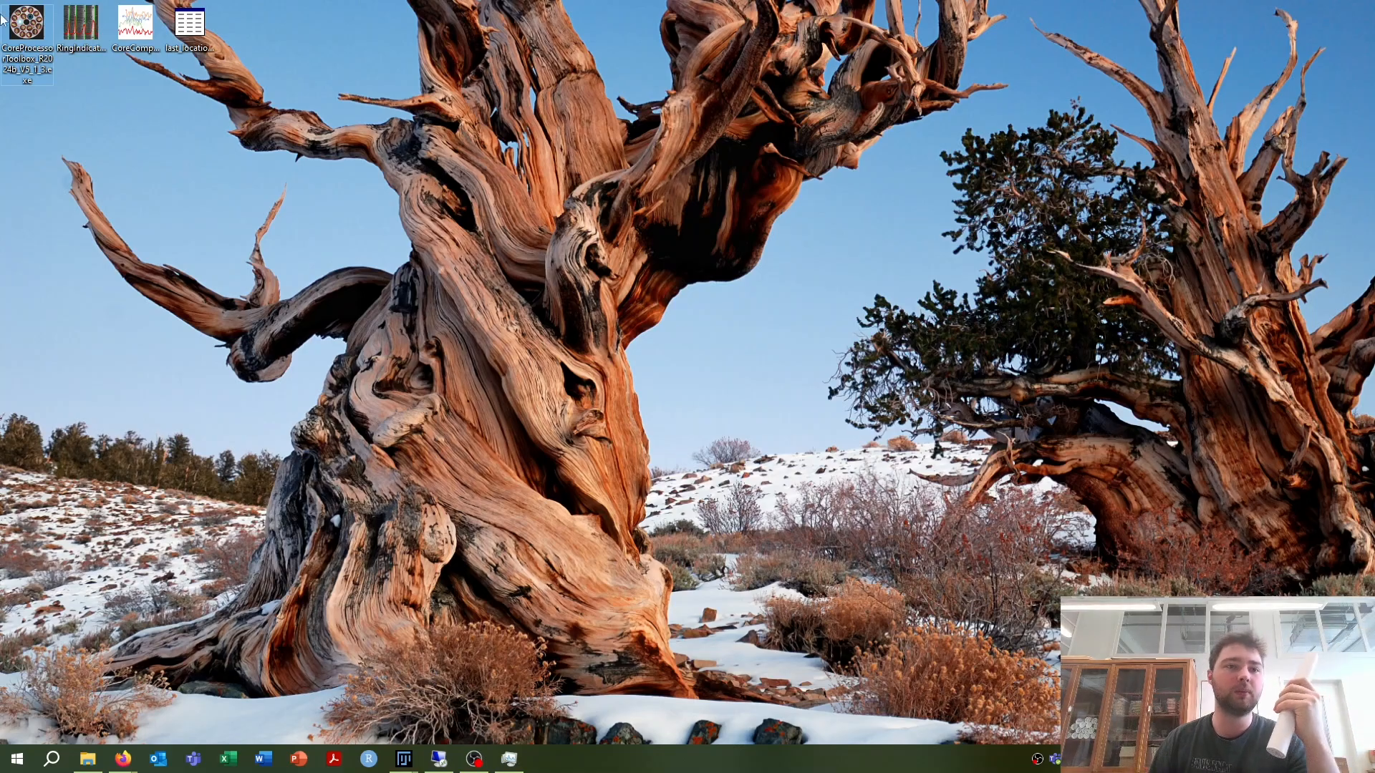
# Step: Bring up the 30micron and 15micron scan stacks in ImageJ
pyautogui.moveTo(27, 36)
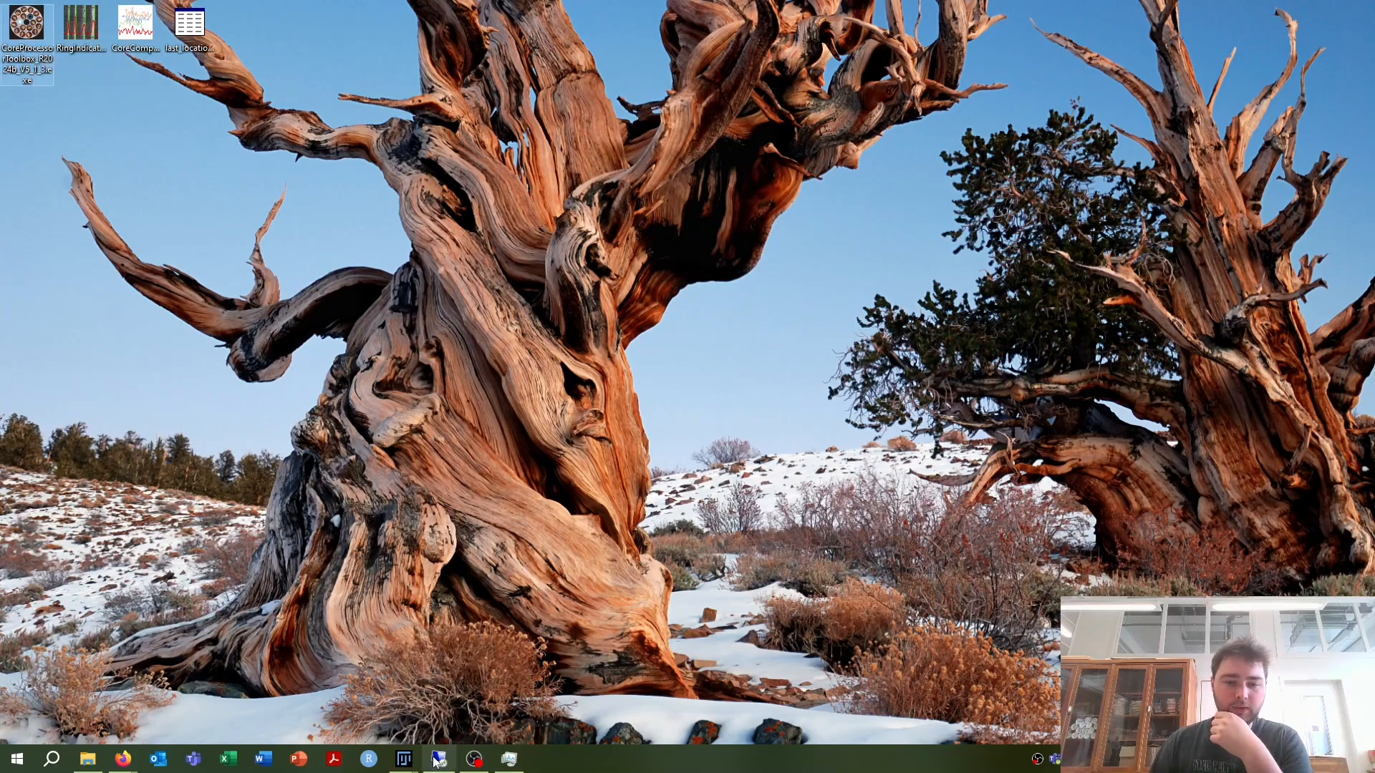
pyautogui.moveTo(404, 758)
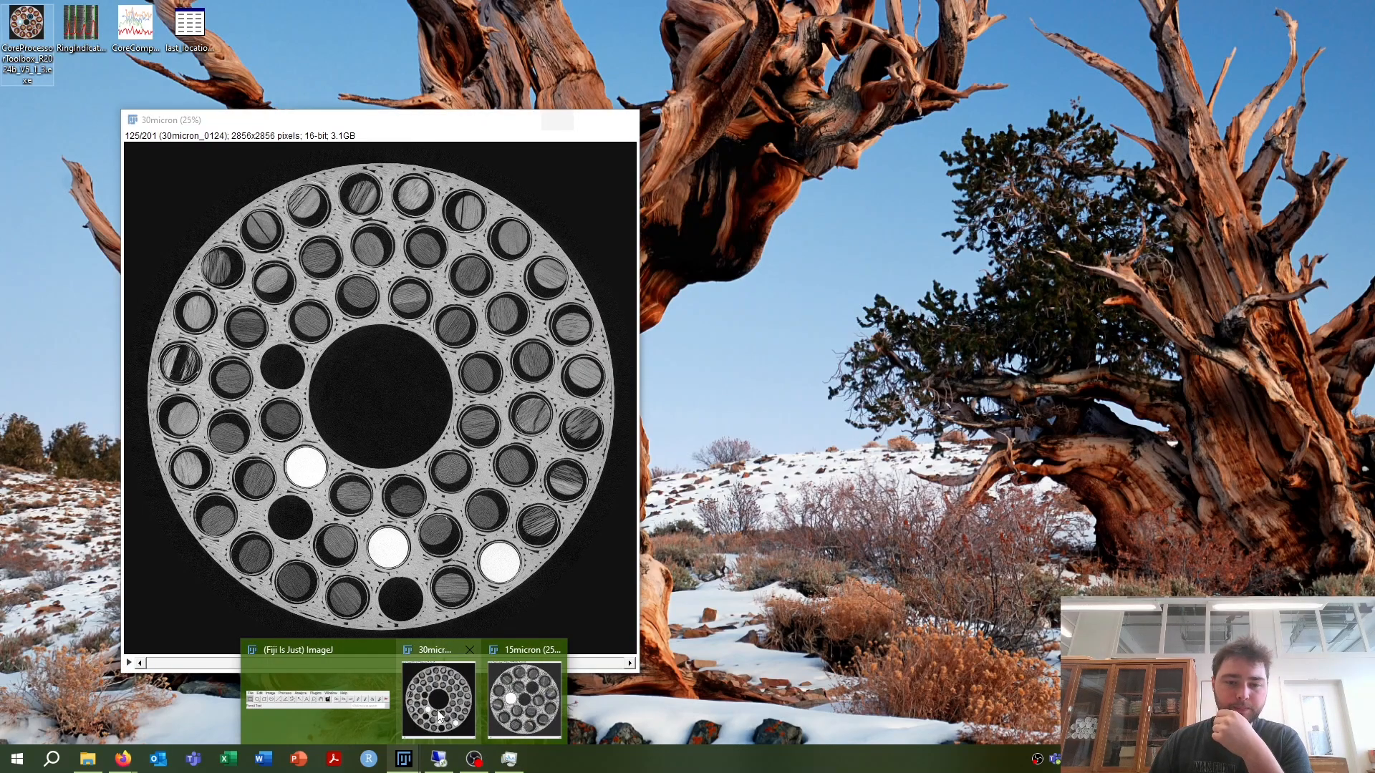
pyautogui.click(428, 731)
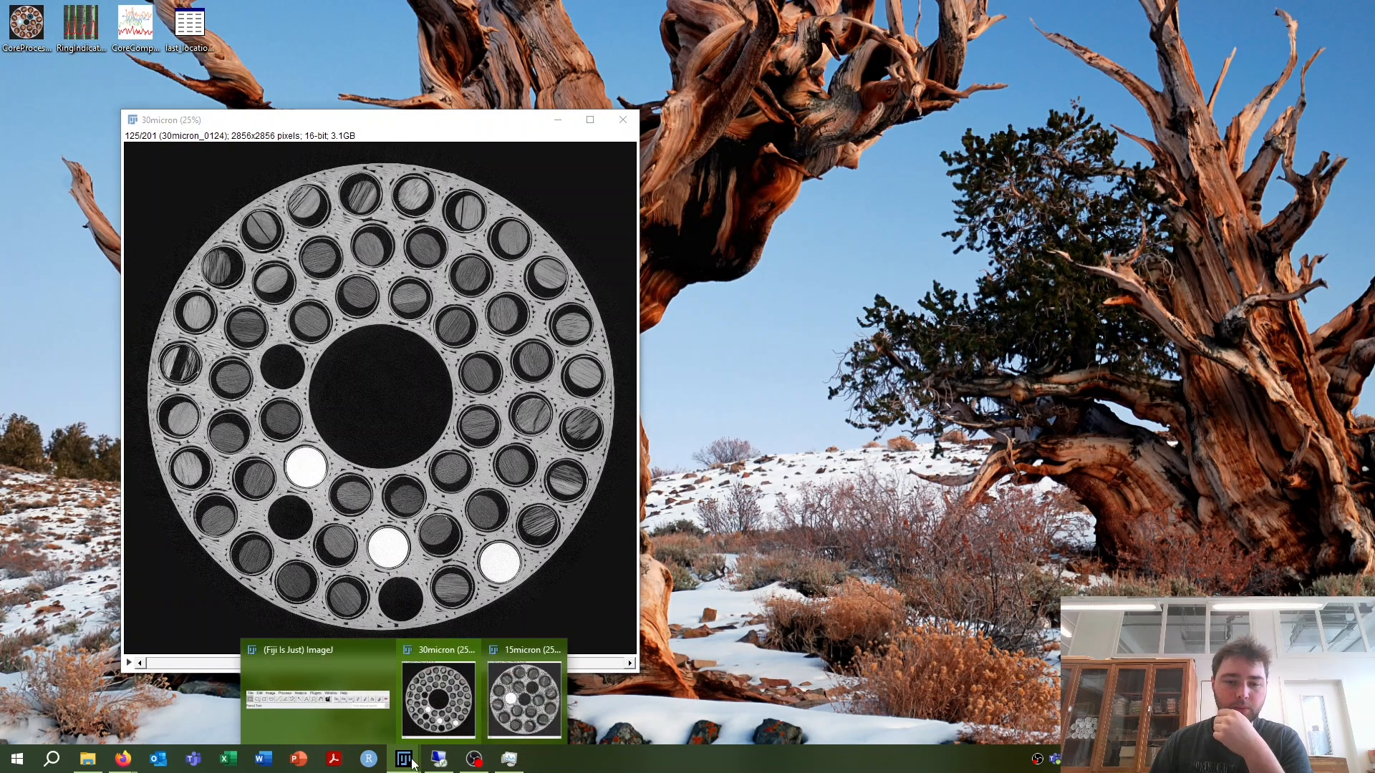
pyautogui.click(525, 698)
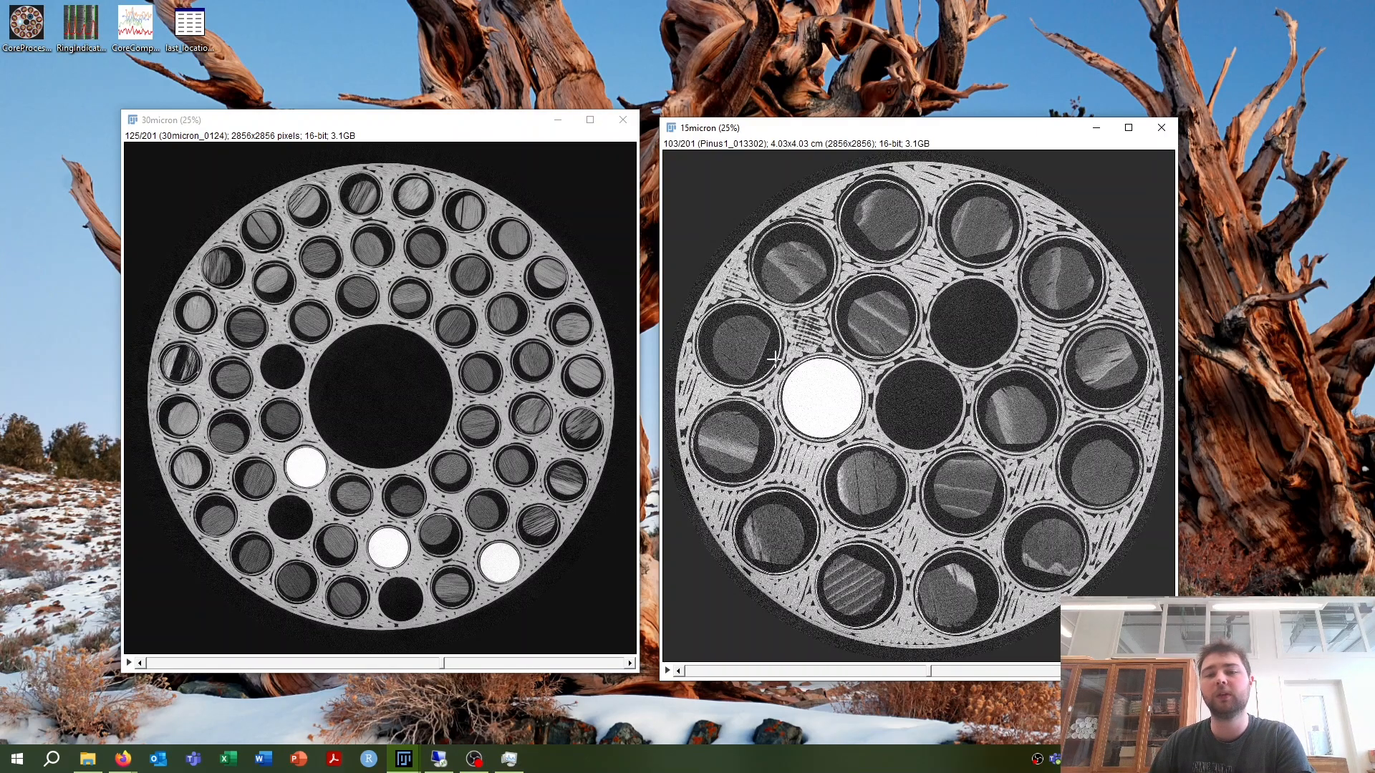
# Step: Enlarge the 15micron stack, browse its slices up to slice 147, and minimize its window
pyautogui.click(1128, 128)
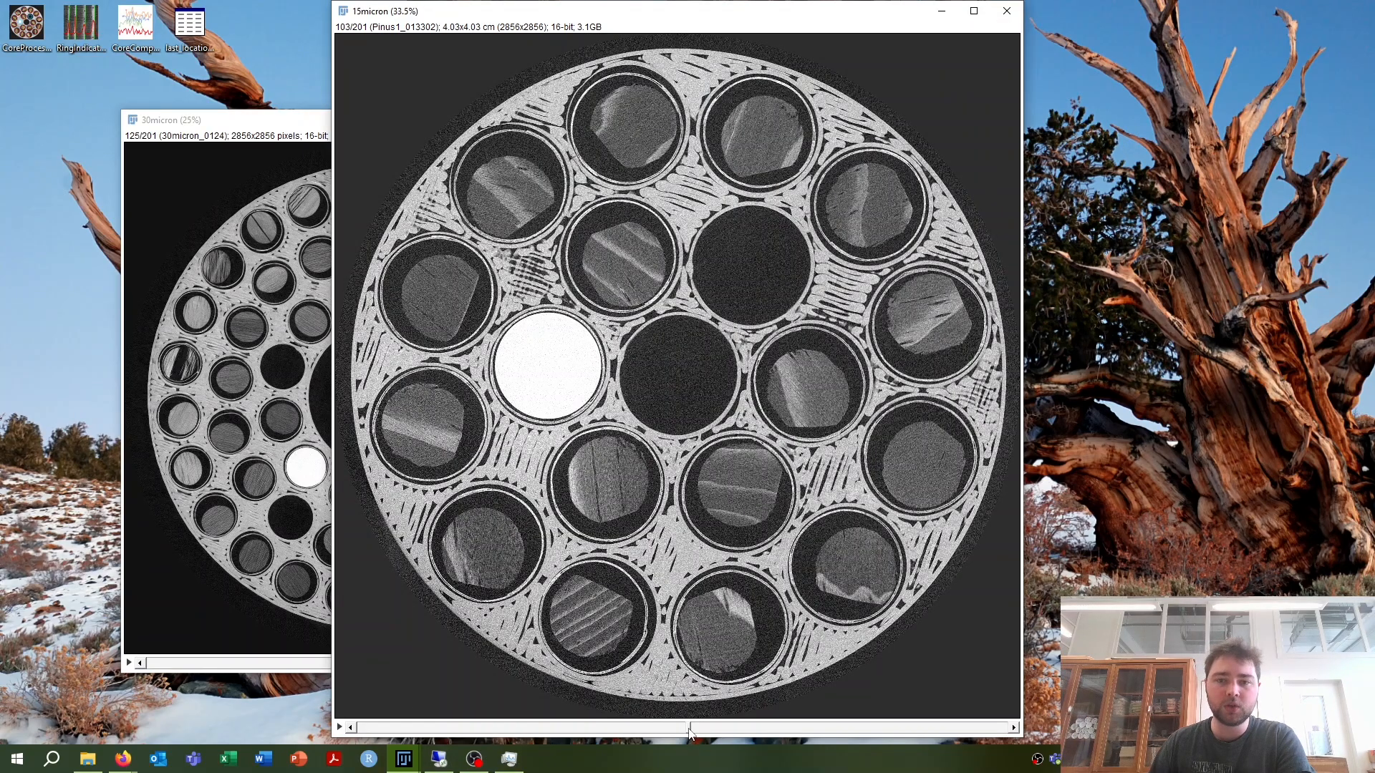
pyautogui.moveTo(690, 731); pyautogui.dragTo(691, 692)
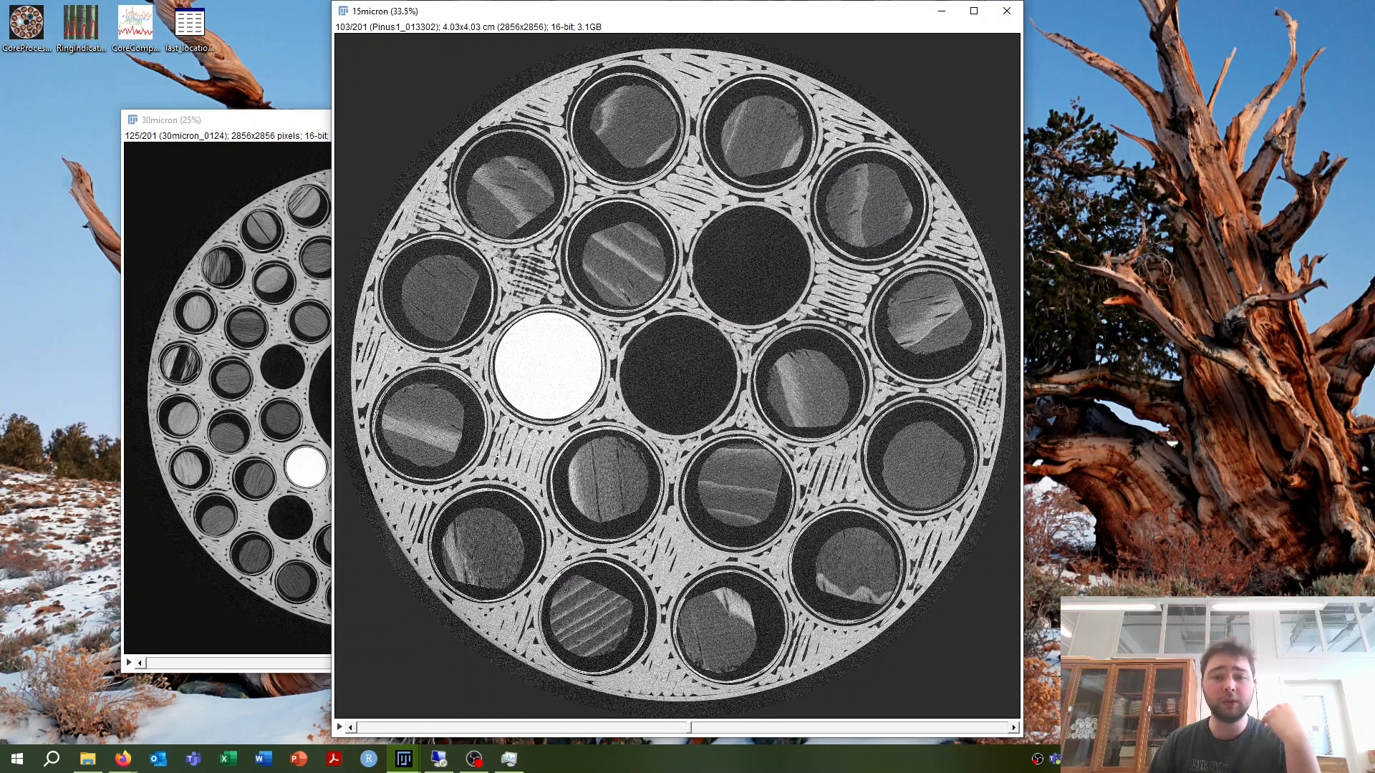
pyautogui.moveTo(692, 729); pyautogui.dragTo(821, 633)
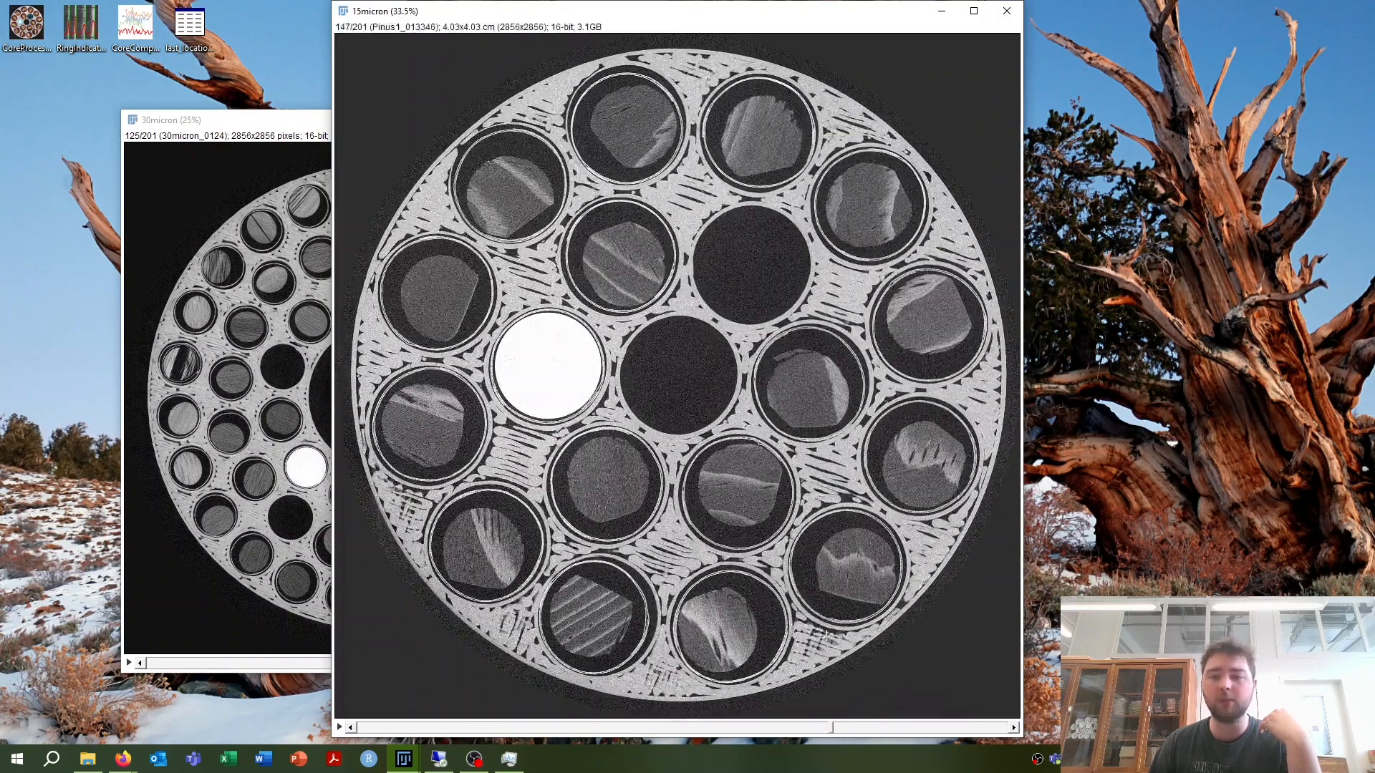
pyautogui.click(942, 12)
# Step: Enlarge the 30micron stack, browse its slices back to slice 73, and minimize its window
pyautogui.click(590, 118)
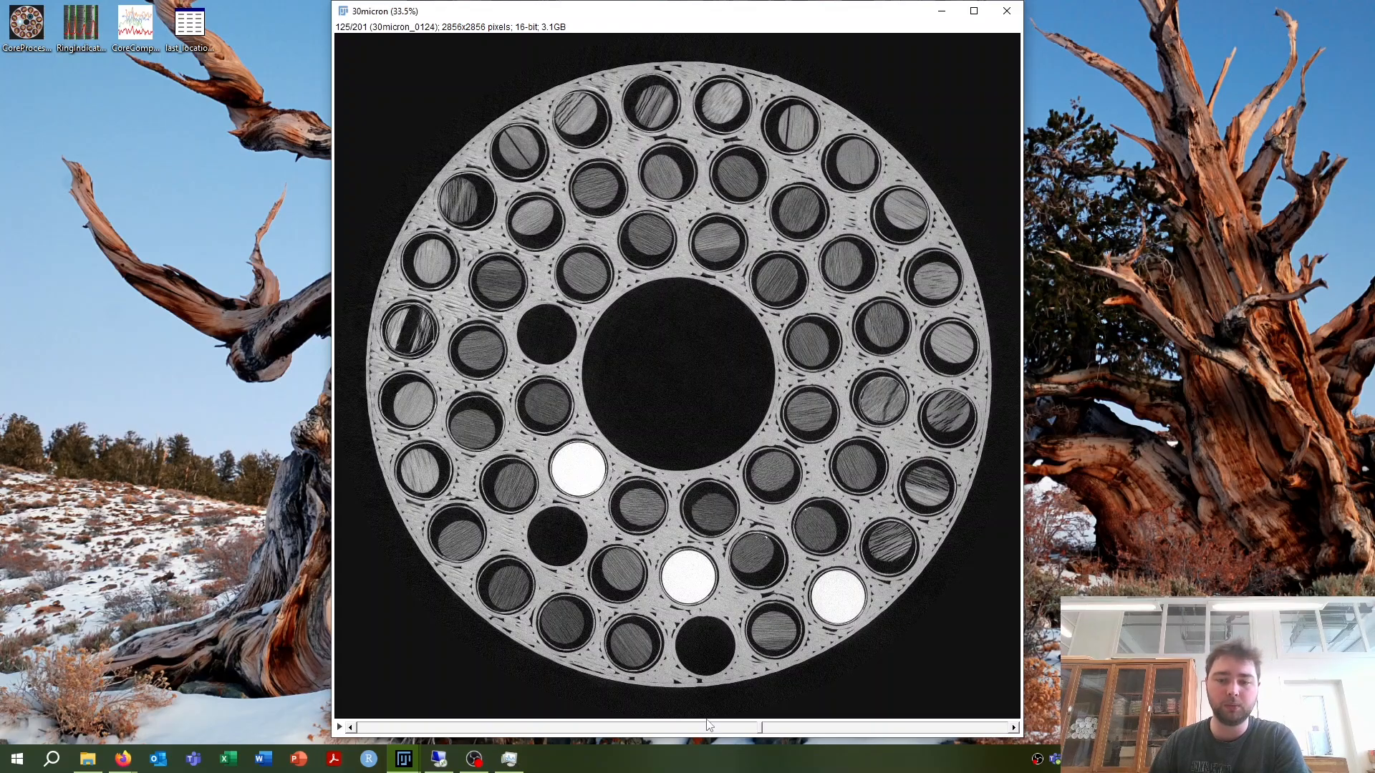
pyautogui.moveTo(760, 728); pyautogui.dragTo(599, 684)
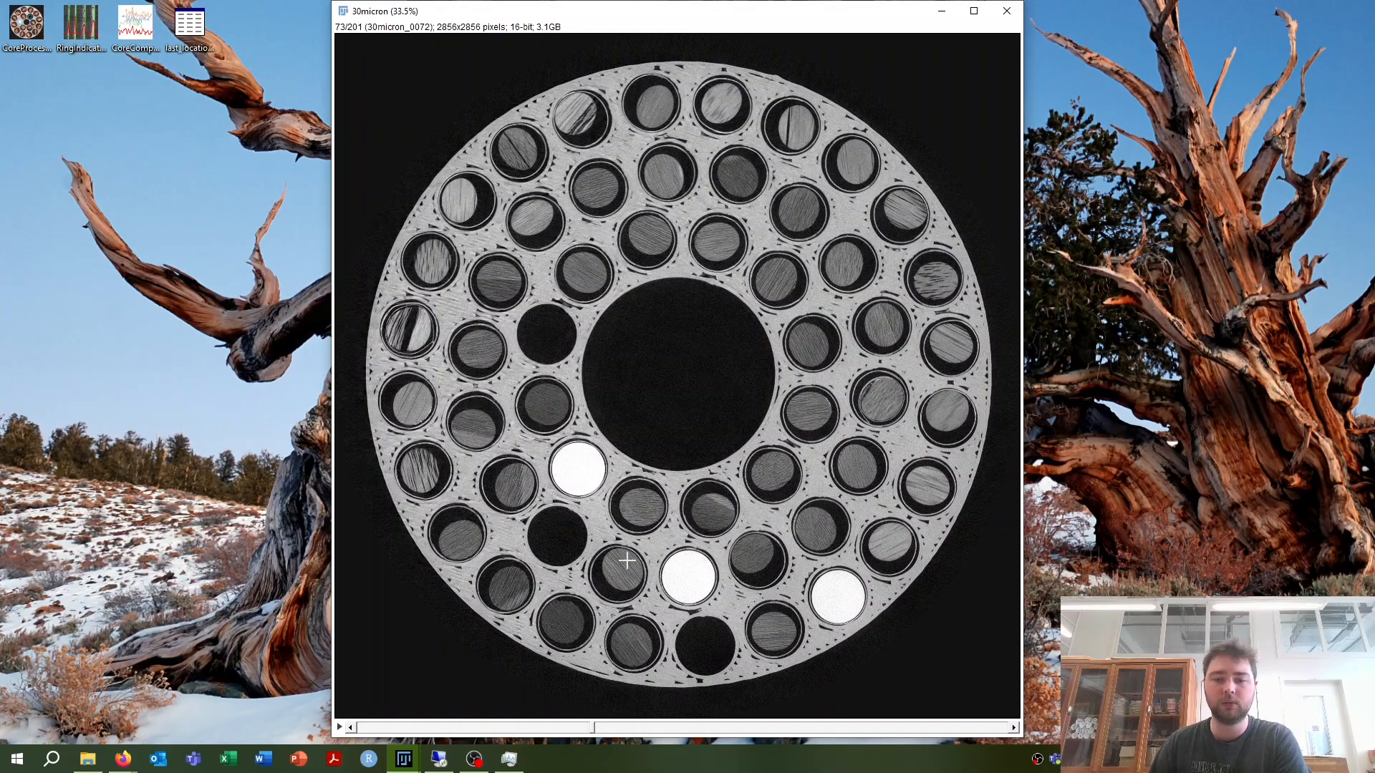
pyautogui.click(940, 13)
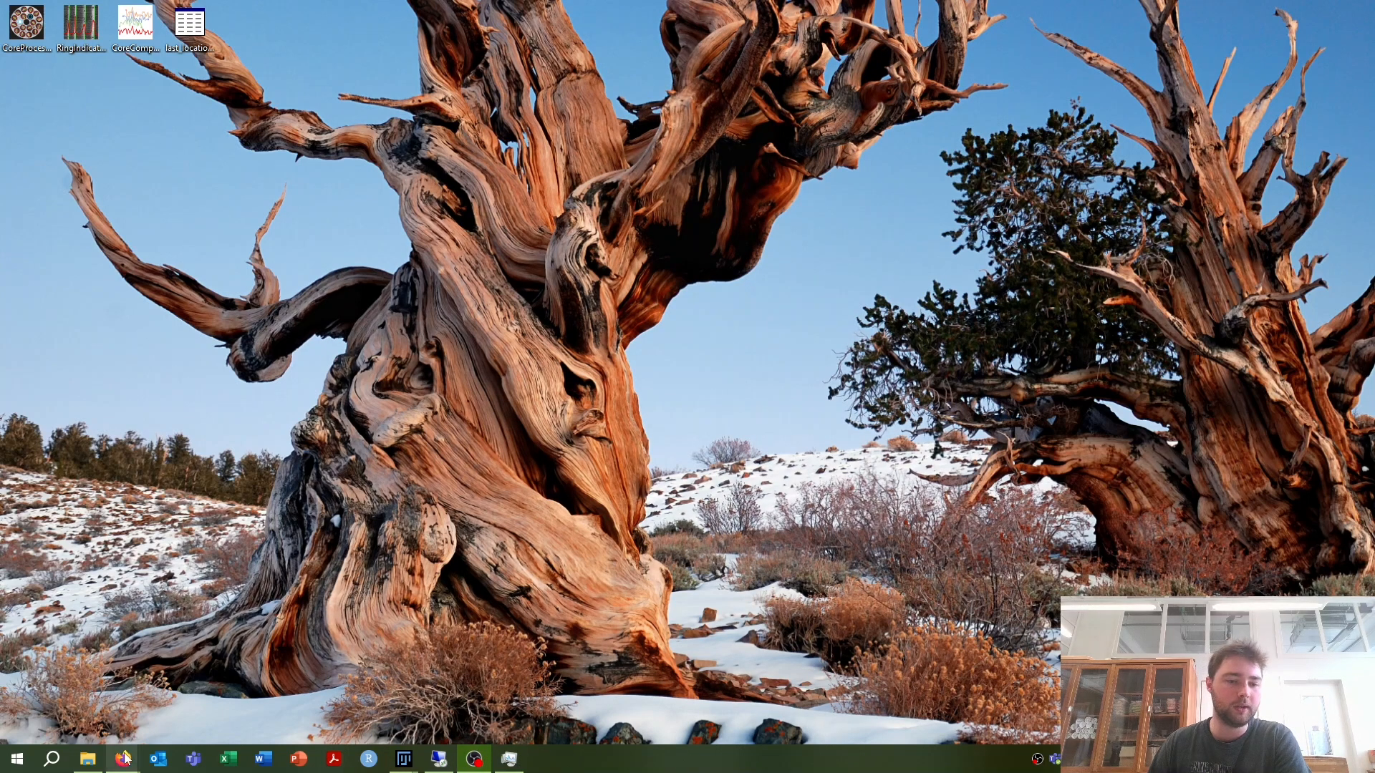
# Step: Switch to the Dendrochronomics site in Firefox and look through it from the micro-CT introduction to the Downloads section
pyautogui.moveTo(125, 758)
pyautogui.click(142, 723)
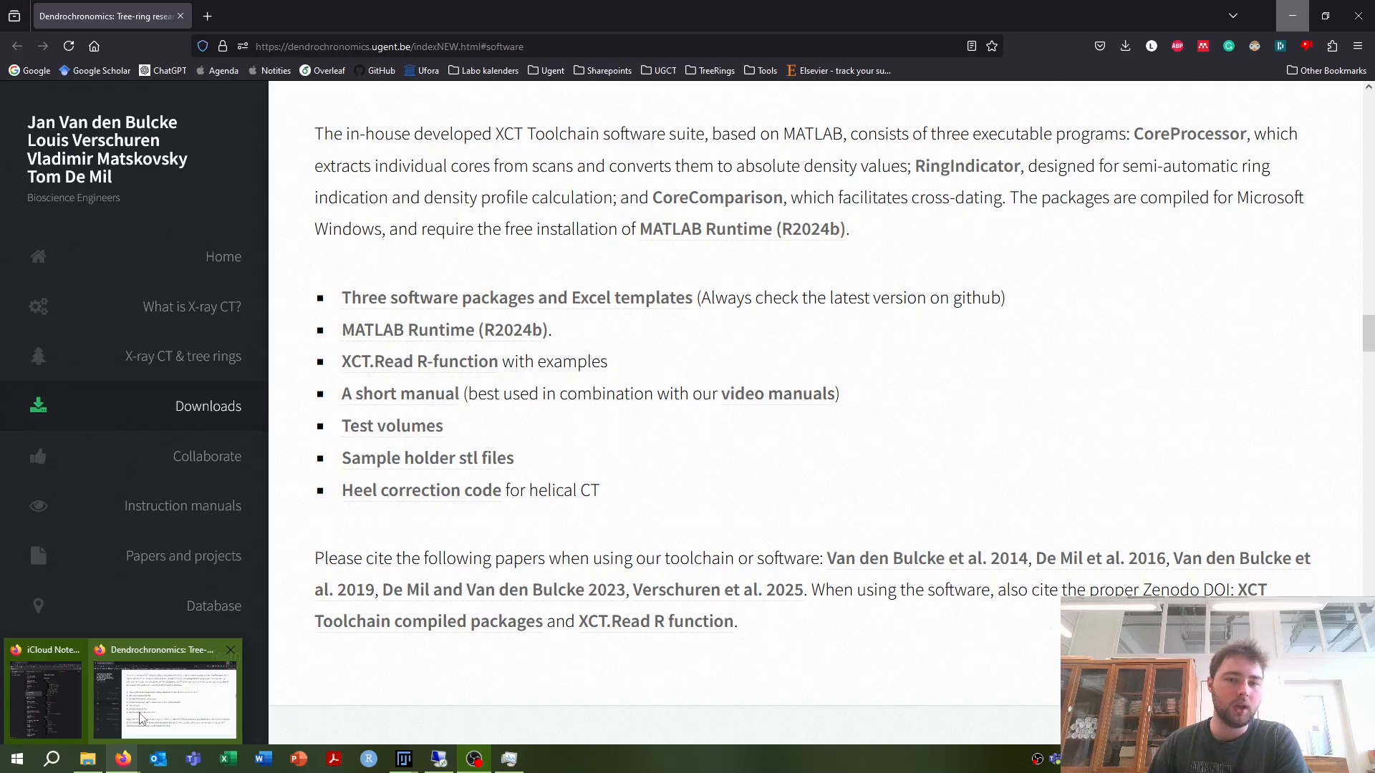
pyautogui.scroll(8, 678, 395)
pyautogui.scroll(10, 678, 395)
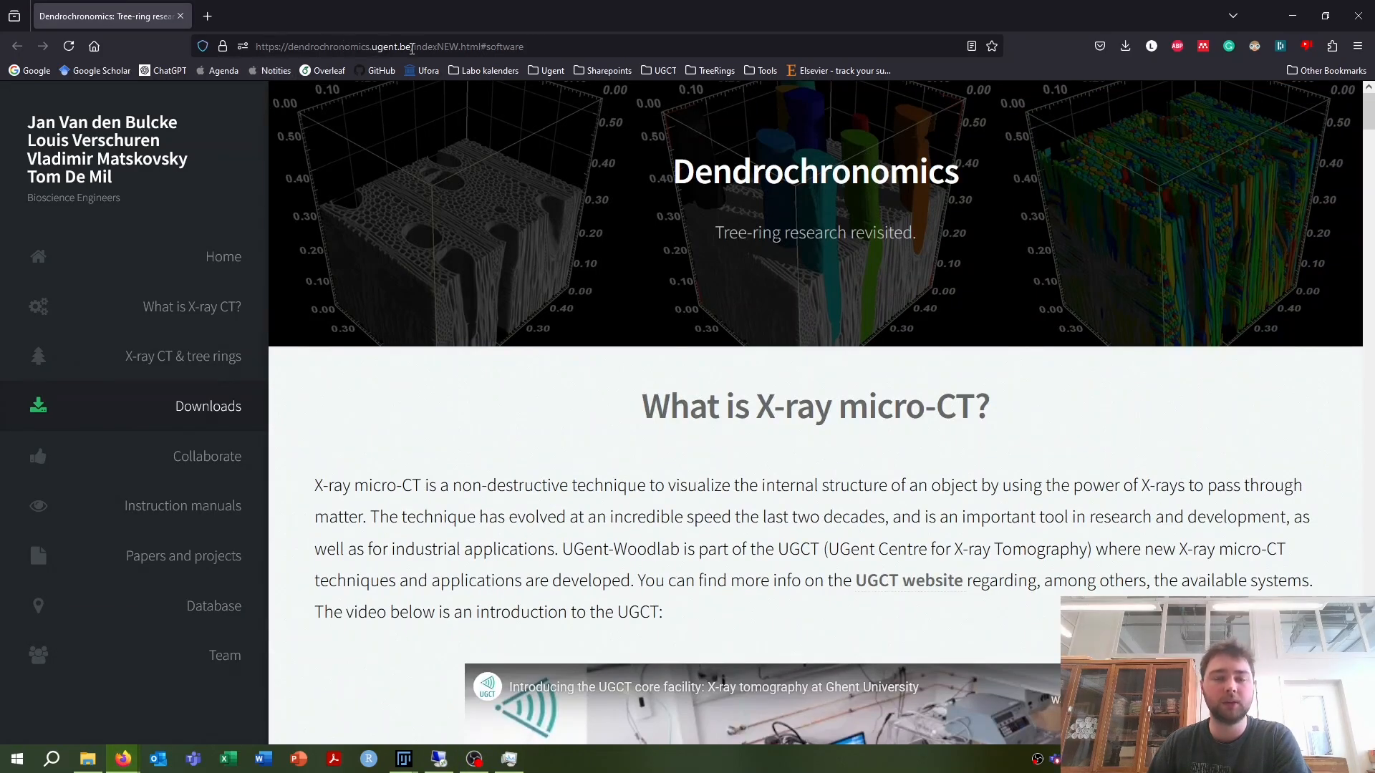
pyautogui.scroll(-2, 718, 324)
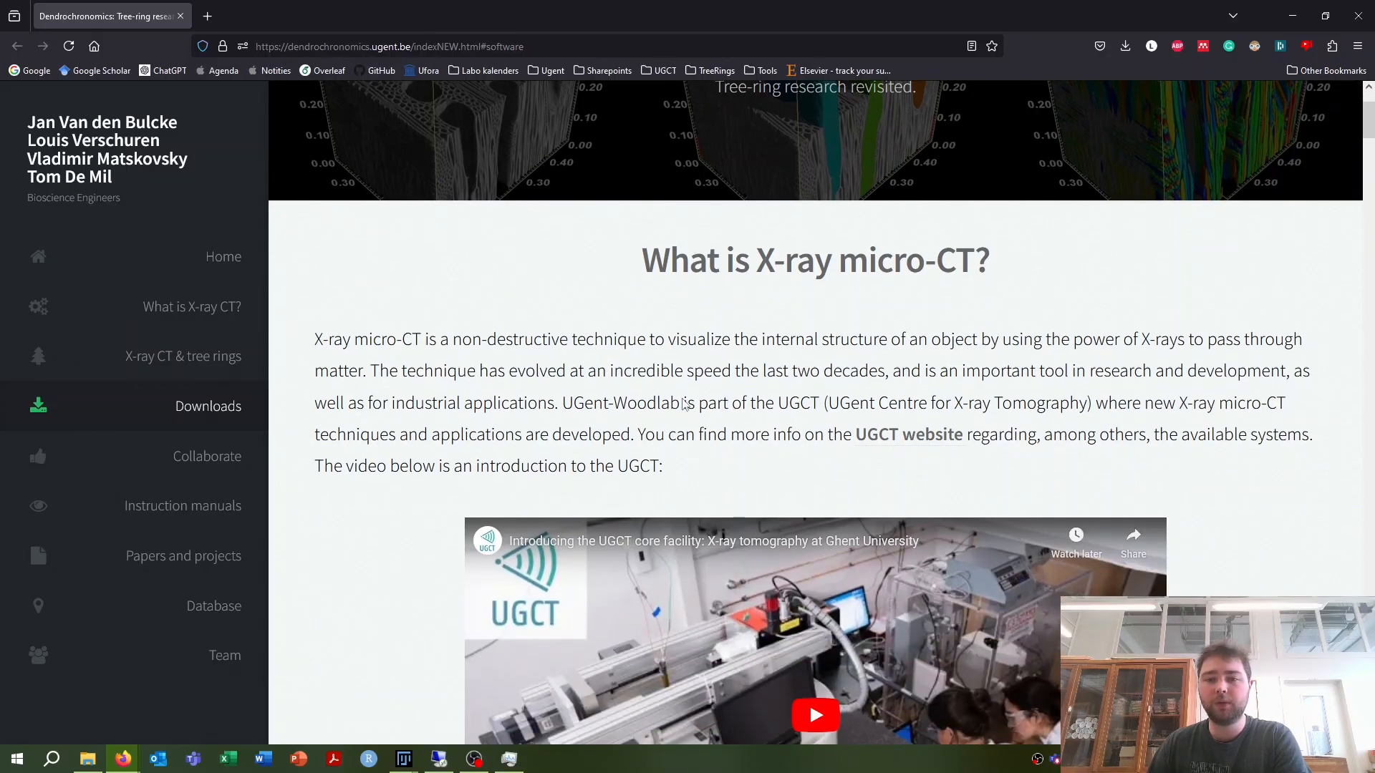
pyautogui.scroll(-15, 684, 405)
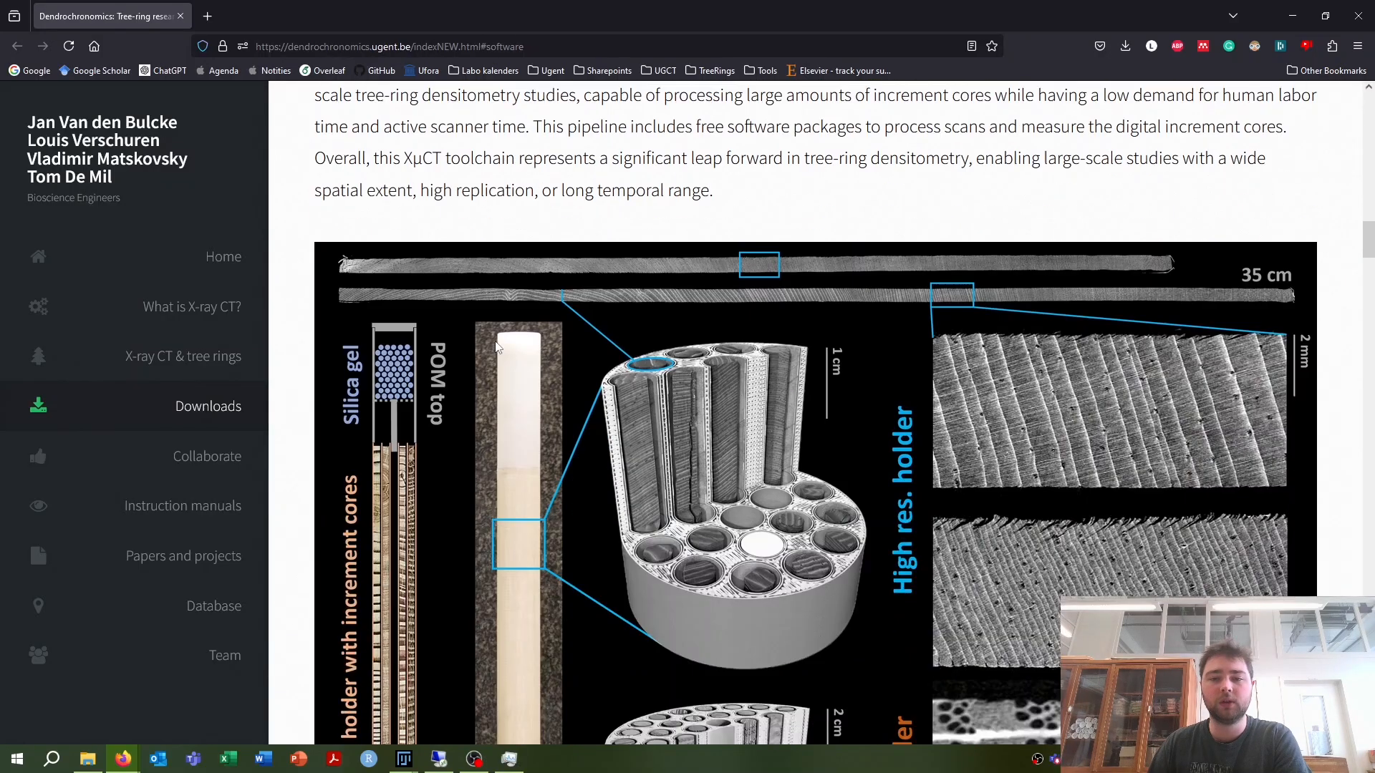
pyautogui.scroll(-10, 498, 346)
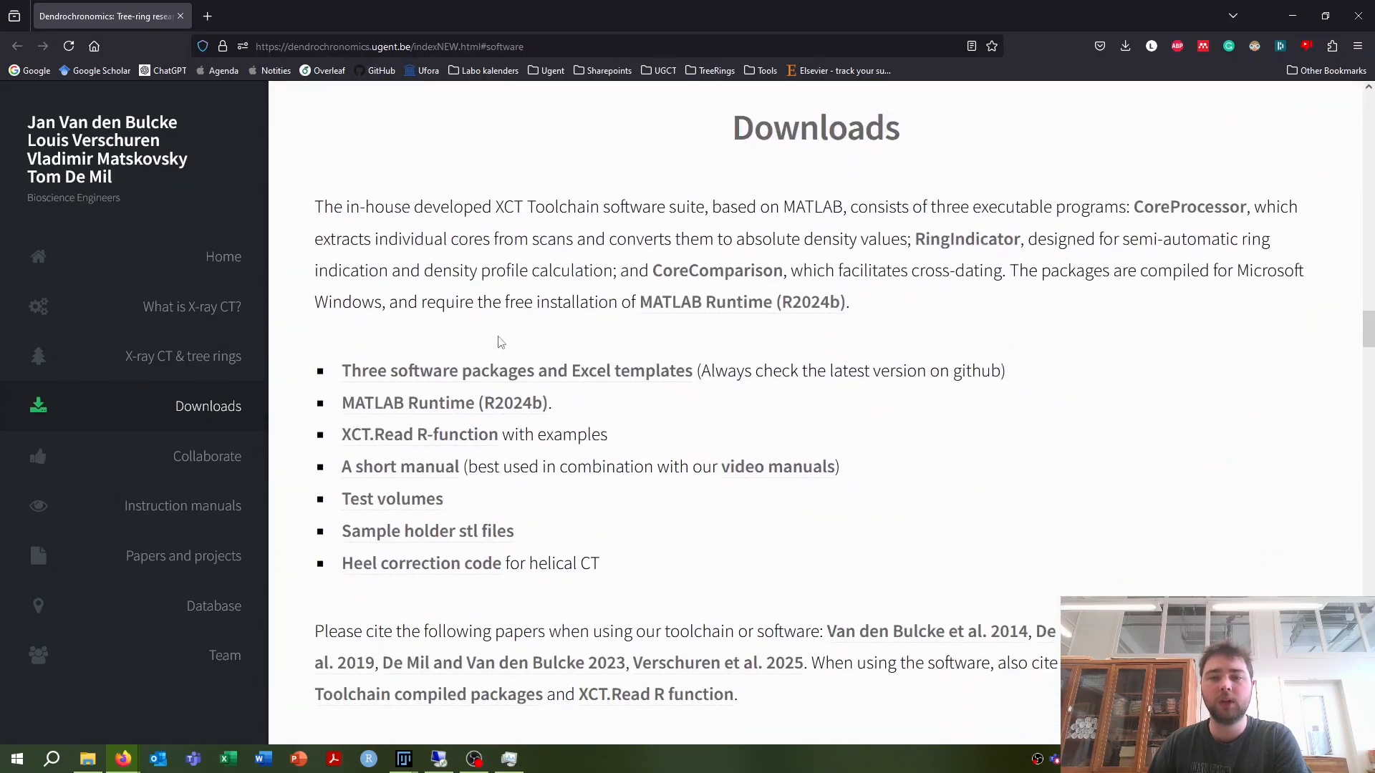
pyautogui.doubleClick(824, 131)
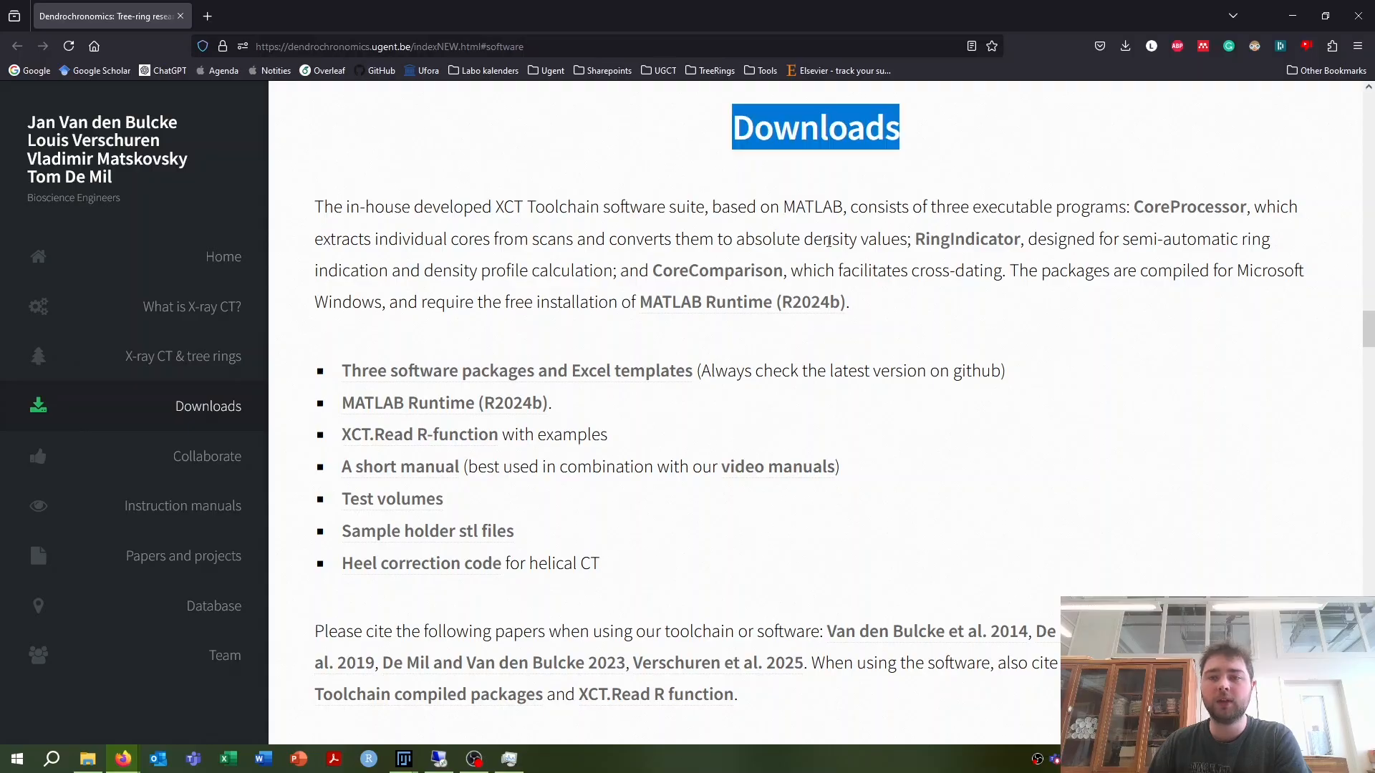
pyautogui.click(917, 327)
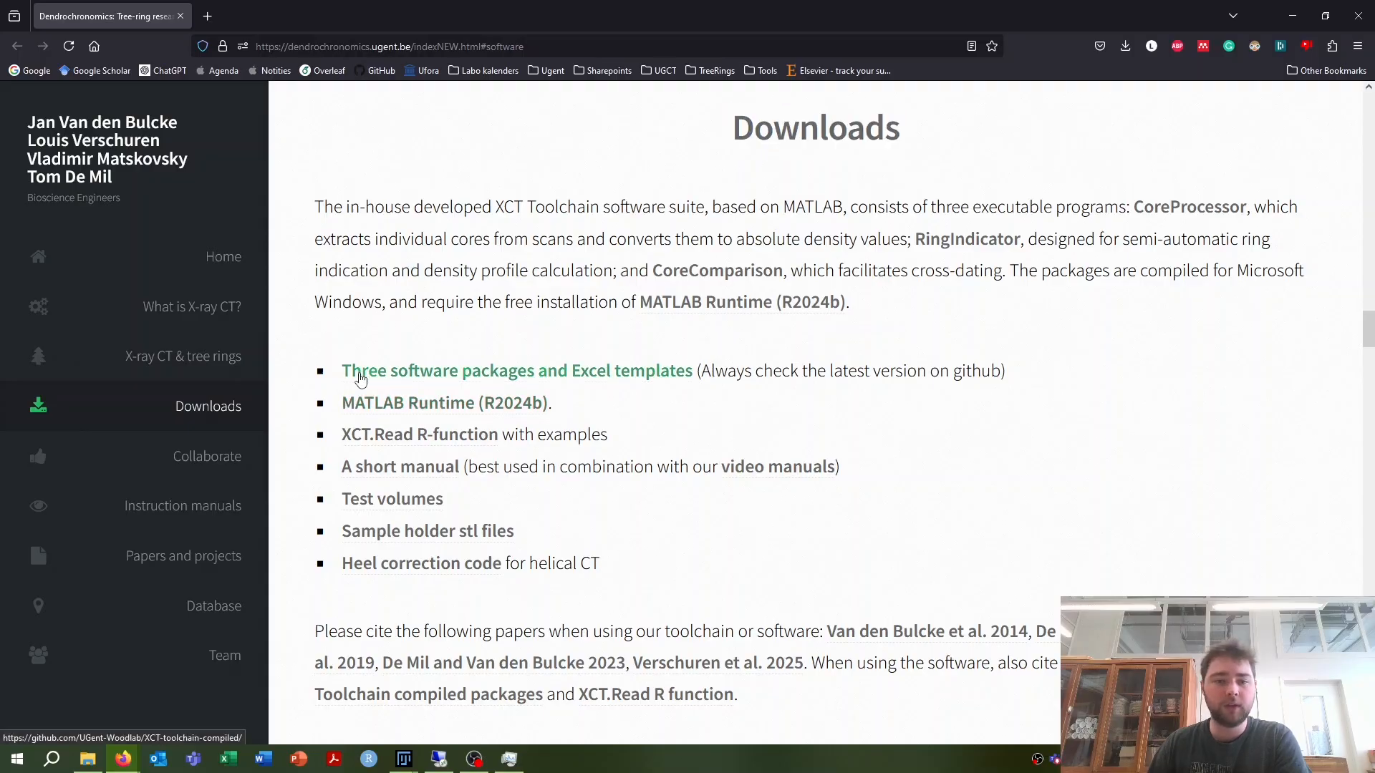
# Step: View the GitHub repository with the three software packages and Excel templates, close it, and minimize the browser after reviewing the Downloads section
pyautogui.click(499, 381)
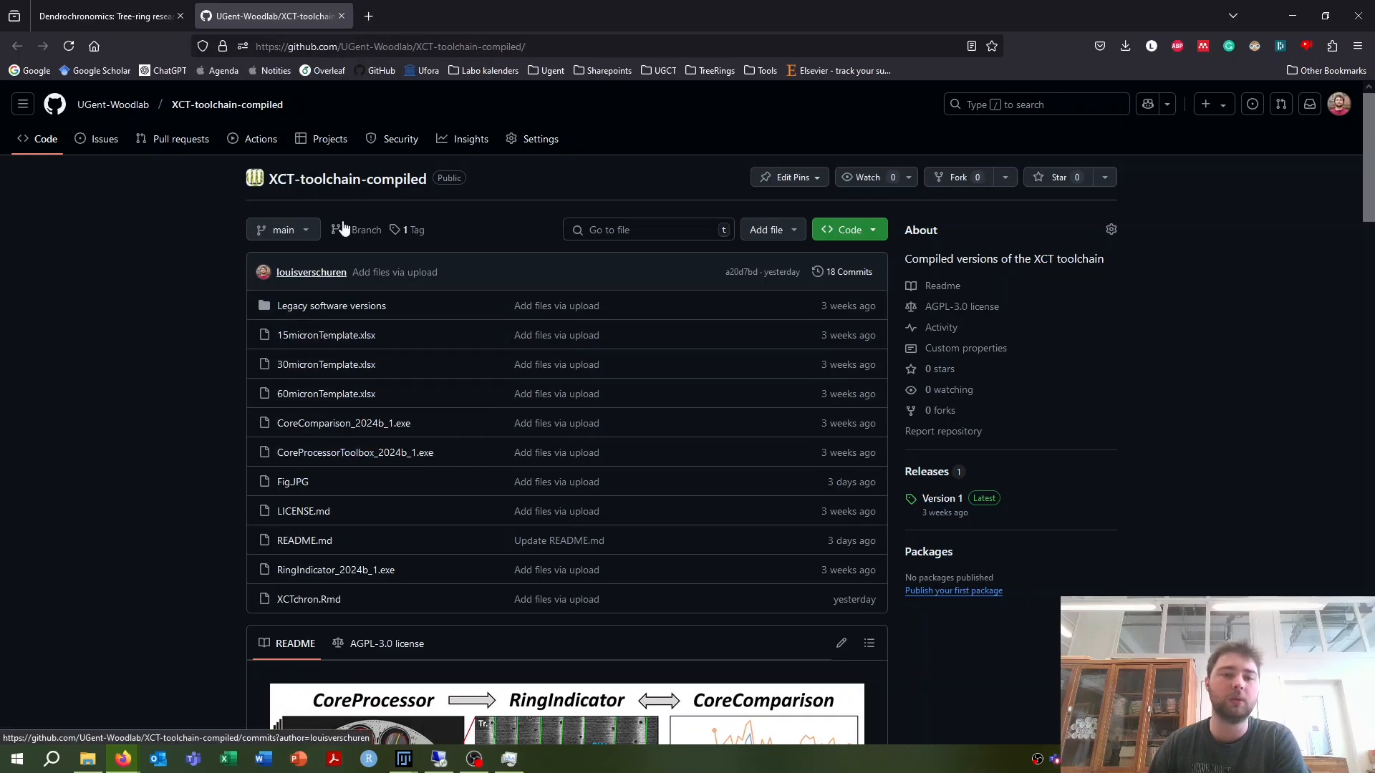
pyautogui.click(341, 16)
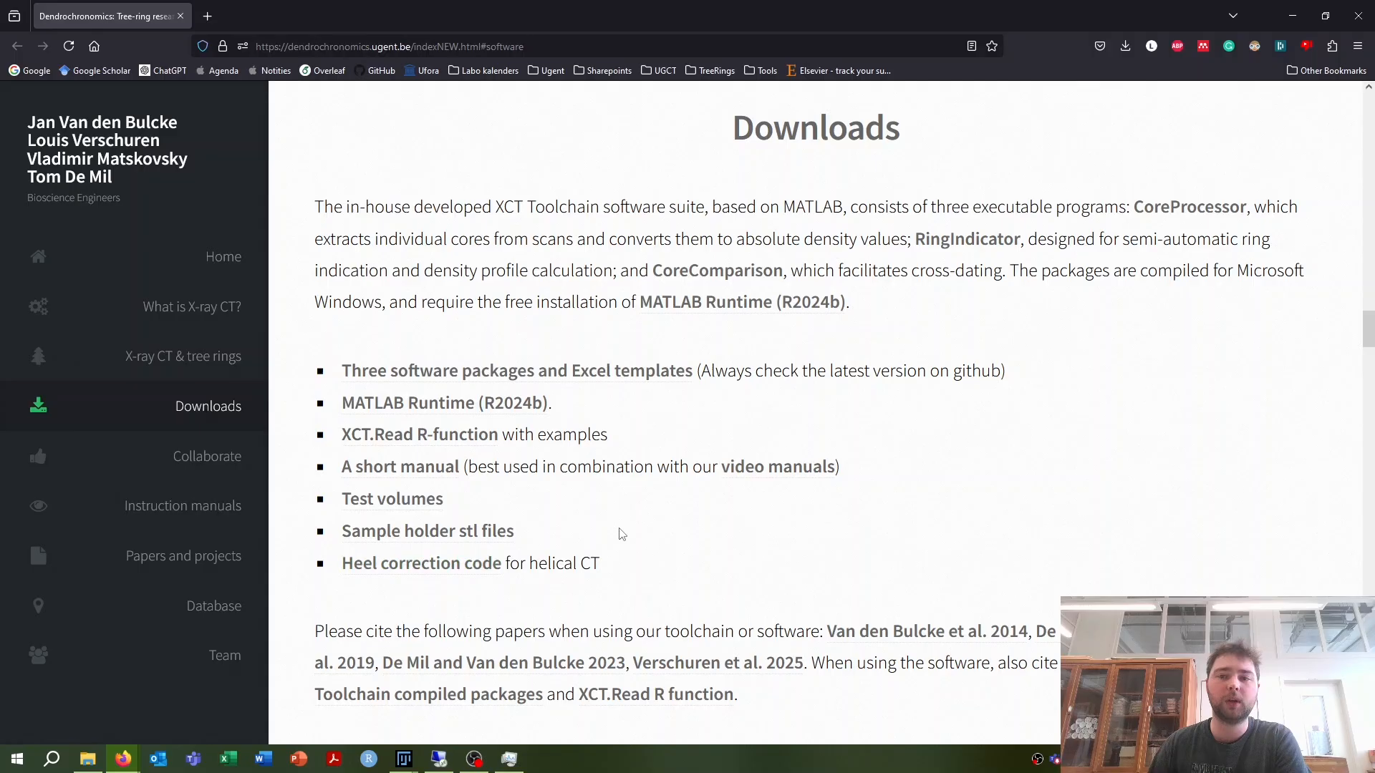
pyautogui.scroll(-7, 623, 533)
pyautogui.scroll(6, 773, 504)
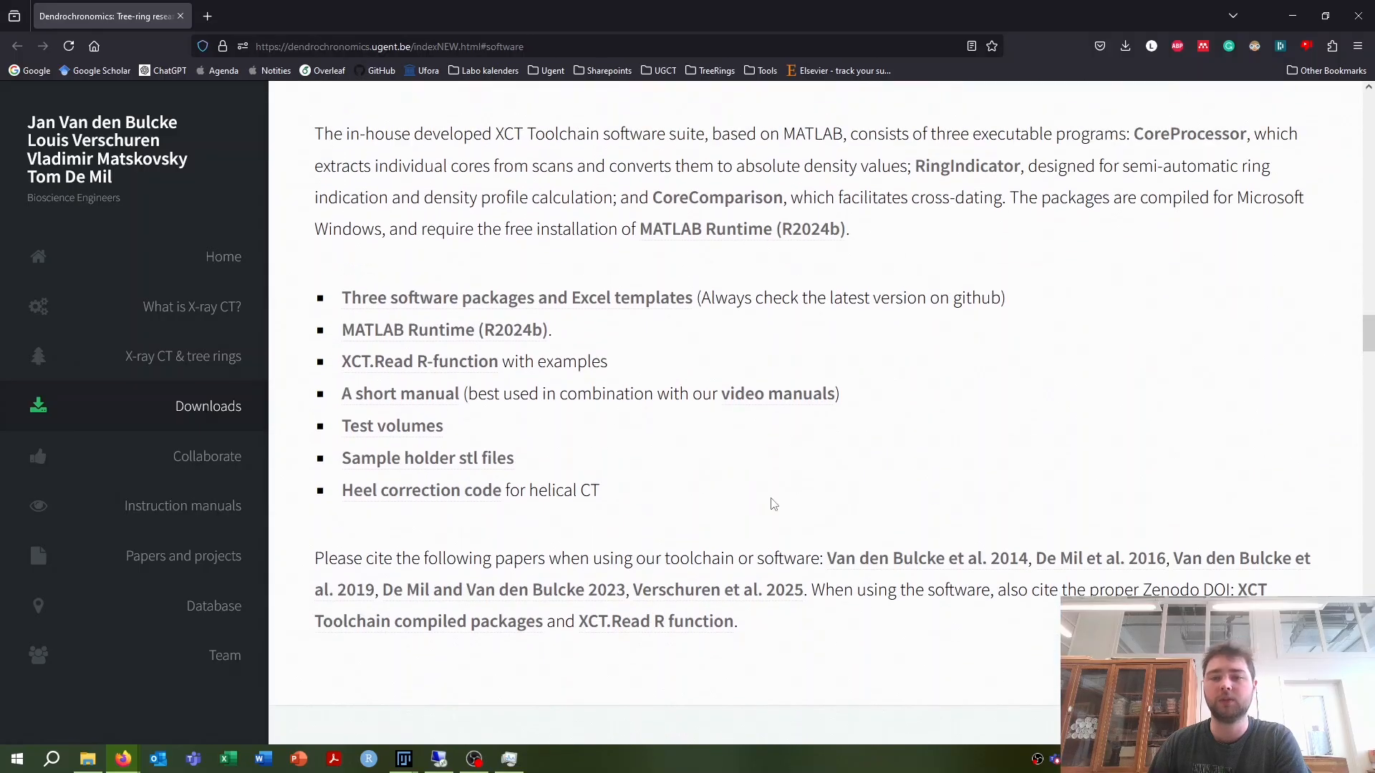
pyautogui.click(1293, 18)
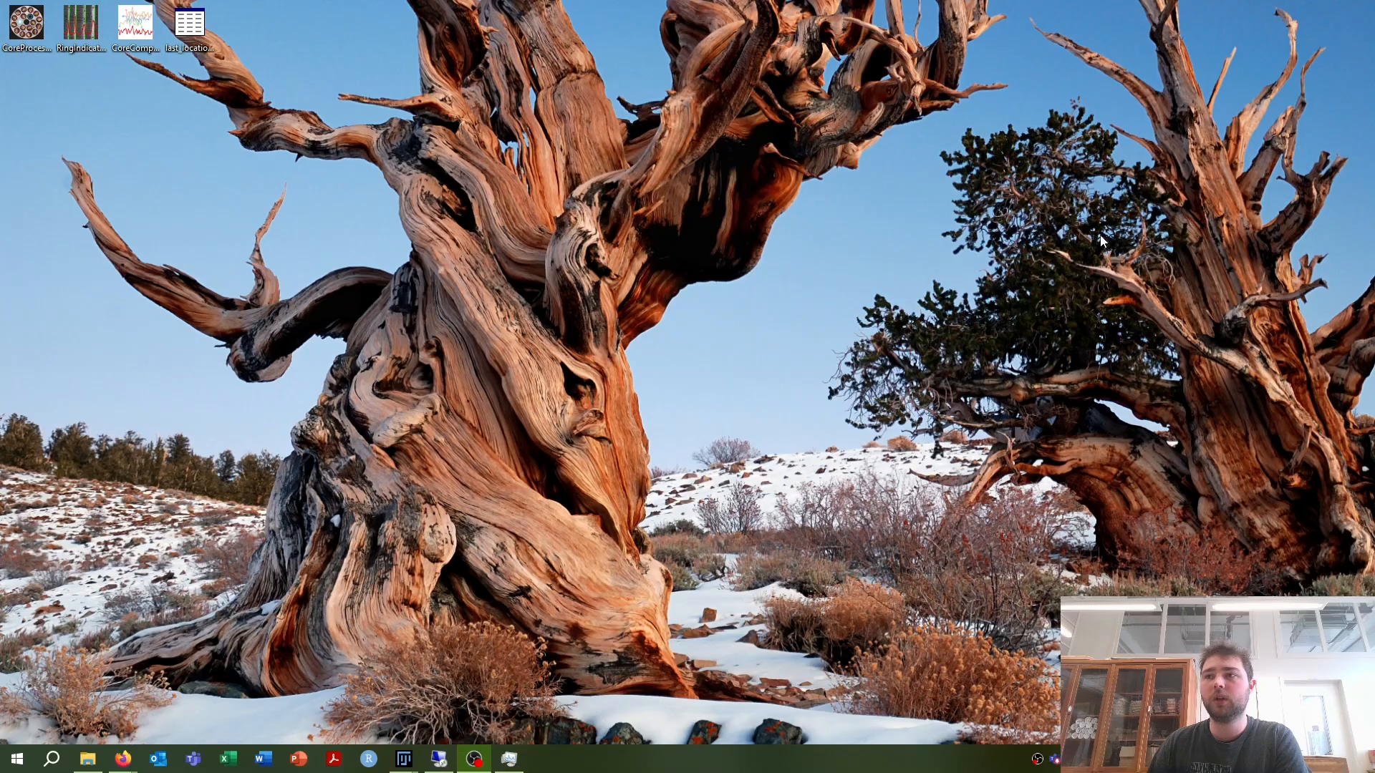
# Step: Launch the CoreProcessor toolbox from the desktop
pyautogui.click(29, 27)
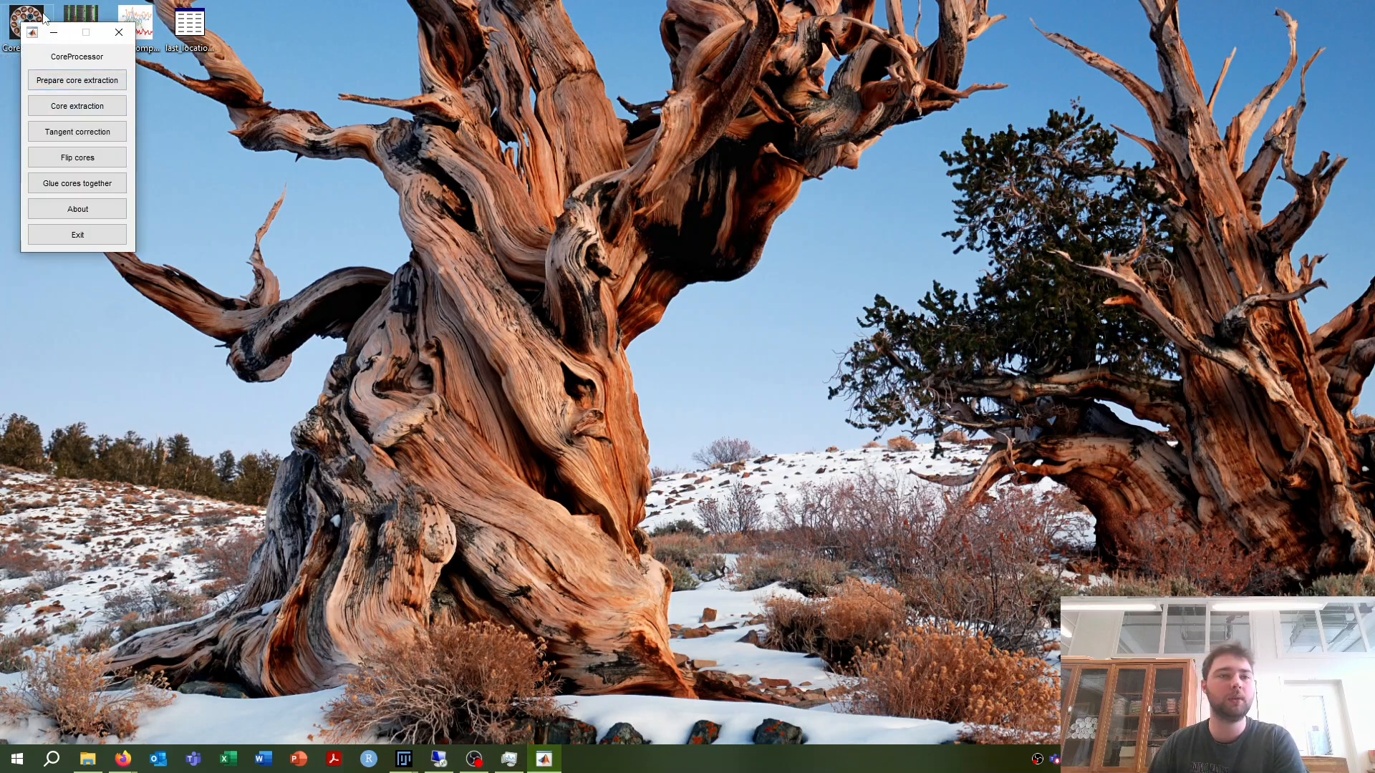
pyautogui.click(31, 32)
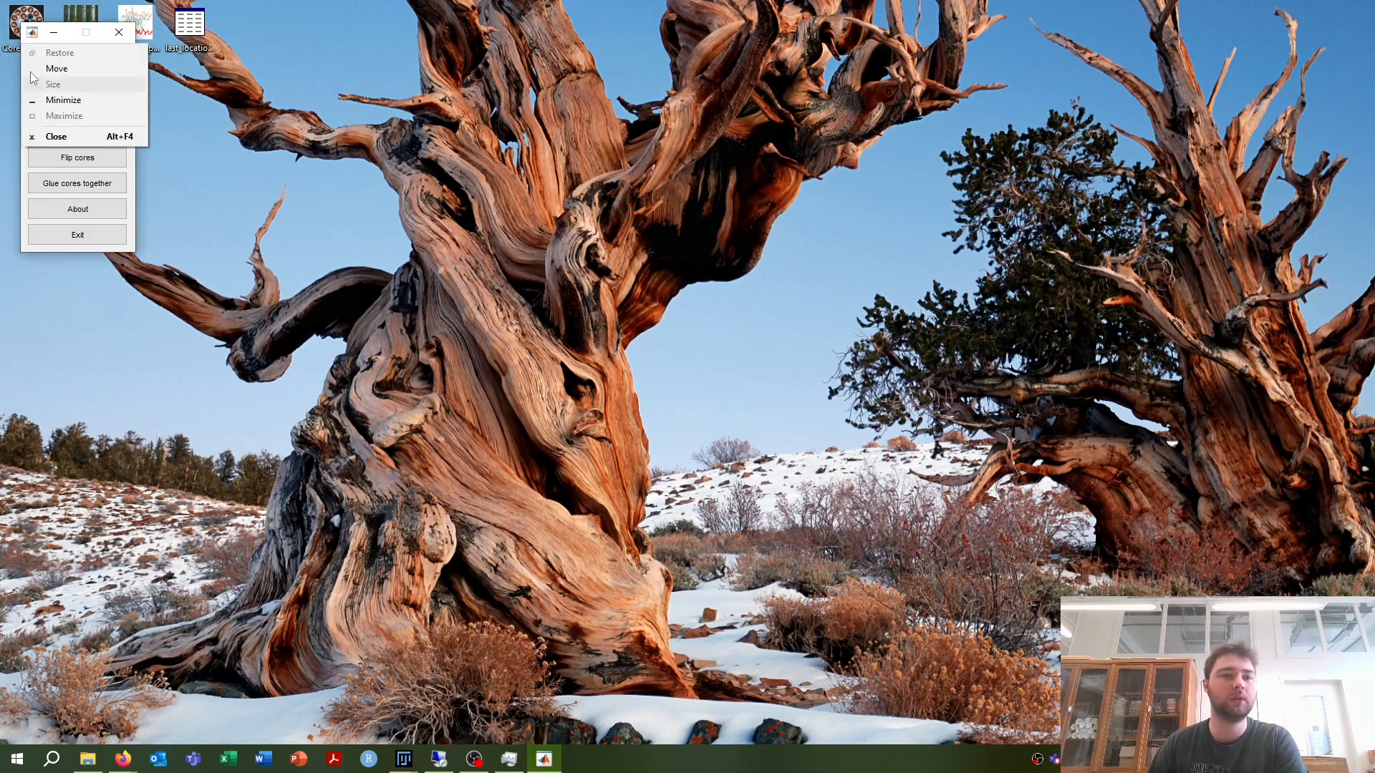
pyautogui.click(33, 35)
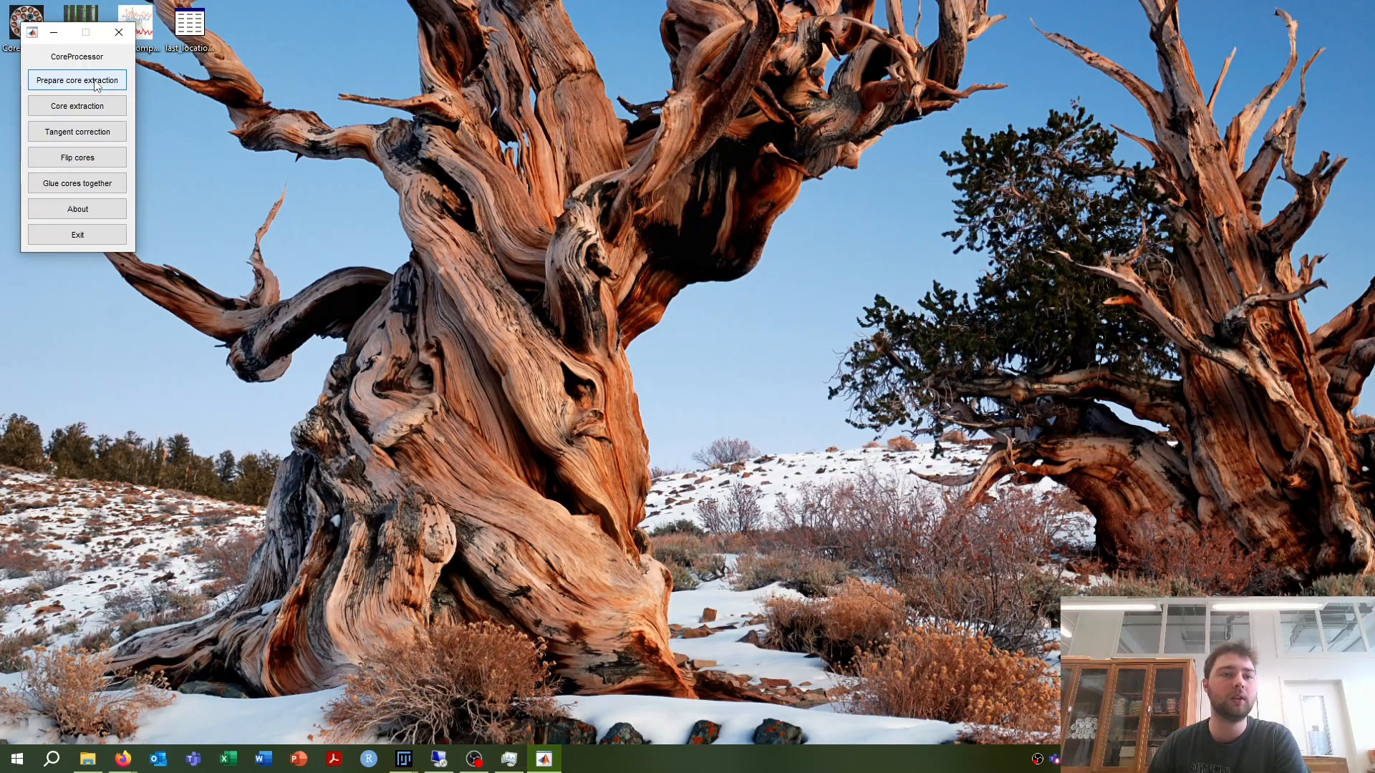
# Step: Open the 15micron.xlsx workbook from the Sample scans folder in File Explorer
pyautogui.click(87, 759)
pyautogui.click(448, 285)
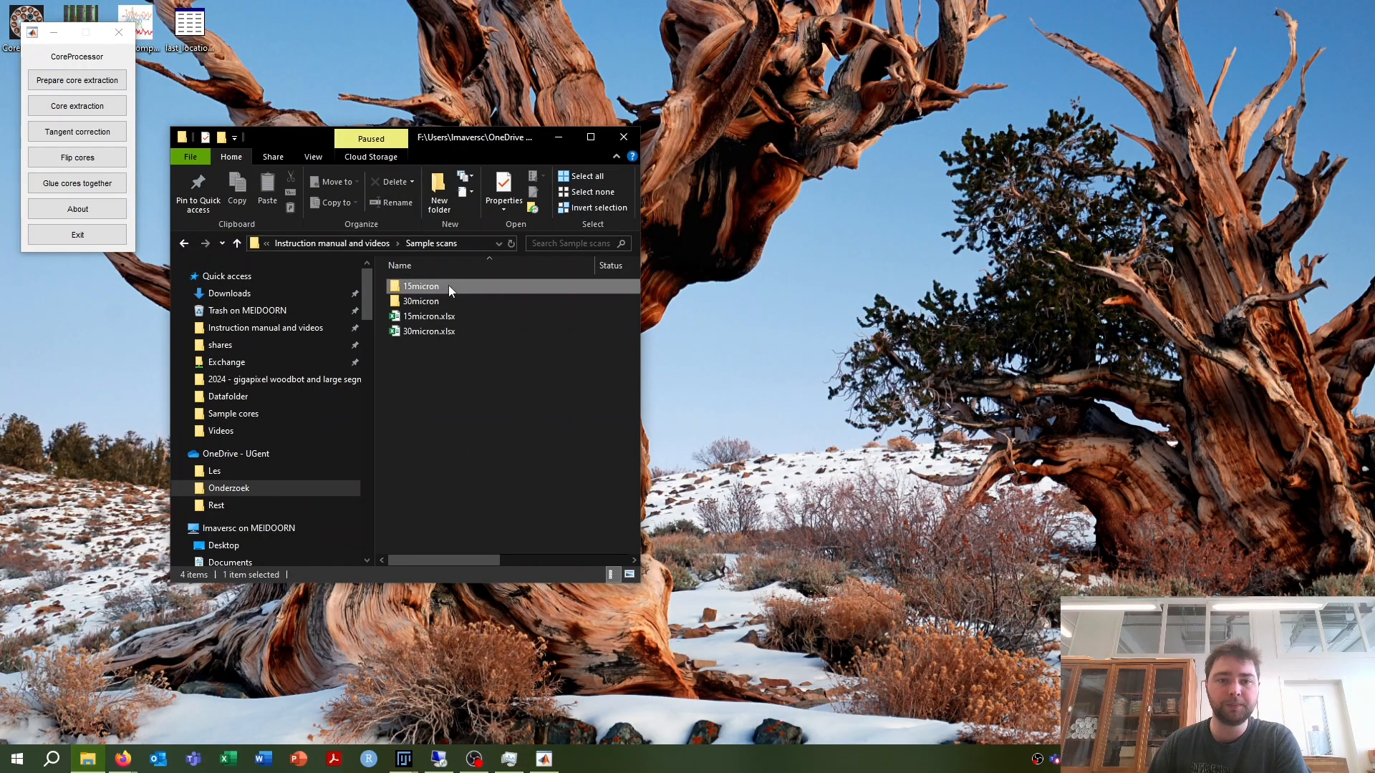
pyautogui.click(428, 297)
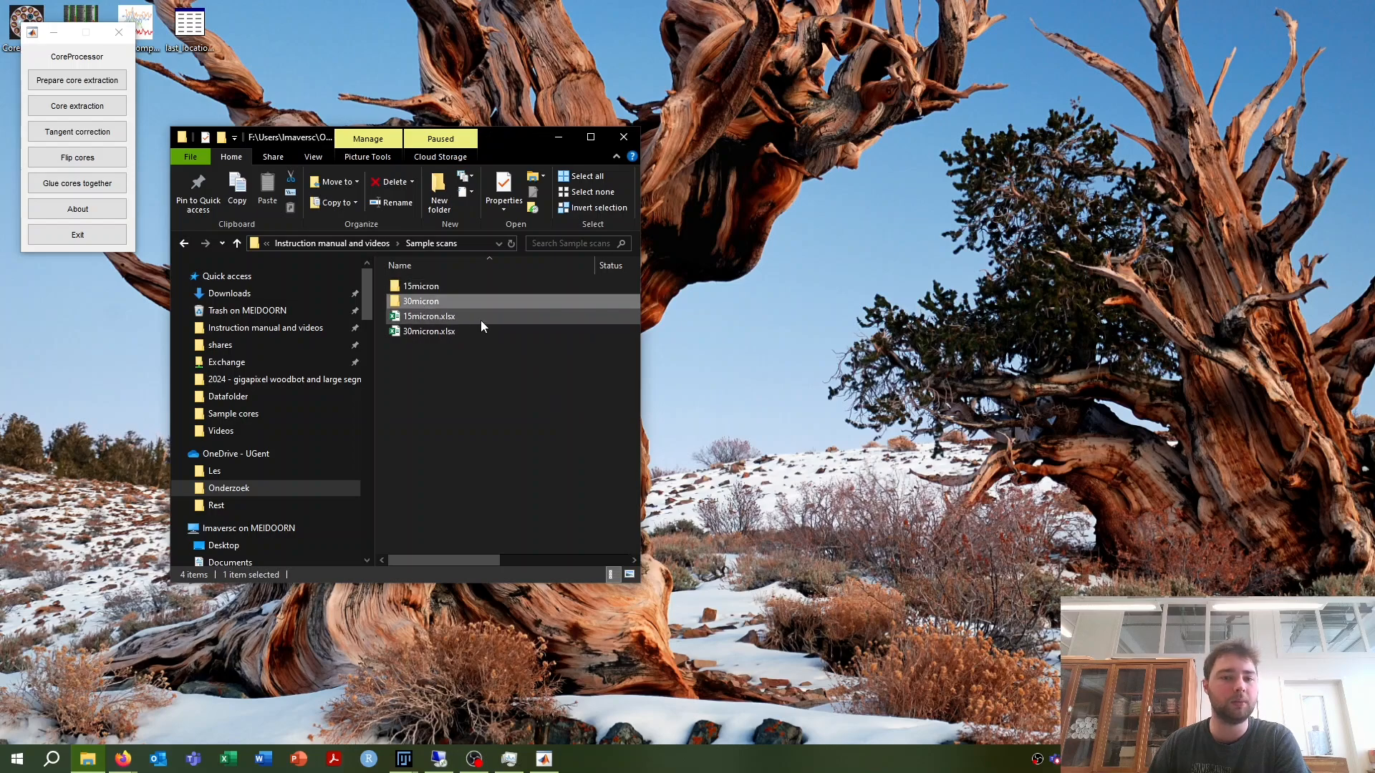
pyautogui.click(437, 317)
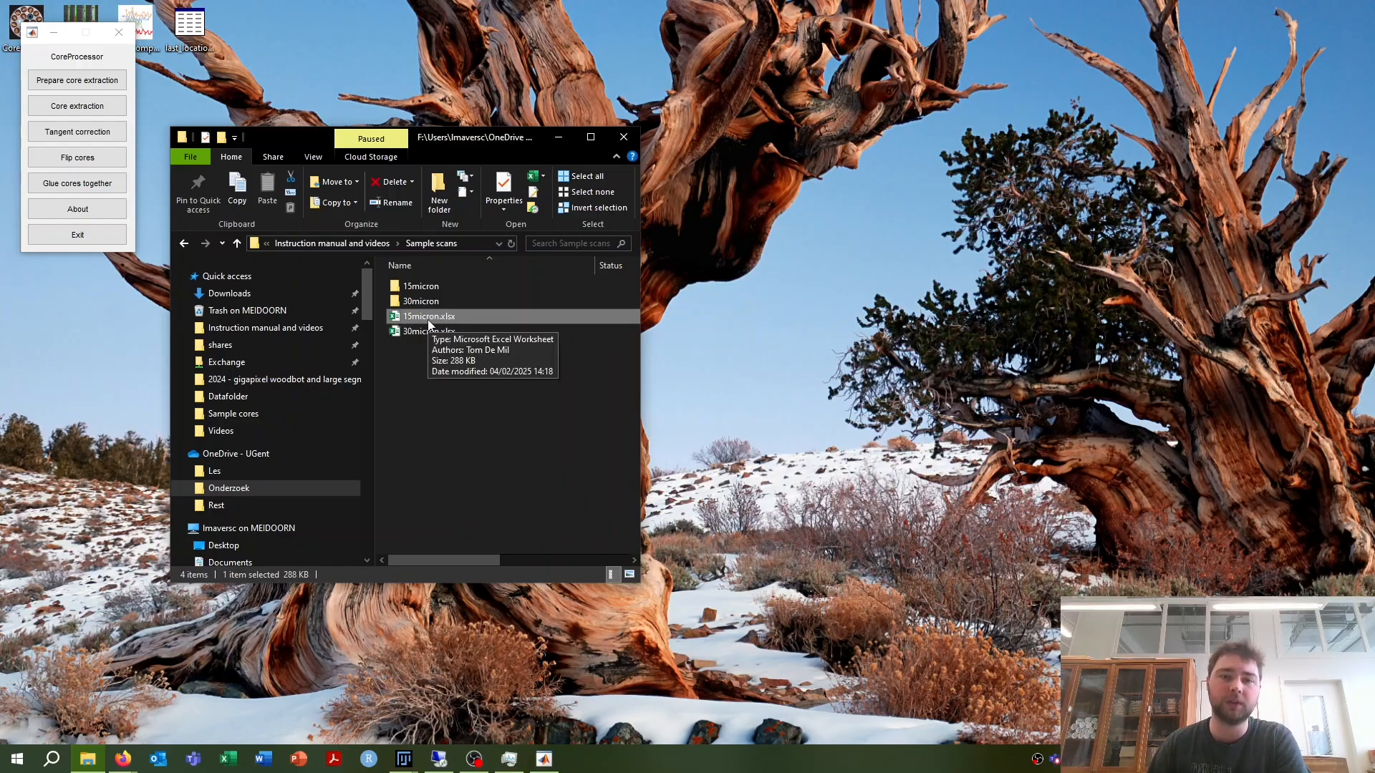
pyautogui.doubleClick(459, 316)
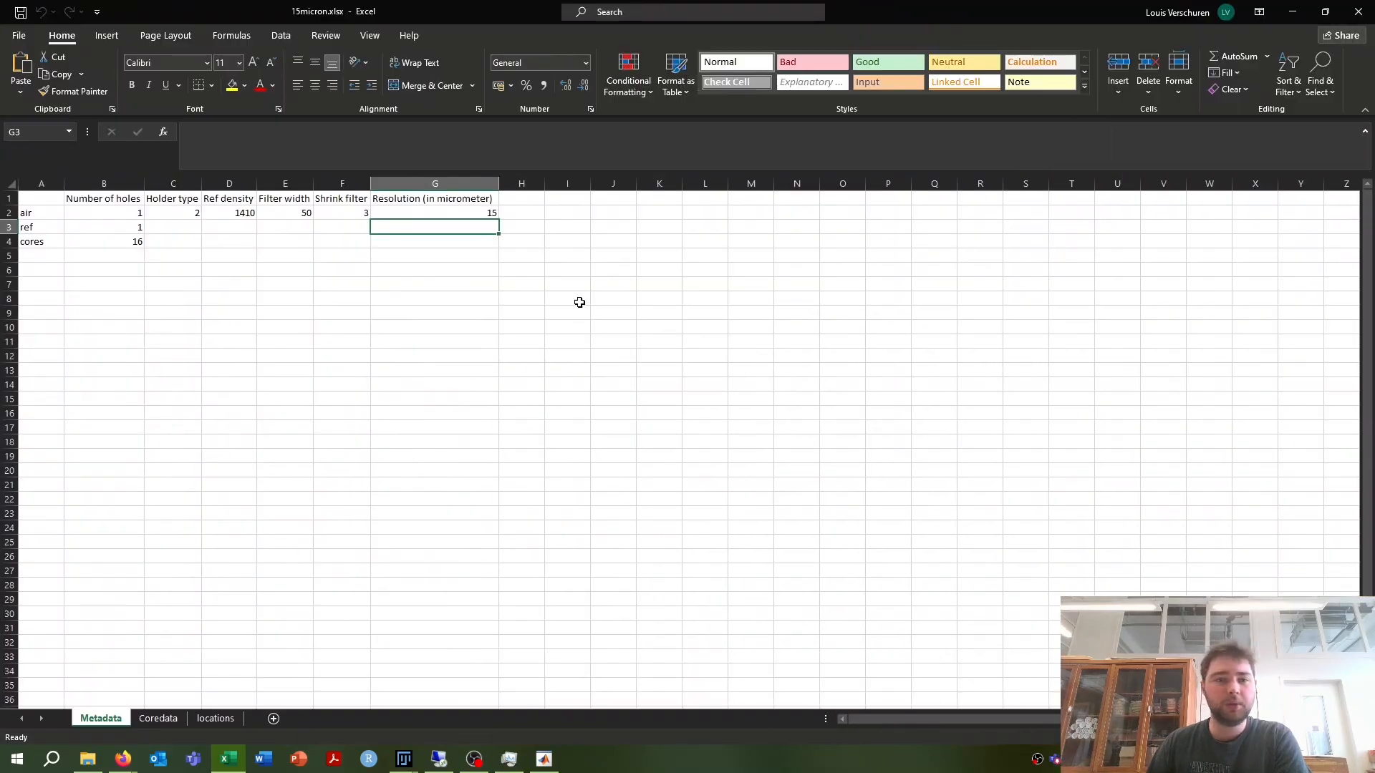
# Step: Examine the layout of the scan settings table on the Metadata sheet
pyautogui.click(360, 433)
pyautogui.click(109, 317)
pyautogui.click(79, 245)
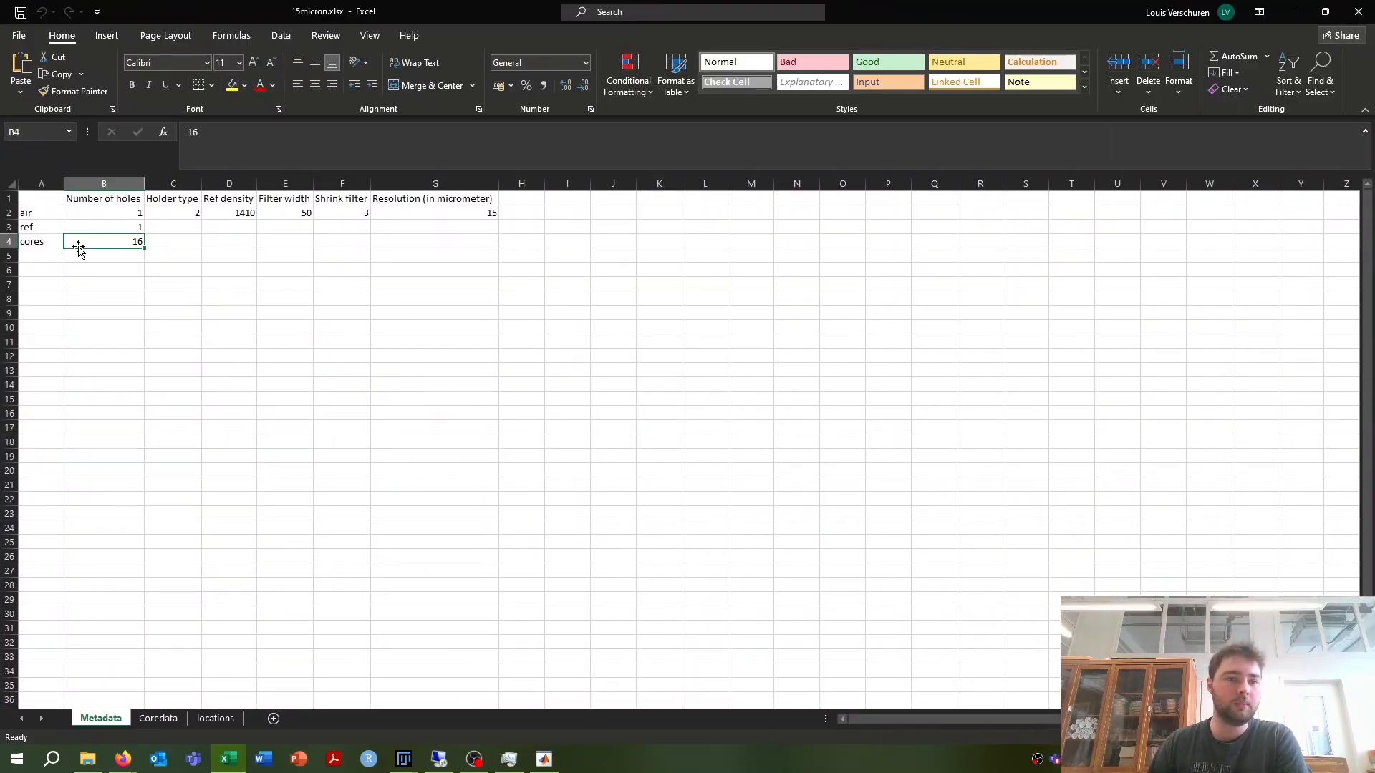
pyautogui.click(229, 368)
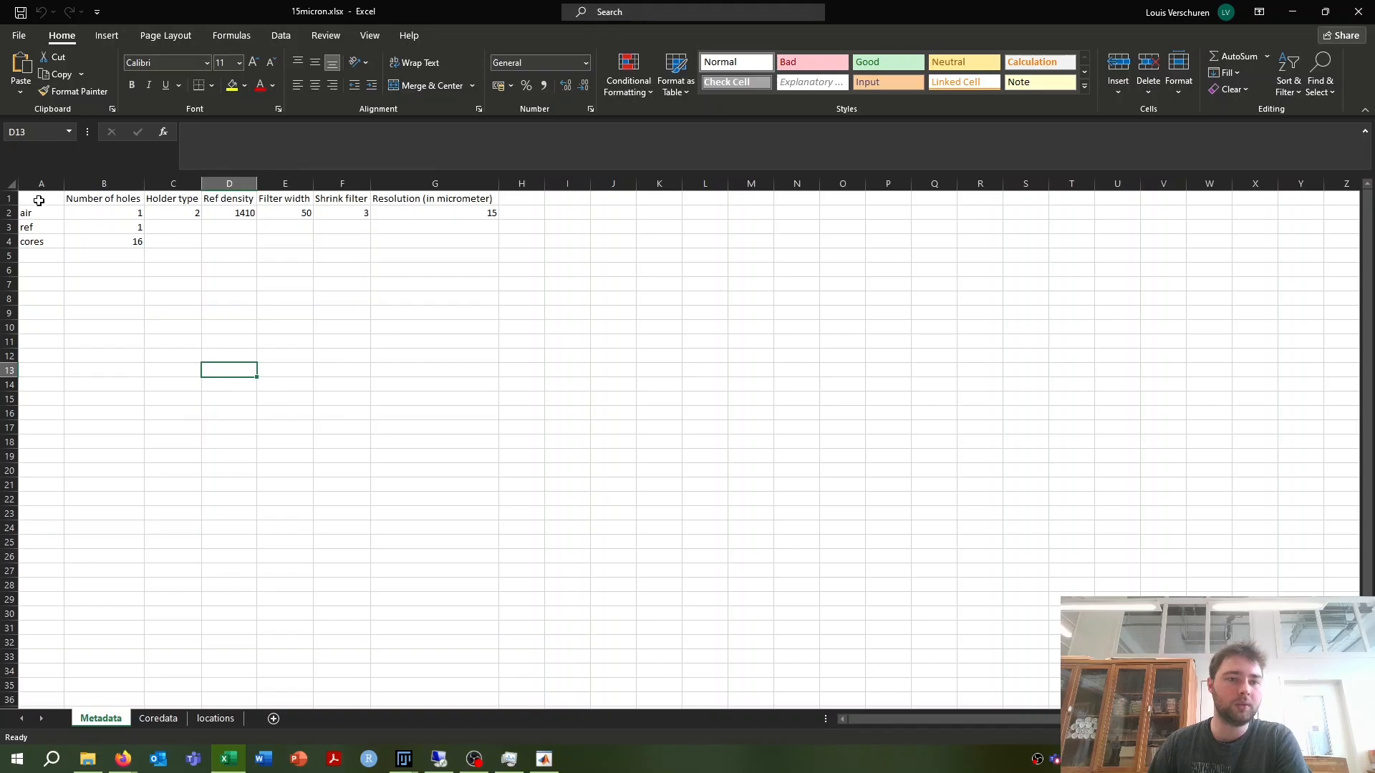
pyautogui.moveTo(39, 200); pyautogui.dragTo(523, 272)
pyautogui.click(439, 382)
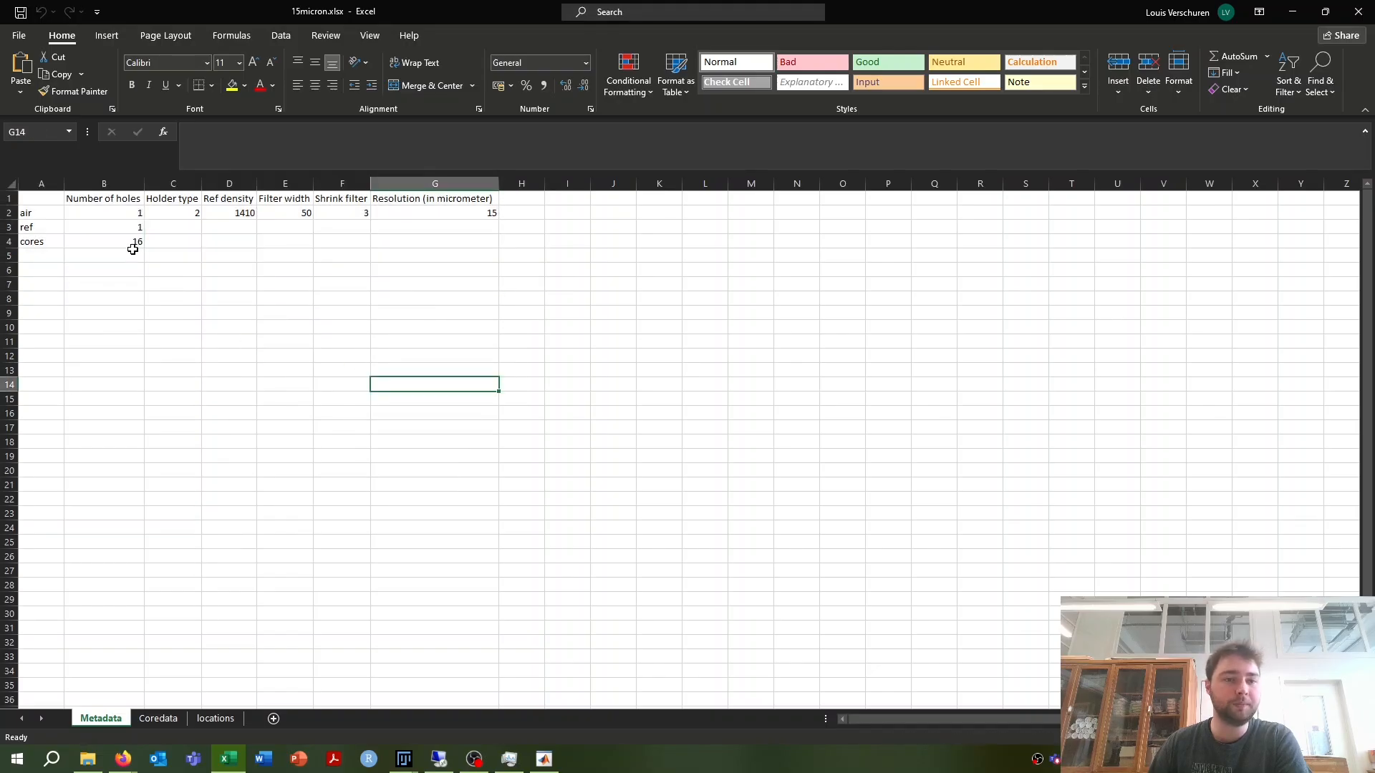
# Step: Examine the number of holes for air, ref and cores, and the reference density on the Metadata sheet
pyautogui.click(115, 213)
pyautogui.click(130, 224)
pyautogui.click(119, 211)
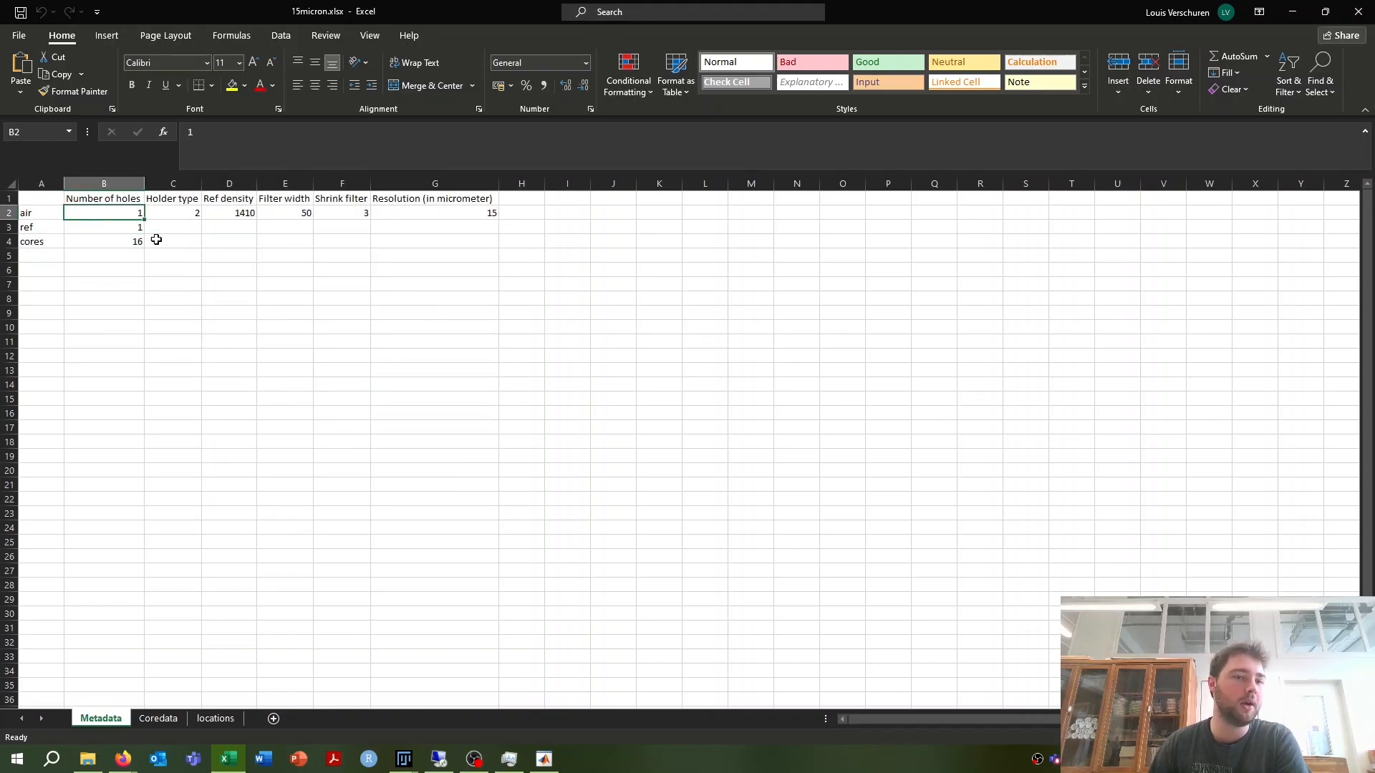
pyautogui.click(85, 228)
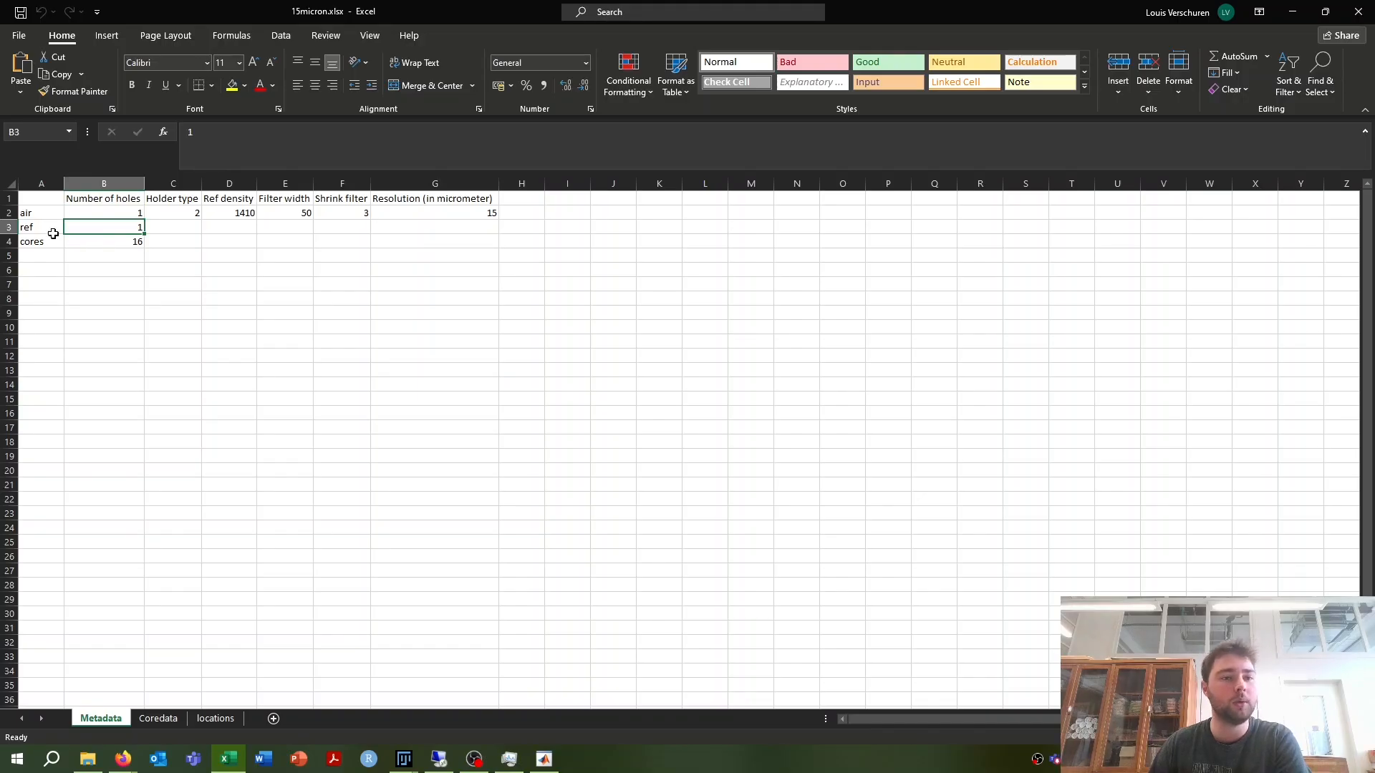
pyautogui.click(95, 247)
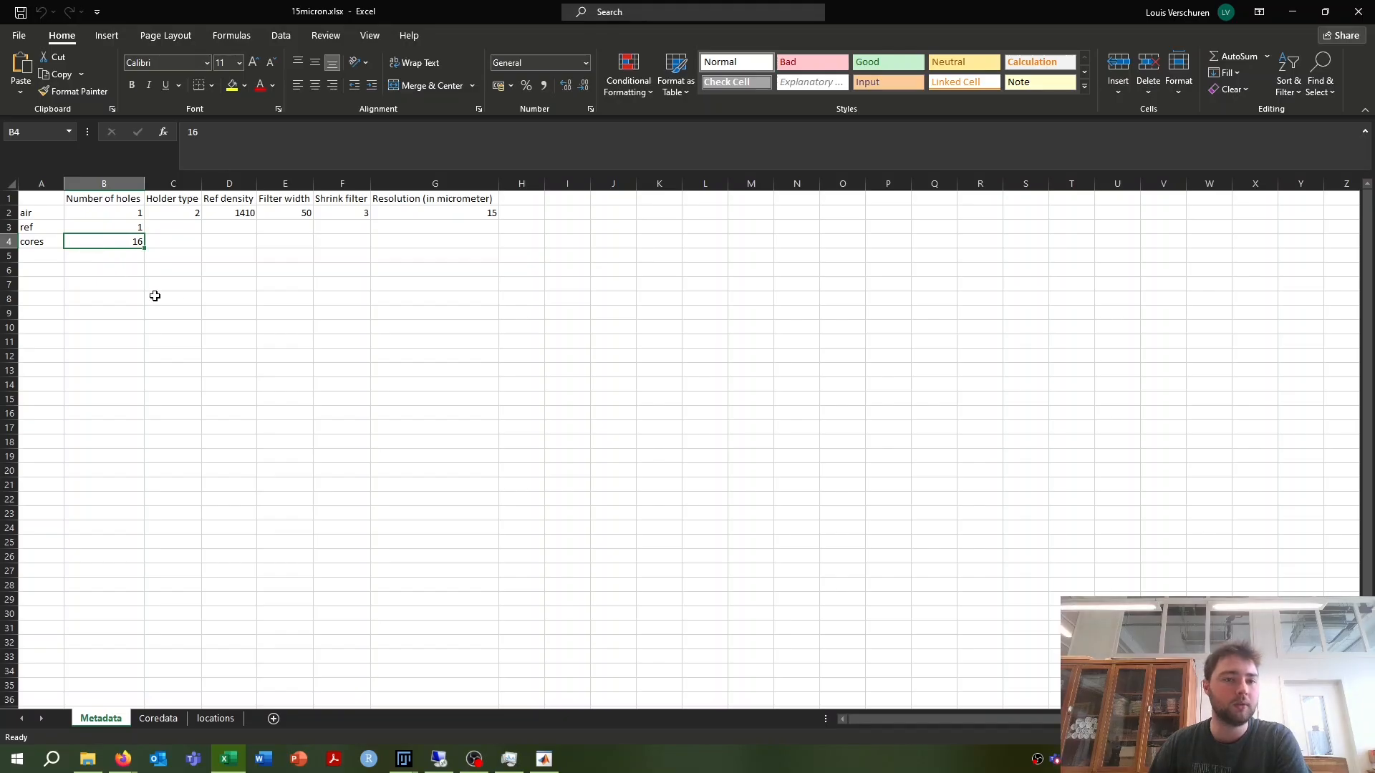
pyautogui.click(186, 271)
pyautogui.click(240, 215)
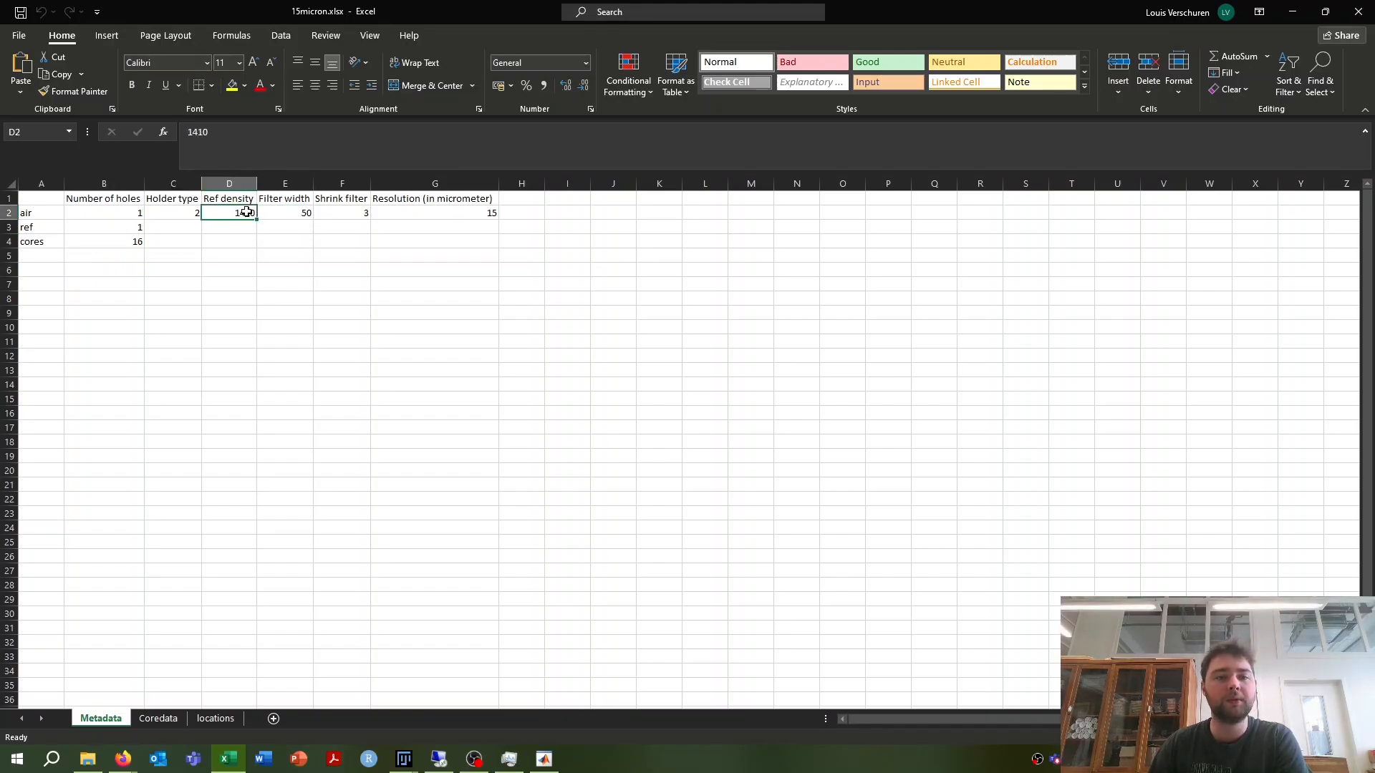
# Step: Check the scan resolution on the Metadata sheet and switch to the Coredata sheet
pyautogui.click(448, 216)
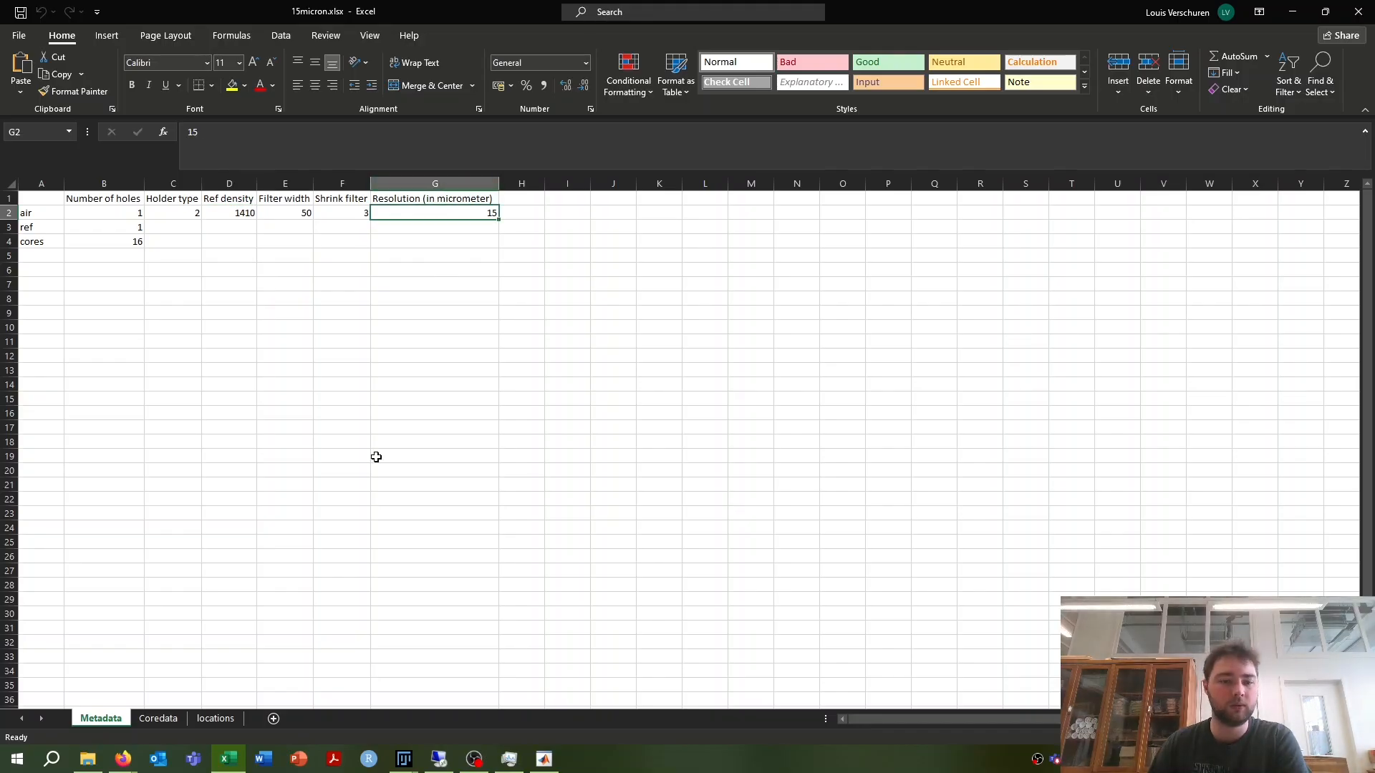
pyautogui.click(328, 386)
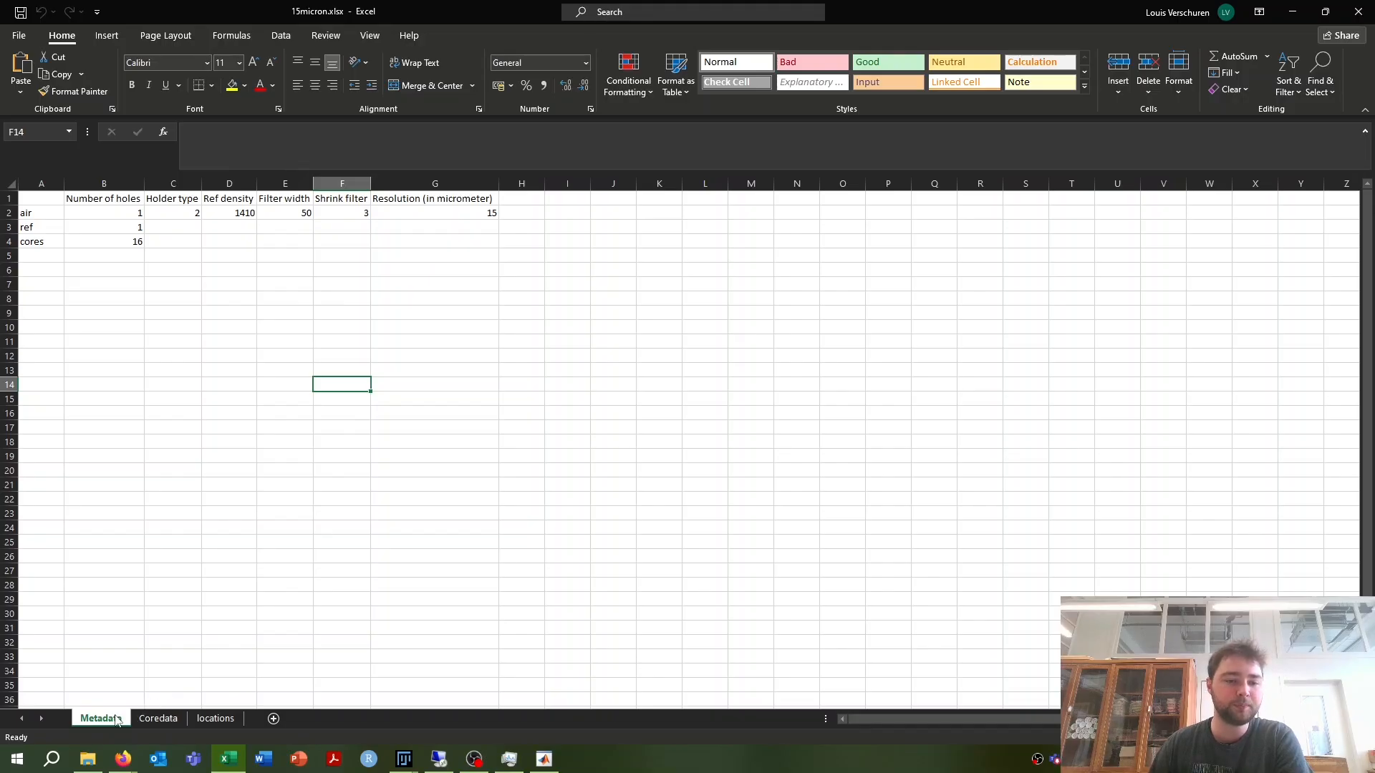
pyautogui.click(152, 719)
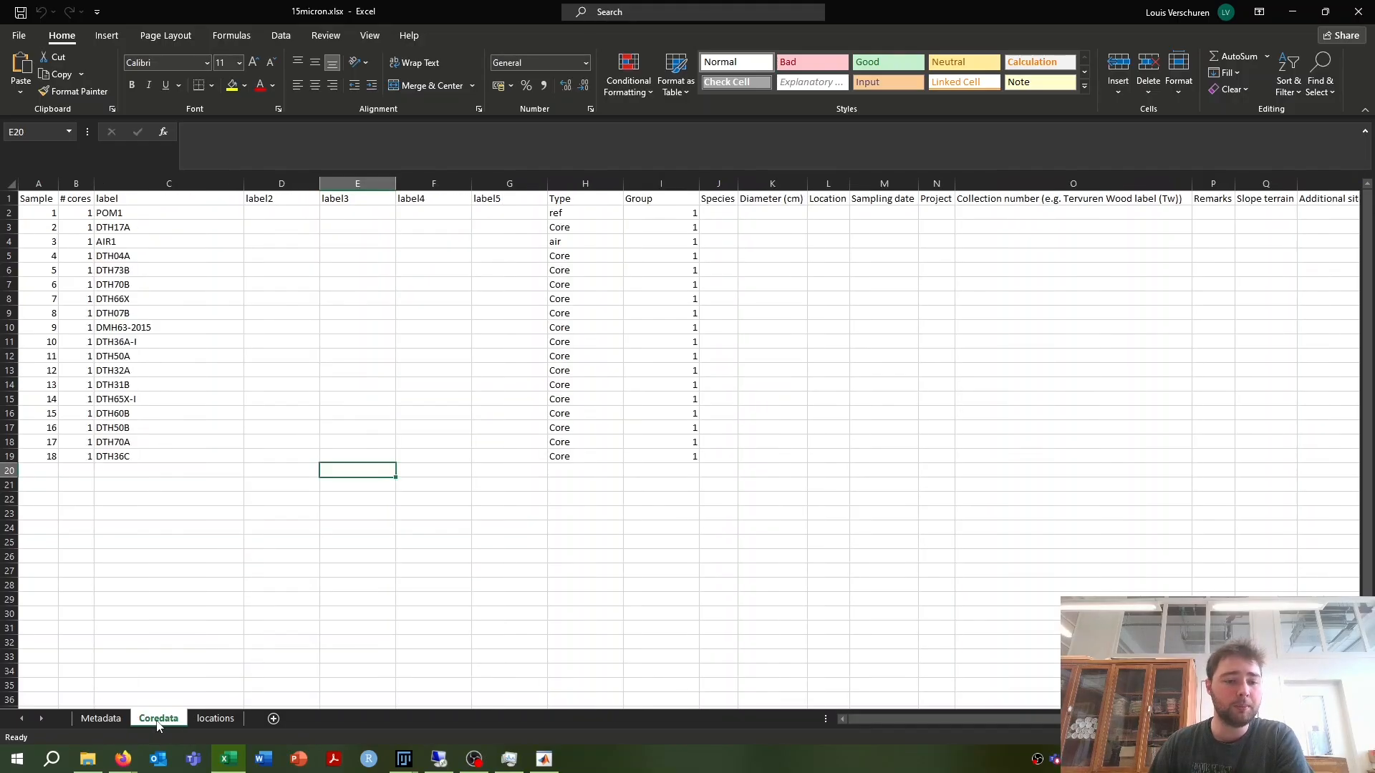
# Step: Examine the core labels and the sample numbering on the Coredata sheet
pyautogui.click(167, 602)
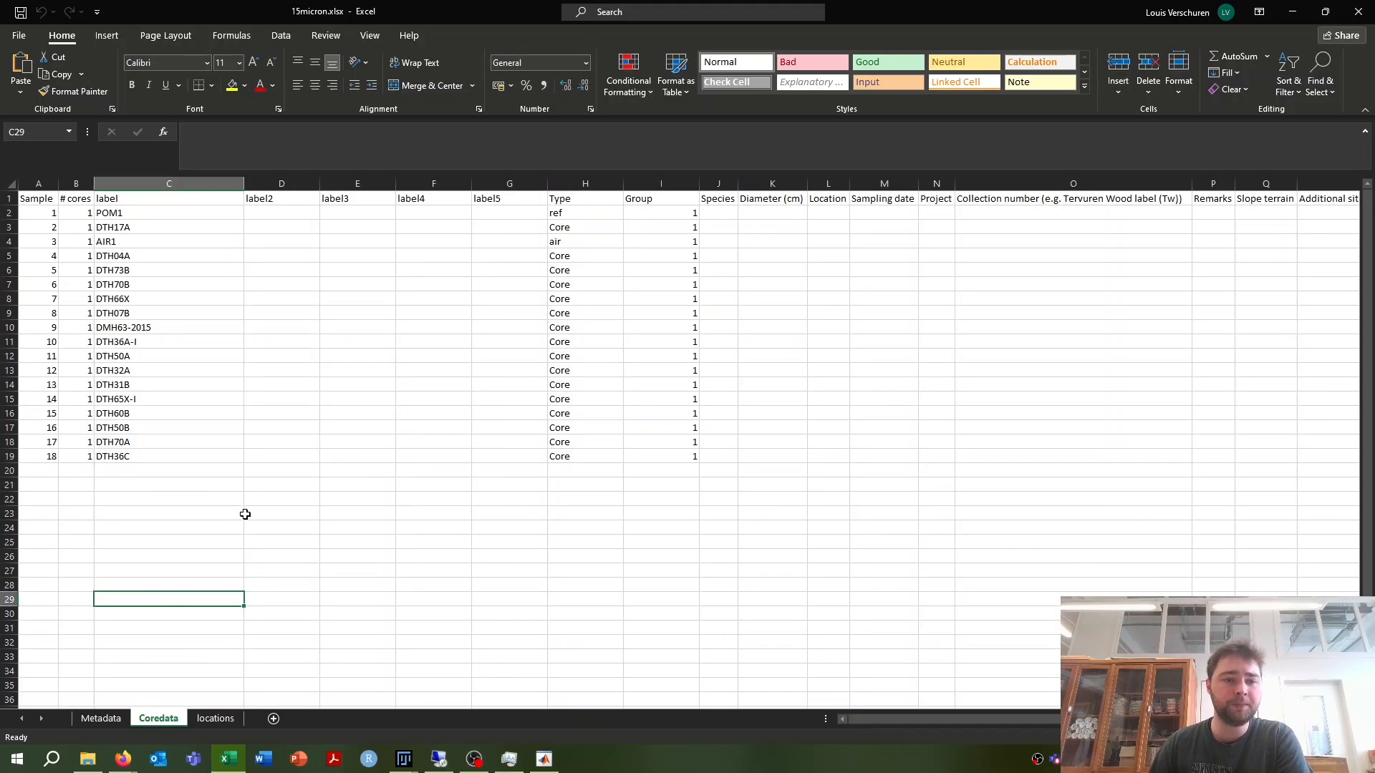
pyautogui.click(150, 225)
pyautogui.click(131, 208)
pyautogui.click(173, 258)
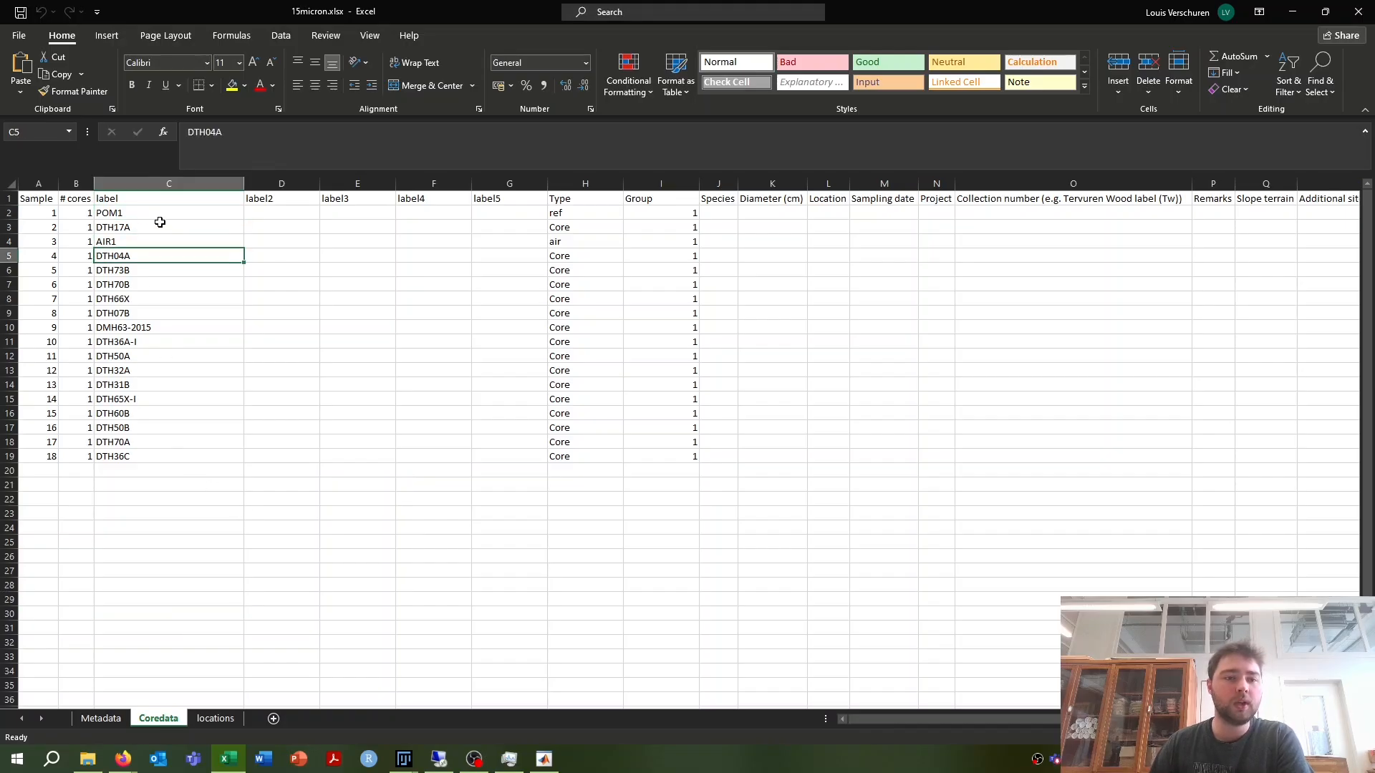
pyautogui.click(162, 212)
pyautogui.moveTo(54, 216); pyautogui.dragTo(53, 438)
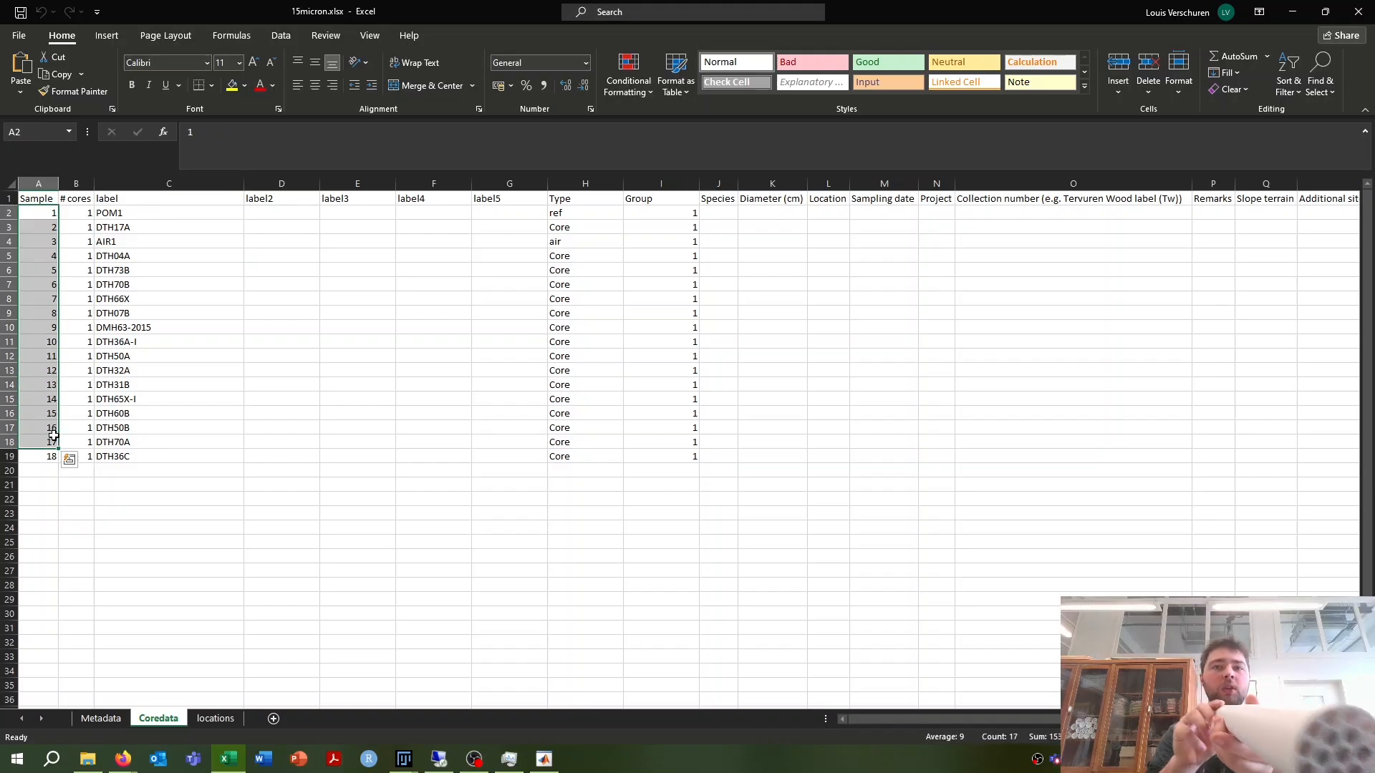
pyautogui.click(115, 526)
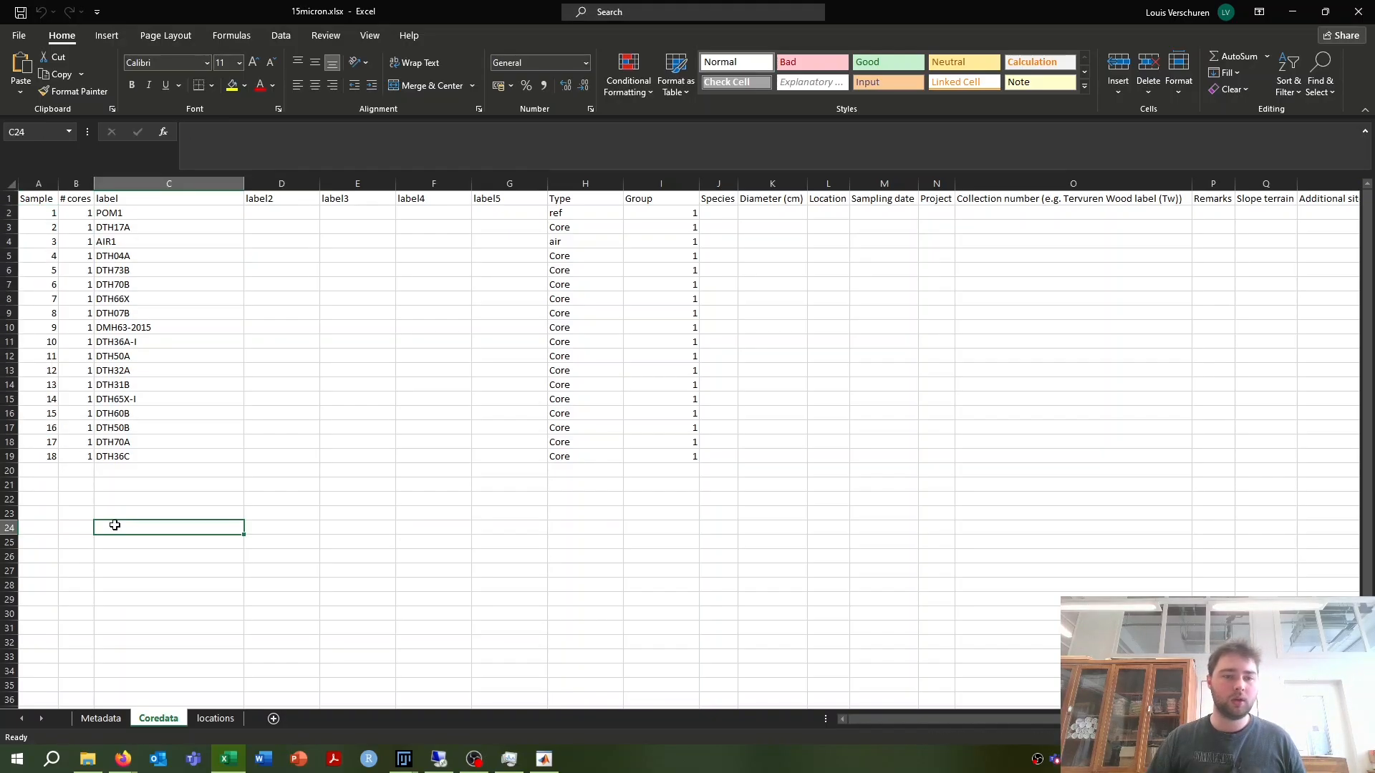
# Step: View the holder diagram on the locations sheet and examine the label and type of reference sample POM1 on the Coredata sheet
pyautogui.click(215, 718)
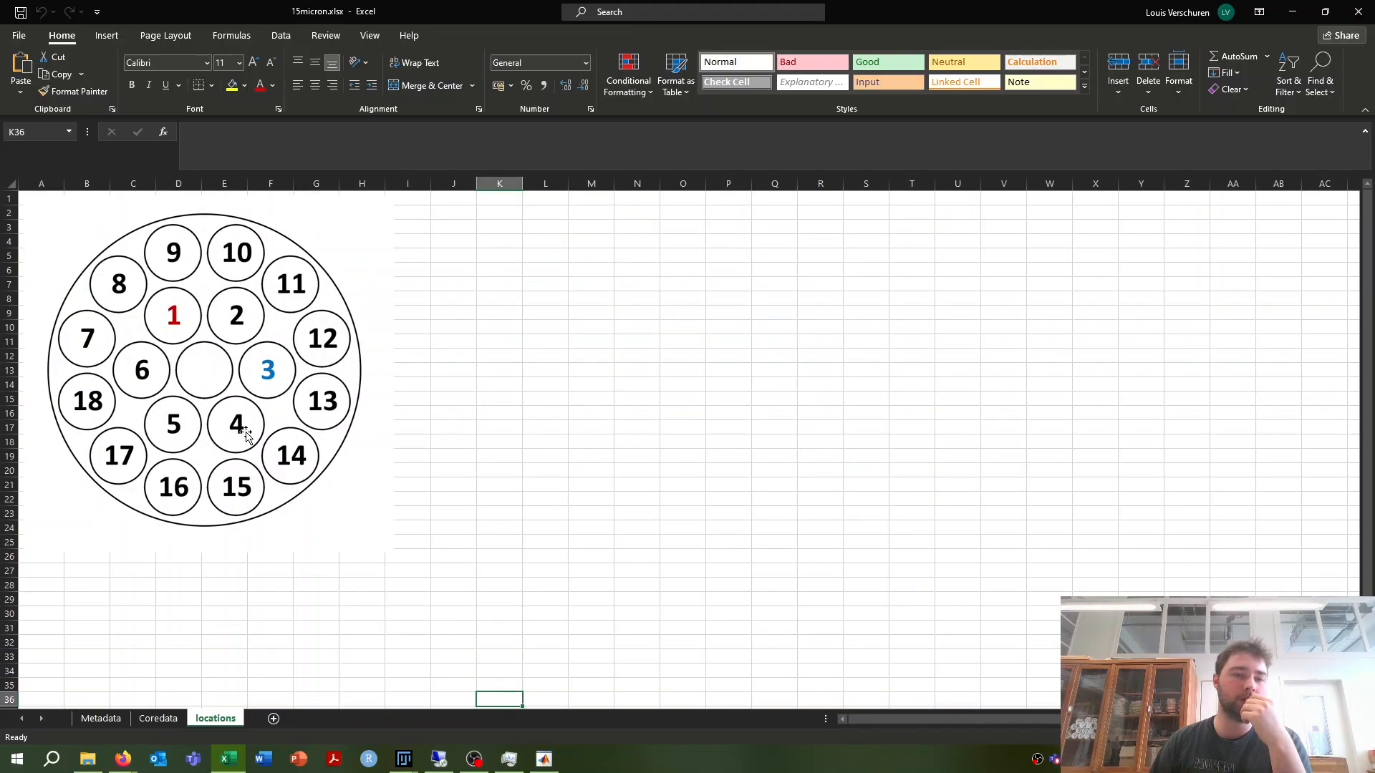
pyautogui.click(159, 723)
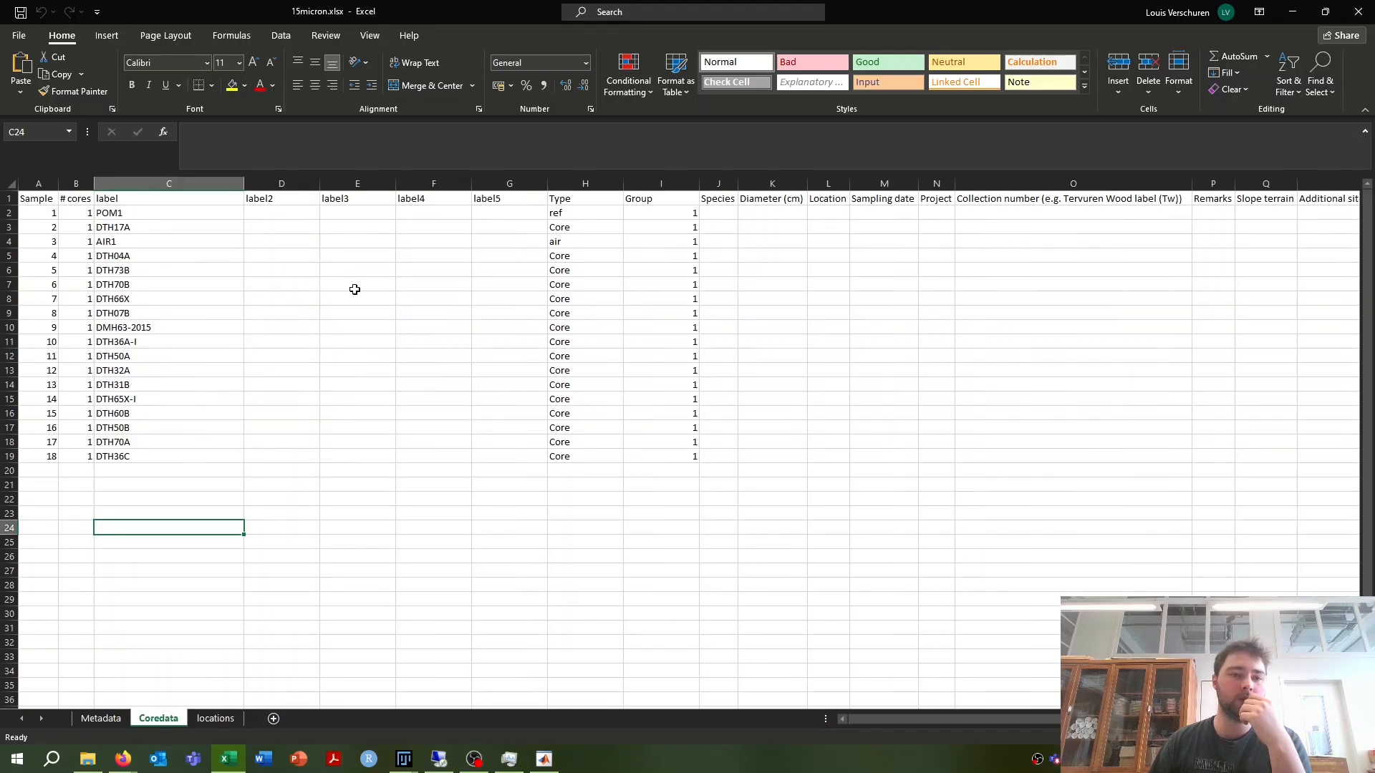
pyautogui.click(136, 224)
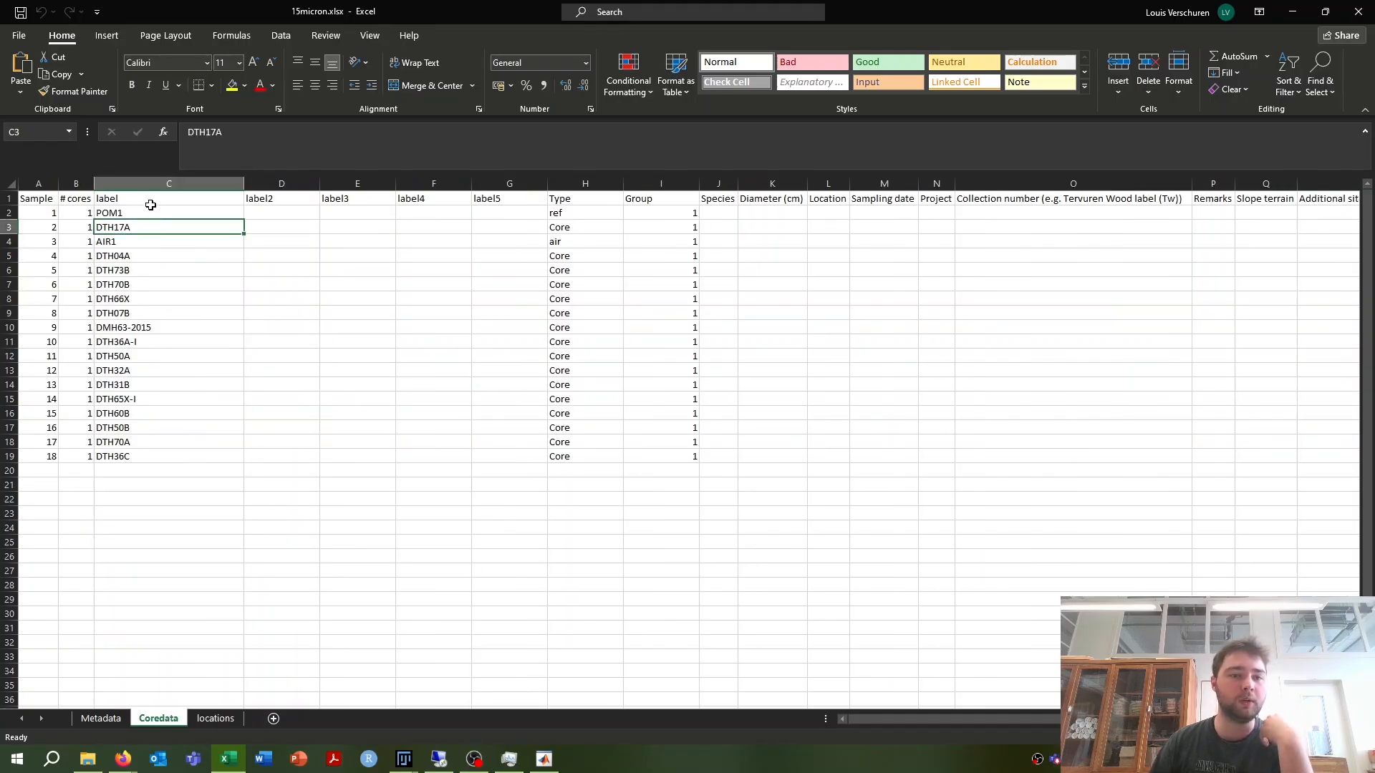
pyautogui.click(134, 211)
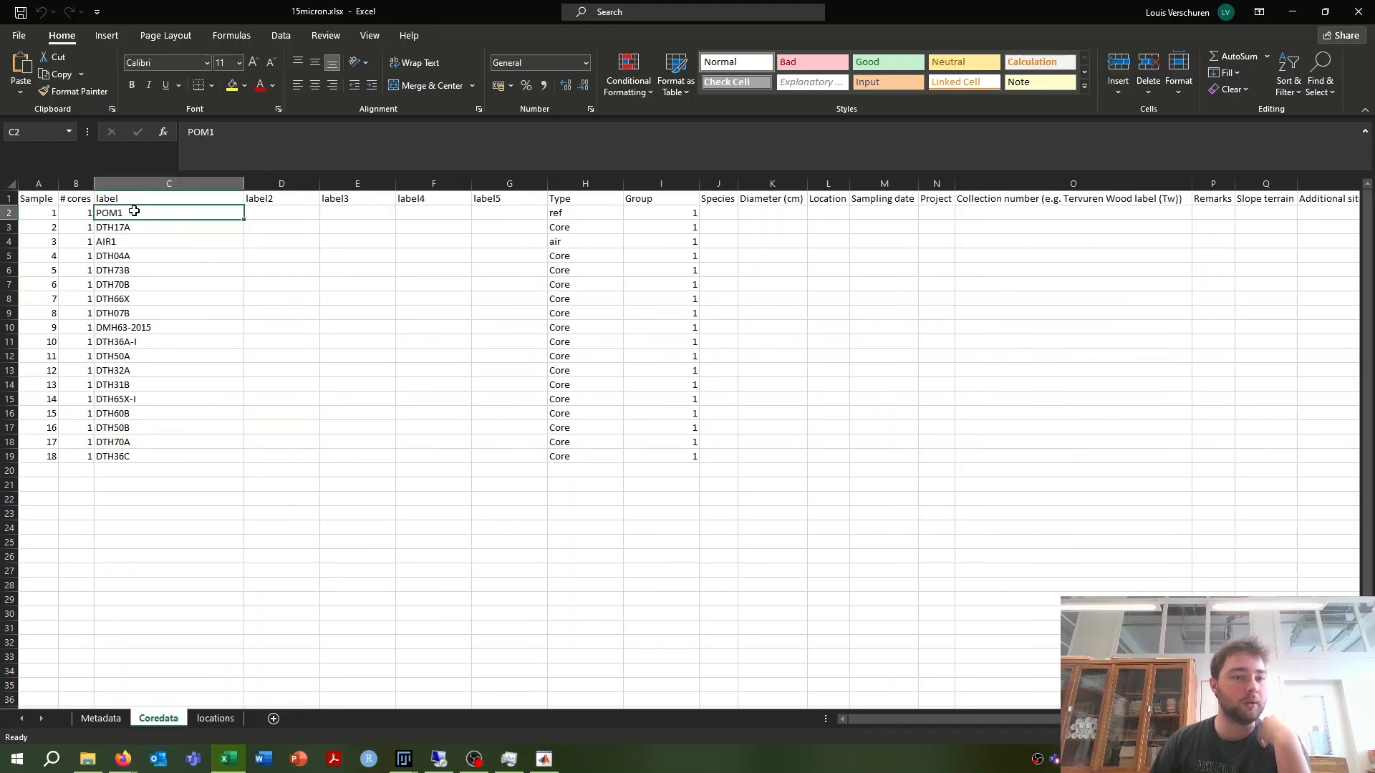
pyautogui.click(20, 212)
pyautogui.click(564, 212)
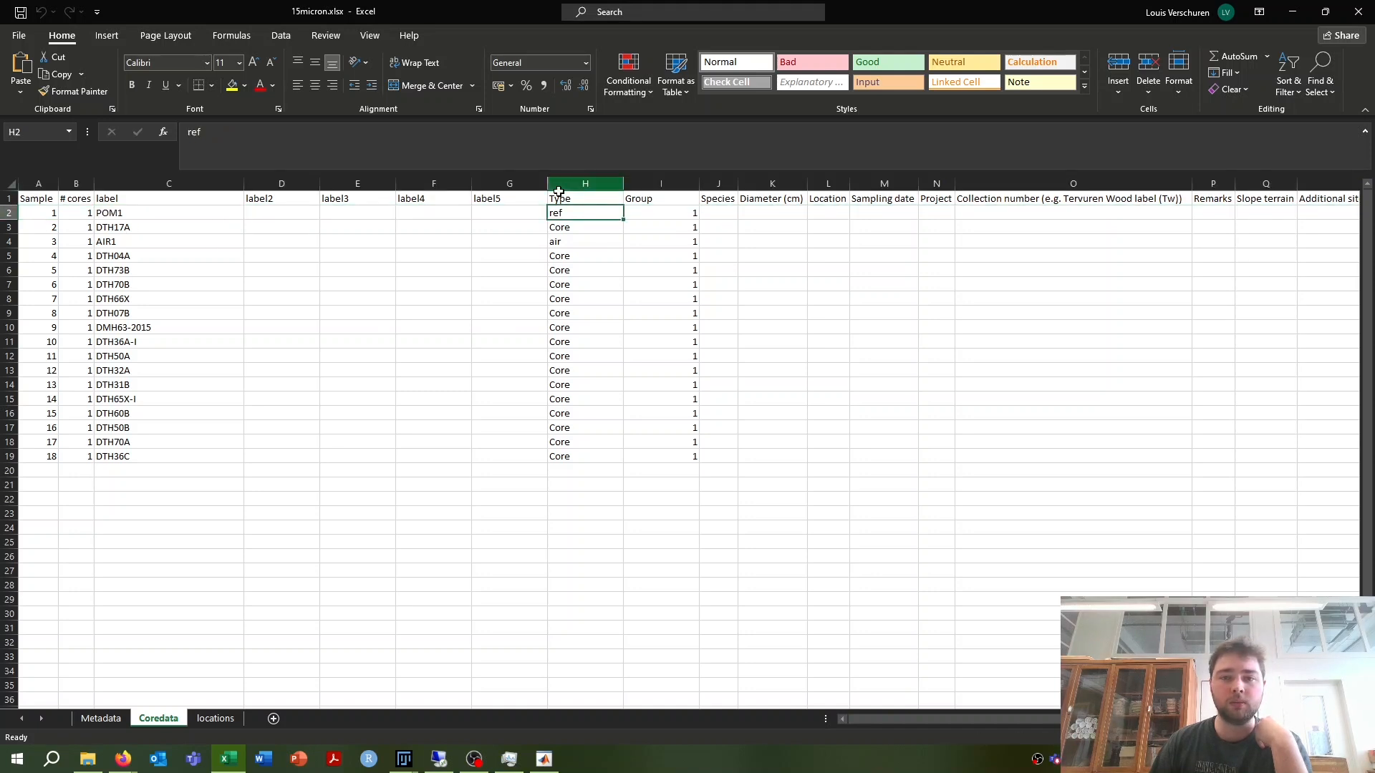
pyautogui.click(143, 214)
pyautogui.click(132, 230)
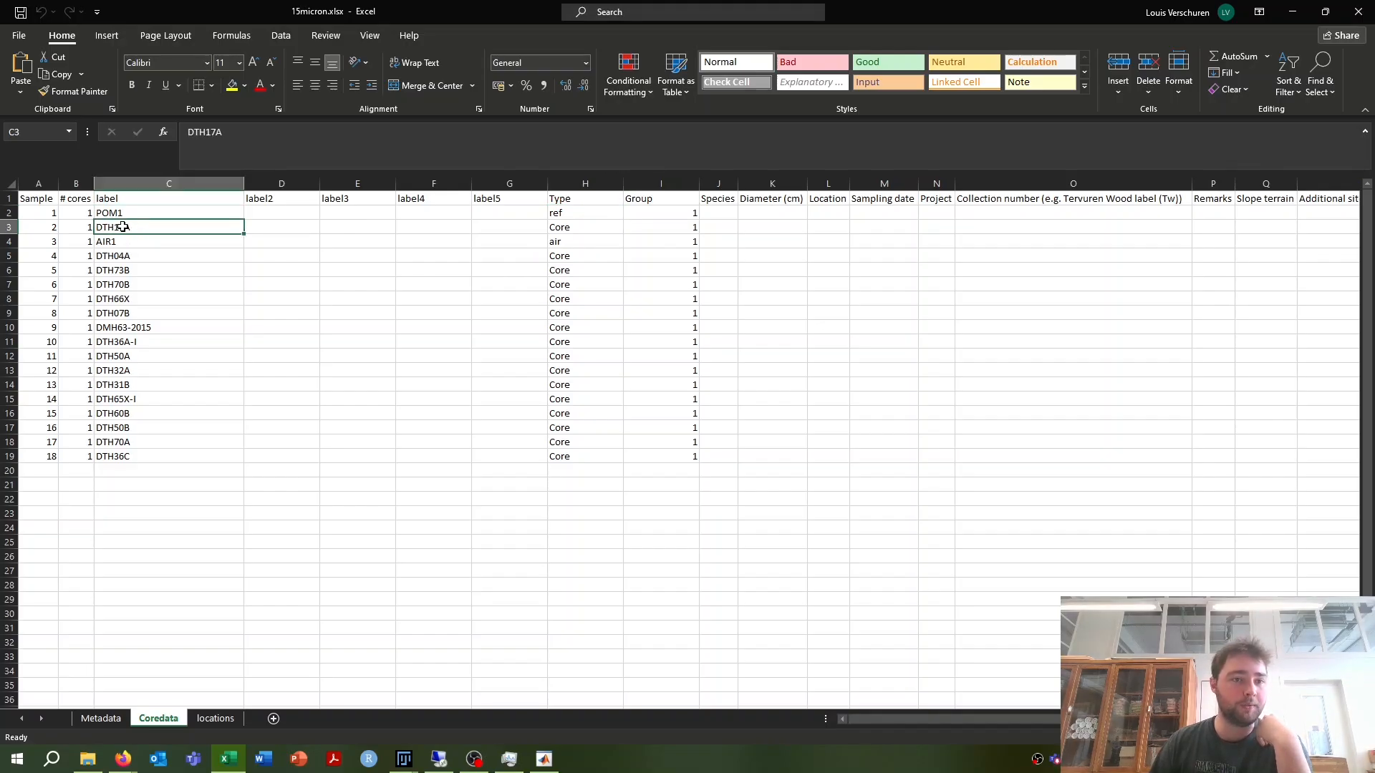
# Step: Look at the locations diagram again and examine the AIR1 row and its type on the Coredata sheet
pyautogui.click(214, 719)
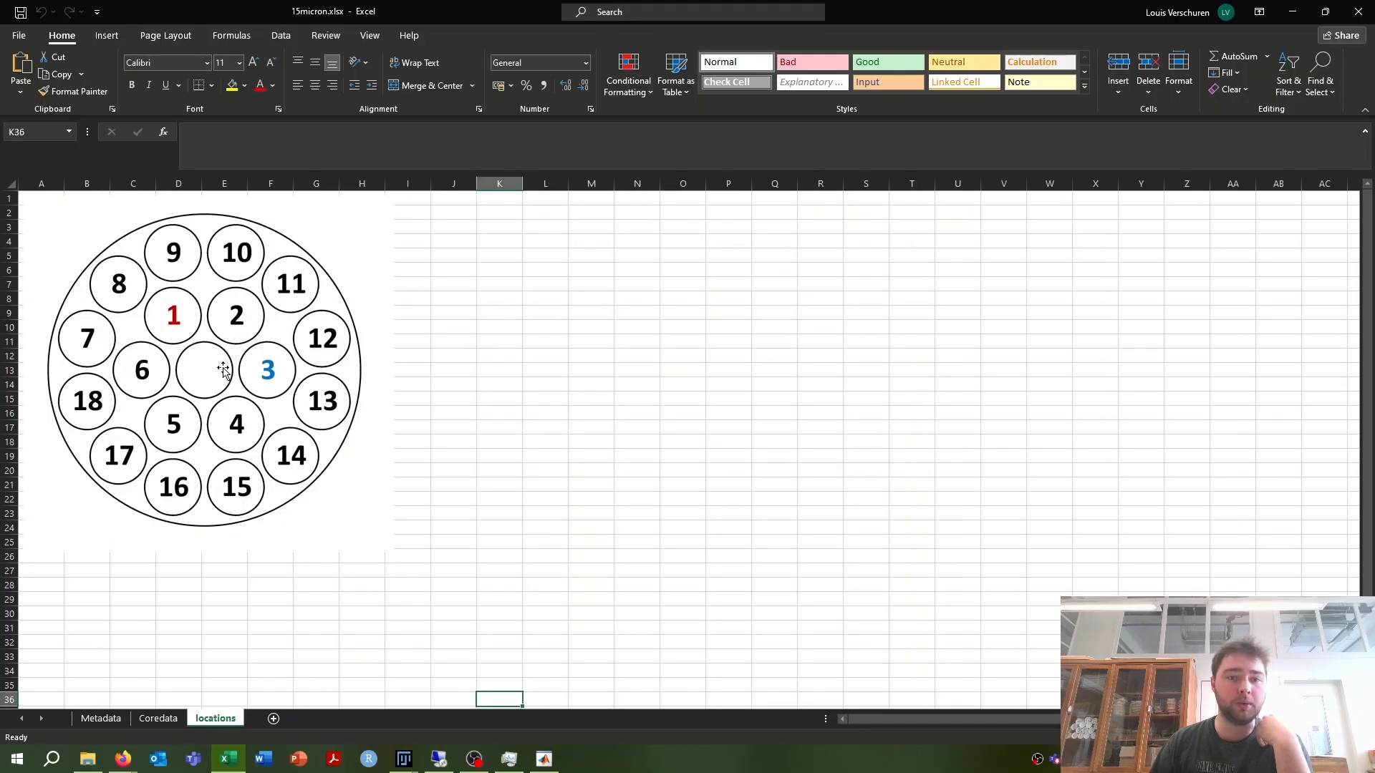
pyautogui.click(158, 718)
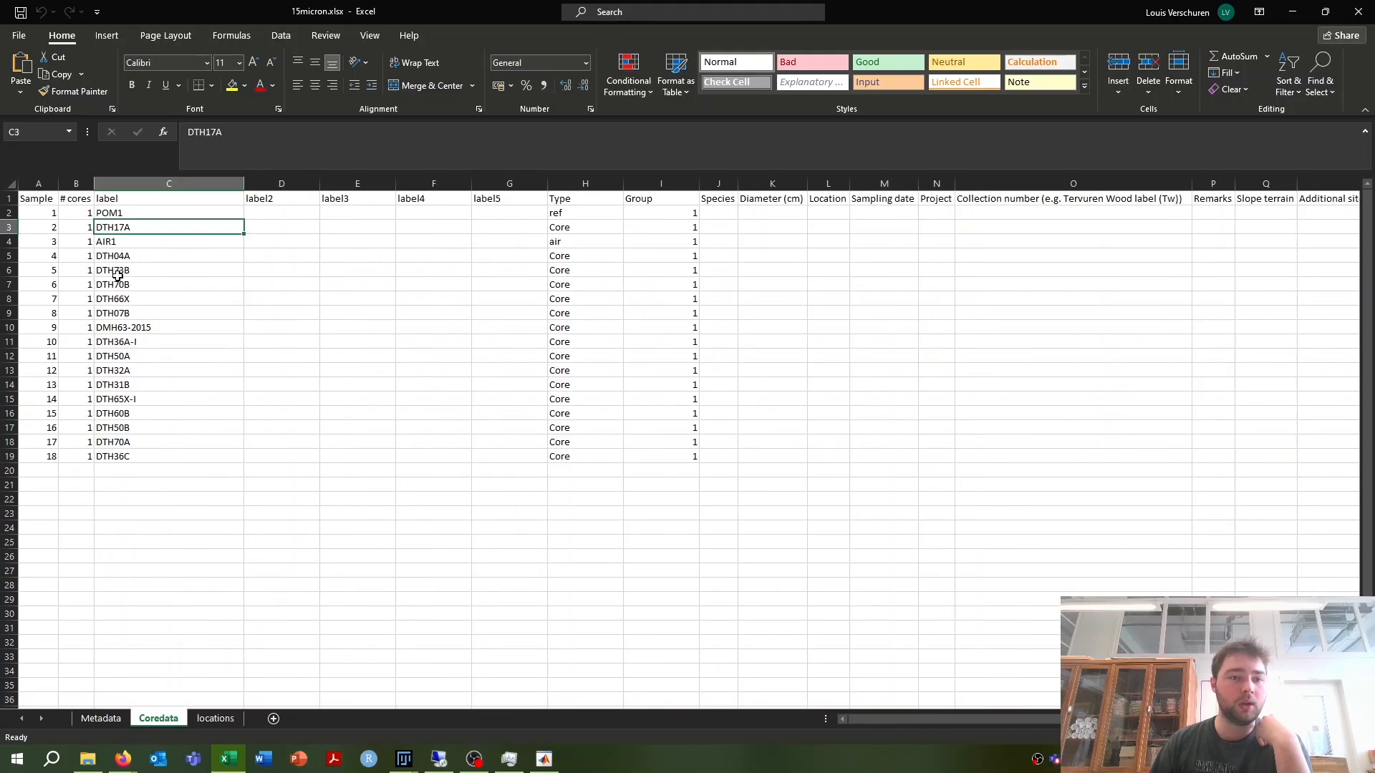
pyautogui.click(123, 242)
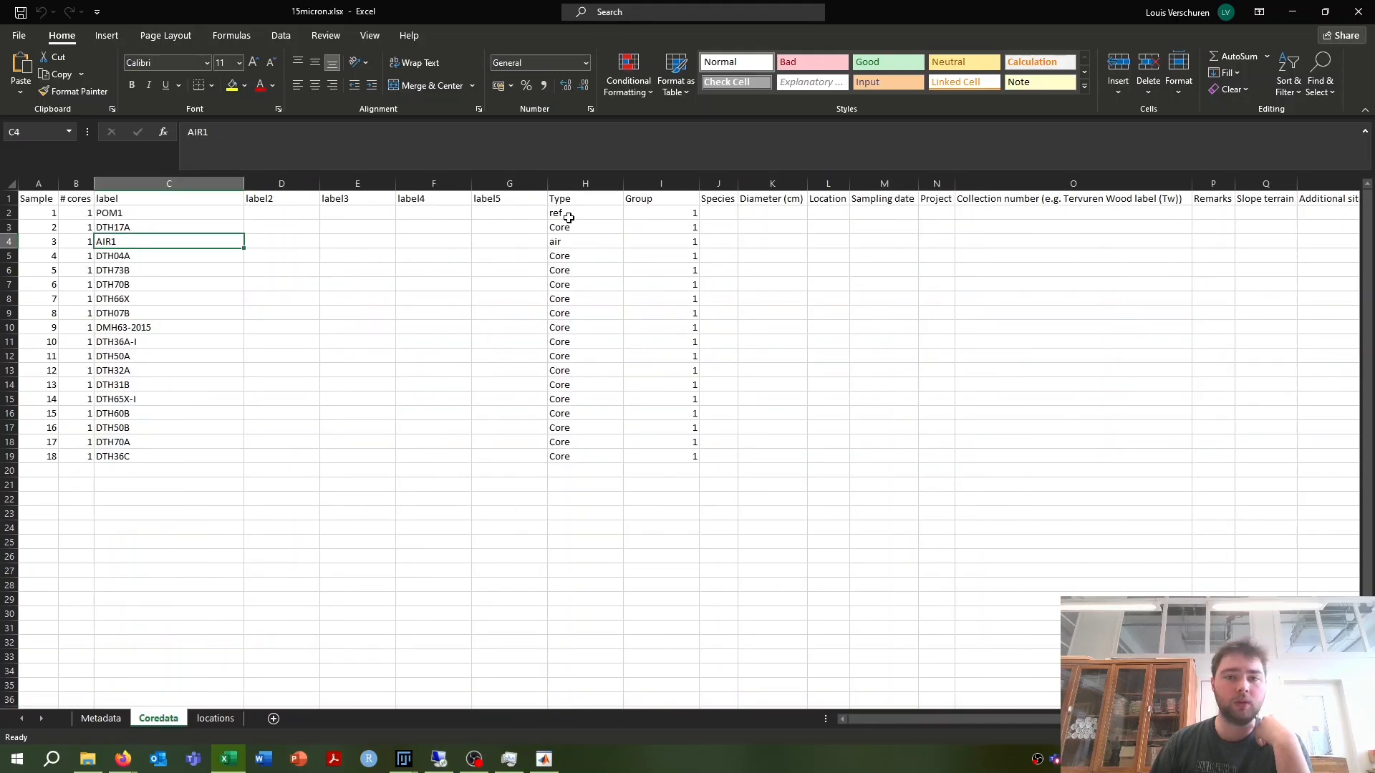
pyautogui.click(552, 241)
pyautogui.click(10, 241)
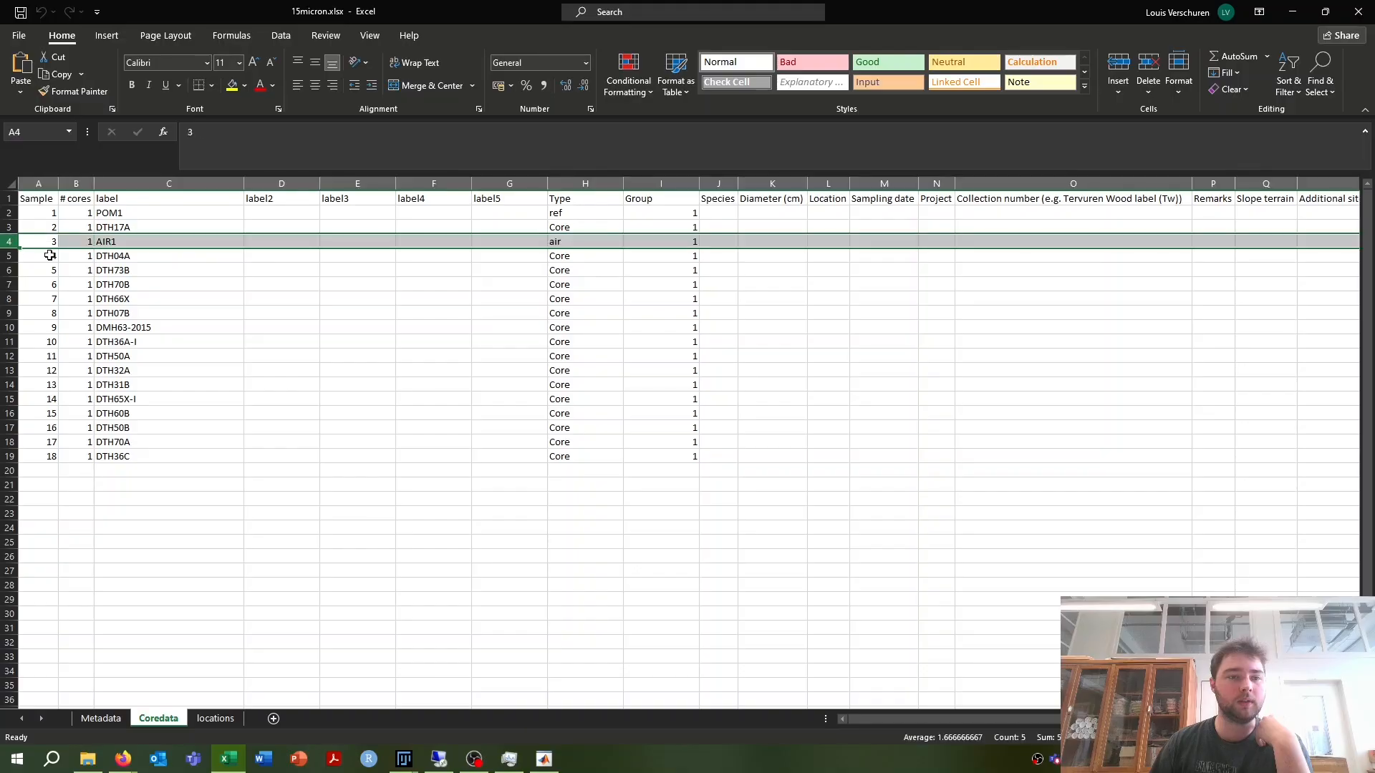
pyautogui.click(254, 286)
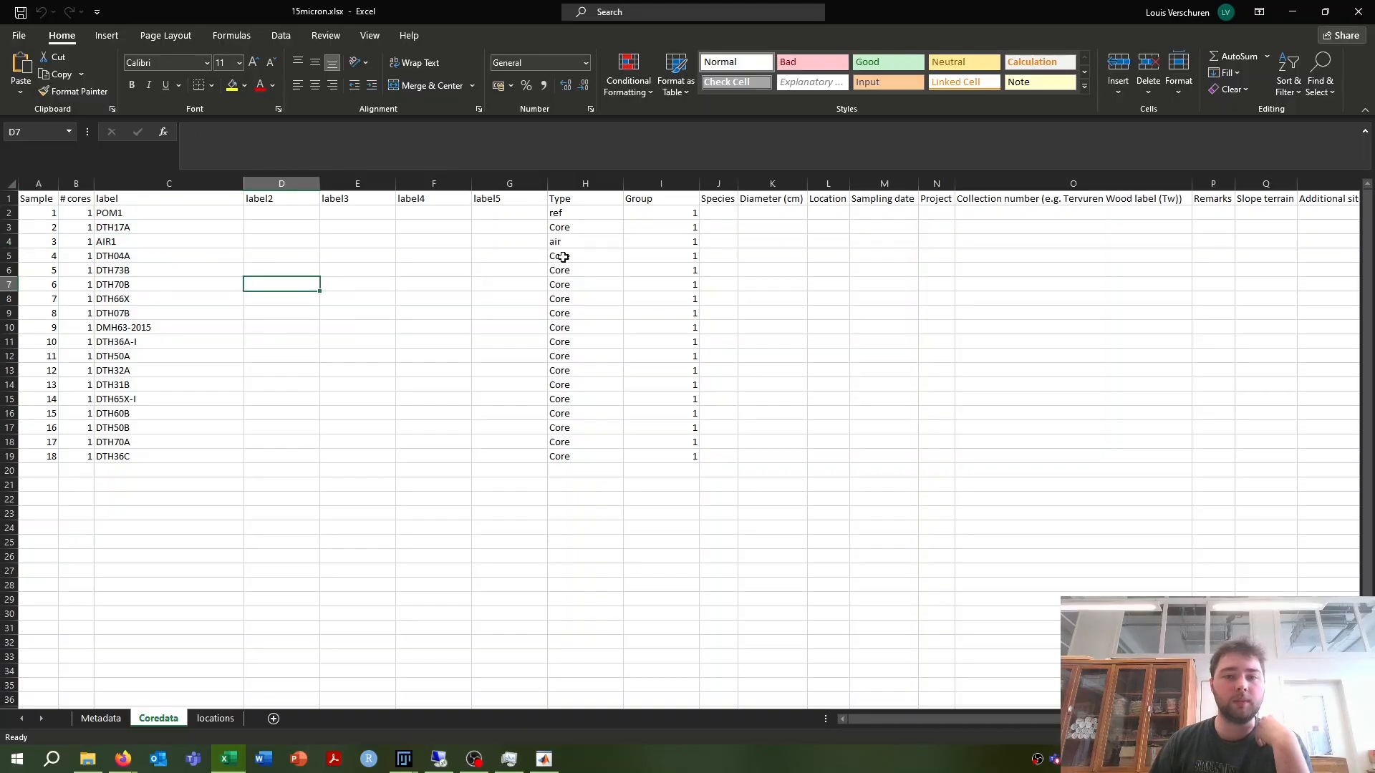
# Step: Examine the rows of type Core and their labels on the Coredata sheet
pyautogui.moveTo(563, 257); pyautogui.dragTo(573, 454)
pyautogui.click(567, 226)
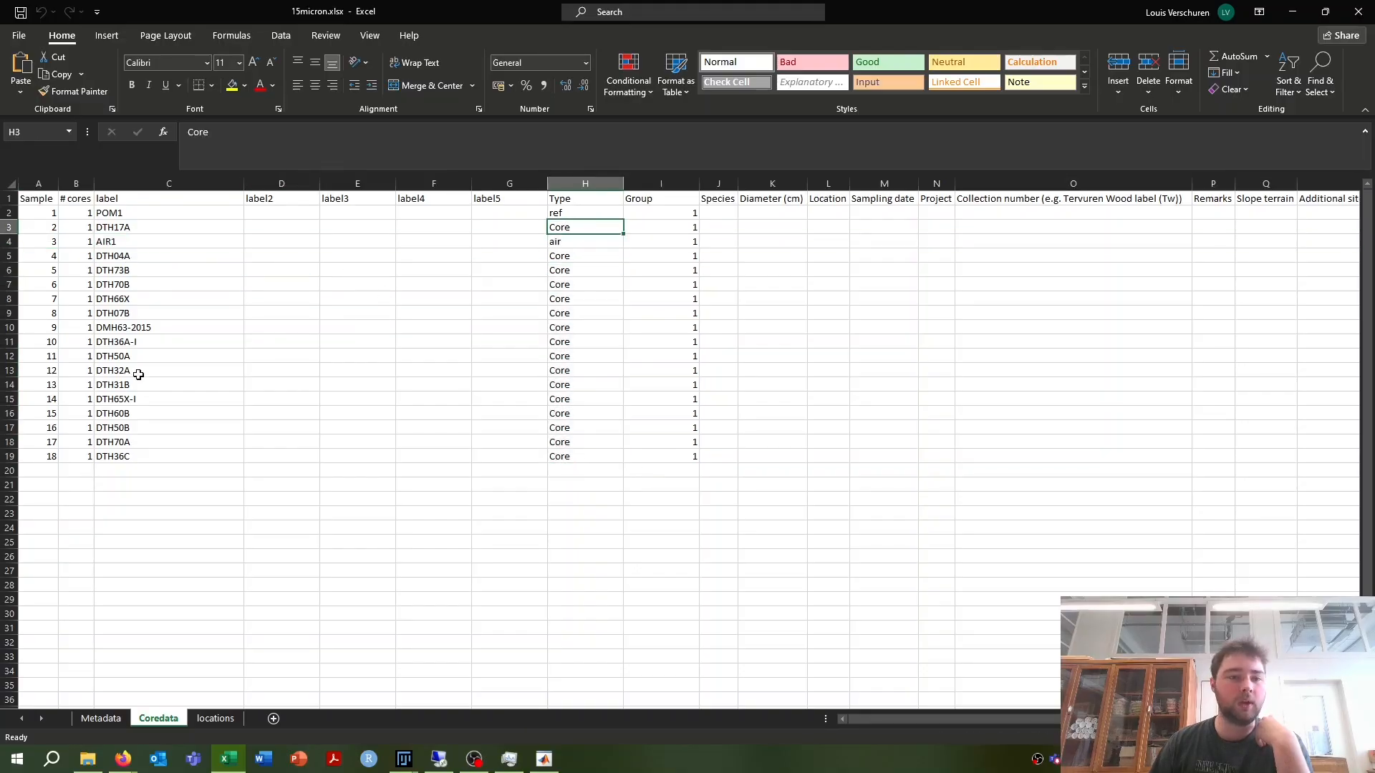
pyautogui.click(138, 371)
pyautogui.click(112, 313)
pyautogui.click(115, 341)
pyautogui.click(122, 406)
pyautogui.click(136, 442)
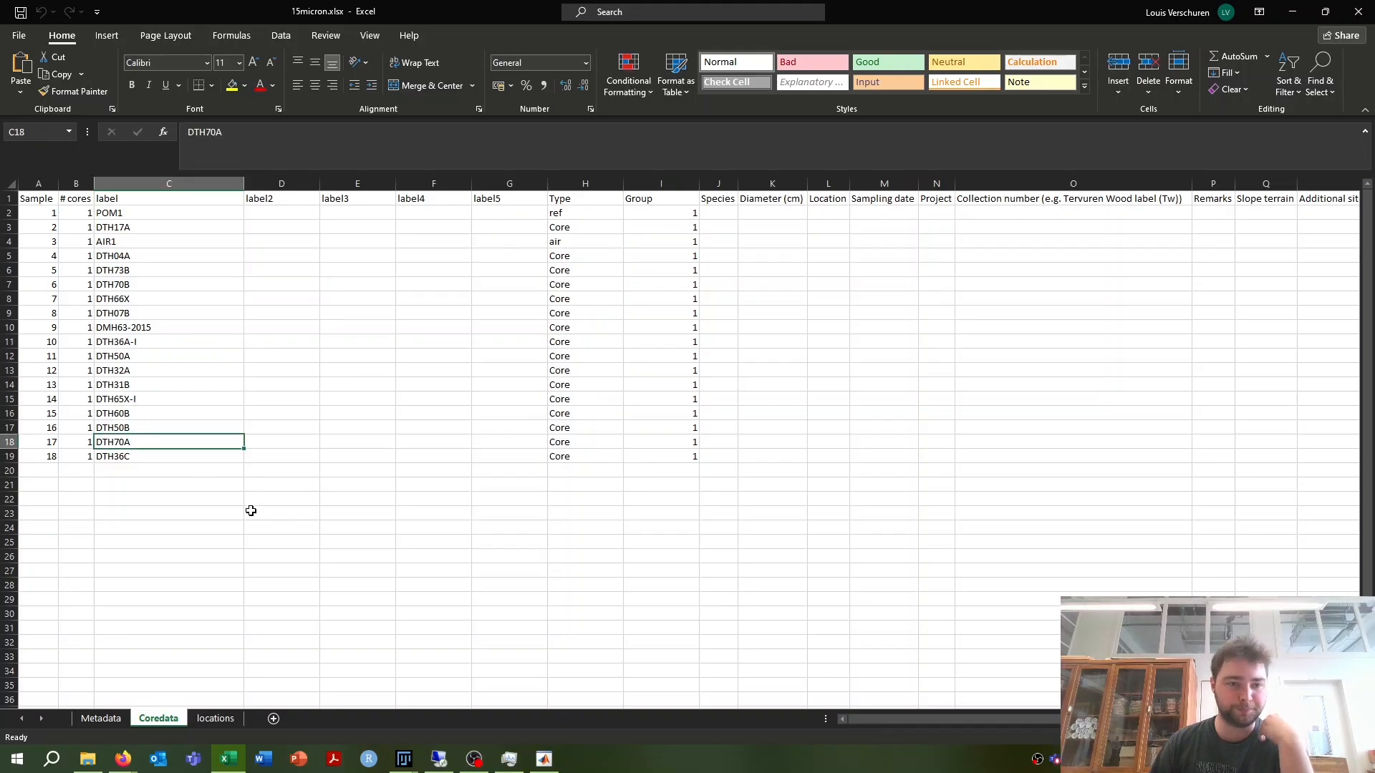
pyautogui.click(169, 401)
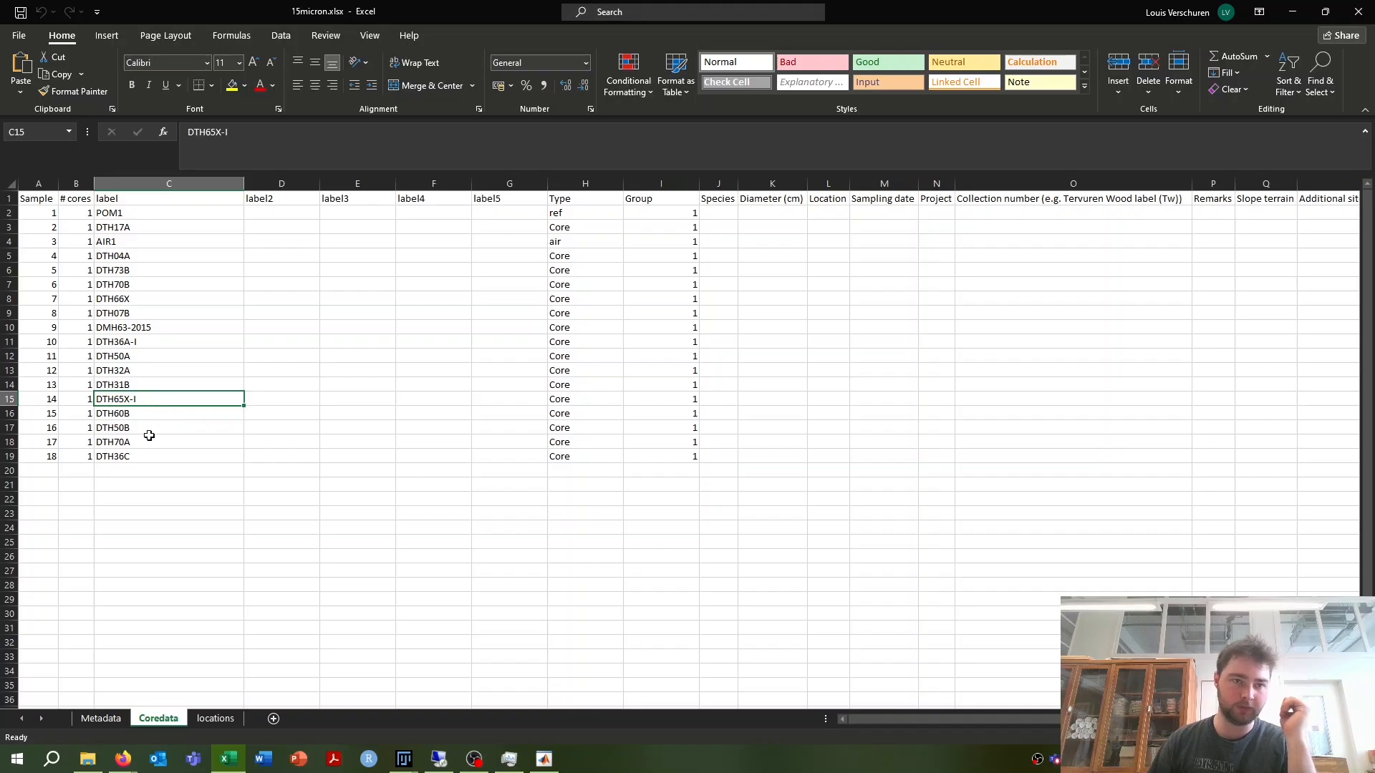
pyautogui.click(125, 531)
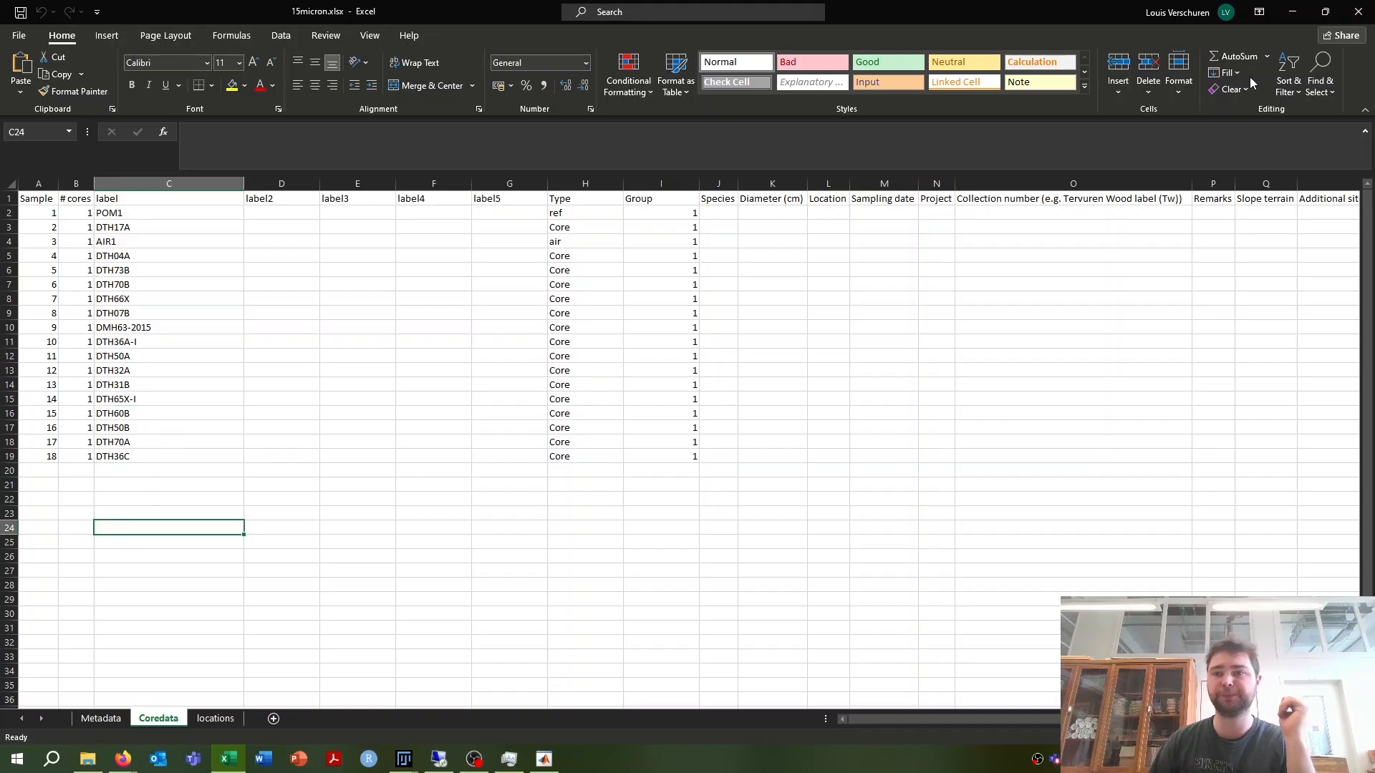
# Step: Close the 15micron workbook and open 30micron.xlsx from the Sample scans folder
pyautogui.click(1357, 13)
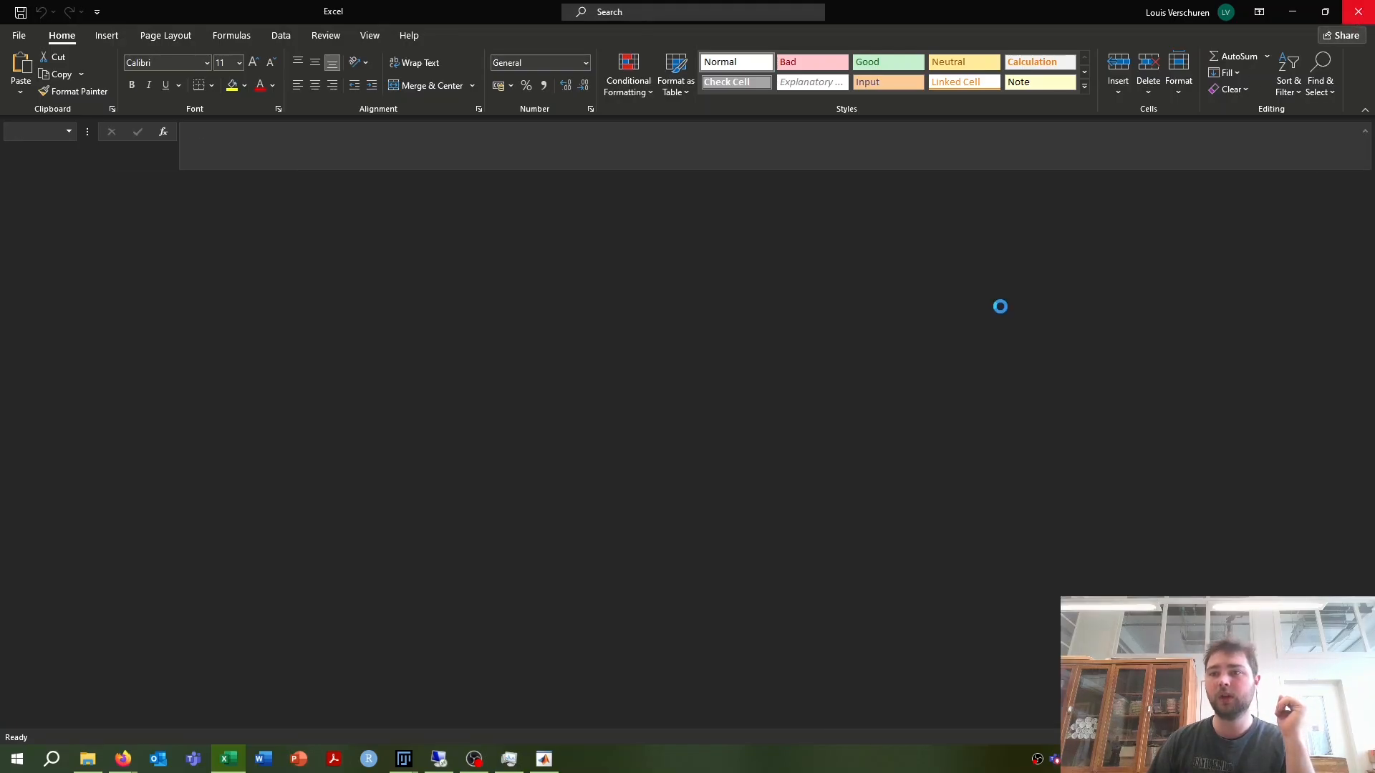
pyautogui.click(466, 333)
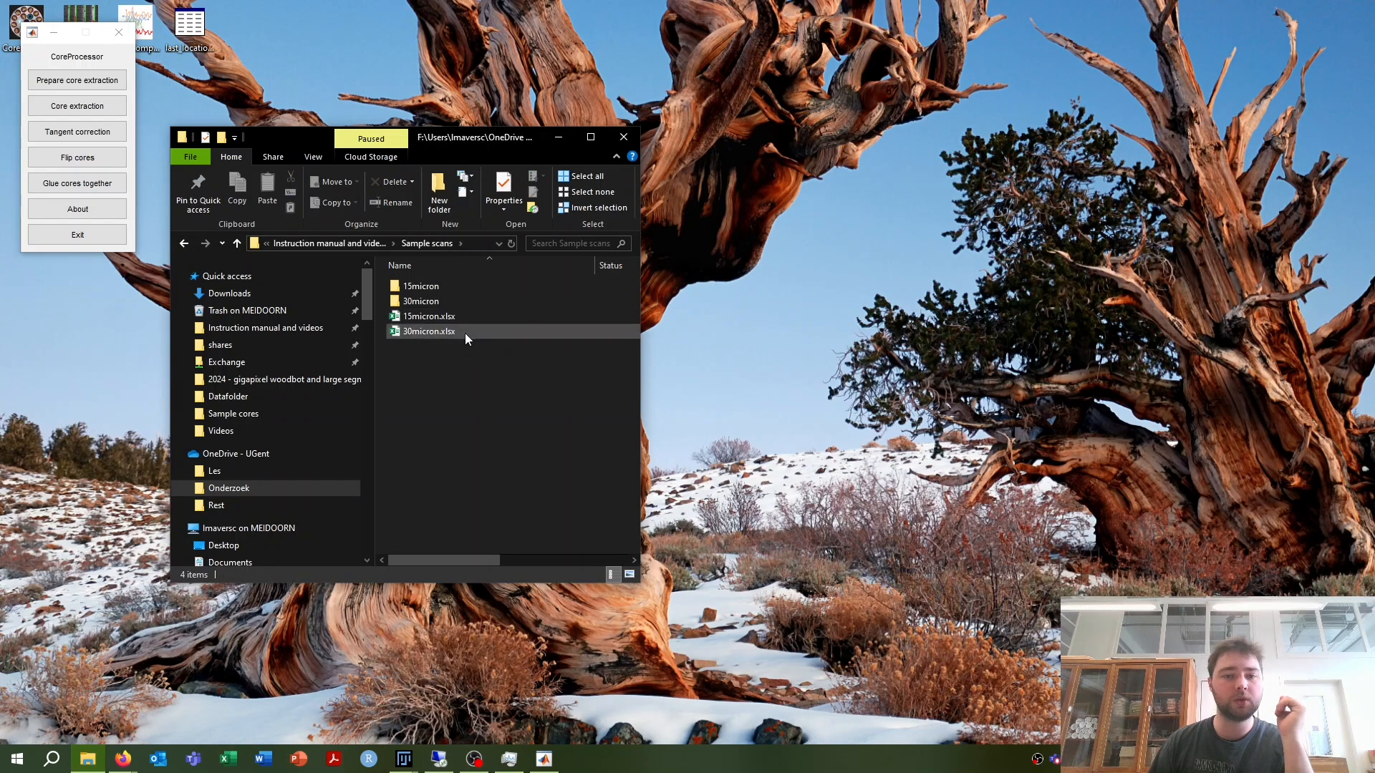
pyautogui.doubleClick(457, 331)
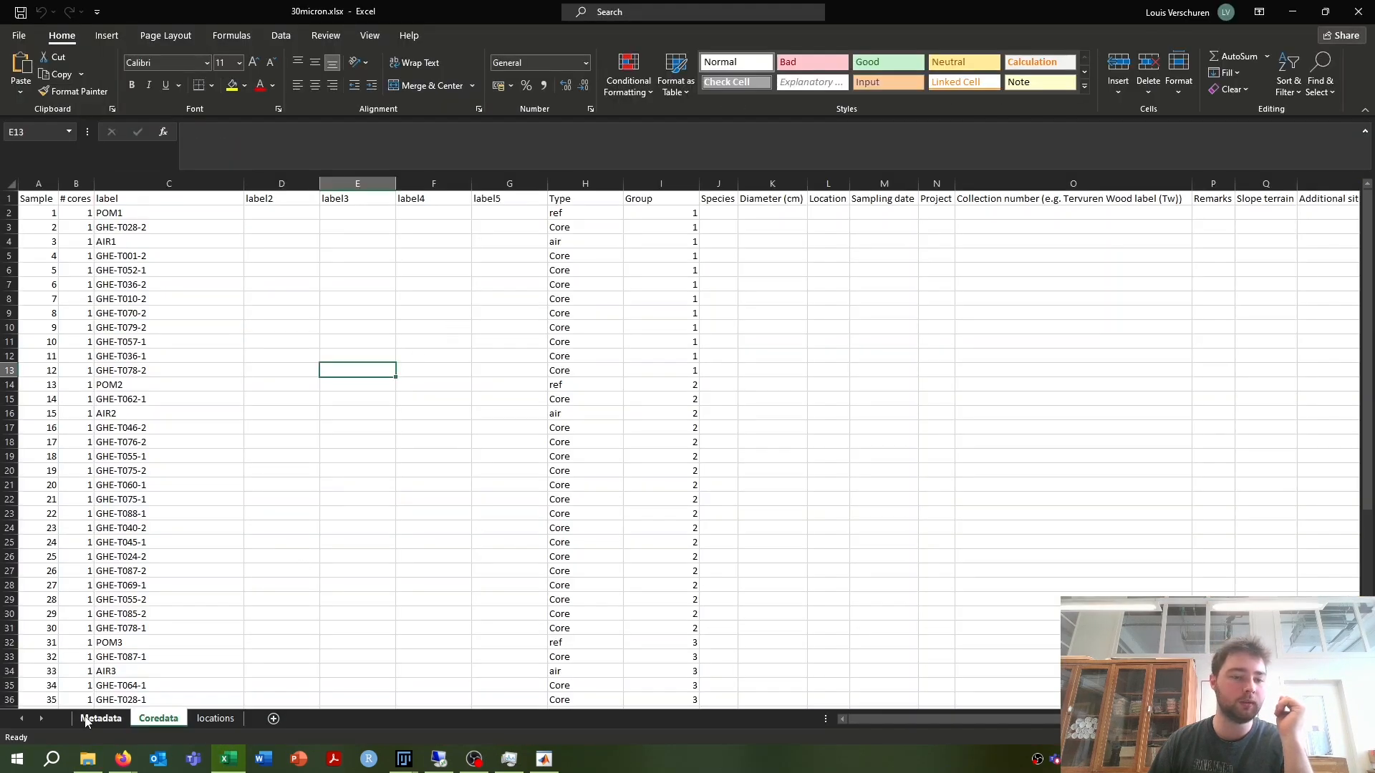
# Step: Examine the number of air, ref and core holes and the resolution on the 30micron workbook's Metadata sheet
pyautogui.click(101, 718)
pyautogui.click(294, 401)
pyautogui.click(176, 275)
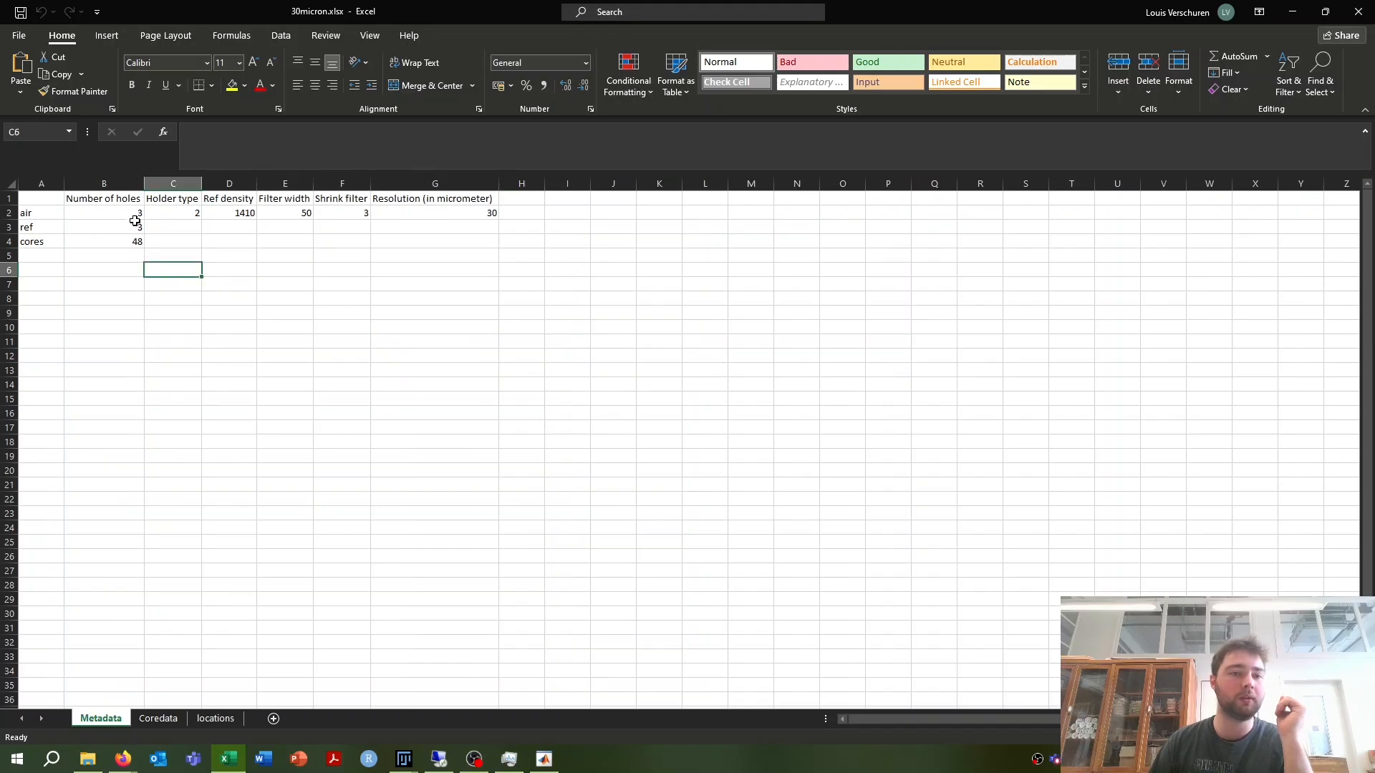
pyautogui.moveTo(135, 215); pyautogui.dragTo(130, 225)
pyautogui.click(141, 296)
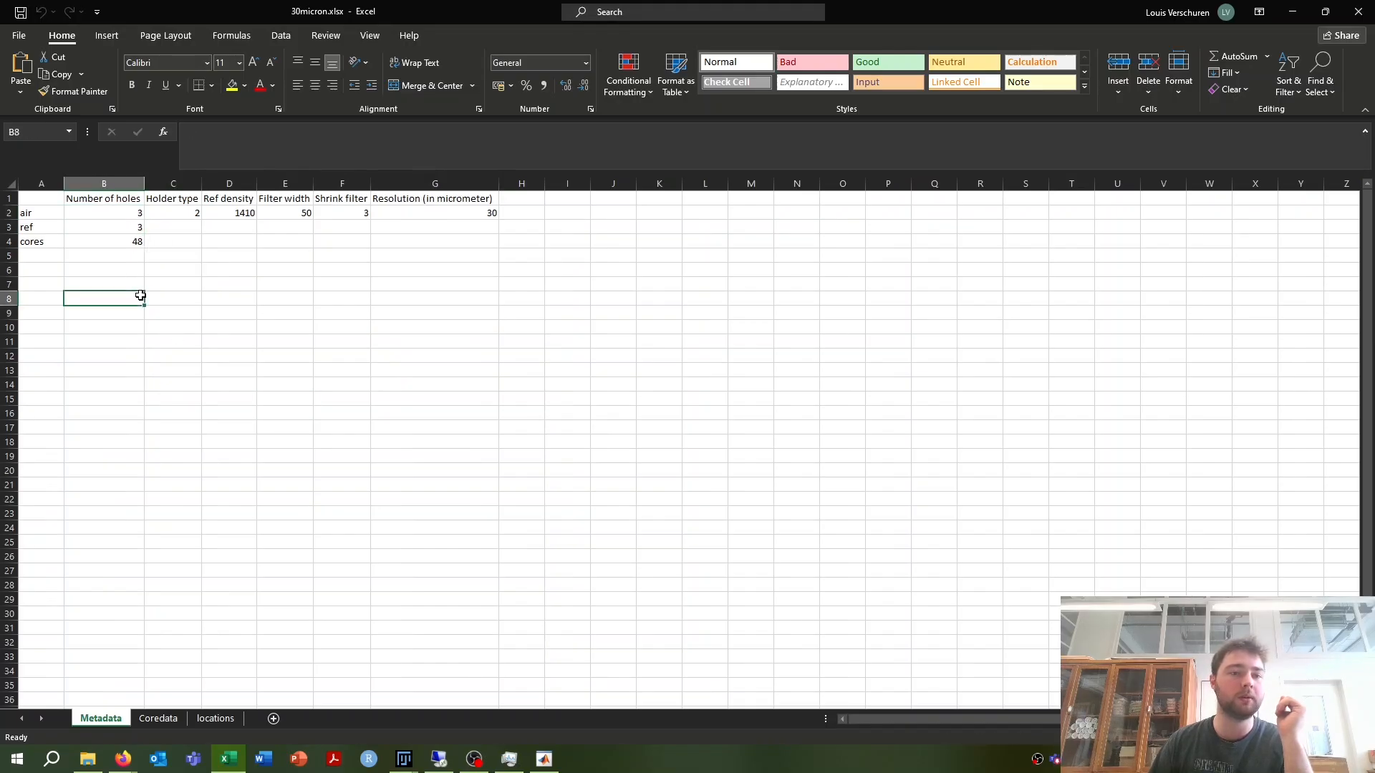
pyautogui.click(119, 216)
pyautogui.click(115, 227)
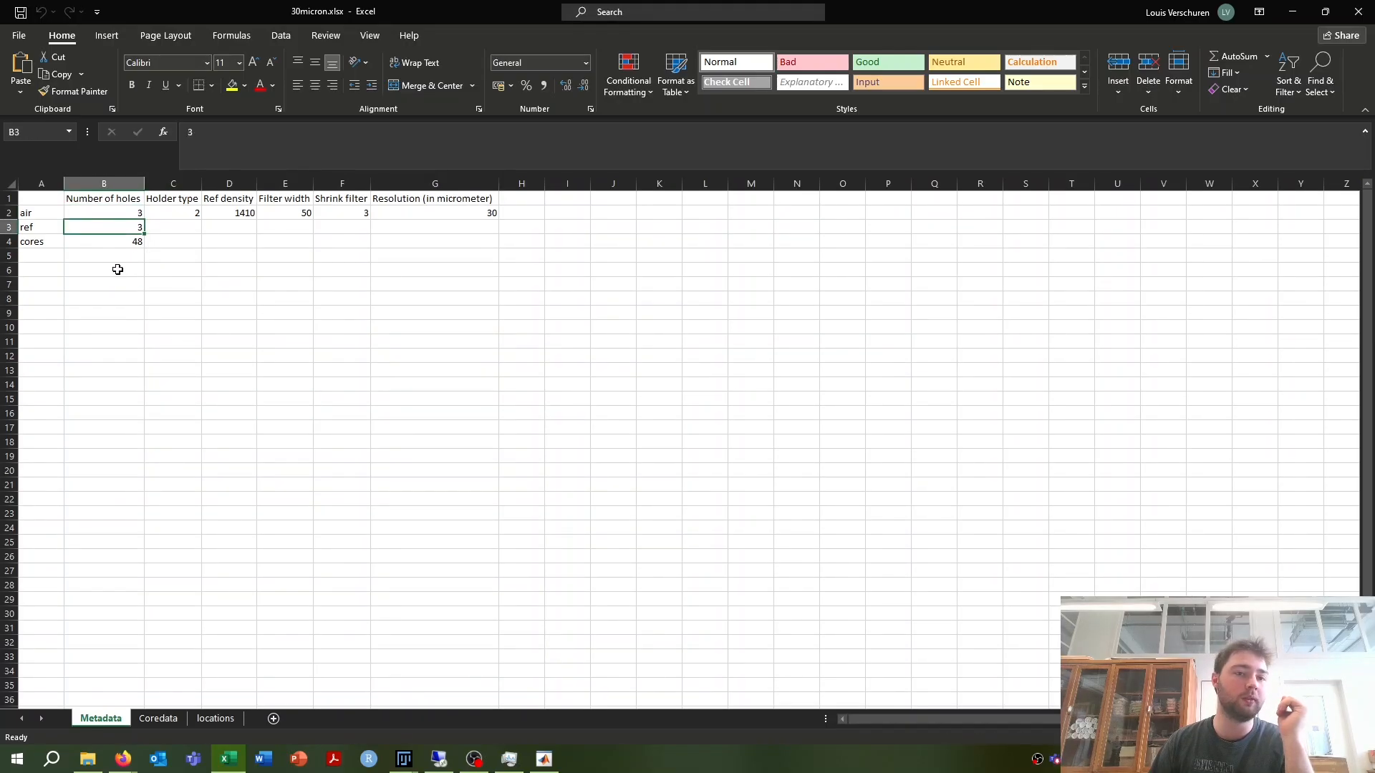
pyautogui.click(118, 244)
pyautogui.moveTo(52, 243); pyautogui.dragTo(118, 224)
pyautogui.click(101, 300)
pyautogui.click(493, 215)
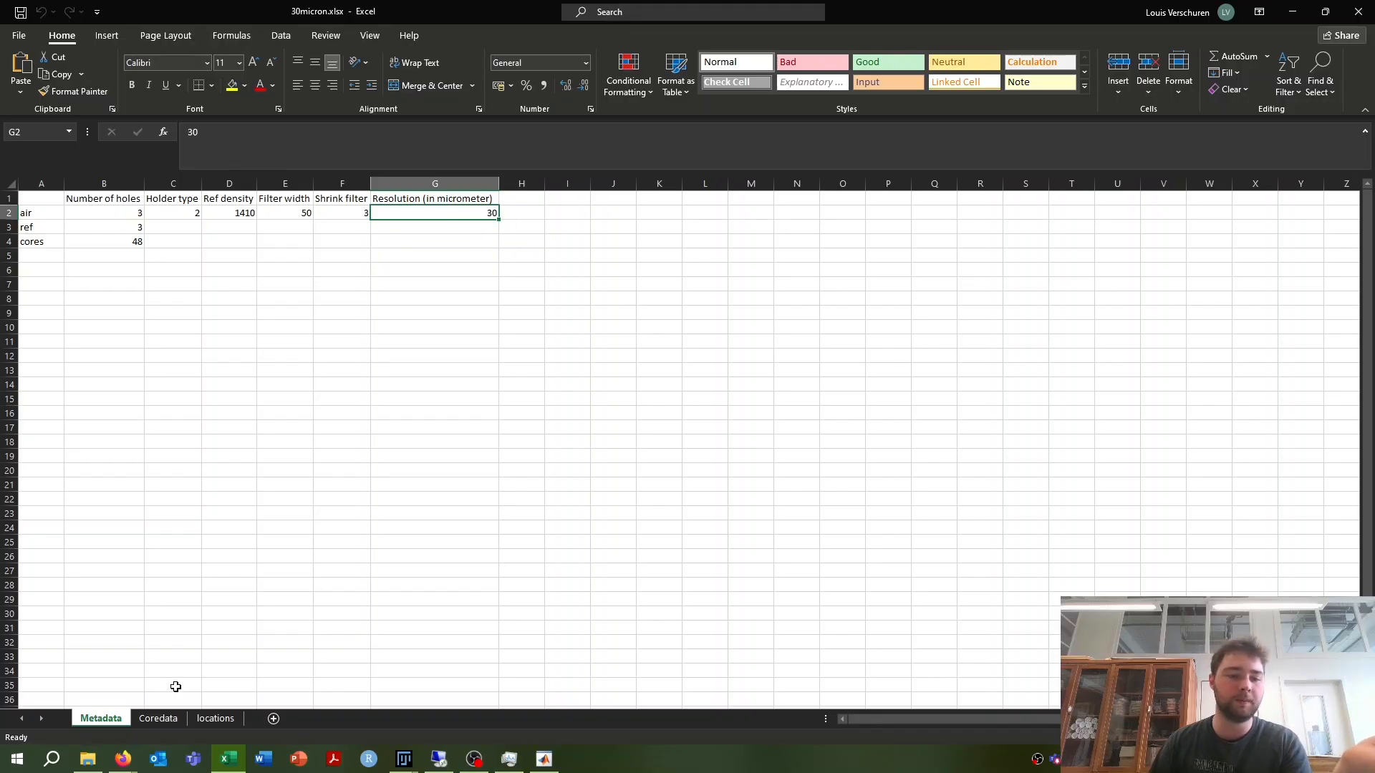
# Step: Examine the reference and air samples POM1, AIR1, POM2 and AIR2 on the Coredata sheet
pyautogui.click(159, 719)
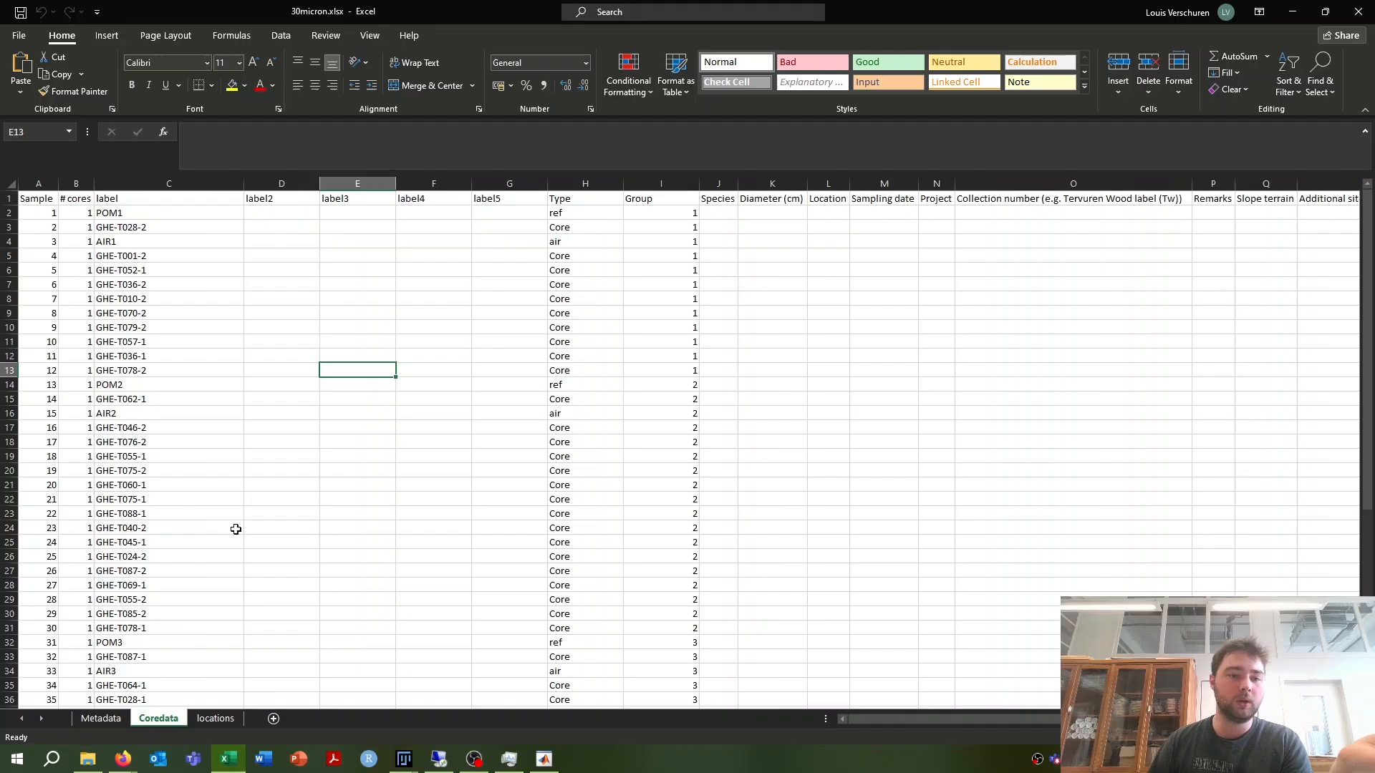
pyautogui.click(232, 527)
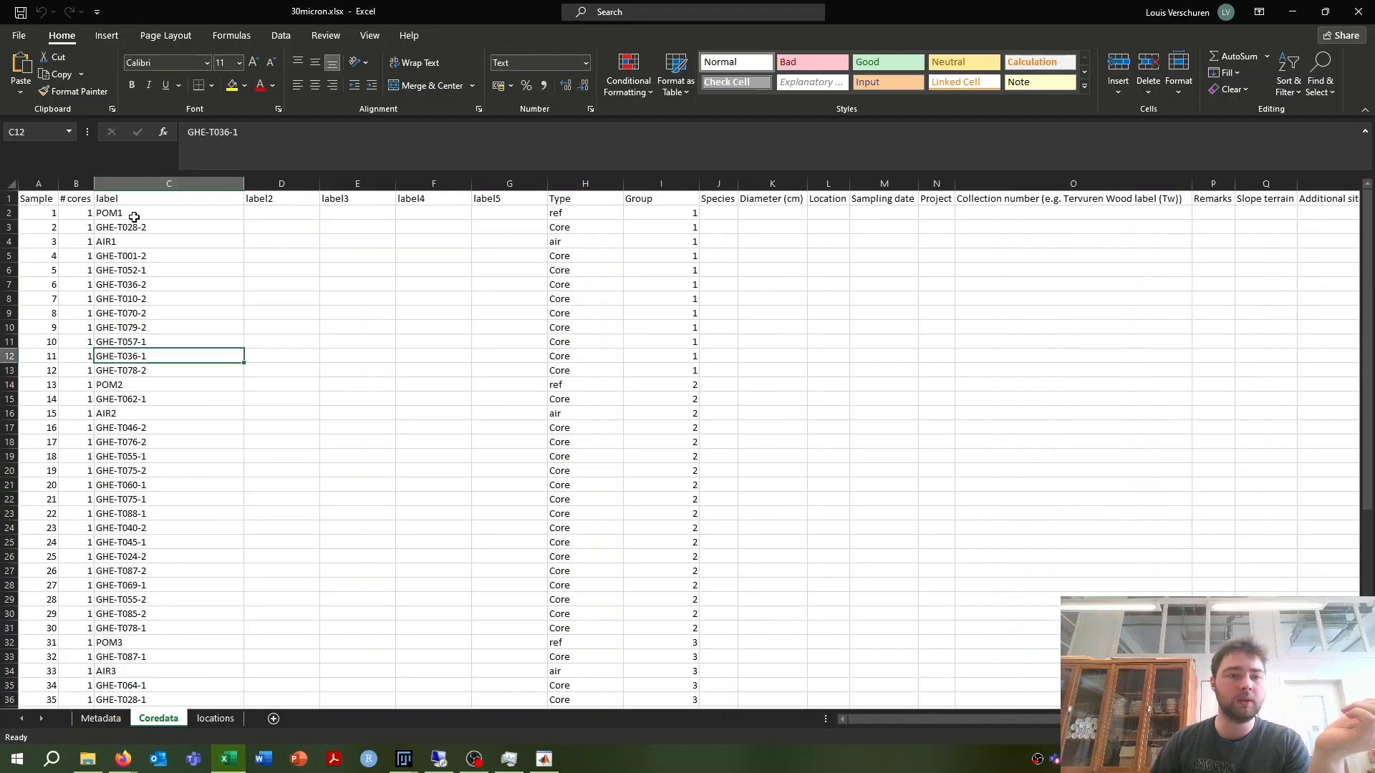
pyautogui.moveTo(131, 215); pyautogui.dragTo(126, 244)
pyautogui.click(179, 323)
pyautogui.click(190, 213)
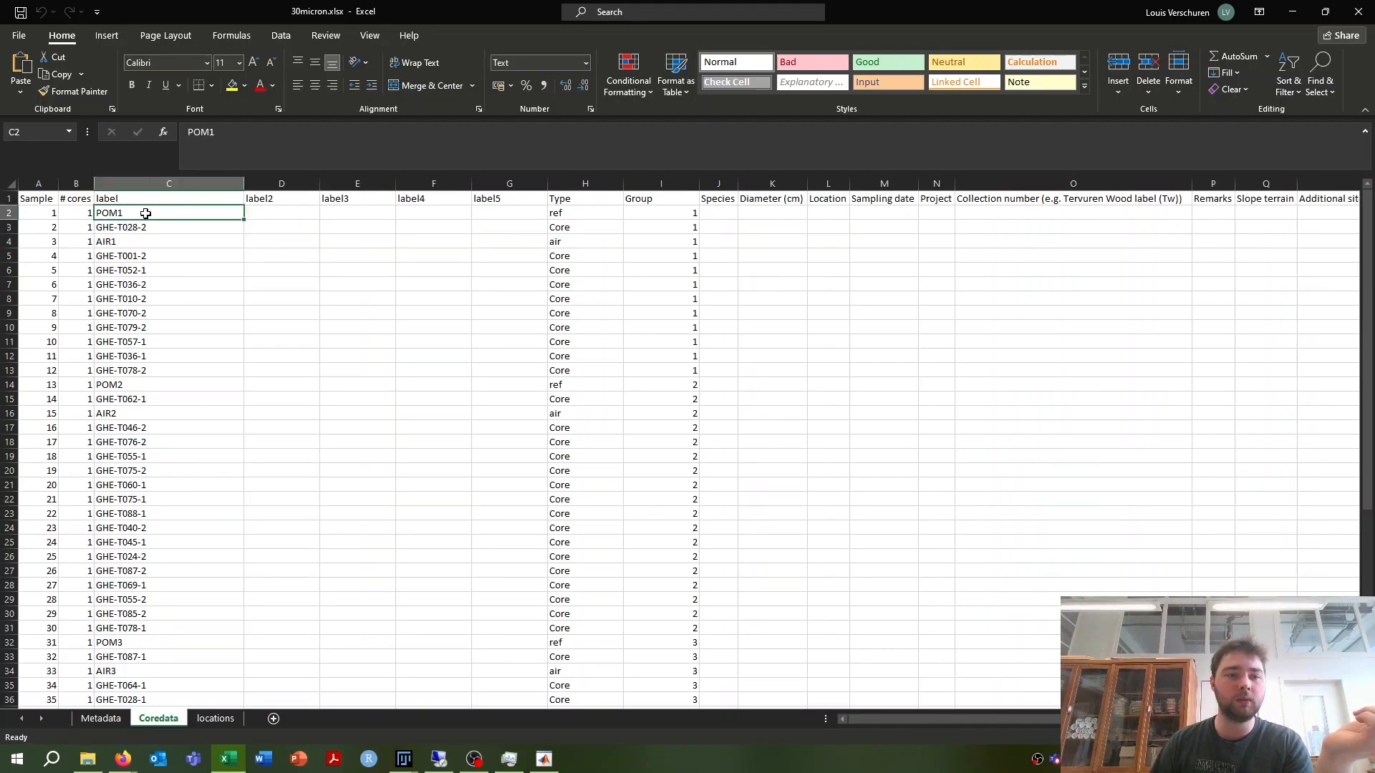
pyautogui.click(127, 244)
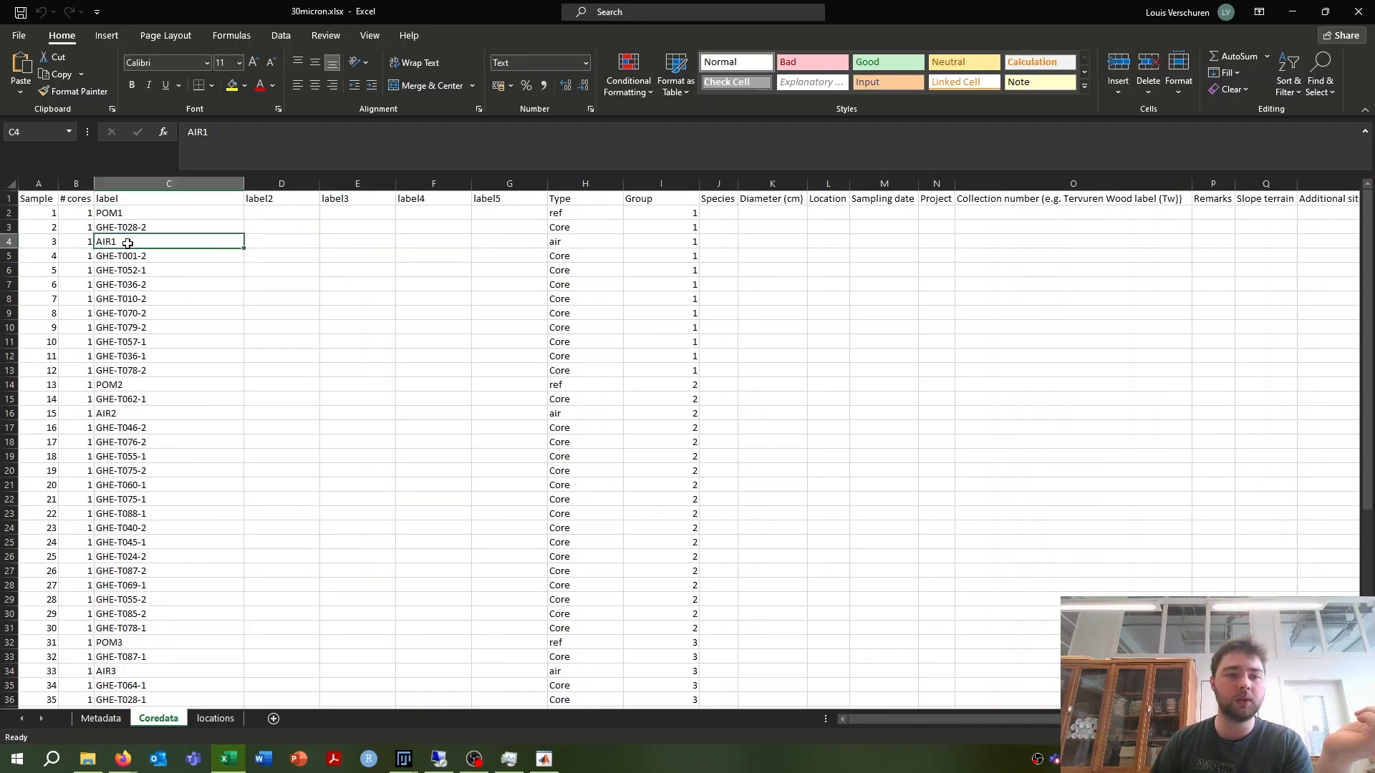
pyautogui.click(117, 384)
pyautogui.click(116, 417)
# Step: View the three-ring holder diagram on the locations sheet and compare it with the POM2 entry on the Coredata sheet
pyautogui.click(213, 718)
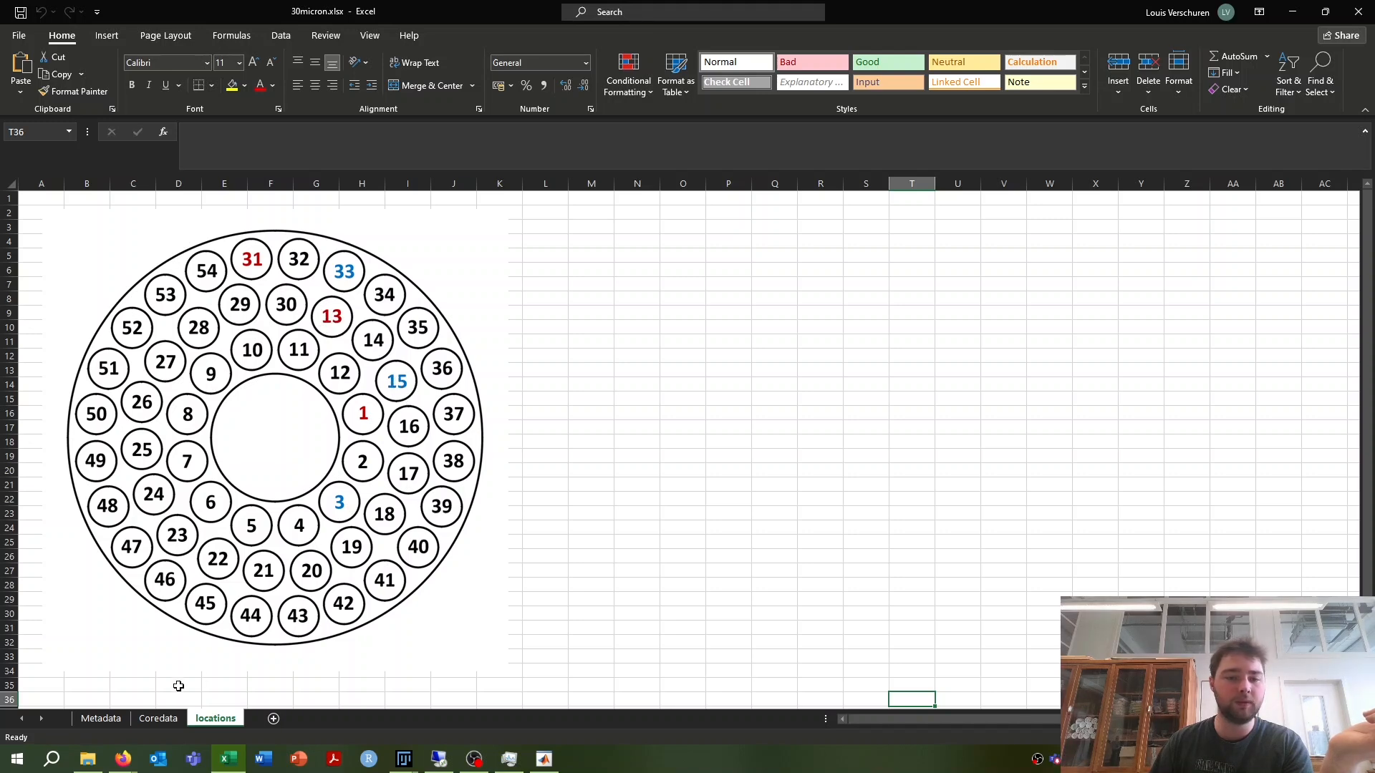
pyautogui.click(158, 718)
pyautogui.click(109, 385)
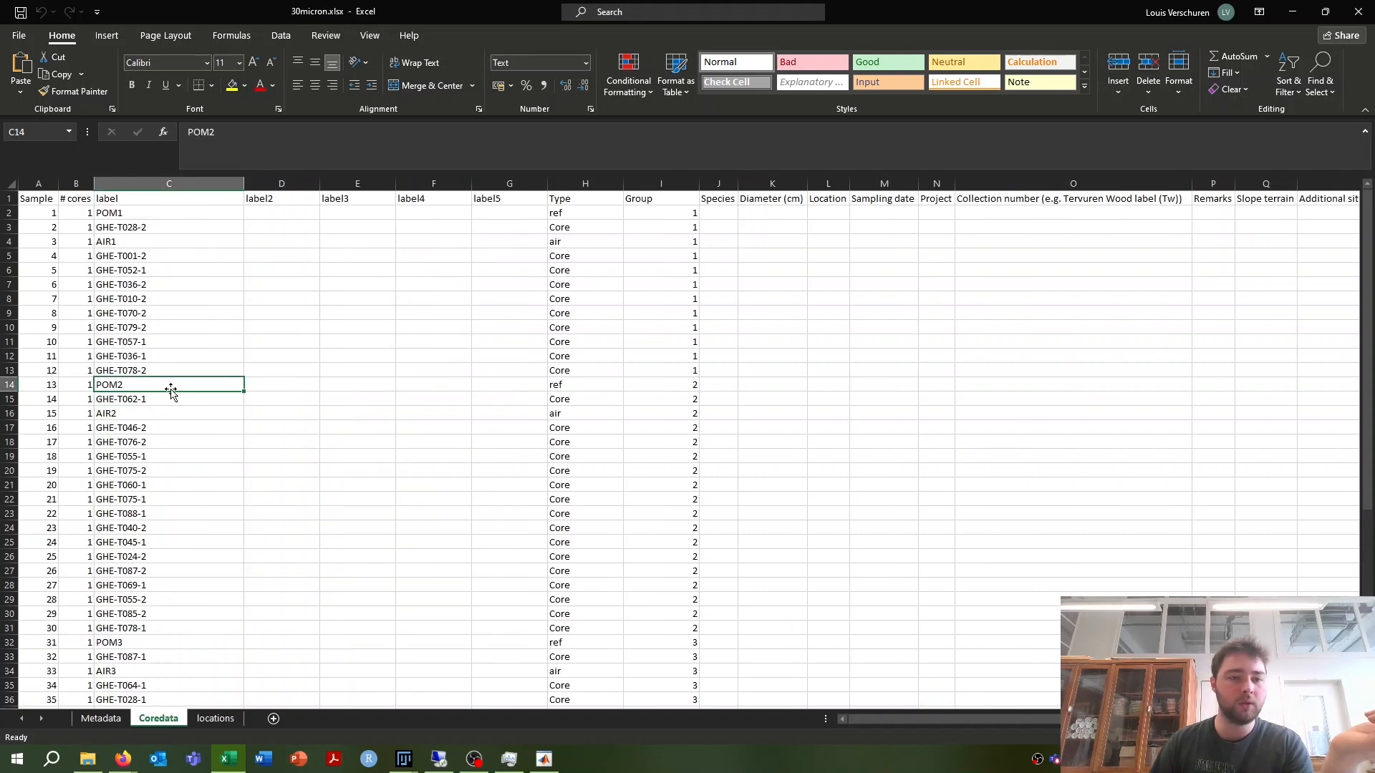
# Step: Examine the POM2 and AIR2 rows on the Coredata sheet, comparing their Type and Group entries with the neighbouring core
pyautogui.click(8, 384)
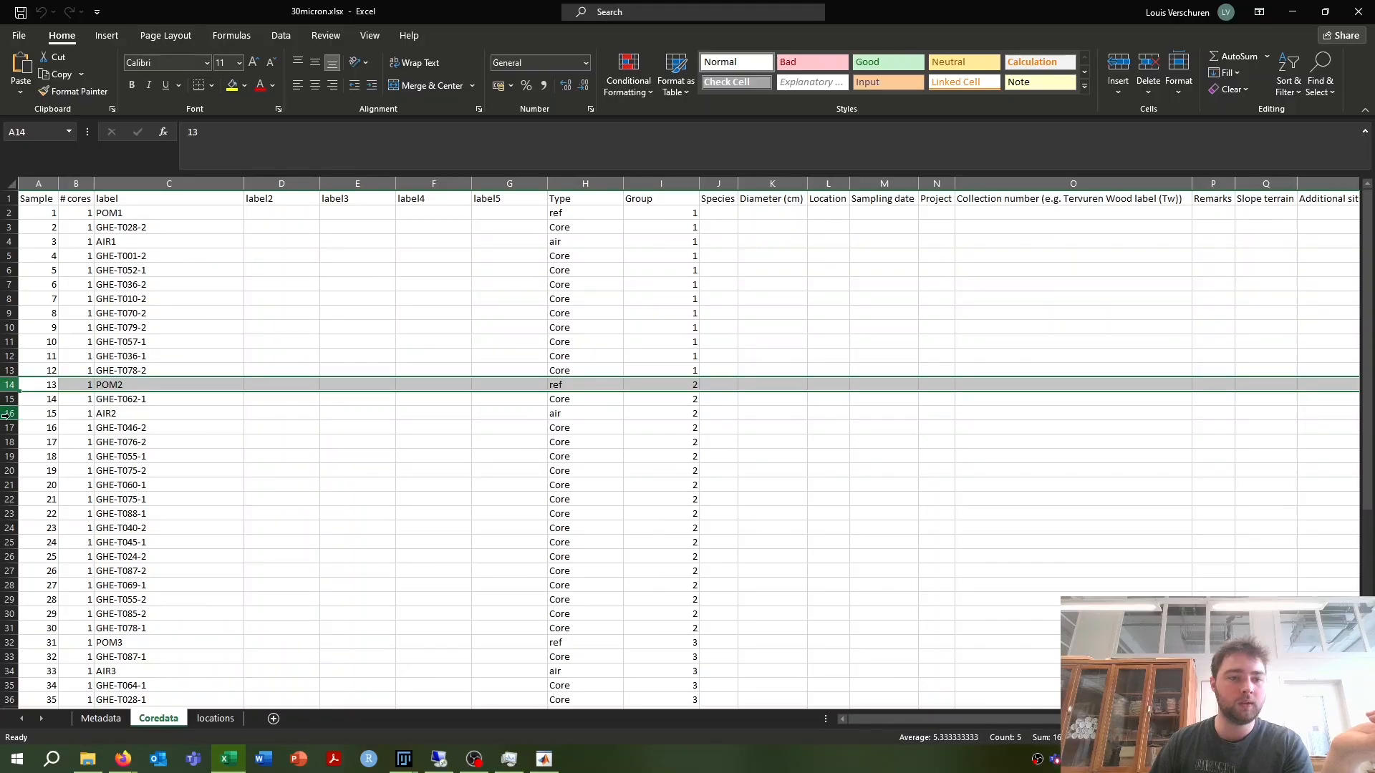
pyautogui.click(10, 414)
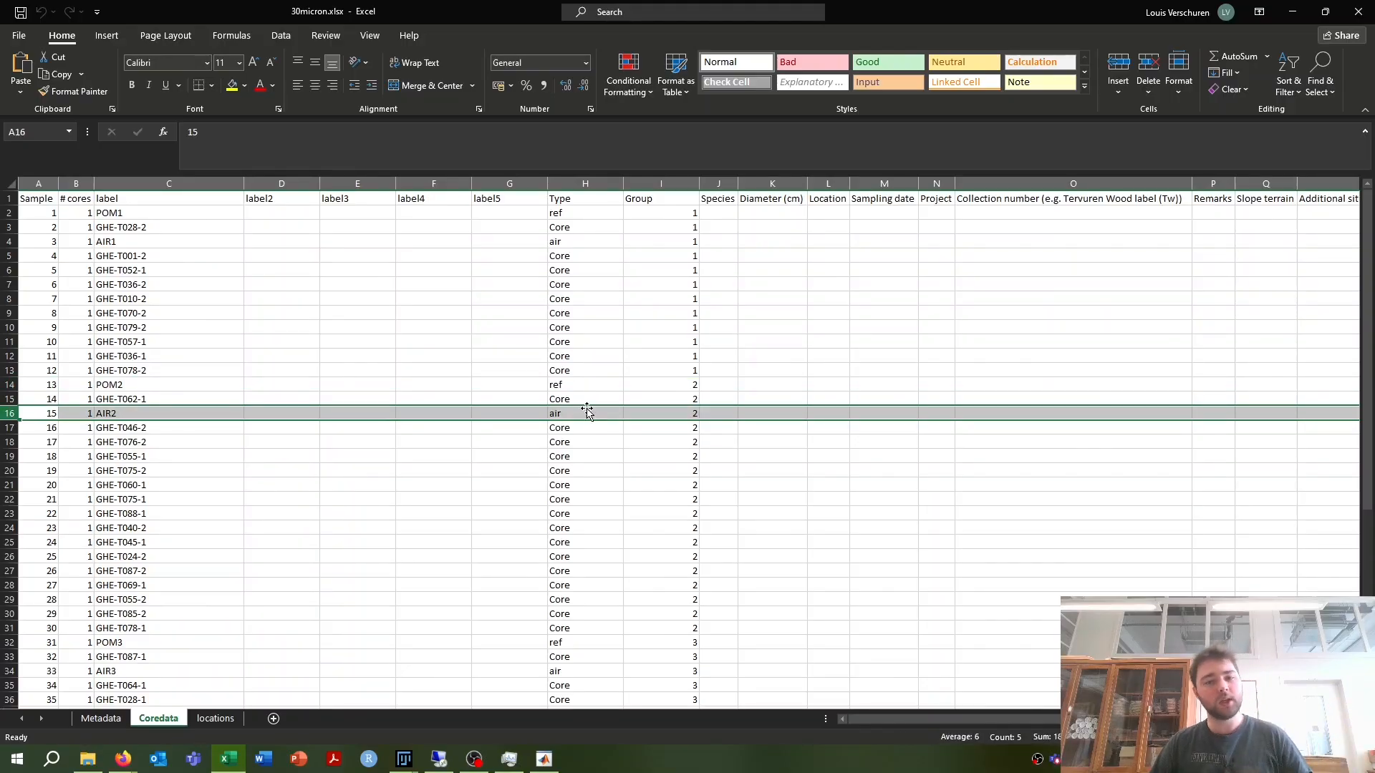
pyautogui.click(567, 386)
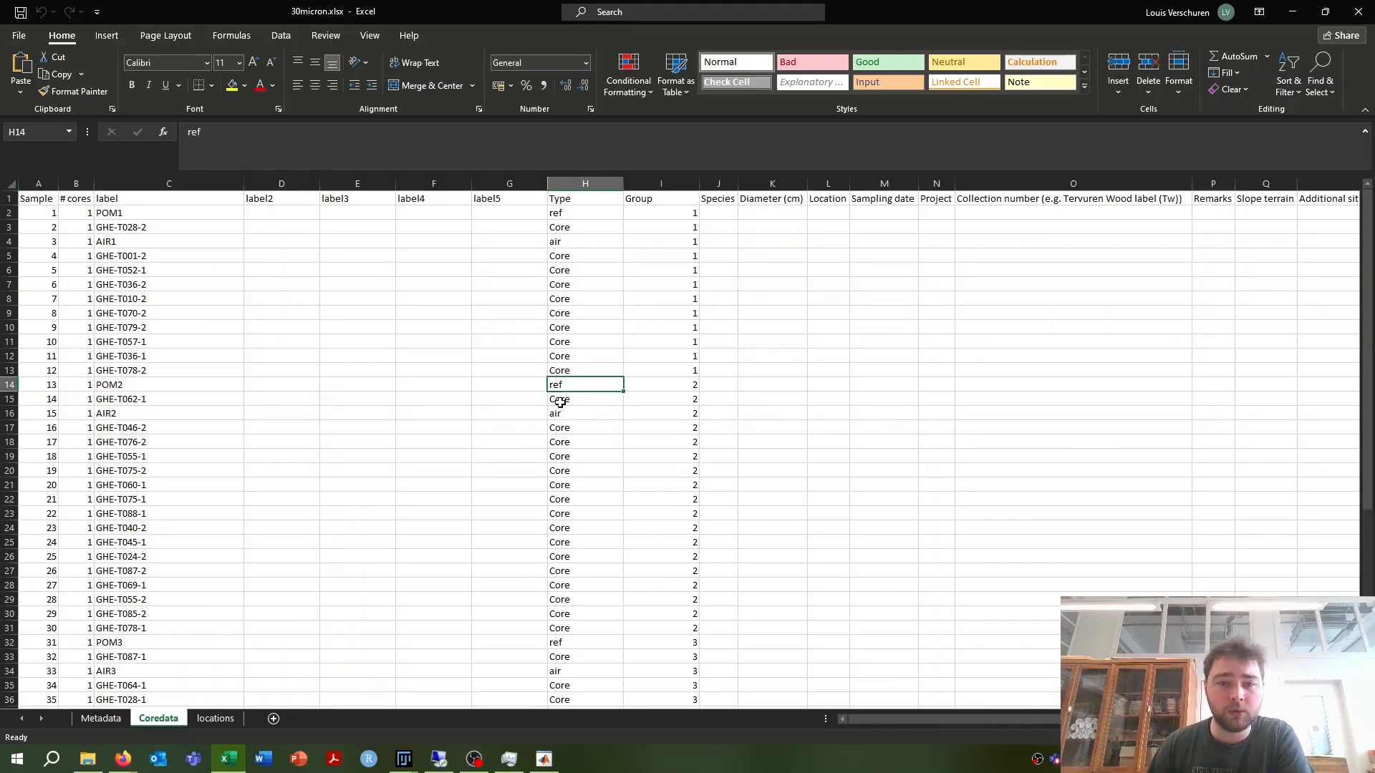
pyautogui.click(567, 401)
pyautogui.click(567, 389)
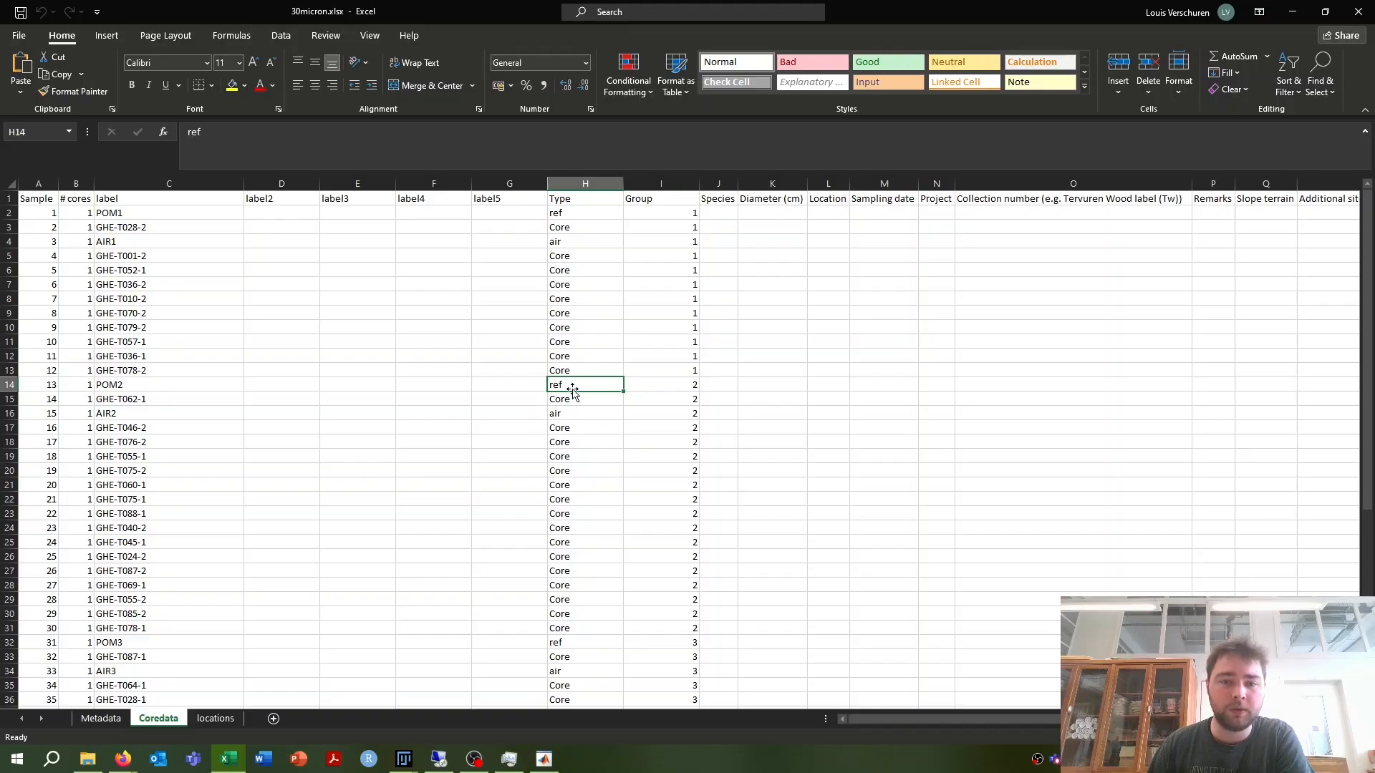
pyautogui.click(568, 402)
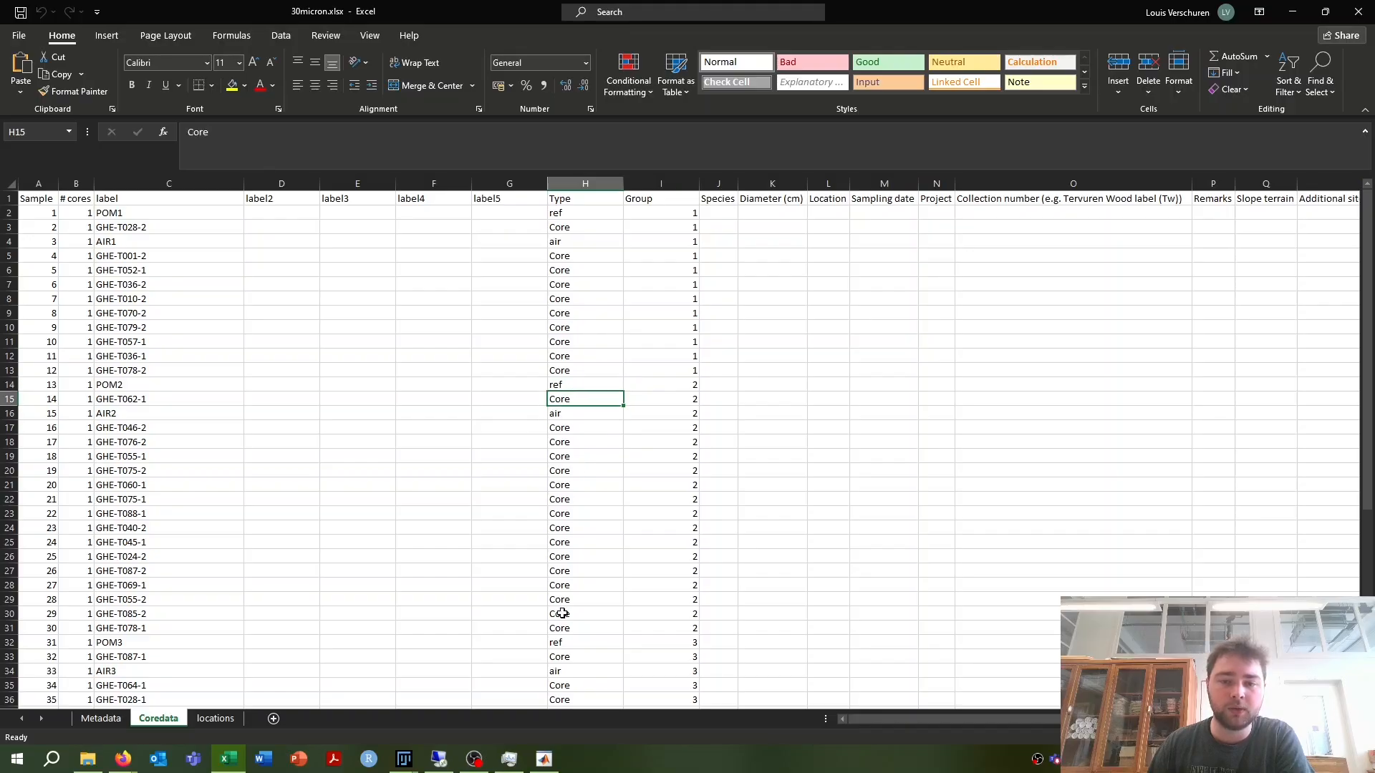
pyautogui.click(589, 387)
pyautogui.click(693, 385)
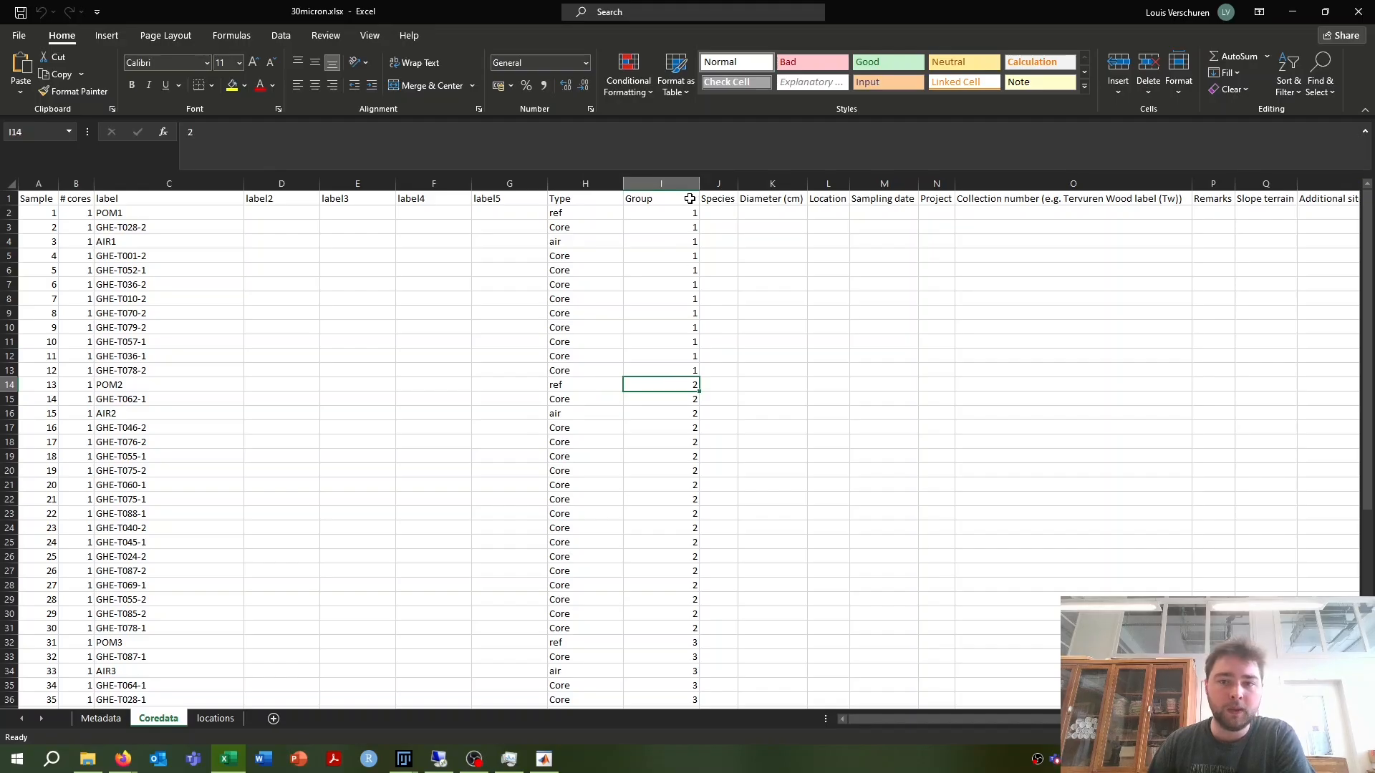
# Step: Review the Type and Group entries of groups 1 and 2 and compare them with the holder diagram on the locations sheet
pyautogui.moveTo(679, 214); pyautogui.dragTo(583, 371)
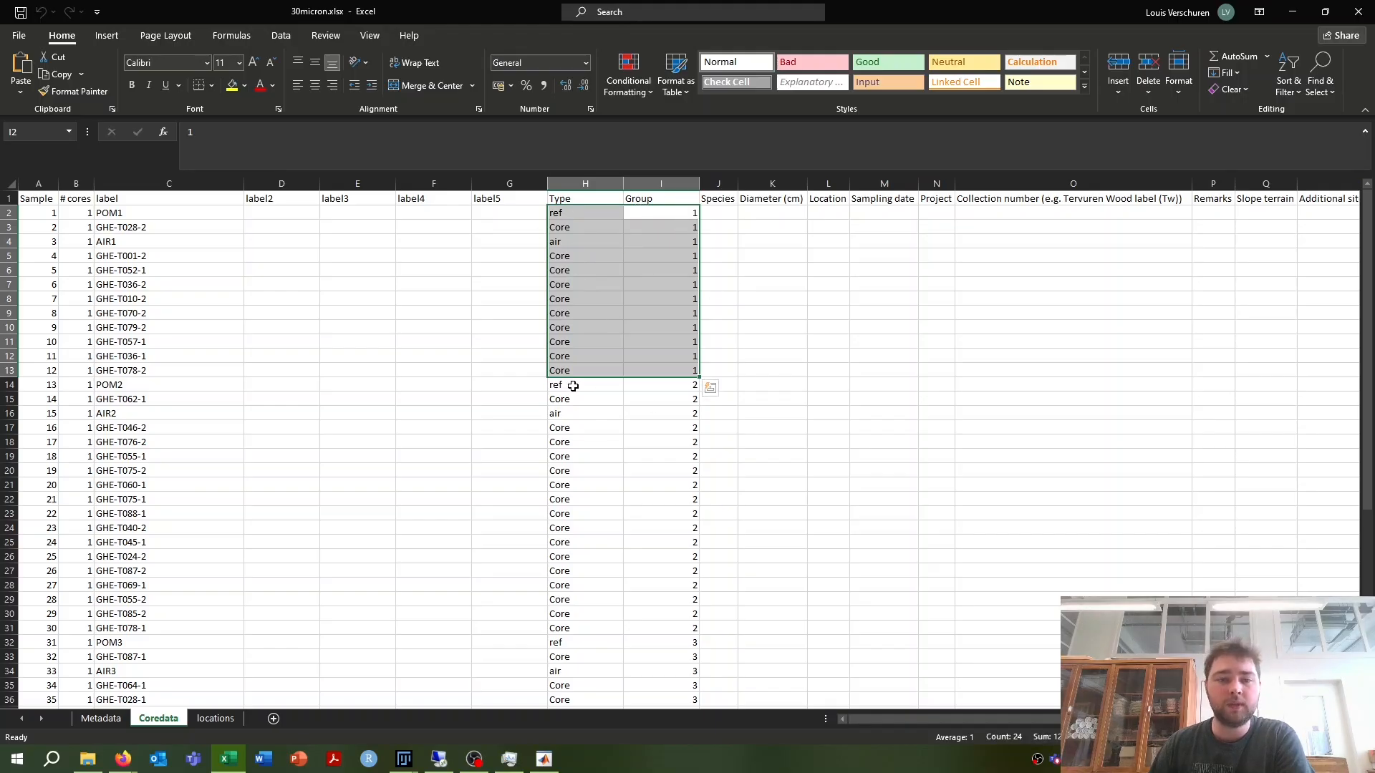
pyautogui.moveTo(571, 384); pyautogui.dragTo(654, 629)
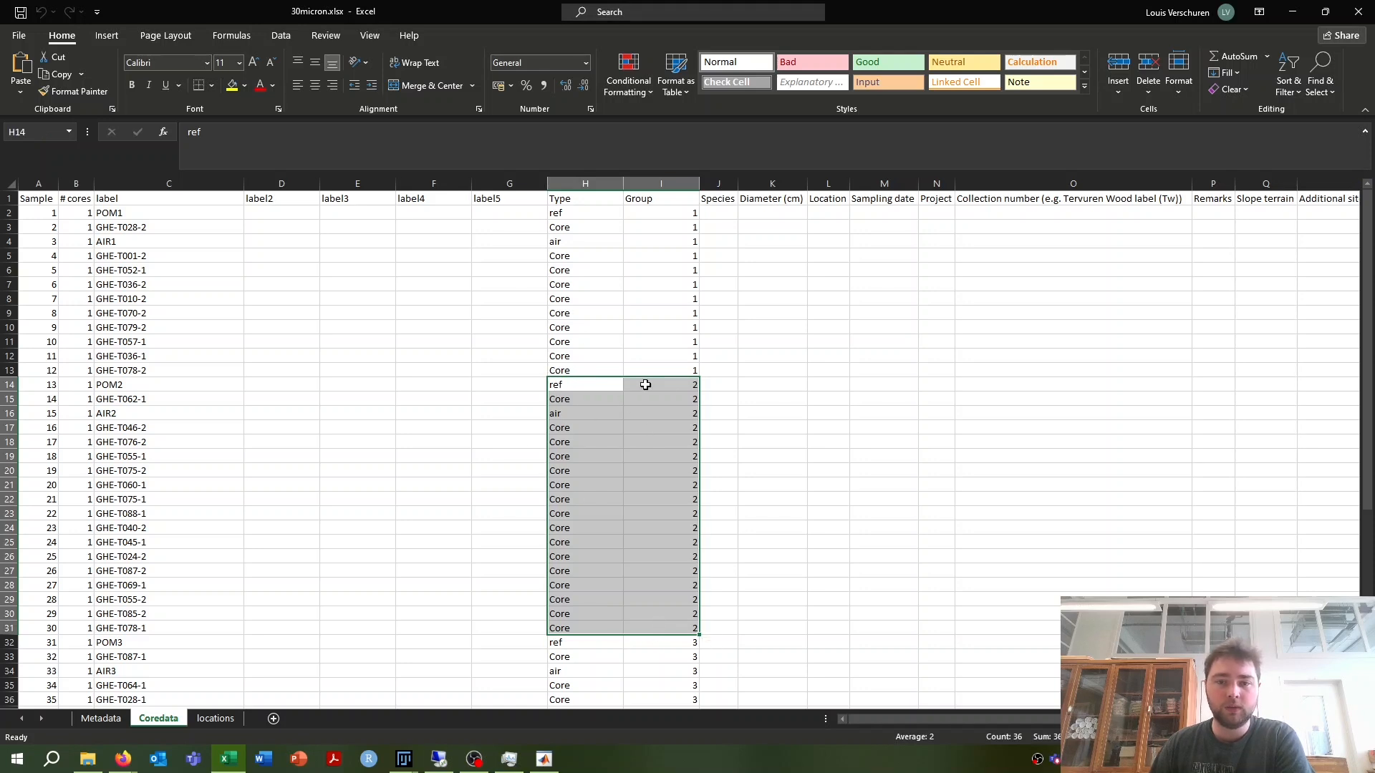
pyautogui.click(219, 719)
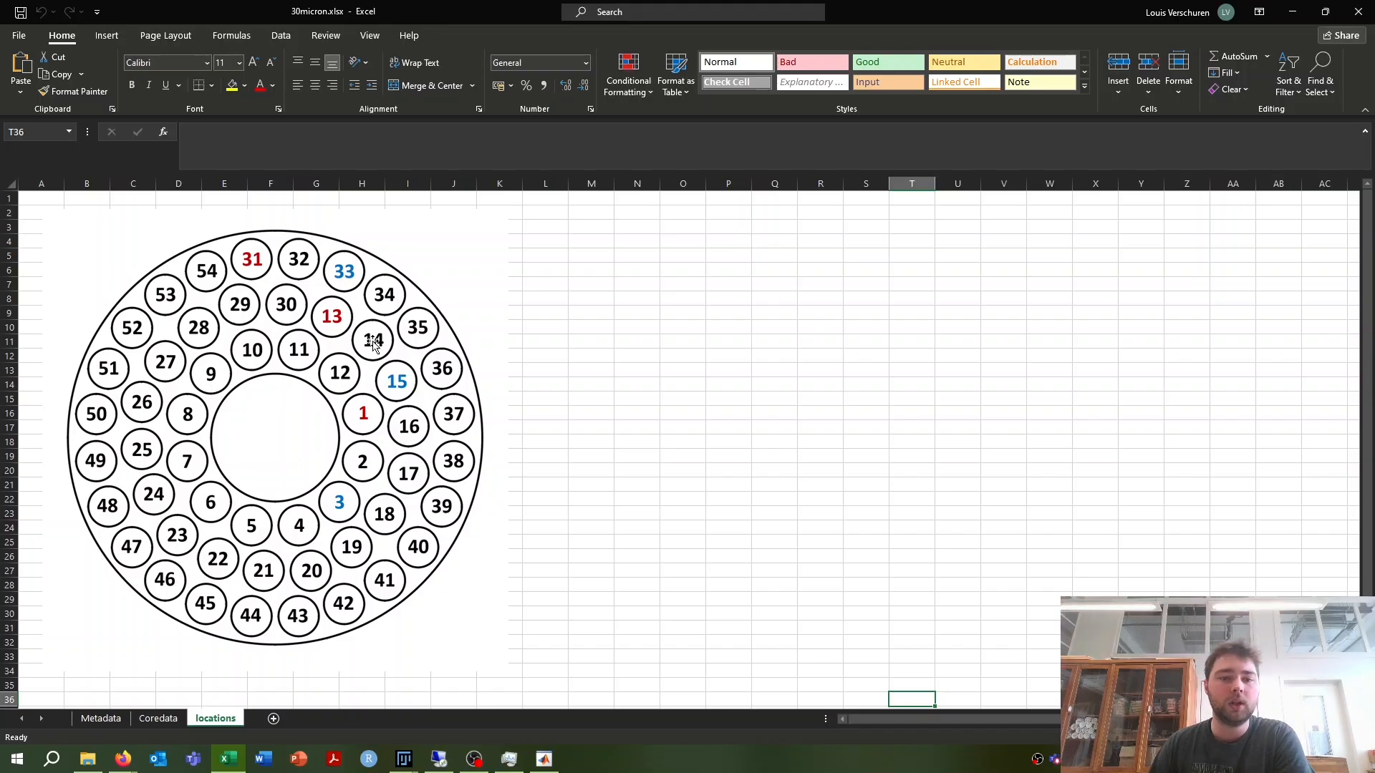
pyautogui.click(170, 718)
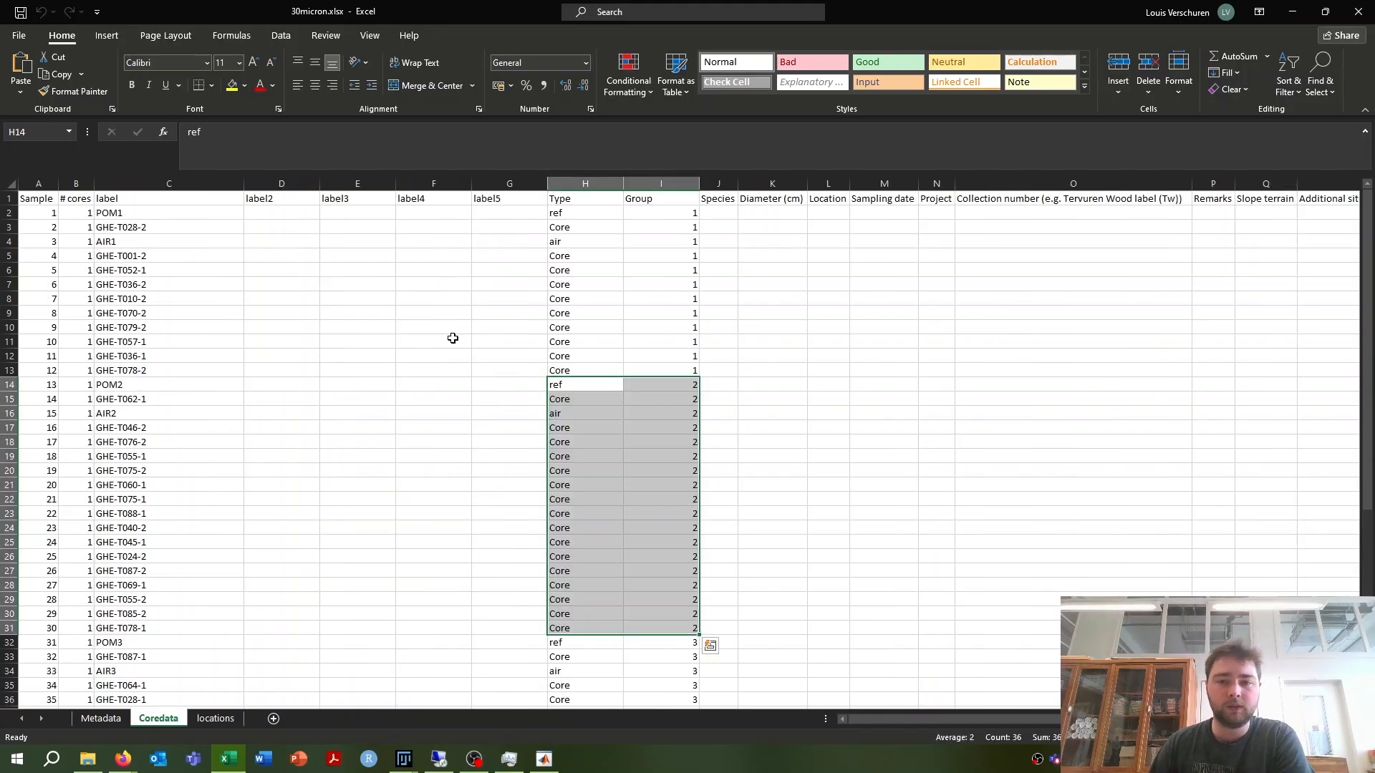
# Step: Examine the group 3 samples on the Coredata sheet, from POM3 and AIR3 down to the last core row
pyautogui.click(351, 492)
pyautogui.scroll(-5, 394, 549)
pyautogui.click(684, 428)
pyautogui.click(616, 438)
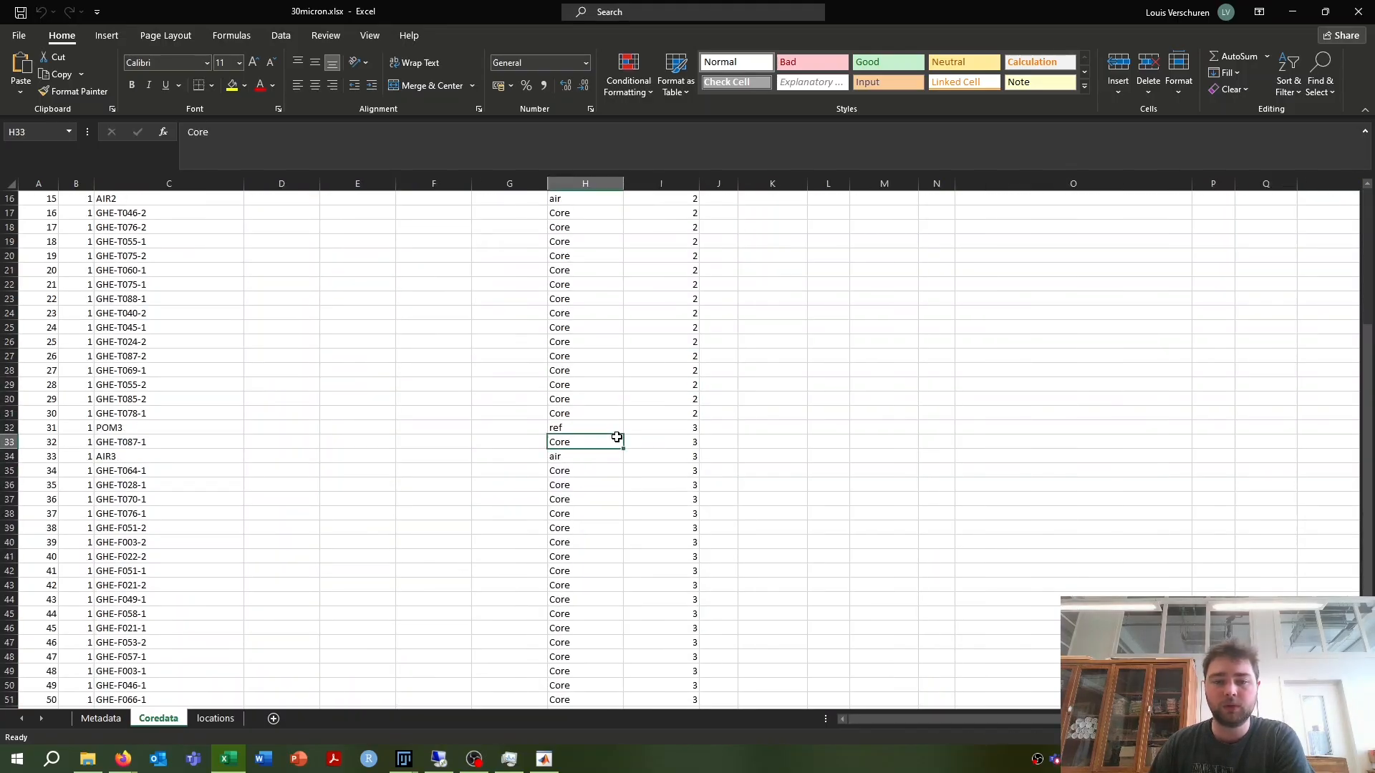
pyautogui.press('Down')
pyautogui.click(580, 425)
pyautogui.click(593, 470)
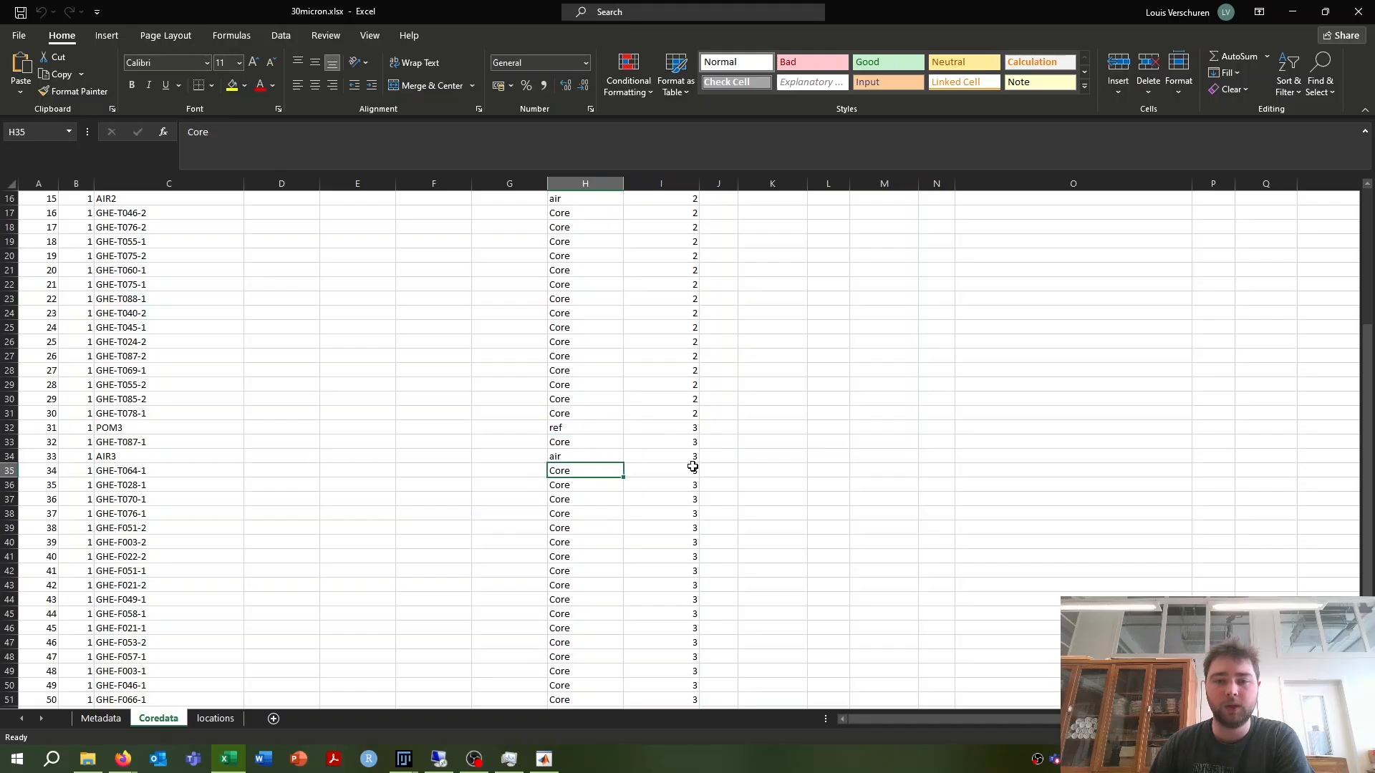
pyautogui.click(142, 627)
pyautogui.scroll(-6, 118, 542)
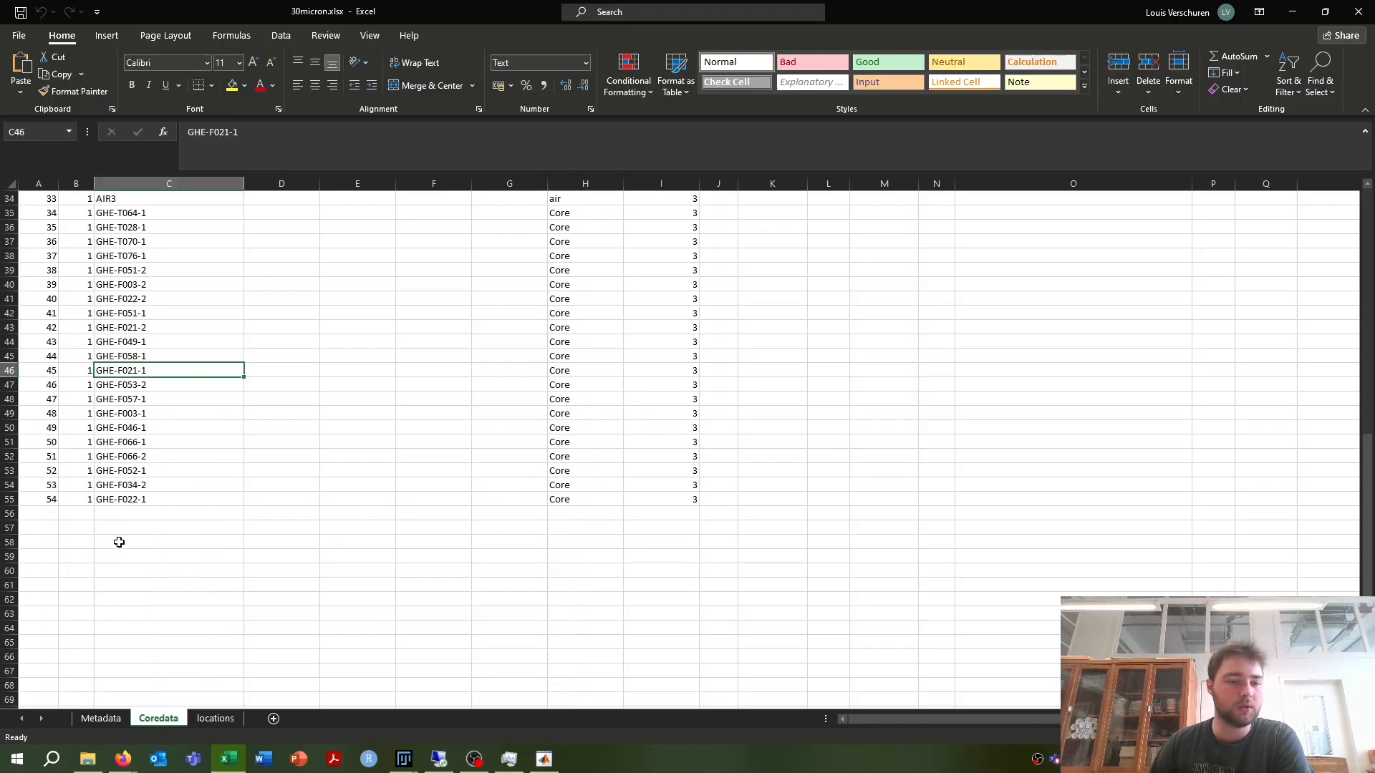
pyautogui.click(207, 398)
pyautogui.click(223, 513)
pyautogui.click(402, 588)
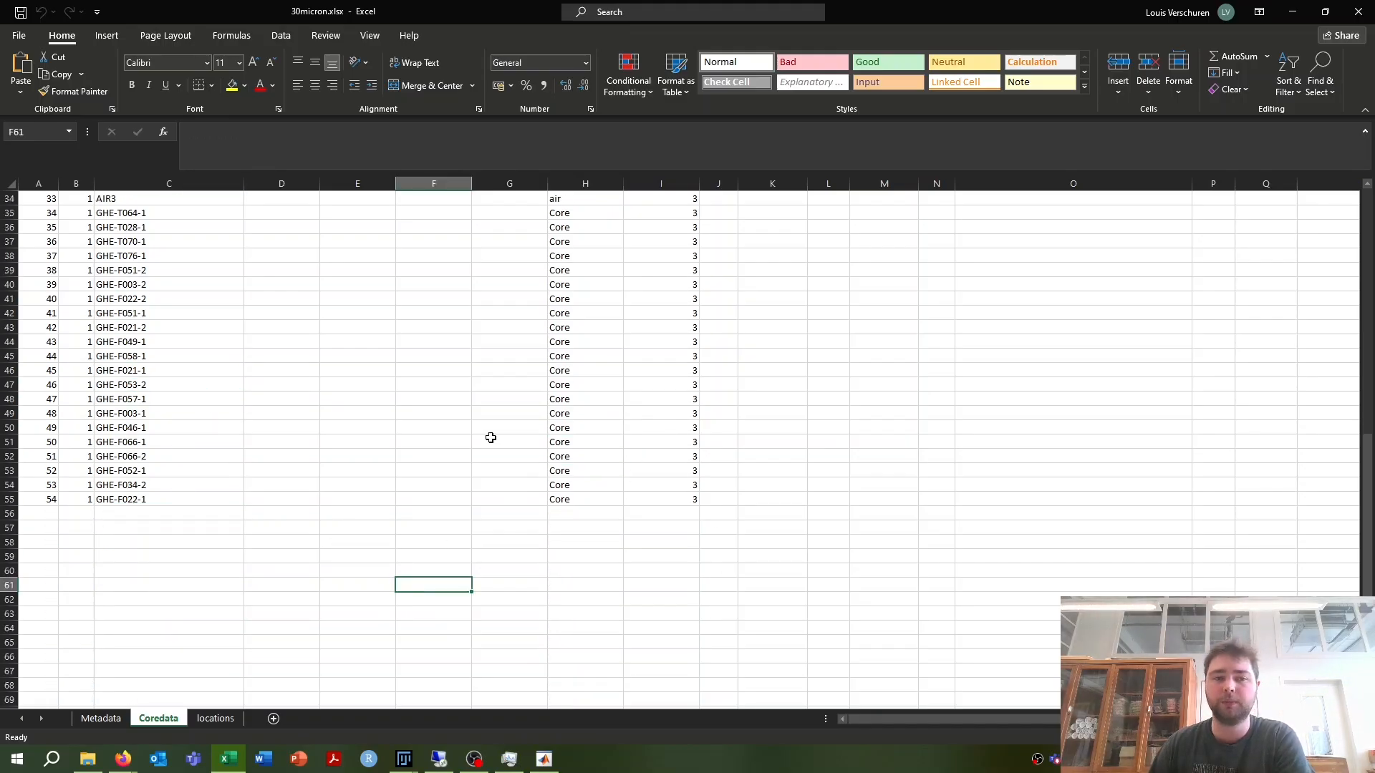
pyautogui.scroll(11, 905, 384)
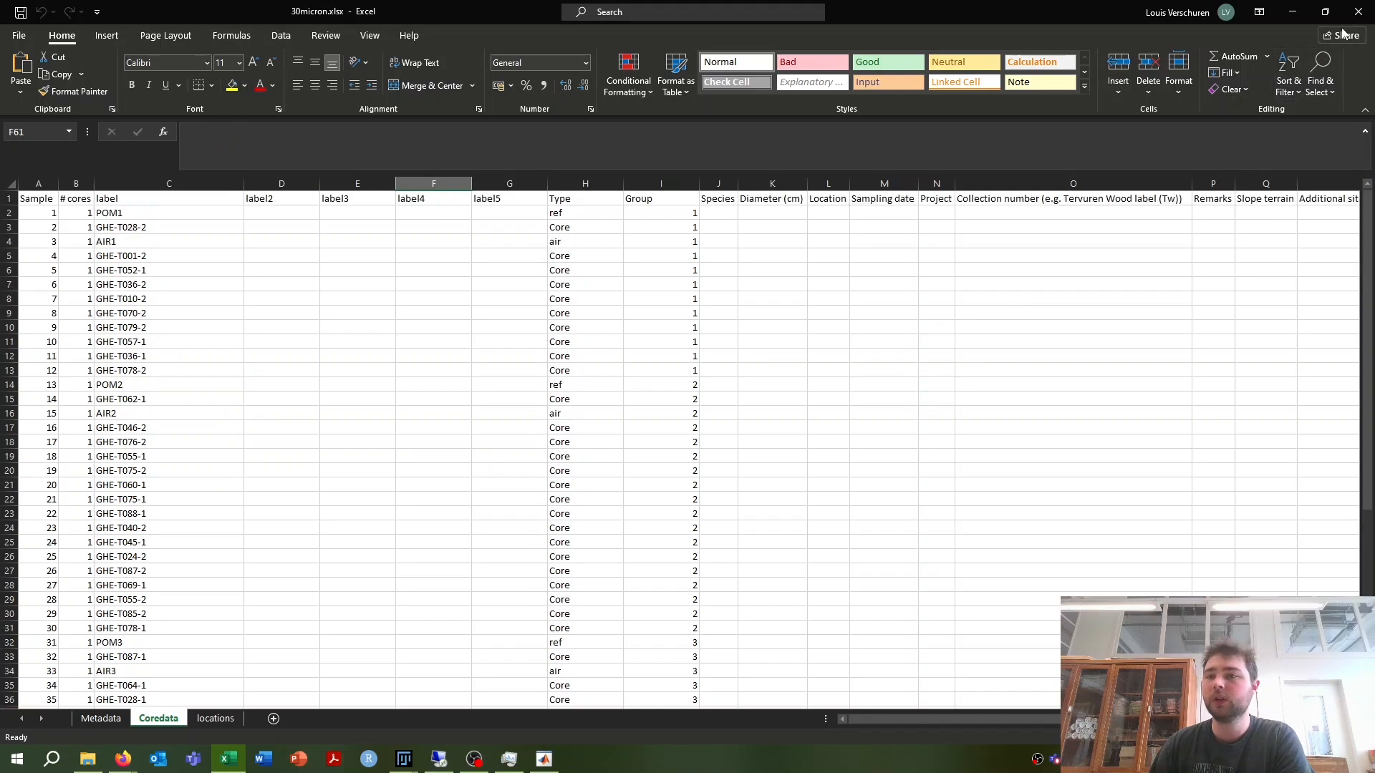
# Step: Close the 30micron workbook and return to the Sample scans folder holding the two metadata files
pyautogui.click(1358, 11)
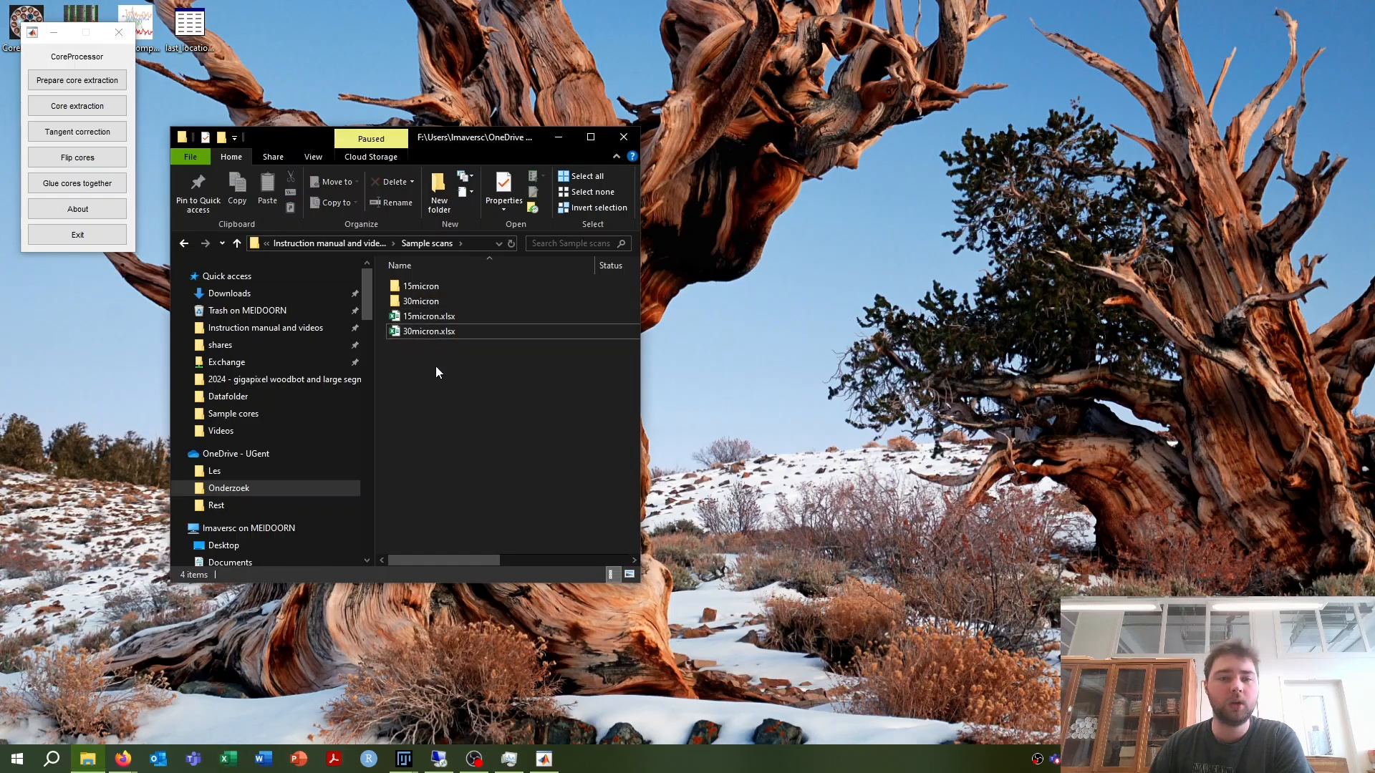
pyautogui.moveTo(437, 371); pyautogui.dragTo(431, 314)
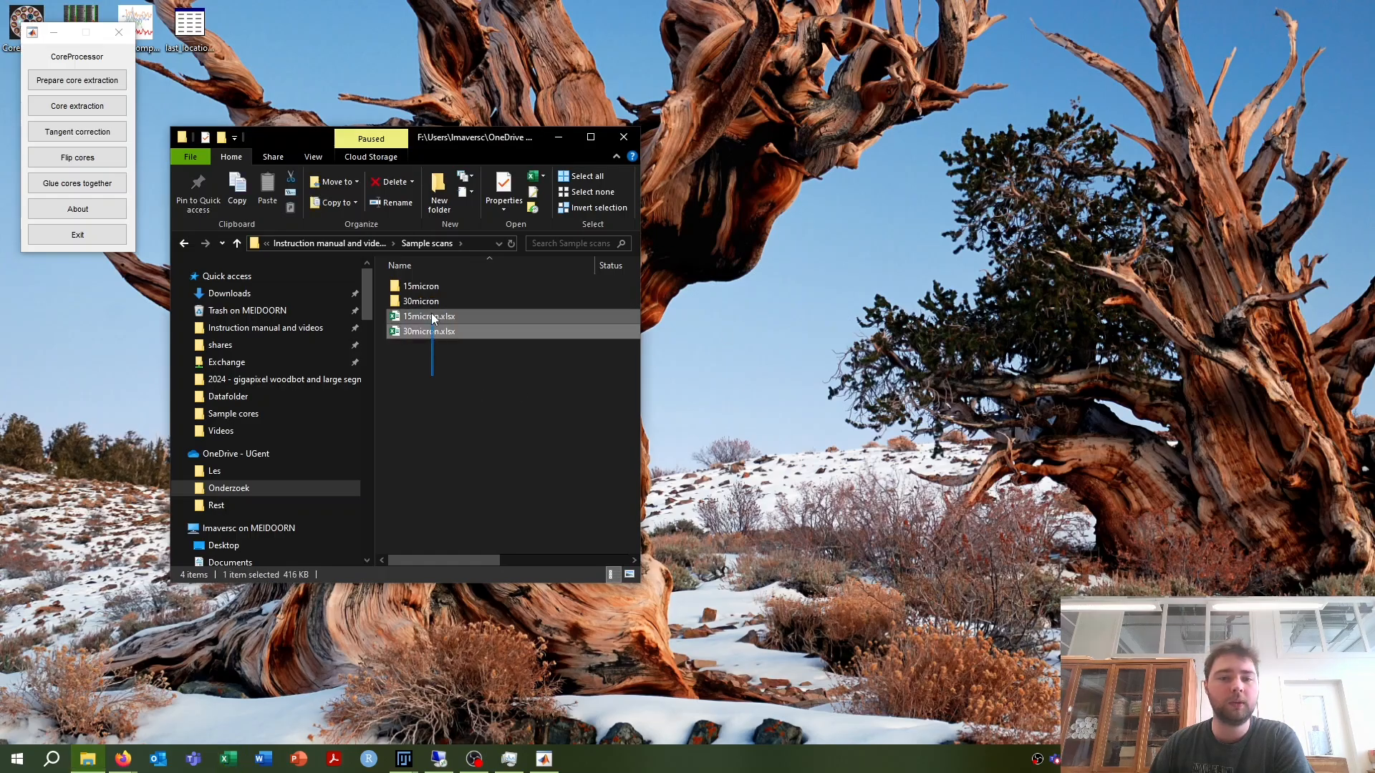
pyautogui.click(432, 393)
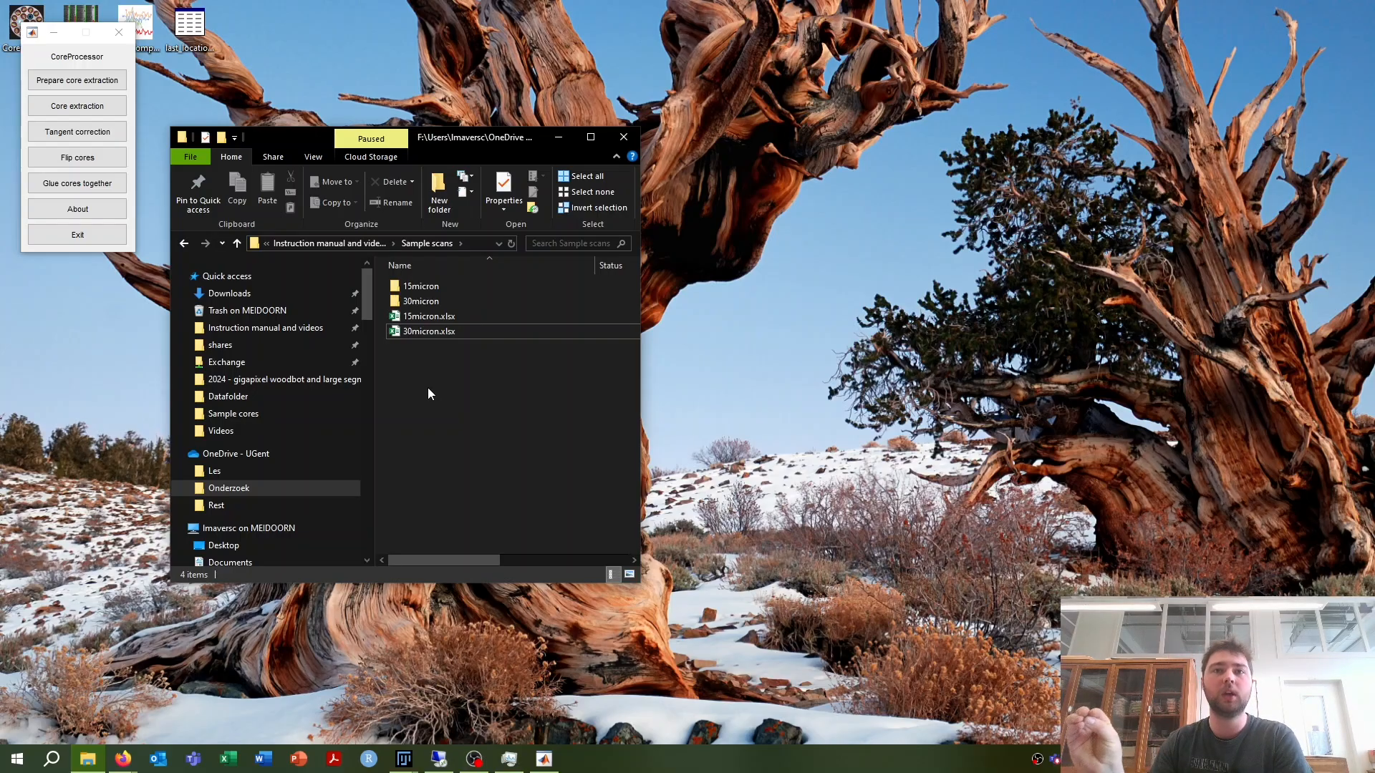
# Step: Start Prepare core extraction in CoreProcessor and choose Sample scans\15micron as the folder with reconstructed files
pyautogui.click(105, 84)
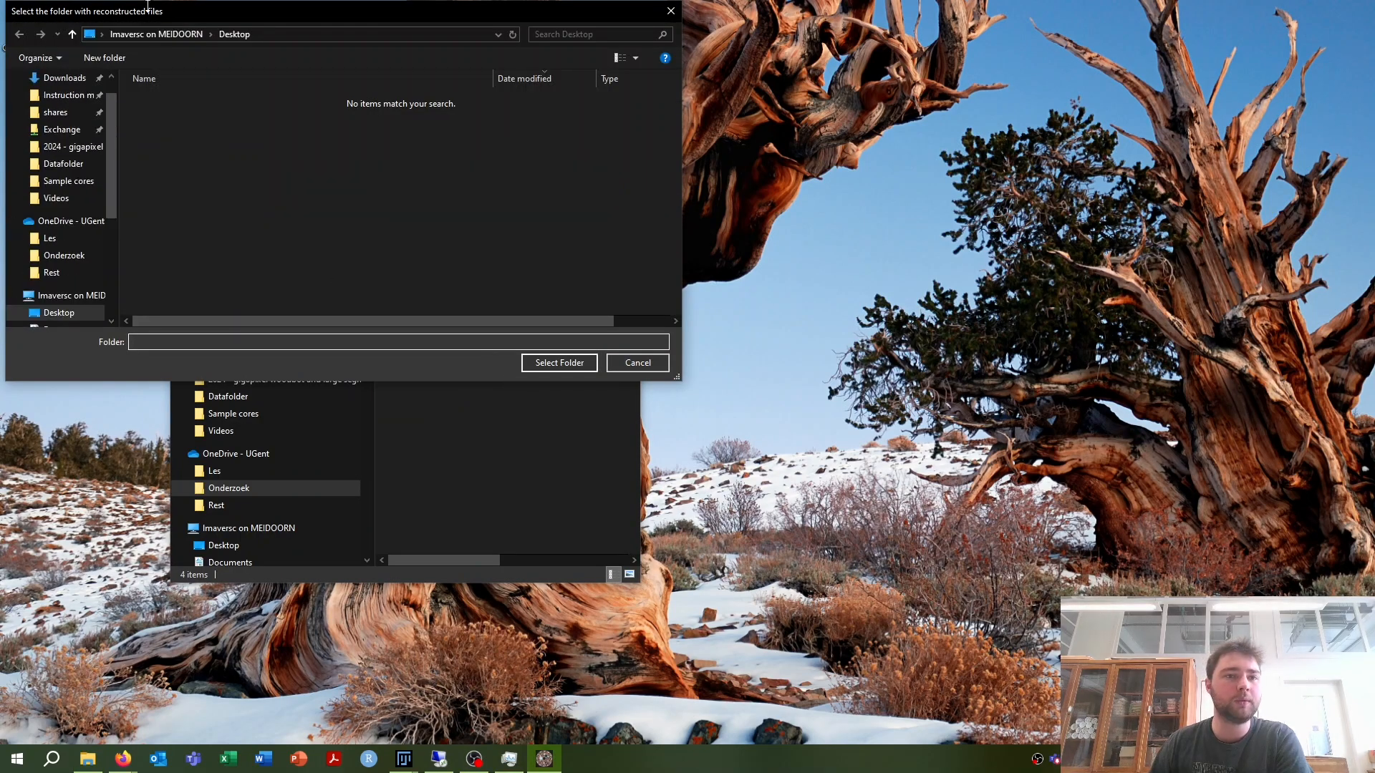
pyautogui.scroll(1, 55, 136)
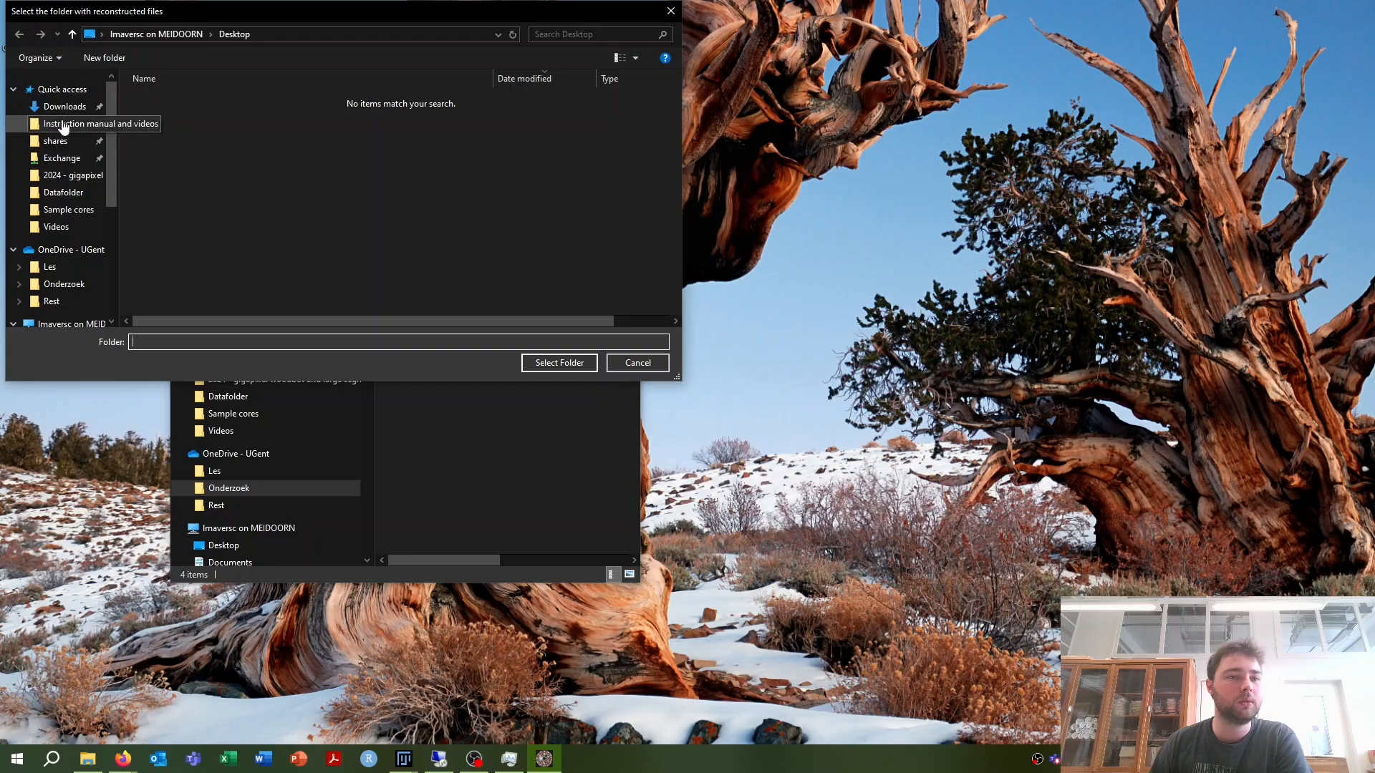
pyautogui.click(63, 126)
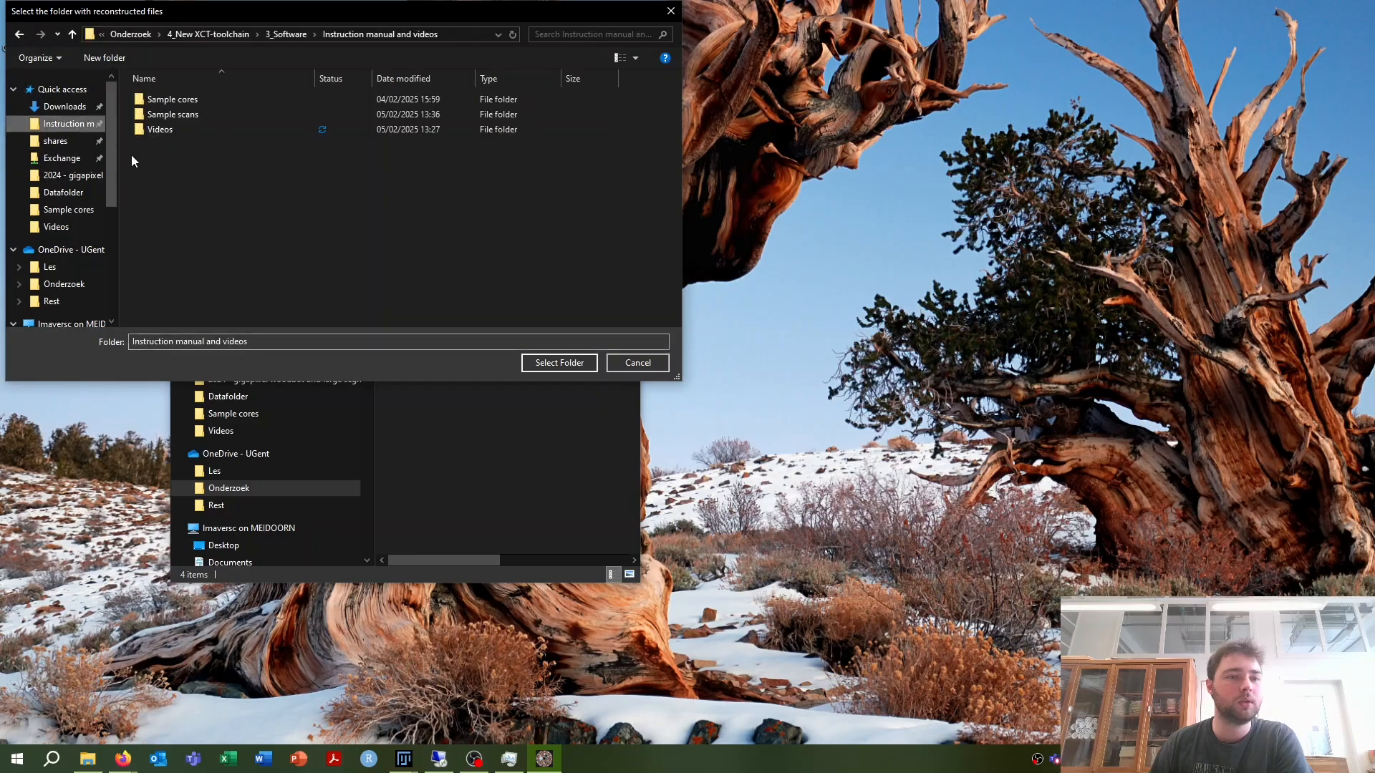
pyautogui.click(207, 100)
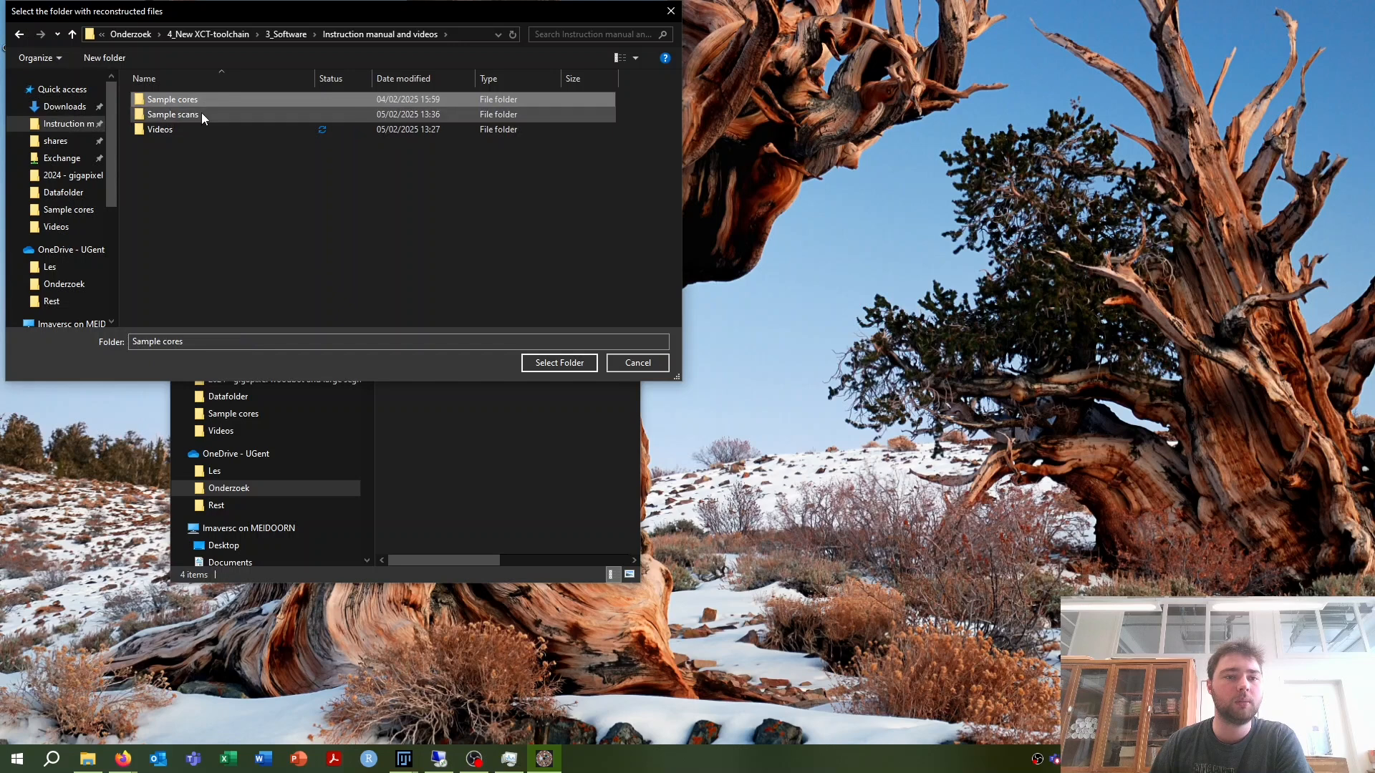
pyautogui.doubleClick(200, 114)
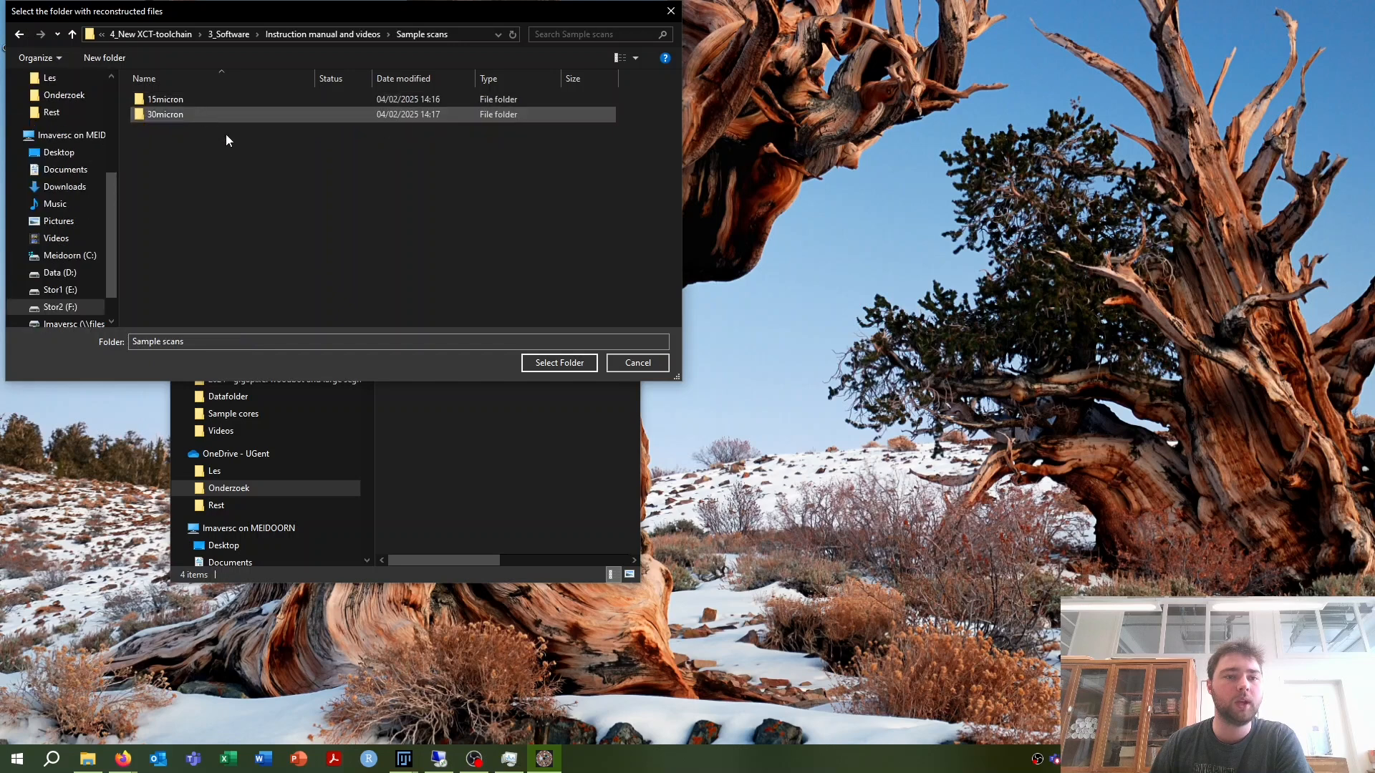
pyautogui.doubleClick(202, 100)
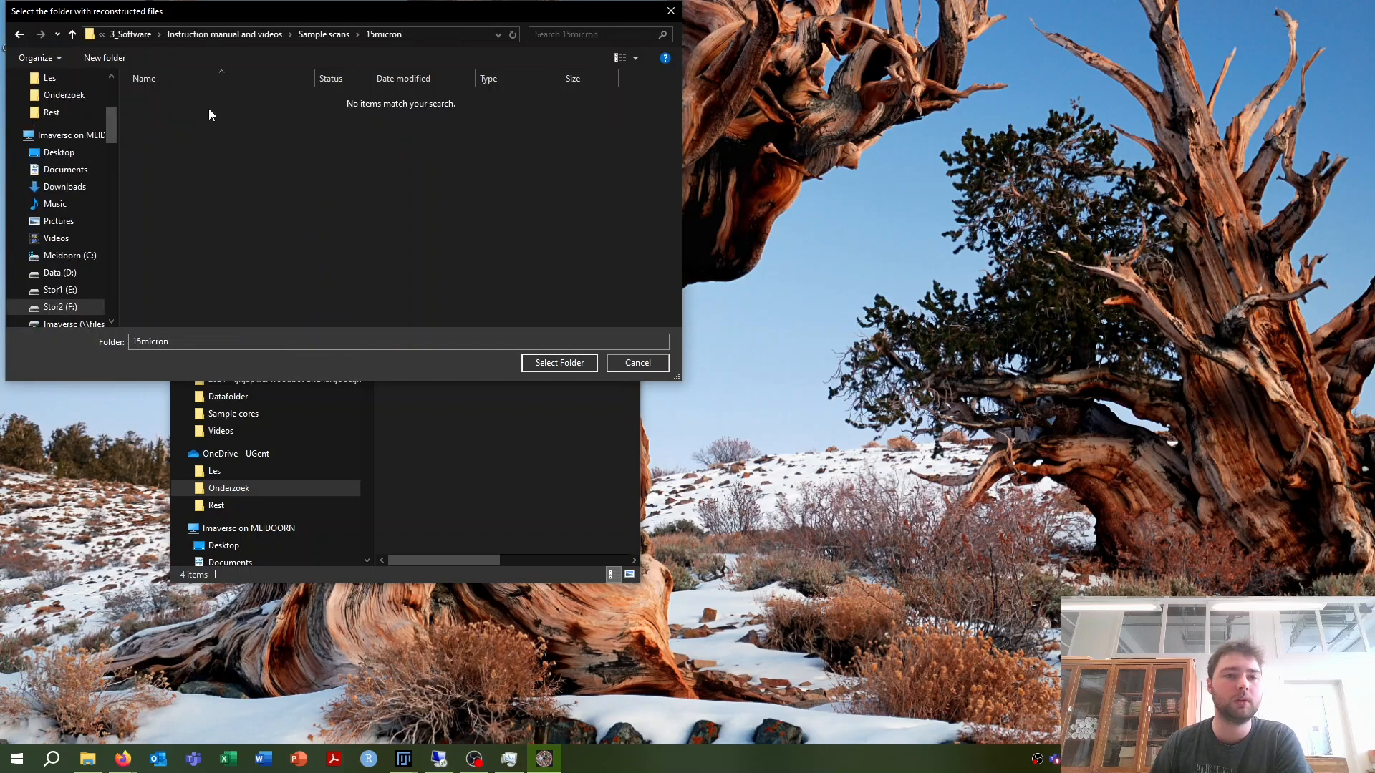
pyautogui.click(562, 363)
# Step: Look through the reconstructed TIFF slices of the 15micron folder in File Explorer, return to Sample scans and minimise the window
pyautogui.click(488, 452)
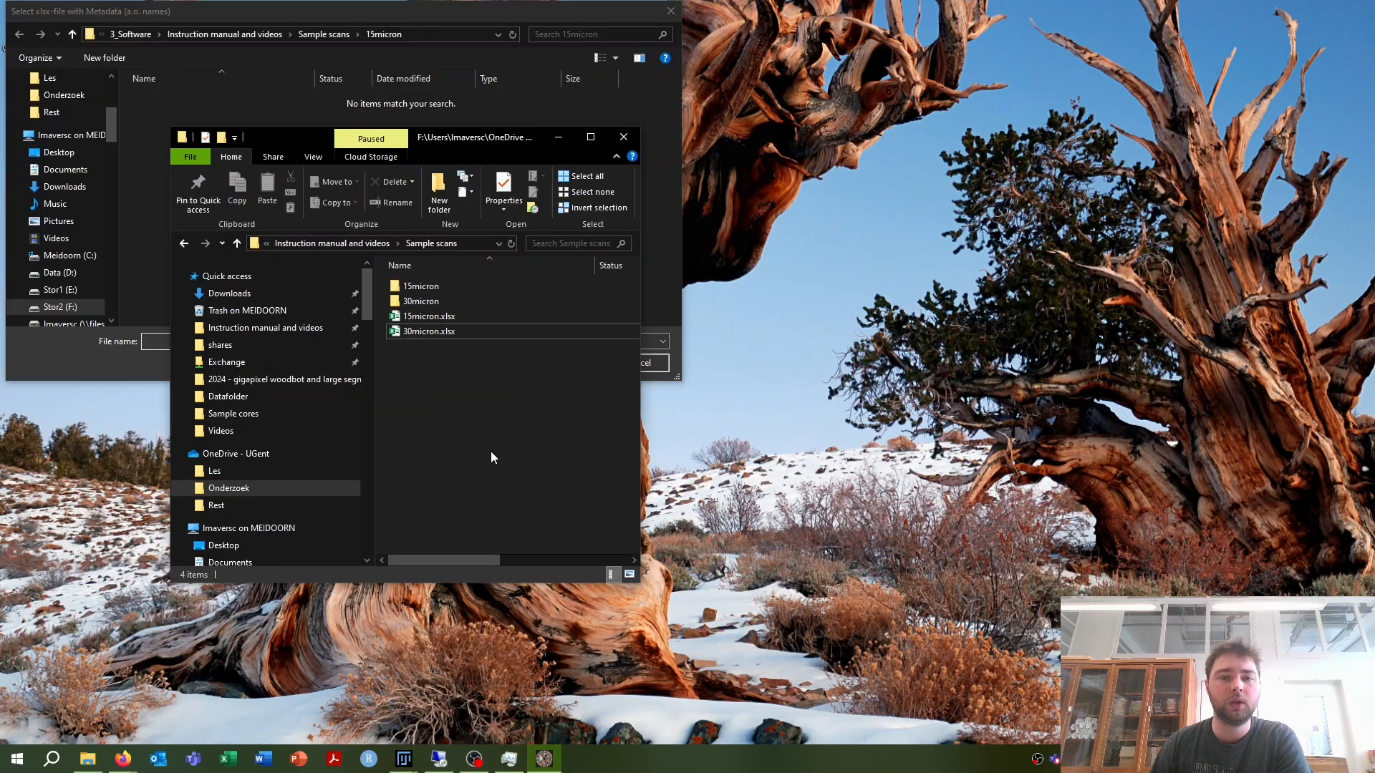
pyautogui.doubleClick(439, 292)
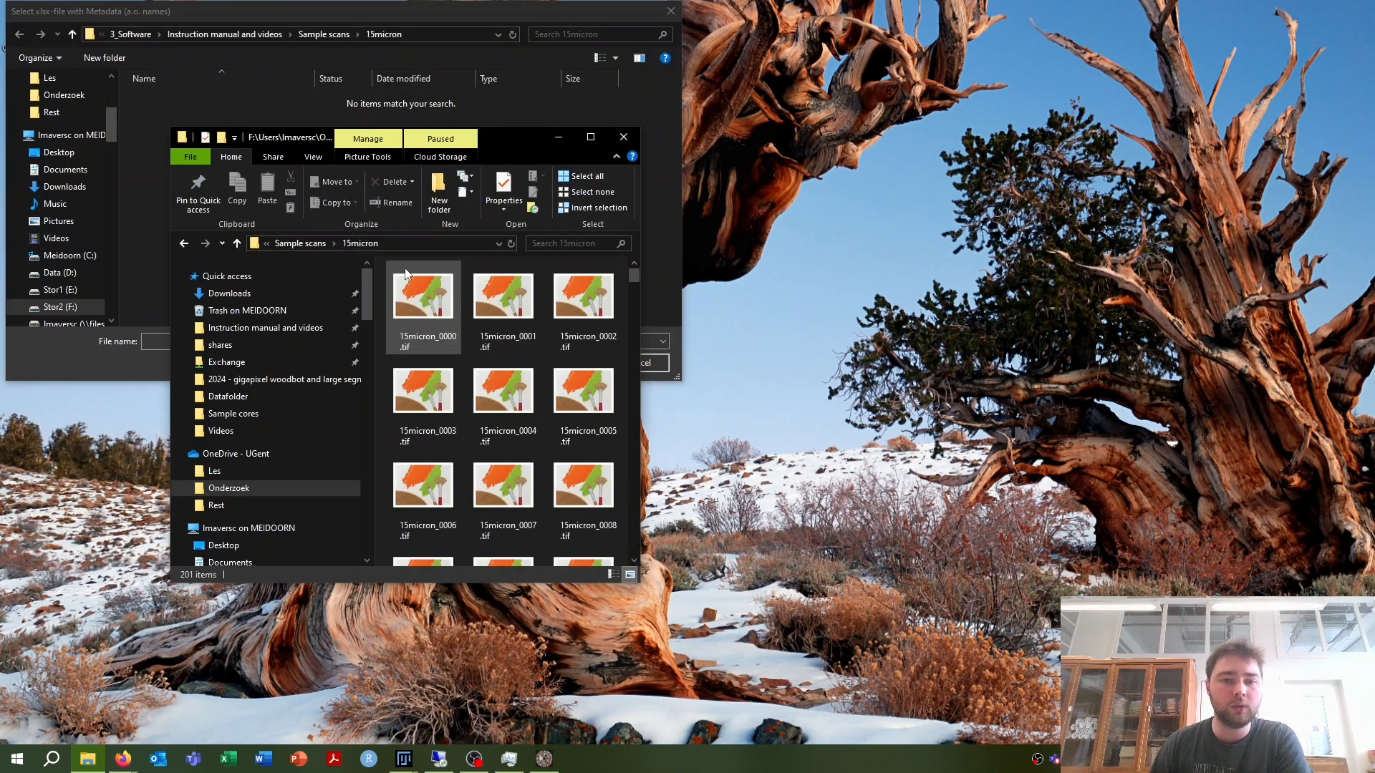
pyautogui.click(427, 315)
pyautogui.scroll(-20, 514, 364)
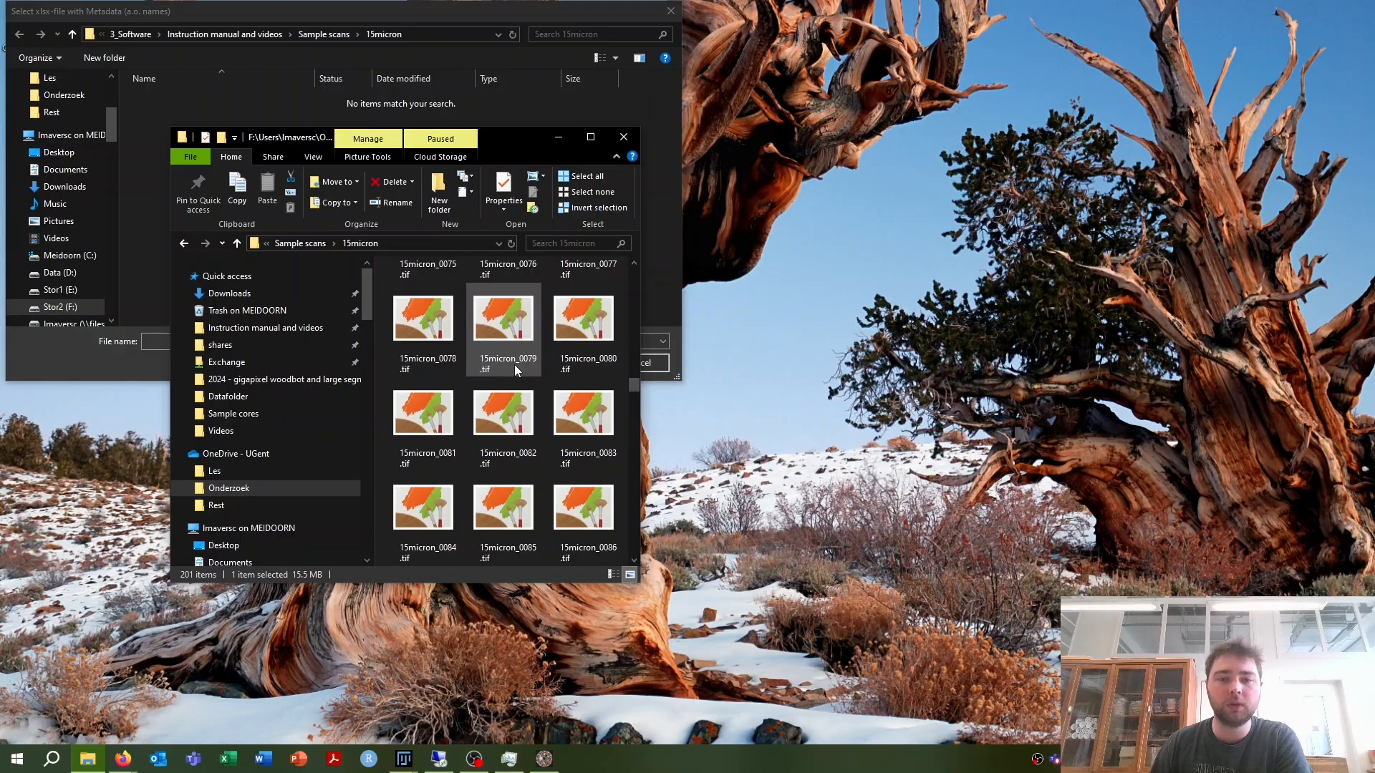
pyautogui.scroll(20, 513, 373)
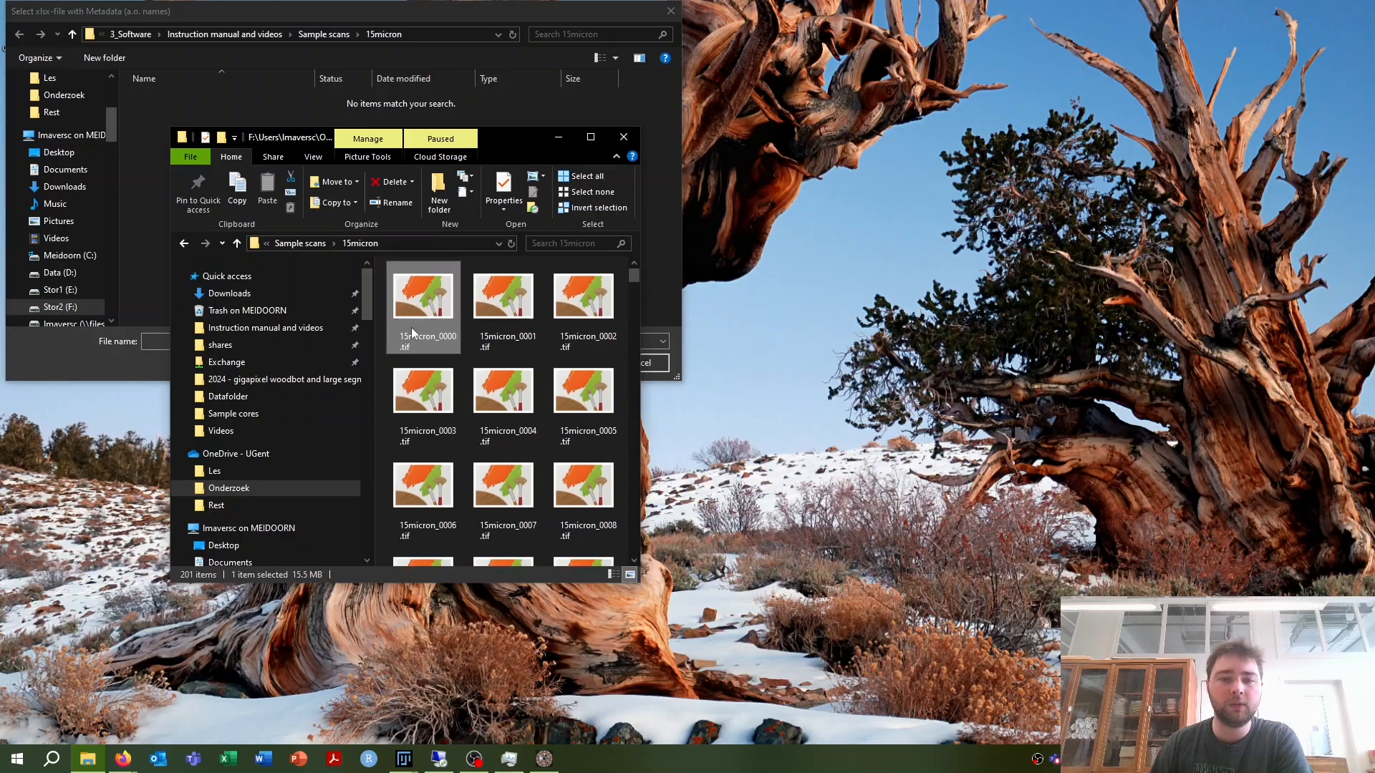
pyautogui.scroll(-20, 544, 372)
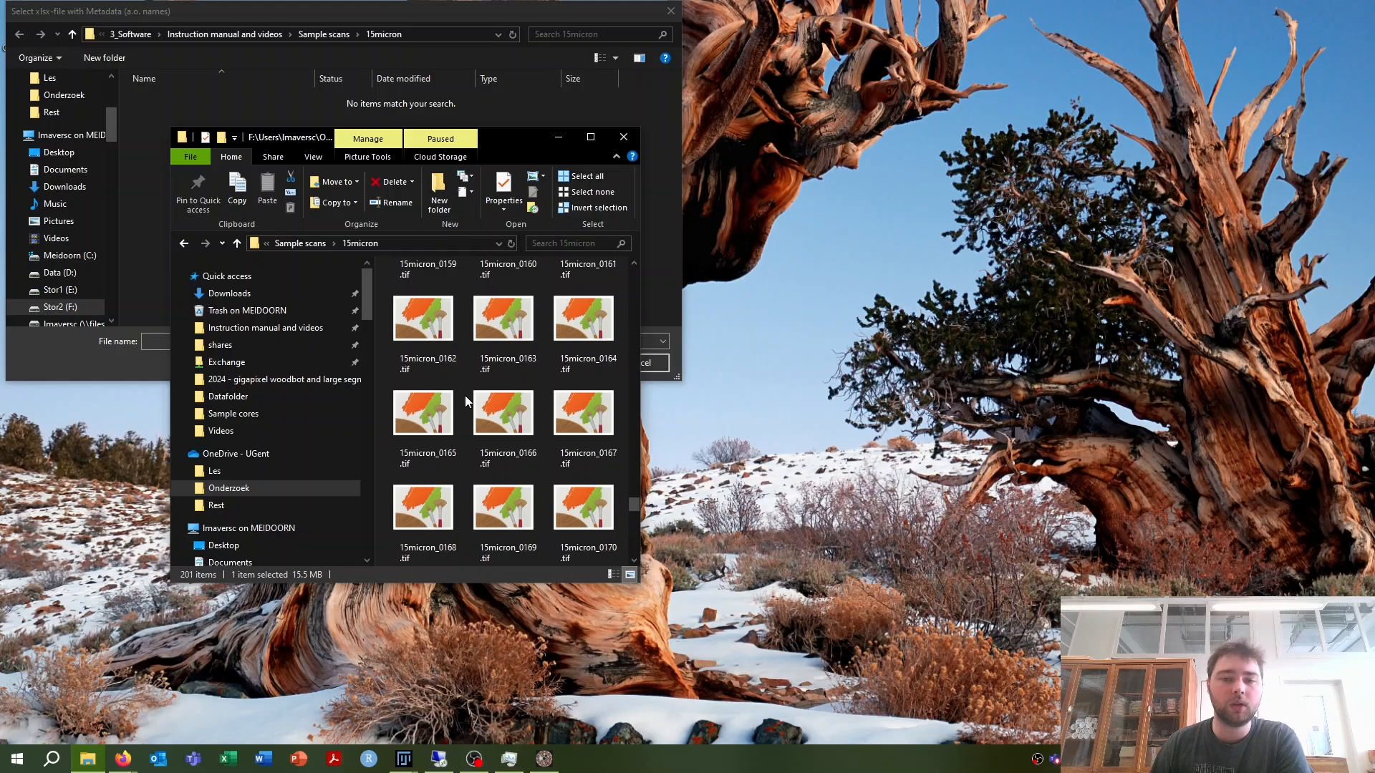
pyautogui.scroll(20, 465, 401)
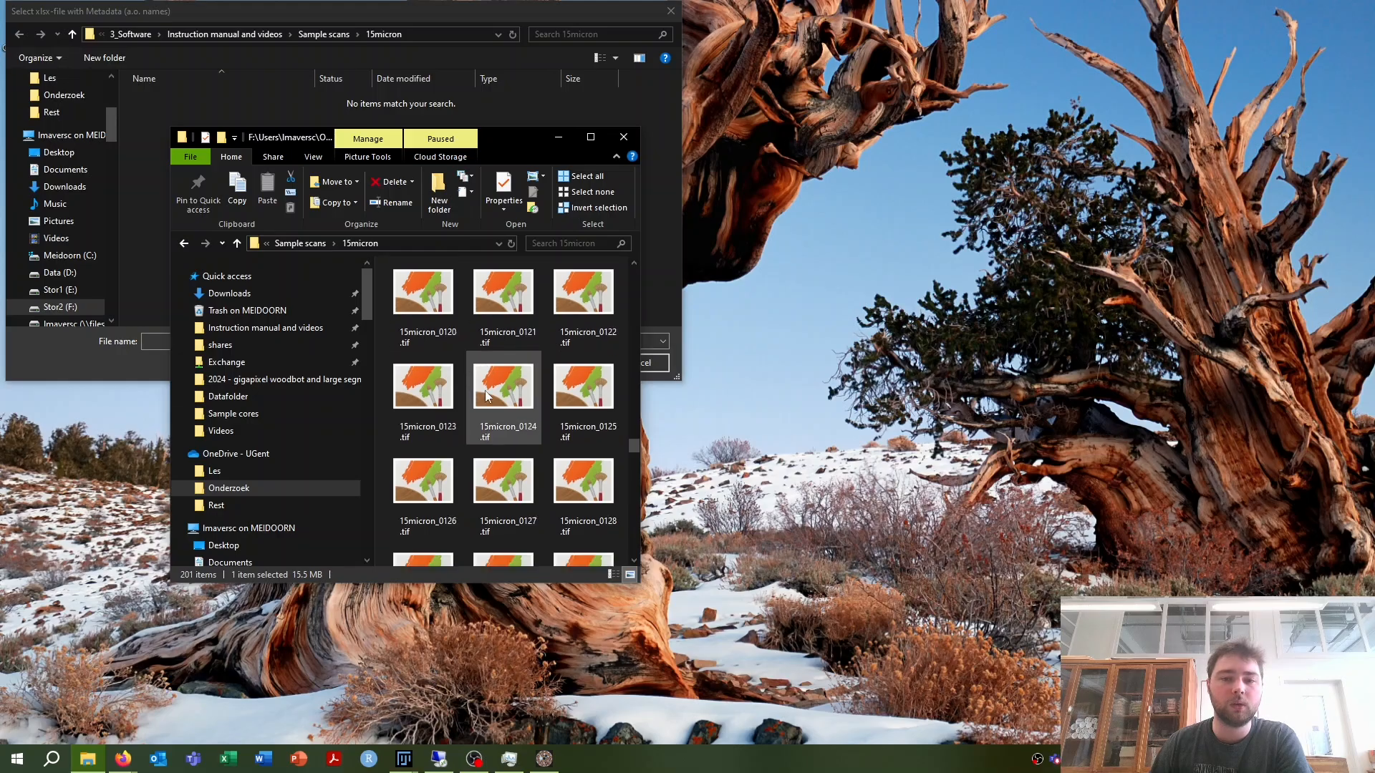
pyautogui.click(312, 246)
pyautogui.click(559, 138)
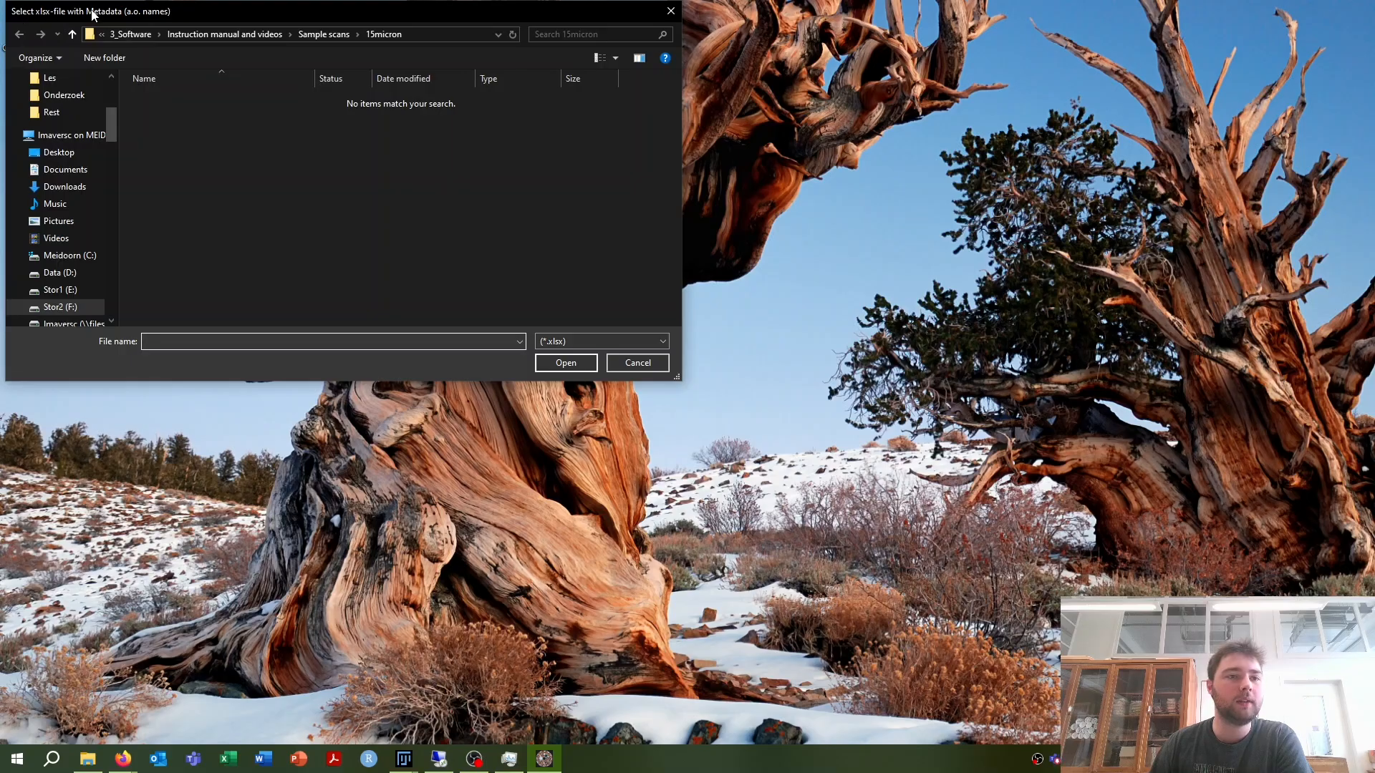
# Step: Choose 15micron.xlsx from the Sample scans folder as the metadata file
pyautogui.click(254, 34)
pyautogui.doubleClick(226, 115)
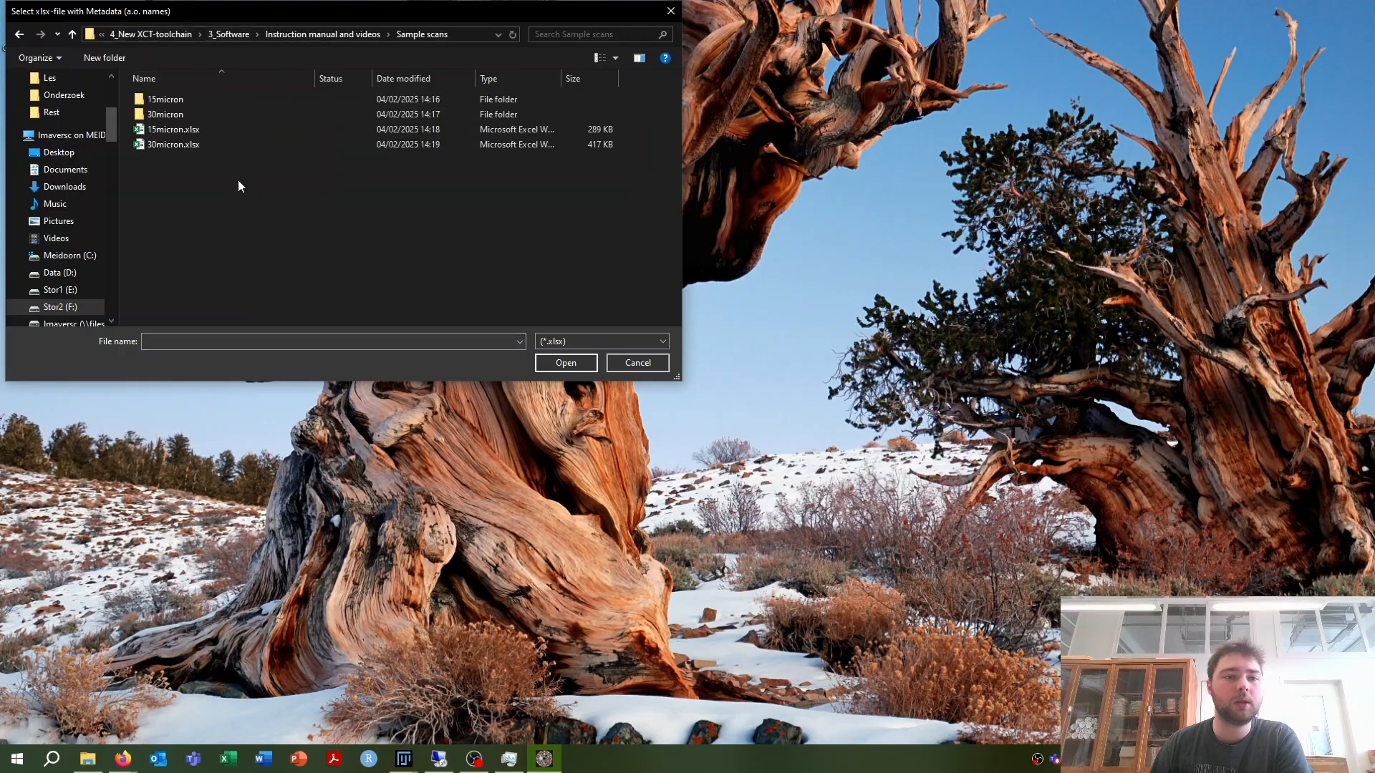
pyautogui.click(179, 129)
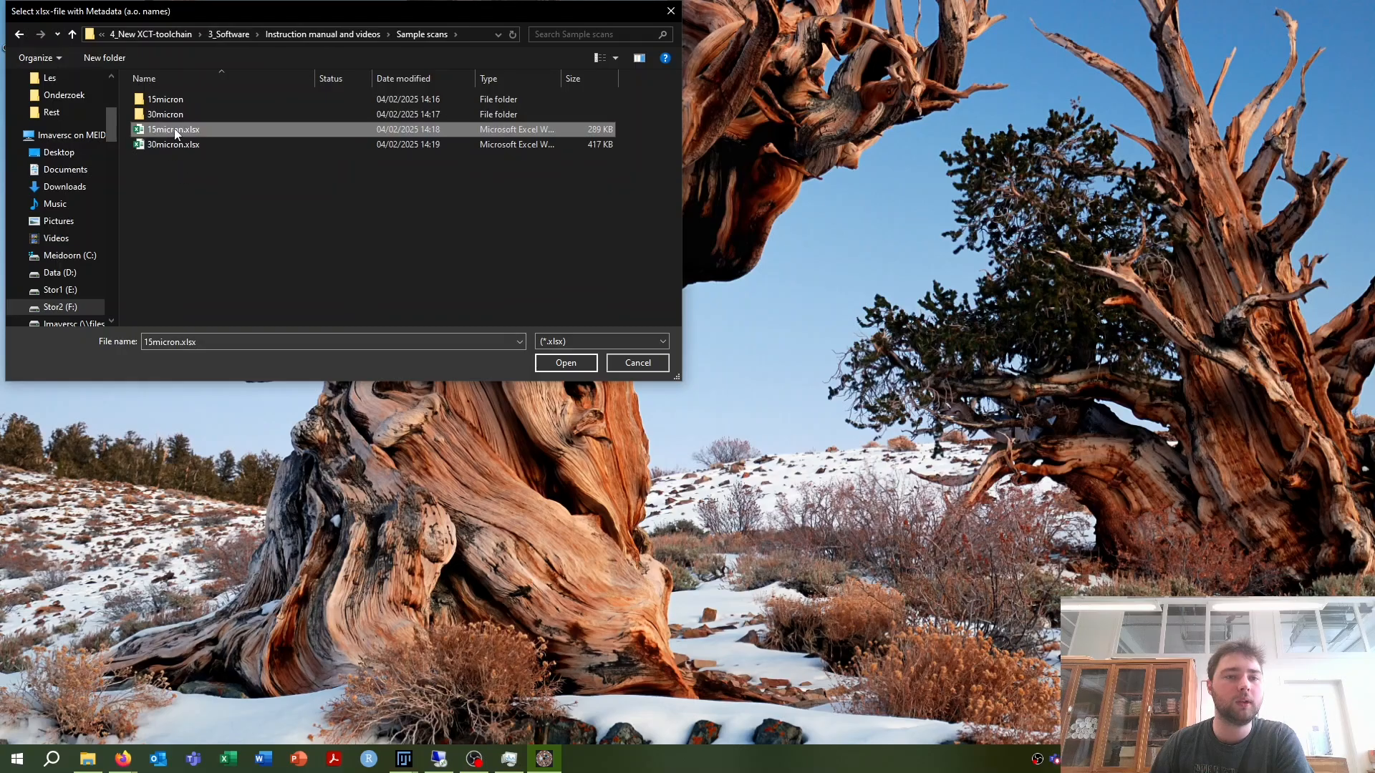
pyautogui.click(573, 362)
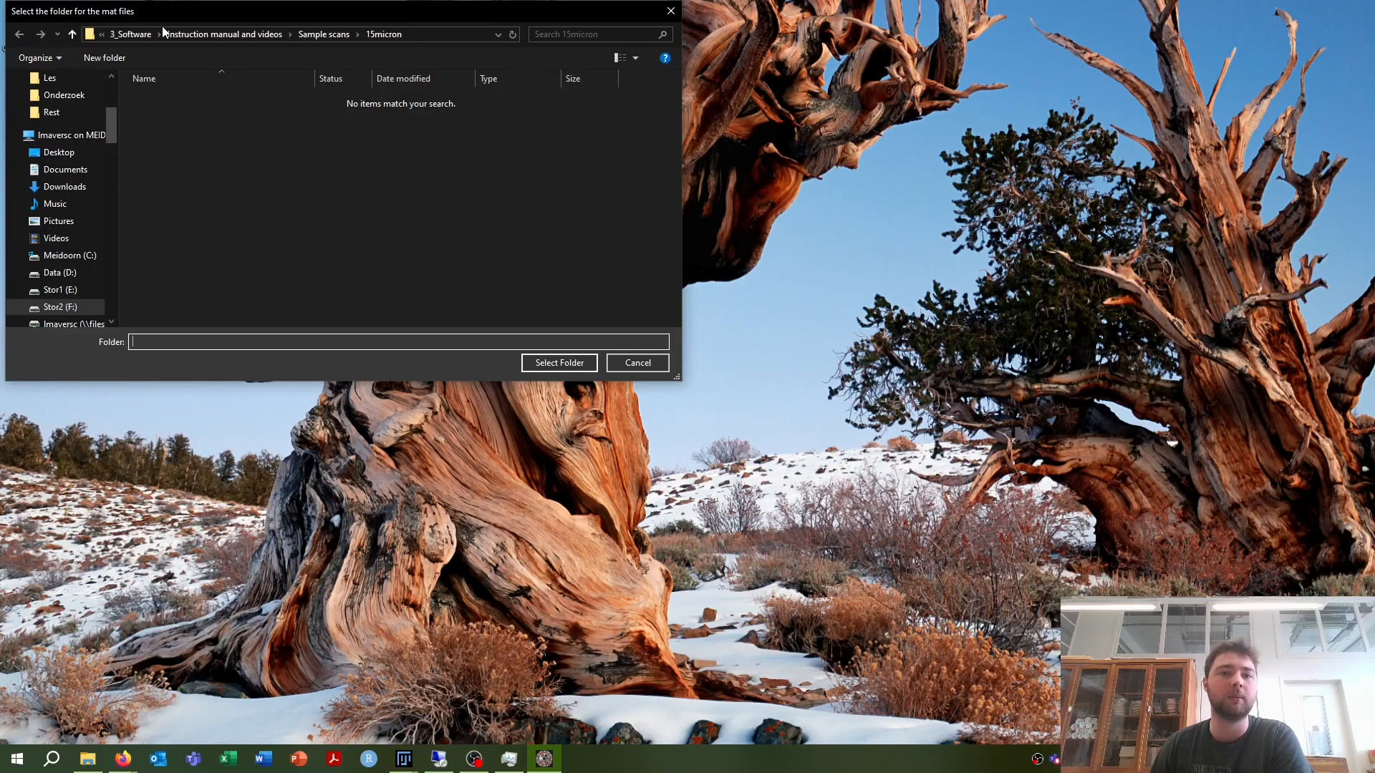
# Step: Choose the Sample scans folder as the location for the mat files
pyautogui.click(324, 34)
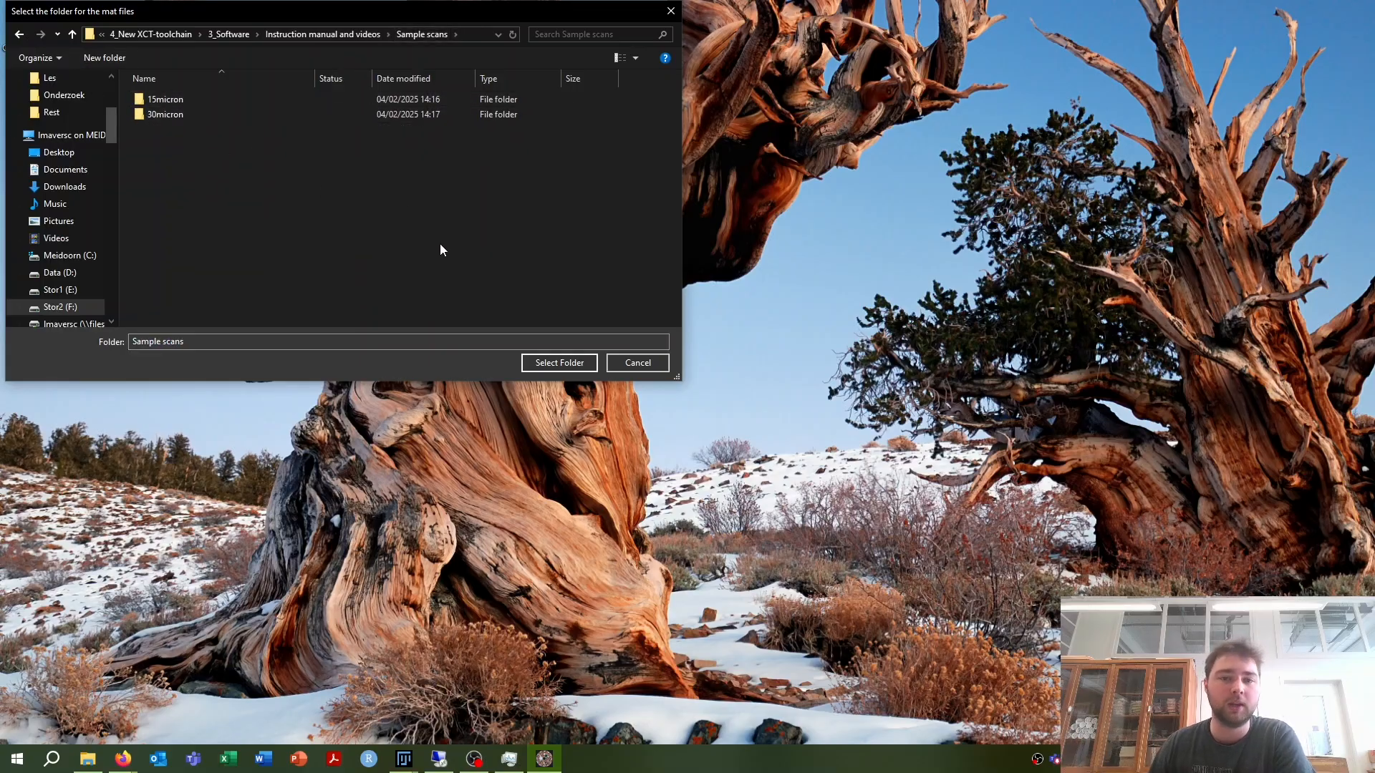
pyautogui.click(567, 363)
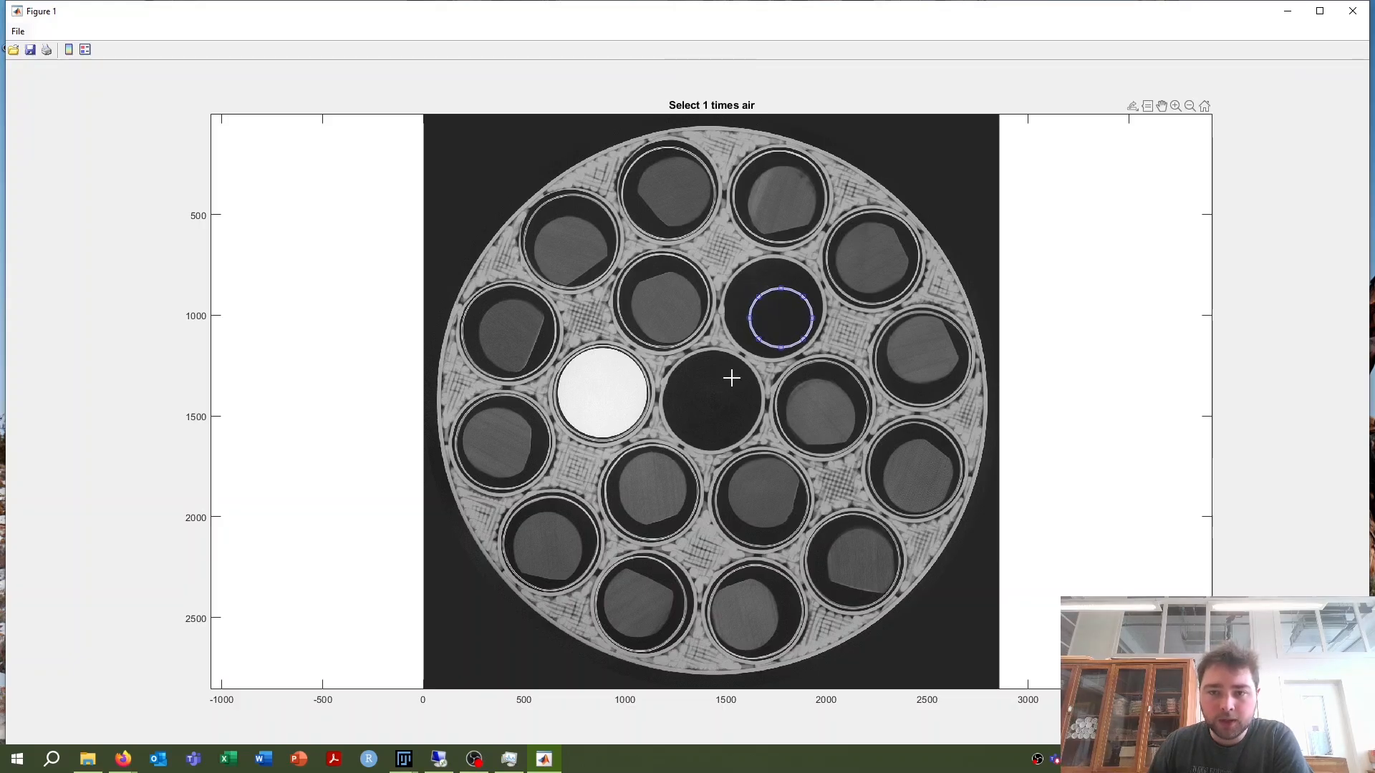
# Step: Mark the air region with an ellipse centred inside the empty upper-right hole of the inner ring, clear of the tube wall, and accept it
pyautogui.moveTo(771, 311)
pyautogui.mouseDown()
pyautogui.moveTo(783, 291)
pyautogui.moveTo(743, 245)
pyautogui.moveTo(771, 239)
pyautogui.moveTo(776, 306)
pyautogui.mouseUp()
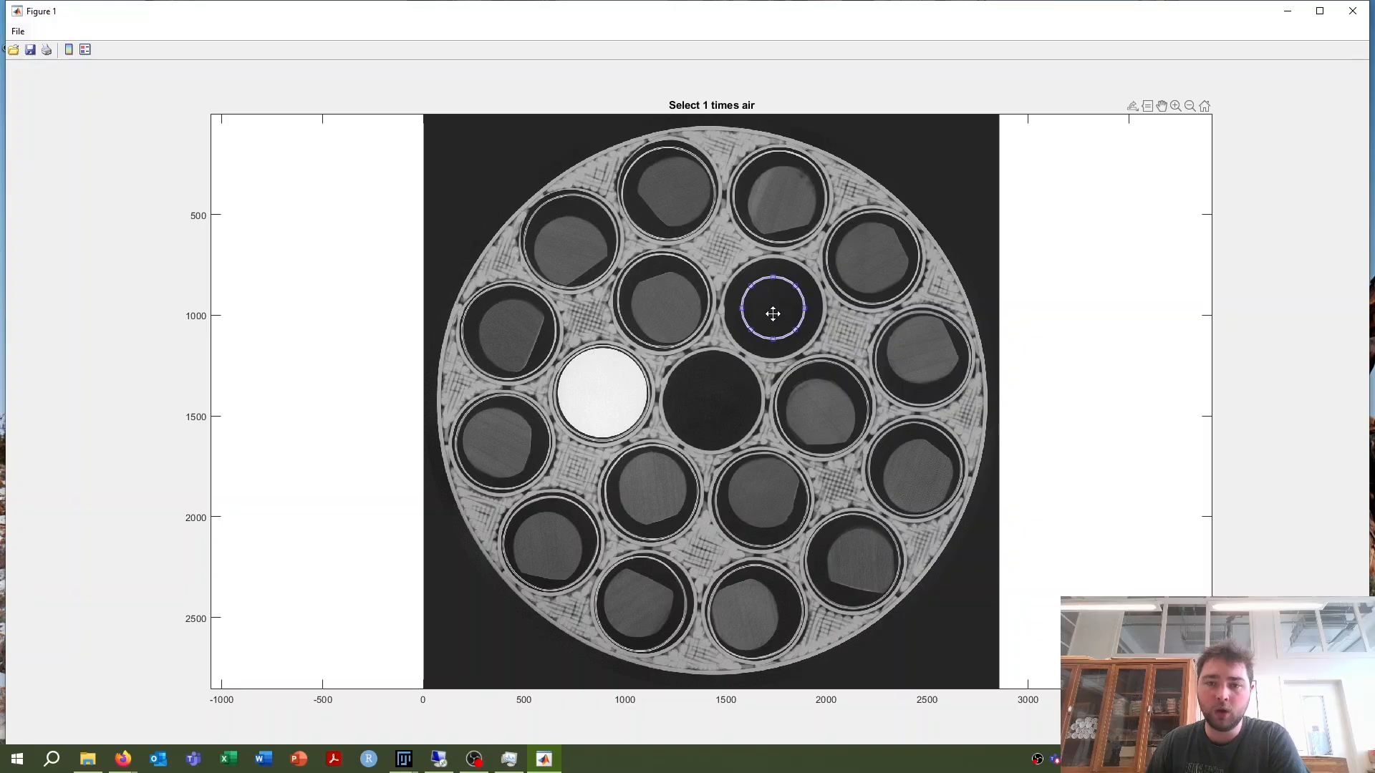
pyautogui.moveTo(768, 306); pyautogui.dragTo(834, 308)
pyautogui.moveTo(777, 266); pyautogui.dragTo(778, 253)
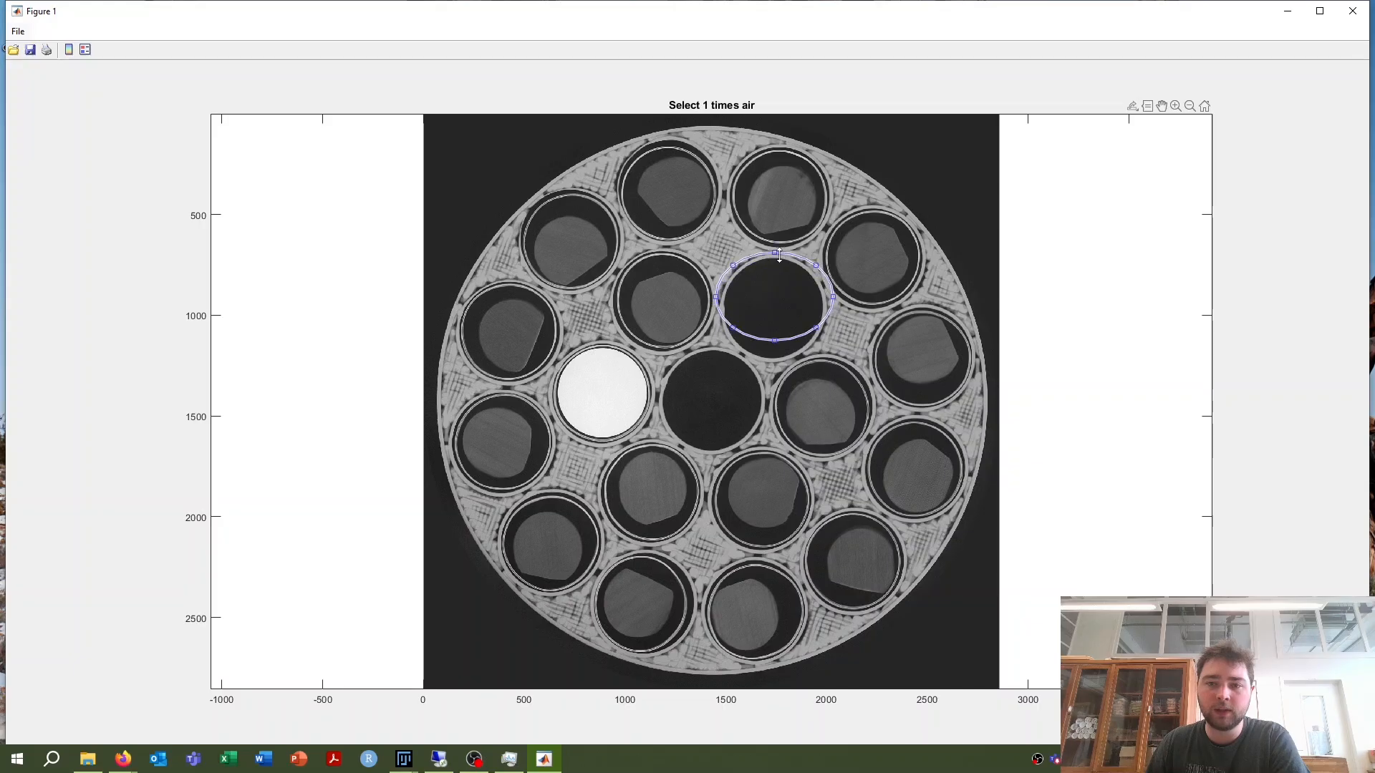
pyautogui.moveTo(784, 329)
pyautogui.mouseDown()
pyautogui.moveTo(813, 305)
pyautogui.moveTo(789, 305)
pyautogui.mouseUp()
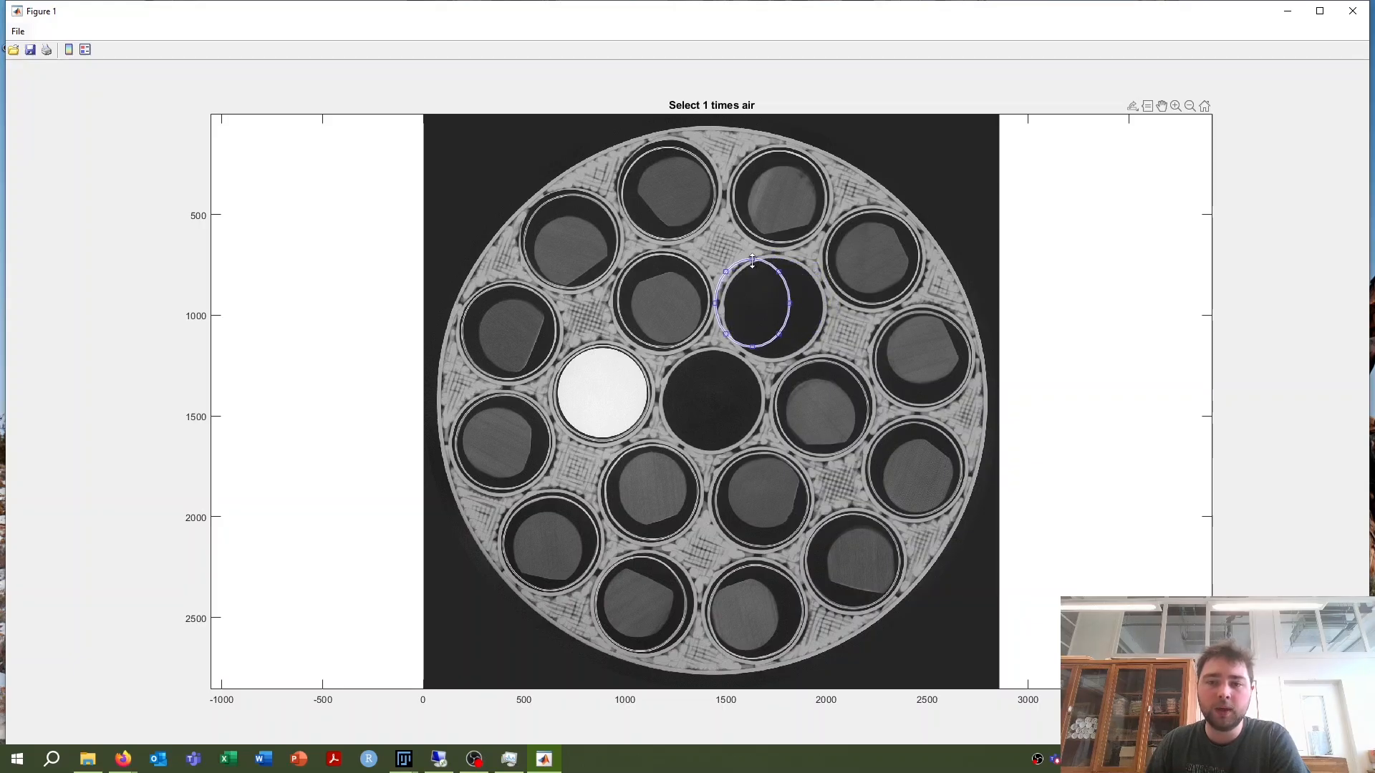
pyautogui.moveTo(751, 262); pyautogui.dragTo(778, 311)
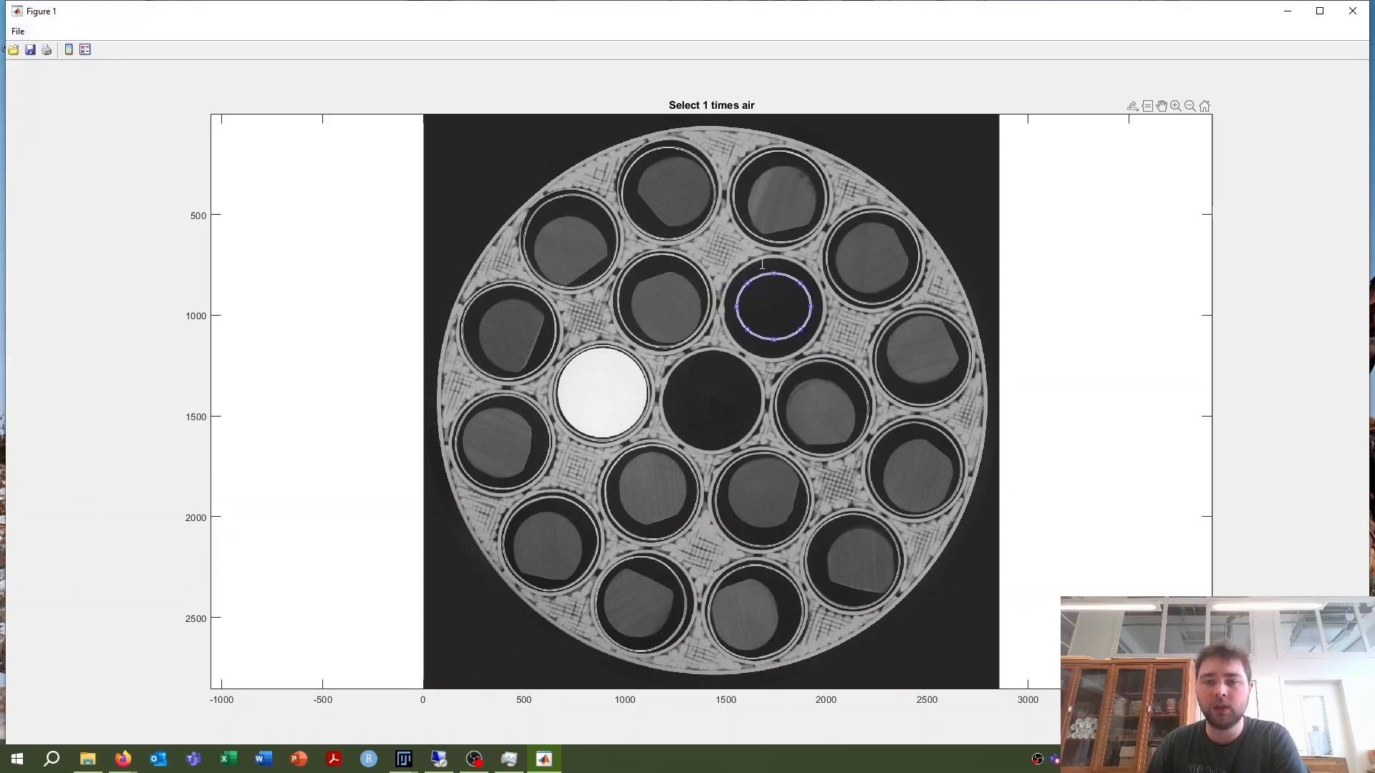
pyautogui.moveTo(738, 307); pyautogui.dragTo(759, 308)
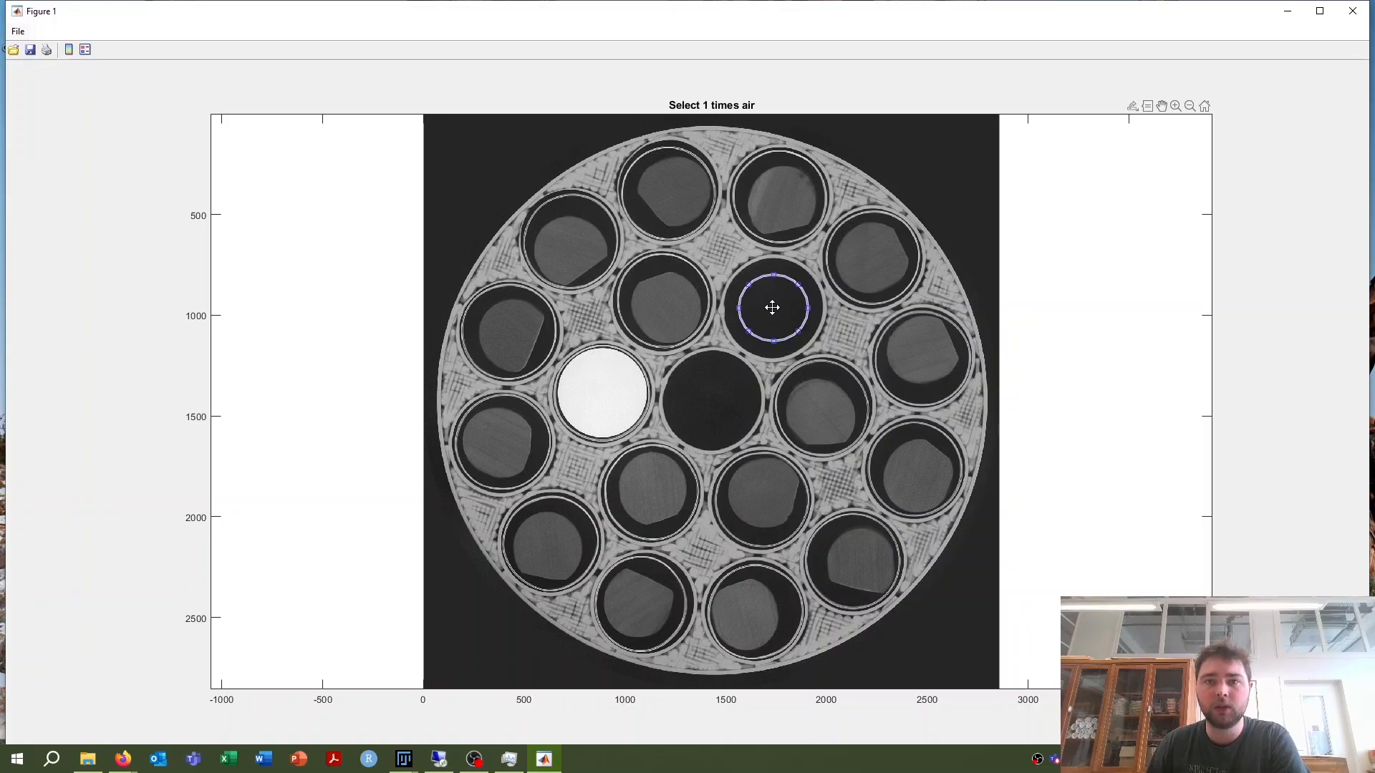
pyautogui.doubleClick(741, 322)
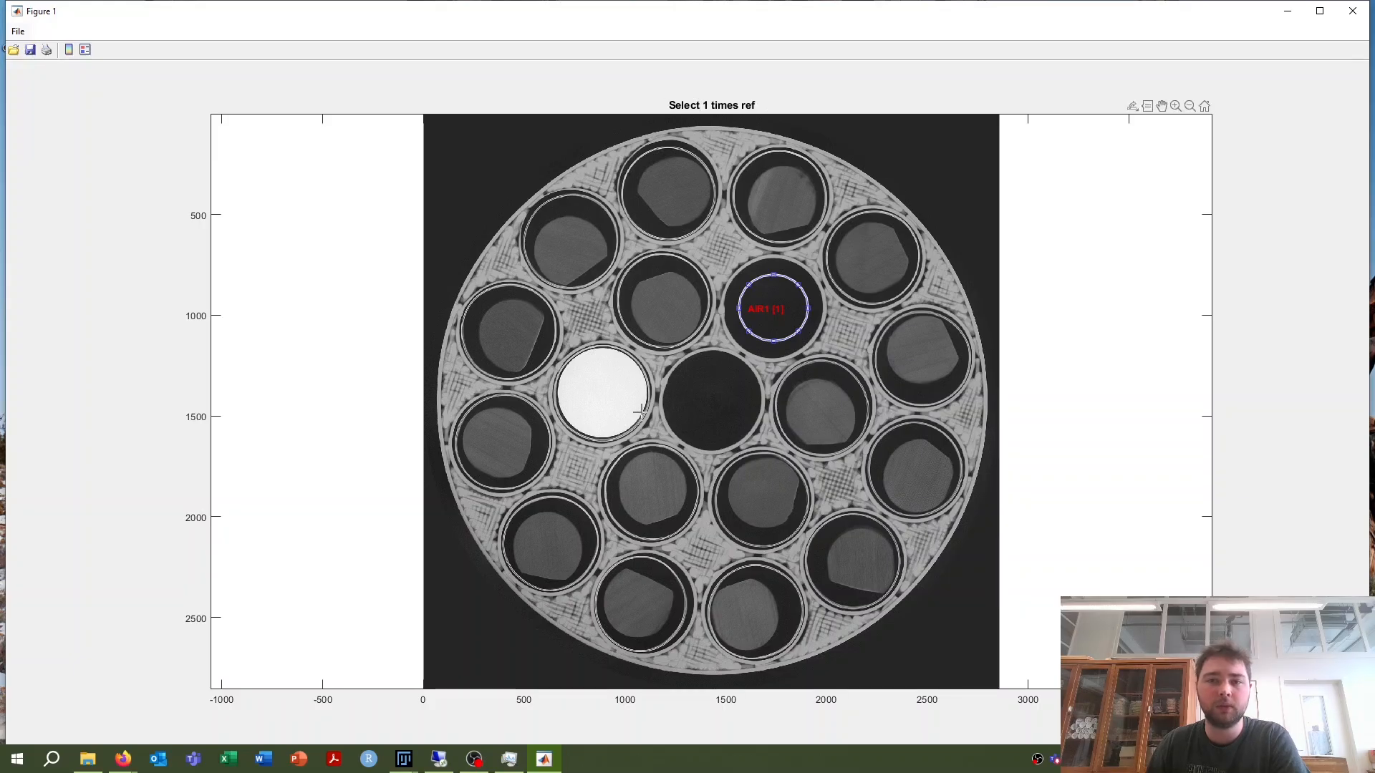
# Step: Mark the reference region with a centred ellipse inside the bright white material of the inner ring and accept it
pyautogui.moveTo(578, 376); pyautogui.dragTo(604, 393)
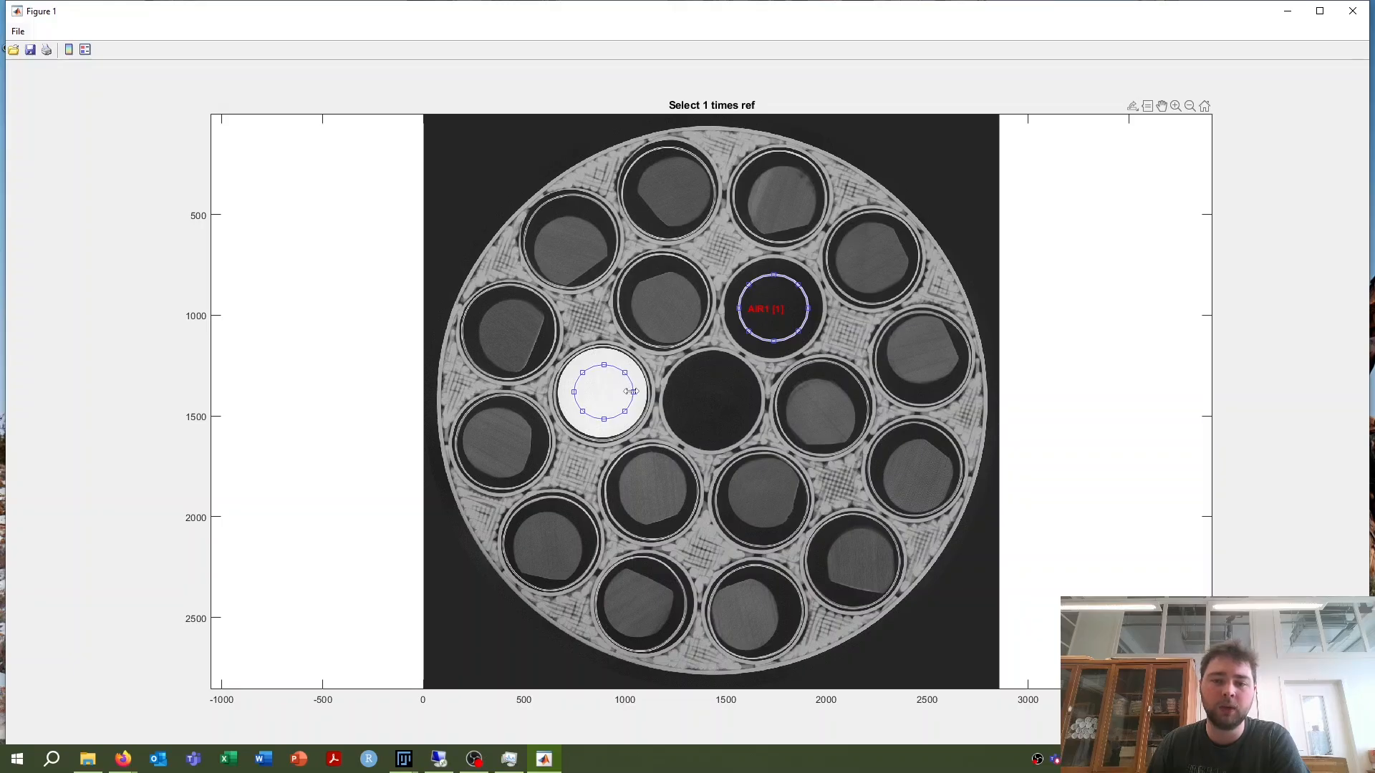
pyautogui.moveTo(630, 392); pyautogui.dragTo(626, 392)
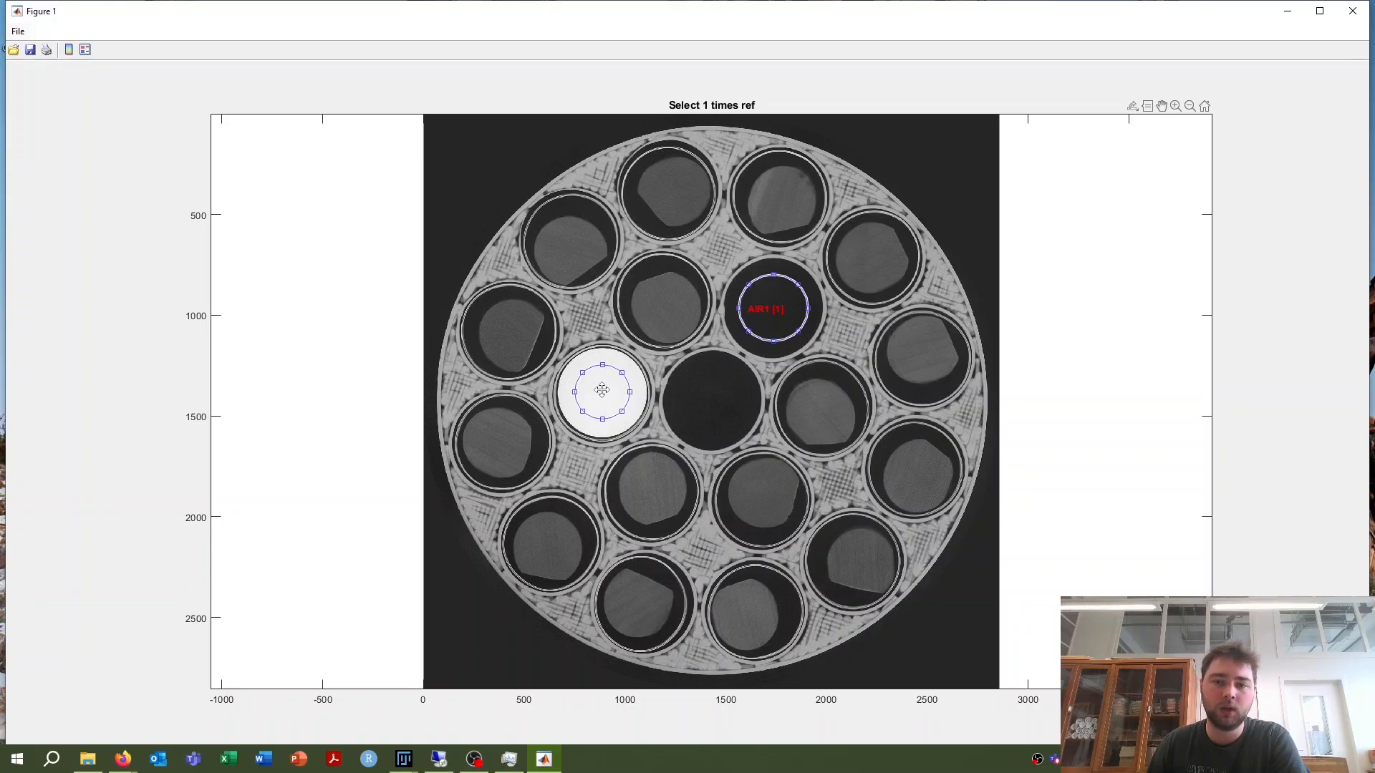
pyautogui.doubleClick(603, 390)
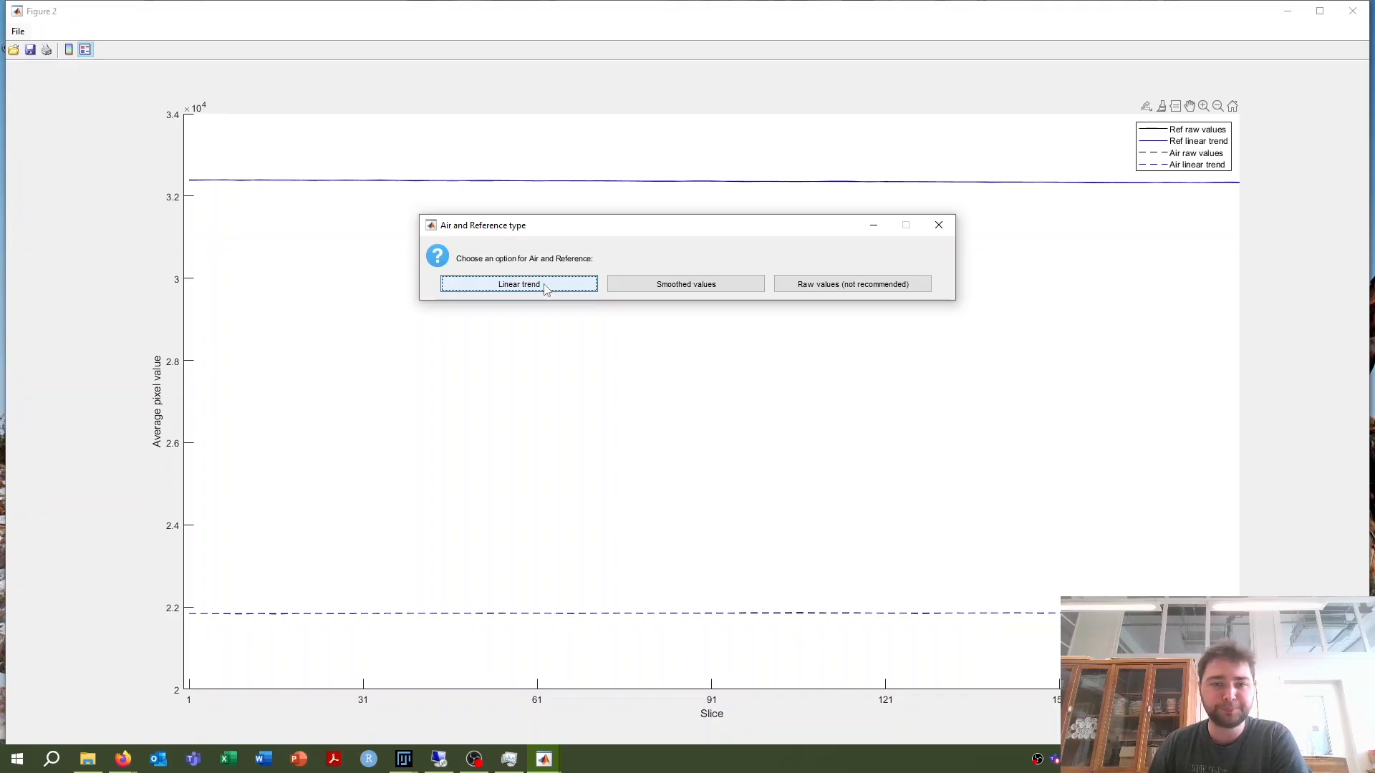
# Step: Use the linear trend for the air and reference values and Ellipse as the sample selection type
pyautogui.moveTo(592, 228); pyautogui.dragTo(575, 274)
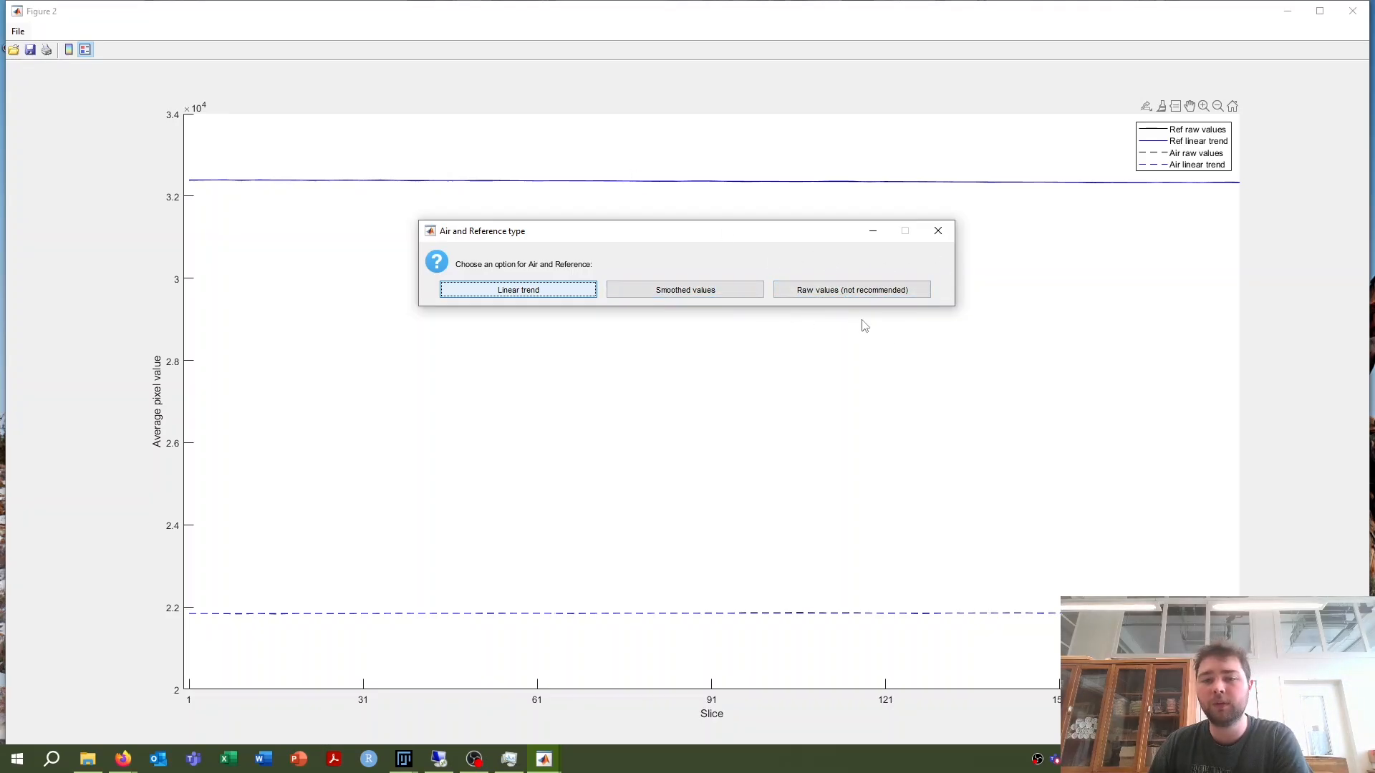
pyautogui.click(530, 296)
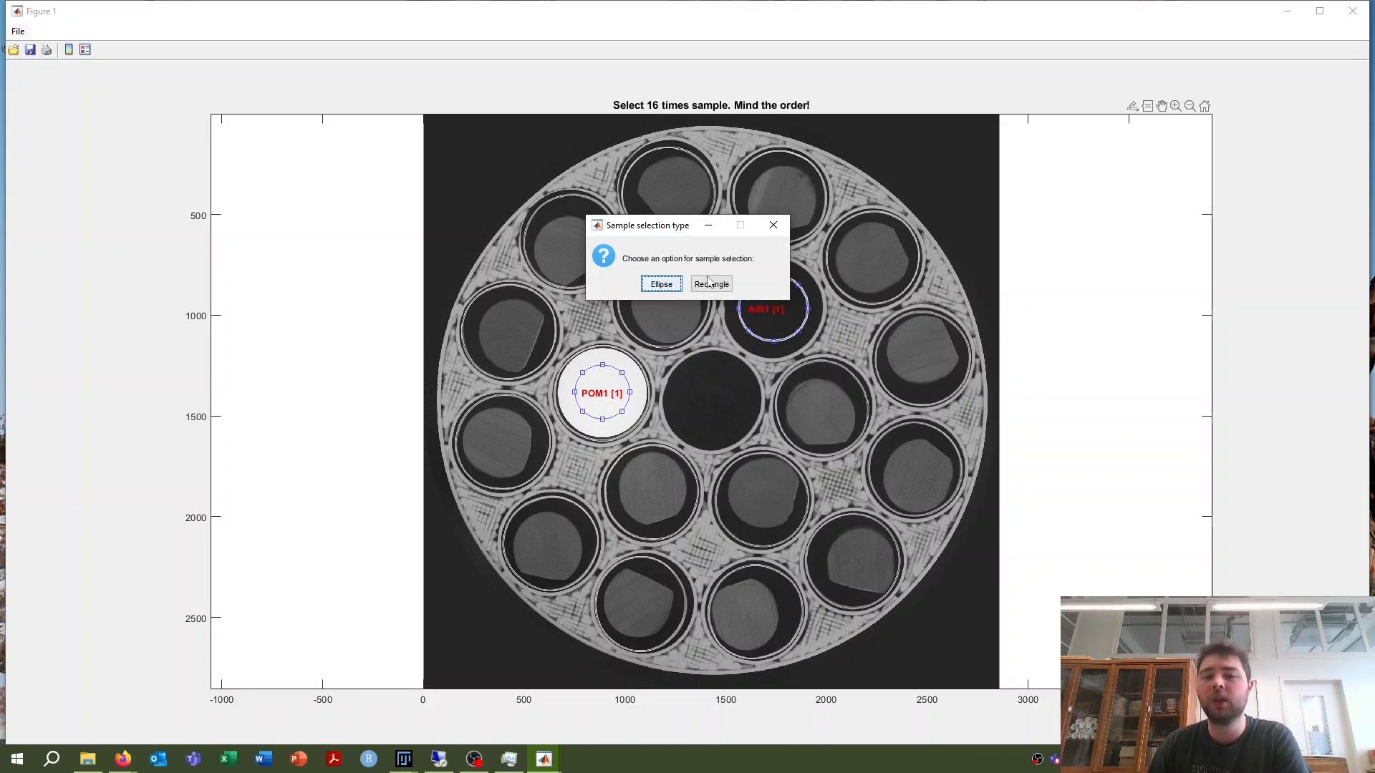
pyautogui.click(656, 288)
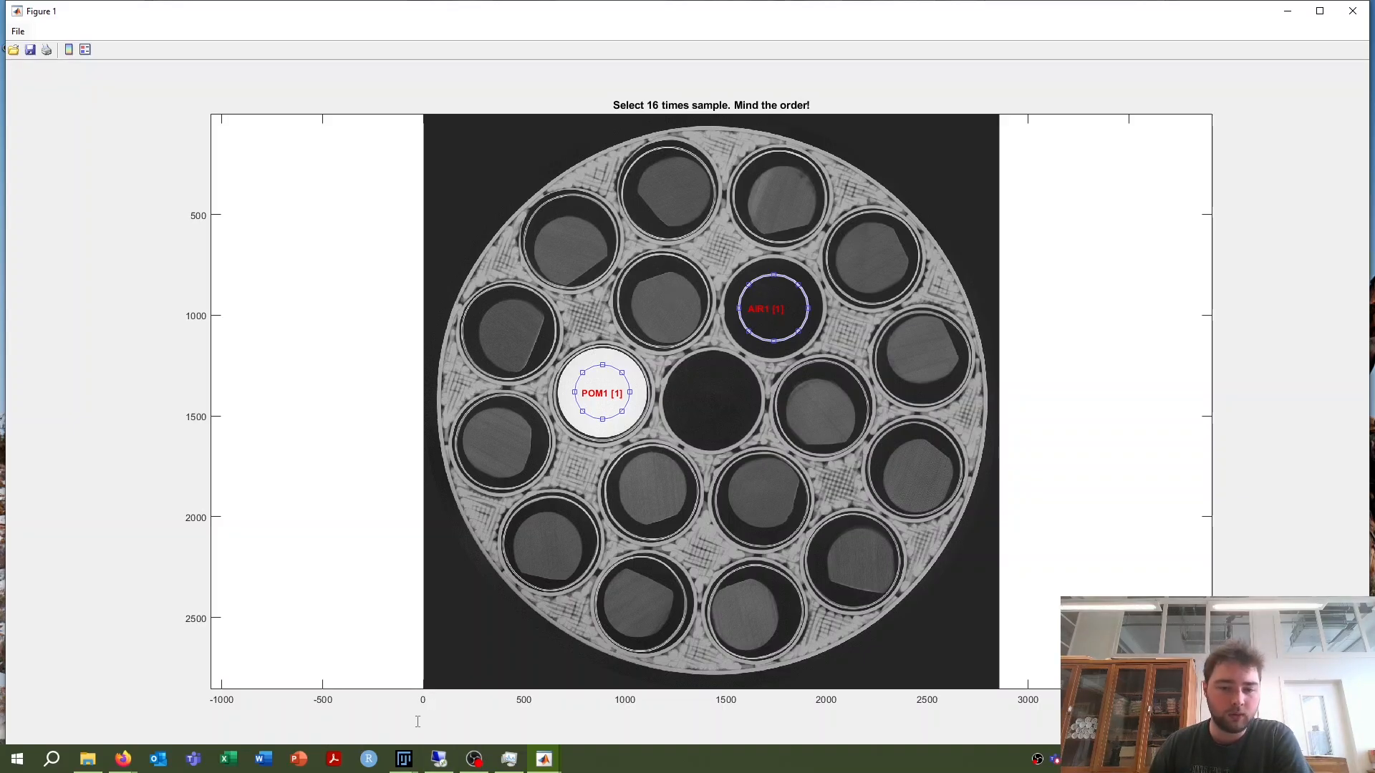
# Step: Check the hole numbering diagram on the locations sheet of 15micron.xlsx, then return to the sample selection figure
pyautogui.click(87, 758)
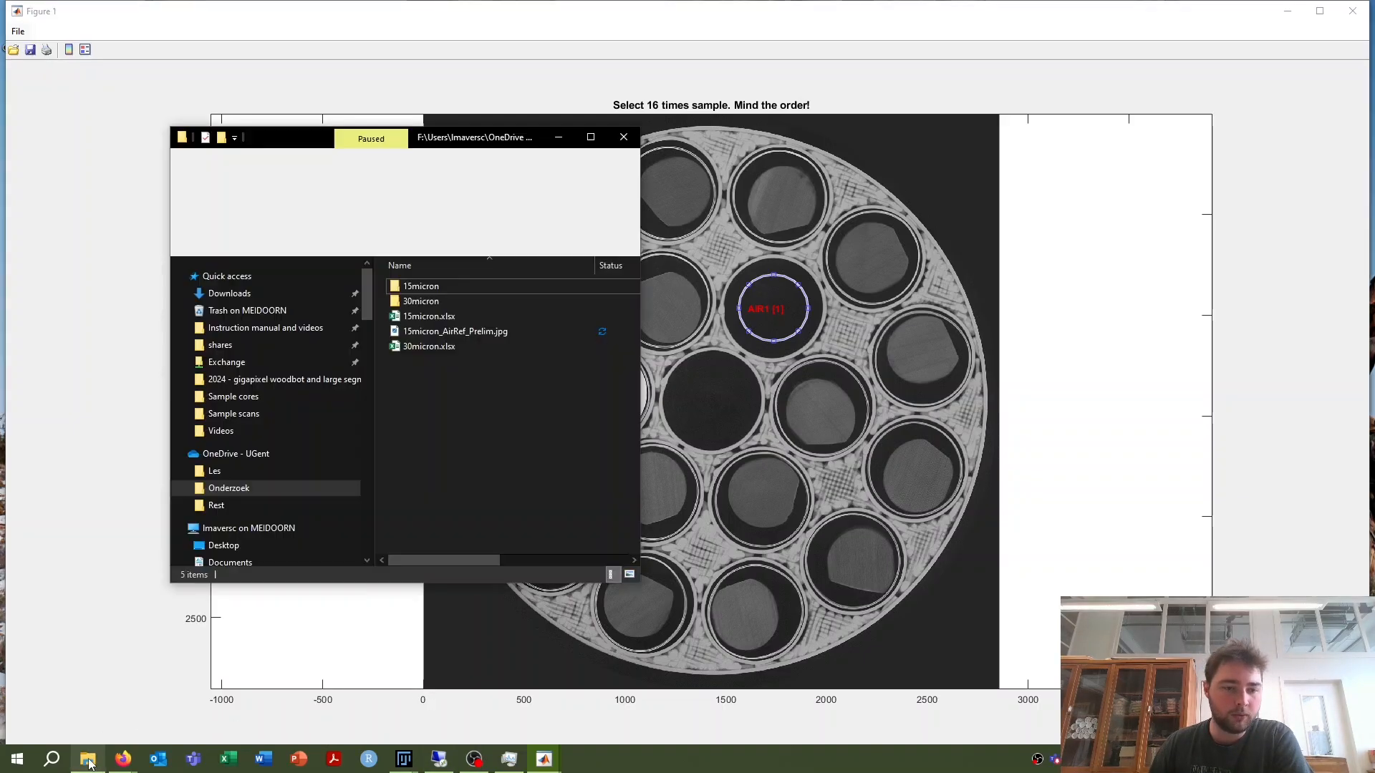
pyautogui.click(439, 319)
pyautogui.doubleClick(438, 319)
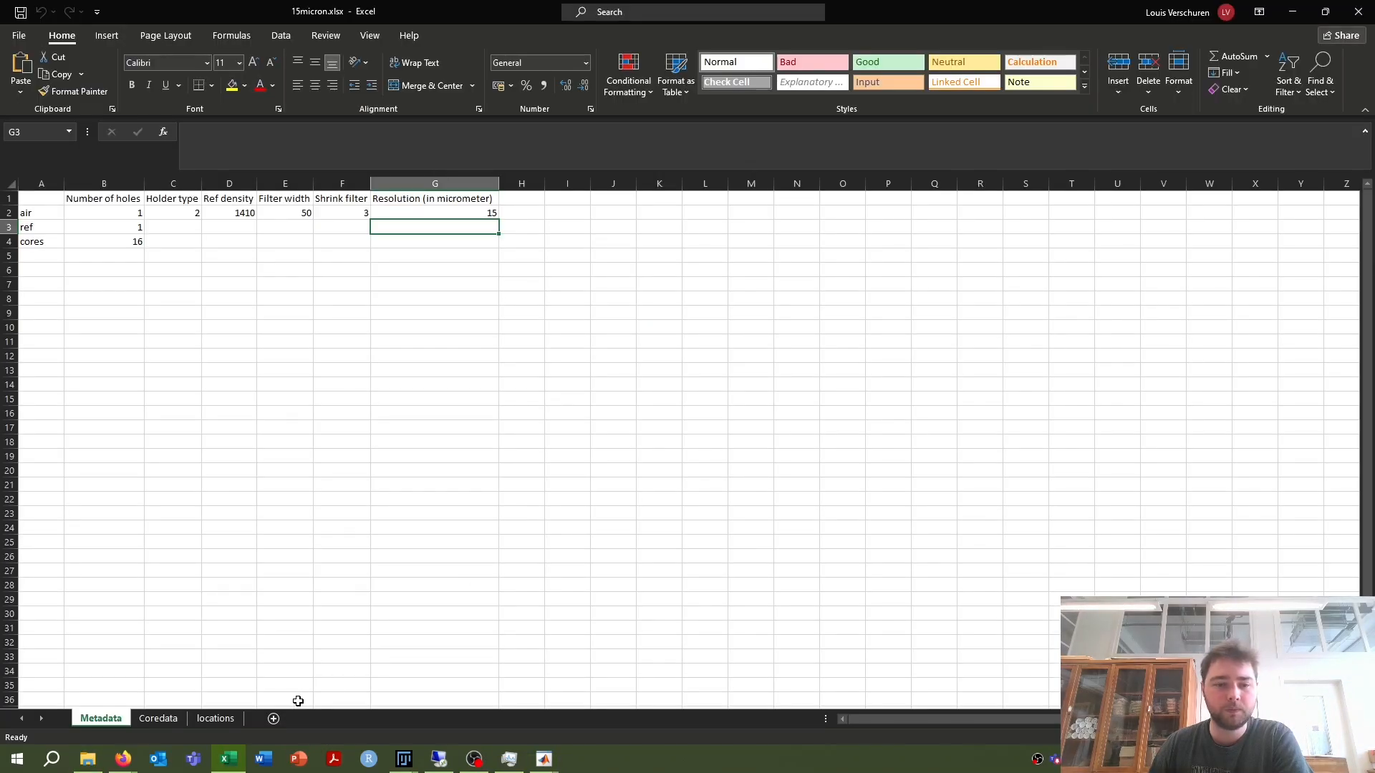
pyautogui.click(217, 718)
pyautogui.click(174, 315)
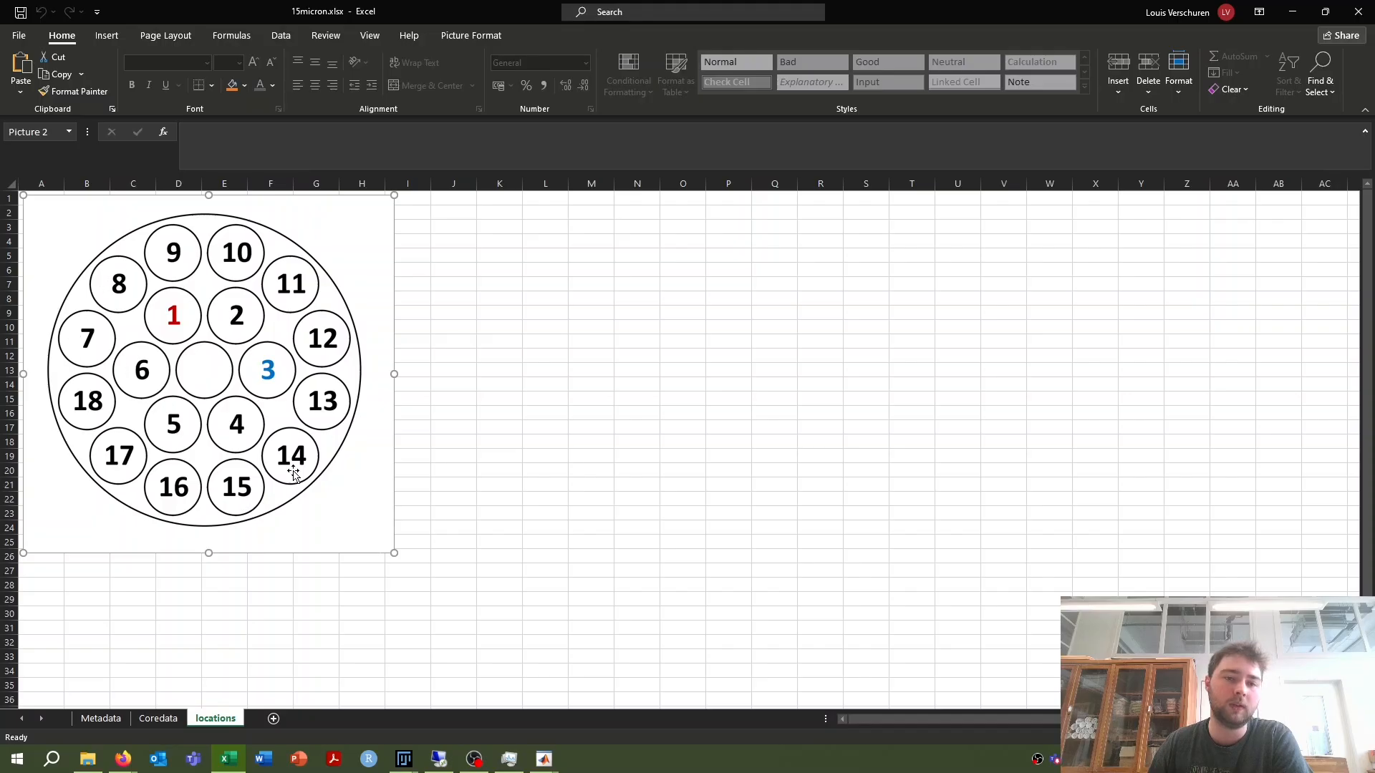
pyautogui.click(1292, 12)
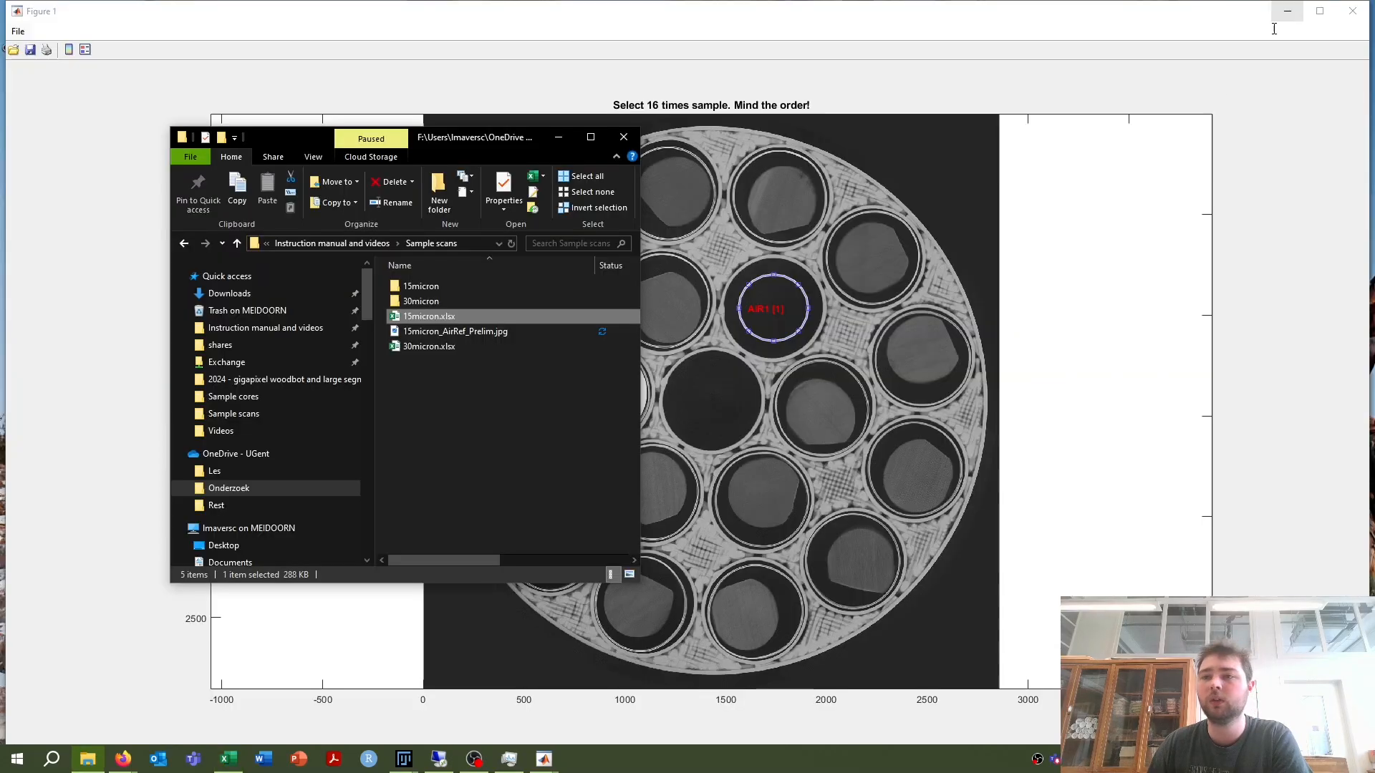
pyautogui.click(864, 17)
# Step: Outline the first core, in the upper-left hole of the inner ring, with a closely fitting ellipse and accept it
pyautogui.moveTo(631, 273); pyautogui.dragTo(702, 345)
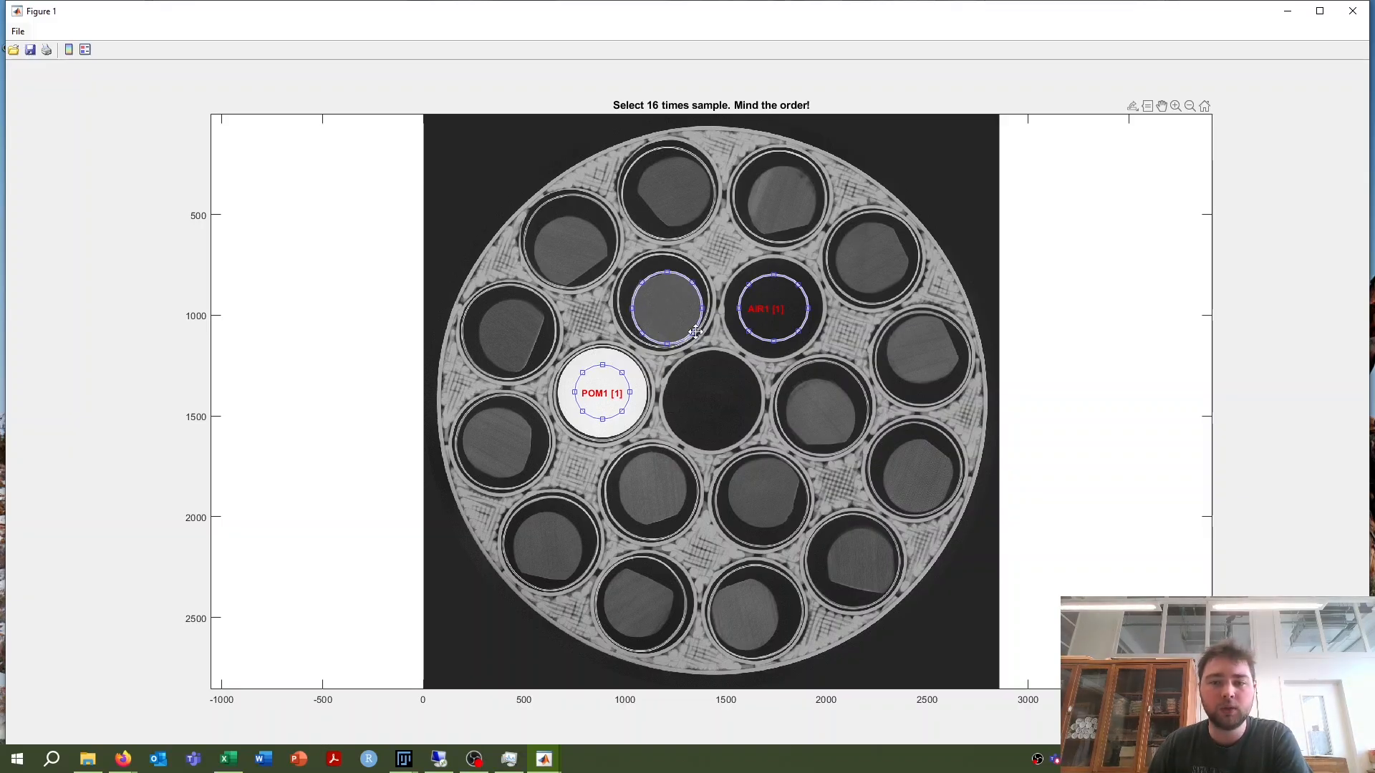
pyautogui.moveTo(694, 335); pyautogui.dragTo(710, 358)
pyautogui.moveTo(654, 313)
pyautogui.mouseDown()
pyautogui.moveTo(692, 335)
pyautogui.moveTo(653, 300)
pyautogui.moveTo(643, 334)
pyautogui.moveTo(665, 308)
pyautogui.mouseUp()
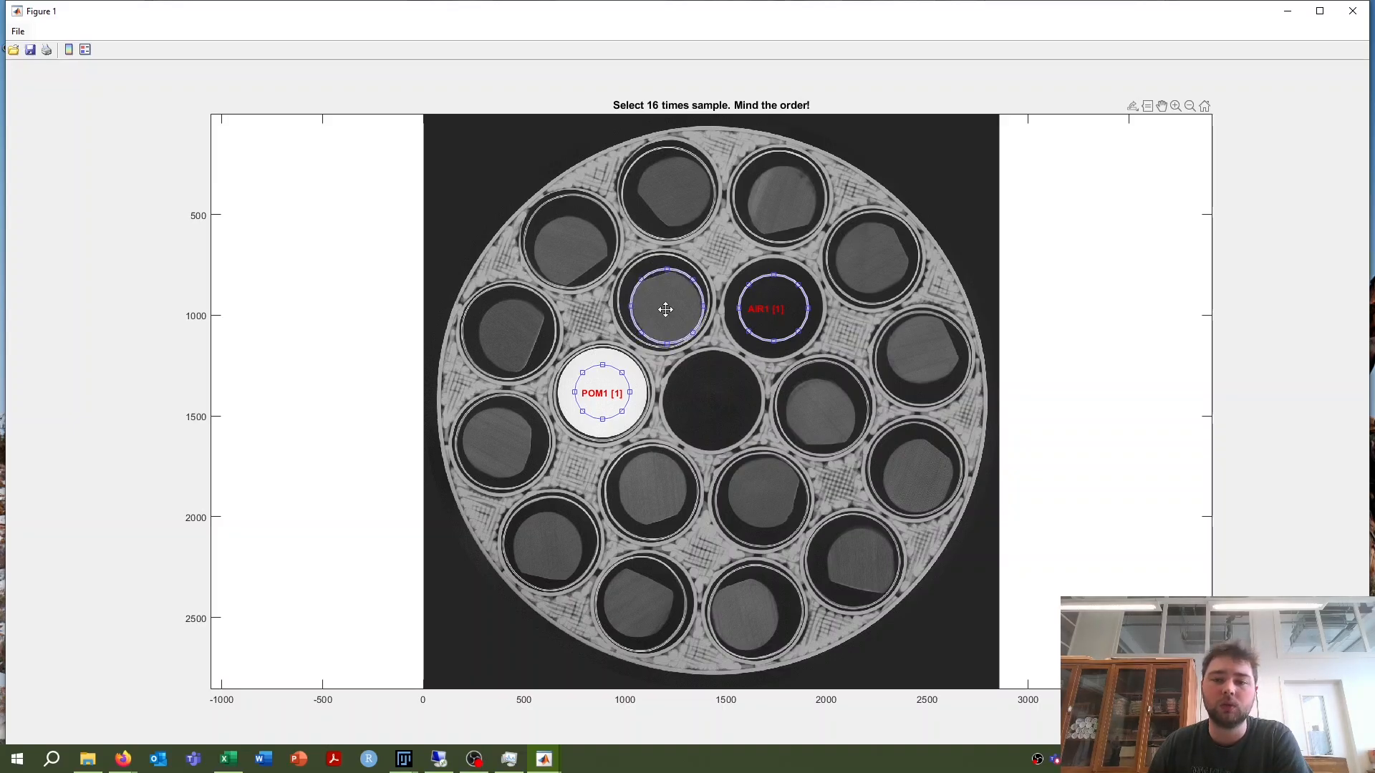
pyautogui.doubleClick(665, 309)
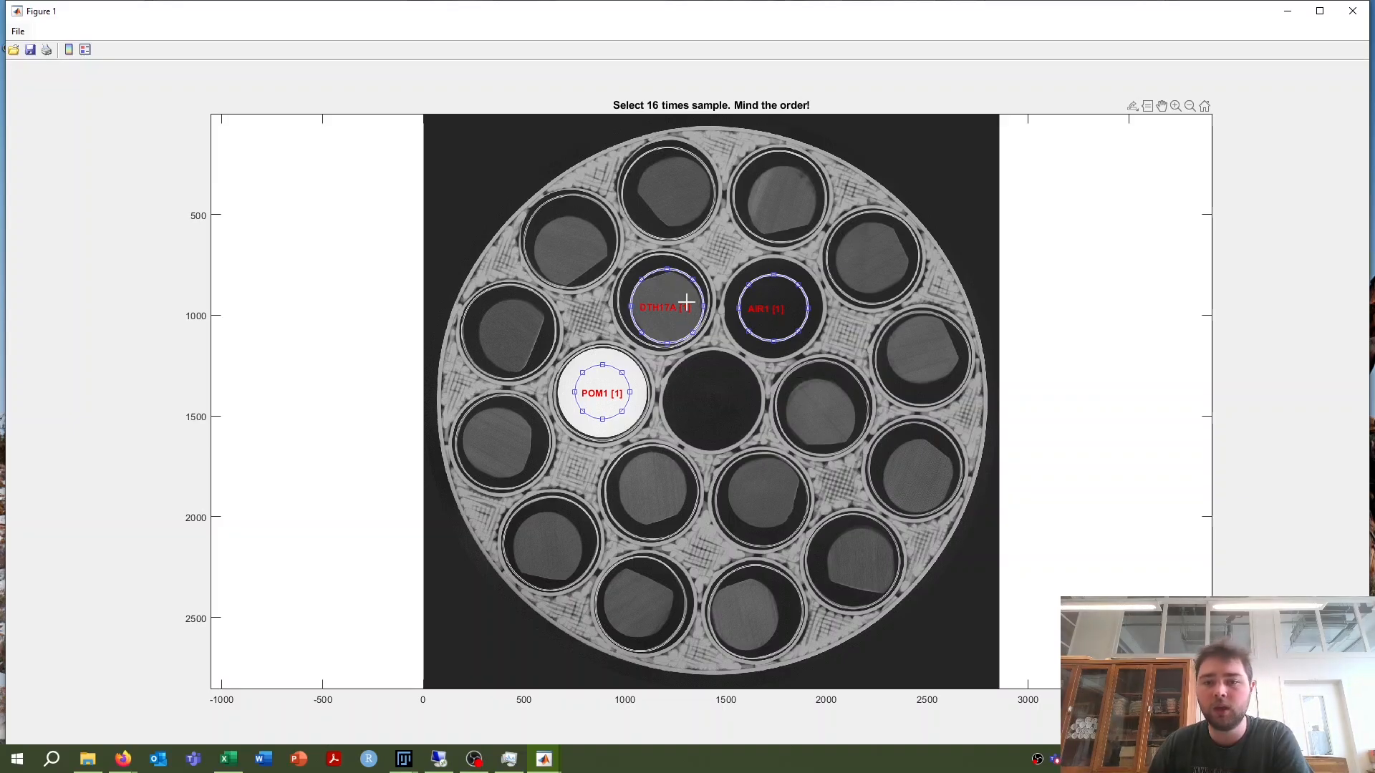
# Step: Outline the remaining 15 cores with fitting ellipses in the order of the numbered holder locations, accepting each one
pyautogui.moveTo(787, 382)
pyautogui.mouseDown()
pyautogui.moveTo(858, 449)
pyautogui.moveTo(829, 425)
pyautogui.mouseUp()
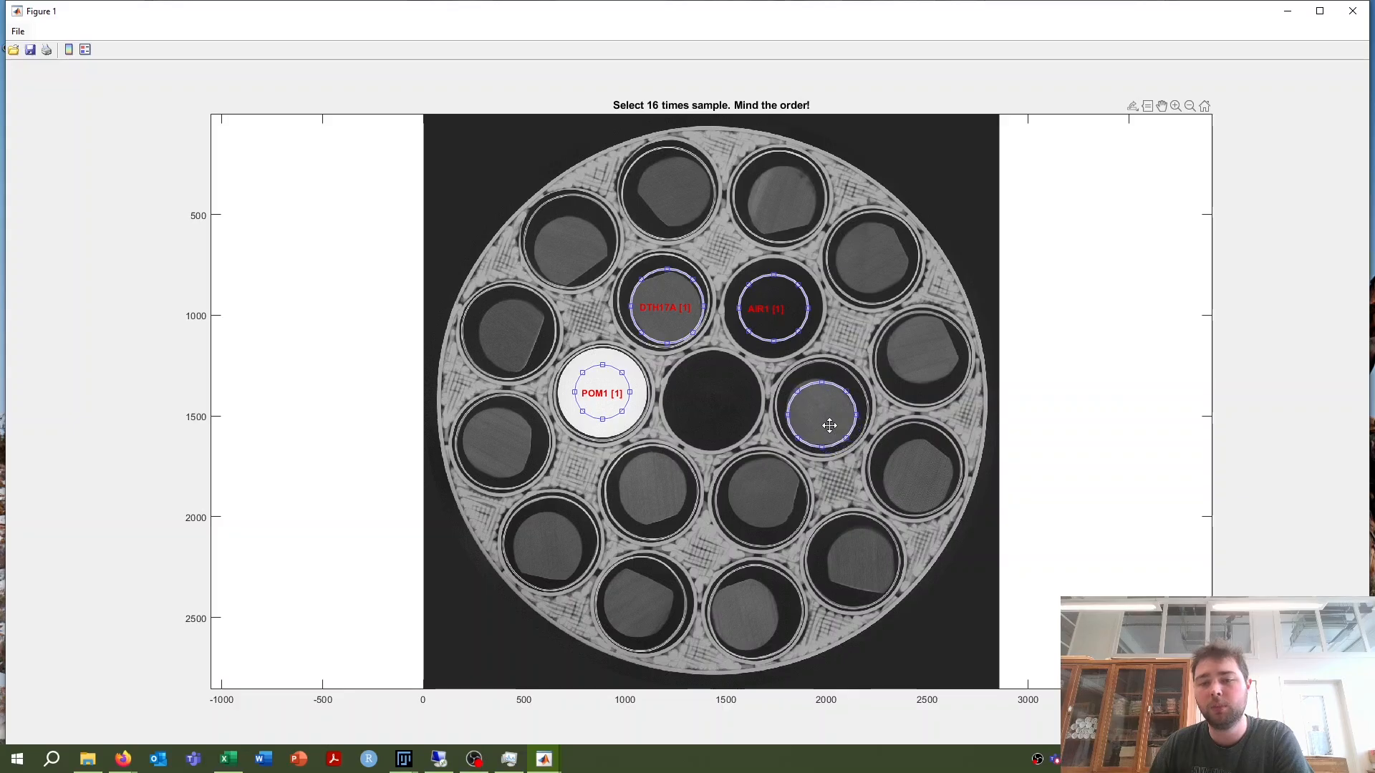
pyautogui.doubleClick(824, 418)
pyautogui.moveTo(731, 466); pyautogui.dragTo(776, 485)
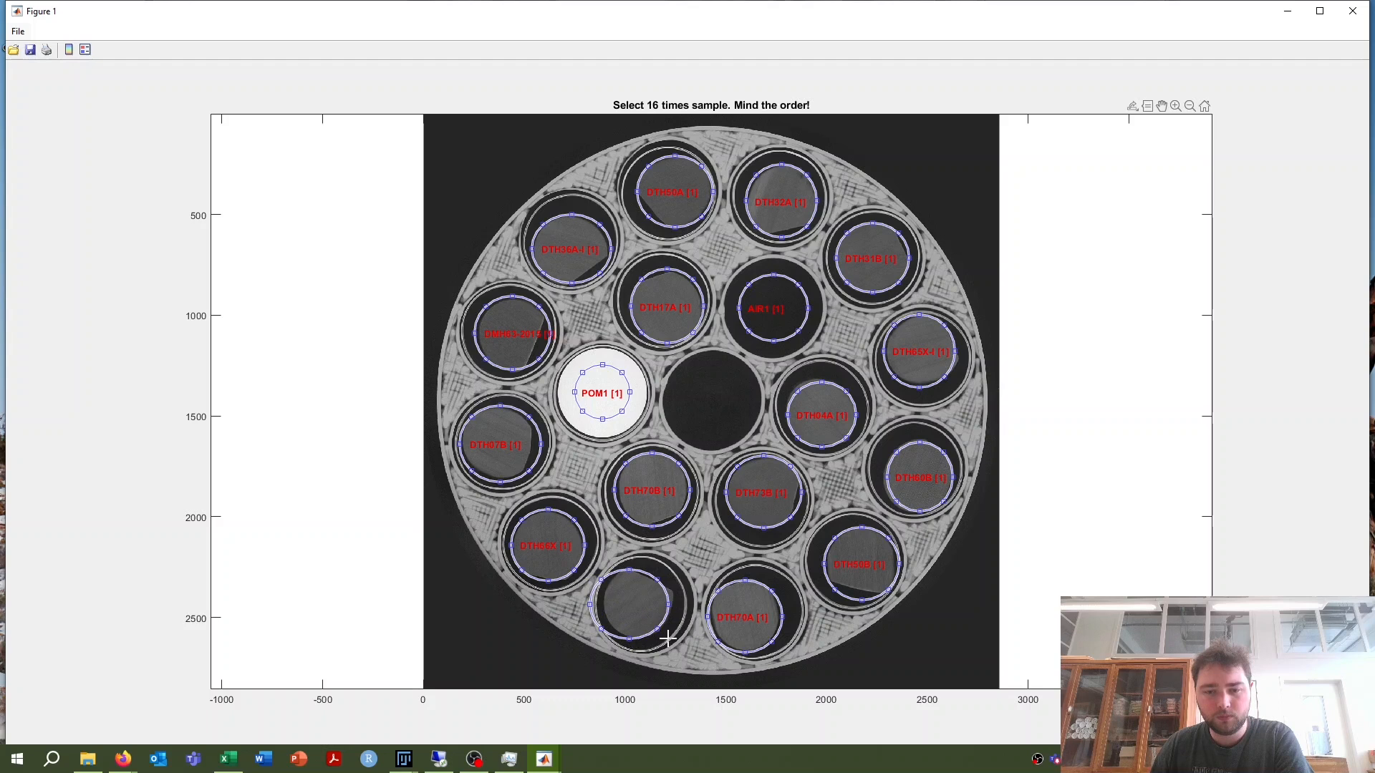
pyautogui.moveTo(630, 605); pyautogui.dragTo(635, 596)
pyautogui.doubleClick(638, 597)
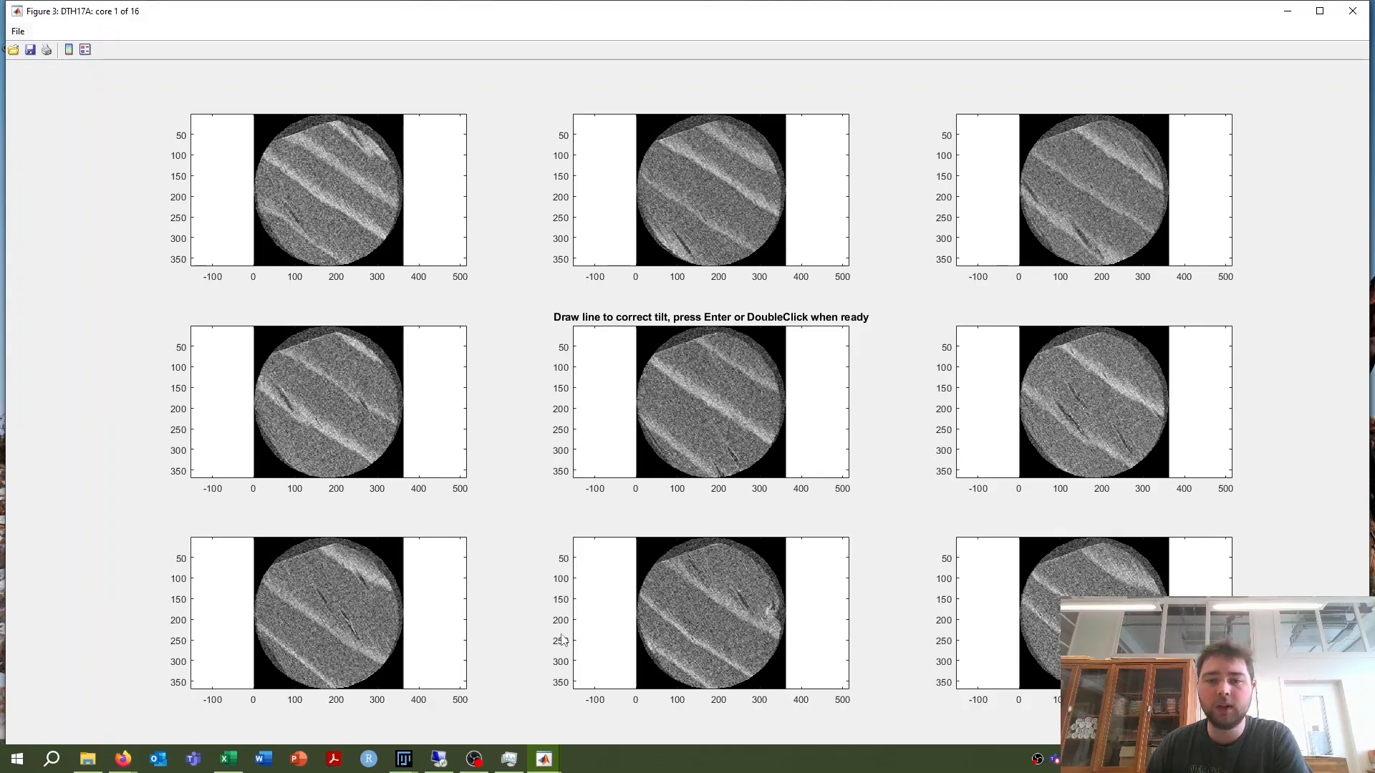
# Step: Draw the tilt correction line on the middle slice of core DTH17A from about (100, 75) to (250, 320) and accept it
pyautogui.moveTo(682, 360)
pyautogui.mouseDown()
pyautogui.moveTo(711, 427)
pyautogui.moveTo(746, 460)
pyautogui.mouseUp()
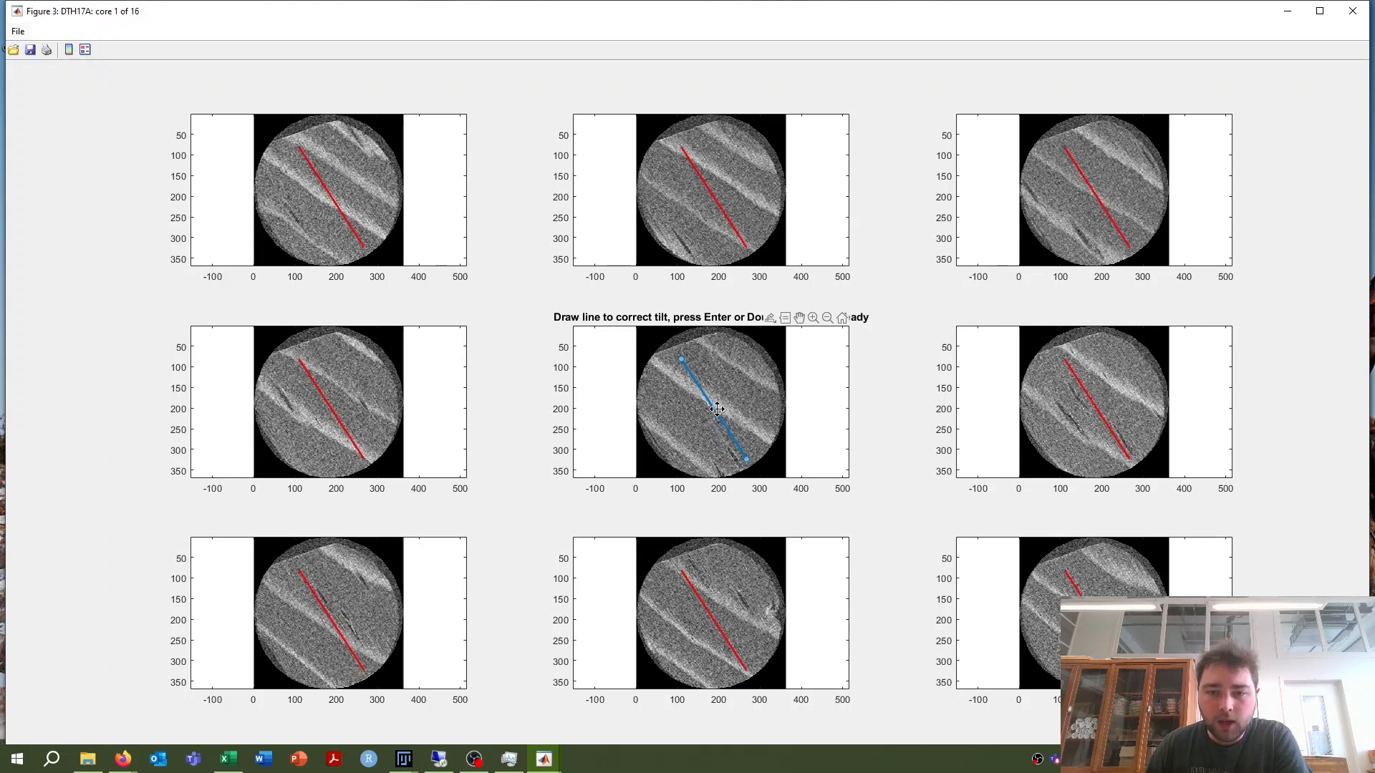
pyautogui.moveTo(715, 408); pyautogui.dragTo(711, 409)
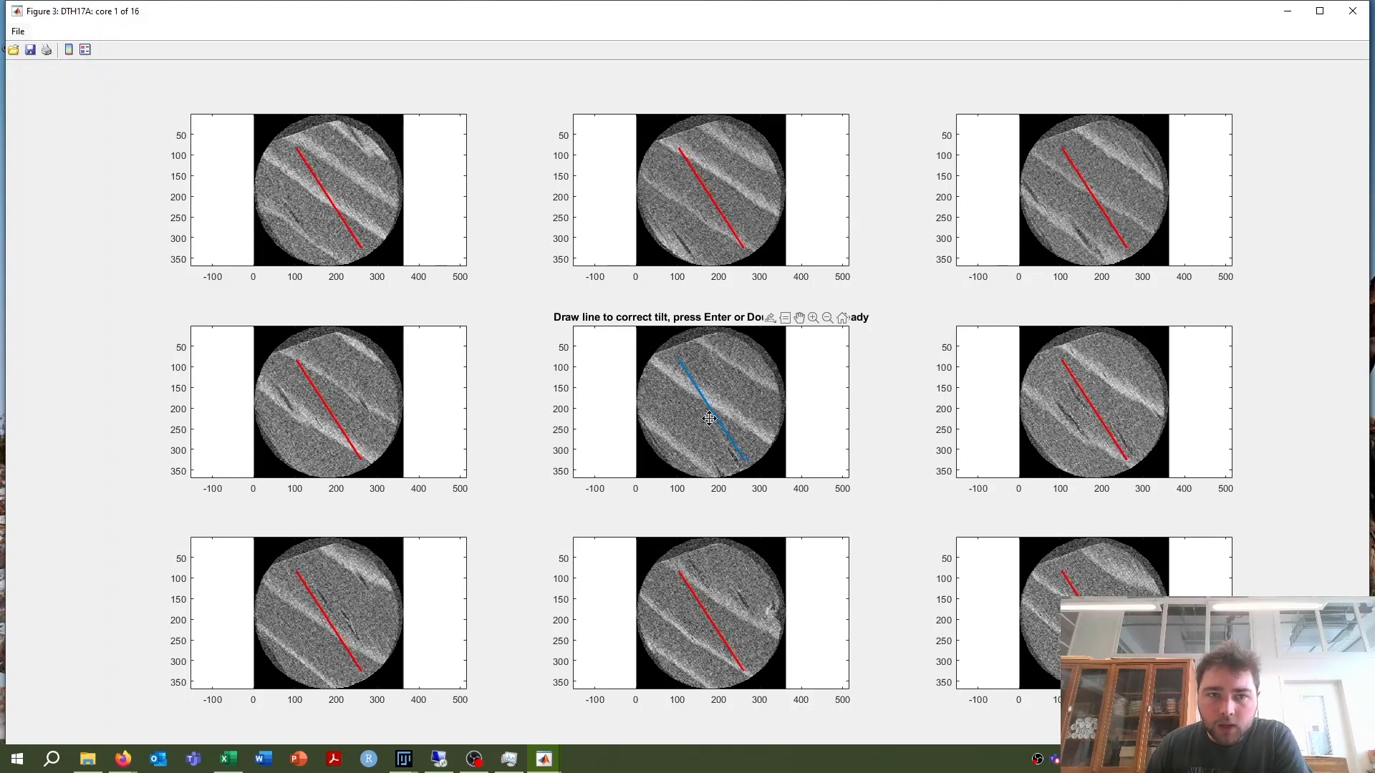
pyautogui.moveTo(743, 459); pyautogui.dragTo(738, 459)
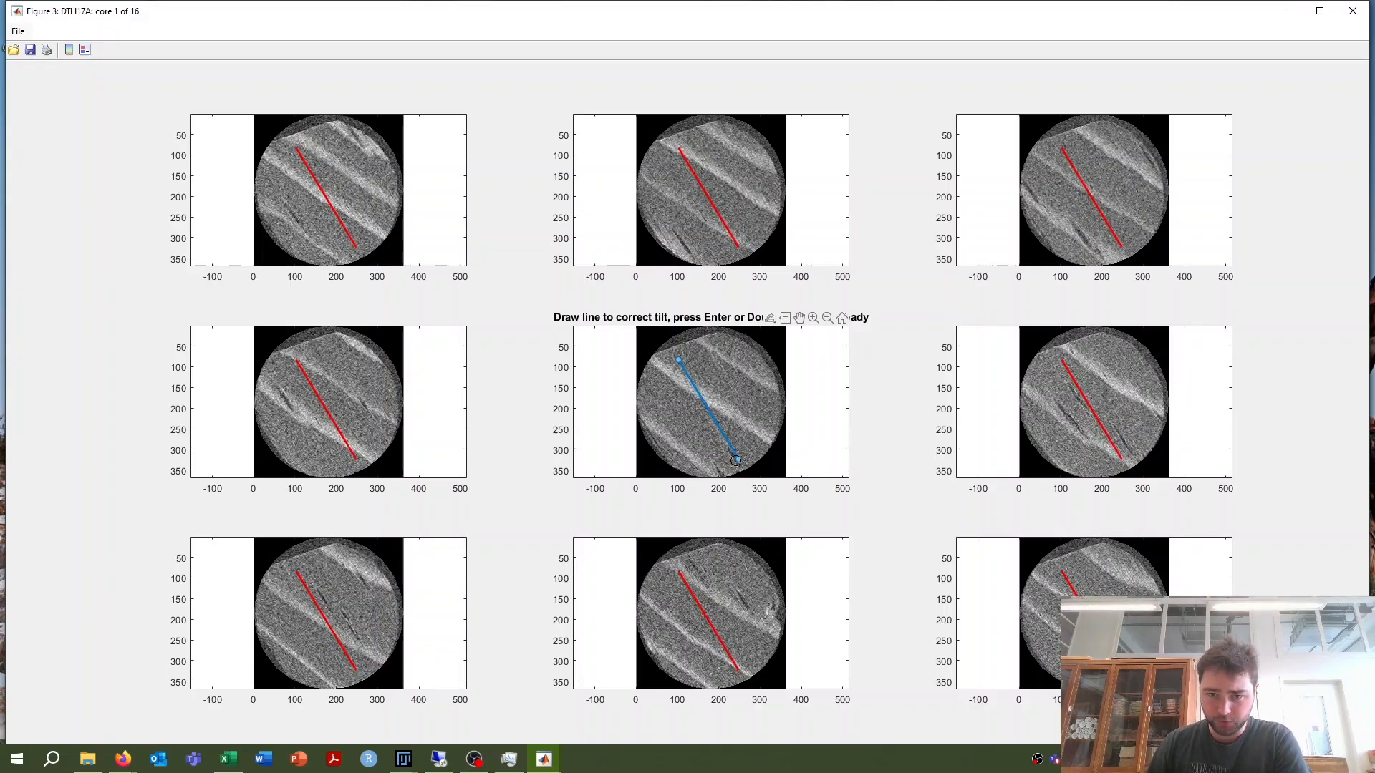
pyautogui.moveTo(737, 460); pyautogui.dragTo(740, 457)
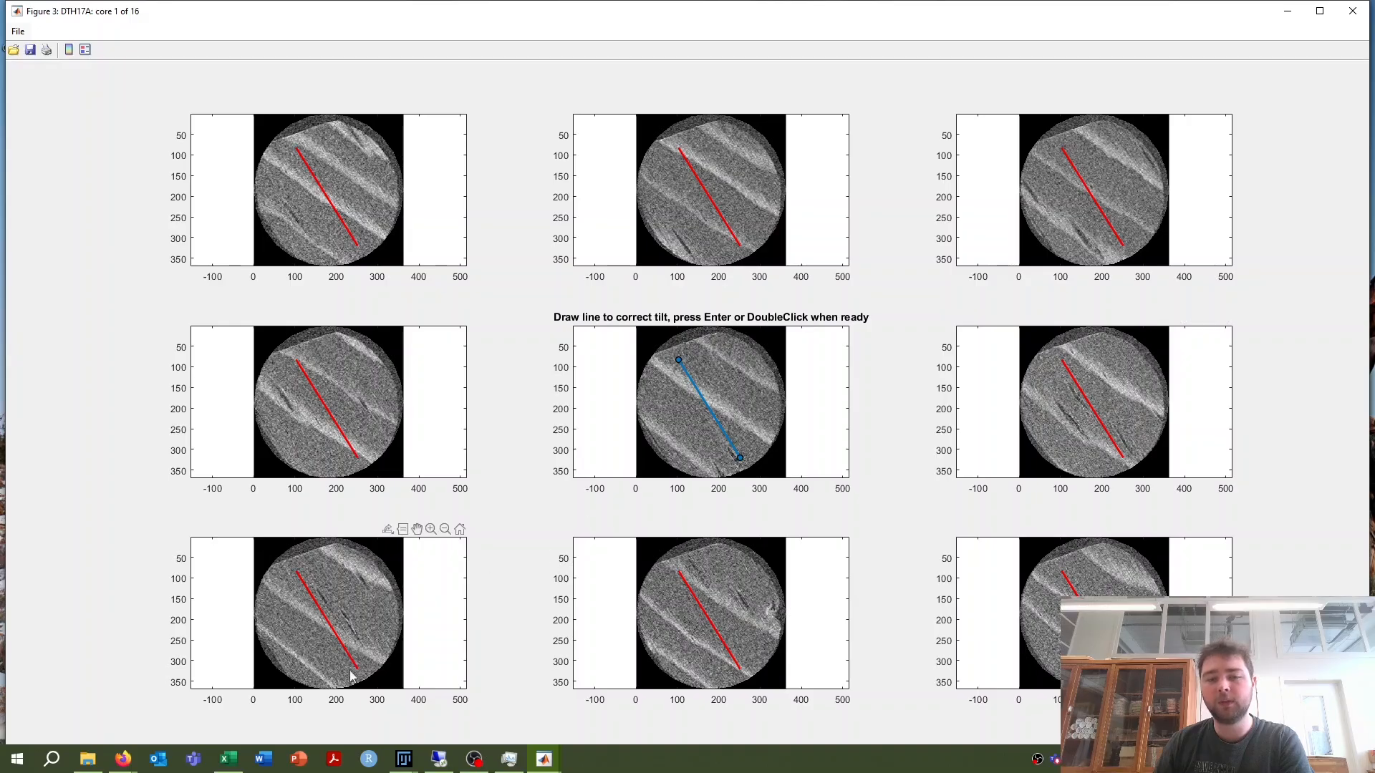
pyautogui.moveTo(387, 530)
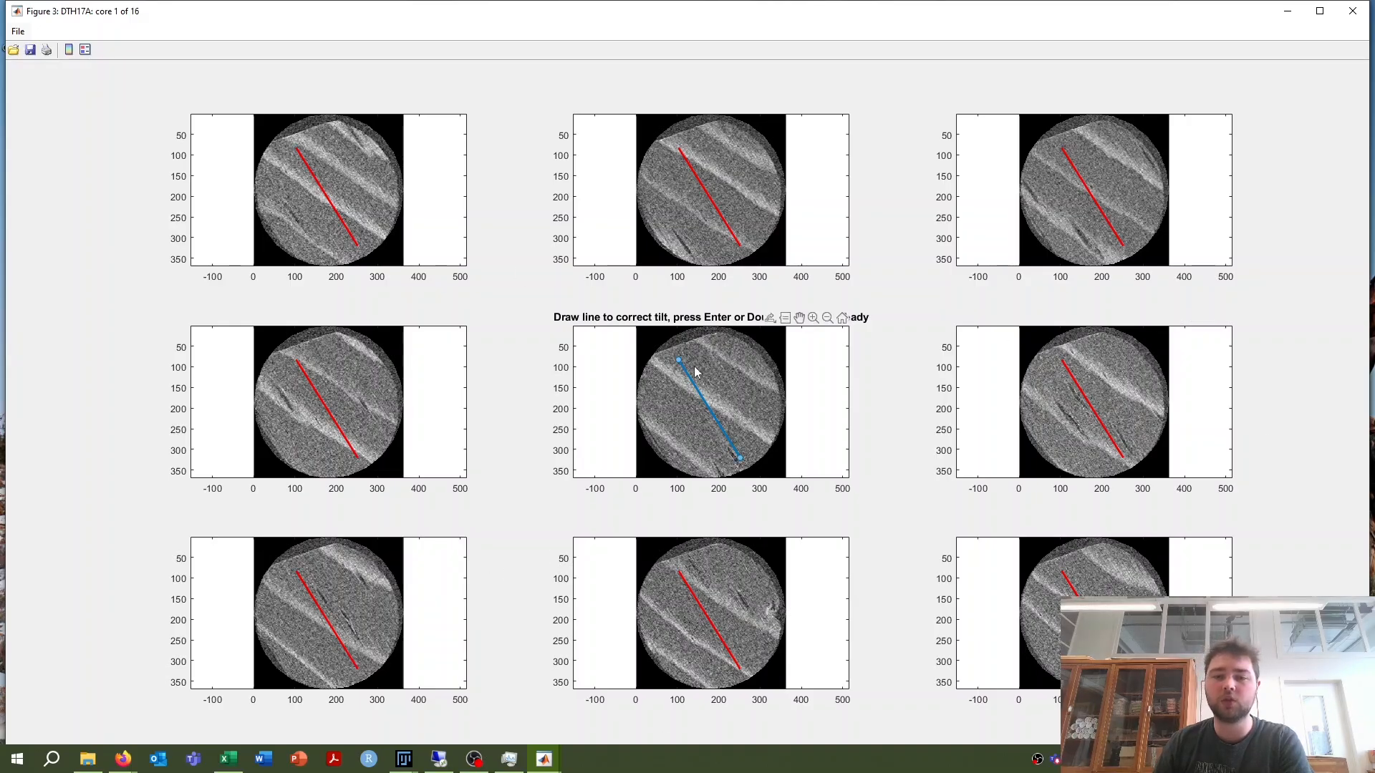
pyautogui.moveTo(679, 357); pyautogui.dragTo(681, 354)
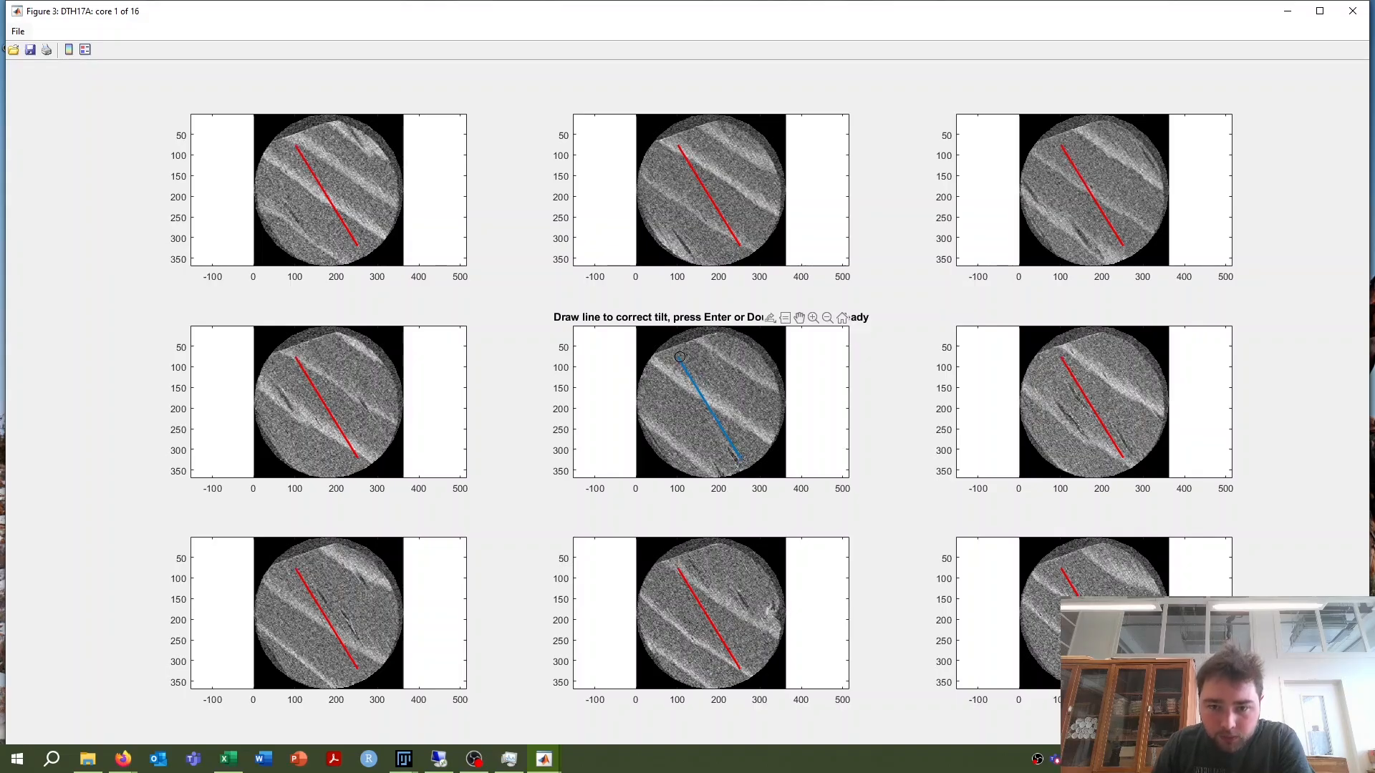
pyautogui.doubleClick(708, 401)
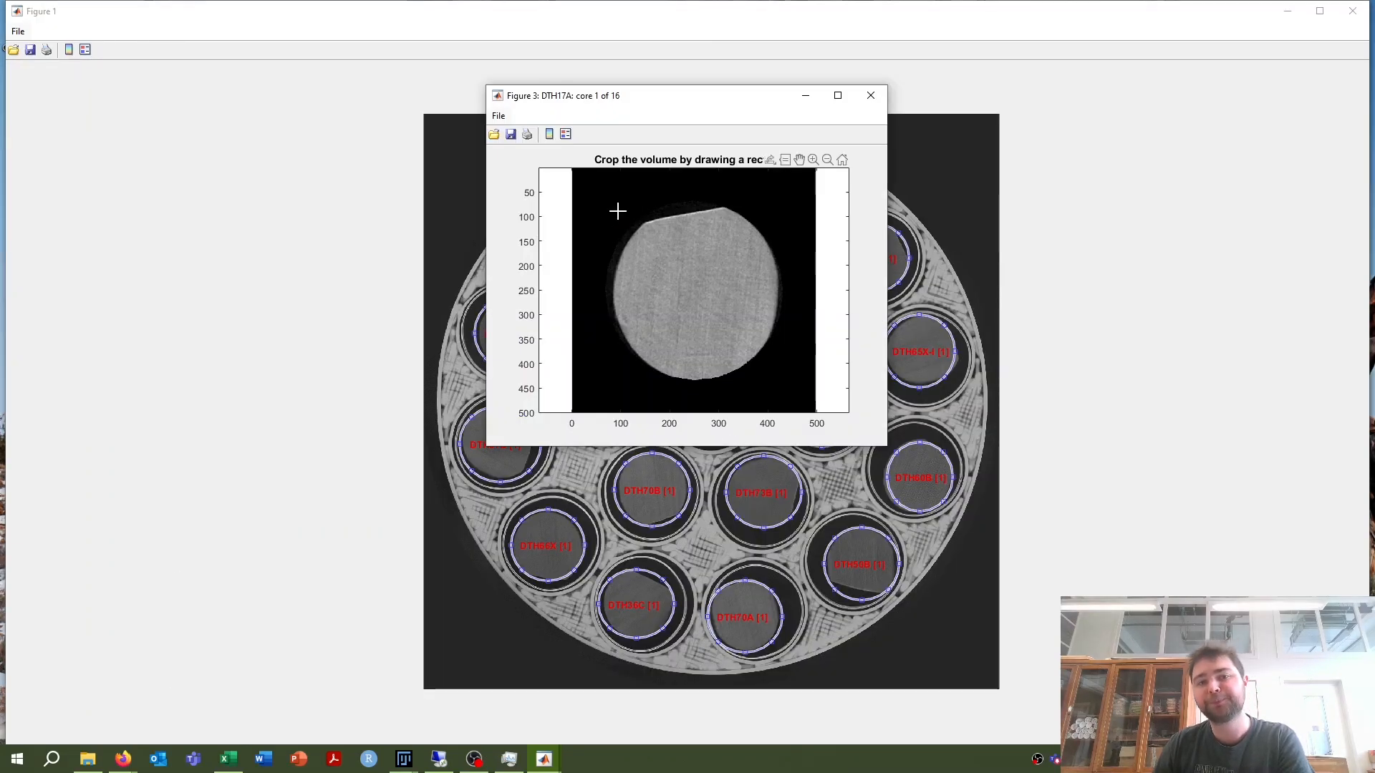
# Step: Crop core DTH17A with a rectangle inside the core outline, from about (110, 100) to (400, 410), and accept it
pyautogui.moveTo(614, 202); pyautogui.dragTo(777, 370)
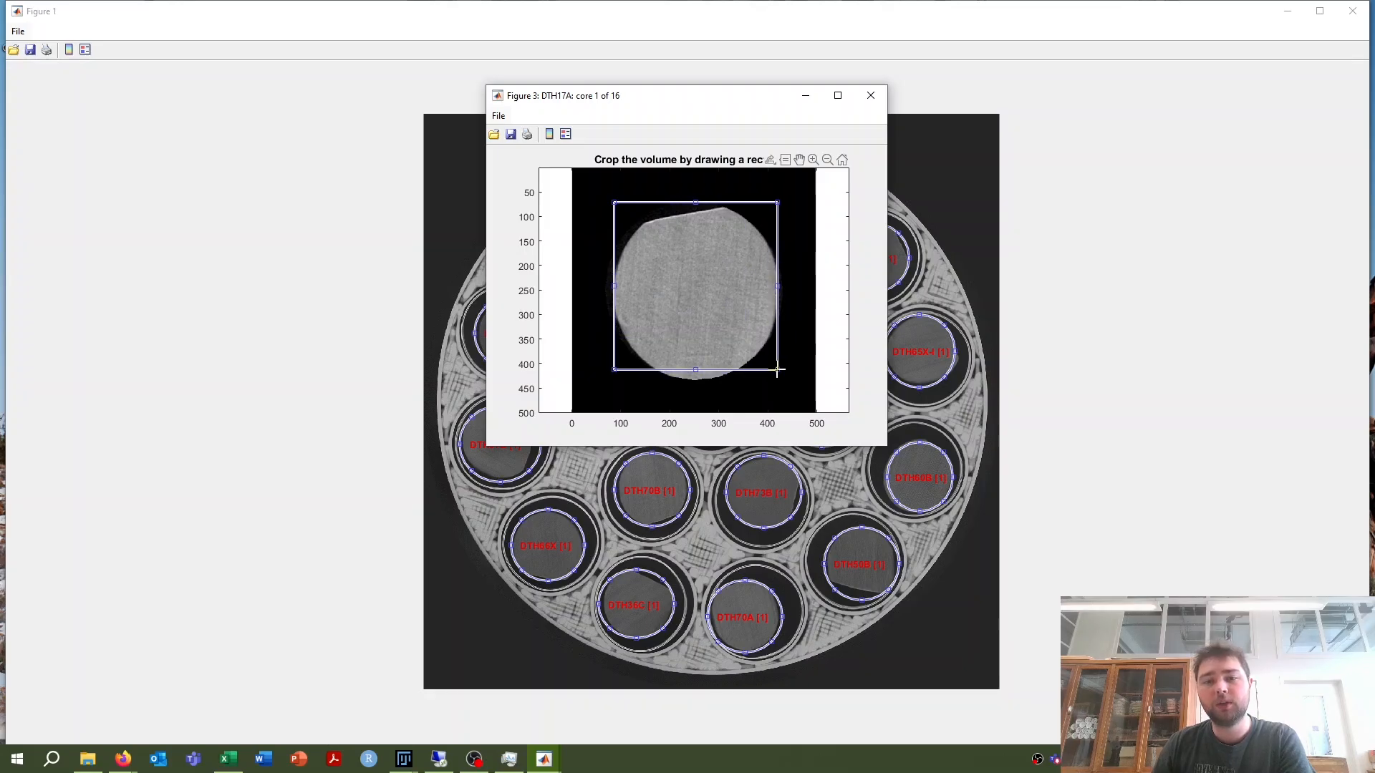
pyautogui.moveTo(695, 203); pyautogui.dragTo(696, 218)
pyautogui.moveTo(695, 370); pyautogui.dragTo(696, 370)
pyautogui.moveTo(613, 297); pyautogui.dragTo(624, 298)
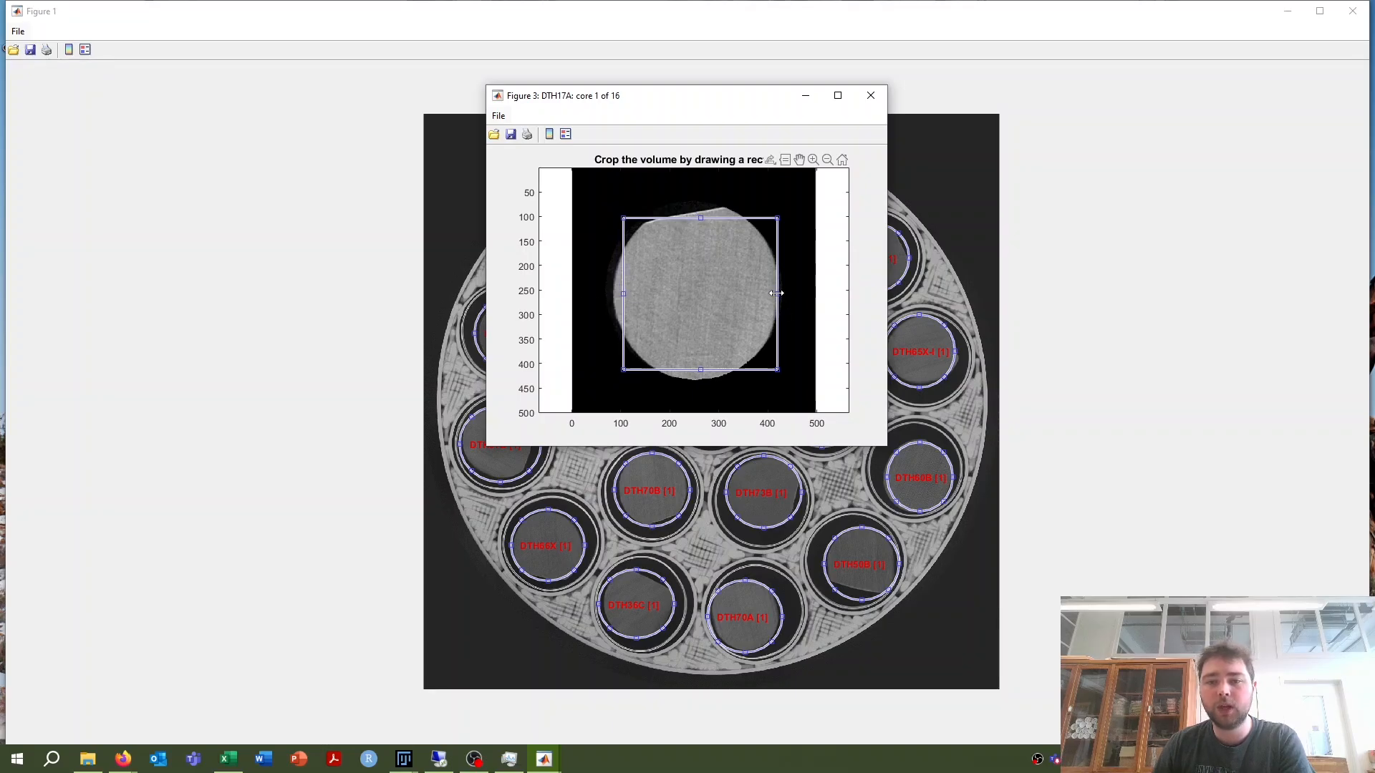
pyautogui.moveTo(776, 294); pyautogui.dragTo(762, 294)
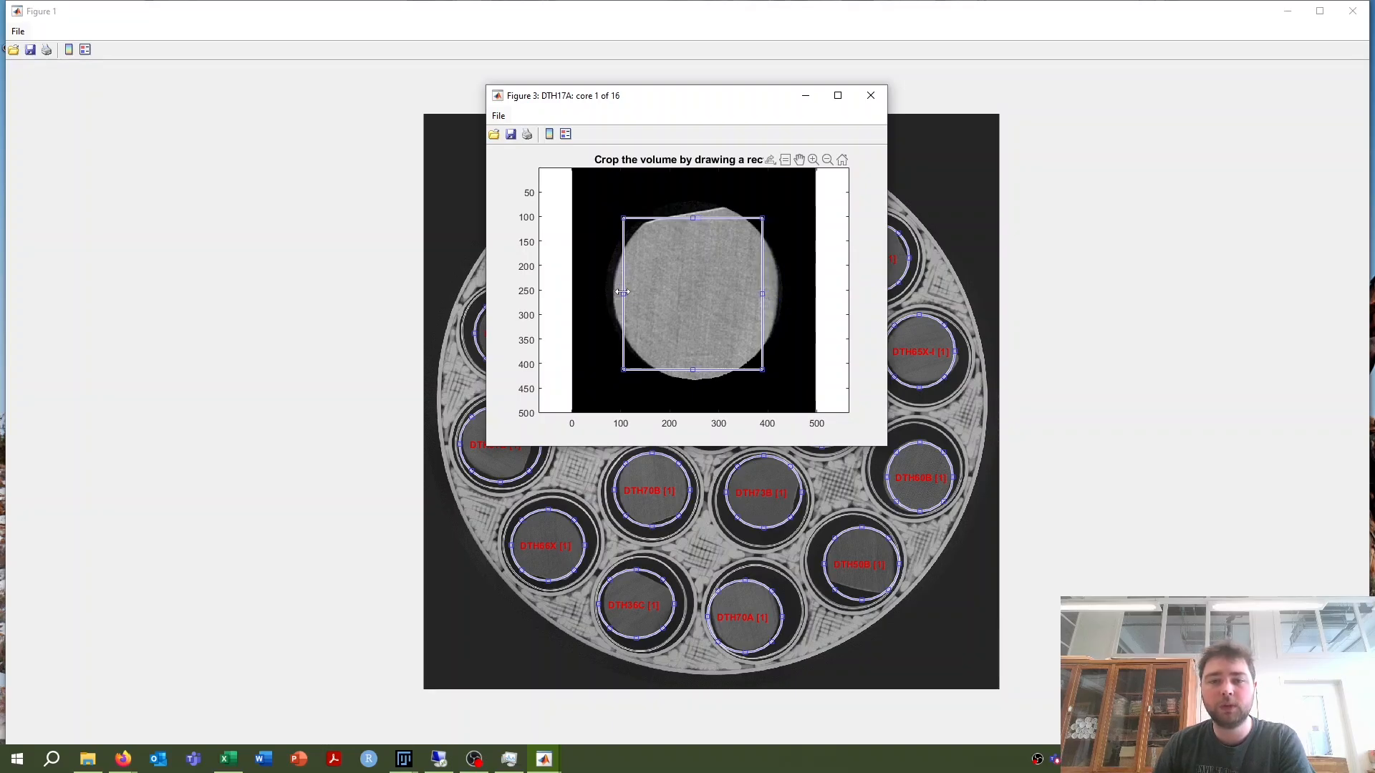
pyautogui.moveTo(622, 292); pyautogui.dragTo(625, 293)
pyautogui.moveTo(688, 219); pyautogui.dragTo(691, 222)
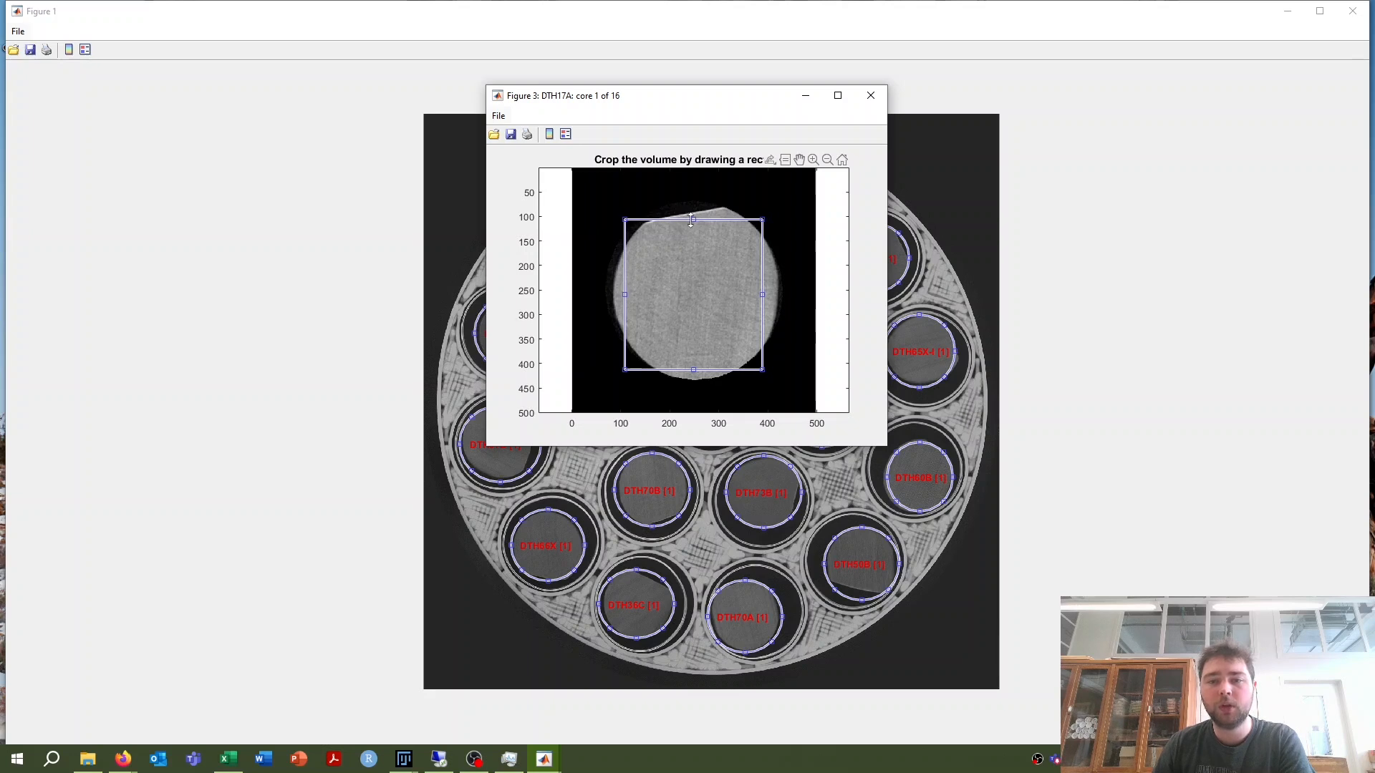
pyautogui.moveTo(689, 317); pyautogui.dragTo(691, 316)
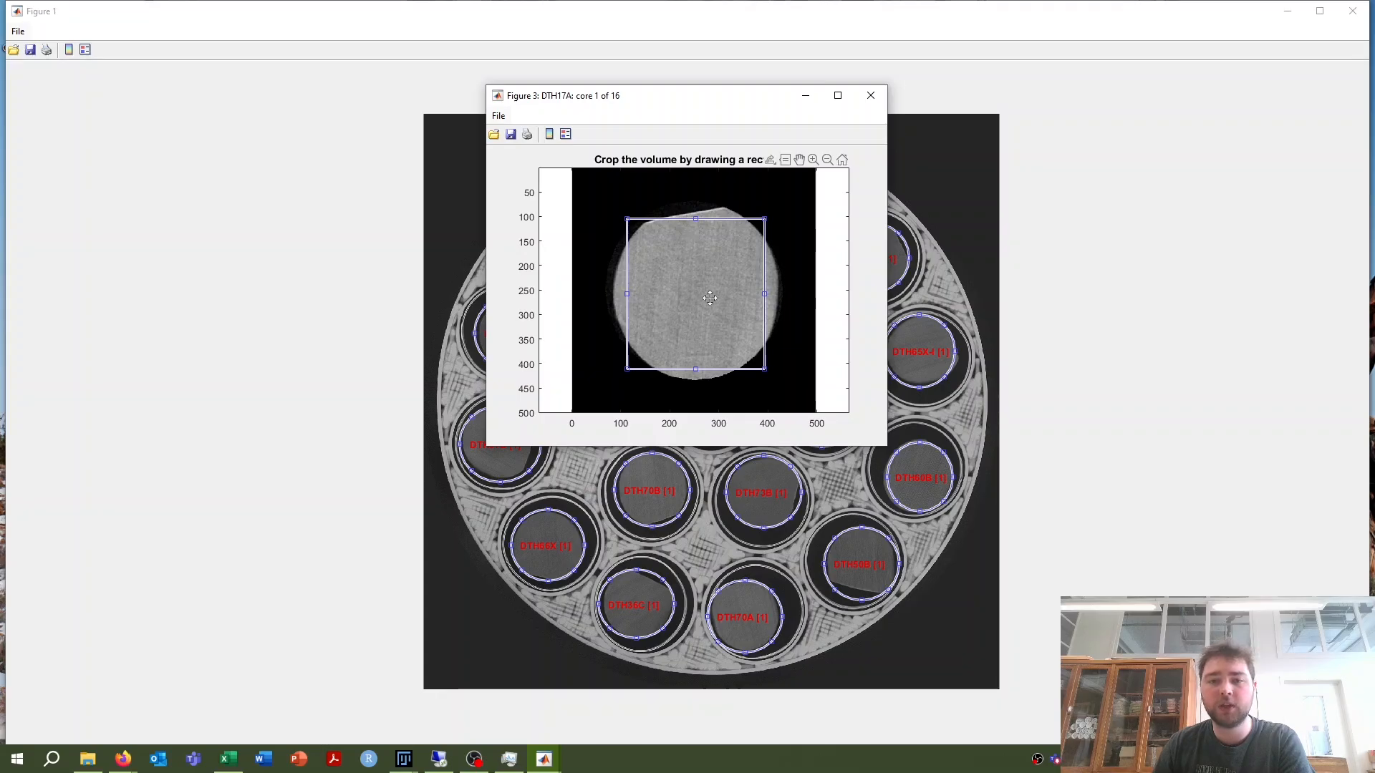
pyautogui.moveTo(692, 287); pyautogui.dragTo(692, 290)
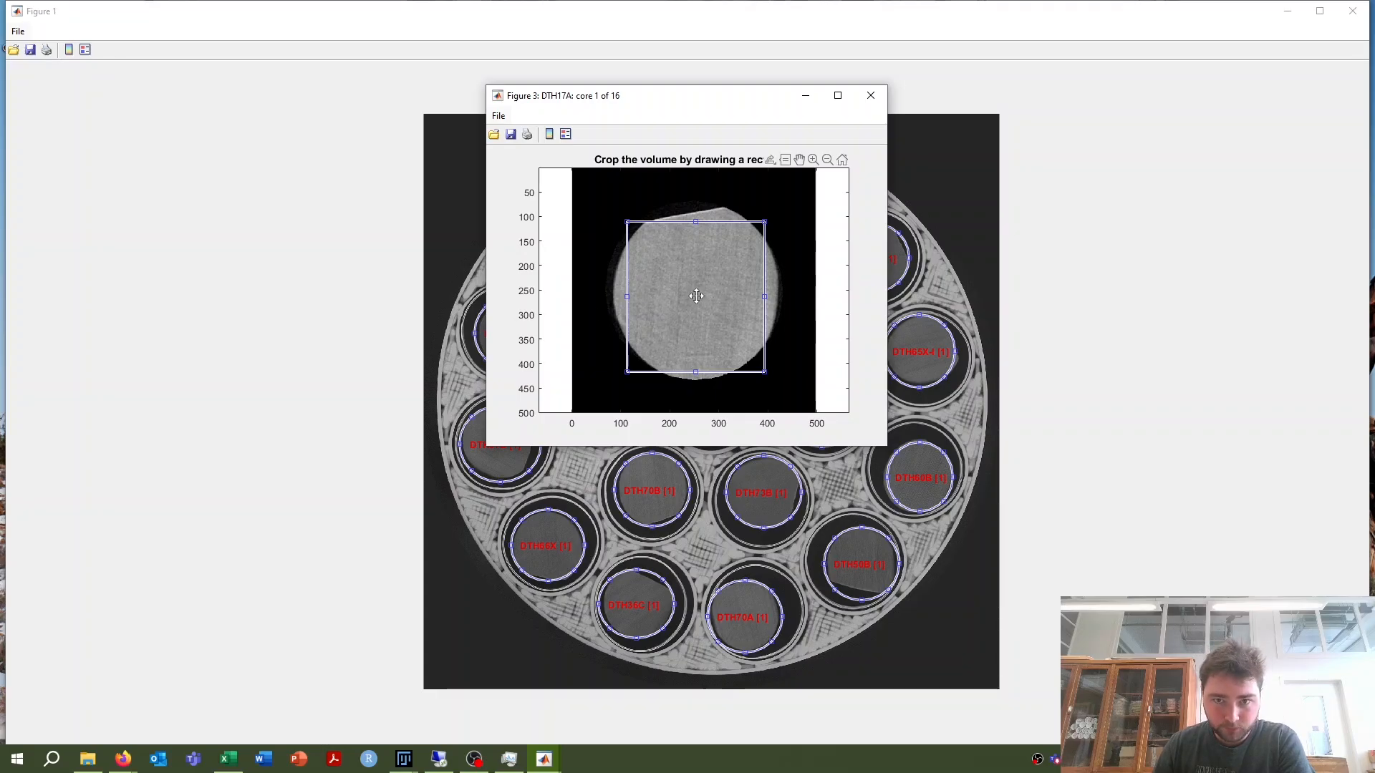
pyautogui.moveTo(697, 296); pyautogui.dragTo(695, 293)
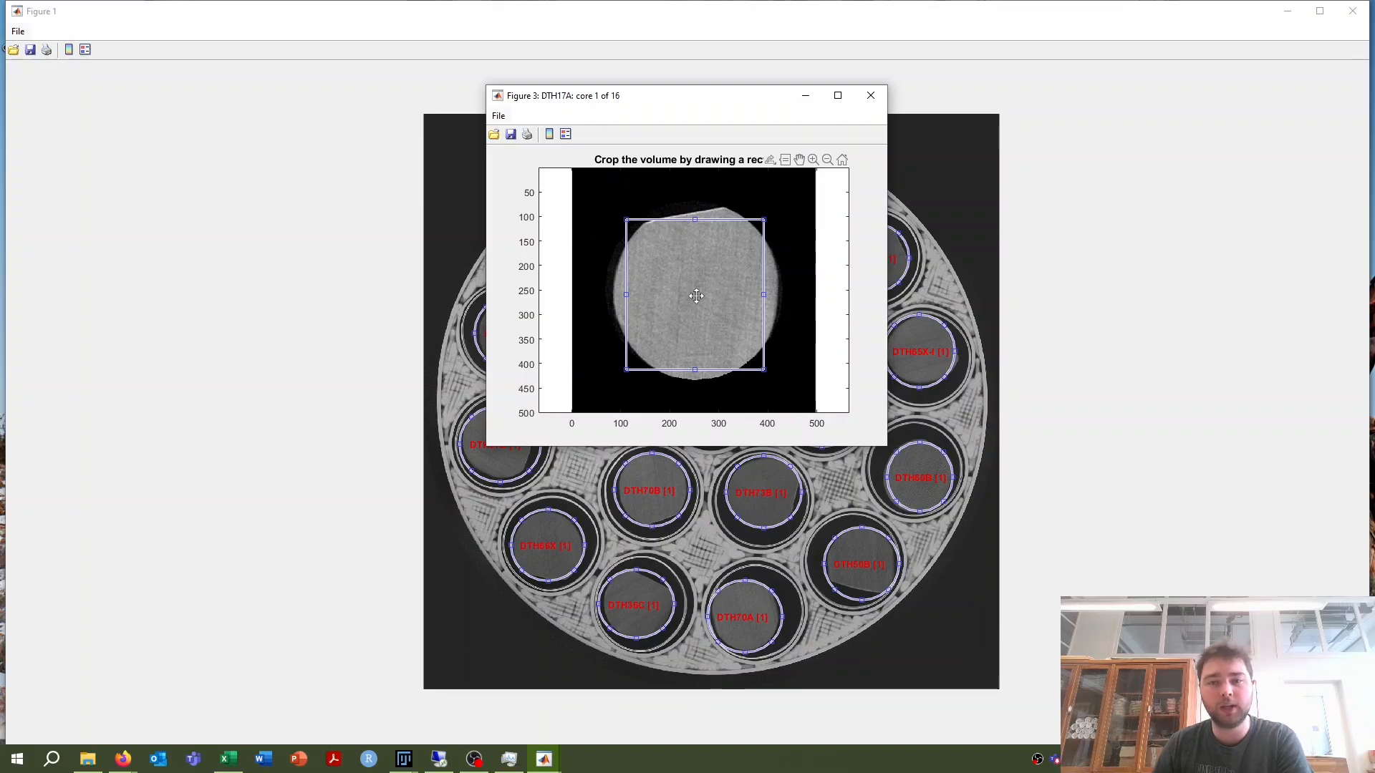
pyautogui.moveTo(696, 296); pyautogui.dragTo(767, 293)
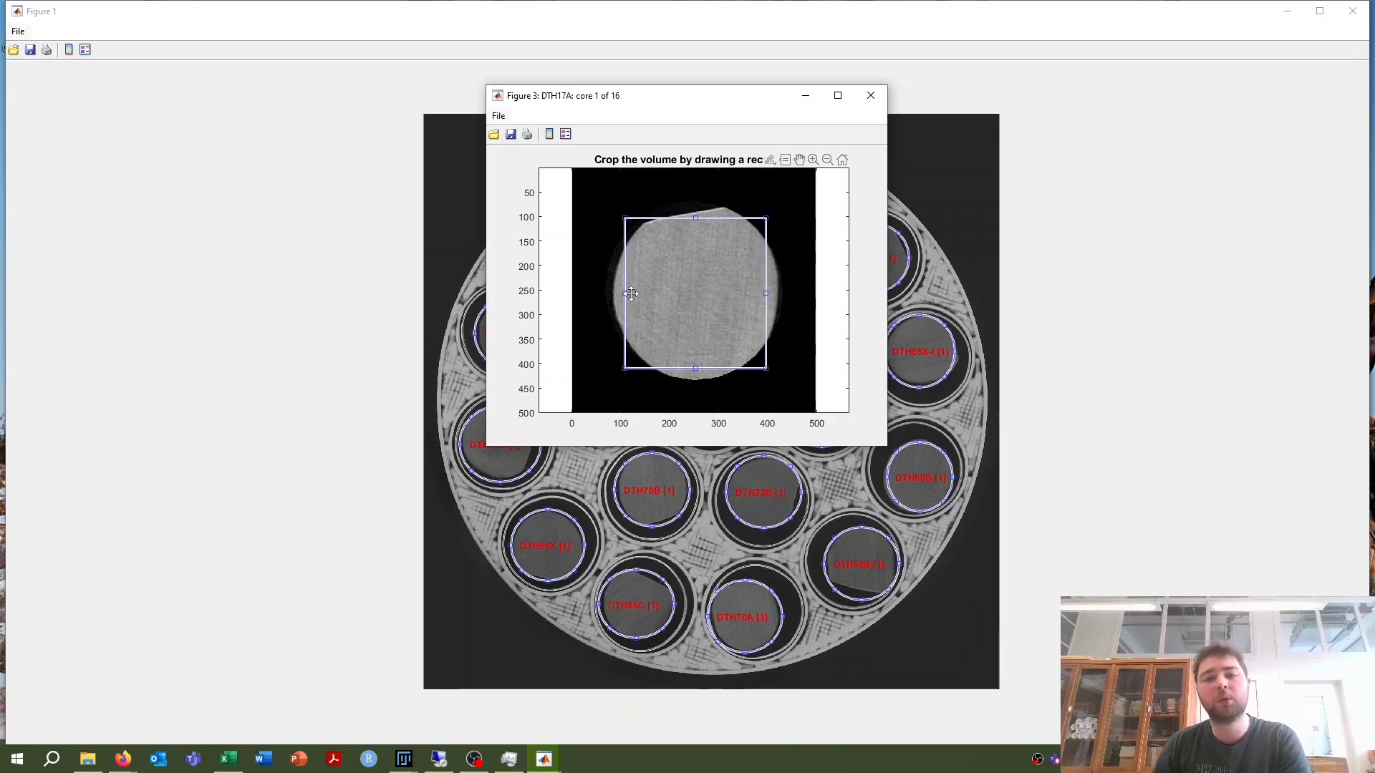
pyautogui.moveTo(667, 295); pyautogui.dragTo(664, 295)
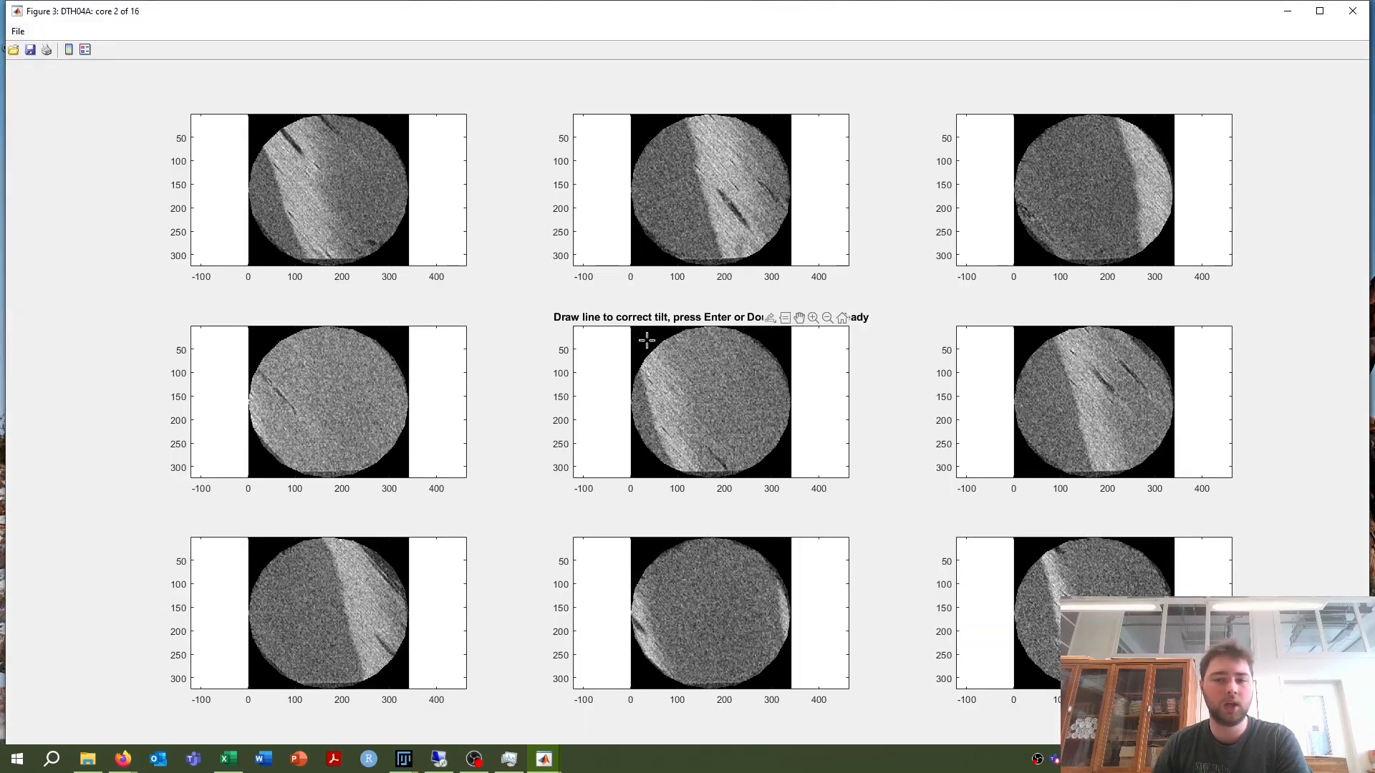
# Step: Correct the tilt of core DTH04A with a line from about (70, 50) to (240, 255) and crop it from about (110, 95) to (380, 375)
pyautogui.moveTo(665, 351); pyautogui.dragTo(743, 446)
pyautogui.doubleClick(697, 386)
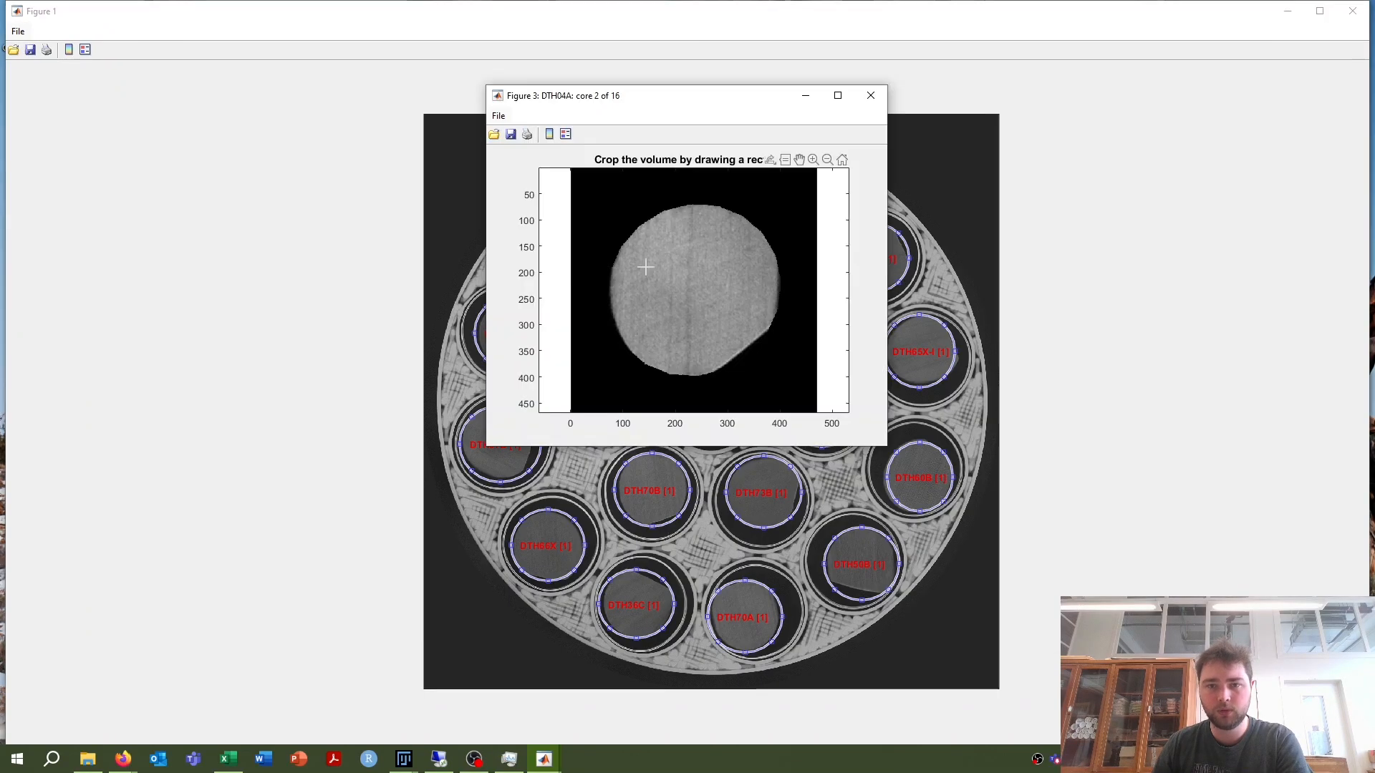
pyautogui.moveTo(627, 217)
pyautogui.mouseDown()
pyautogui.moveTo(714, 362)
pyautogui.moveTo(764, 365)
pyautogui.mouseUp()
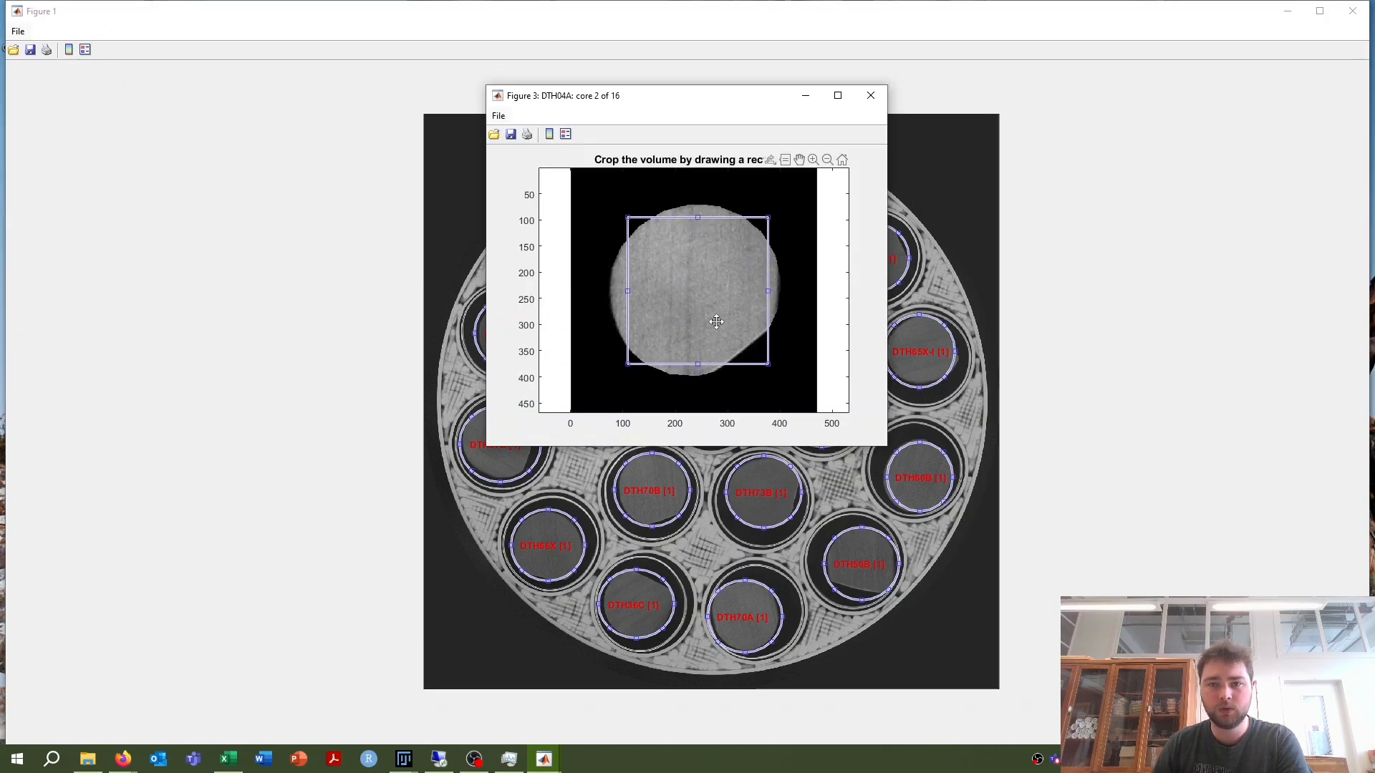
pyautogui.doubleClick(711, 322)
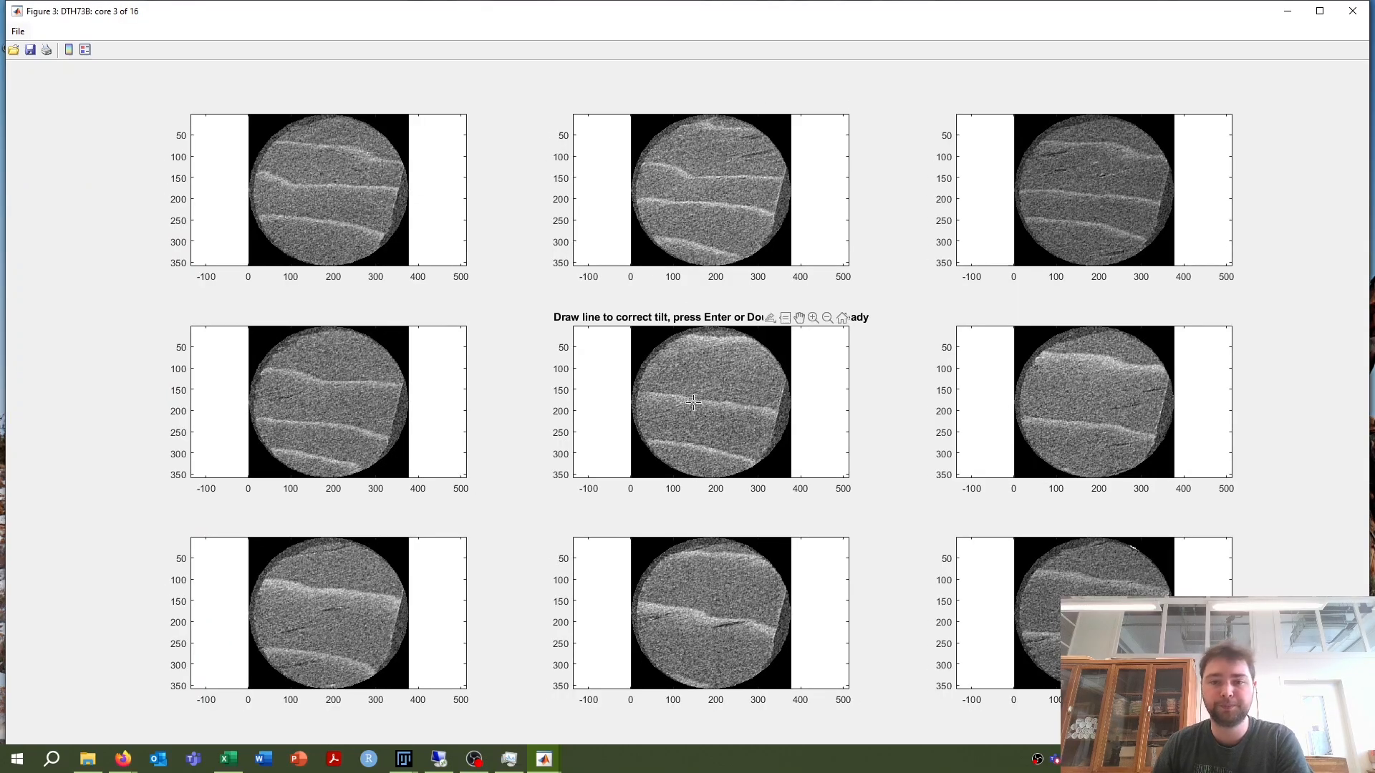
# Step: Correct the tilt of core DTH73B with a line from about (45, 215) to (305, 115) and crop it from about (90, 100) to (380, 390)
pyautogui.moveTo(650, 417); pyautogui.dragTo(760, 374)
pyautogui.doubleClick(718, 388)
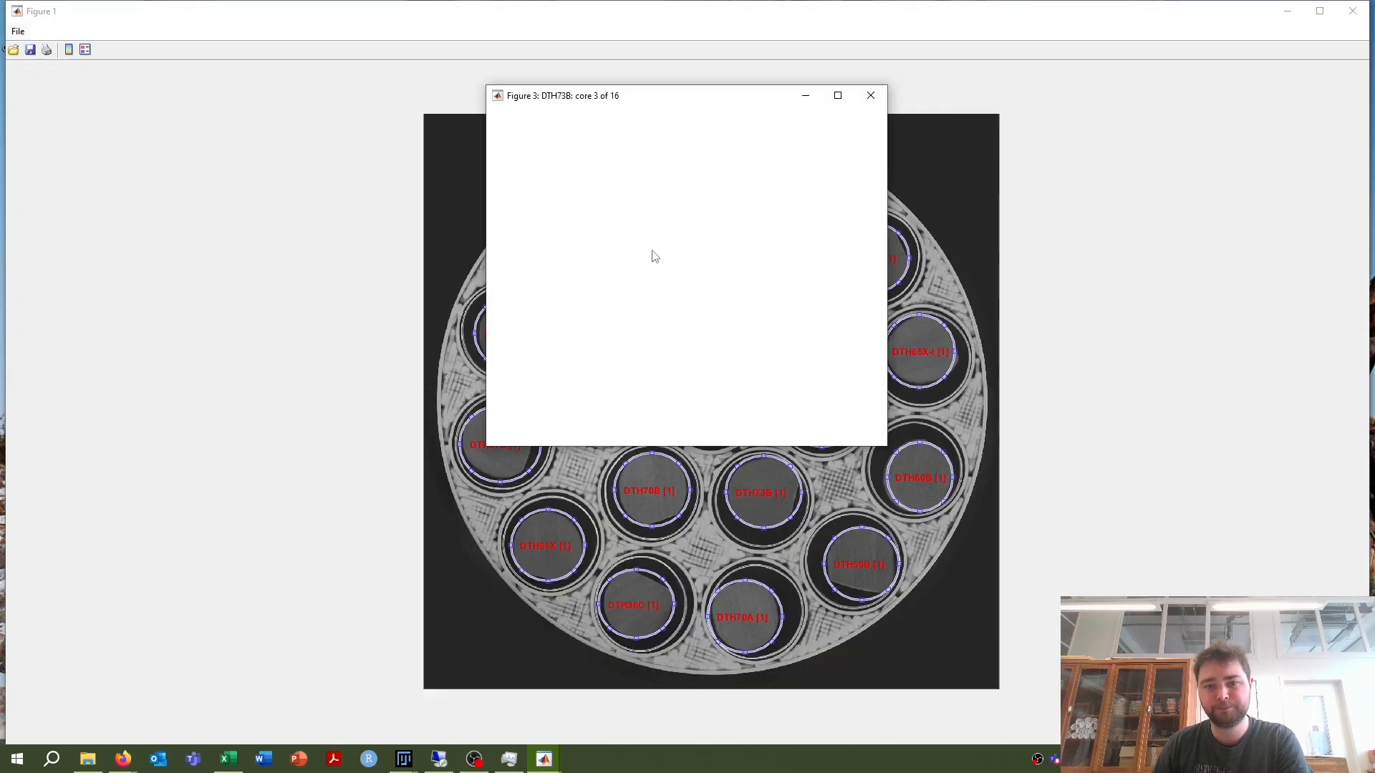
pyautogui.moveTo(608, 217); pyautogui.dragTo(756, 366)
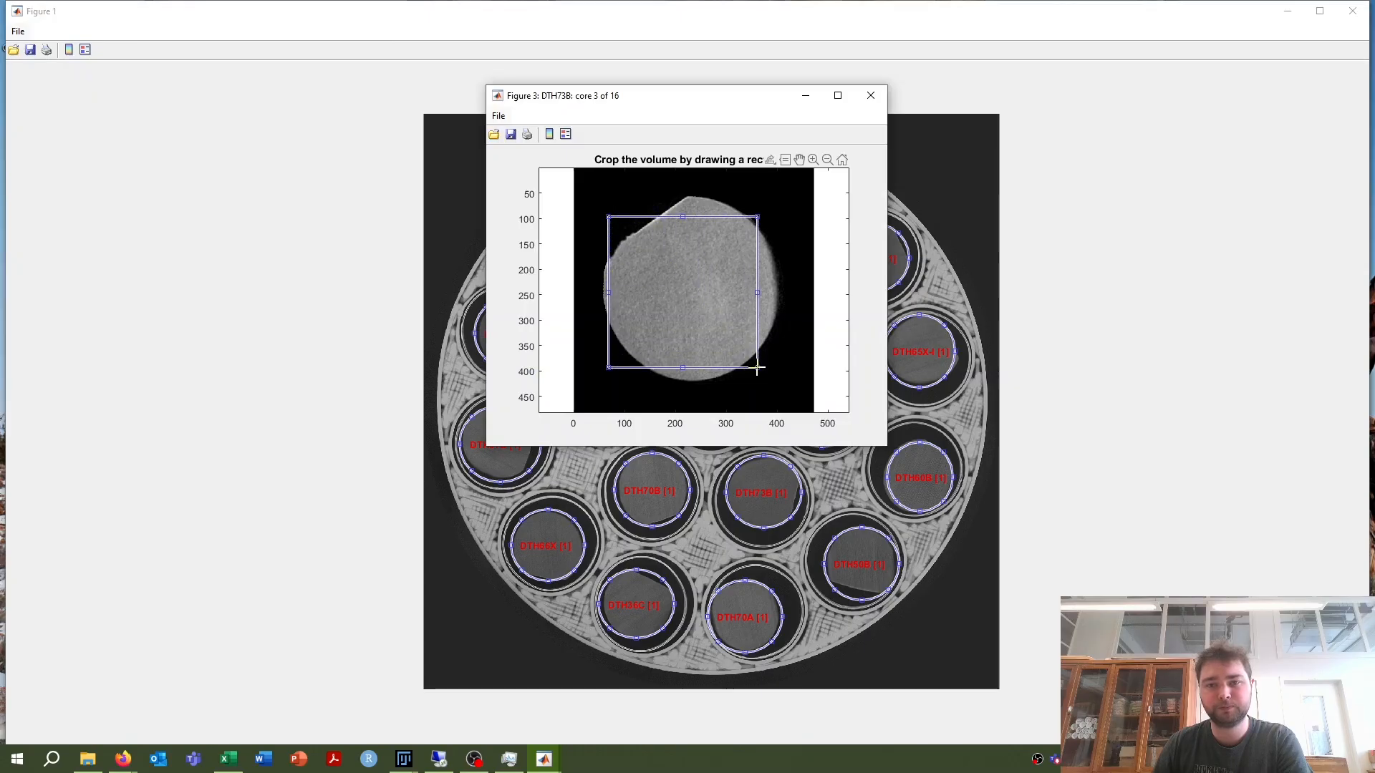
pyautogui.moveTo(681, 304); pyautogui.dragTo(690, 305)
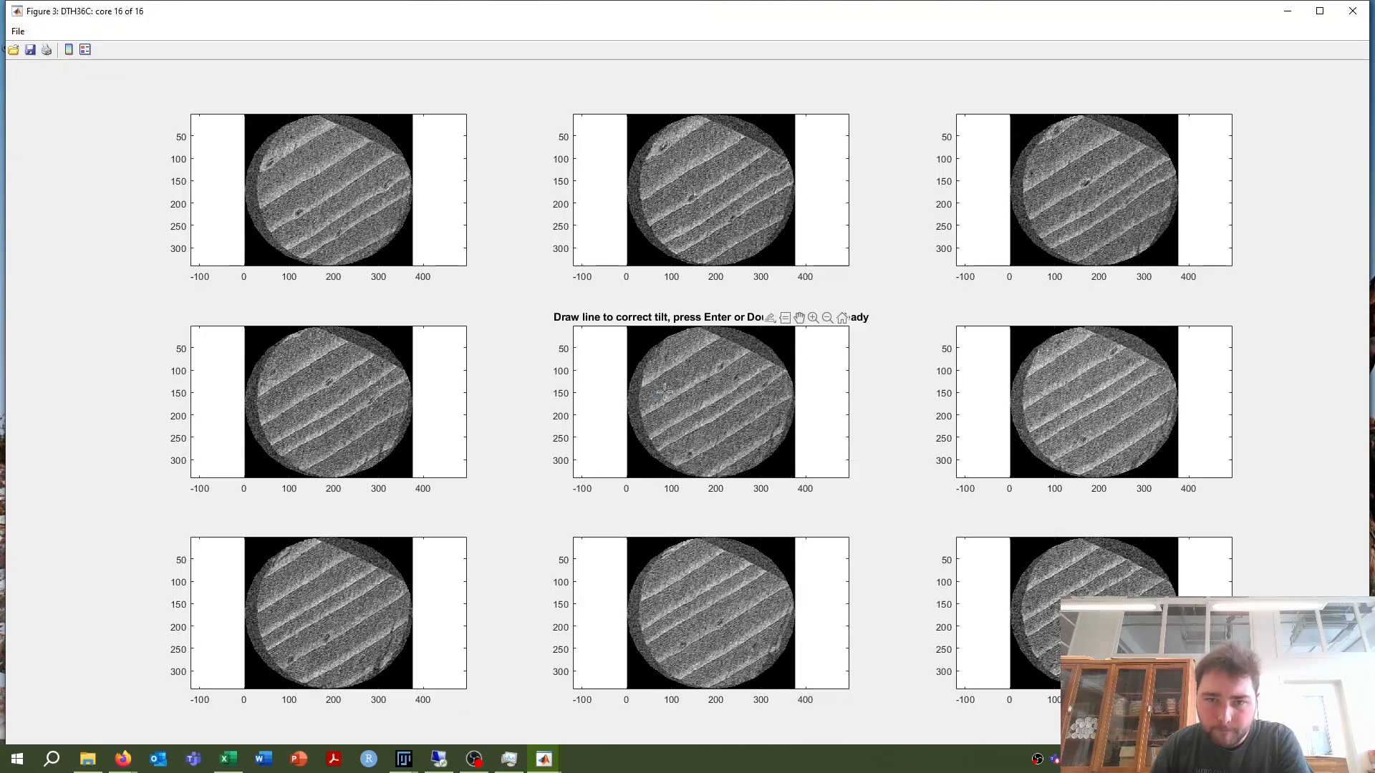
# Step: Correct the tilt of core DTH36C with a line from about (80, 225) to (125, 10) and crop it from about (60, 90) to (370, 355)
pyautogui.moveTo(656, 394)
pyautogui.mouseDown()
pyautogui.moveTo(715, 378)
pyautogui.moveTo(684, 331)
pyautogui.mouseUp()
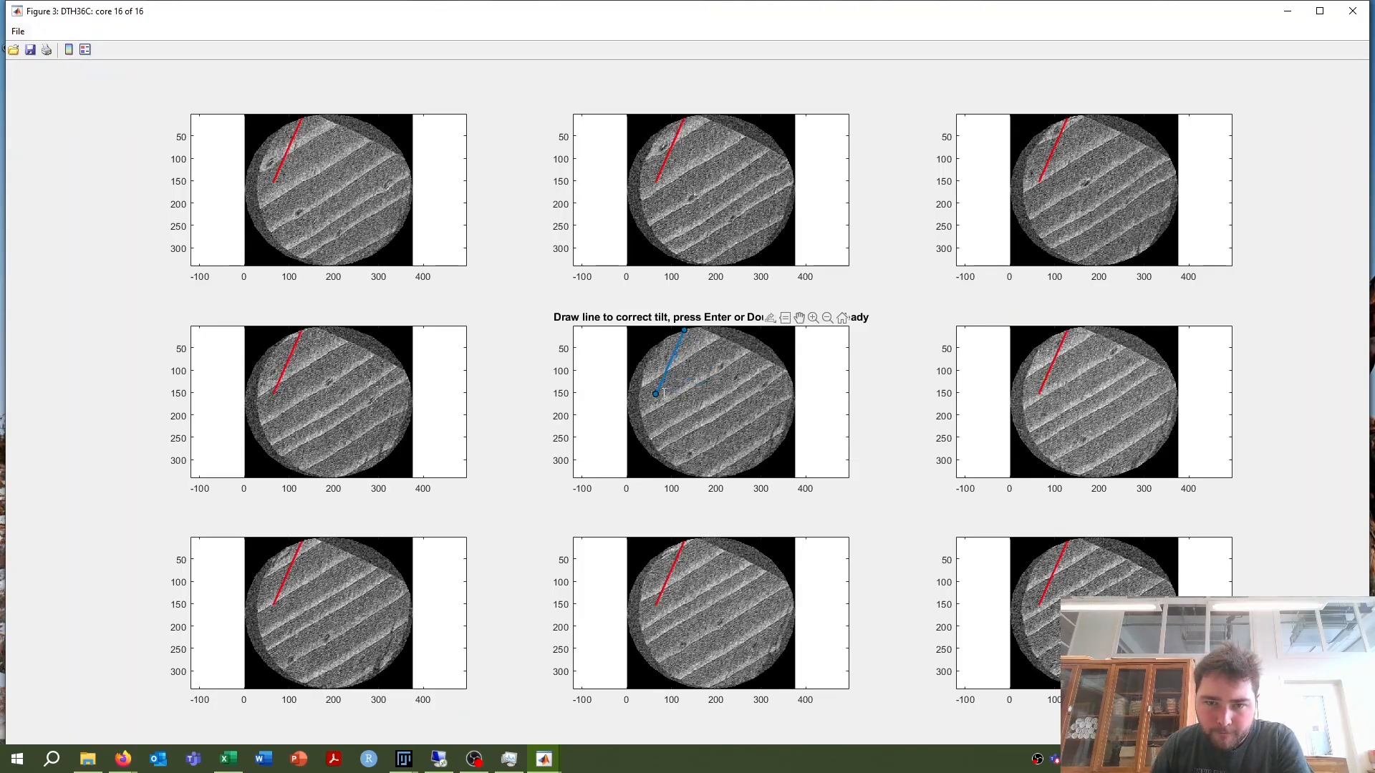
pyautogui.moveTo(657, 398); pyautogui.dragTo(659, 430)
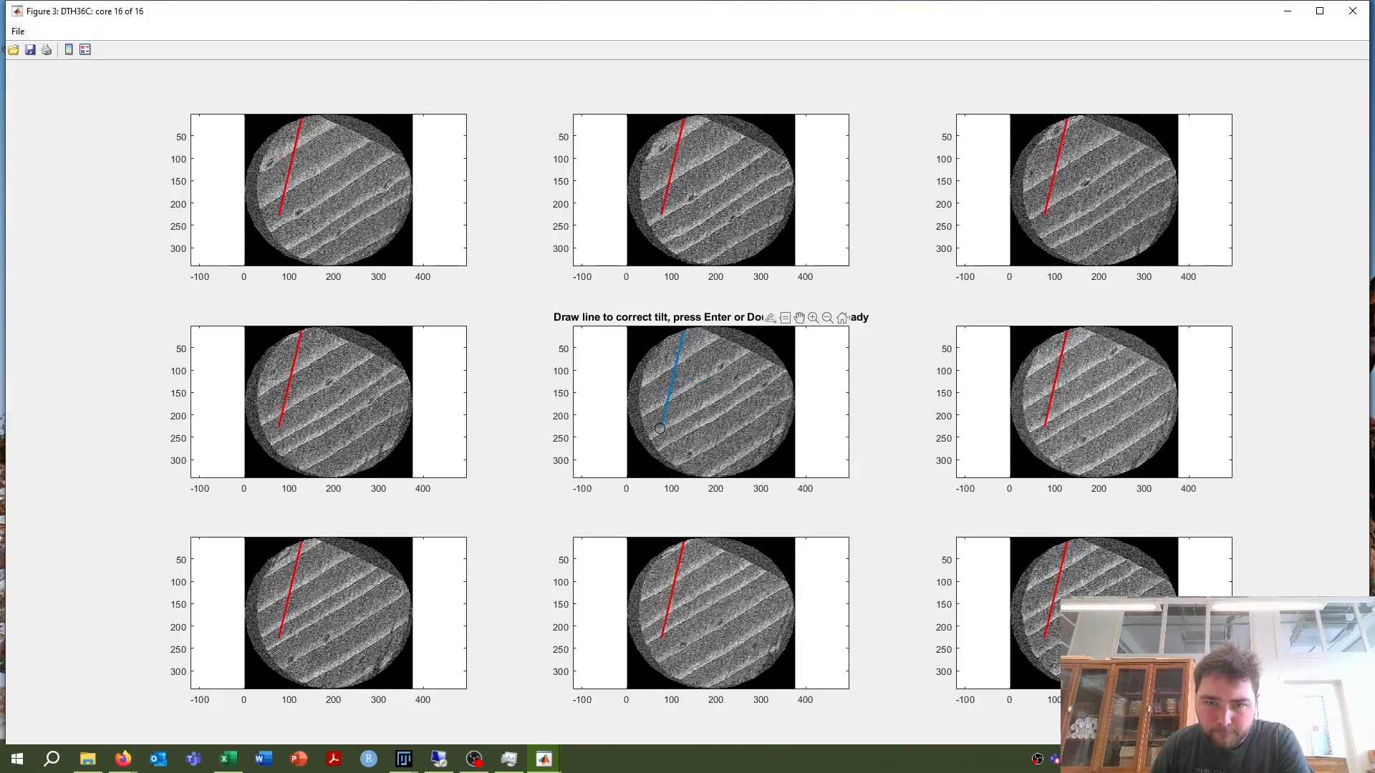
pyautogui.doubleClick(675, 373)
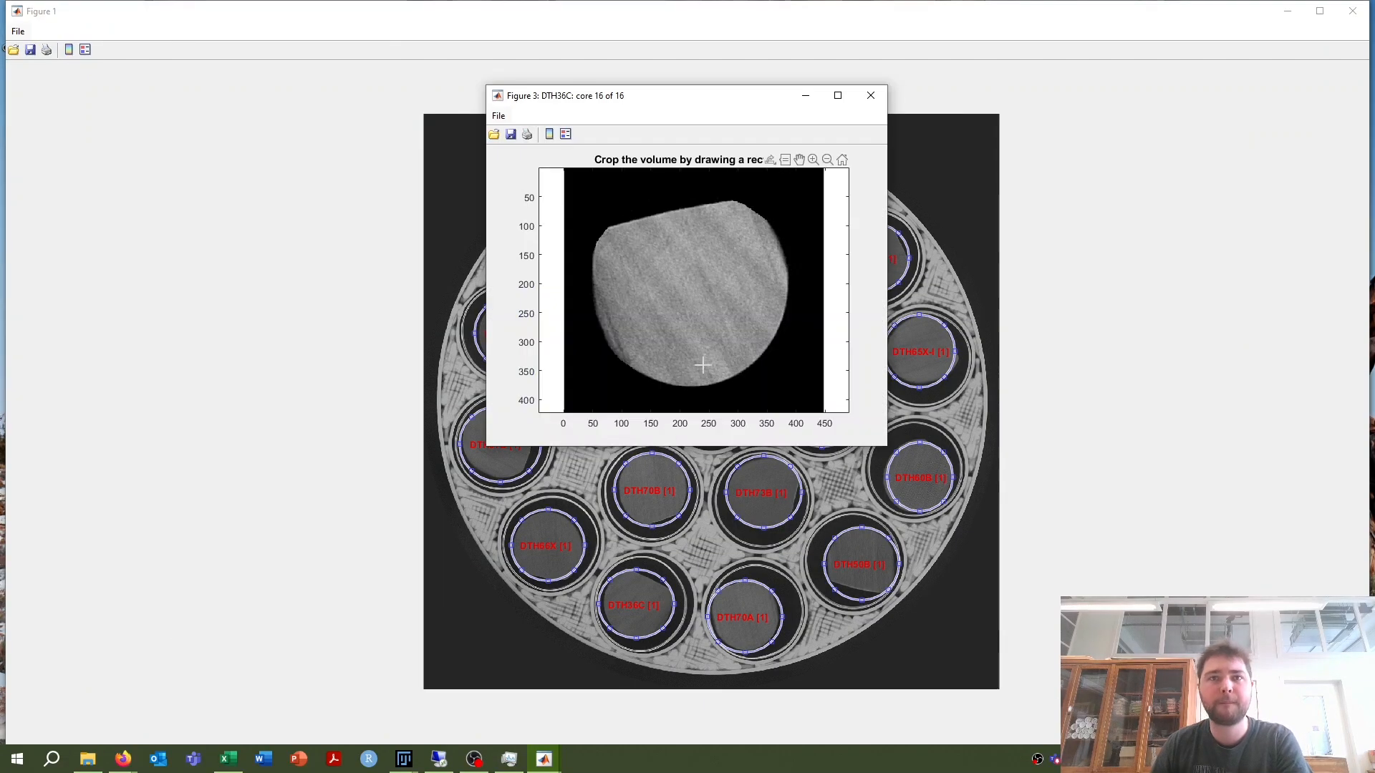
pyautogui.moveTo(600, 230); pyautogui.dragTo(783, 384)
pyautogui.moveTo(729, 309); pyautogui.dragTo(727, 298)
pyautogui.doubleClick(727, 298)
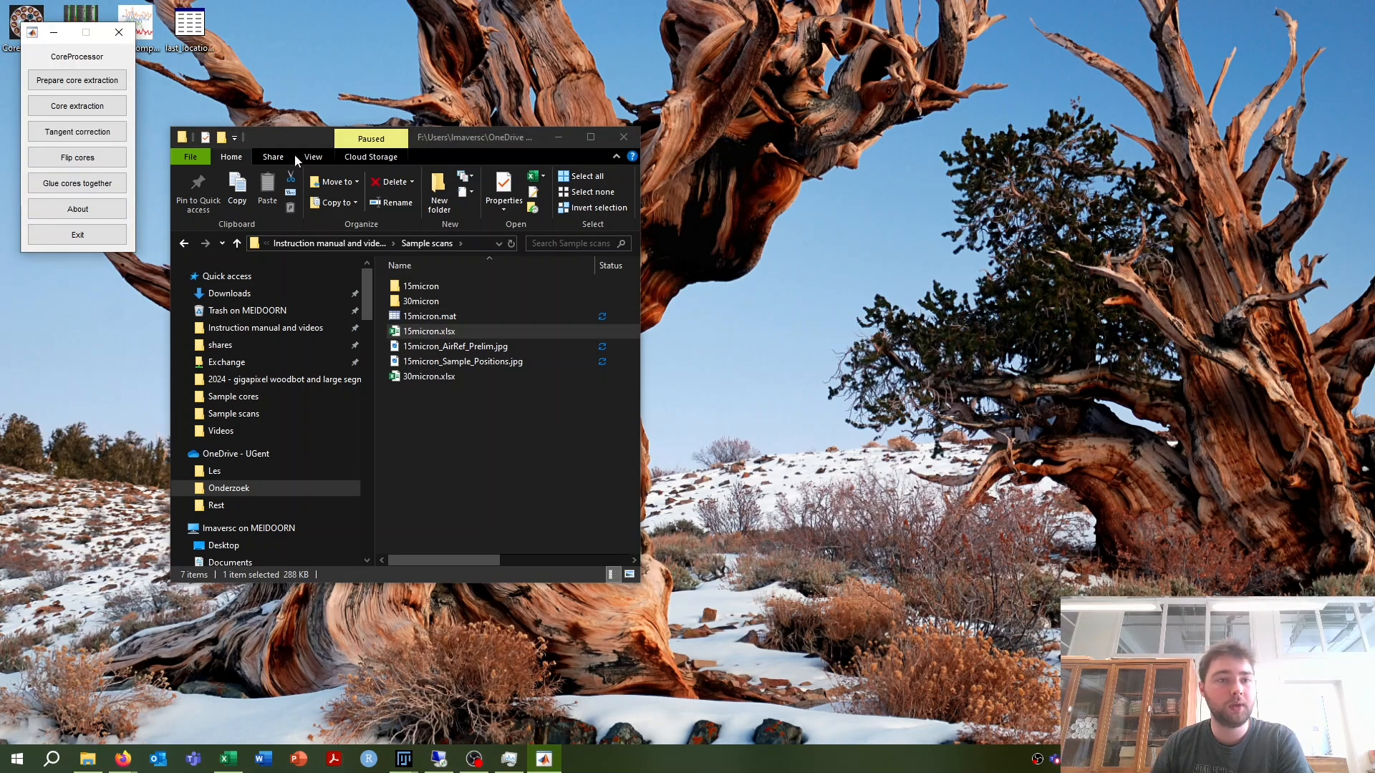
# Step: Inspect the 15micron output files in Sample scans, viewing 15micron_Sample_Positions.jpg and 15micron_AirRef_Prelim.jpg, and close the image viewer
pyautogui.click(507, 423)
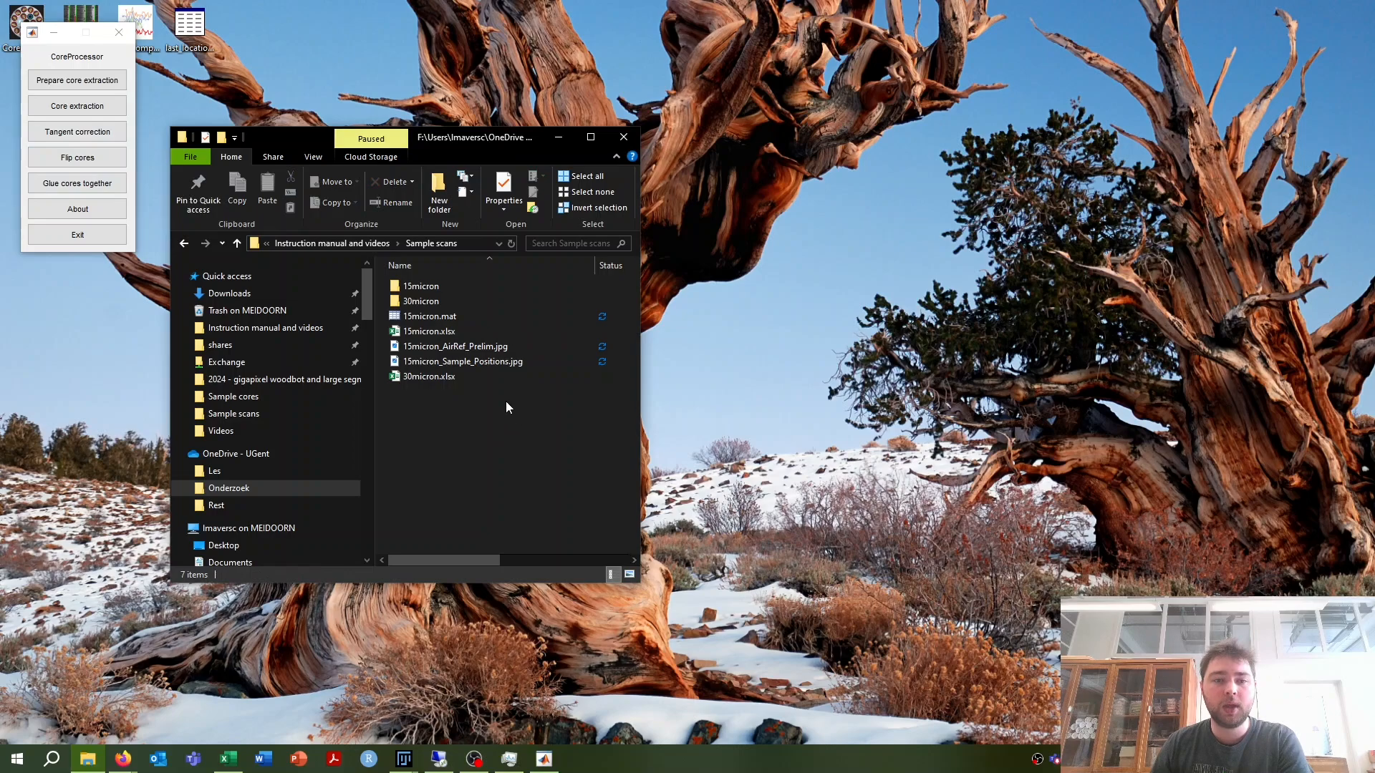
pyautogui.click(455, 318)
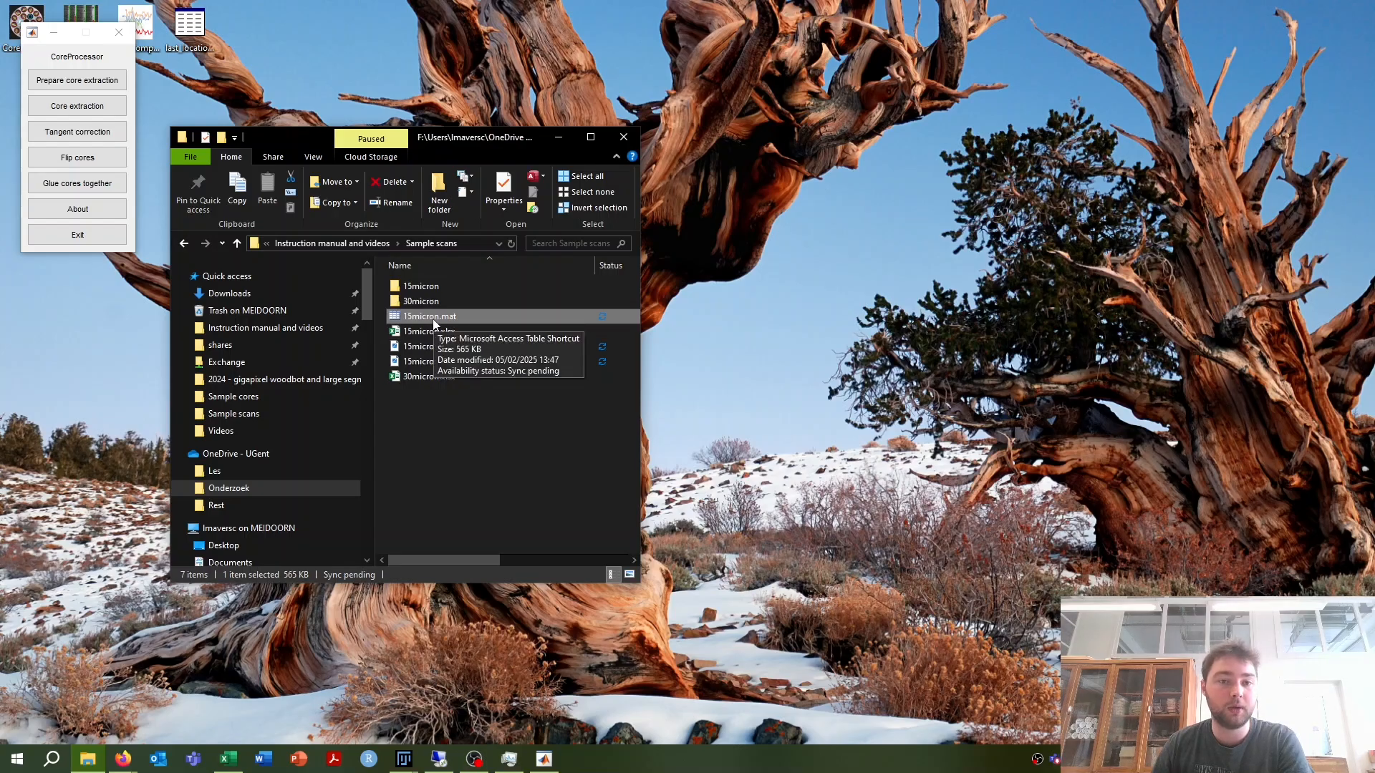
pyautogui.click(452, 346)
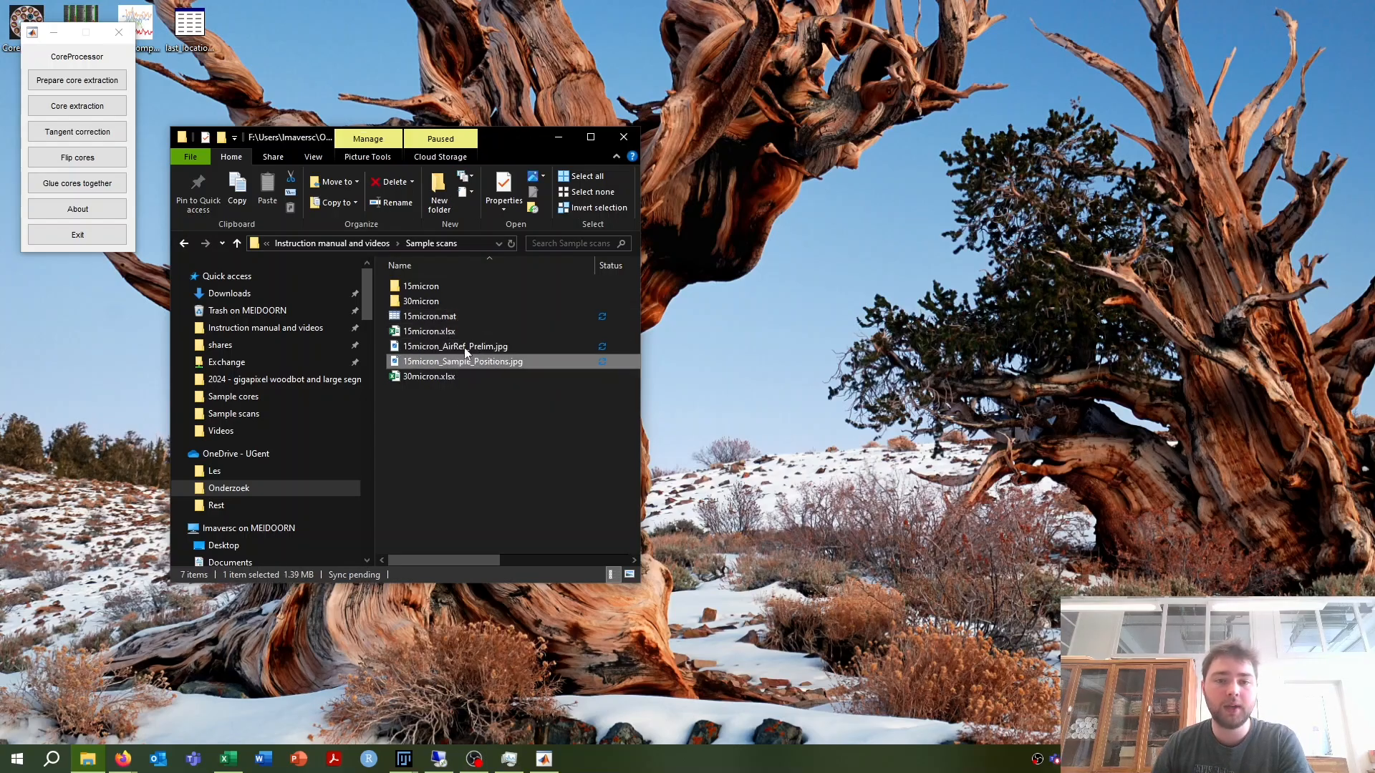
pyautogui.click(476, 362)
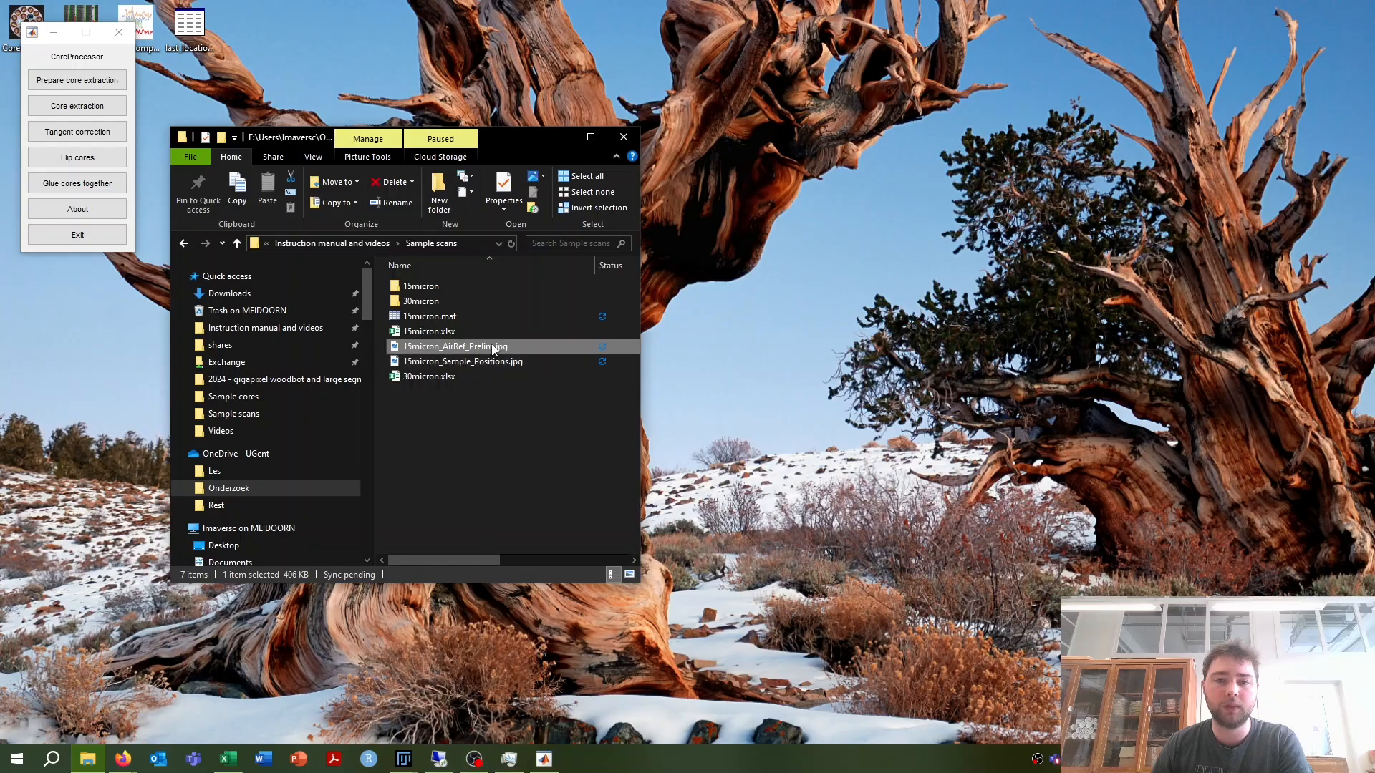
pyautogui.doubleClick(484, 363)
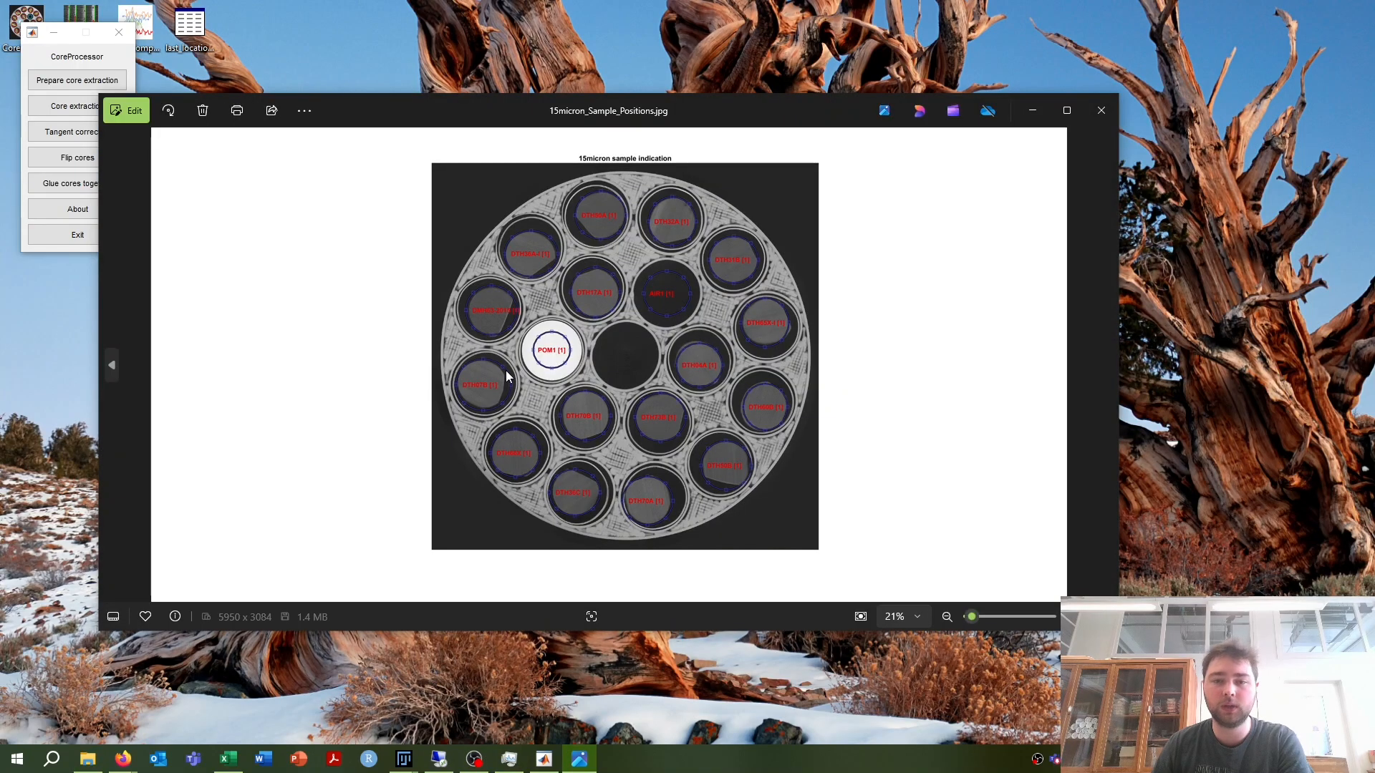
pyautogui.press('Left')
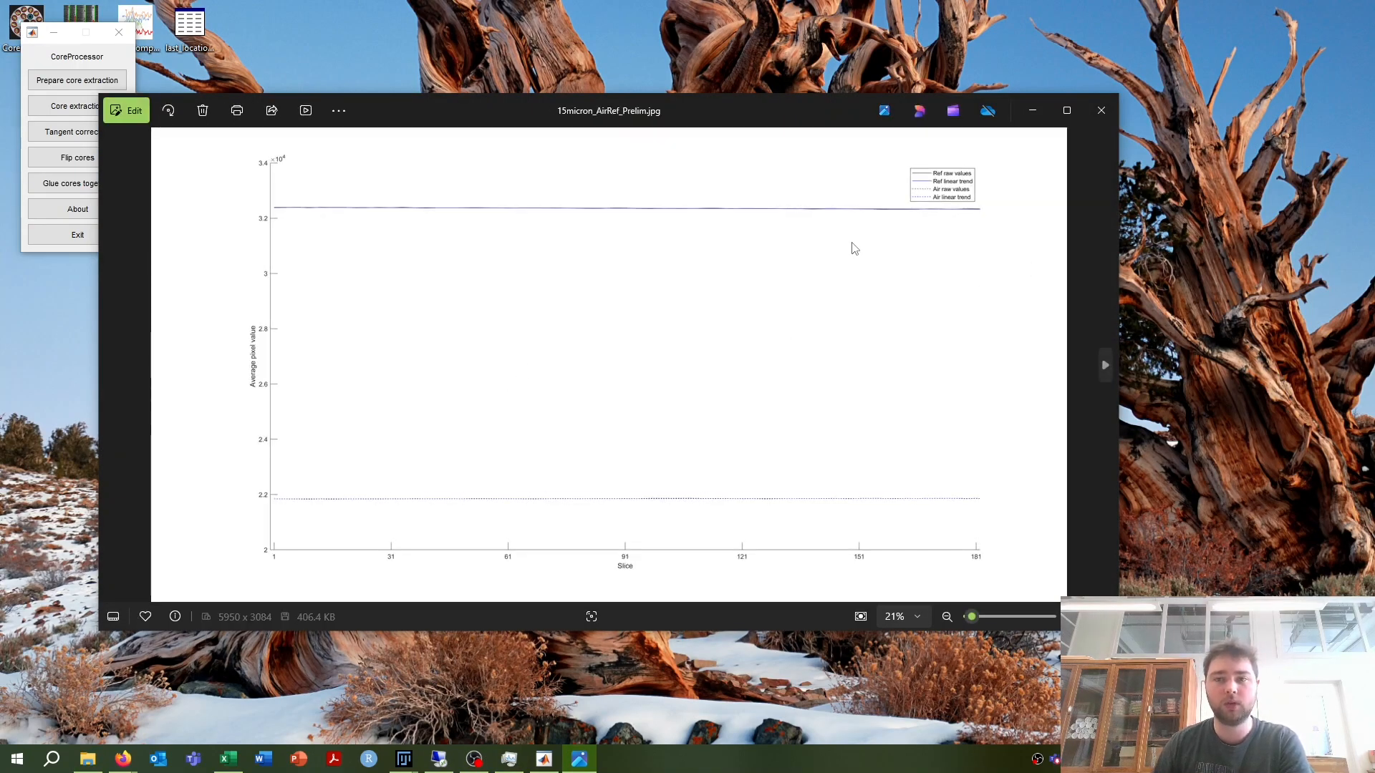
pyautogui.click(1100, 110)
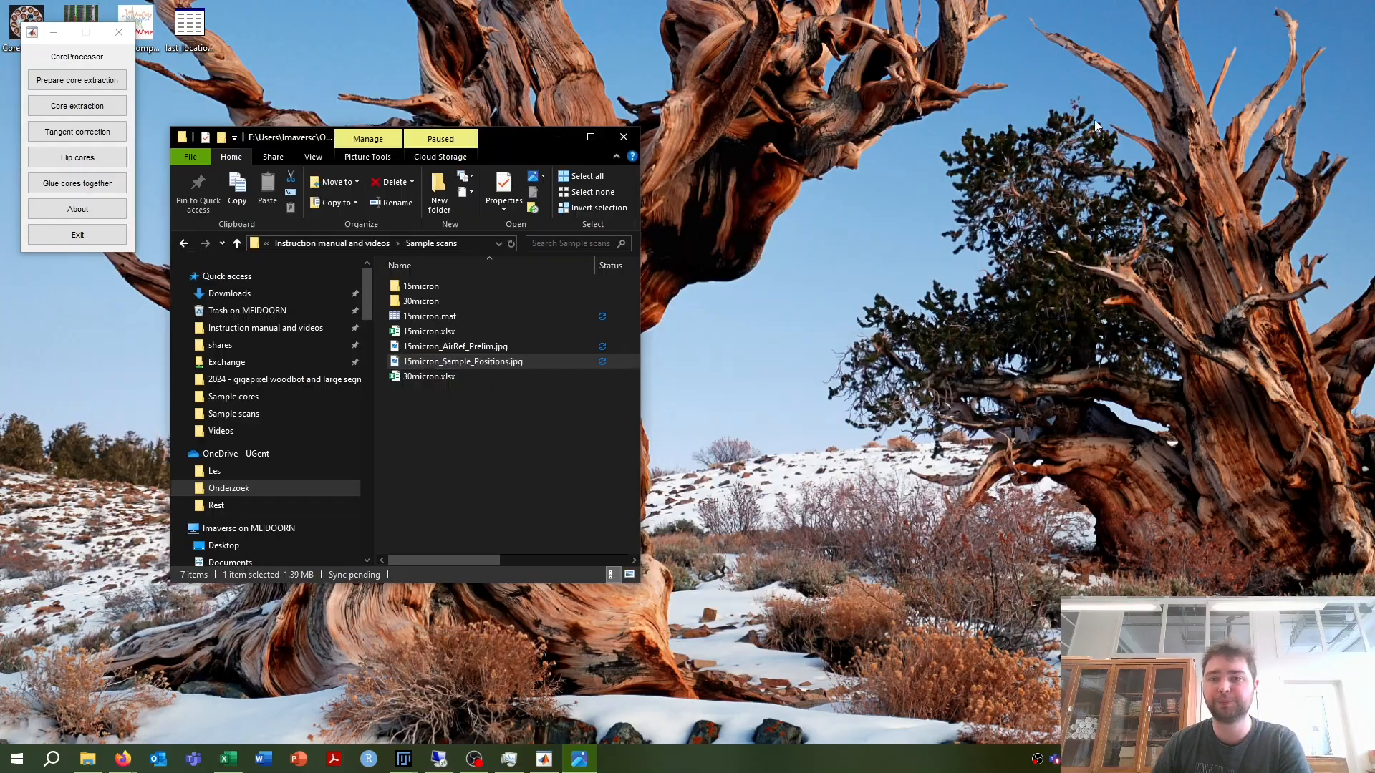
pyautogui.click(620, 436)
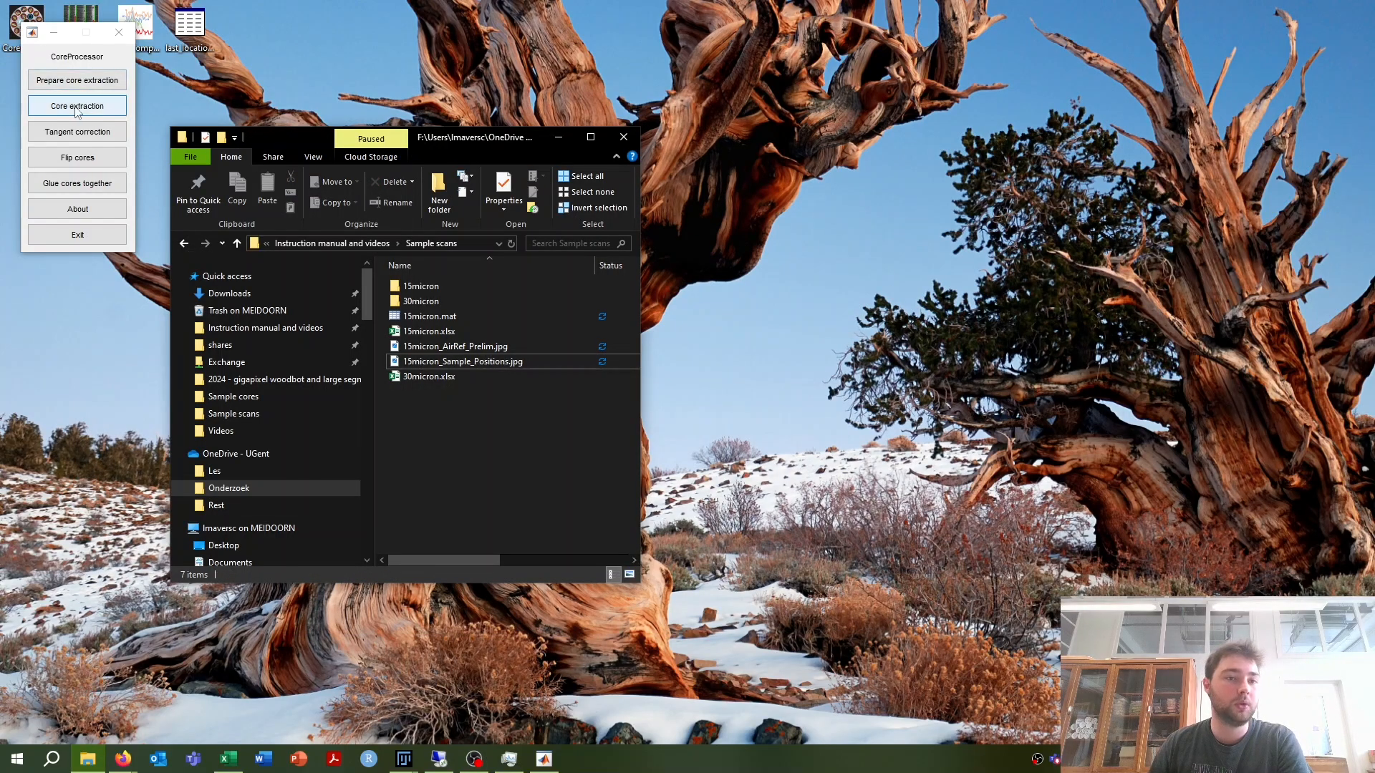
# Step: Start preparing core extraction for the second scan, with the 30micron folder in Sample scans as the reconstructed files folder
pyautogui.click(464, 289)
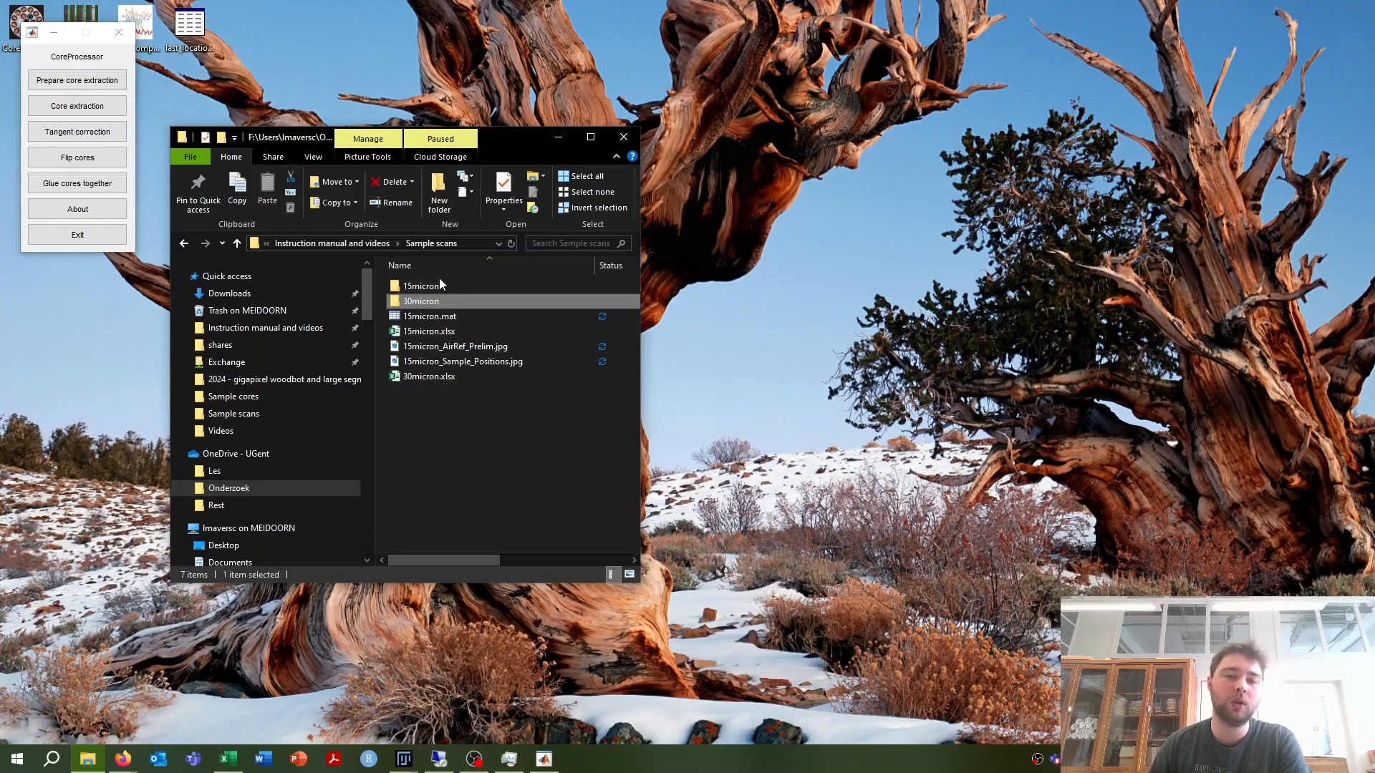
pyautogui.click(438, 302)
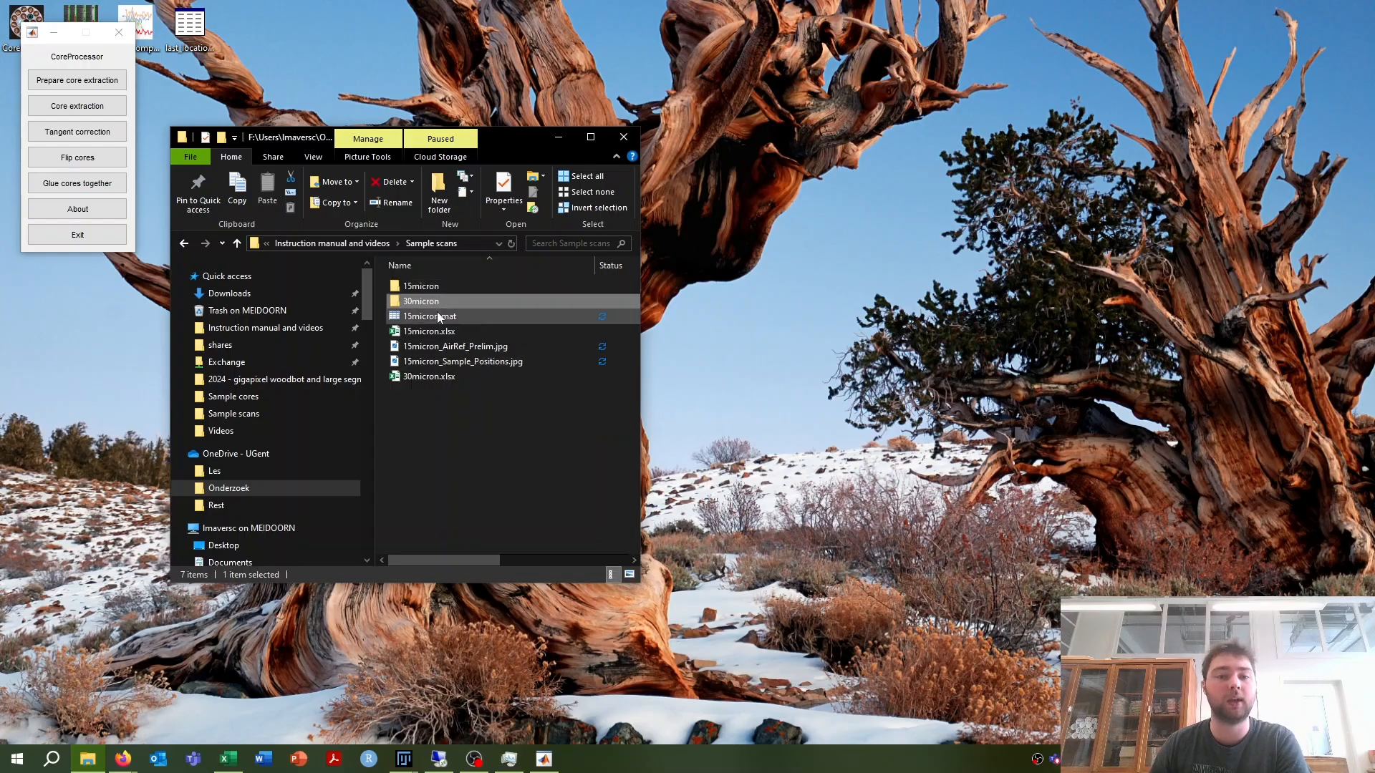
pyautogui.click(86, 86)
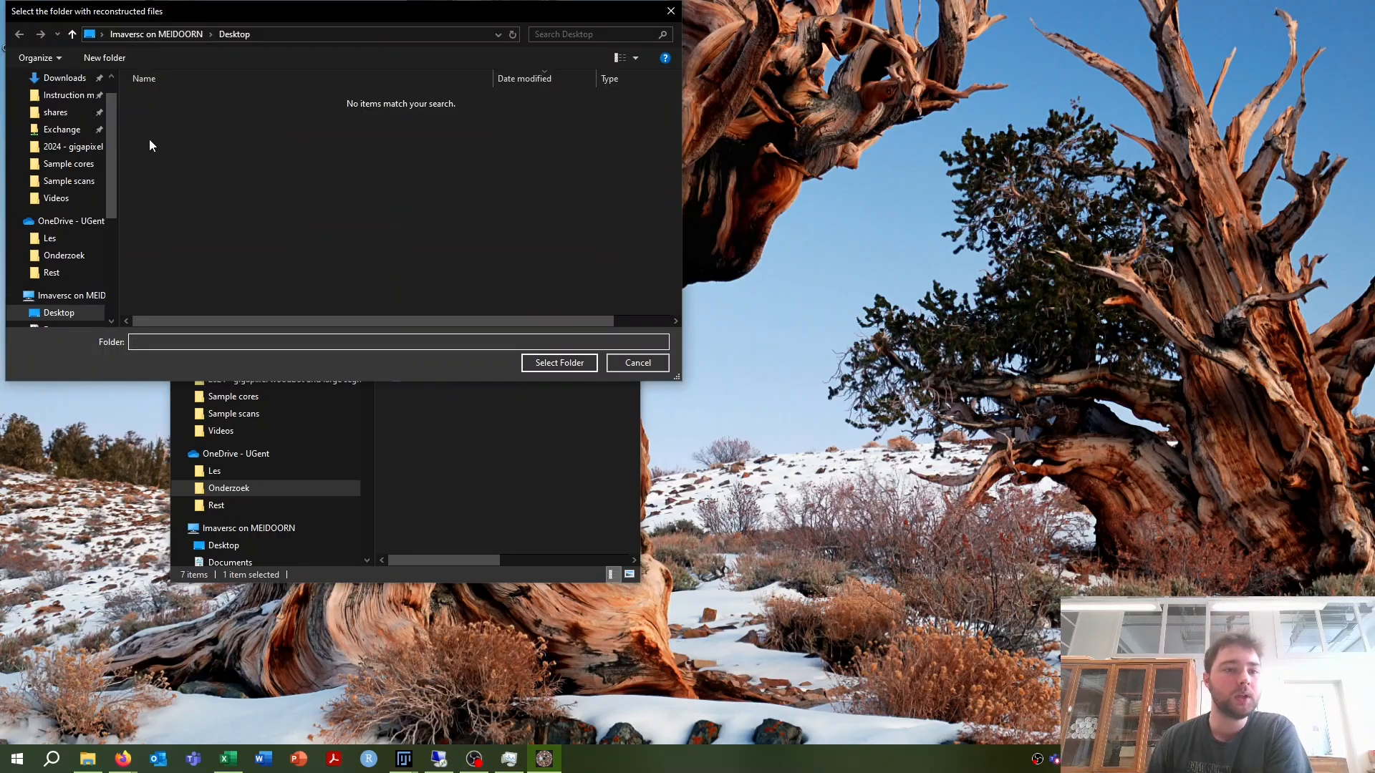
pyautogui.click(66, 95)
pyautogui.doubleClick(188, 115)
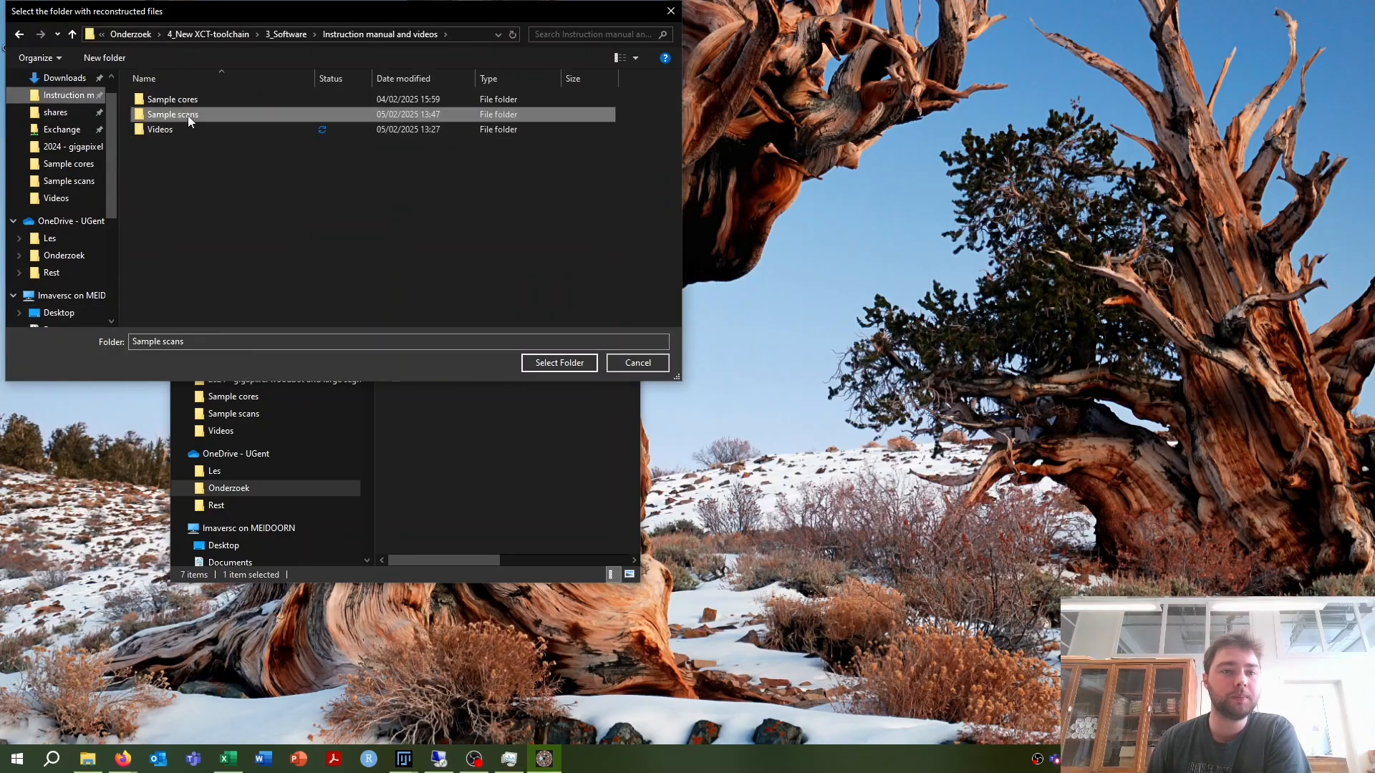
pyautogui.doubleClick(197, 112)
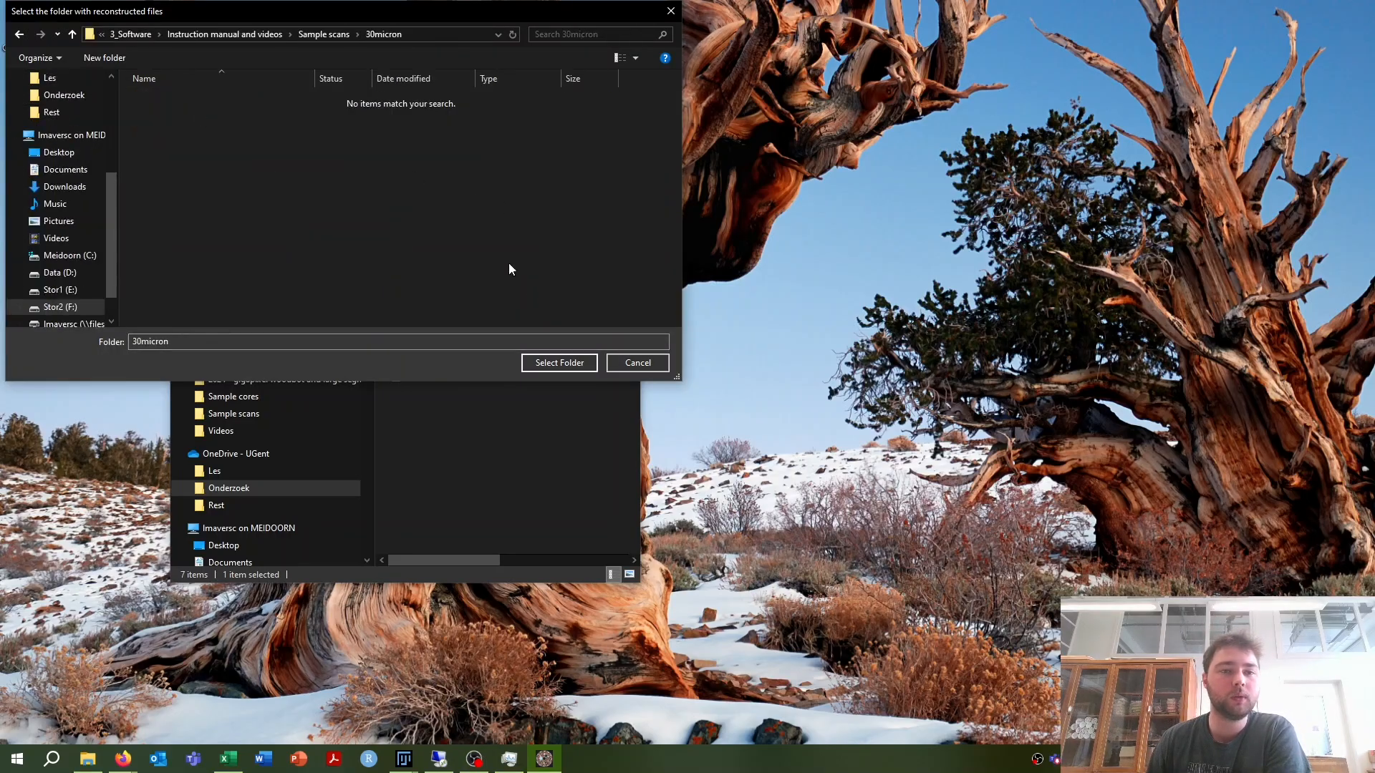
pyautogui.click(557, 363)
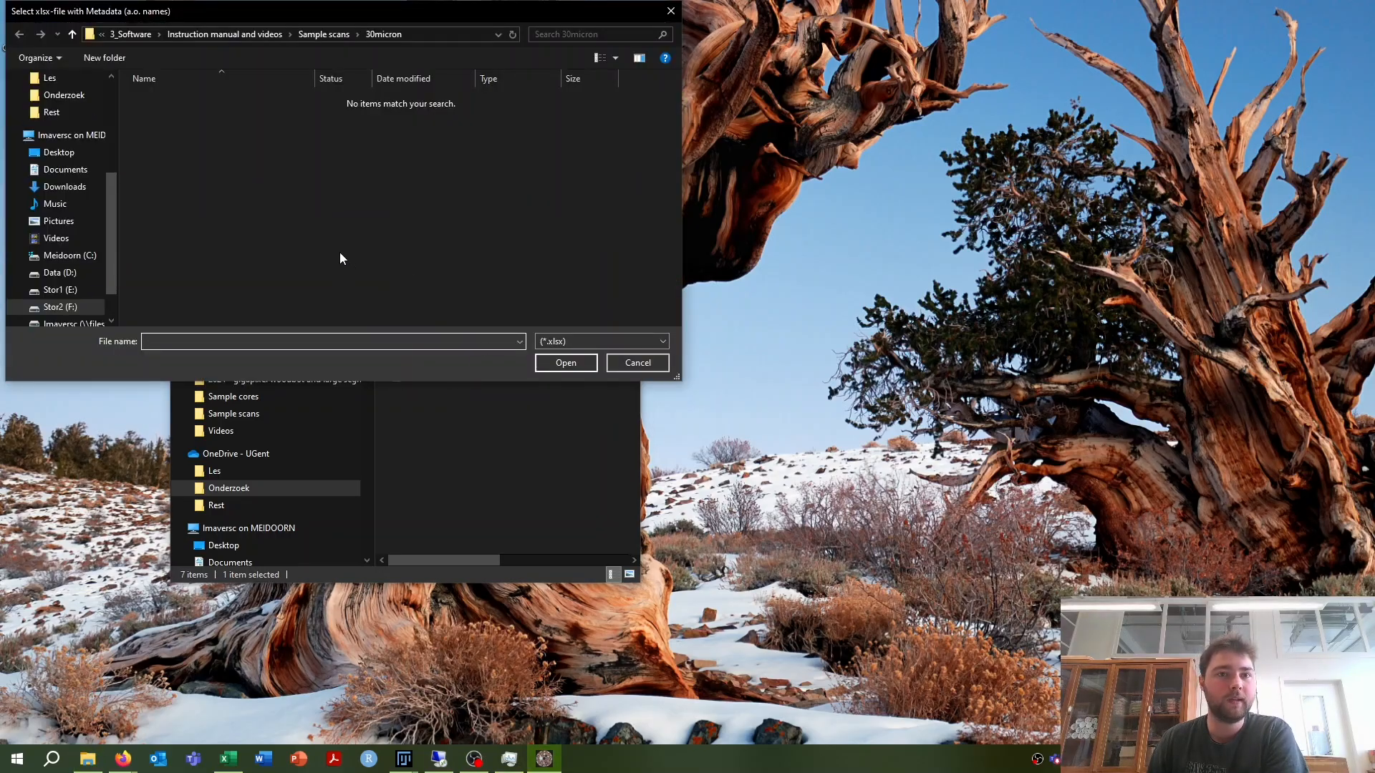
# Step: Choose 30micron.xlsx in Sample scans as the metadata file and Sample scans as the folder for the mat files
pyautogui.click(326, 35)
pyautogui.click(192, 143)
pyautogui.click(562, 363)
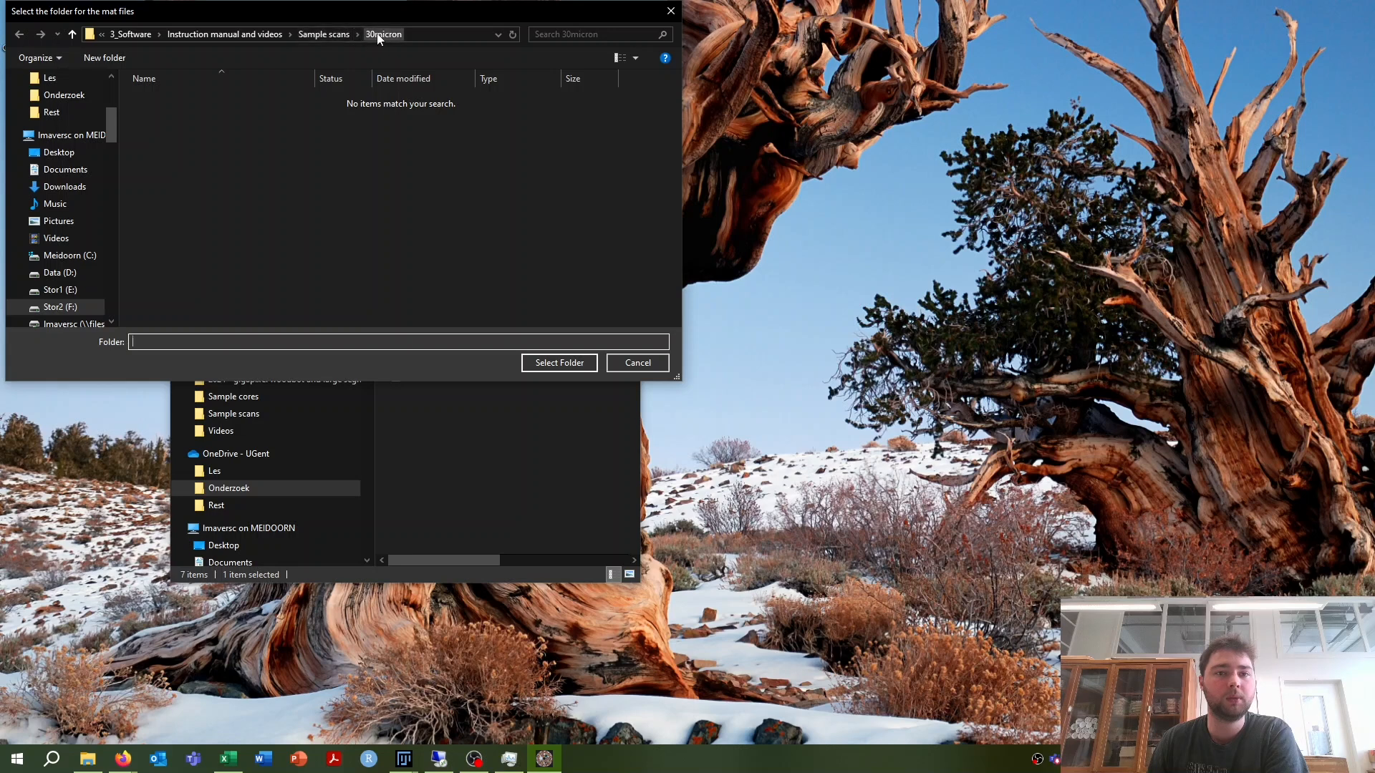
pyautogui.click(324, 34)
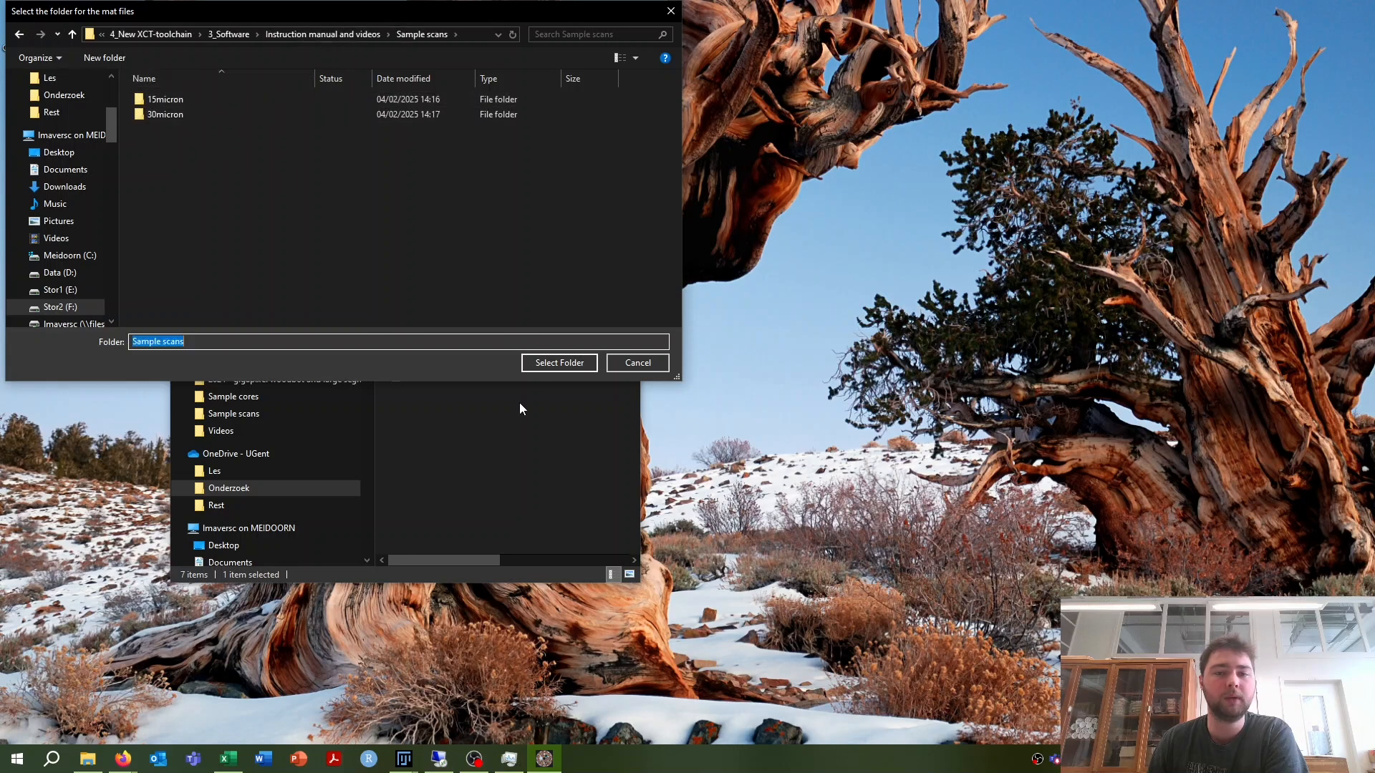
pyautogui.click(548, 365)
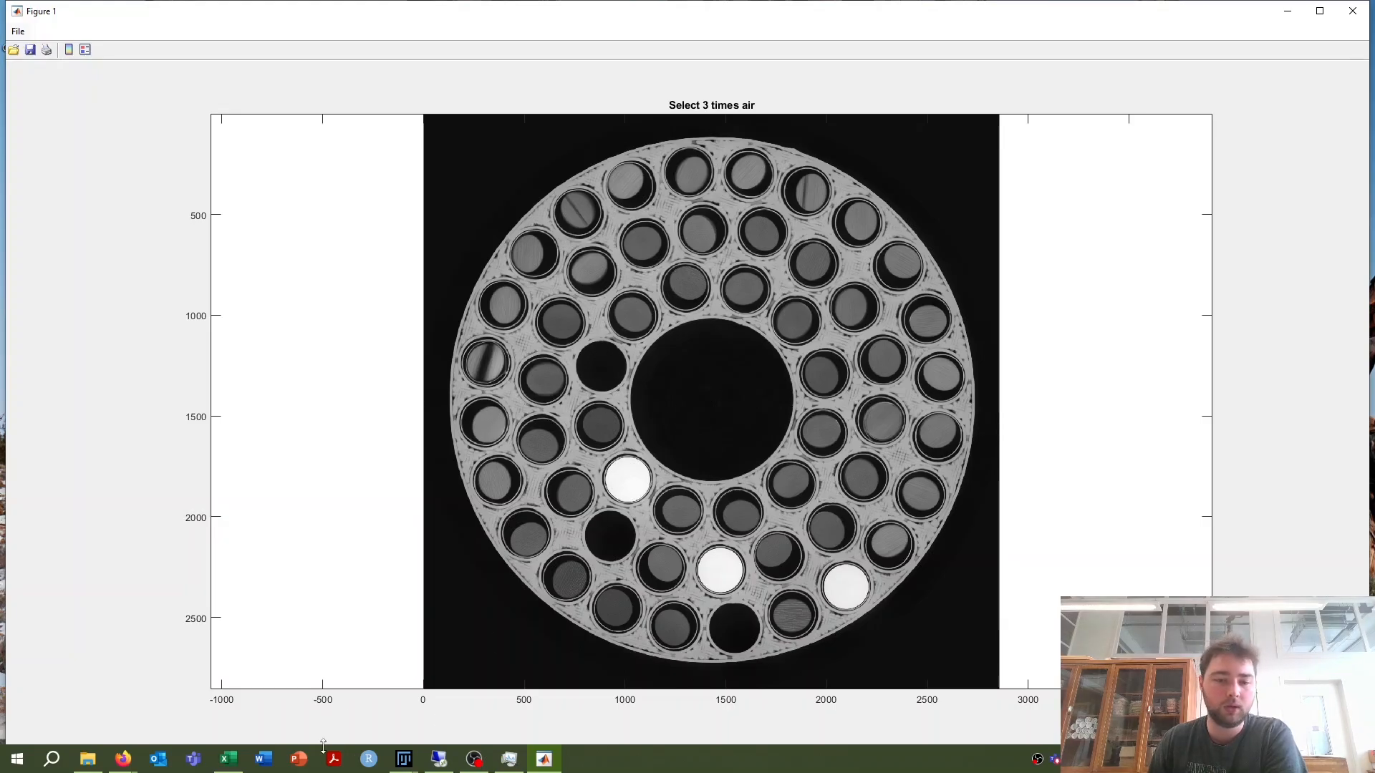
# Step: Mark air three times with circles inside the three empty black tubes of the 30micron scan, starting with the uppermost one
pyautogui.moveTo(605, 369)
pyautogui.mouseDown()
pyautogui.moveTo(622, 371)
pyautogui.moveTo(601, 370)
pyautogui.mouseUp()
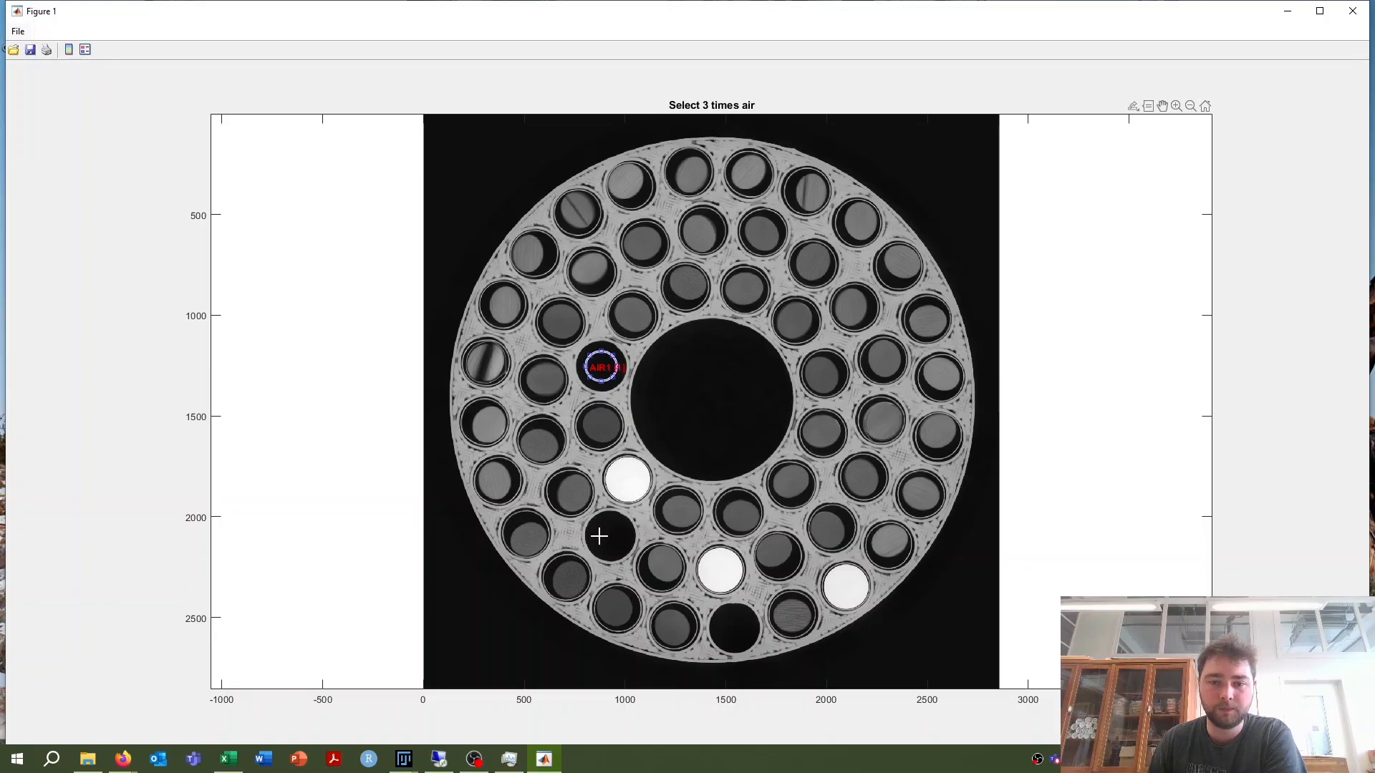
pyautogui.moveTo(607, 537); pyautogui.dragTo(624, 539)
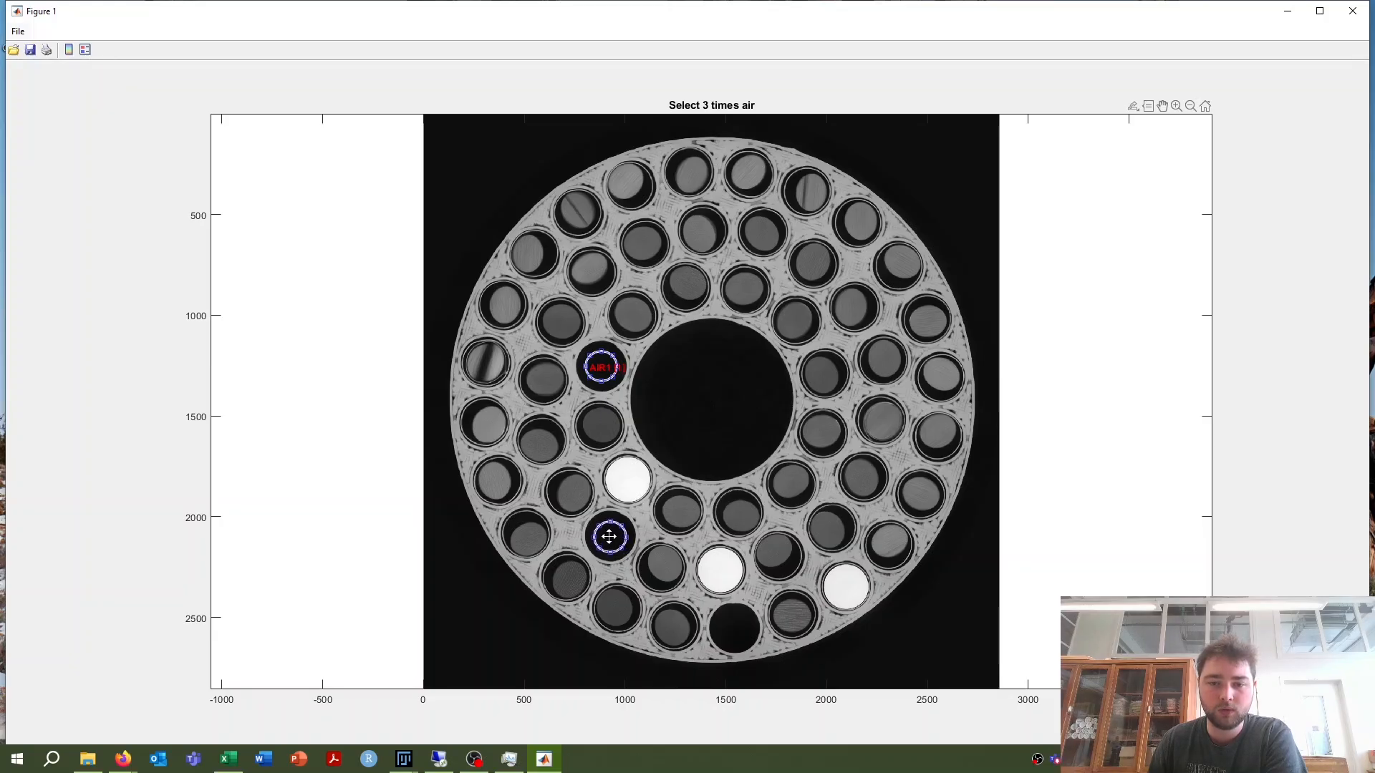
pyautogui.doubleClick(609, 537)
pyautogui.moveTo(720, 615)
pyautogui.mouseDown()
pyautogui.moveTo(756, 648)
pyautogui.moveTo(736, 632)
pyautogui.mouseUp()
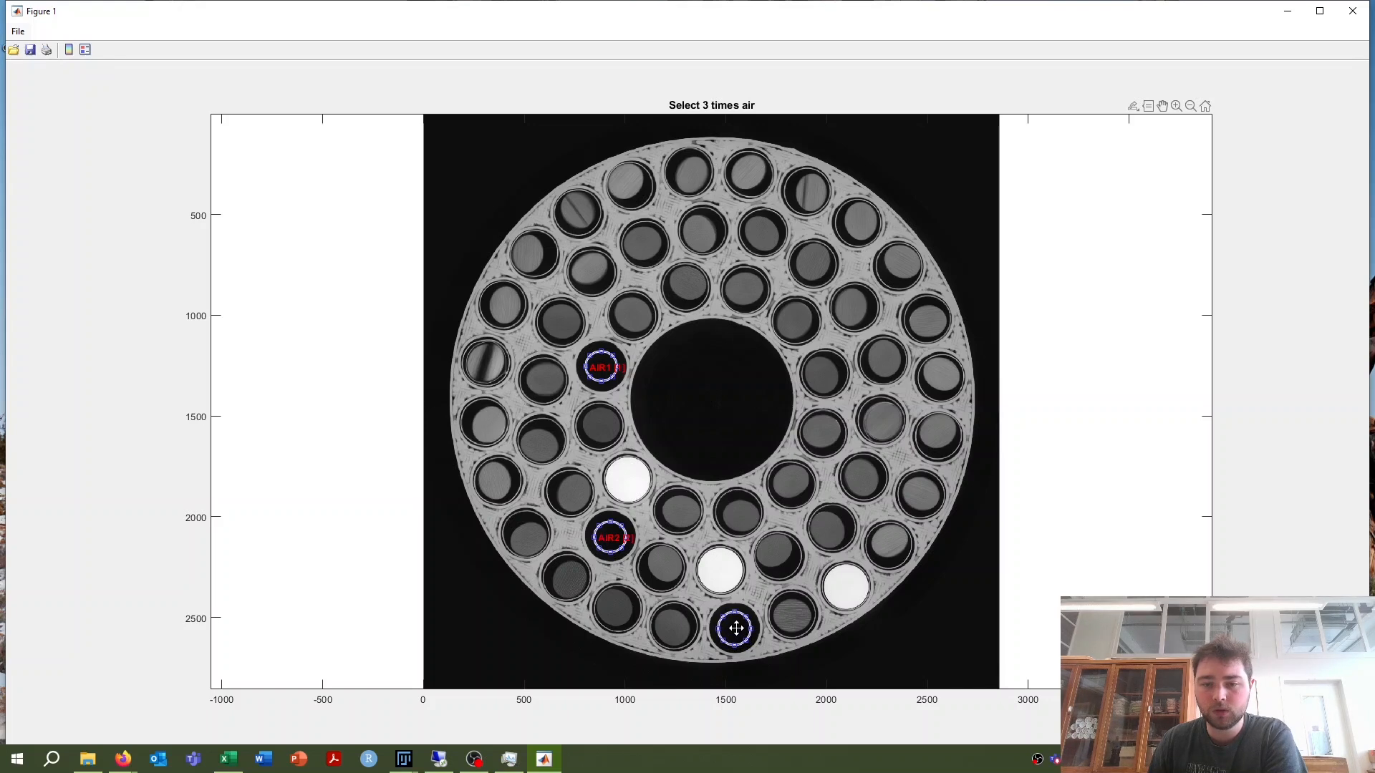
pyautogui.doubleClick(736, 629)
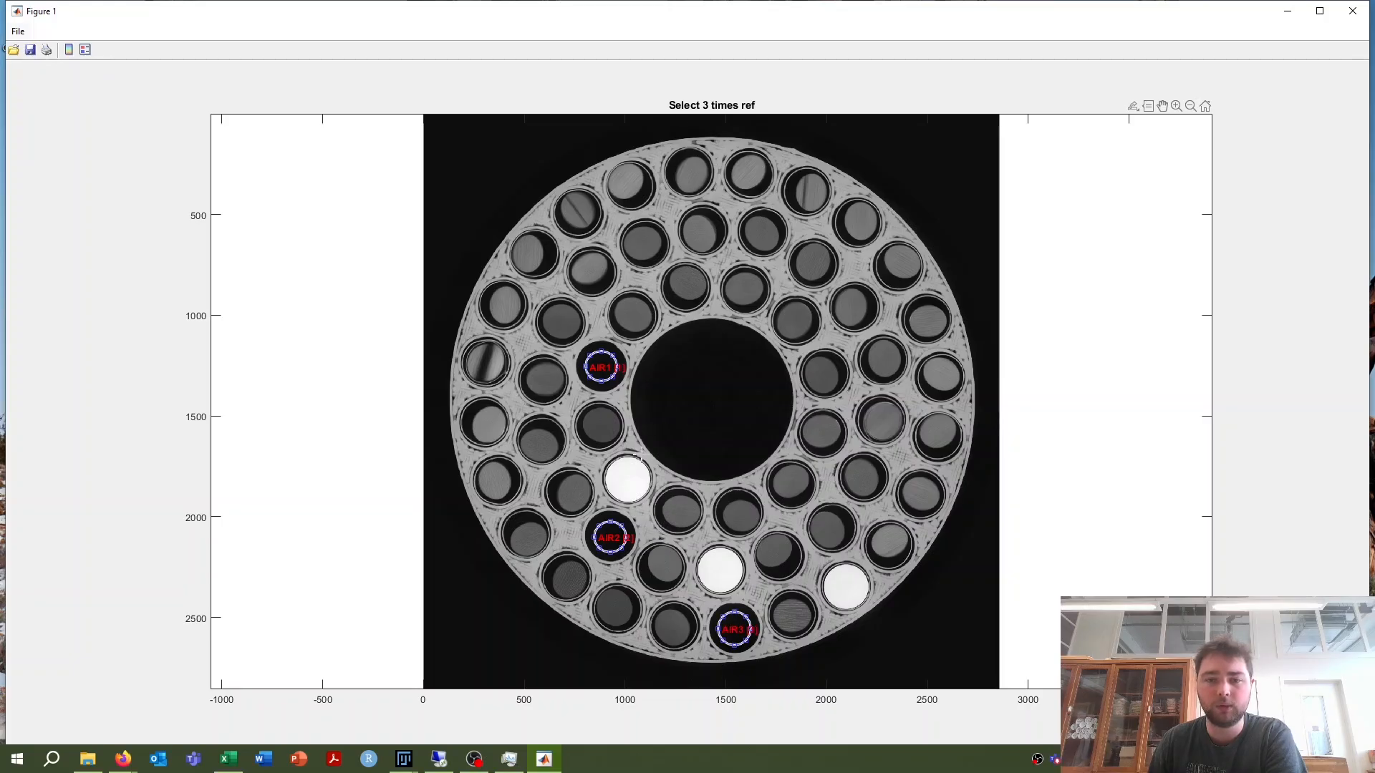
# Step: Mark the reference three times inside the bright white tubes and use the linear trend for air and reference
pyautogui.moveTo(621, 472)
pyautogui.mouseDown()
pyautogui.moveTo(653, 501)
pyautogui.moveTo(628, 481)
pyautogui.mouseUp()
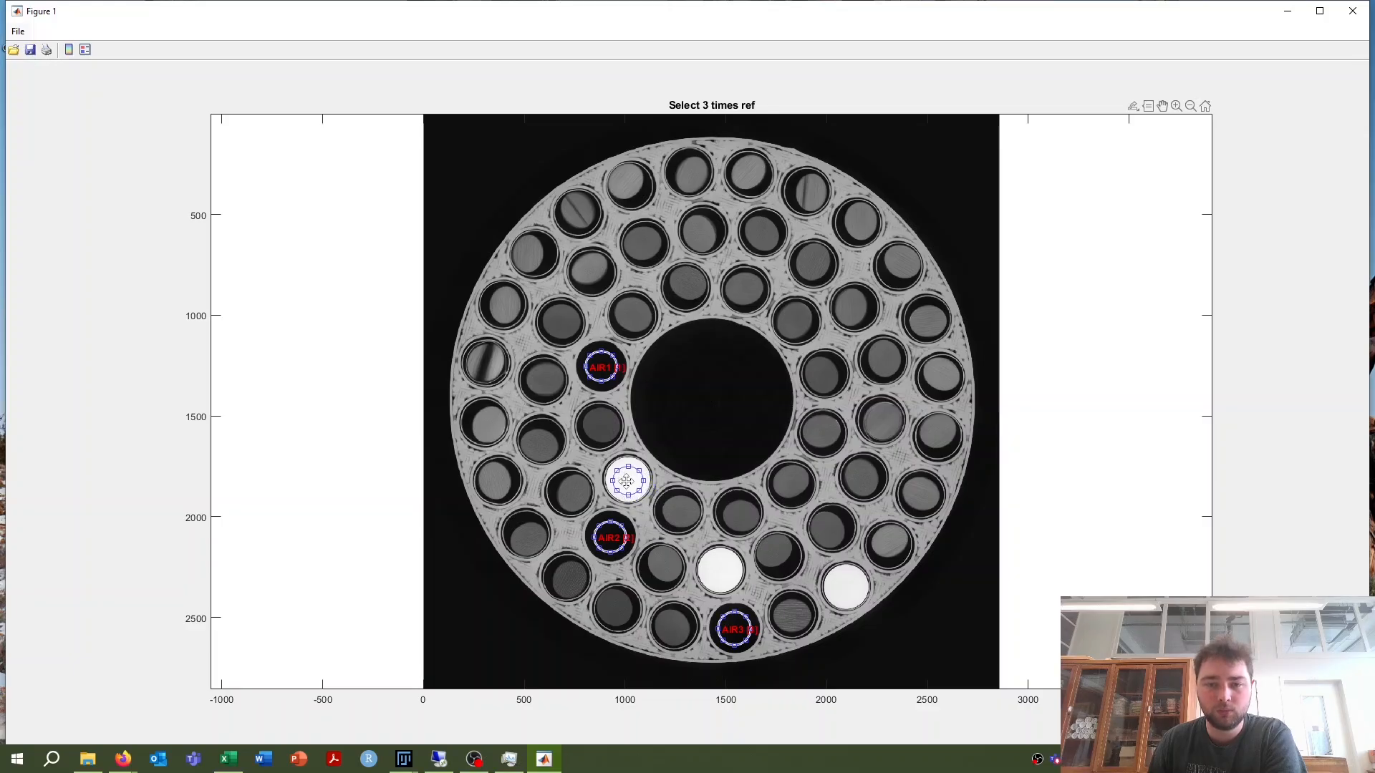
pyautogui.doubleClick(627, 481)
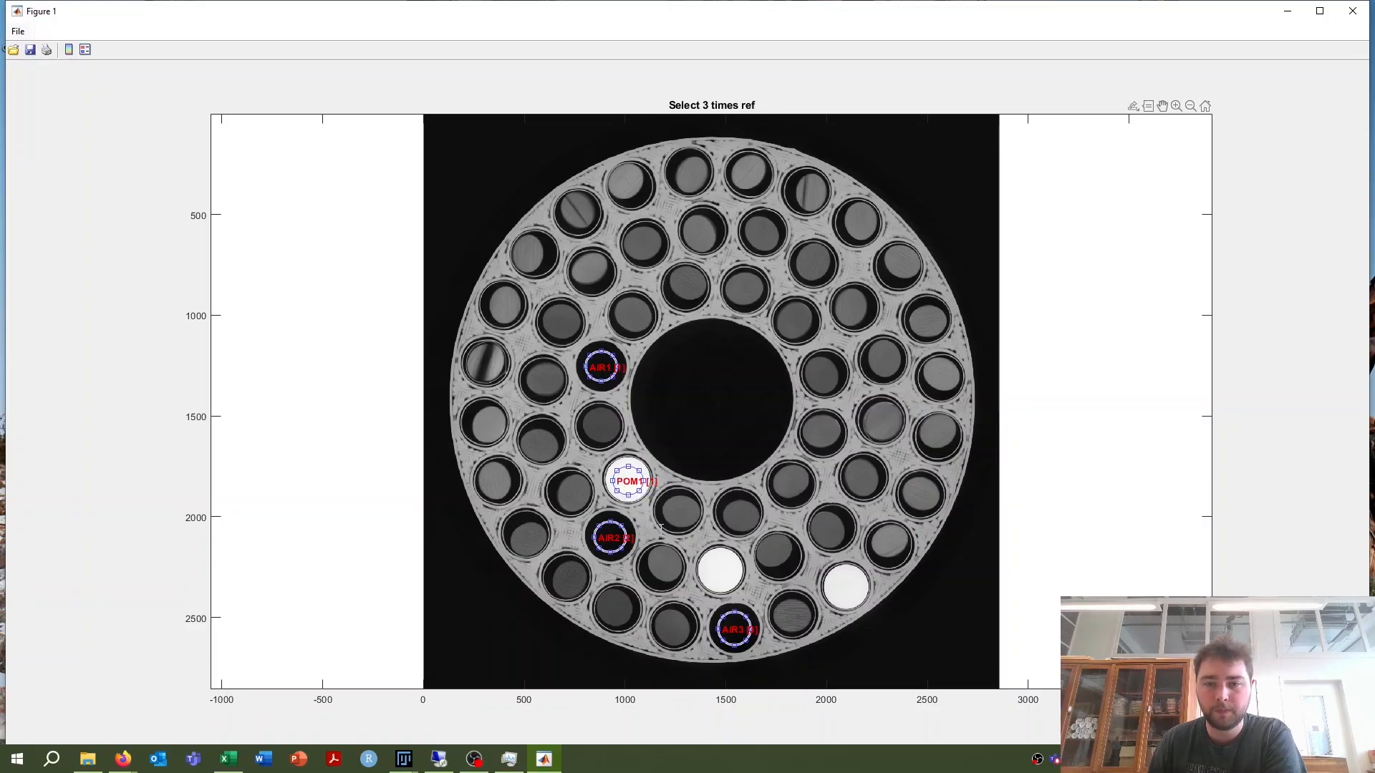
pyautogui.moveTo(709, 561)
pyautogui.mouseDown()
pyautogui.moveTo(737, 588)
pyautogui.moveTo(721, 575)
pyautogui.mouseUp()
pyautogui.doubleClick(721, 574)
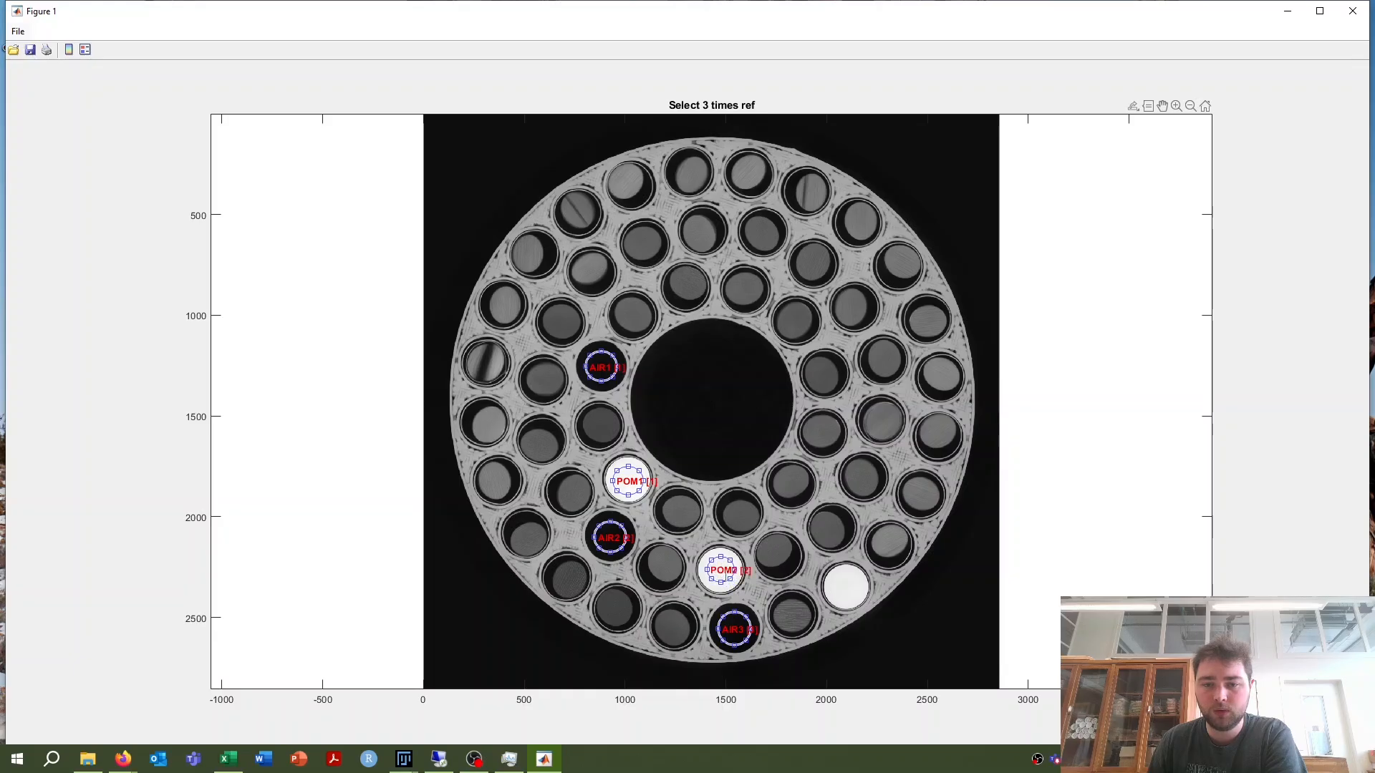
pyautogui.moveTo(839, 575)
pyautogui.mouseDown()
pyautogui.moveTo(874, 611)
pyautogui.moveTo(847, 588)
pyautogui.mouseUp()
pyautogui.doubleClick(847, 590)
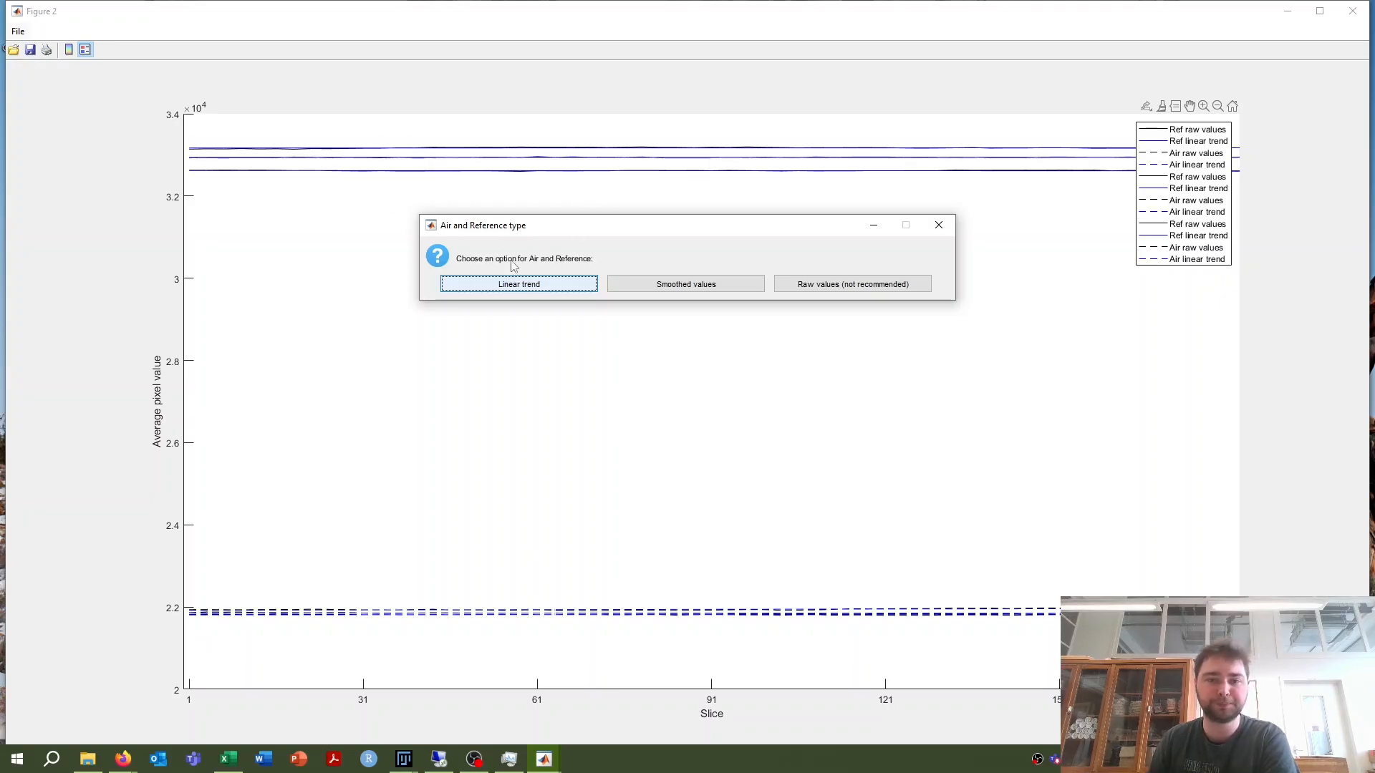
pyautogui.click(515, 286)
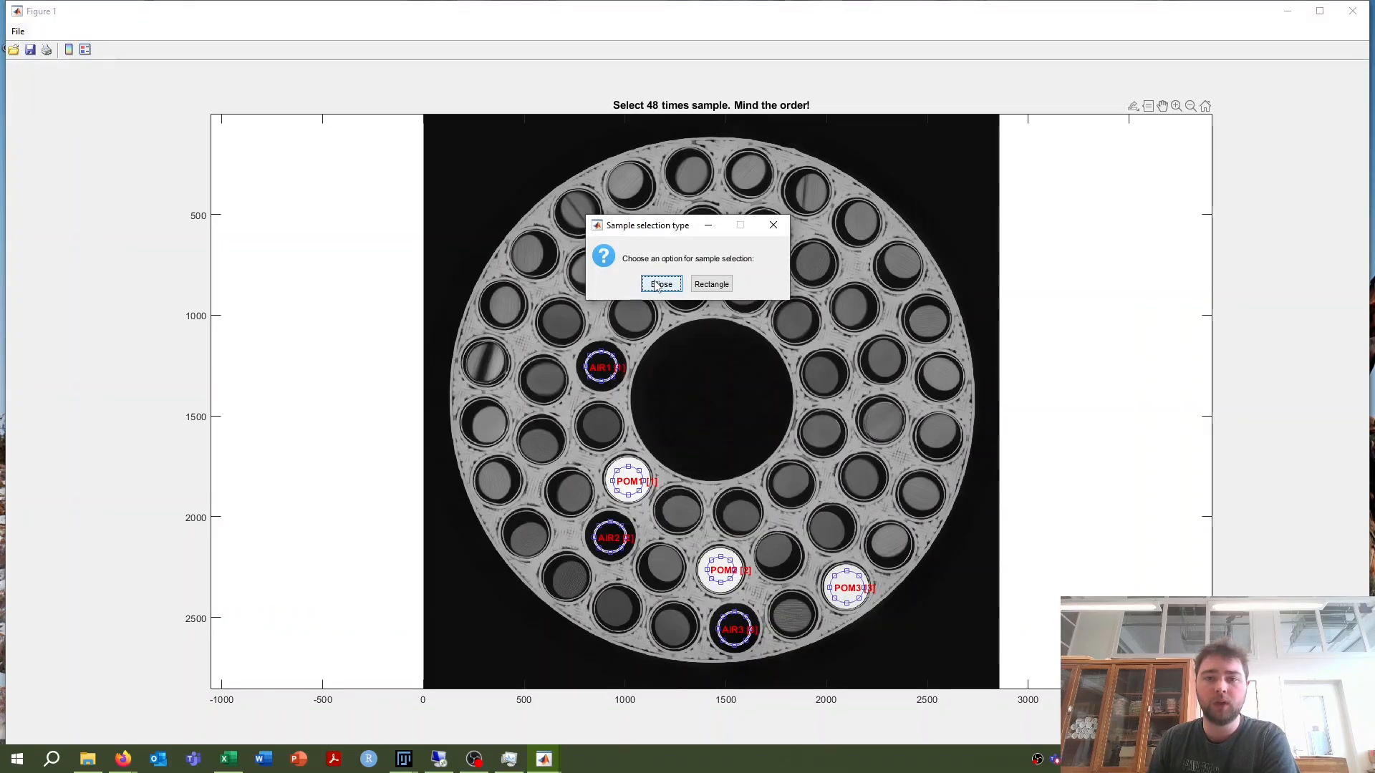
# Step: Mark the 48 samples with ellipses in order, from the innermost ring outward, starting with the tube below AIR1
pyautogui.click(659, 284)
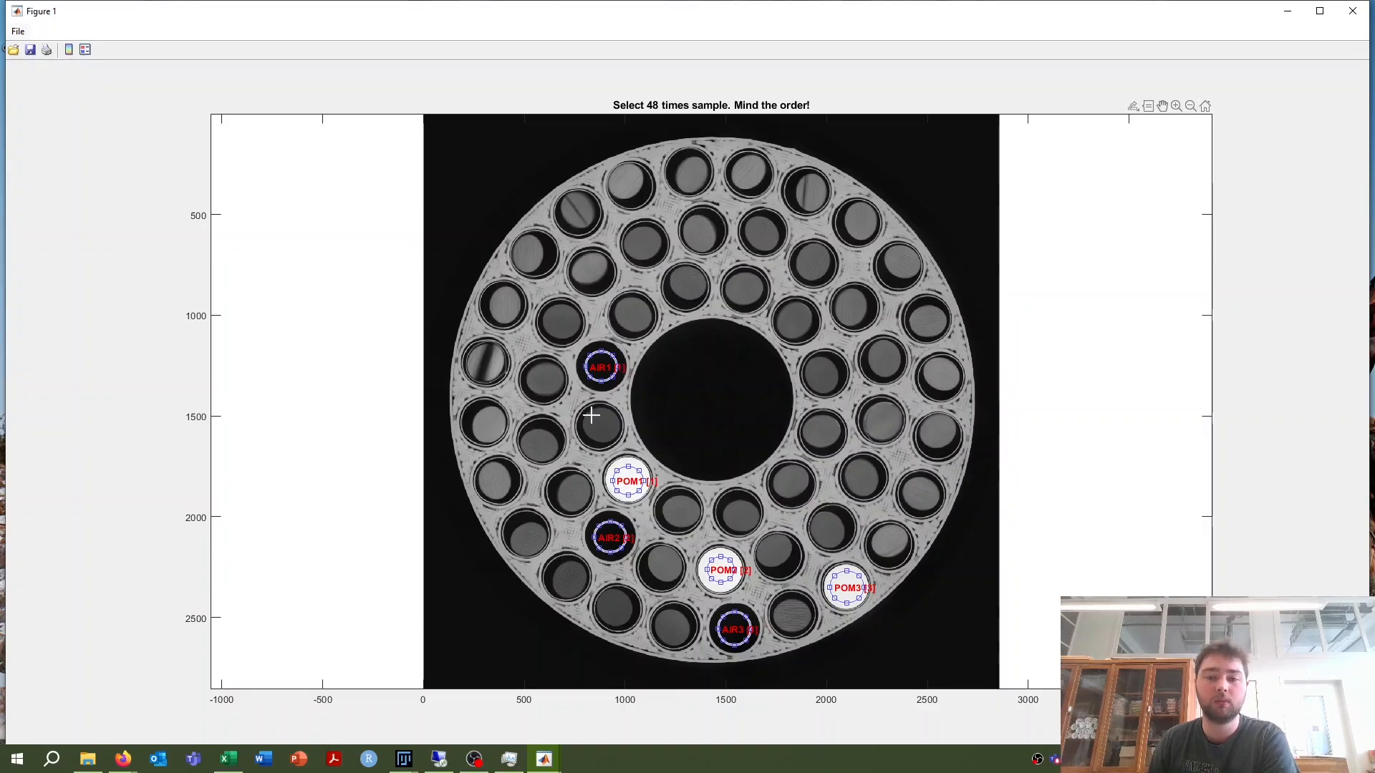
pyautogui.moveTo(585, 409); pyautogui.dragTo(623, 450)
pyautogui.doubleClick(602, 434)
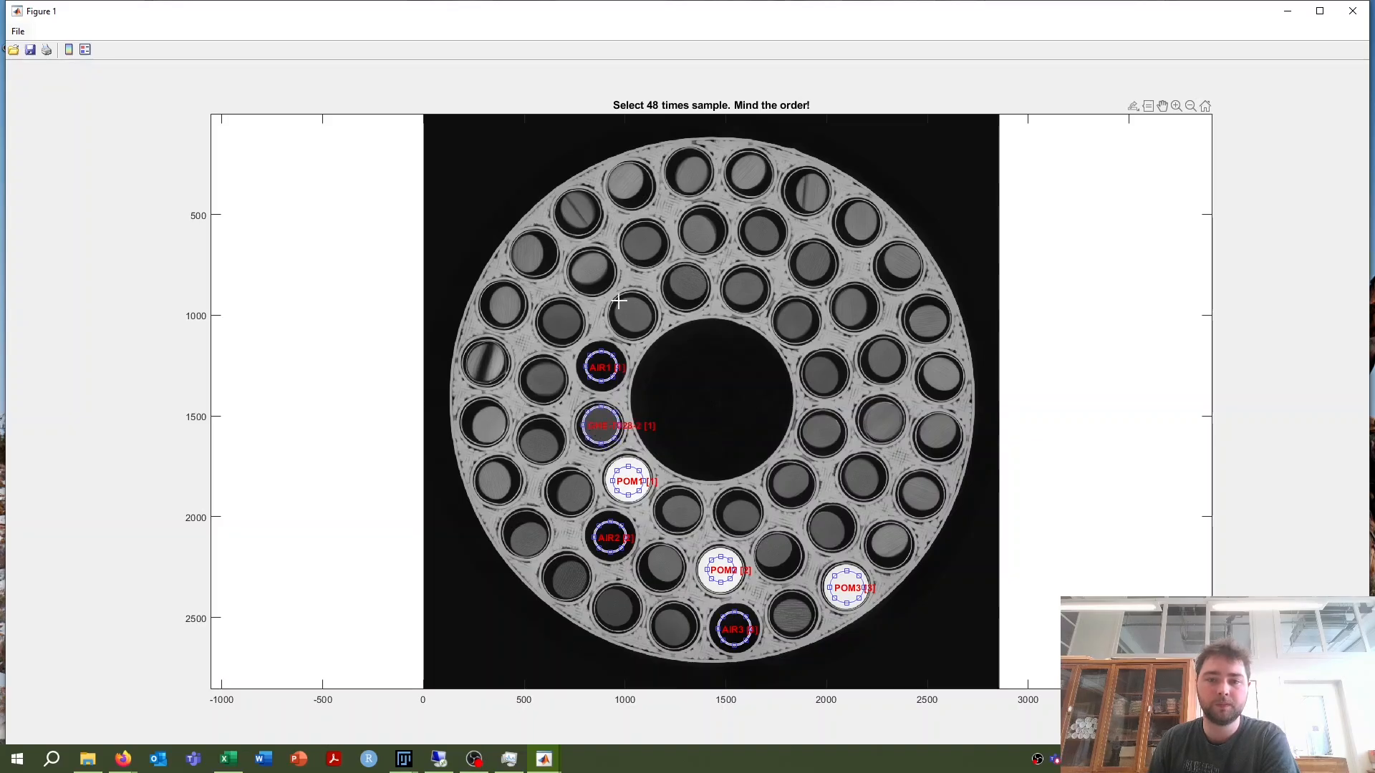
pyautogui.moveTo(619, 301); pyautogui.dragTo(662, 336)
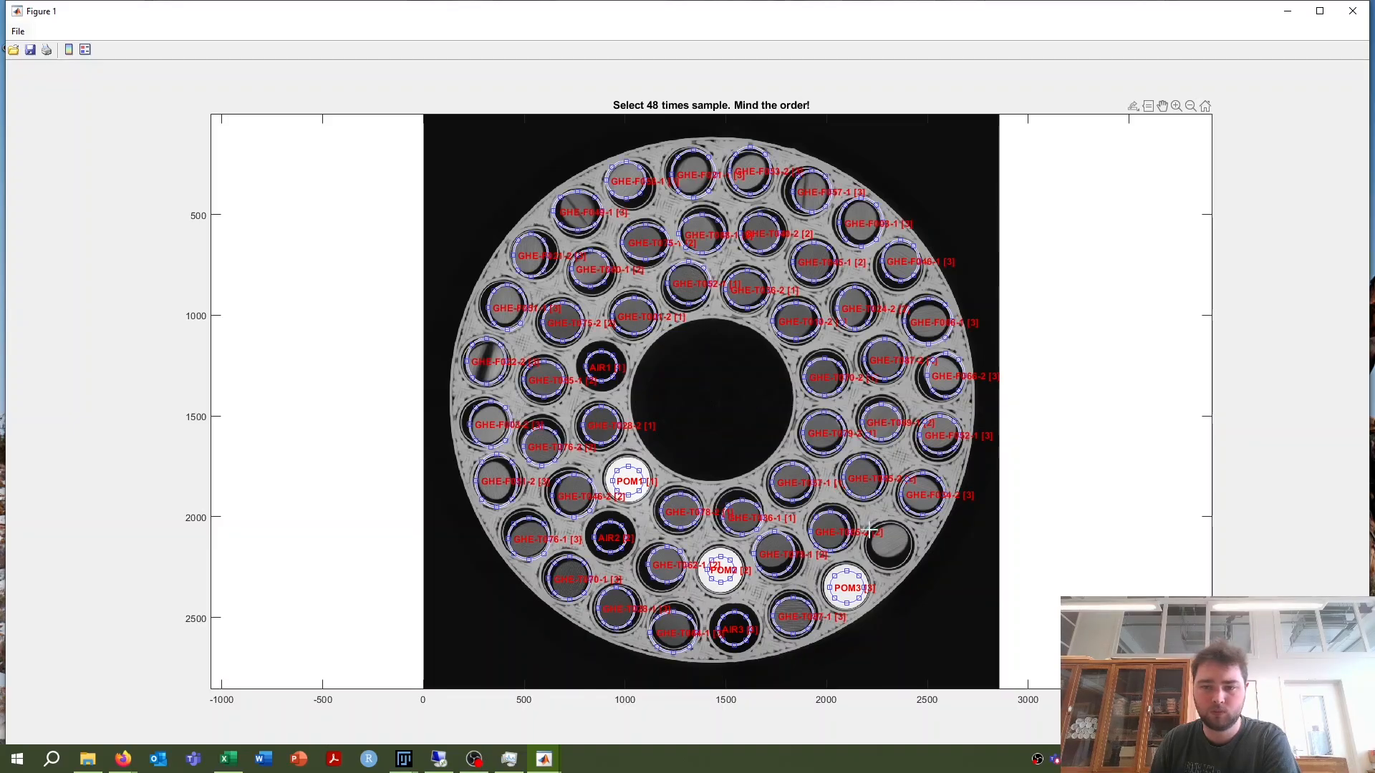
pyautogui.moveTo(868, 528); pyautogui.dragTo(917, 570)
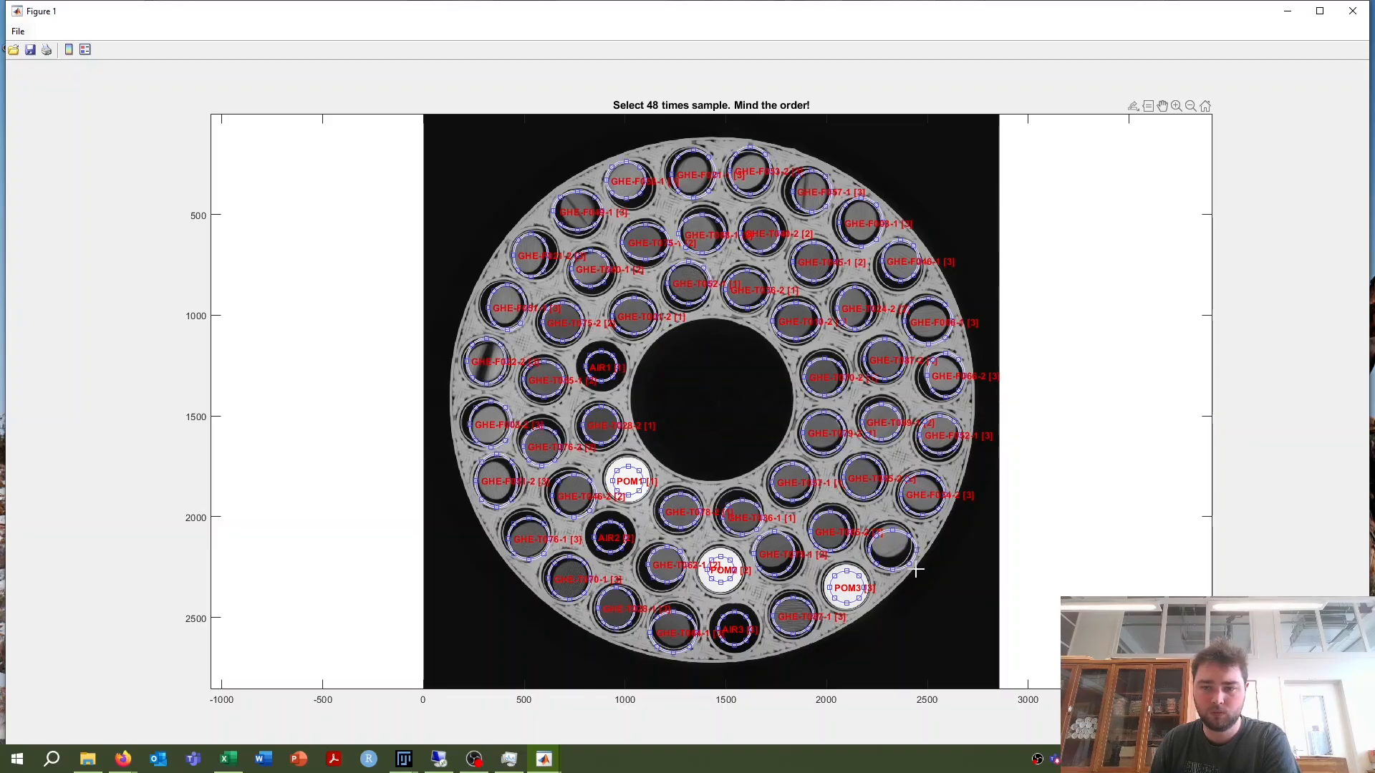
pyautogui.doubleClick(895, 543)
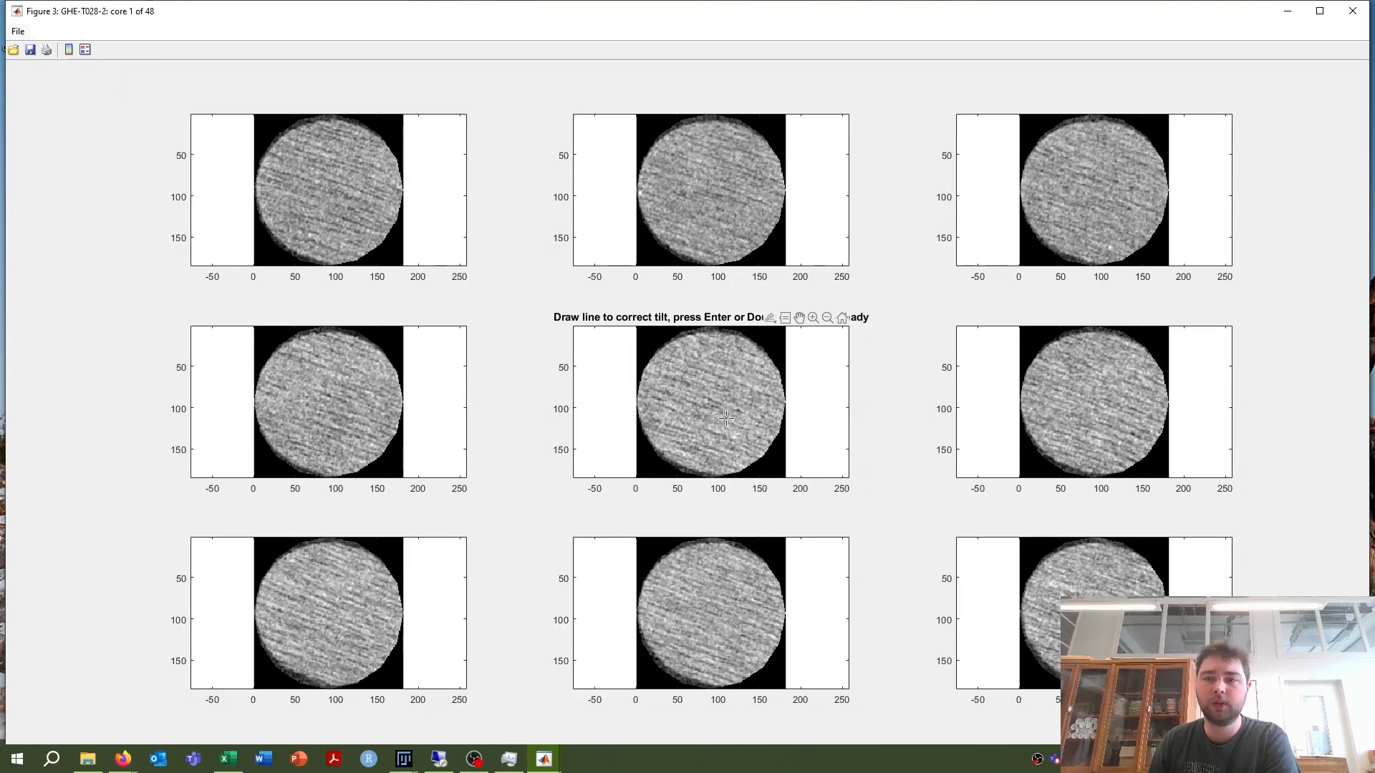
# Step: Correct the tilt of core GHE-T028-2 with a line from about (10, 55) to (160, 115) and crop it from about (45, 35) to (195, 195)
pyautogui.moveTo(646, 372); pyautogui.dragTo(769, 421)
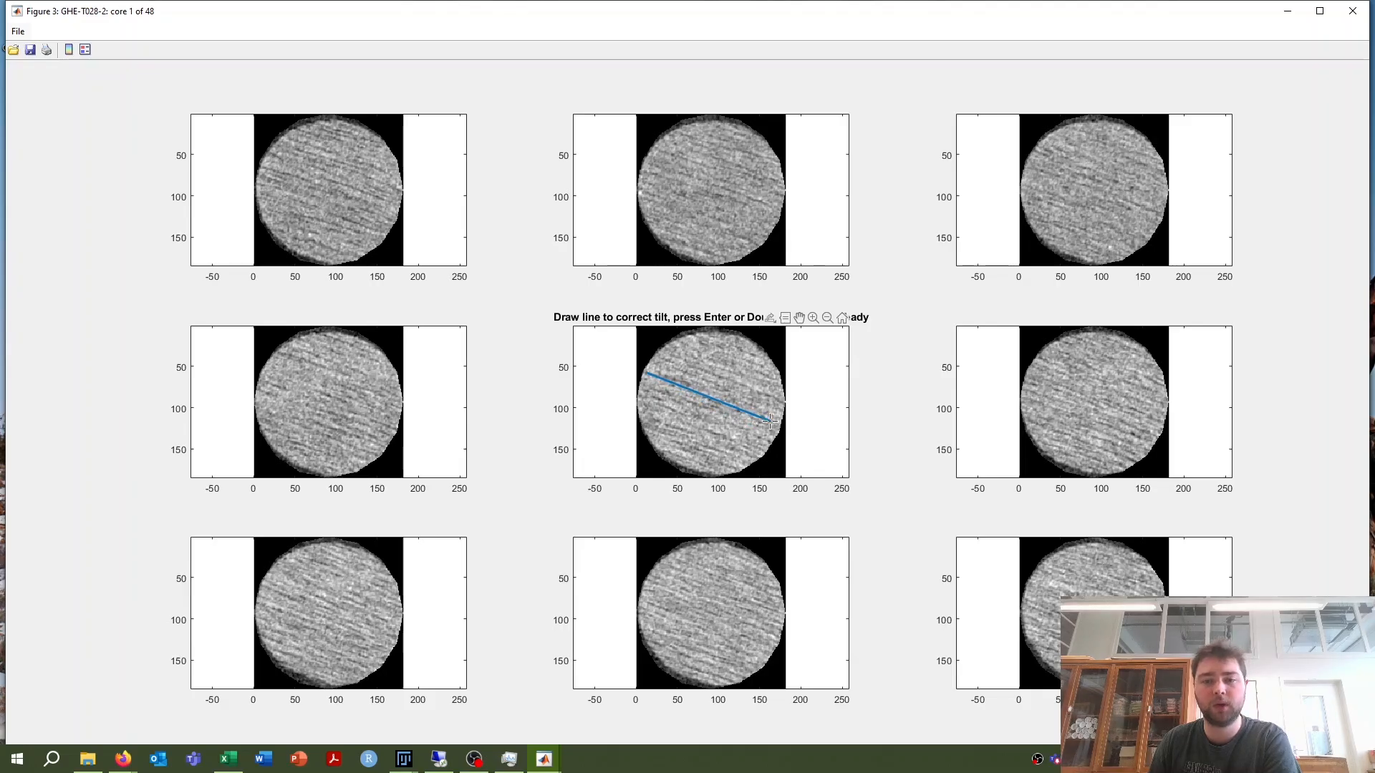
pyautogui.doubleClick(712, 398)
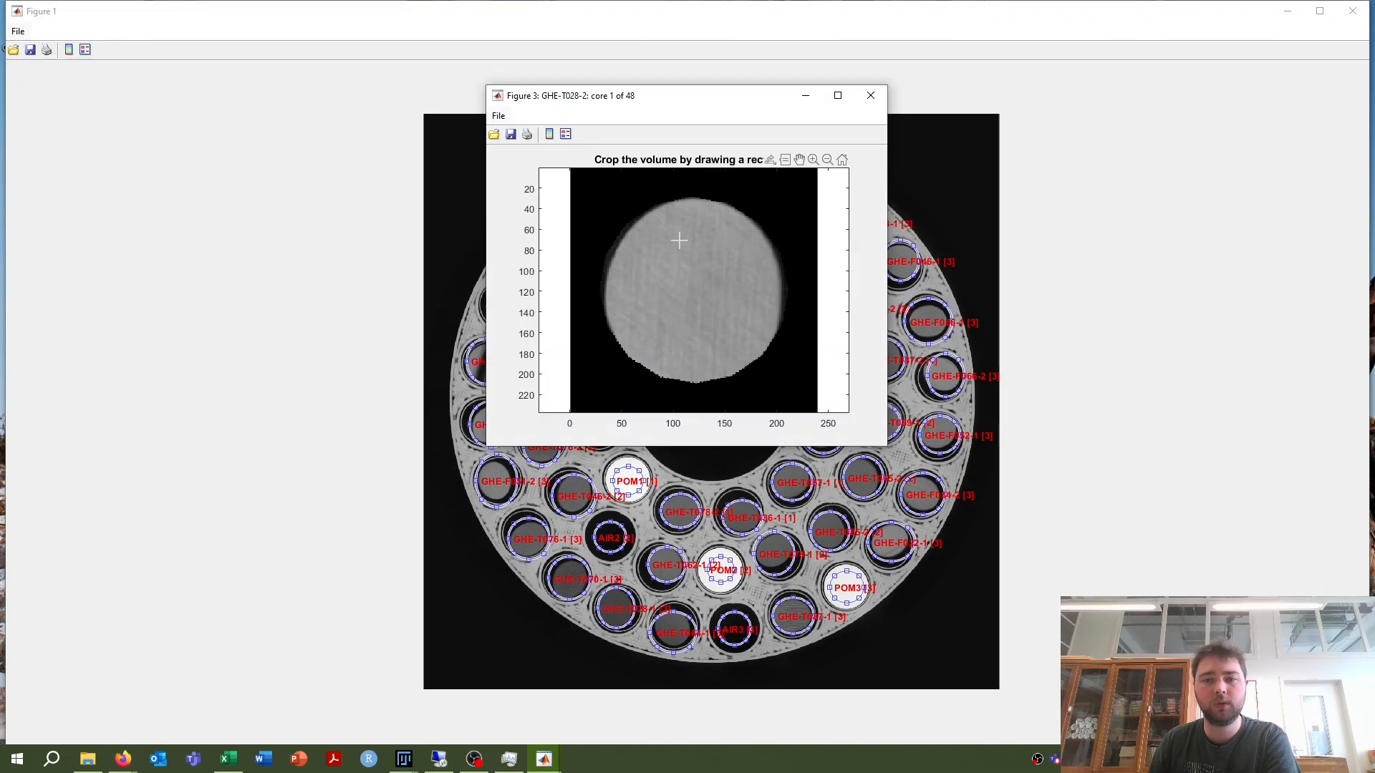
pyautogui.moveTo(613, 203); pyautogui.dragTo(769, 369)
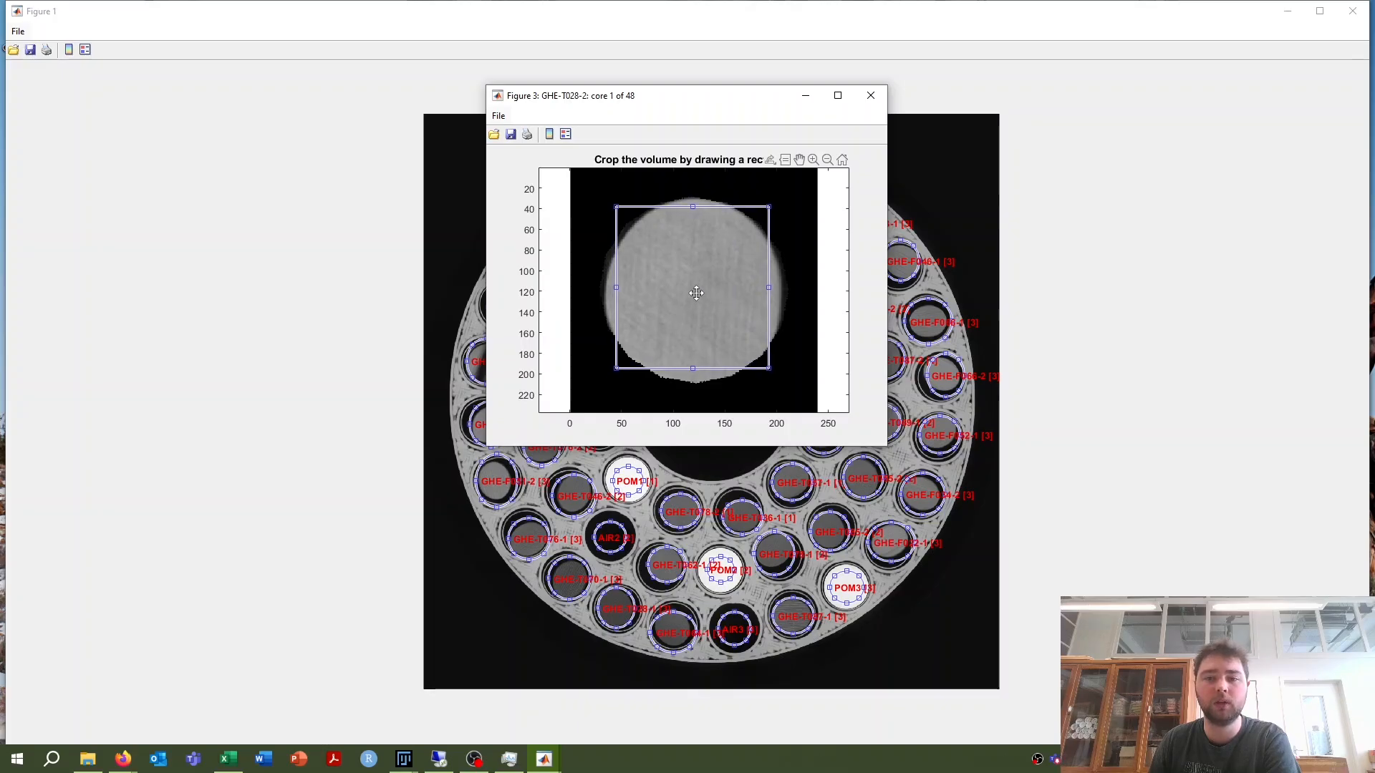
pyautogui.doubleClick(696, 292)
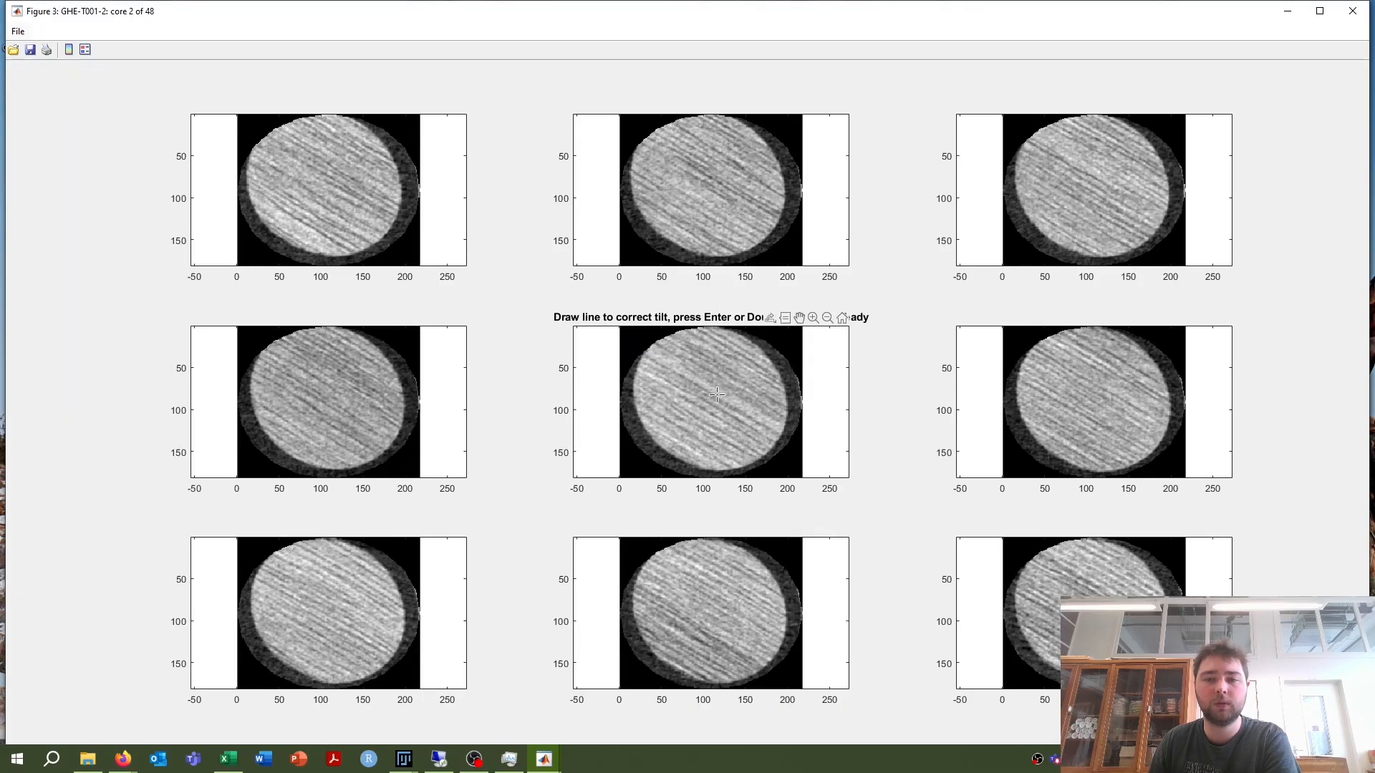
# Step: Correct the tilt of core GHE-T001-2 with a line from about (35, 30) to (200, 125) and crop it to a rectangle within the core
pyautogui.moveTo(647, 351); pyautogui.dragTo(786, 430)
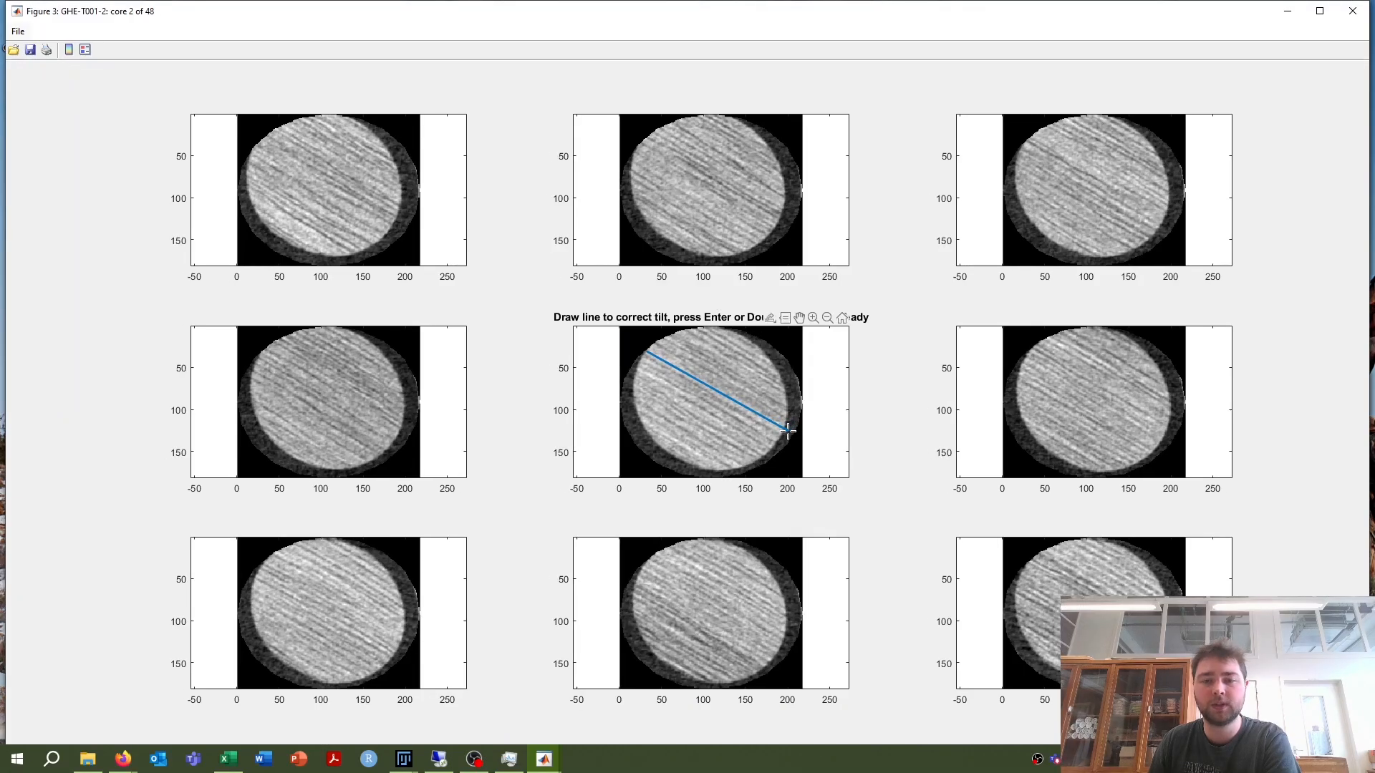
pyautogui.doubleClick(729, 399)
pyautogui.moveTo(623, 208); pyautogui.dragTo(764, 348)
pyautogui.moveTo(702, 297); pyautogui.dragTo(747, 292)
pyautogui.doubleClick(718, 291)
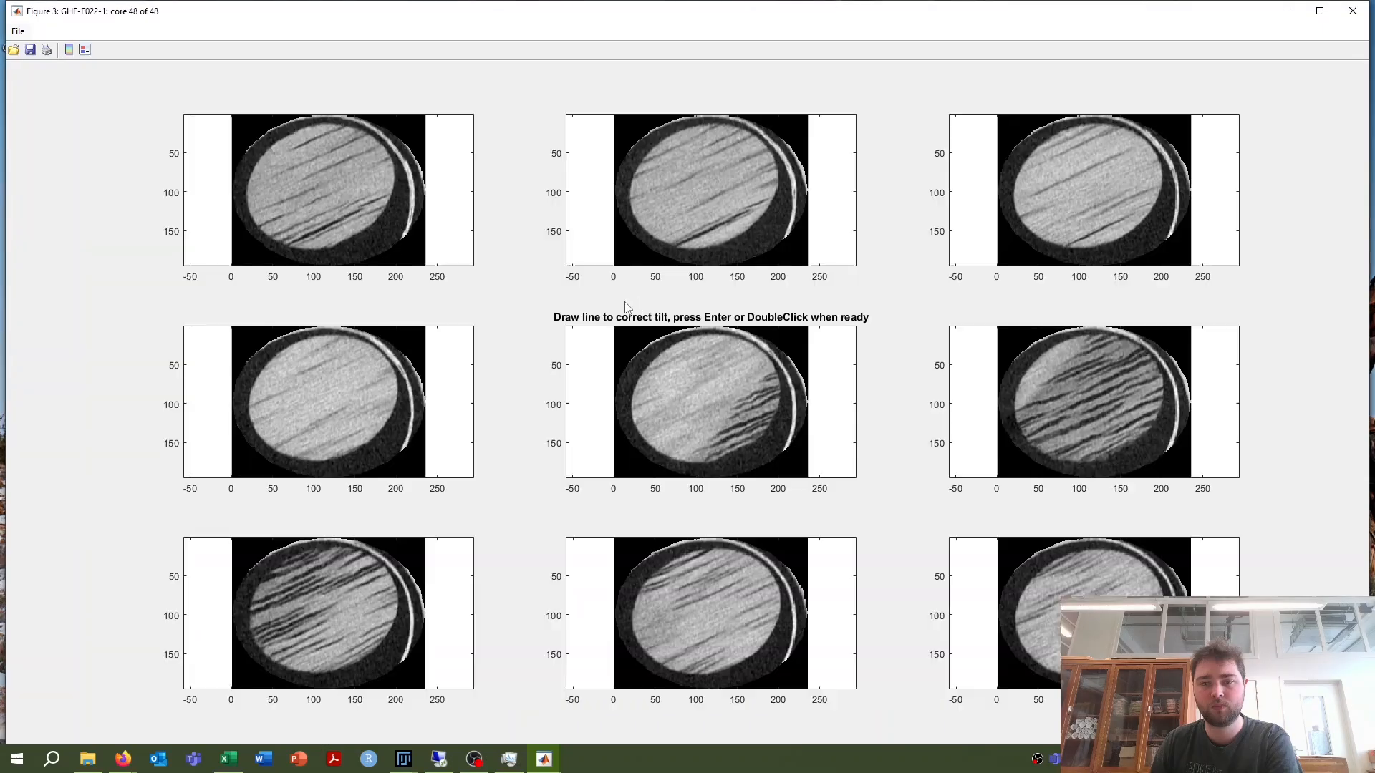
# Step: Correct the tilt of core GHE-F022-1 with a line from about (45, 130) to (180, 60) and crop it to a rectangle within the core
pyautogui.moveTo(652, 425); pyautogui.dragTo(762, 372)
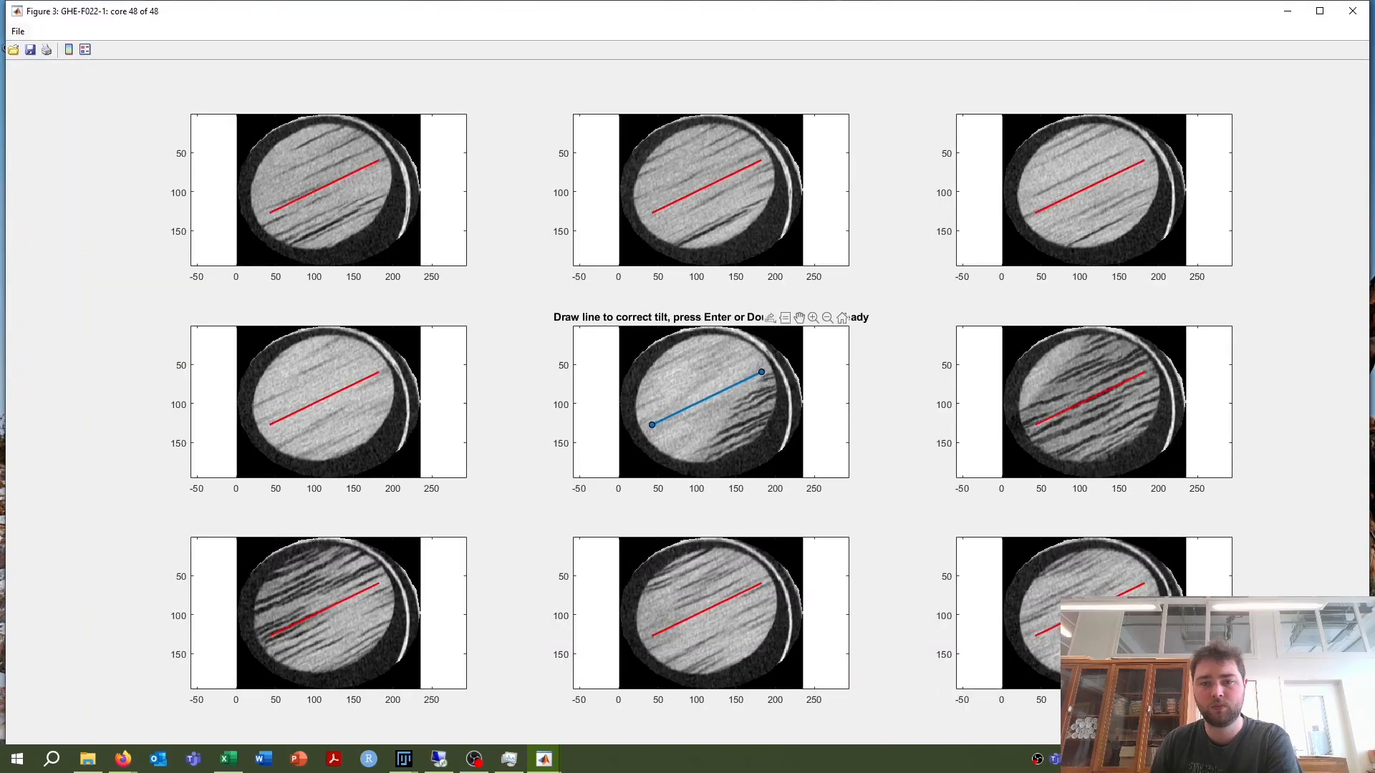
pyautogui.doubleClick(714, 398)
pyautogui.moveTo(643, 231); pyautogui.dragTo(761, 374)
pyautogui.doubleClick(718, 315)
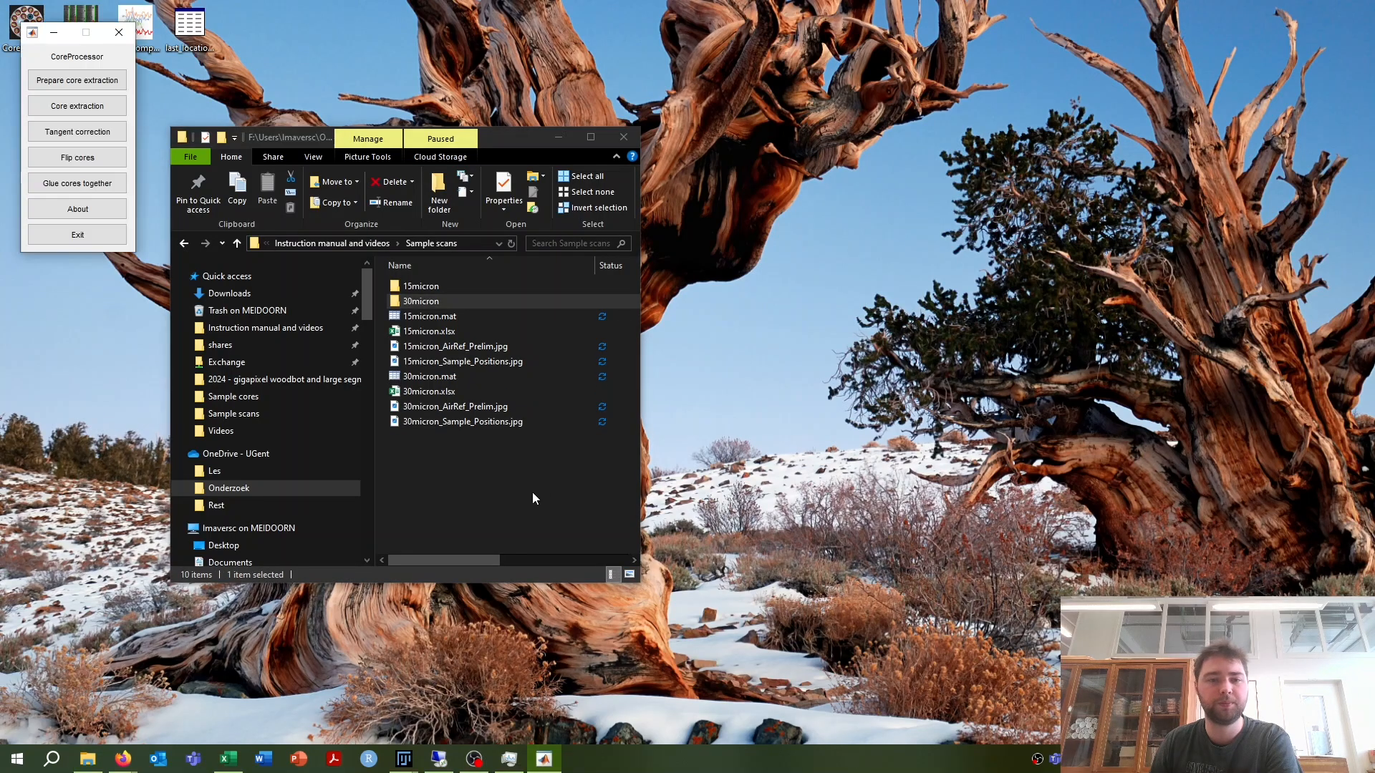
# Step: Examine the output files of both scans in the Sample scans folder, especially 15micron.mat and 30micron.mat
pyautogui.click(561, 487)
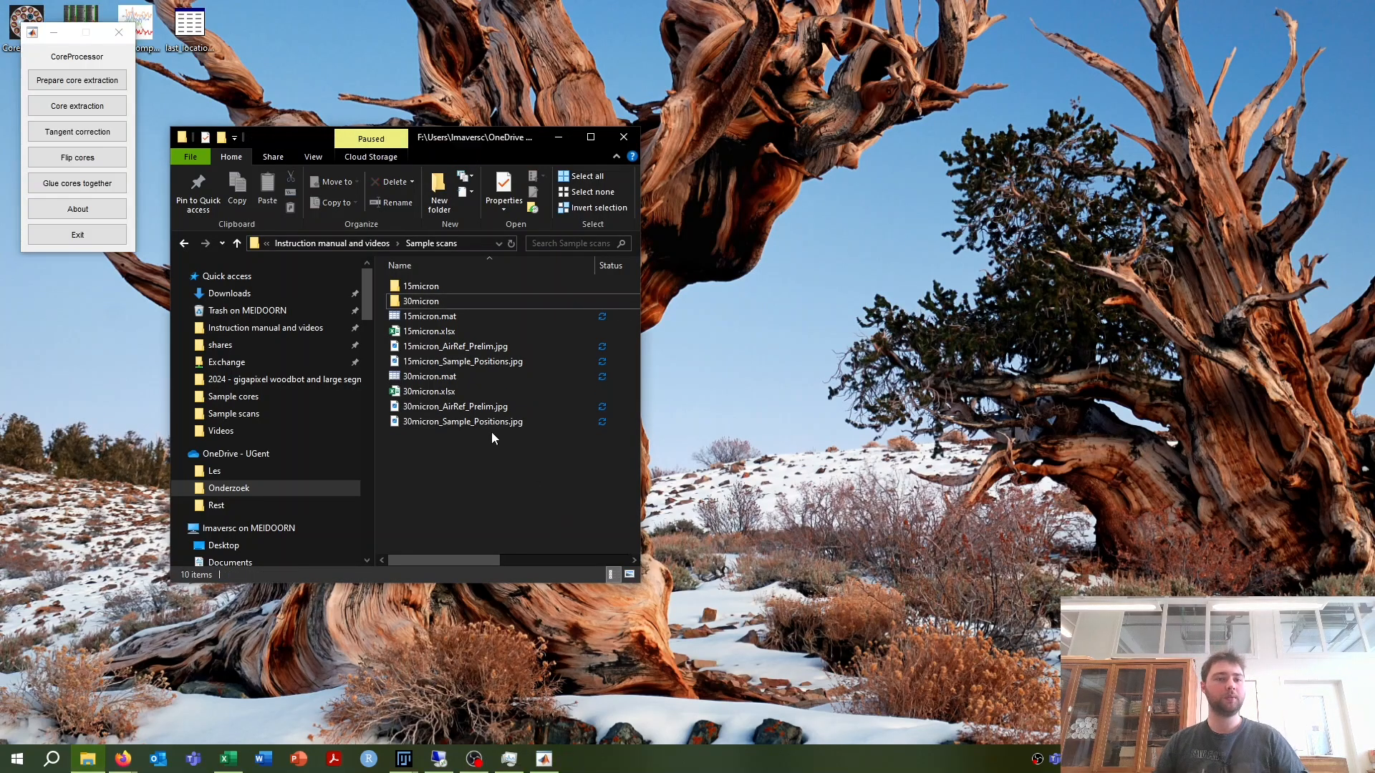
pyautogui.click(430, 301)
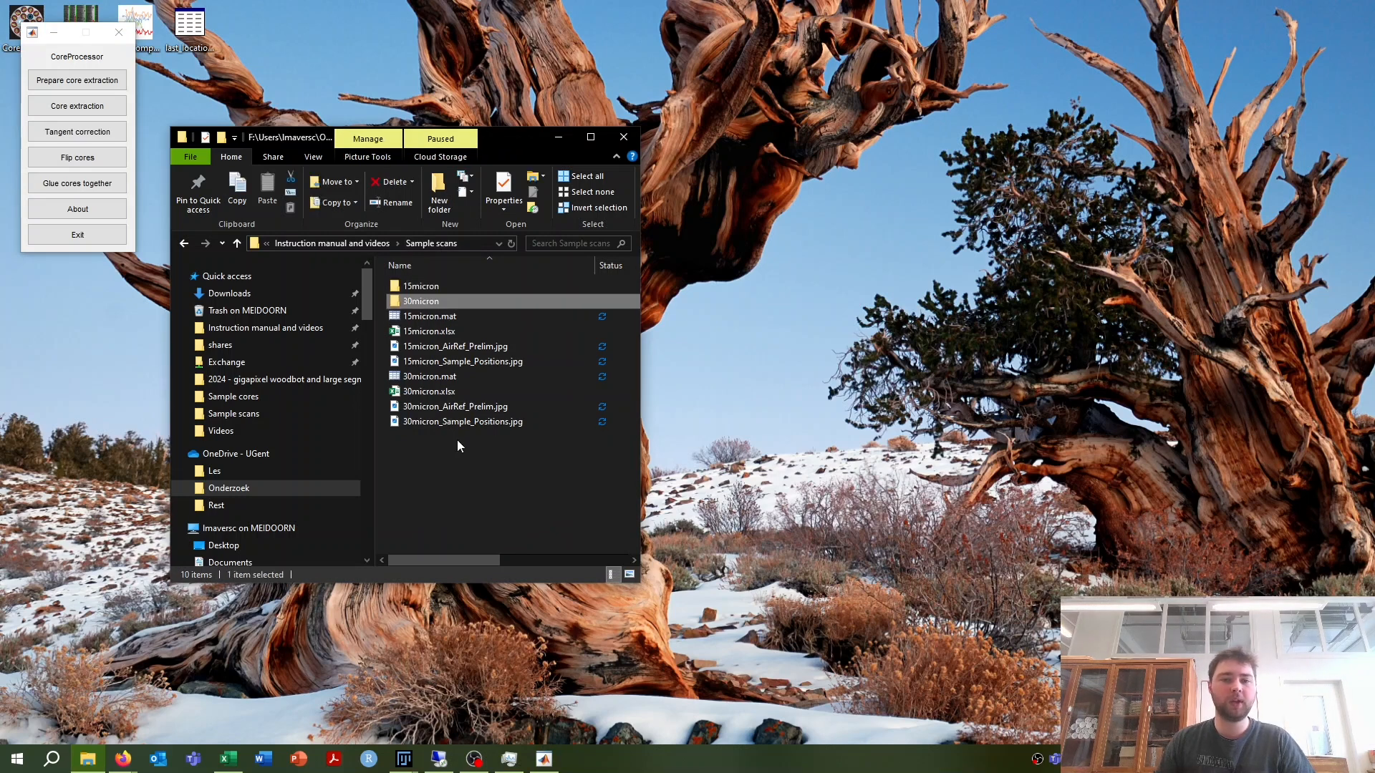
pyautogui.click(484, 457)
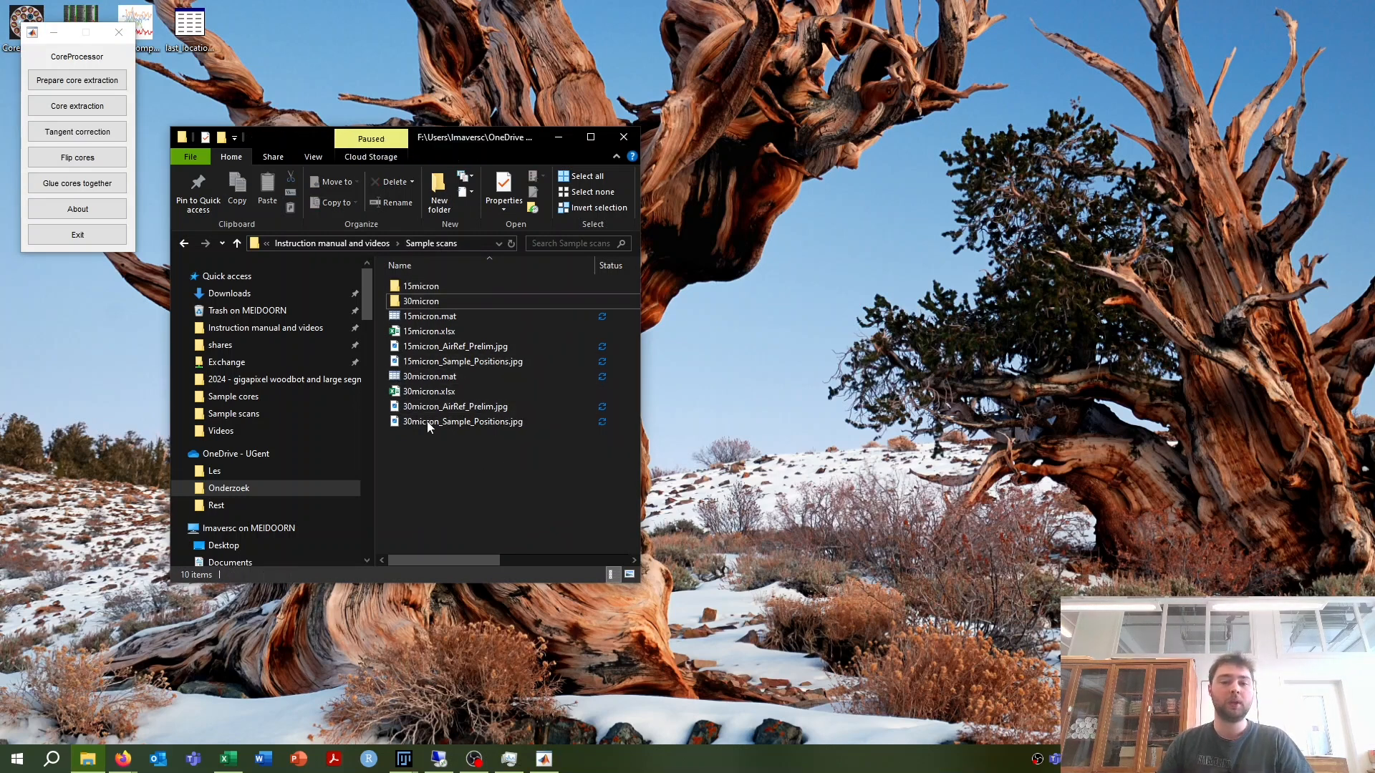
pyautogui.click(432, 320)
pyautogui.click(432, 379)
pyautogui.click(435, 443)
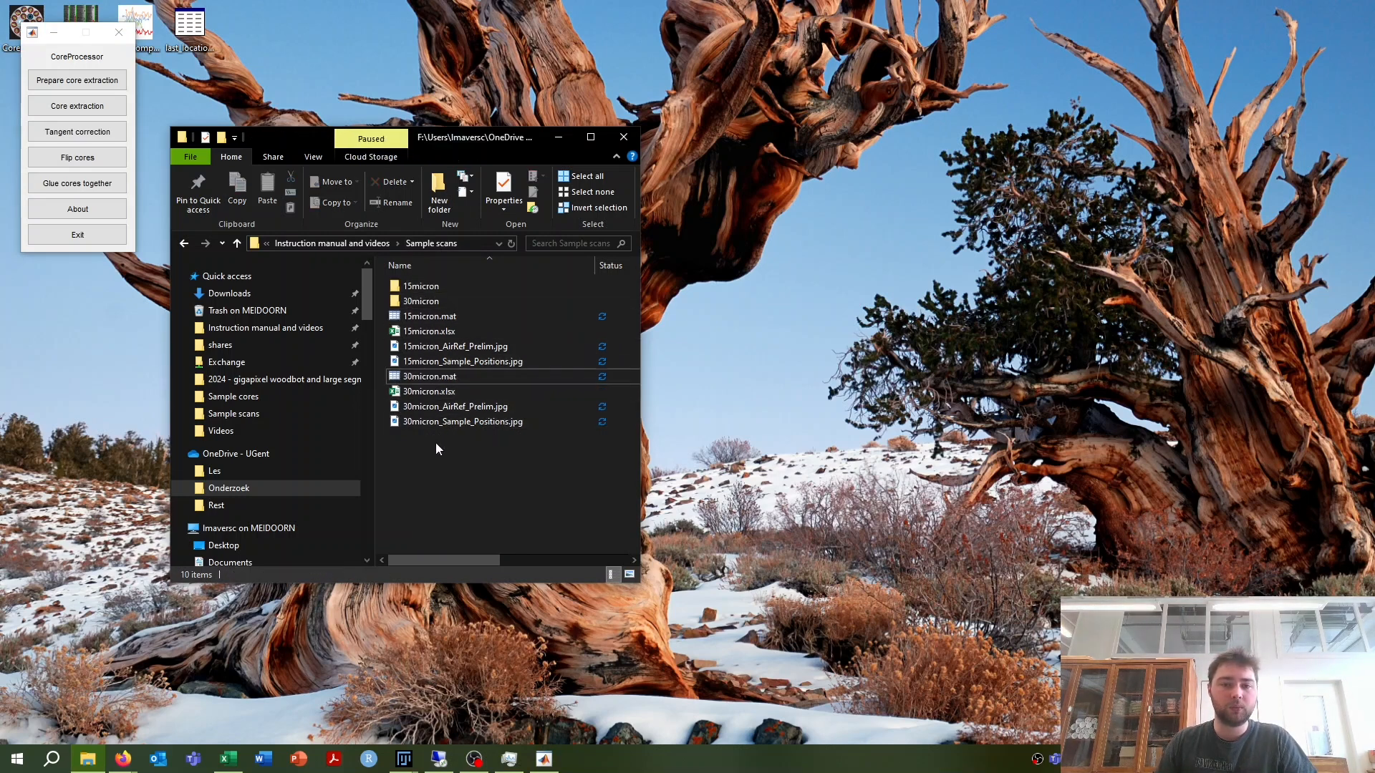
pyautogui.click(420, 318)
pyautogui.click(431, 379)
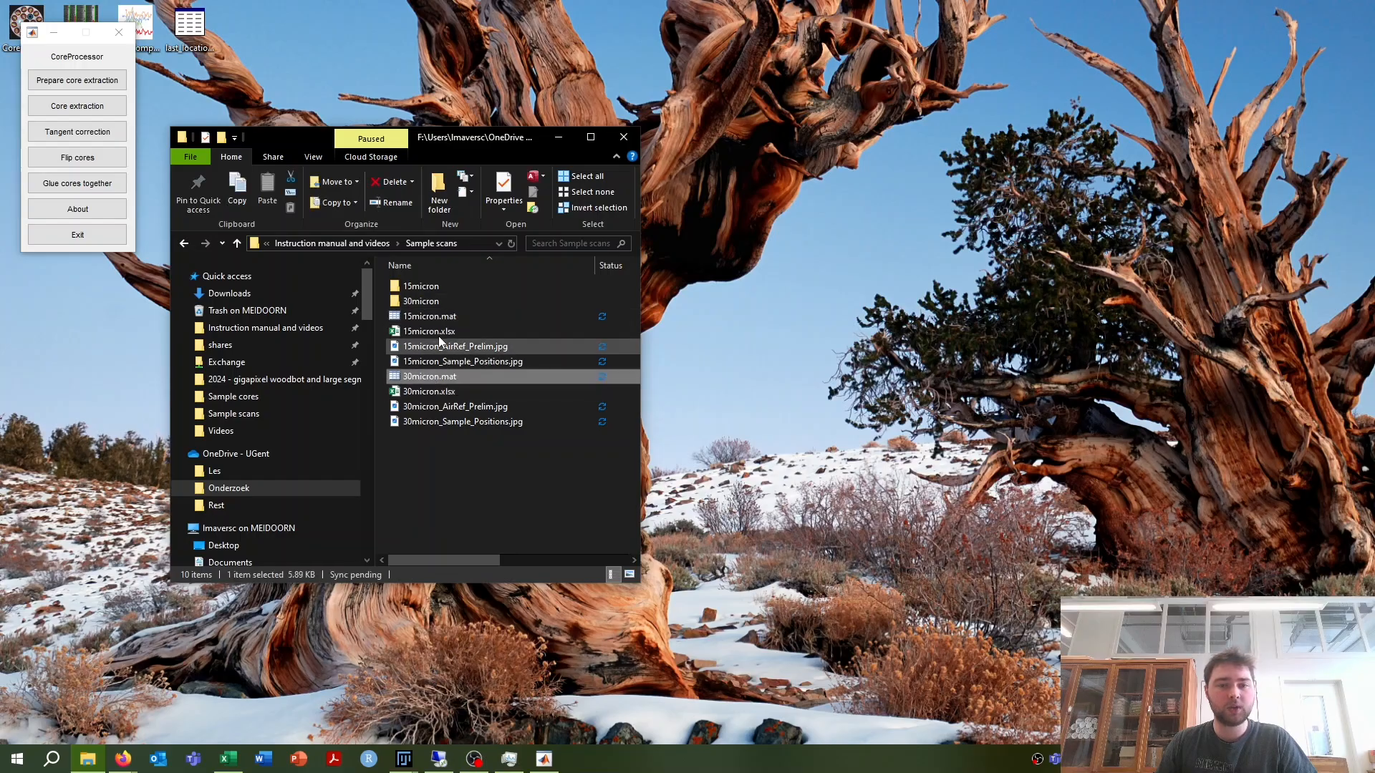
pyautogui.click(481, 316)
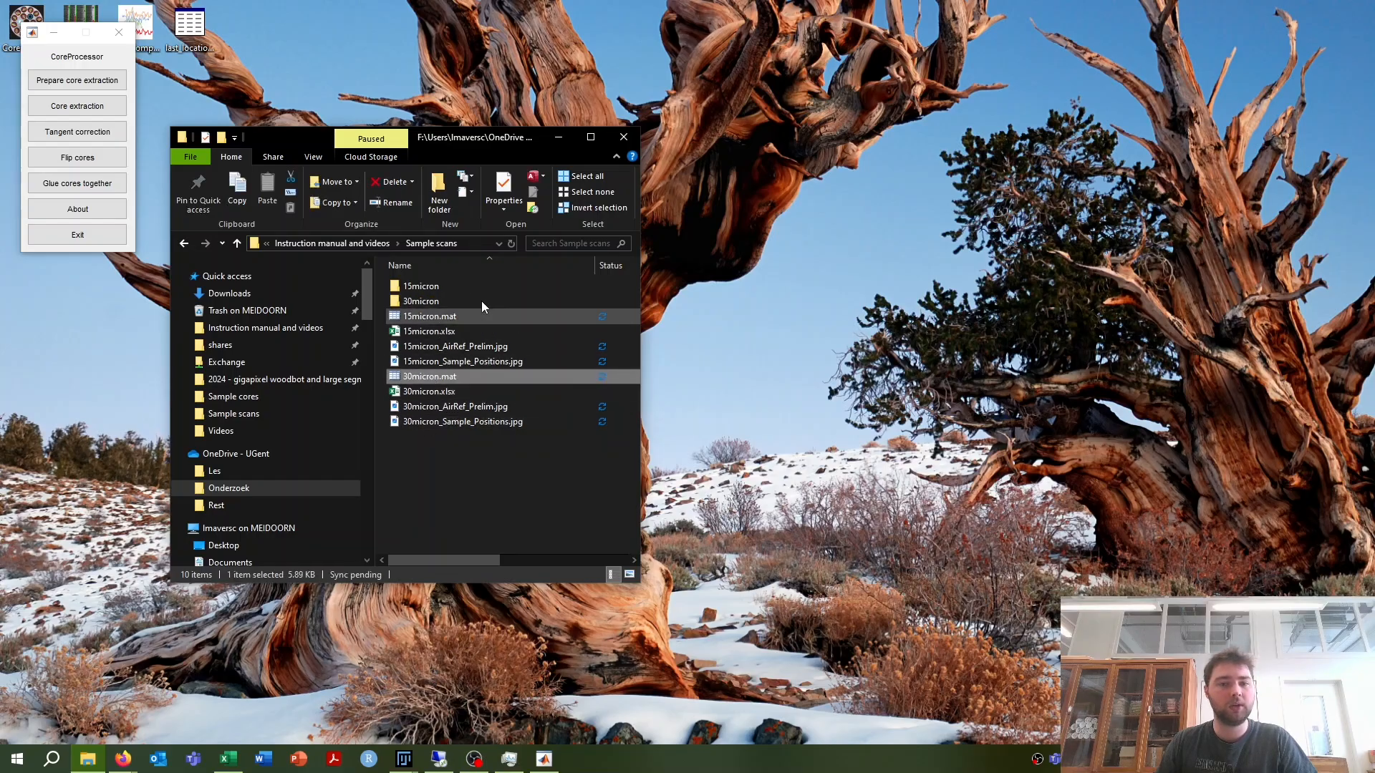
pyautogui.click(431, 378)
pyautogui.click(433, 315)
pyautogui.click(440, 377)
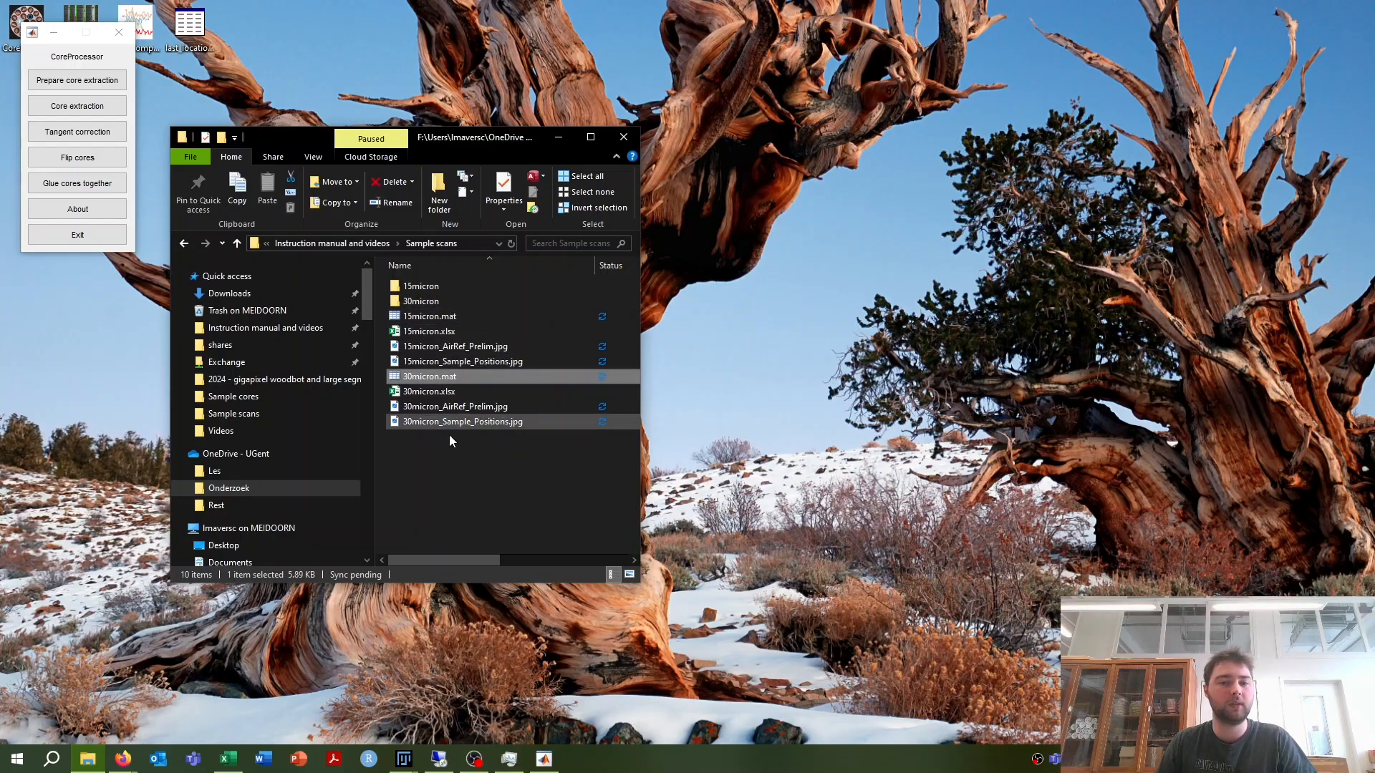
pyautogui.click(455, 488)
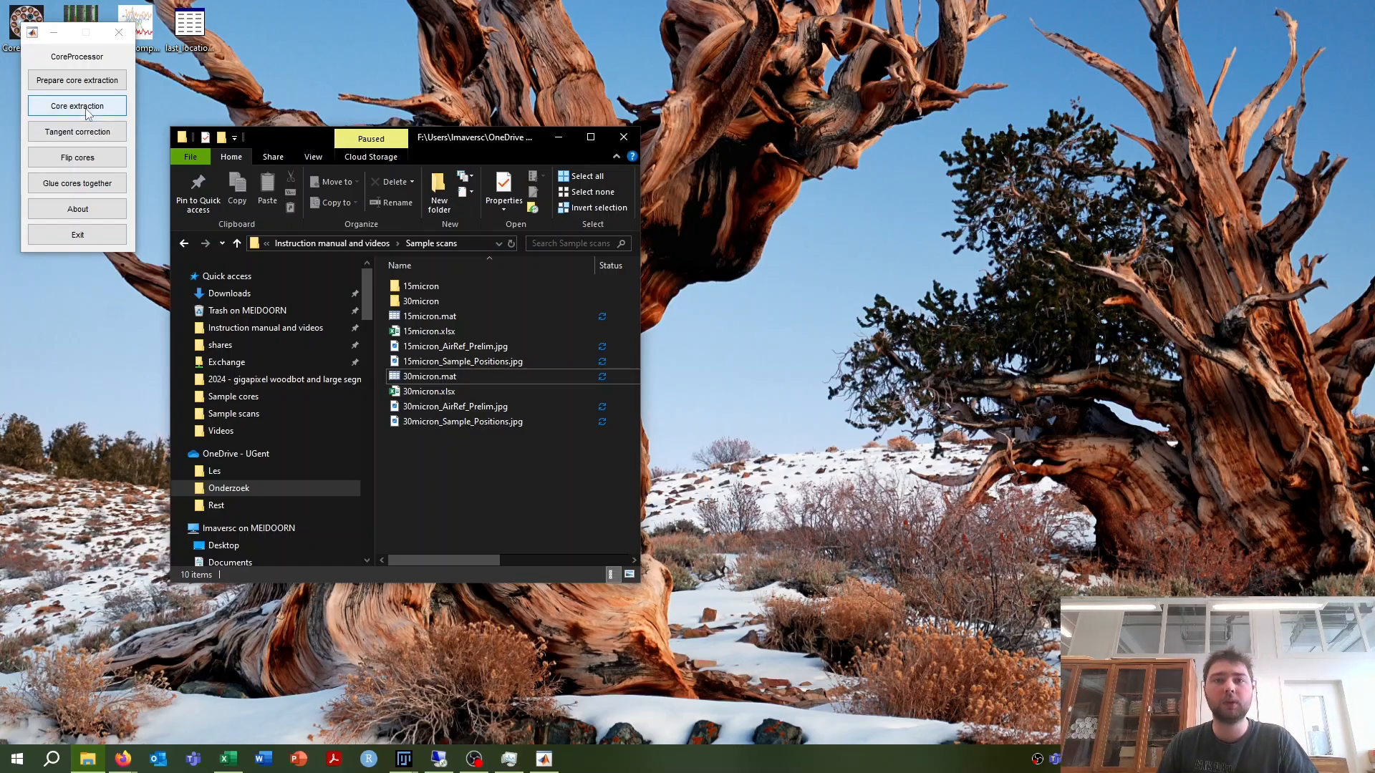
pyautogui.click(433, 288)
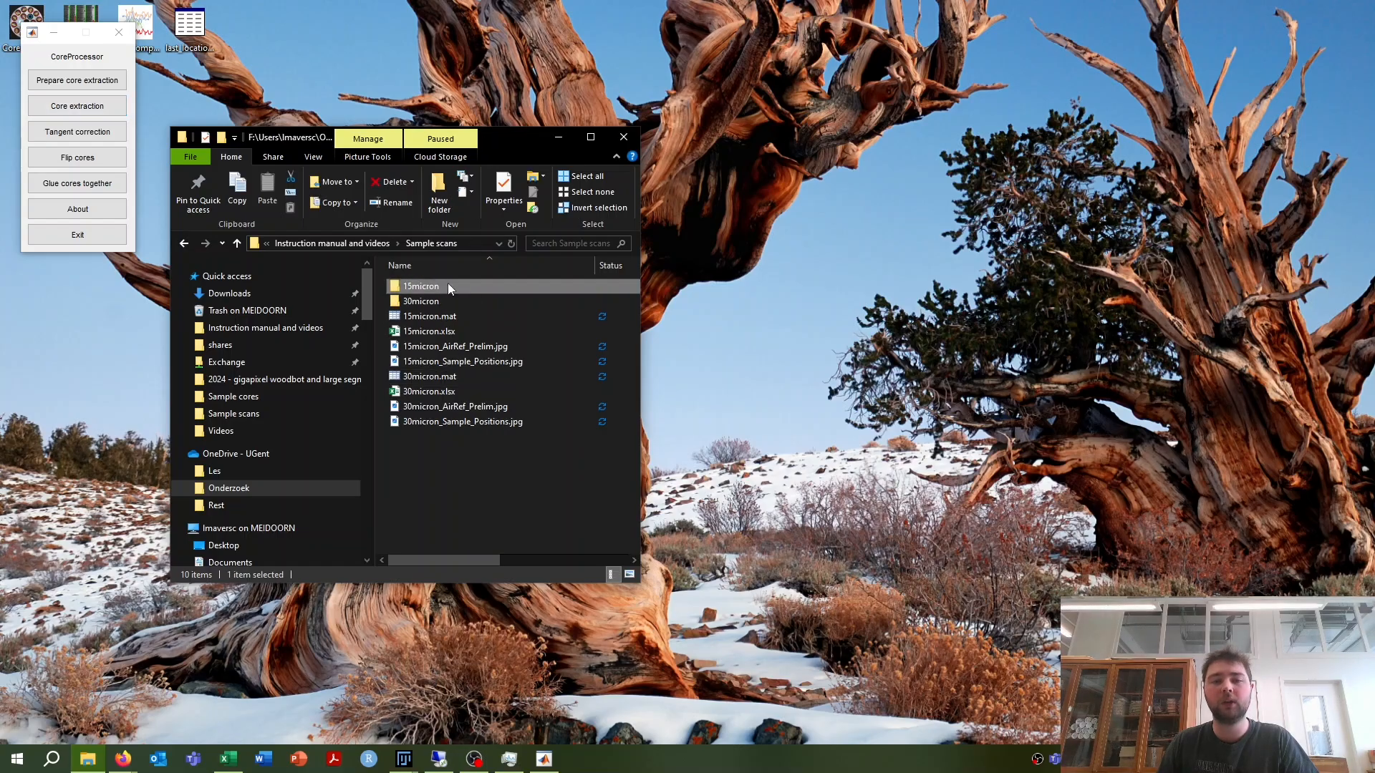
pyautogui.rightClick(481, 289)
pyautogui.click(466, 289)
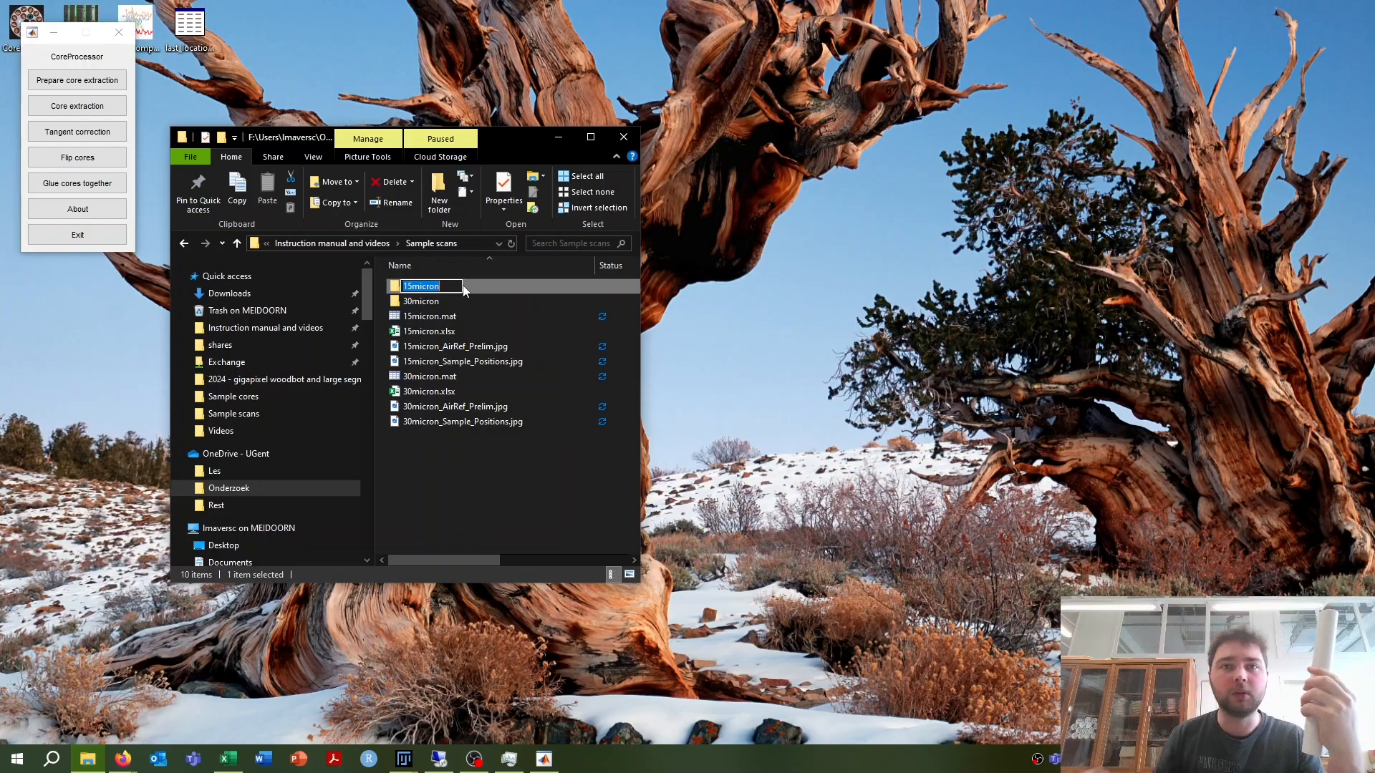
pyautogui.click(482, 286)
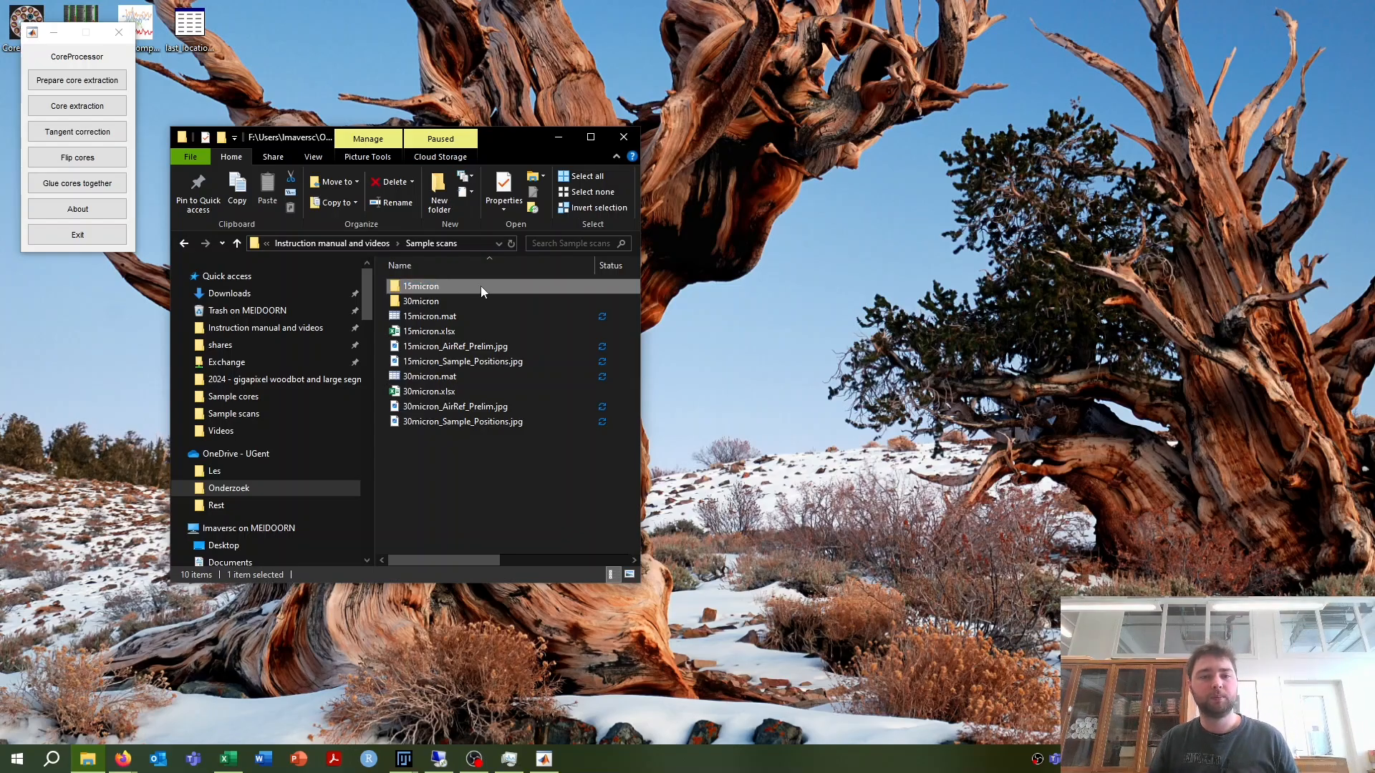
# Step: Run the core extraction on the Sample scans folder, closing the air and reference plots and the finished progress window
pyautogui.click(88, 107)
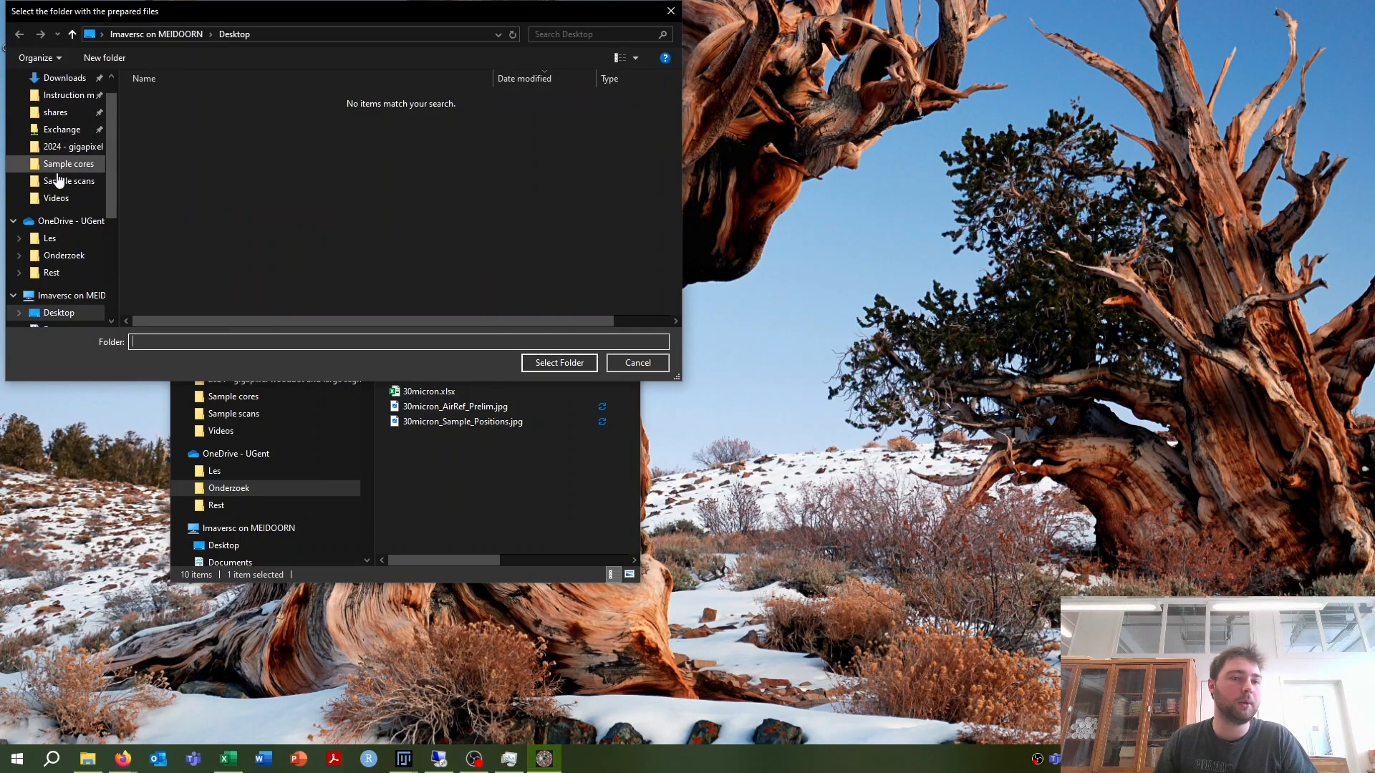
pyautogui.scroll(1, 80, 202)
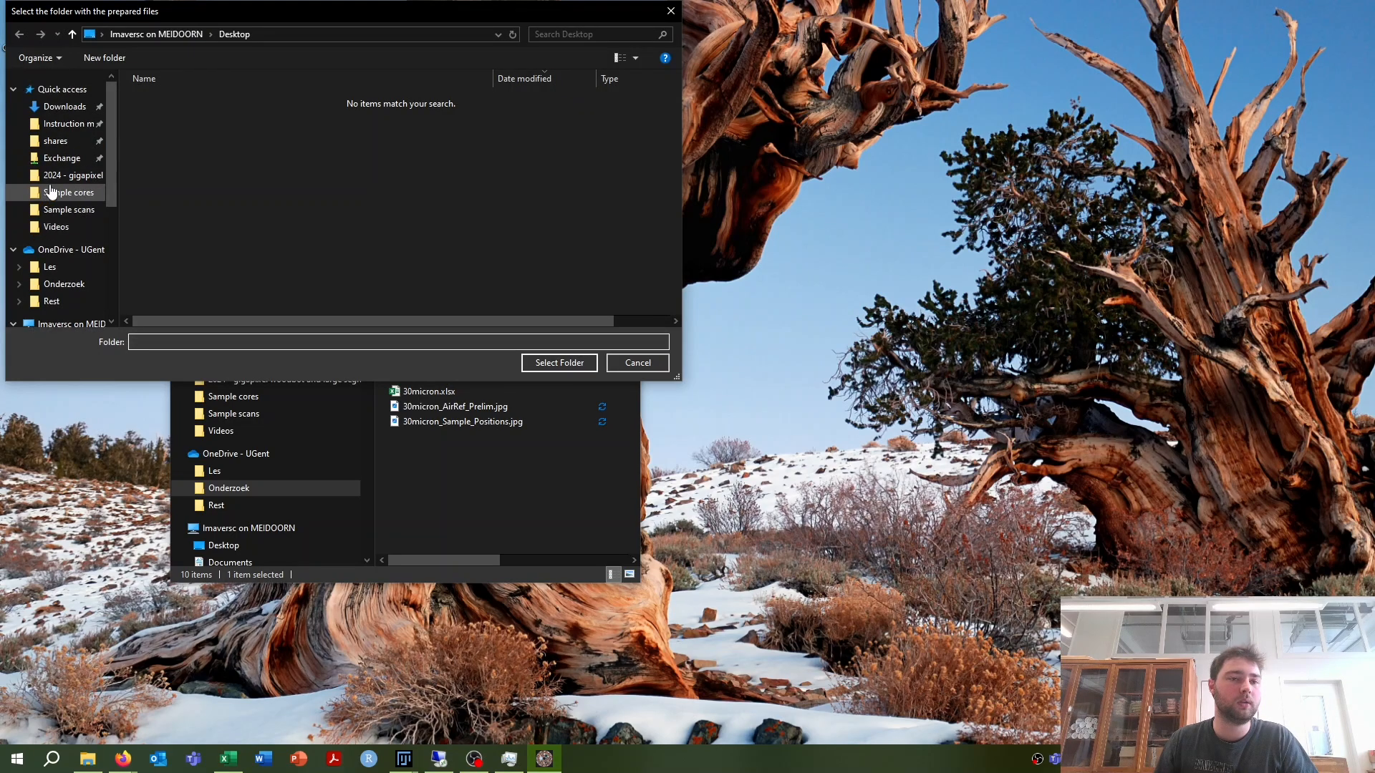
pyautogui.click(66, 129)
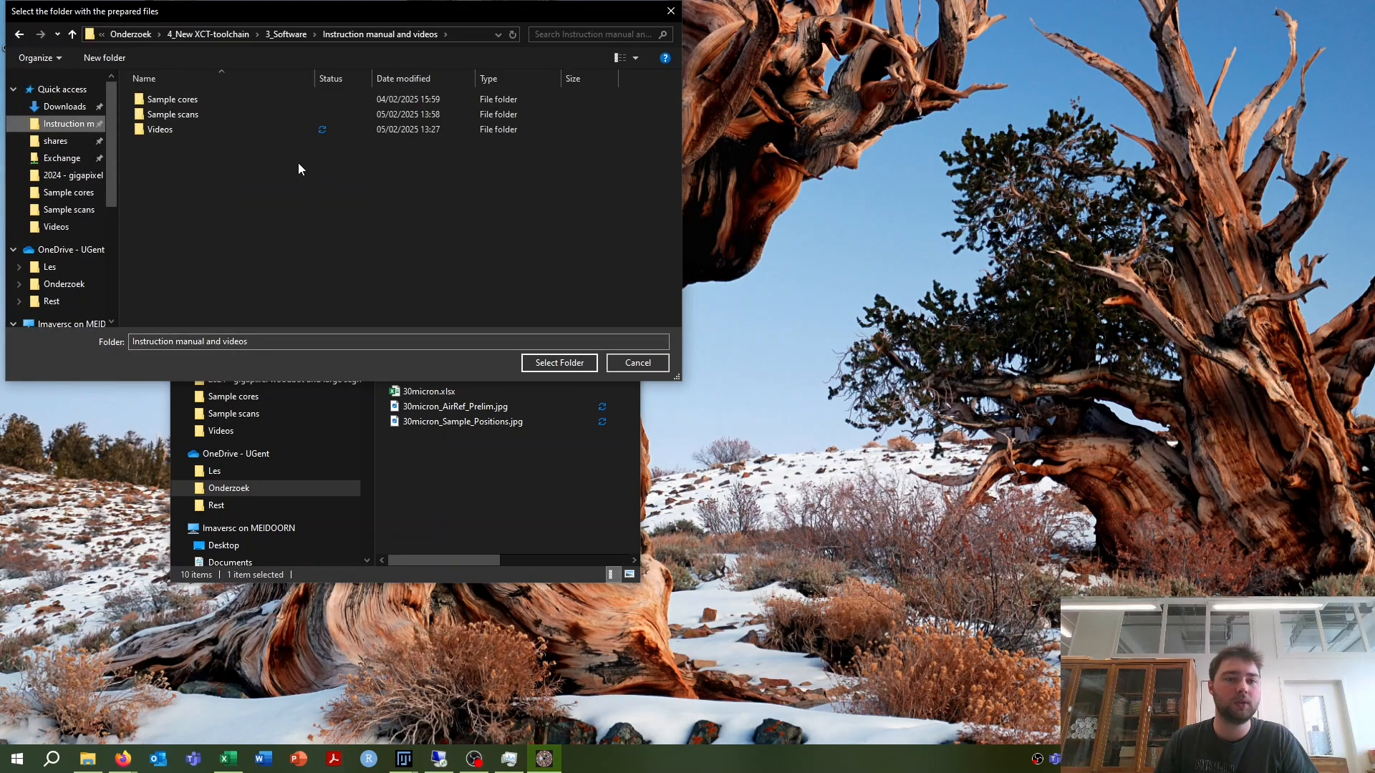
pyautogui.doubleClick(202, 114)
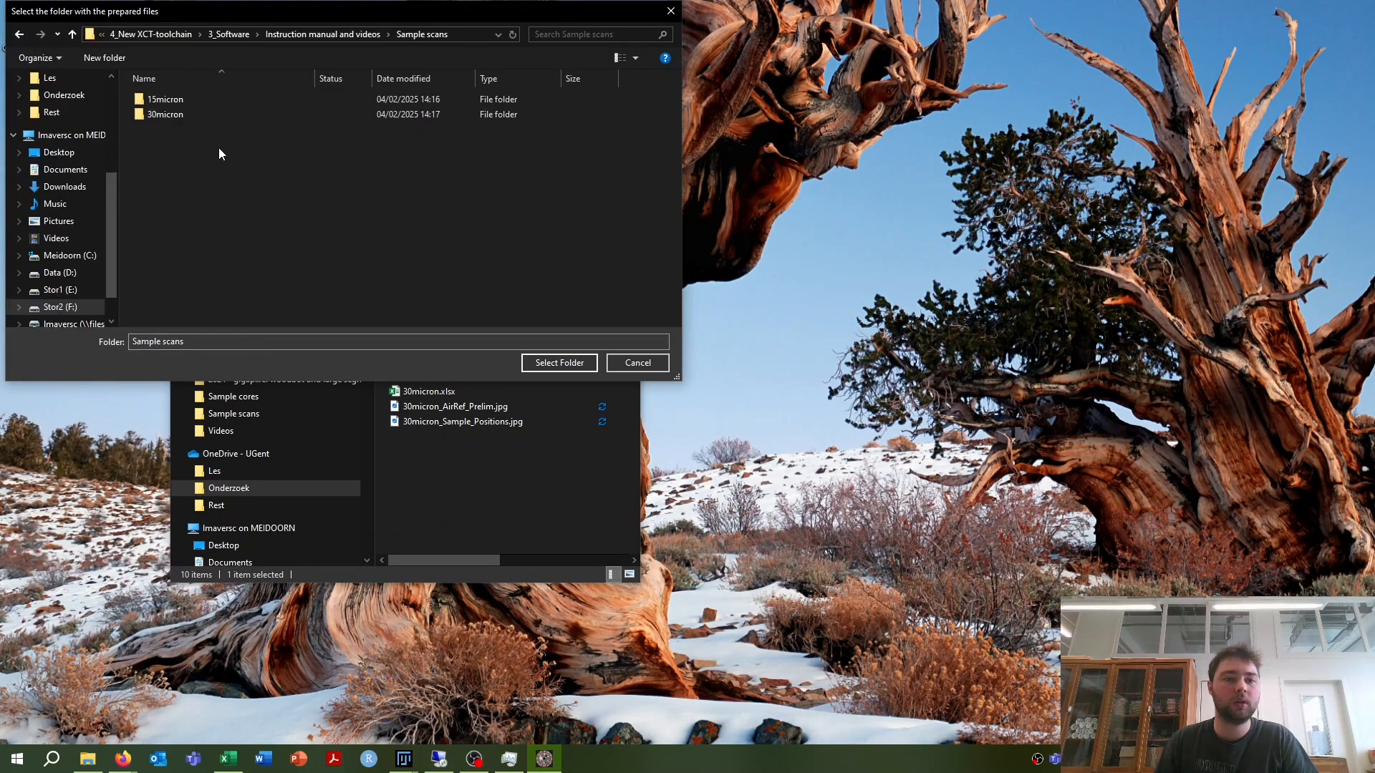
pyautogui.click(570, 363)
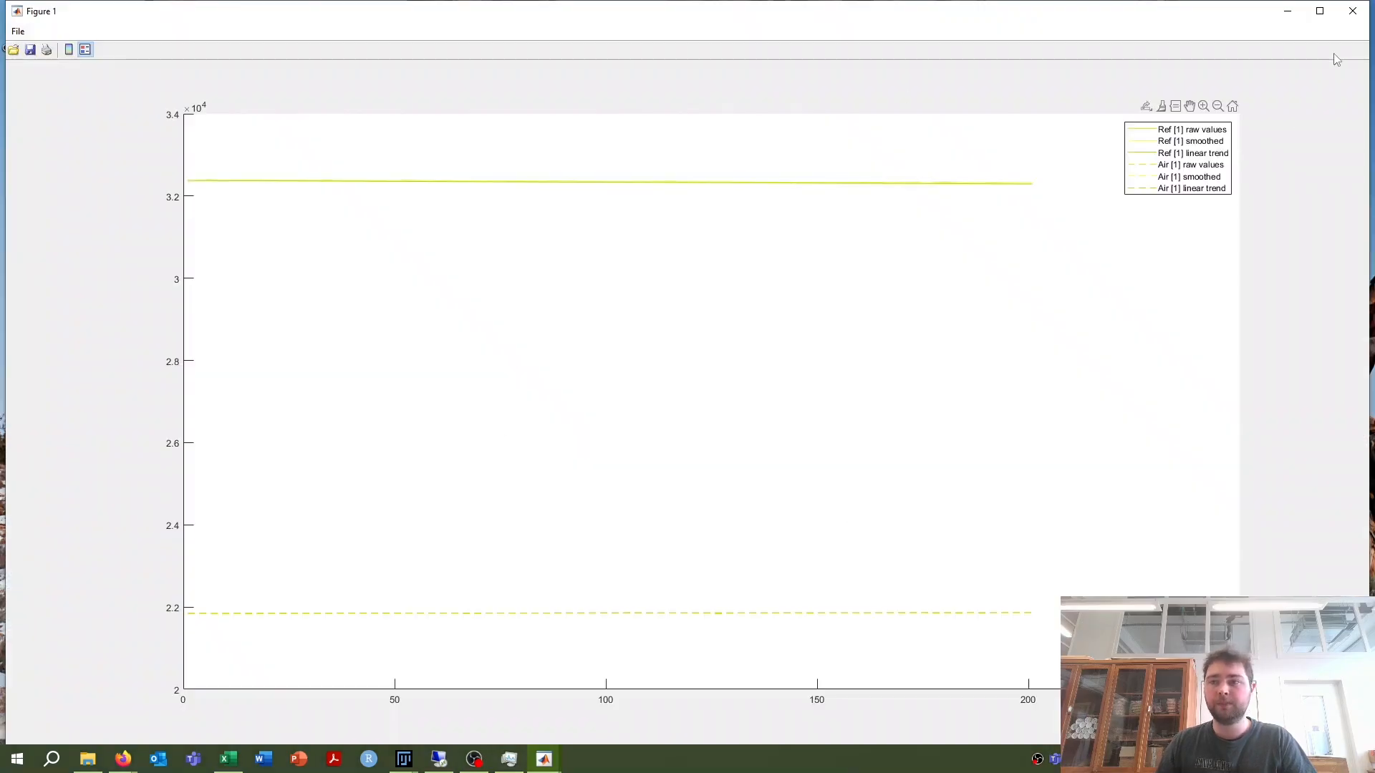
pyautogui.click(1350, 15)
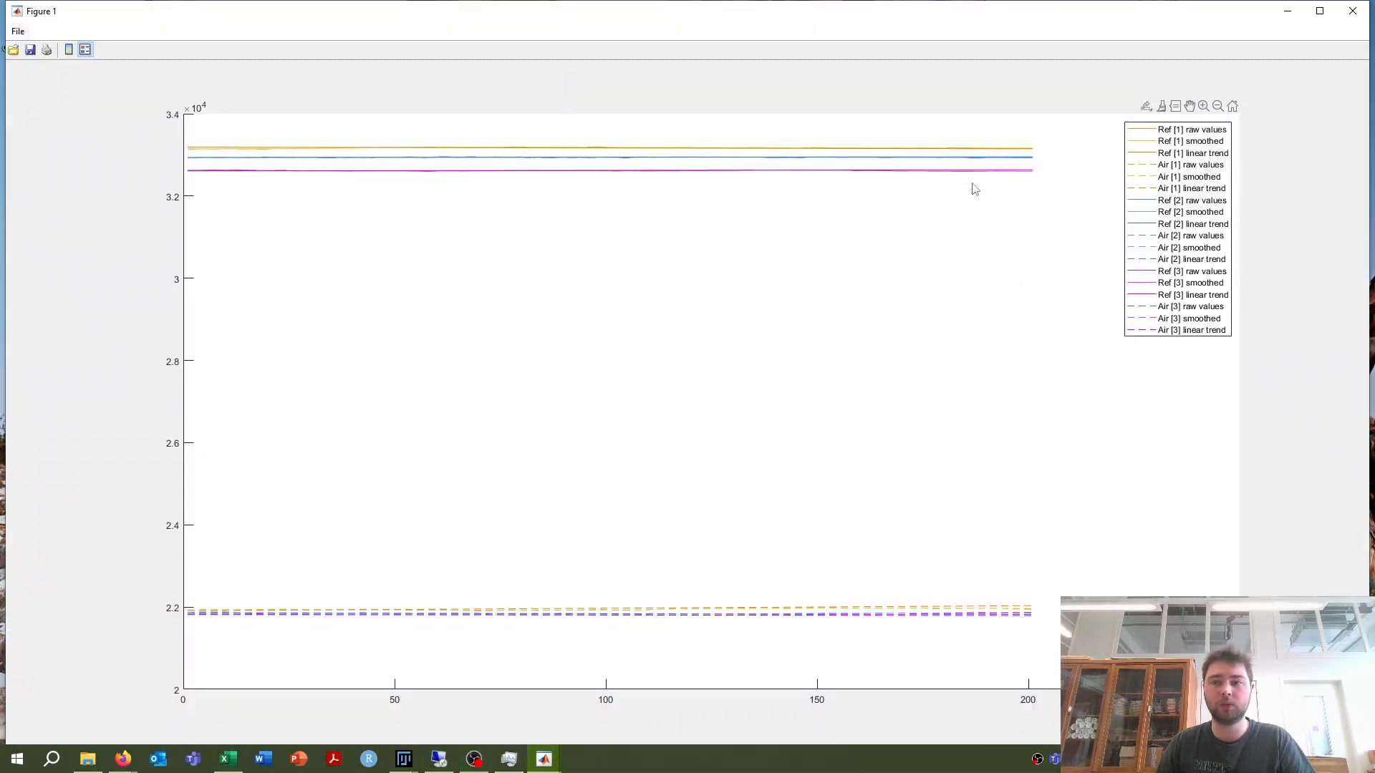
pyautogui.click(1354, 13)
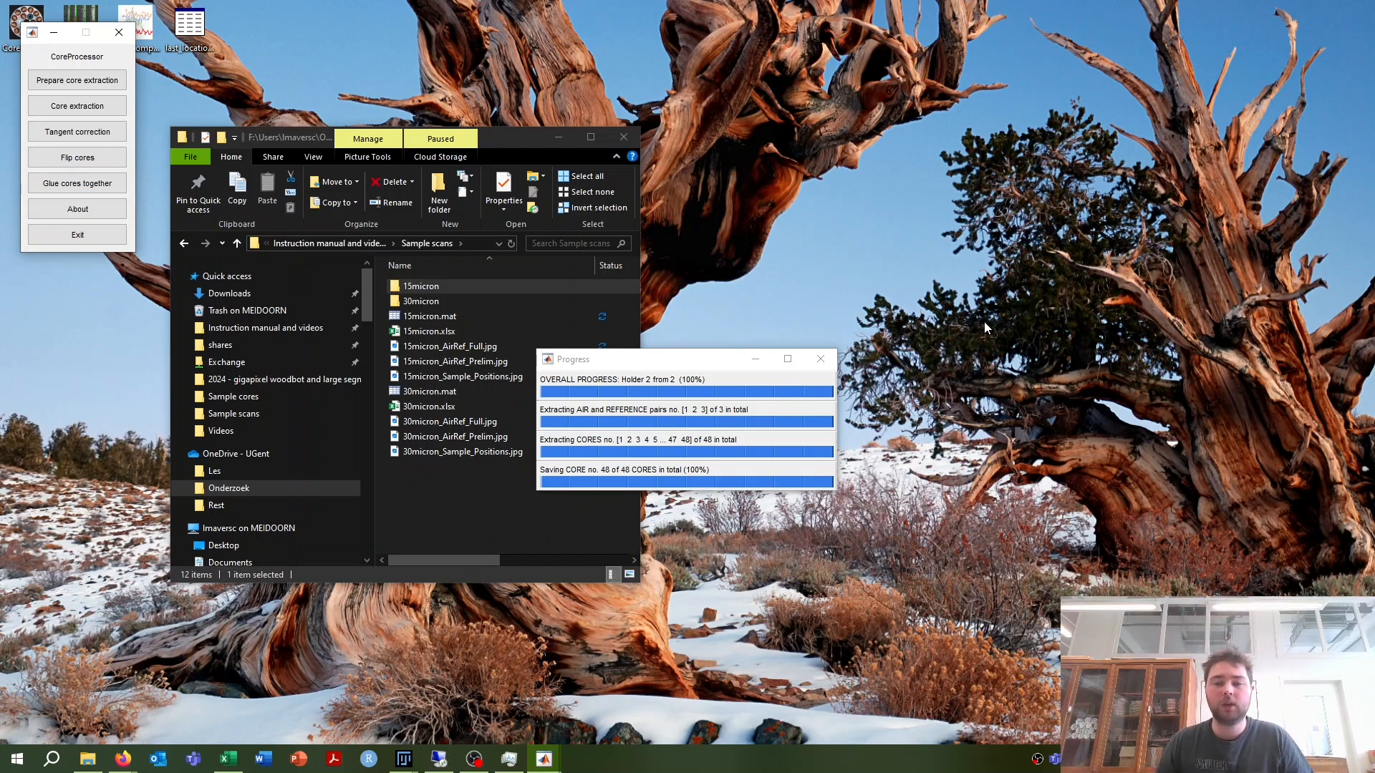
pyautogui.click(826, 363)
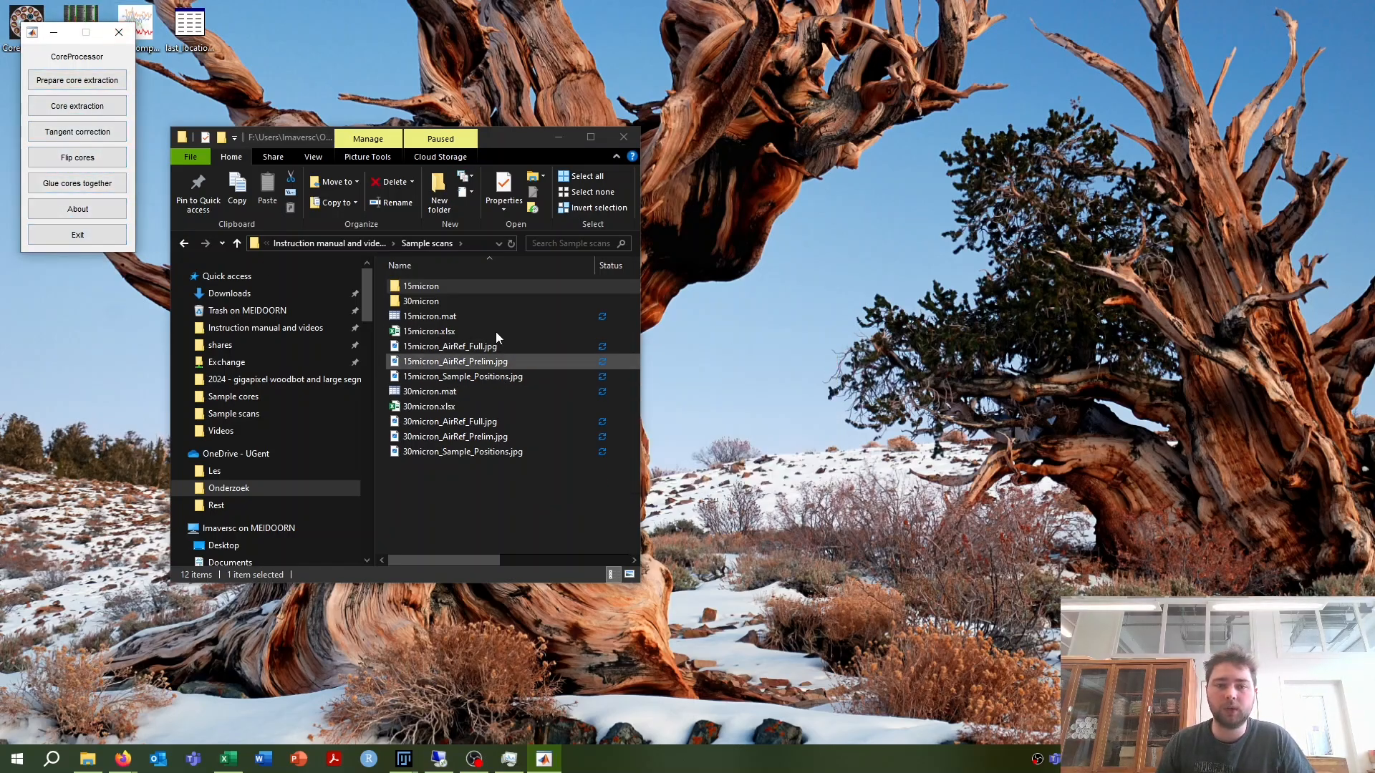
# Step: View the slice 15micron_0037.tif from the 15micron scan folder in an enlarged file window, and close the image
pyautogui.moveTo(527, 145); pyautogui.dragTo(539, 143)
pyautogui.click(468, 297)
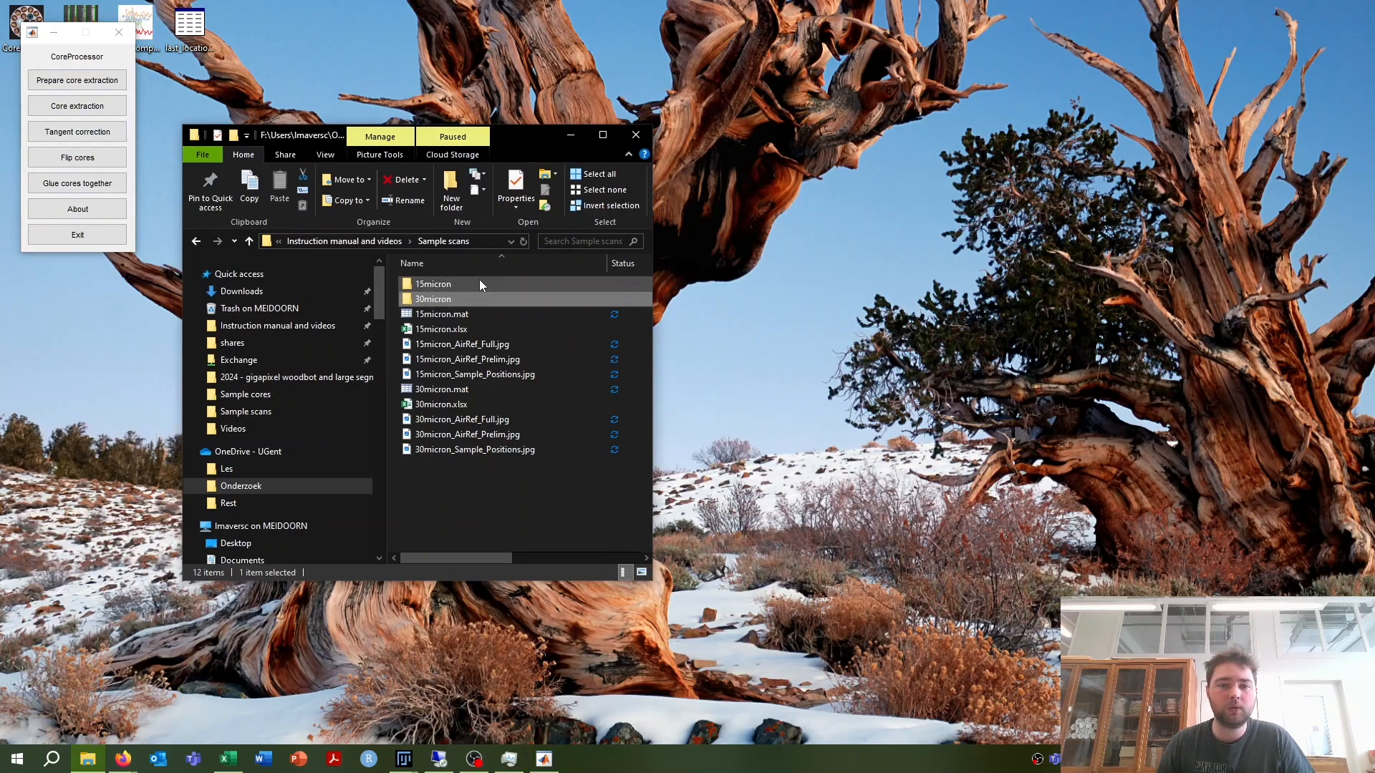
pyautogui.click(471, 284)
pyautogui.doubleClick(467, 284)
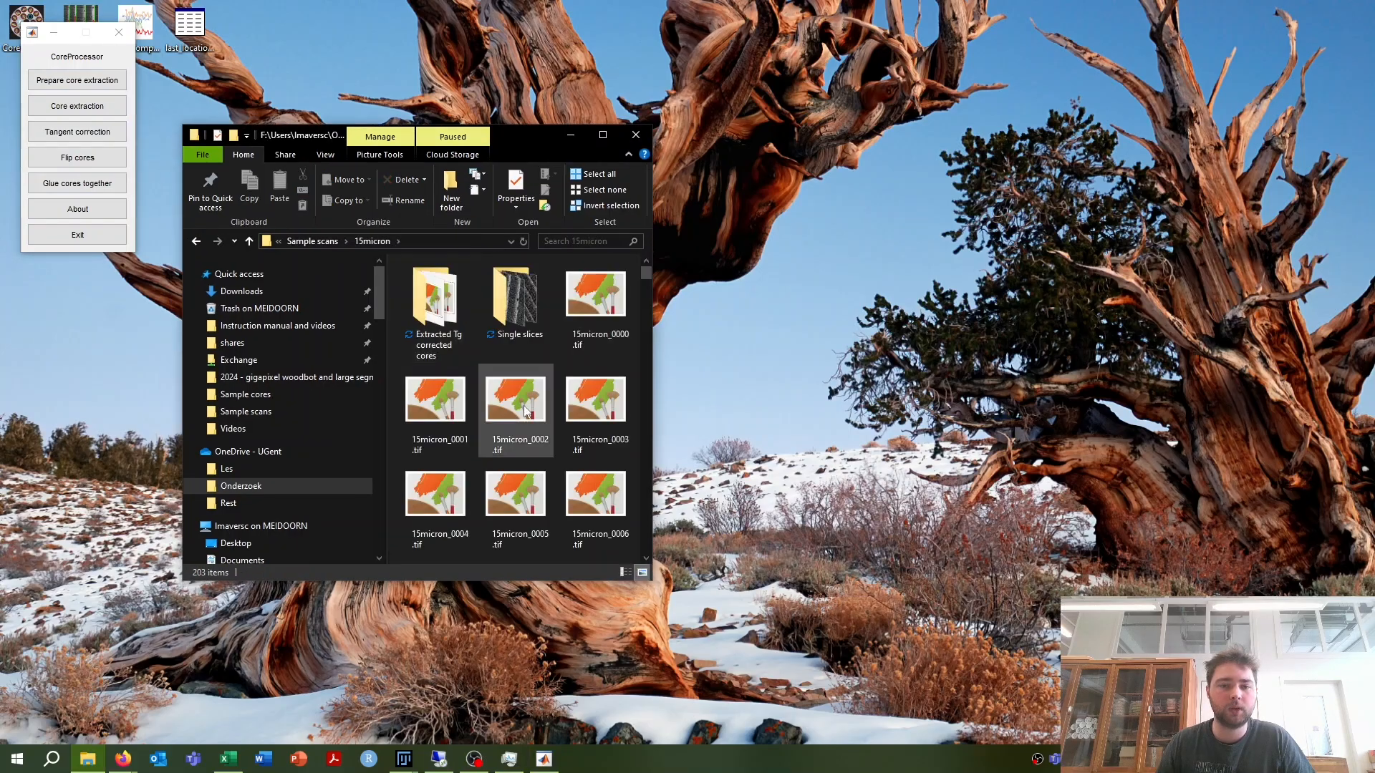
pyautogui.click(604, 135)
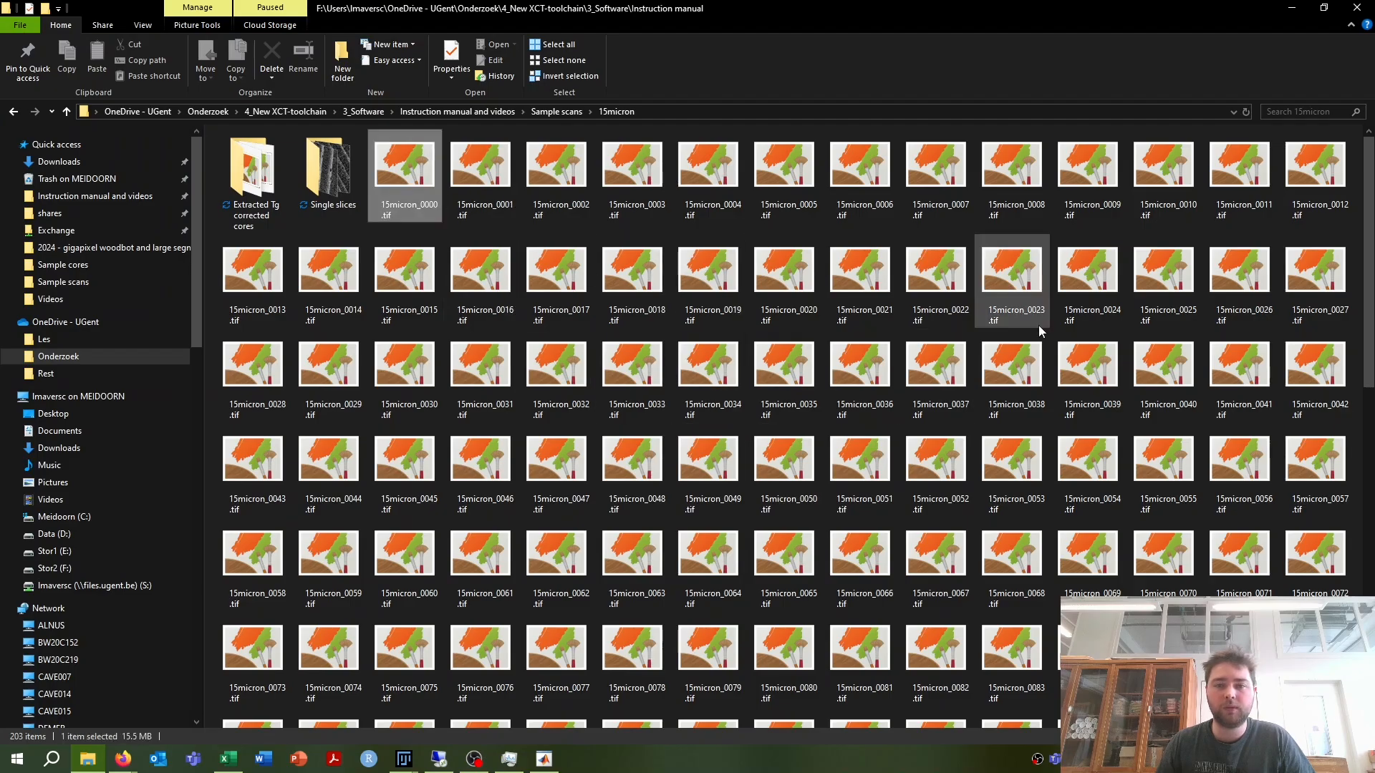
pyautogui.click(938, 357)
pyautogui.doubleClick(938, 357)
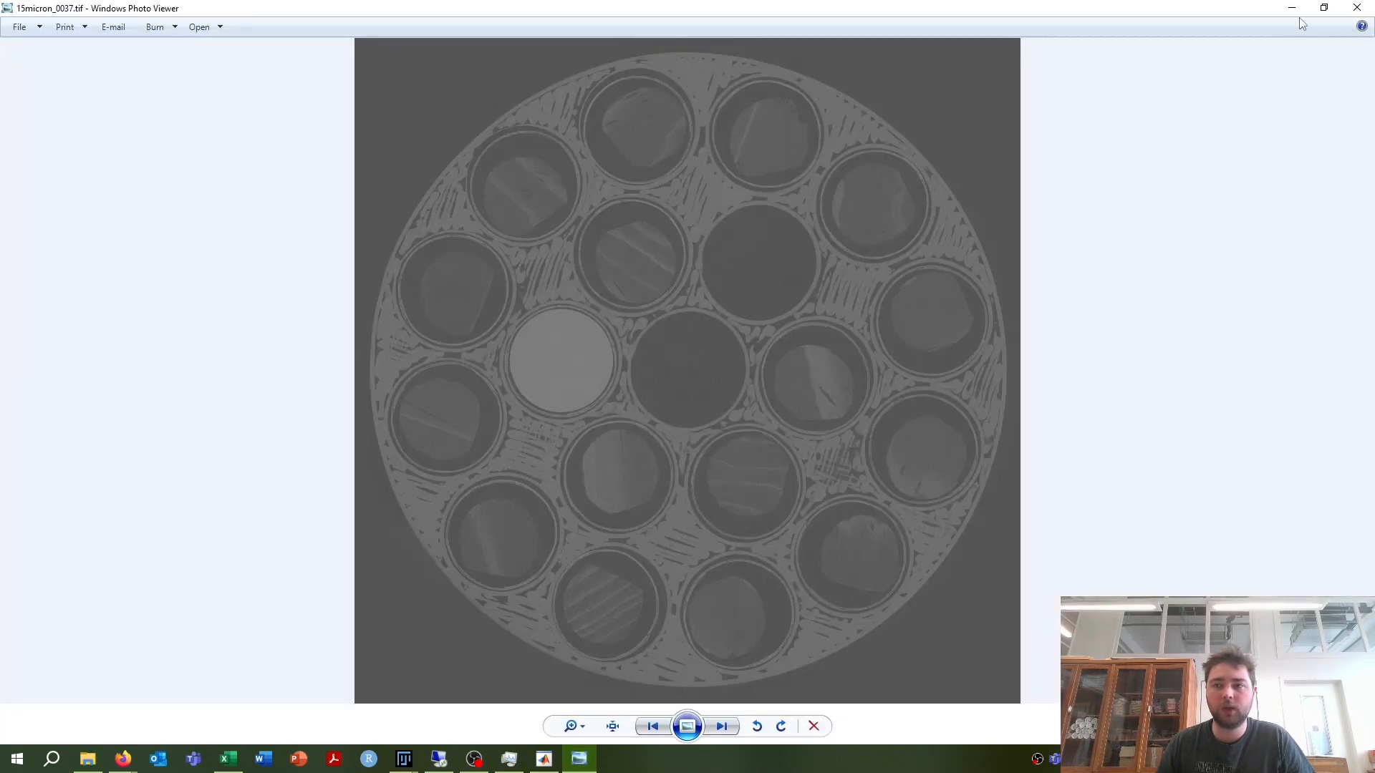
pyautogui.click(1357, 7)
# Step: Open the Single slices folder of the 15micron scan and inspect its first two core images
pyautogui.click(236, 181)
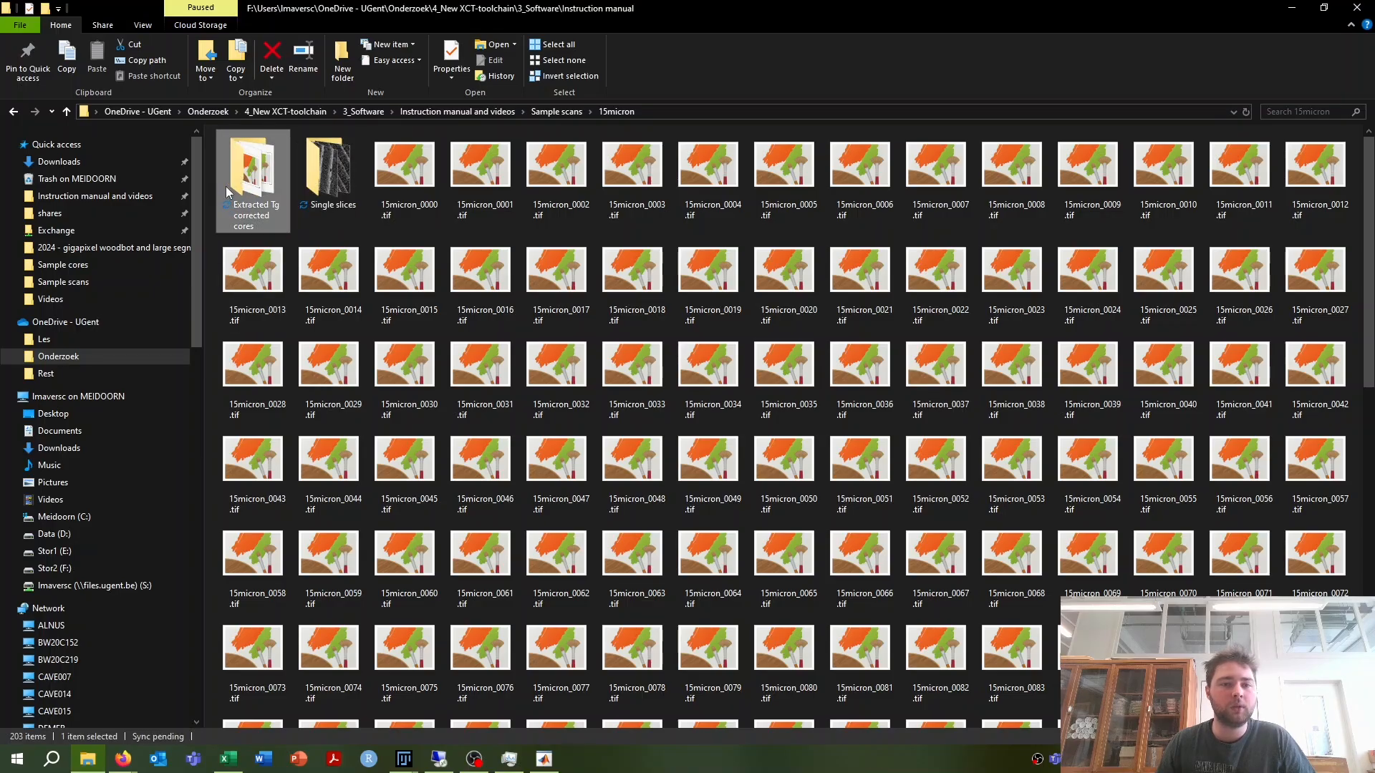
pyautogui.moveTo(267, 225)
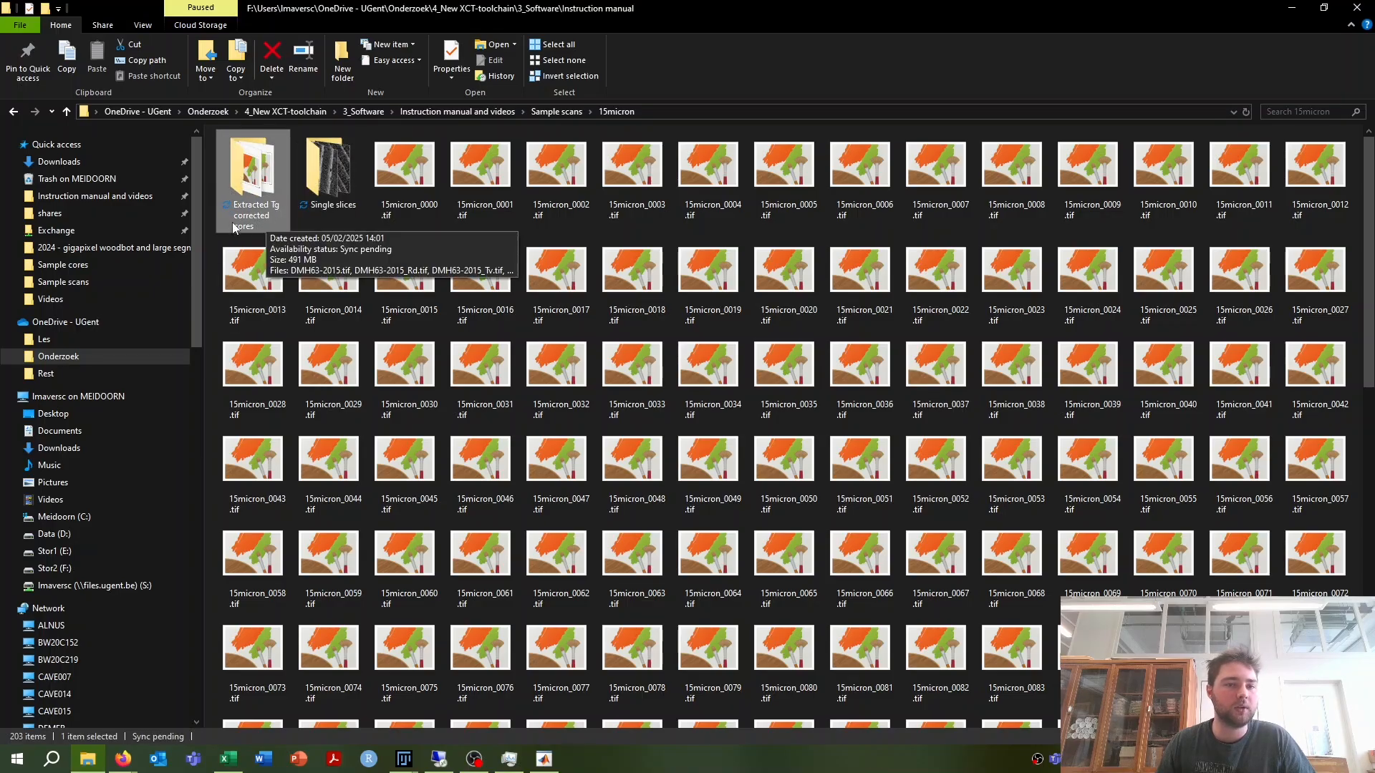
pyautogui.click(322, 197)
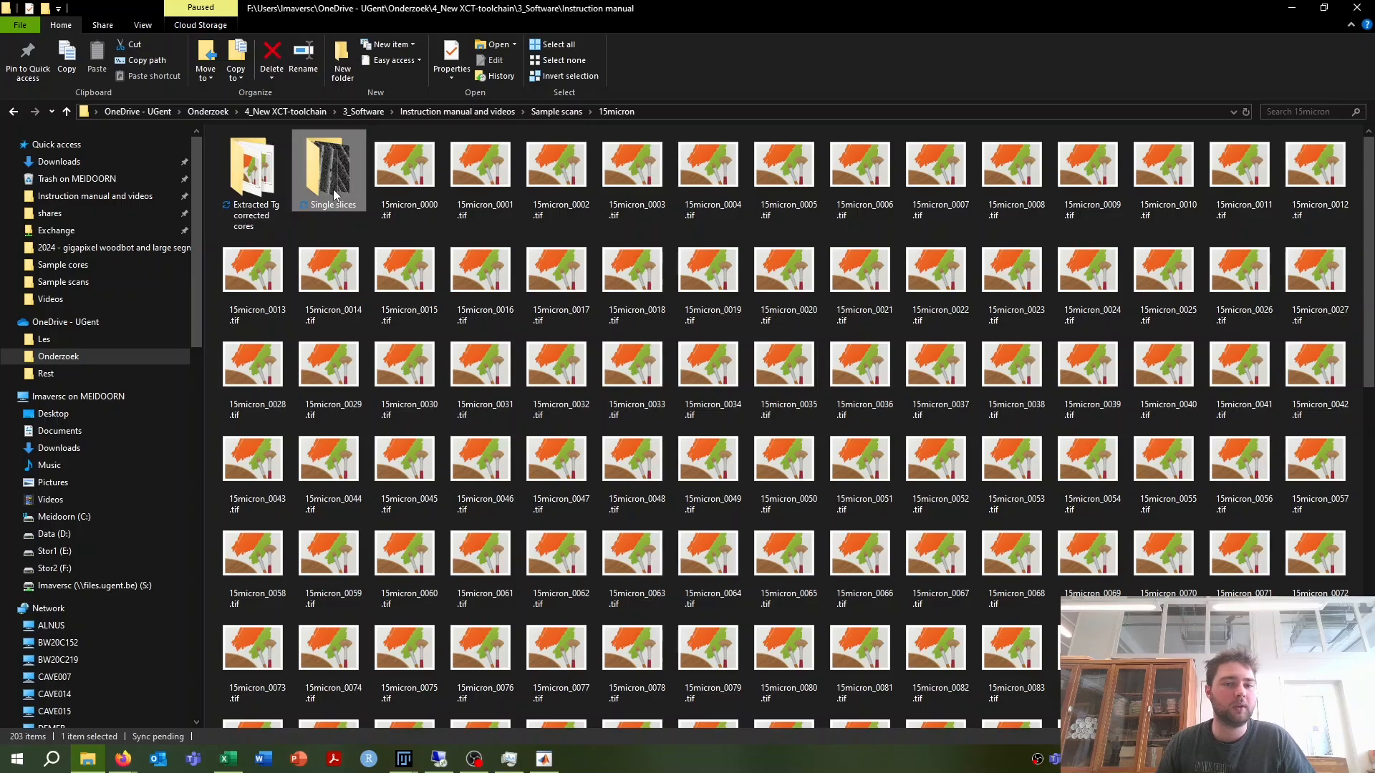
pyautogui.doubleClick(333, 189)
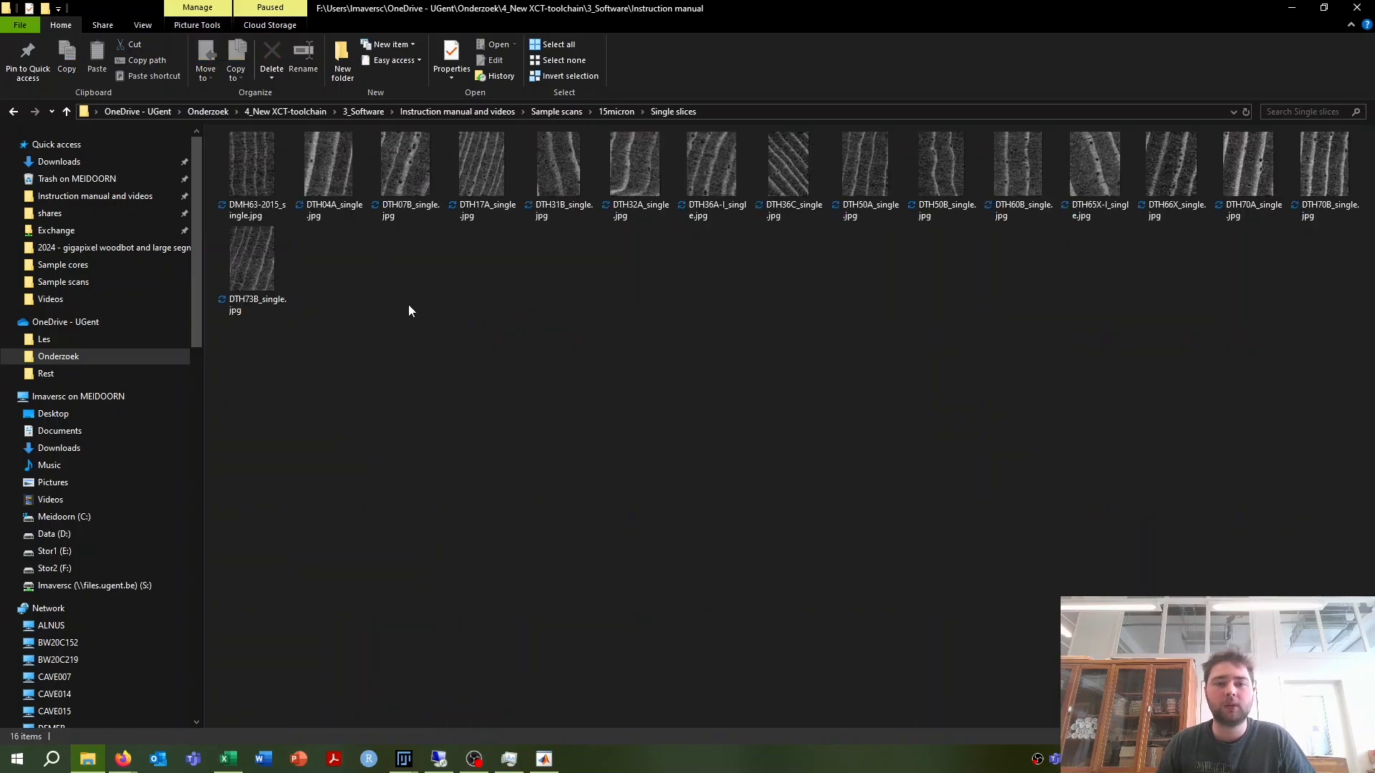
pyautogui.click(278, 200)
pyautogui.press('Right')
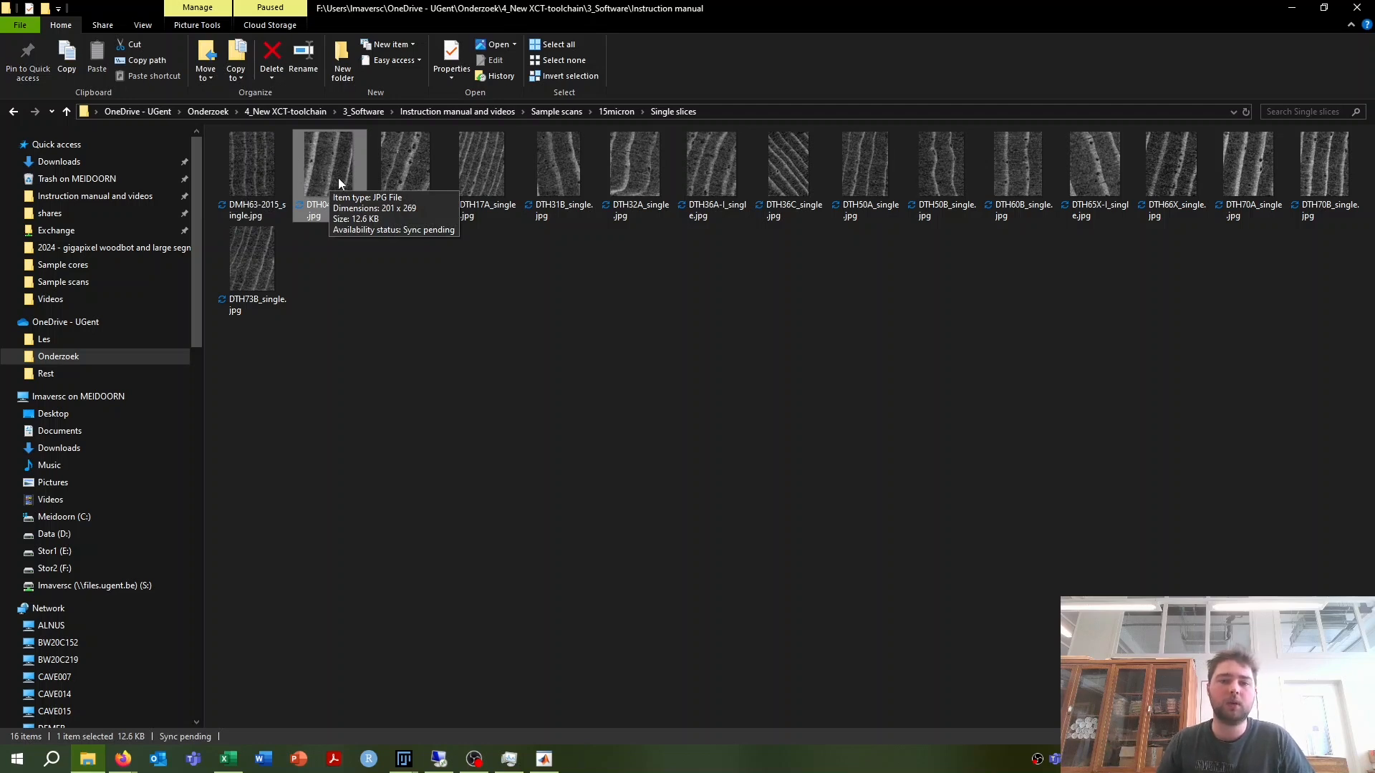
pyautogui.click(259, 169)
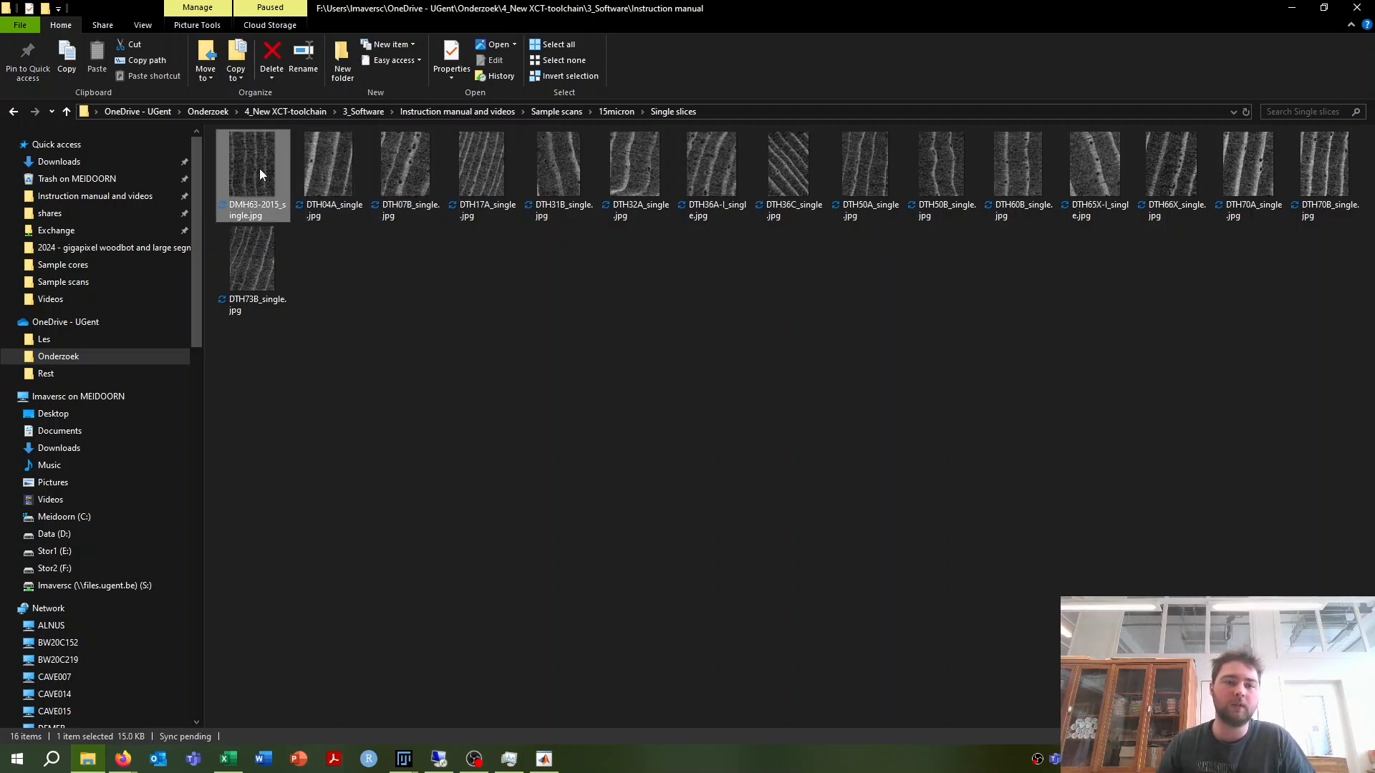
pyautogui.click(331, 191)
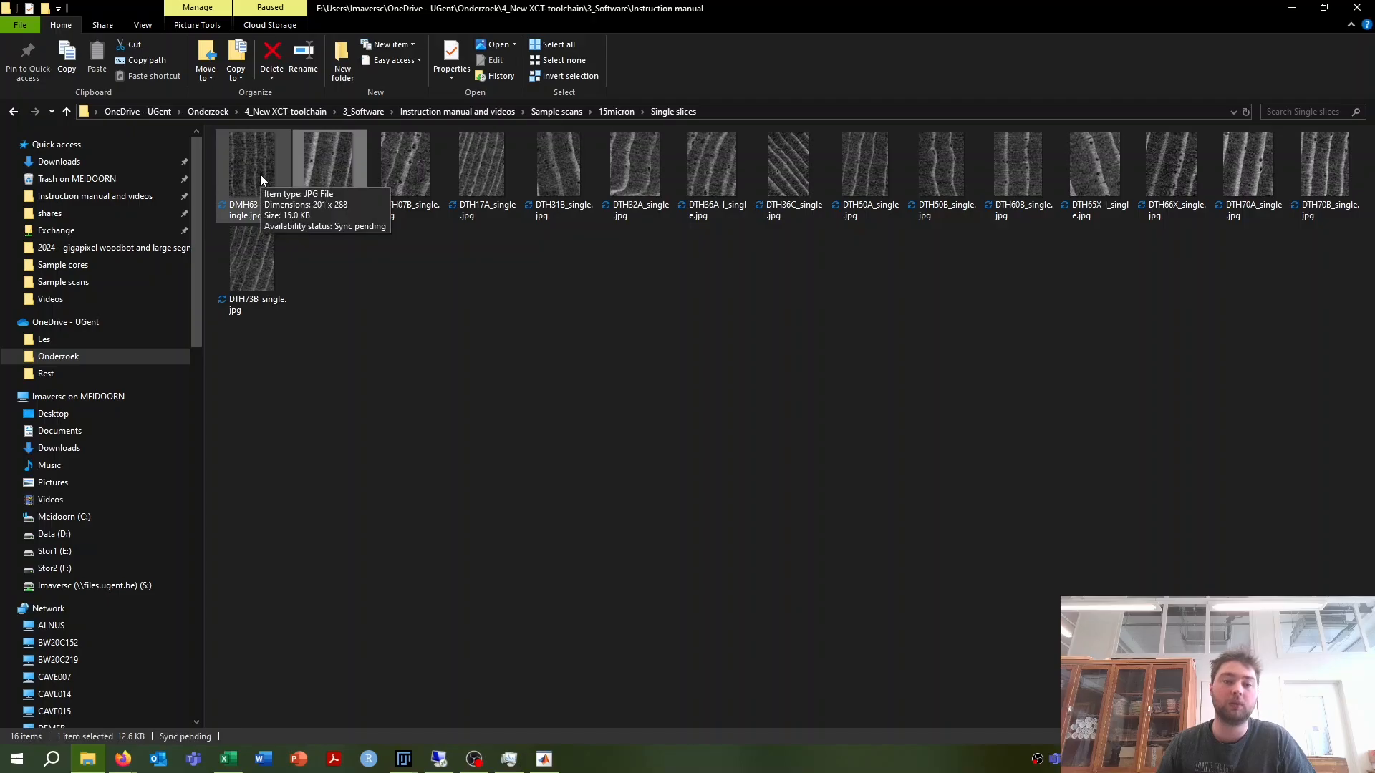
# Step: Browse the single-slice images from DMH63-2015_single.jpg through DTH73B_single.jpg to check the tilt of the rings, and close the viewer
pyautogui.doubleClick(260, 174)
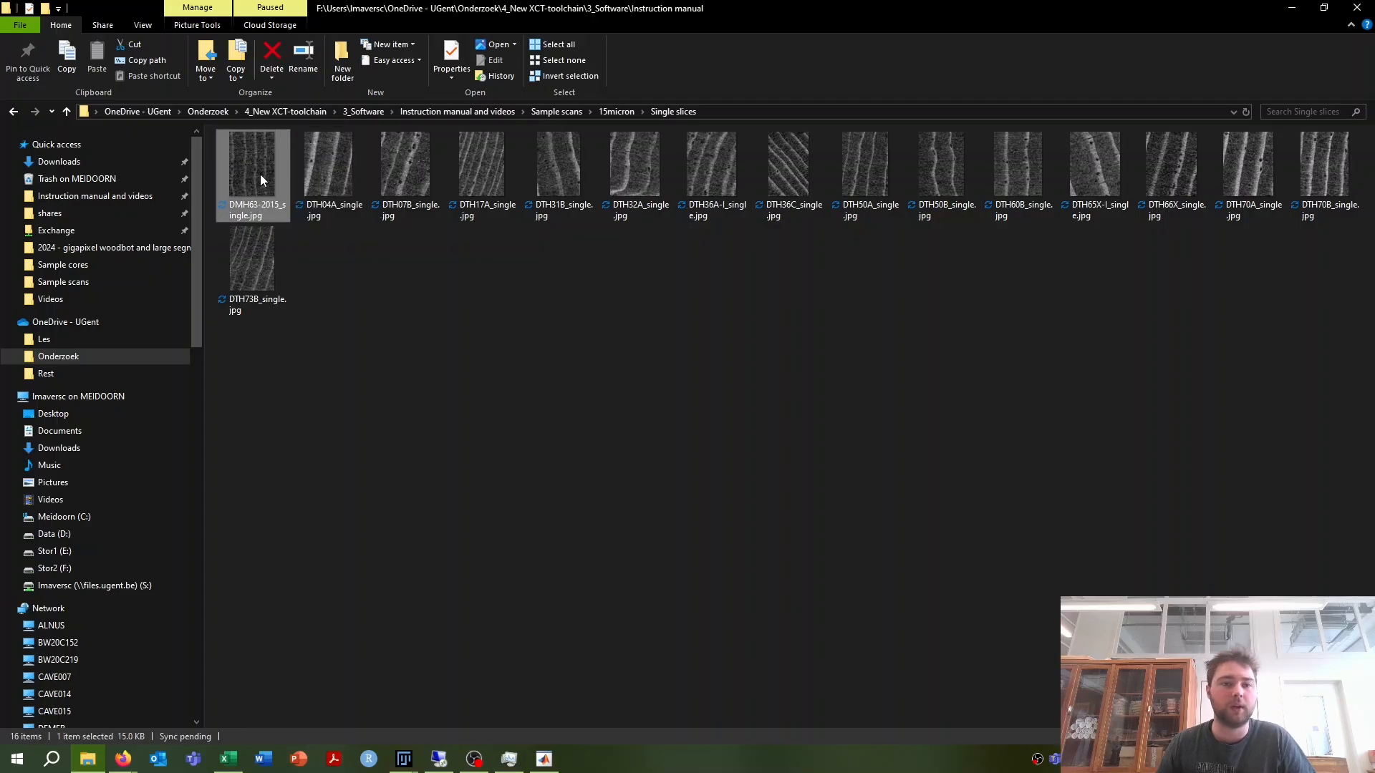
pyautogui.press('Right')
pyautogui.press('Right')
pyautogui.press('Right')
pyautogui.press('Right')
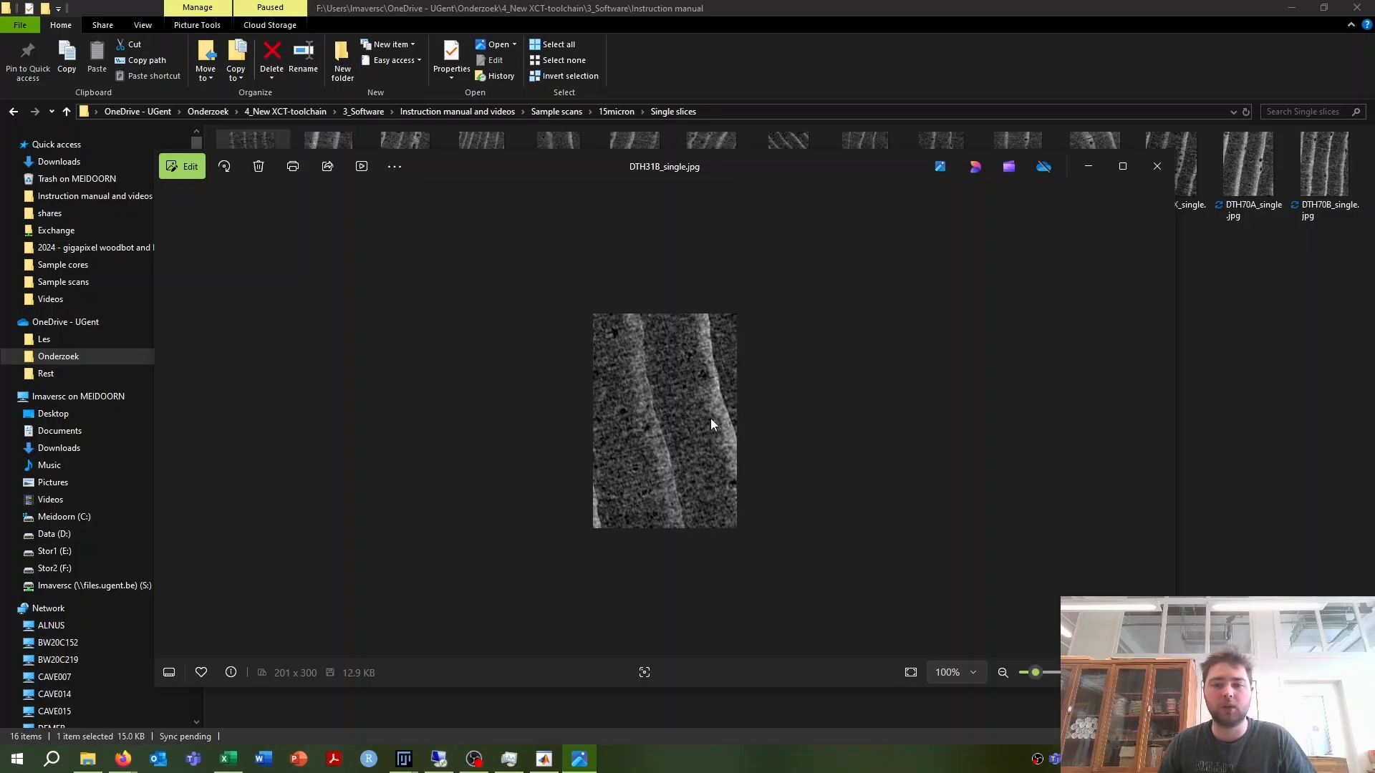
pyautogui.press('Right')
pyautogui.press('Right')
pyautogui.press('Right')
pyautogui.press('Right')
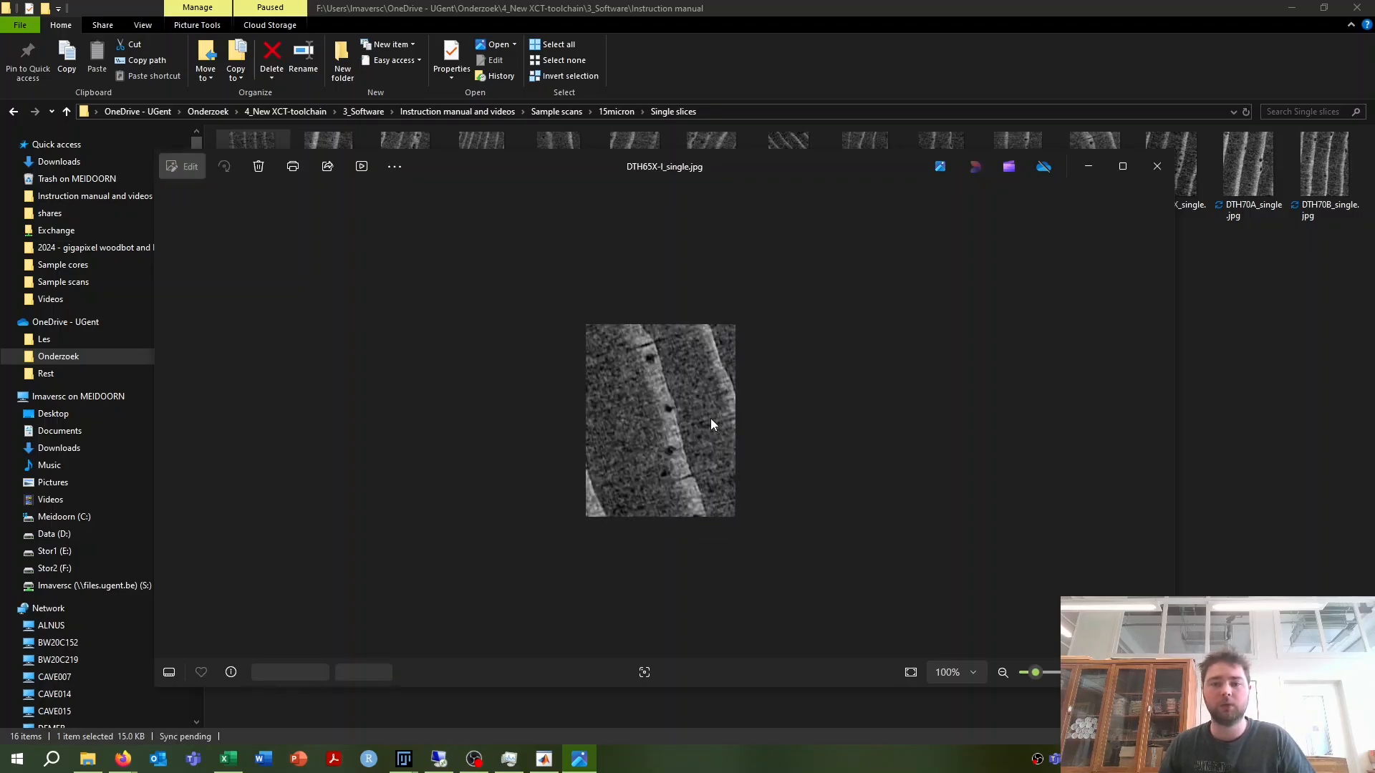
pyautogui.press('Right')
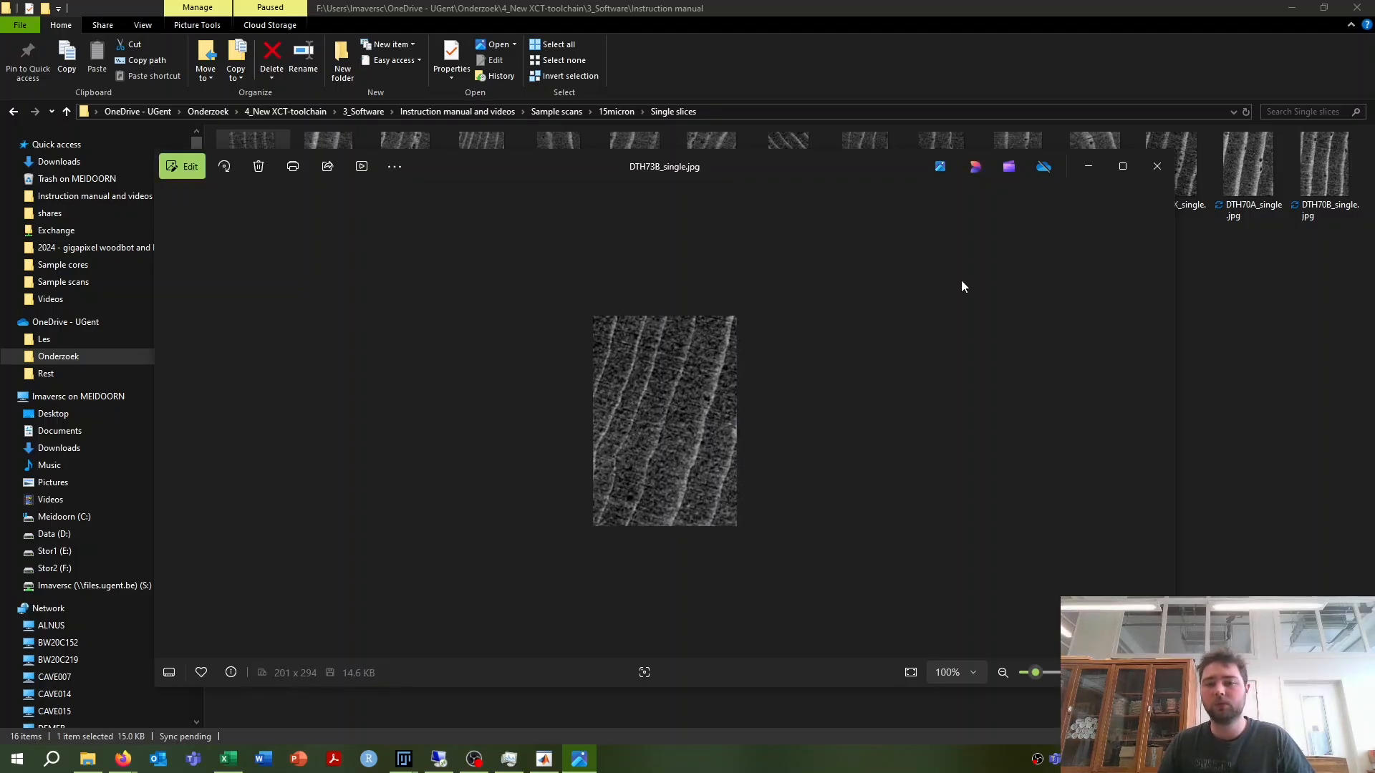
pyautogui.click(1147, 175)
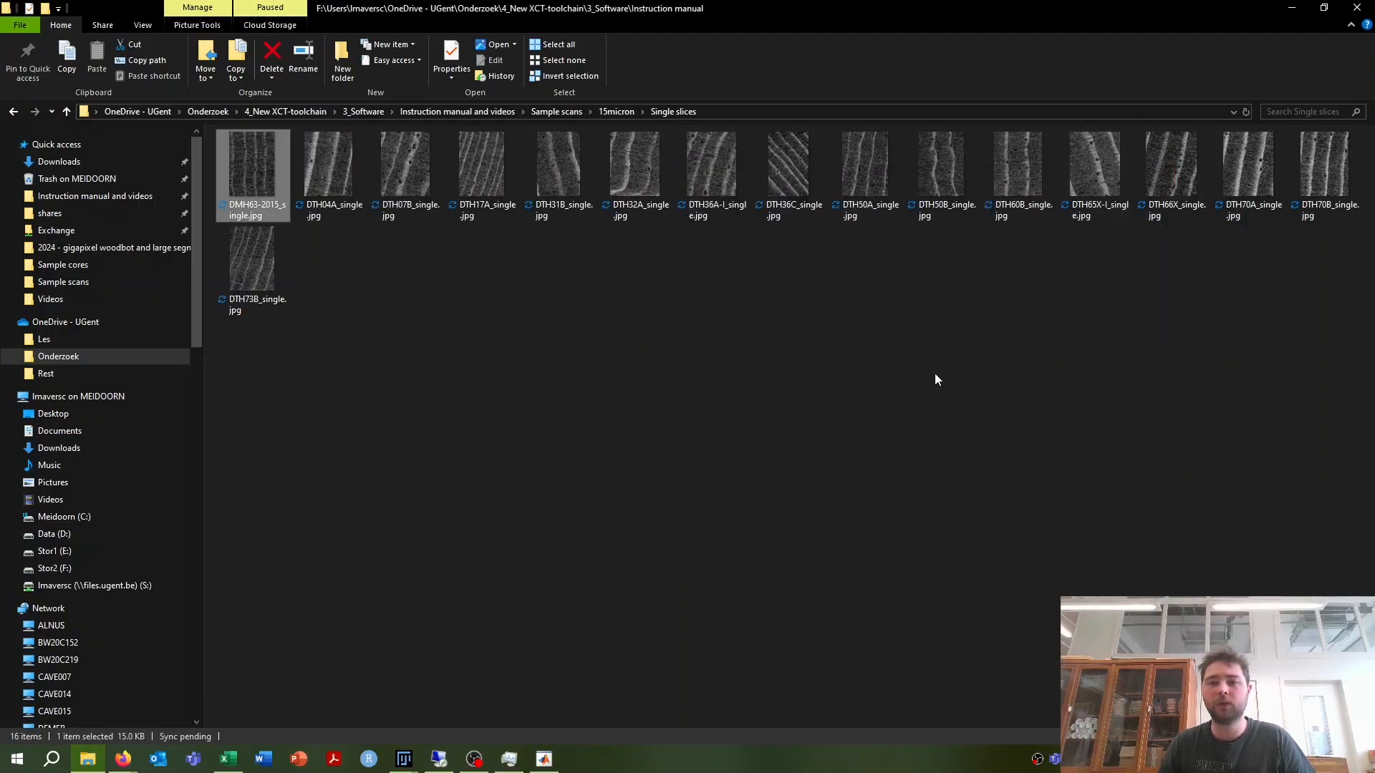
# Step: Examine the three DMH63-2015 files in the Extracted Tg corrected cores folder: the core volume, the _Rd and the _Tv tif
pyautogui.click(605, 113)
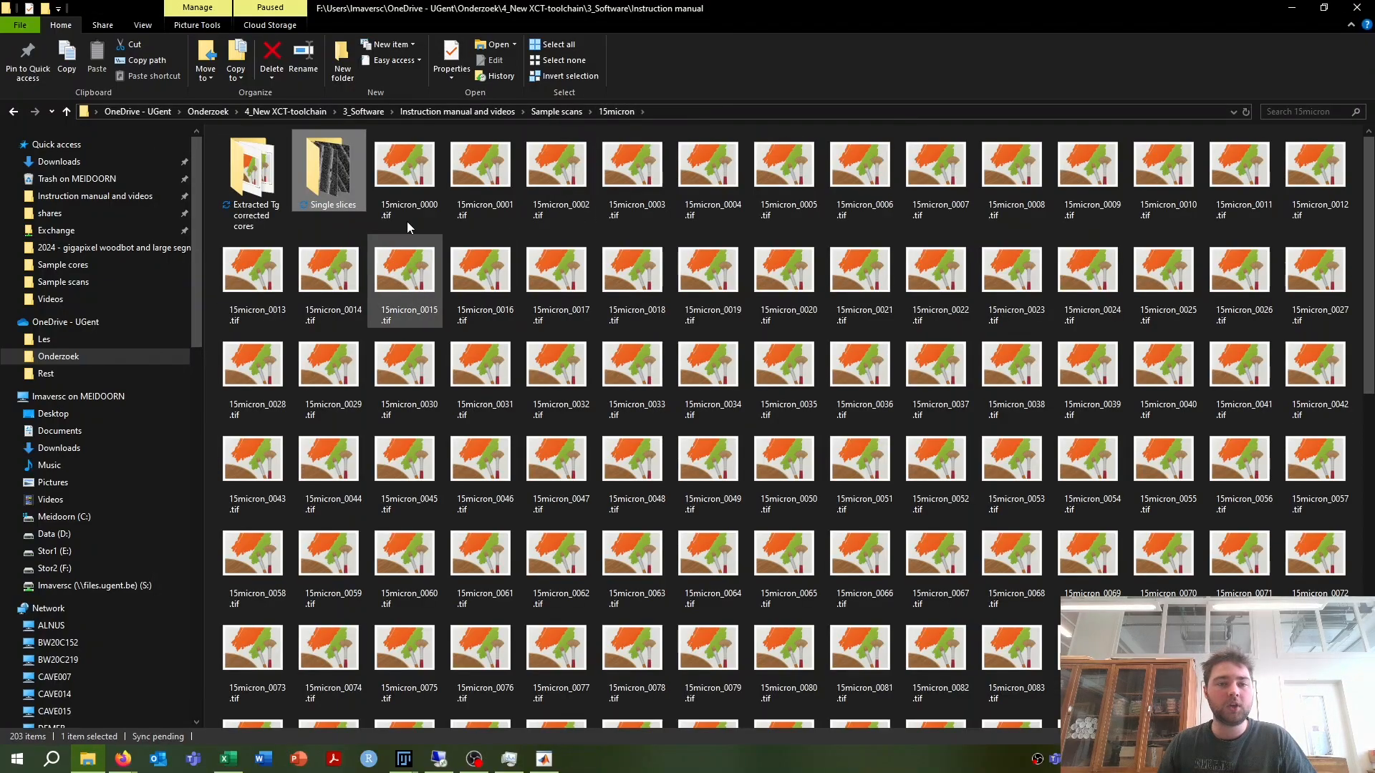
pyautogui.doubleClick(257, 177)
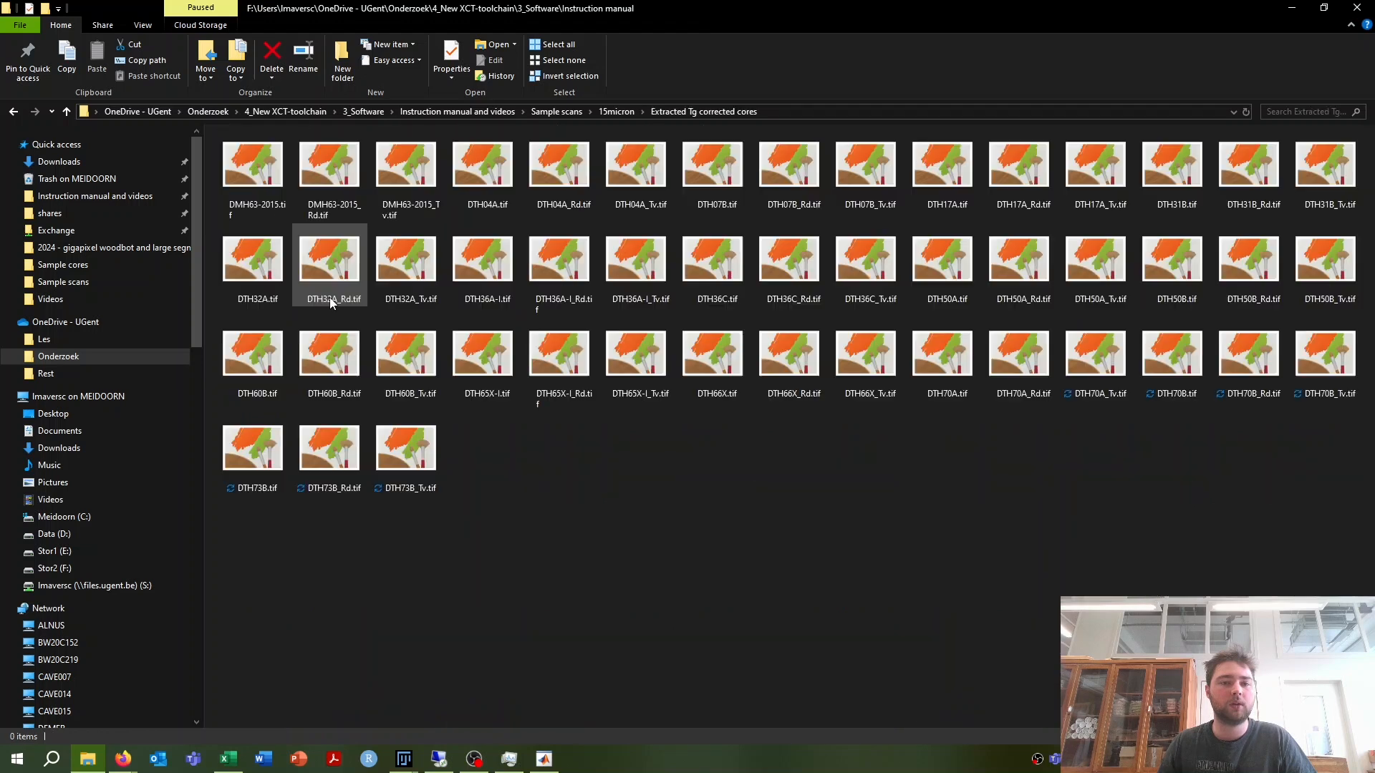
pyautogui.click(270, 191)
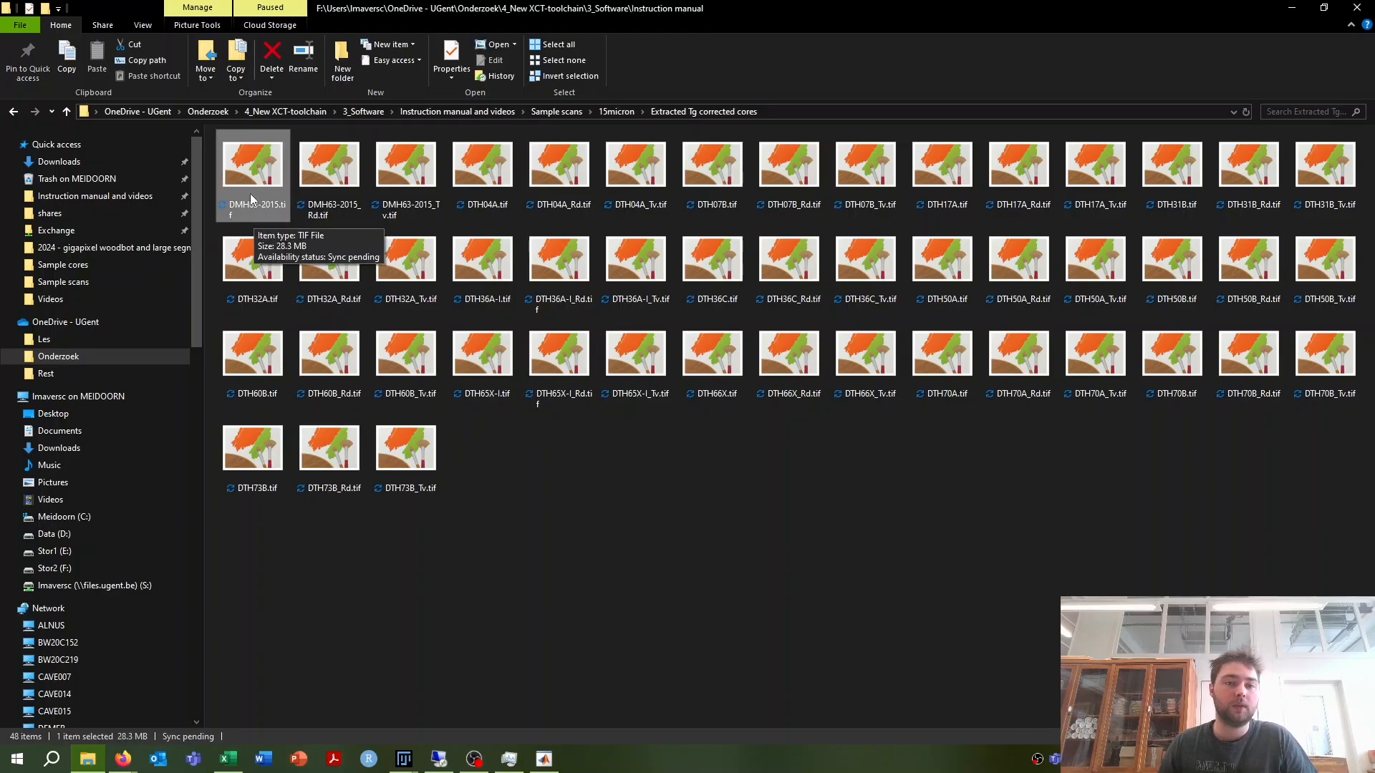
pyautogui.click(361, 179)
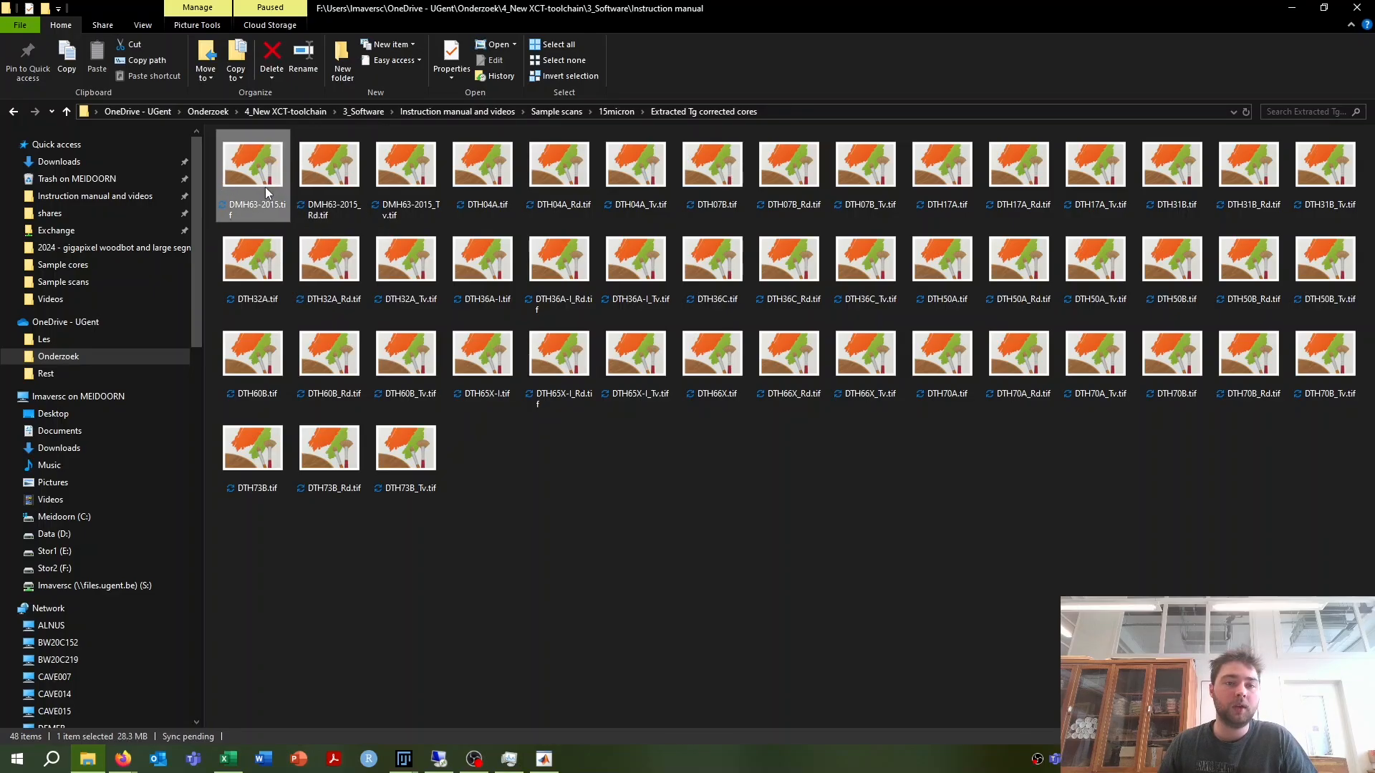
pyautogui.click(261, 183)
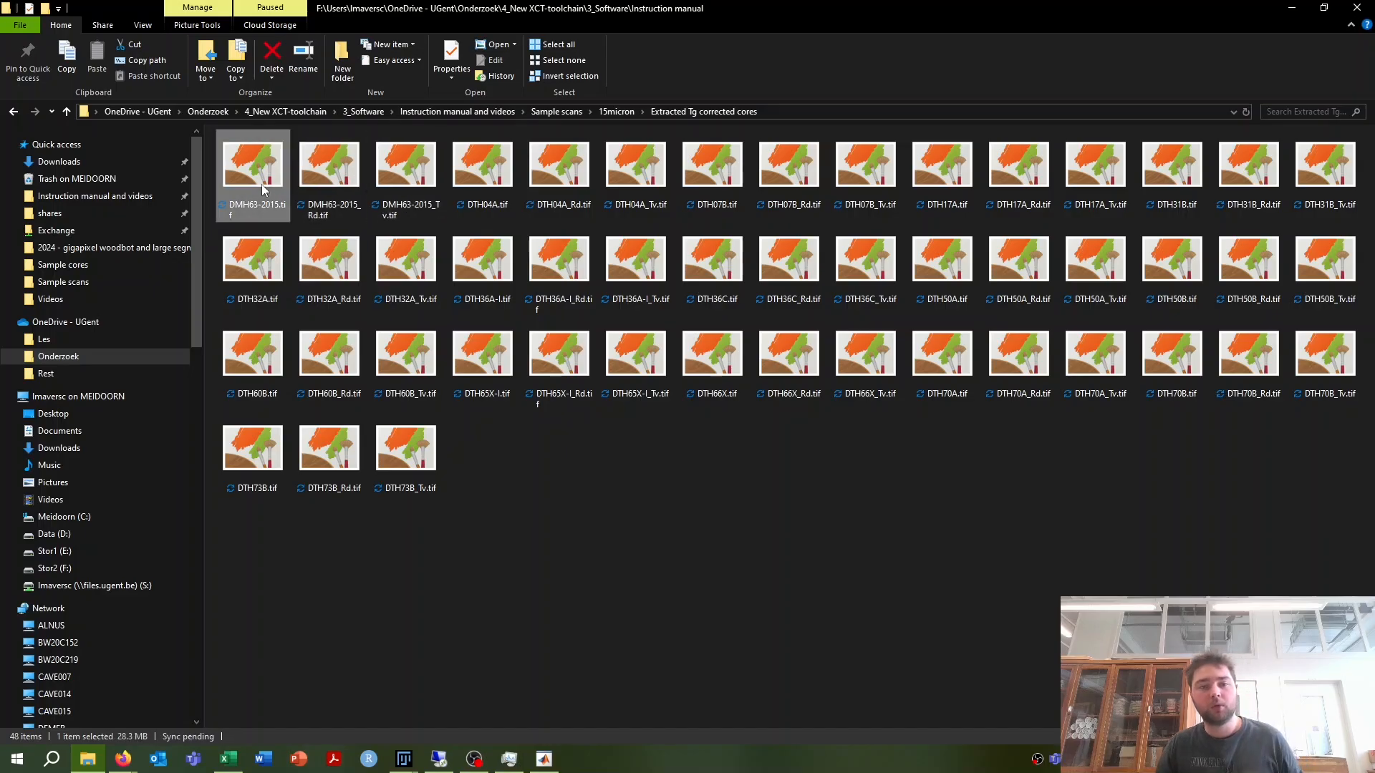
pyautogui.keyDown('shift'); pyautogui.click(390, 184); pyautogui.keyUp('shift')
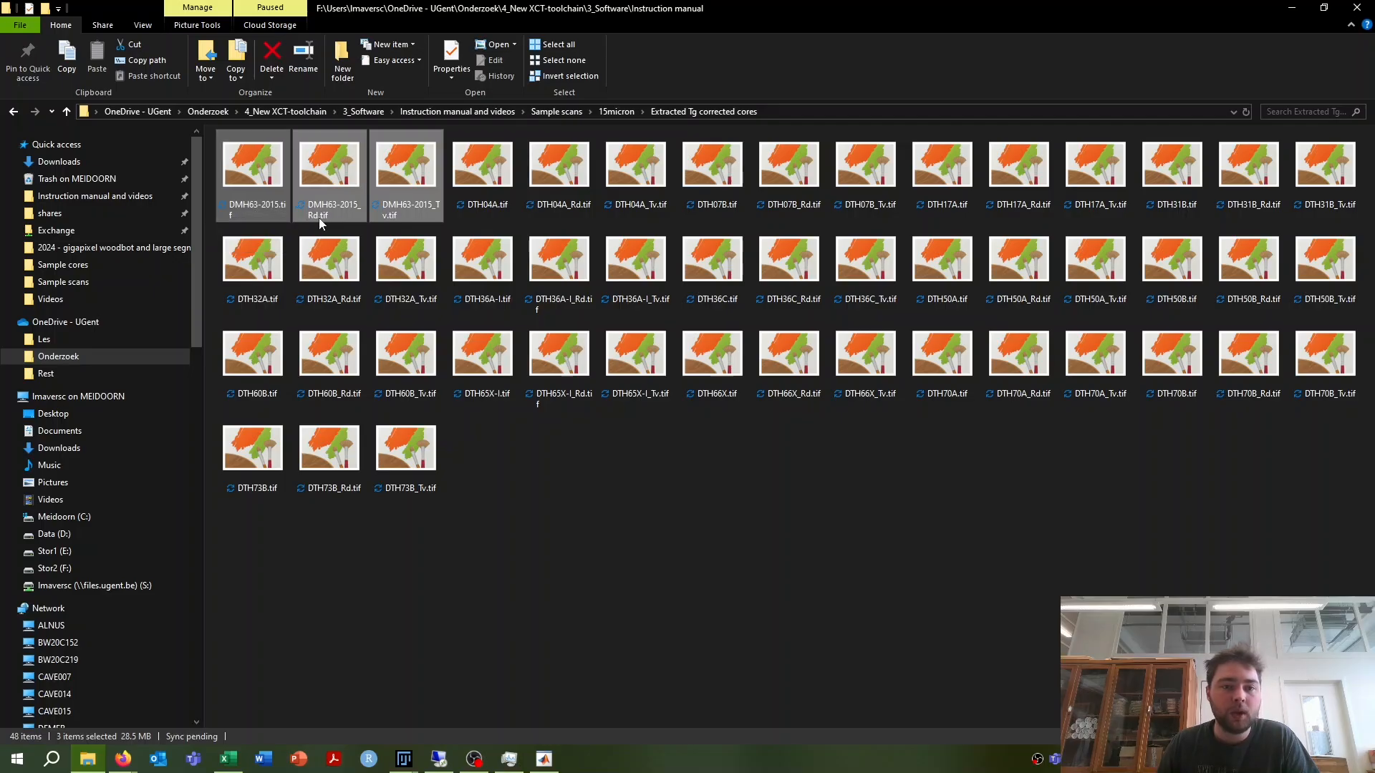
pyautogui.click(313, 218)
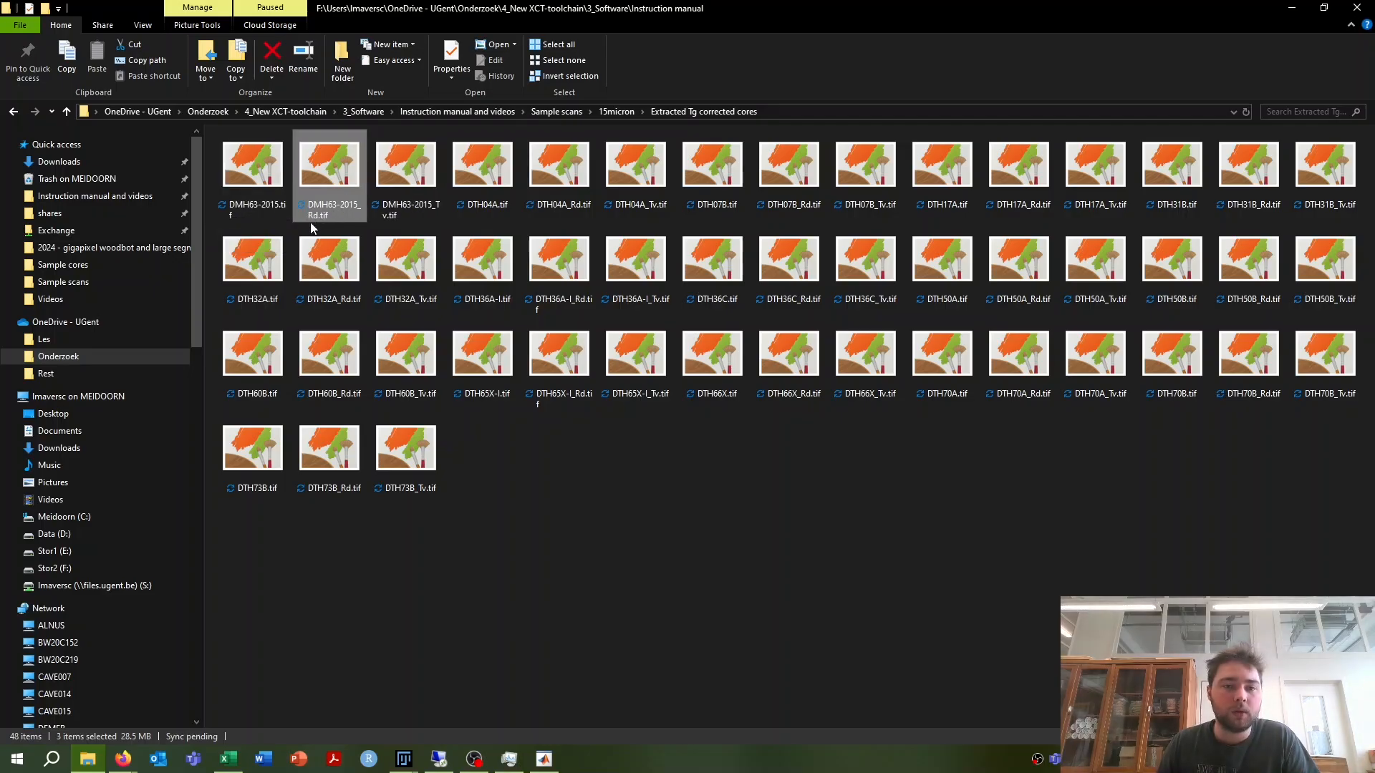
pyautogui.click(385, 212)
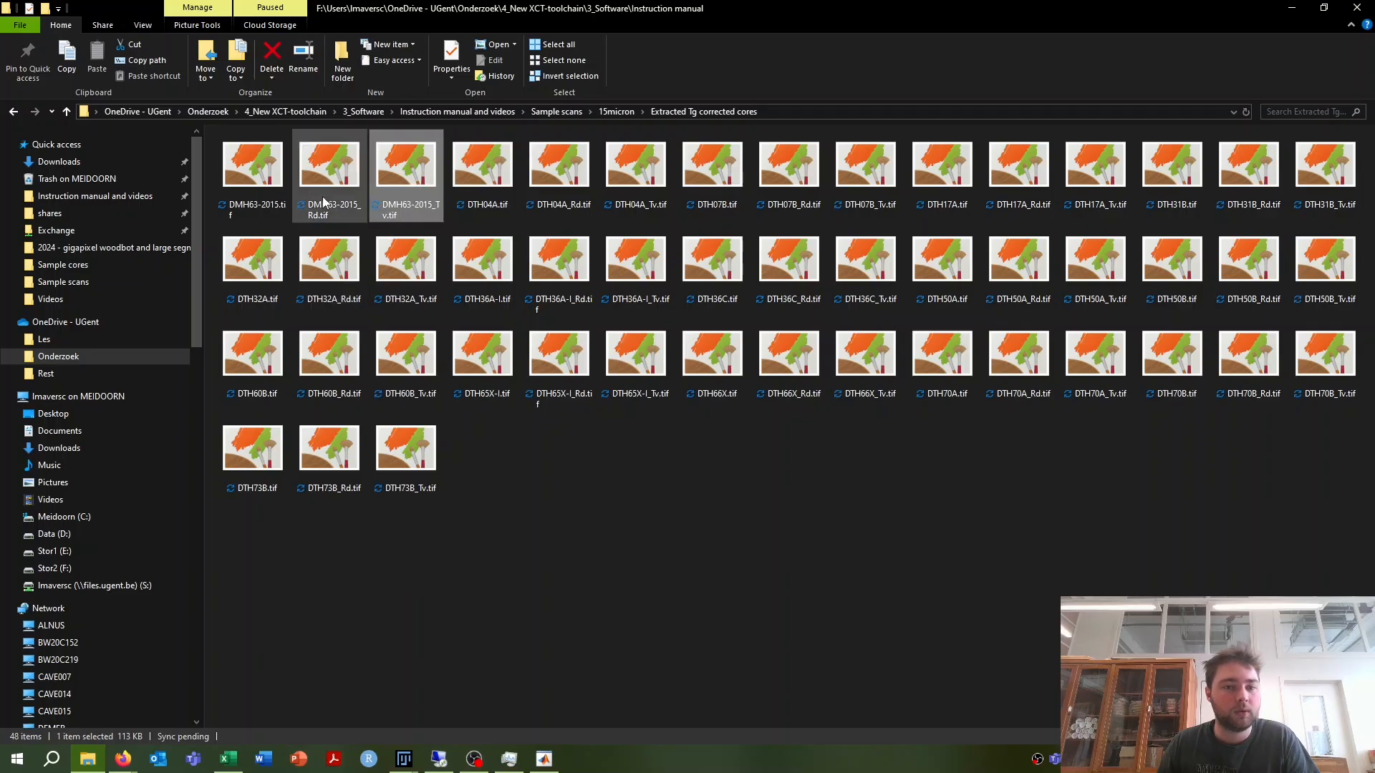
# Step: Show the files of the Extracted Tg corrected cores folder in Details view
pyautogui.click(270, 190)
pyautogui.click(335, 188)
pyautogui.click(390, 188)
pyautogui.click(343, 182)
pyautogui.click(257, 186)
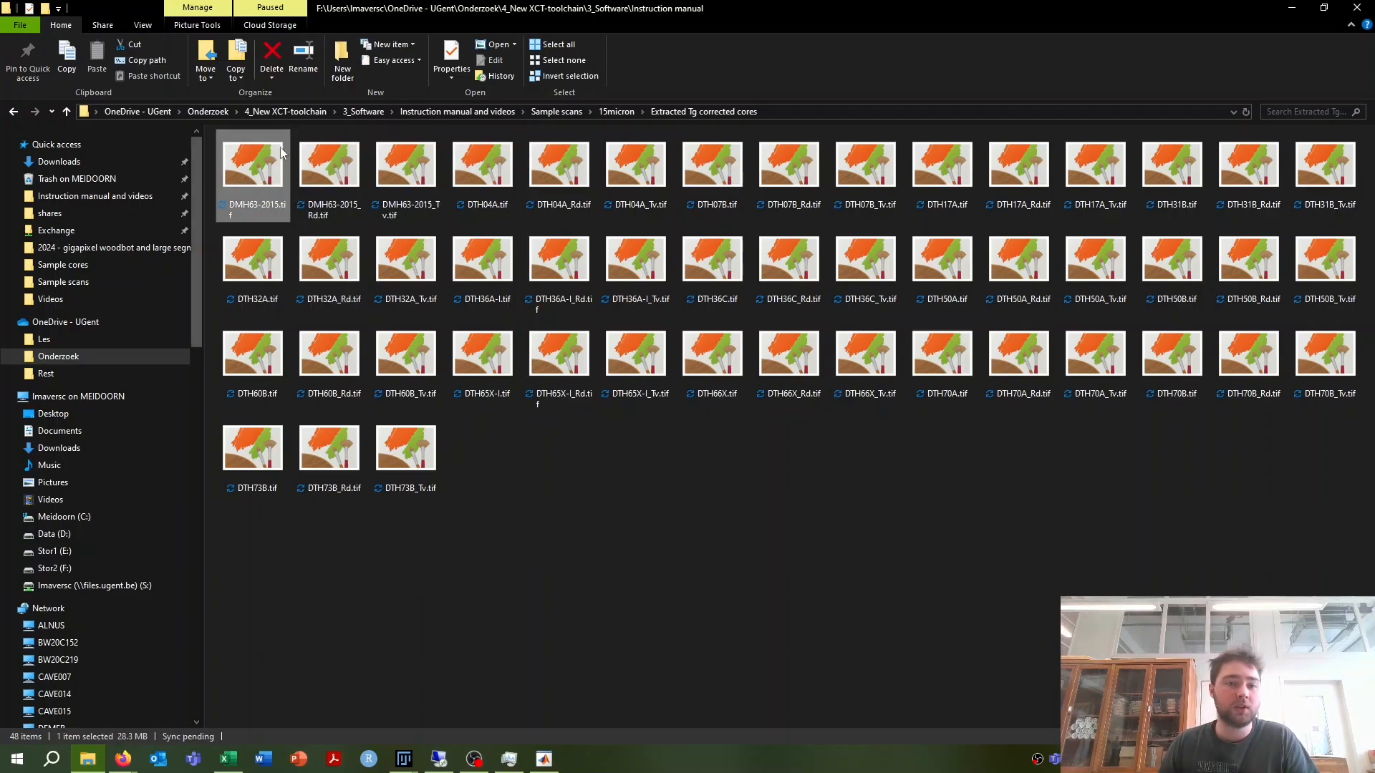
pyautogui.click(143, 25)
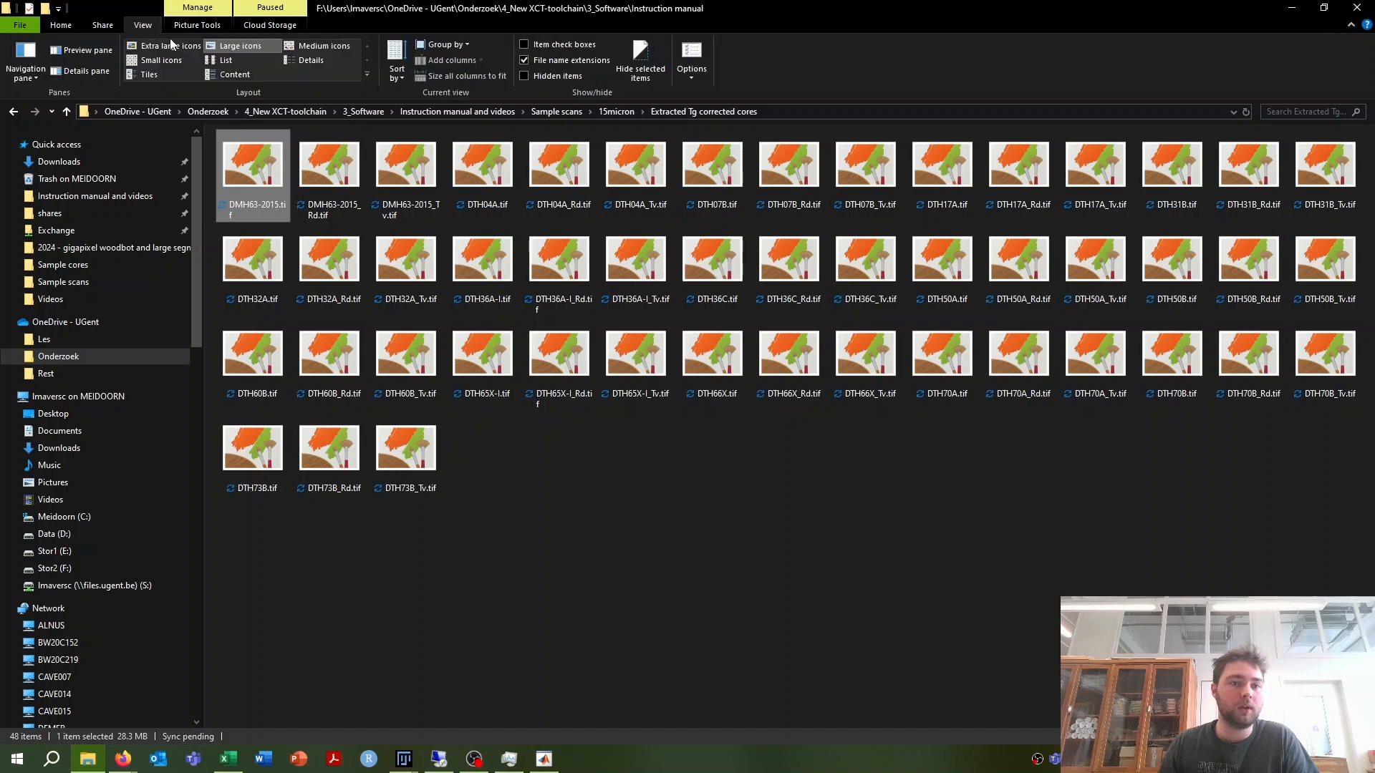
pyautogui.click(324, 60)
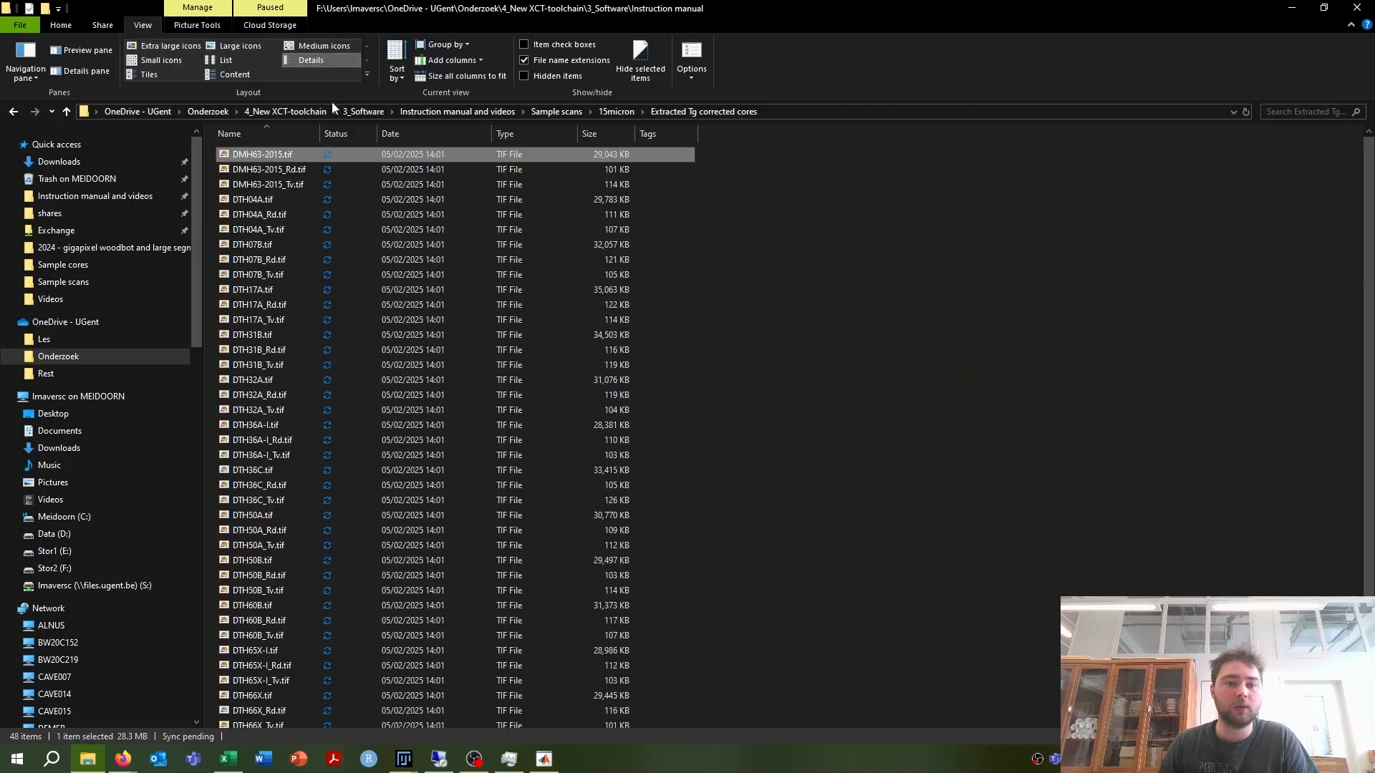
# Step: Compare the file size of the DMH63-2015.tif core volume with those of its _Rd and _Tv files, dismissing the notification
pyautogui.click(625, 169)
pyautogui.click(625, 182)
pyautogui.click(630, 169)
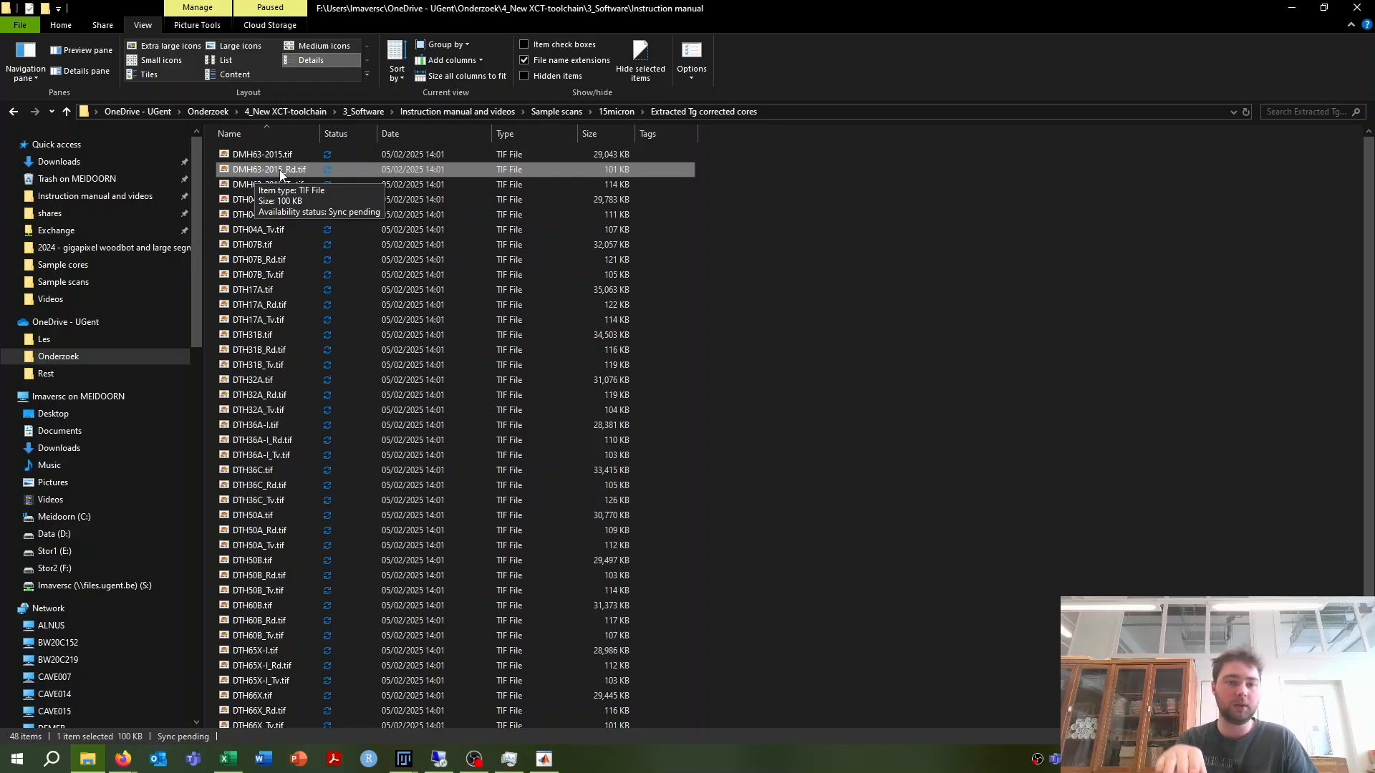
pyautogui.click(328, 179)
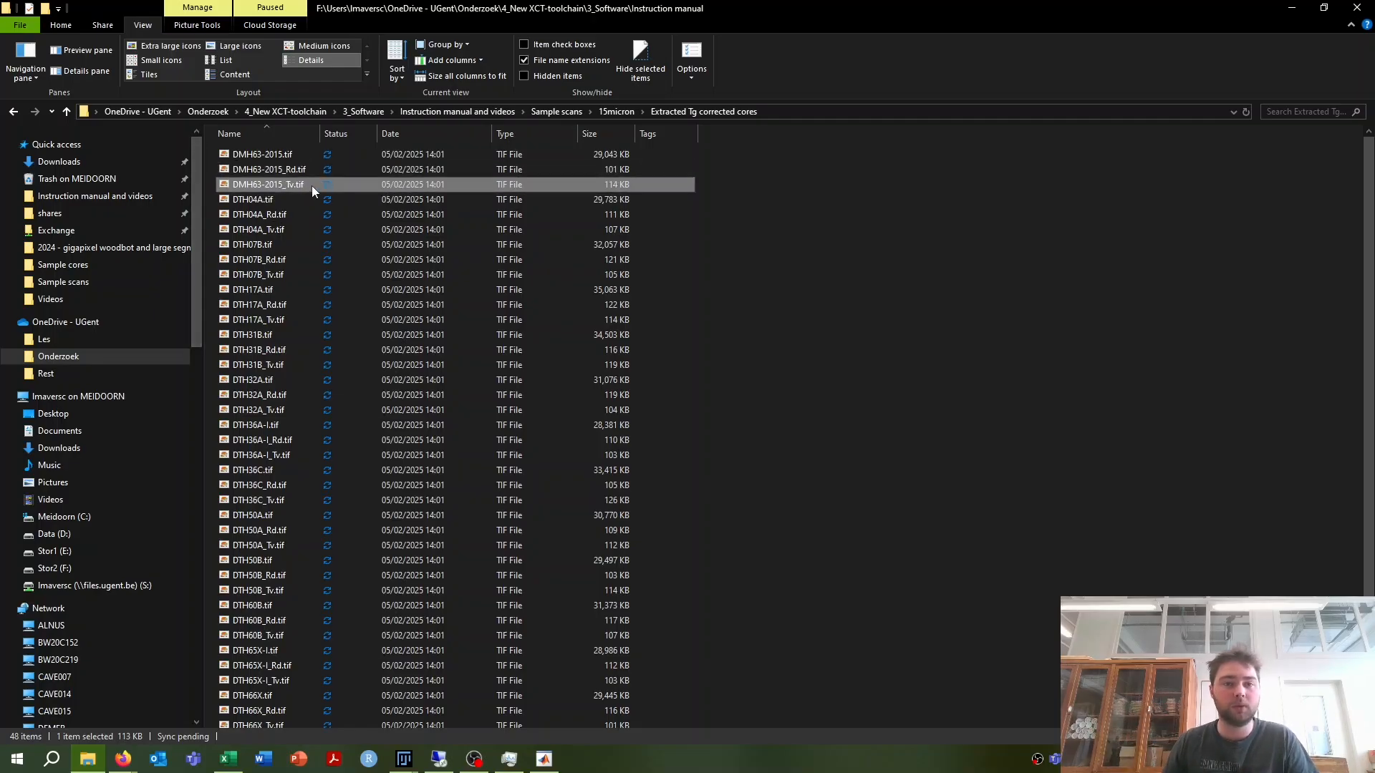
pyautogui.click(308, 169)
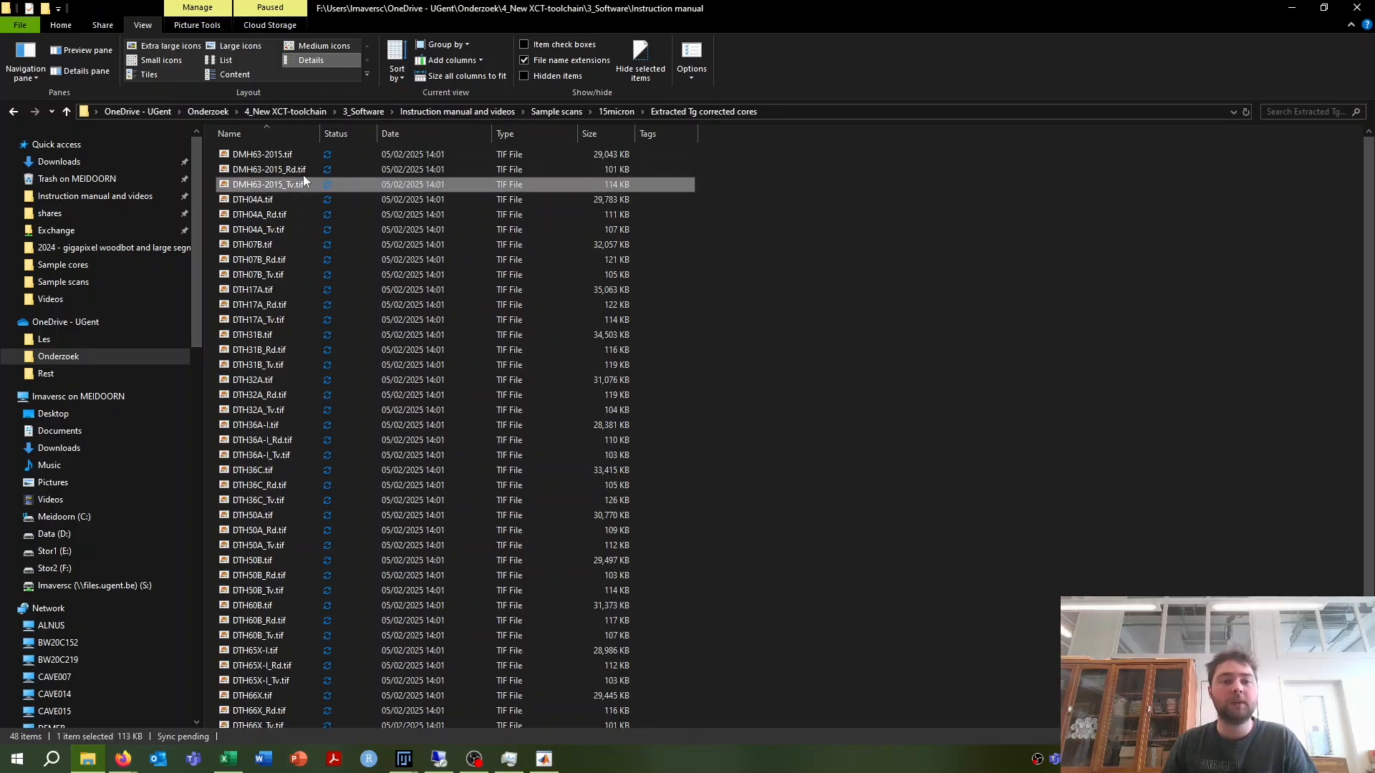
pyautogui.click(304, 184)
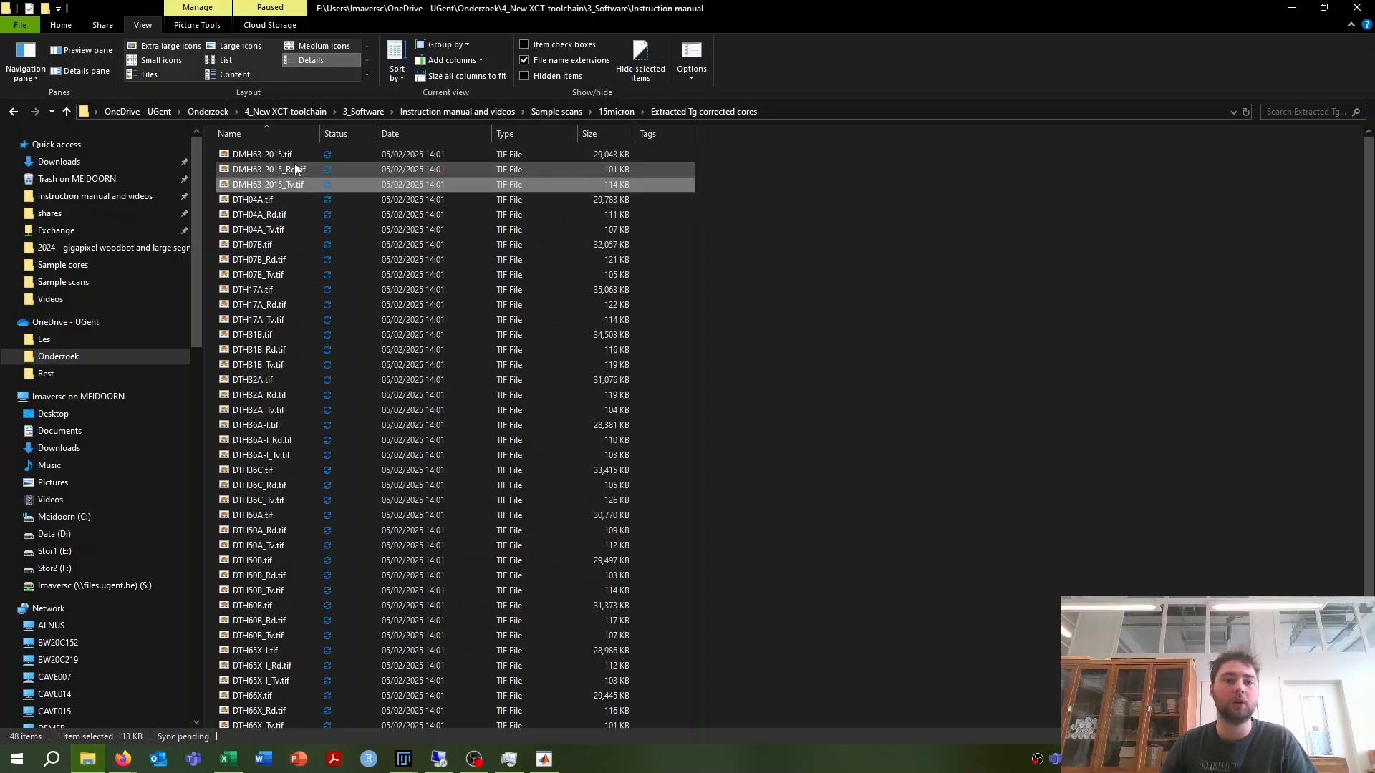
pyautogui.click(338, 154)
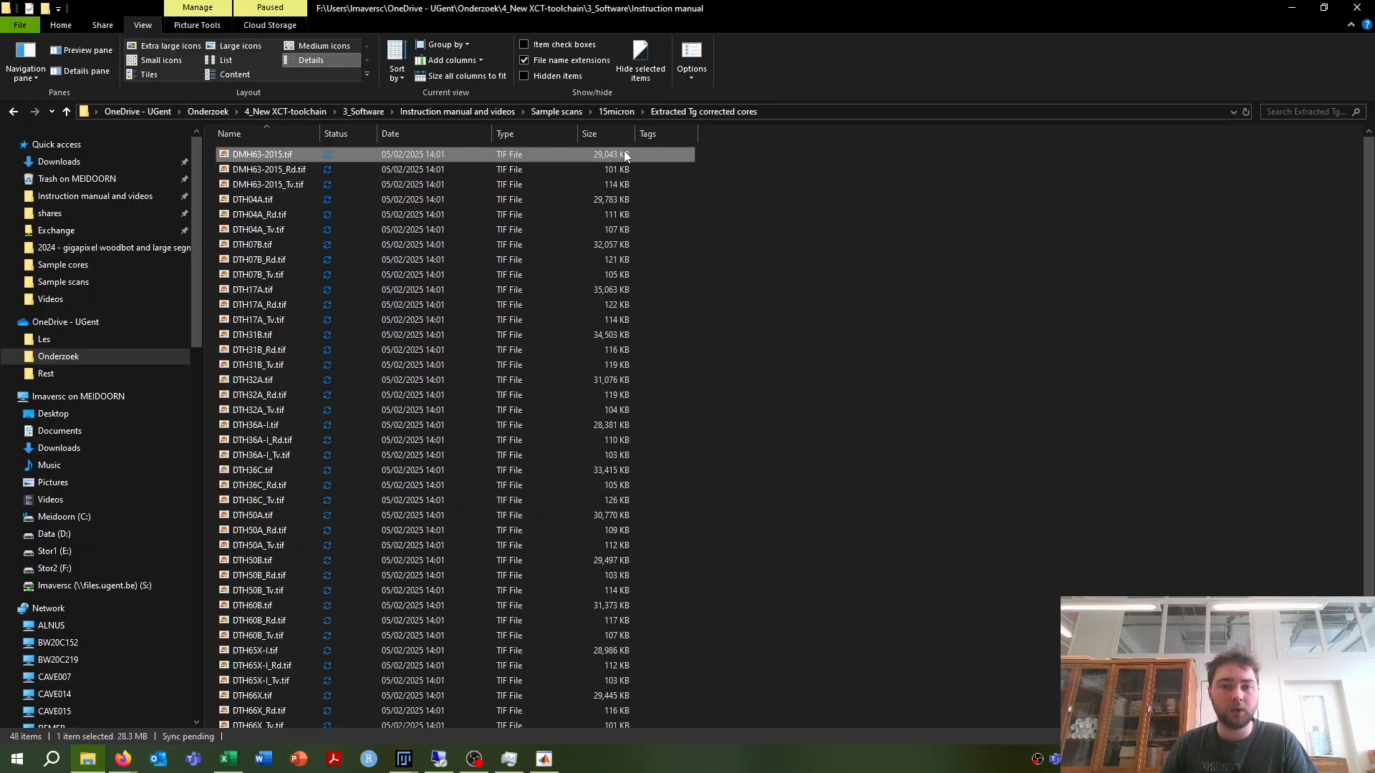
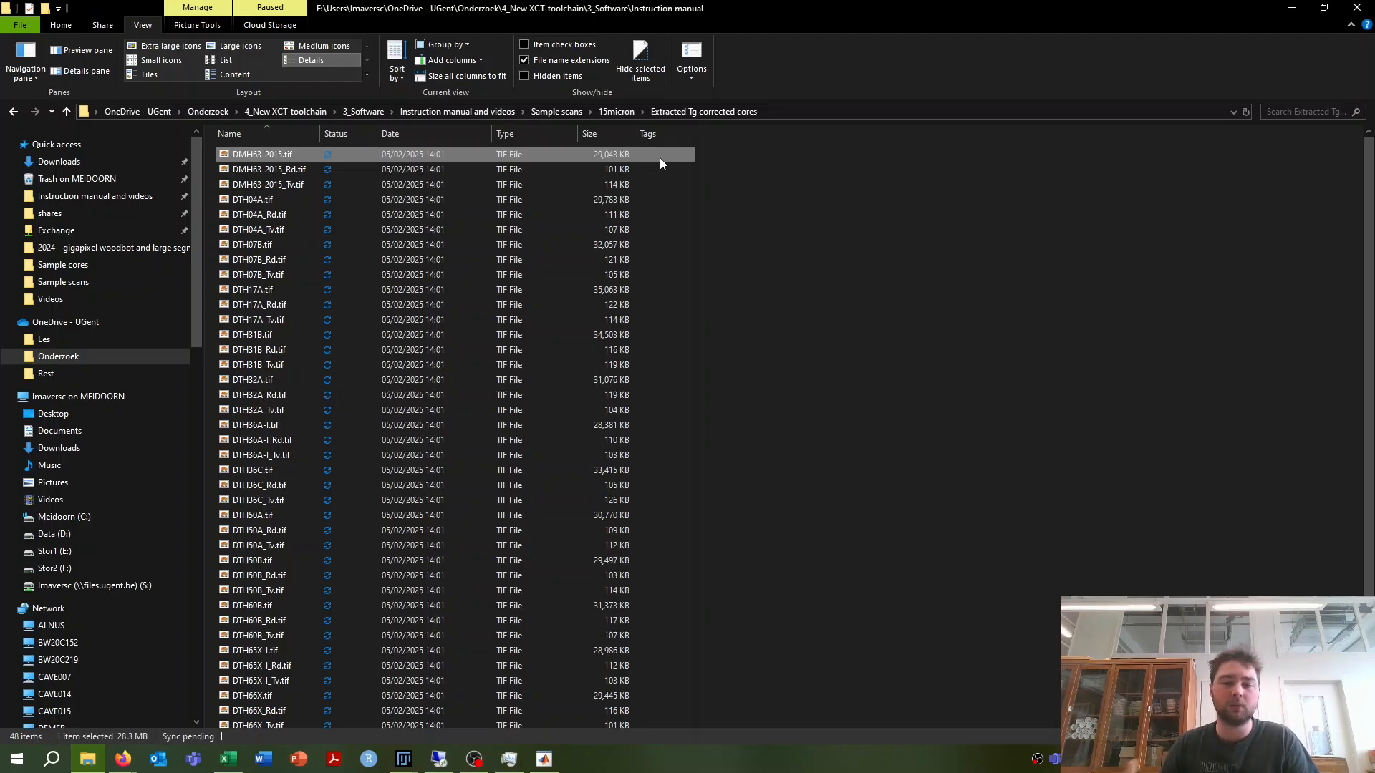
pyautogui.moveTo(729, 170); pyautogui.dragTo(338, 174)
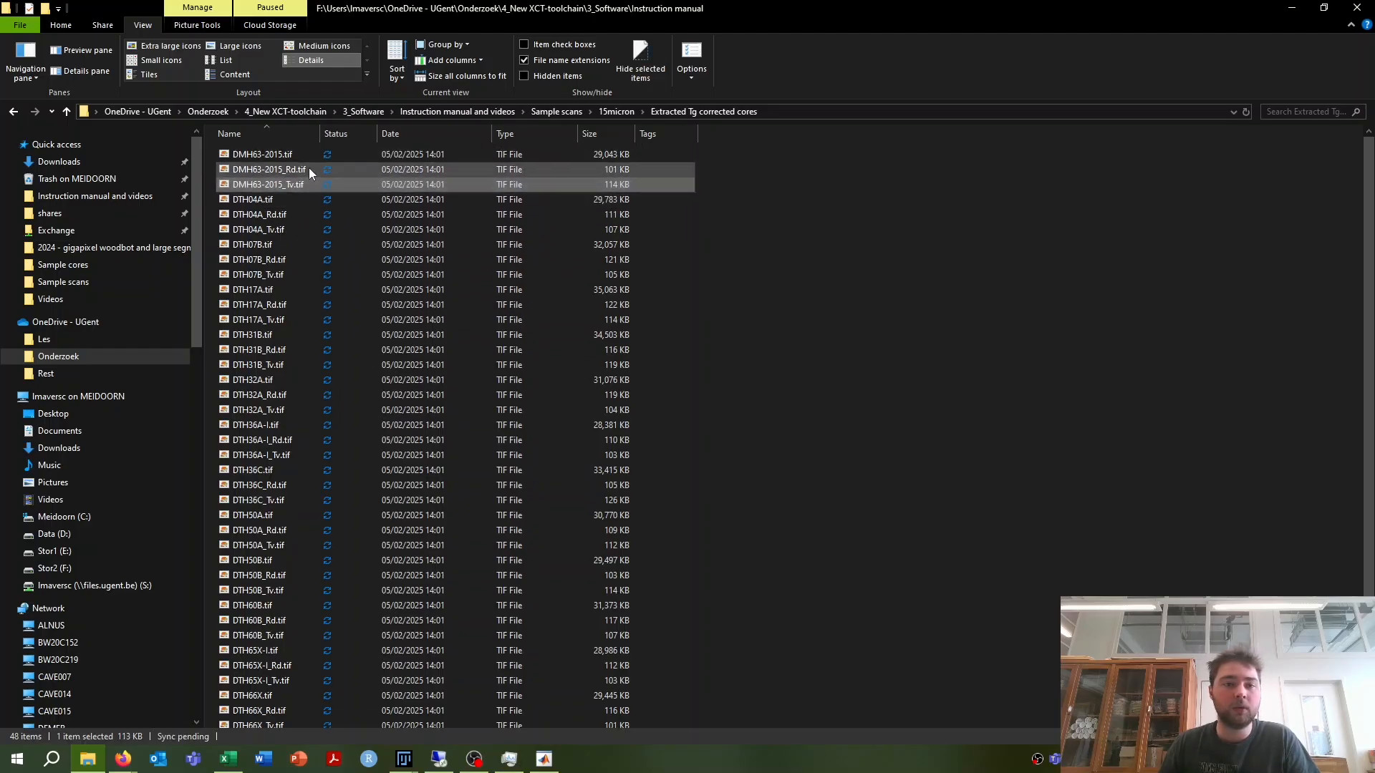
pyautogui.click(303, 184)
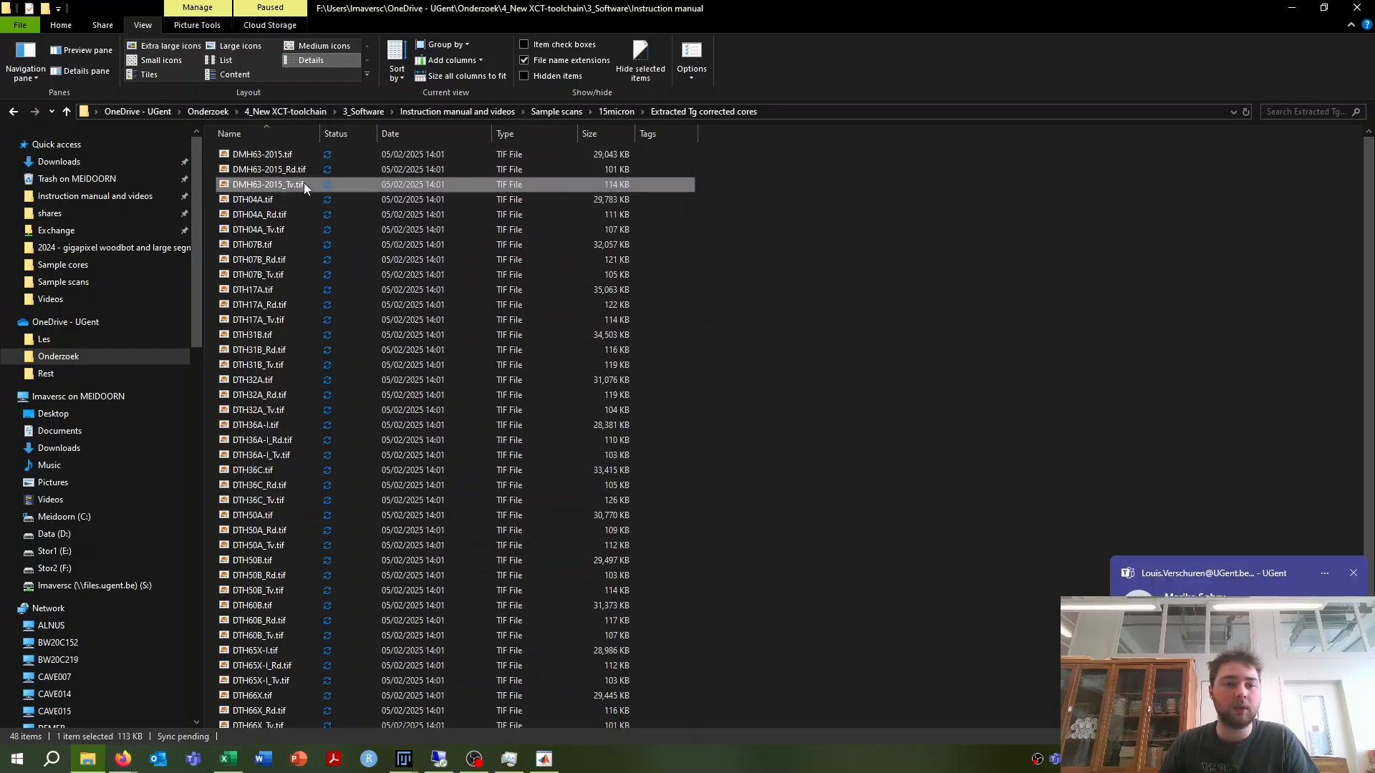
pyautogui.click(1344, 573)
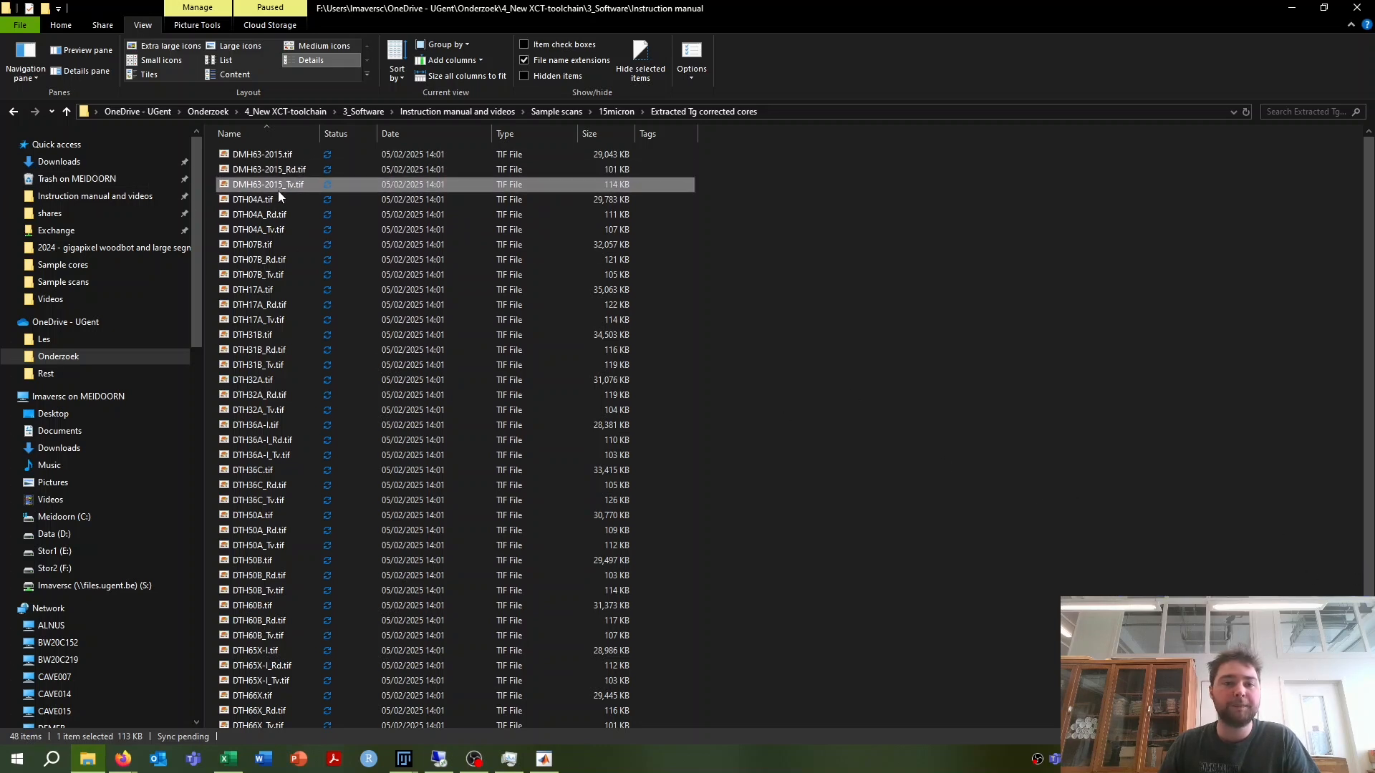
pyautogui.click(298, 170)
pyautogui.click(296, 185)
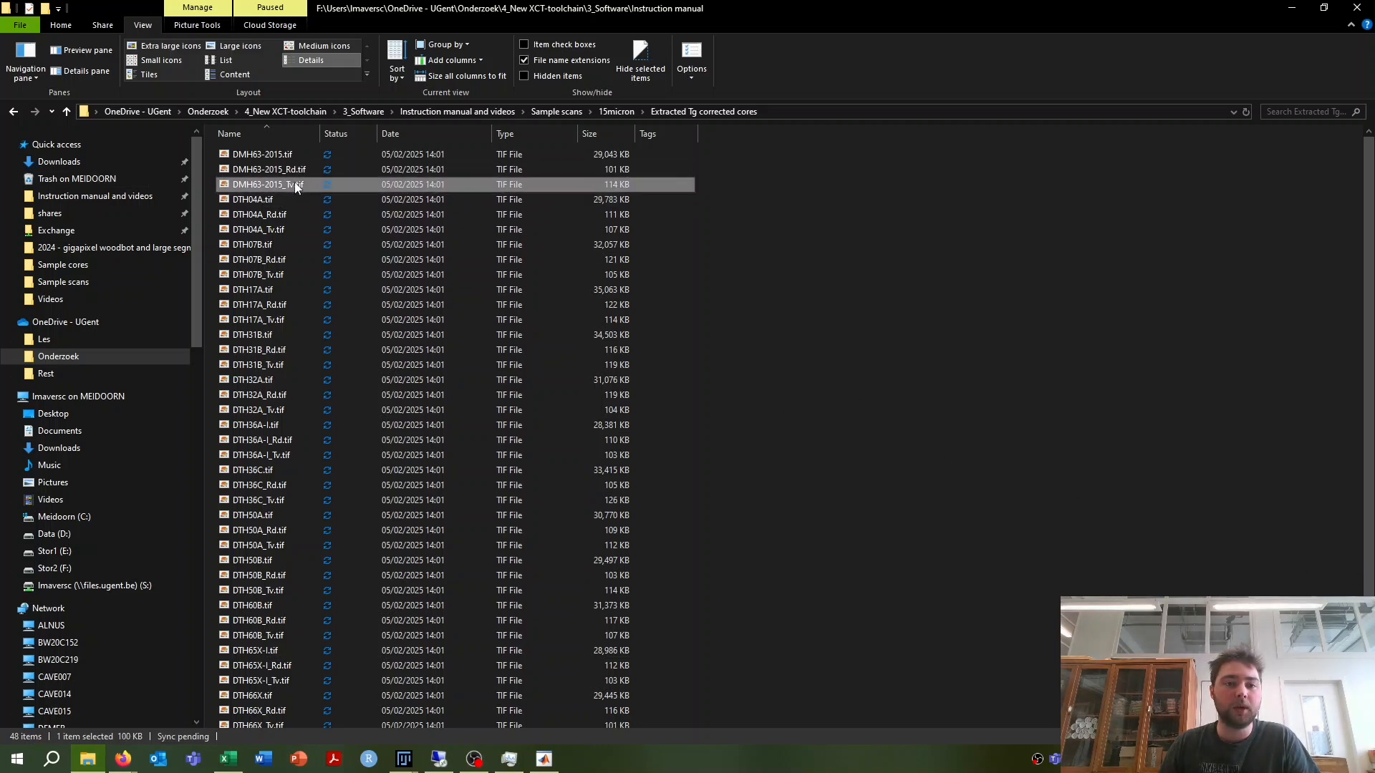
pyautogui.click(278, 156)
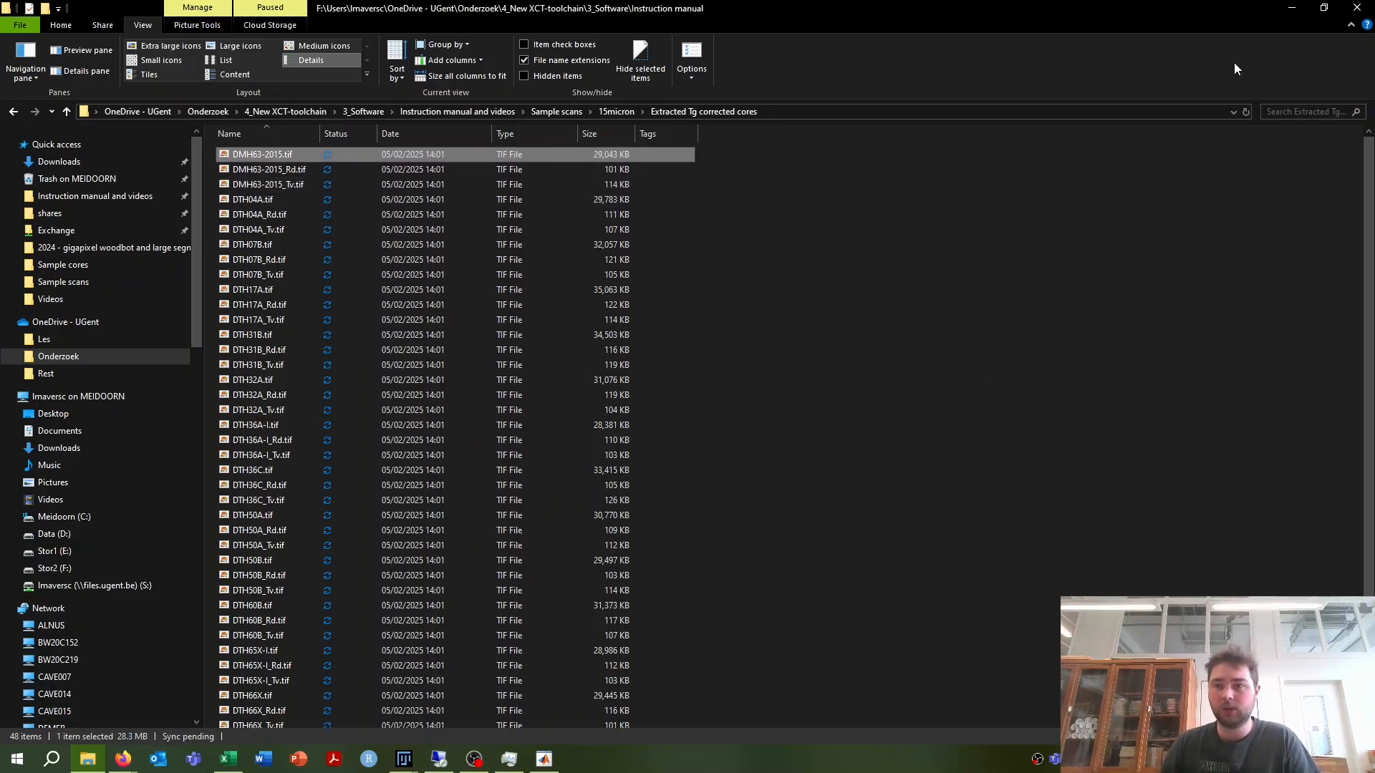
# Step: Switch to Fiji, import DMH63-2015.tif from the folder, and place its image window under the Fiji toolbar
pyautogui.moveTo(1231, 27); pyautogui.dragTo(602, 191)
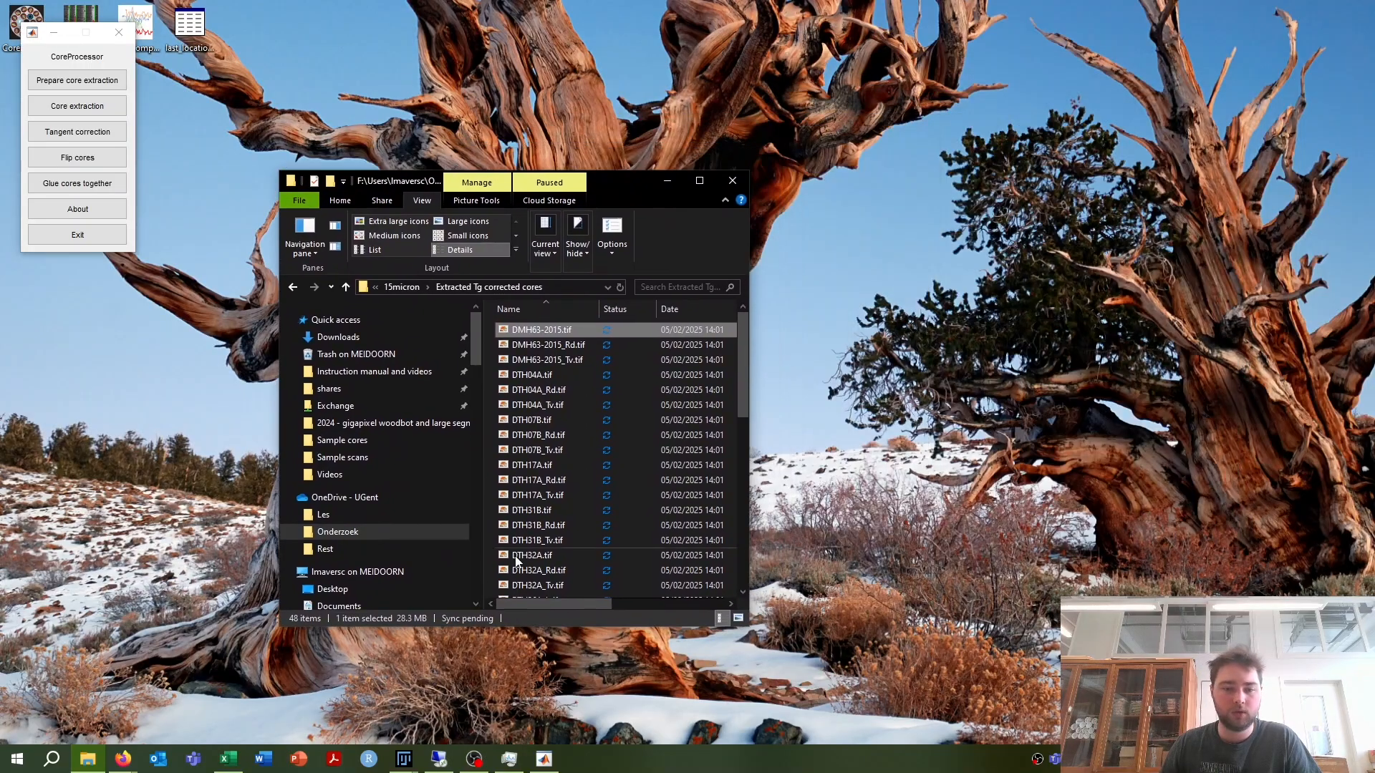
pyautogui.click(404, 758)
pyautogui.click(369, 717)
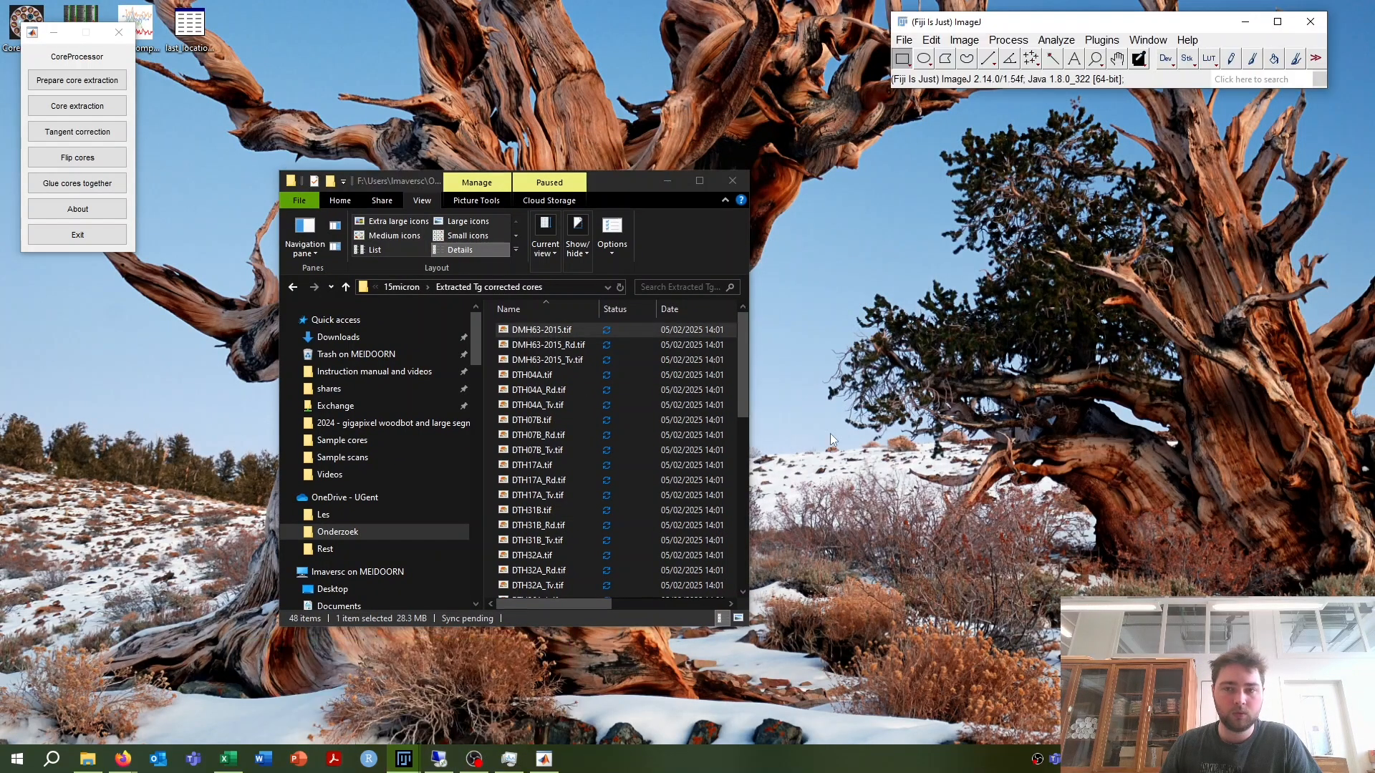
pyautogui.click(546, 333)
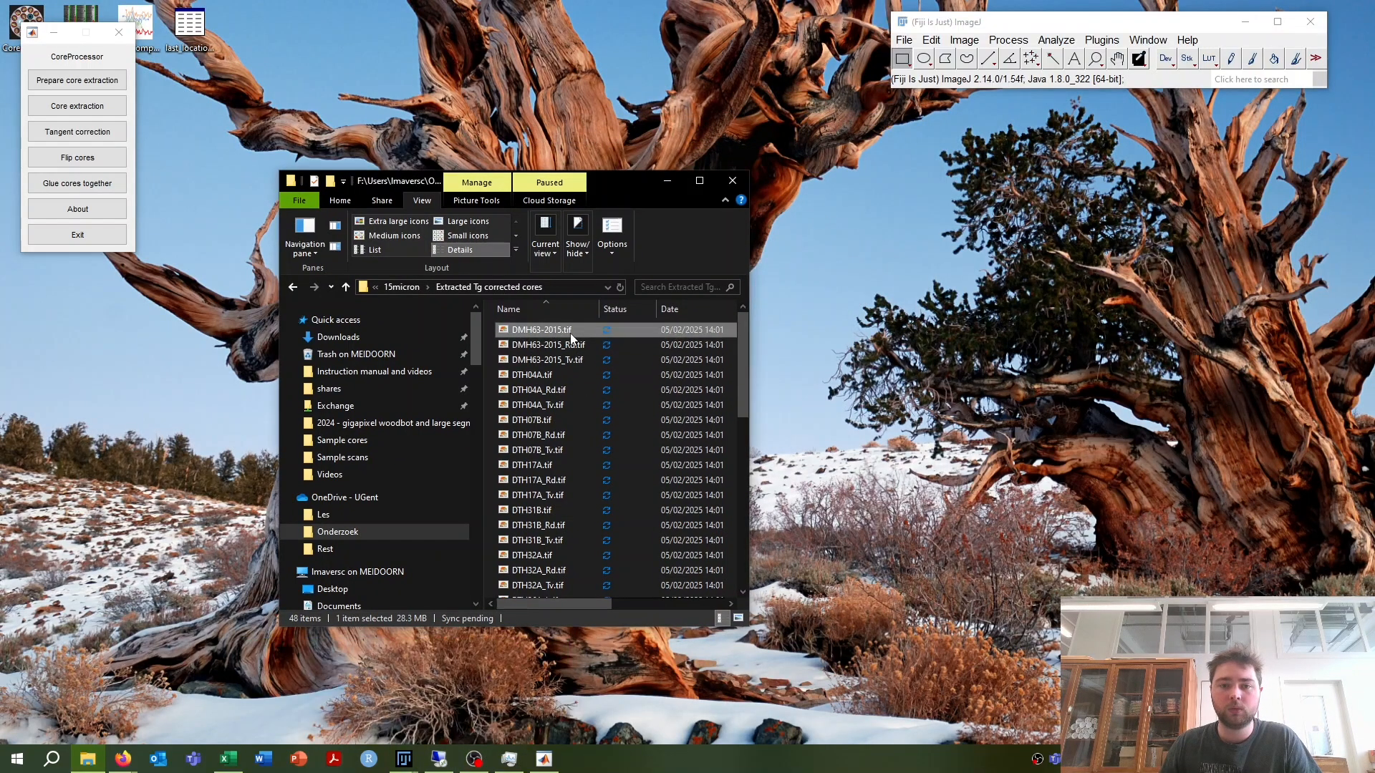
pyautogui.moveTo(571, 335)
pyautogui.mouseDown()
pyautogui.moveTo(680, 287)
pyautogui.moveTo(1053, 43)
pyautogui.mouseUp()
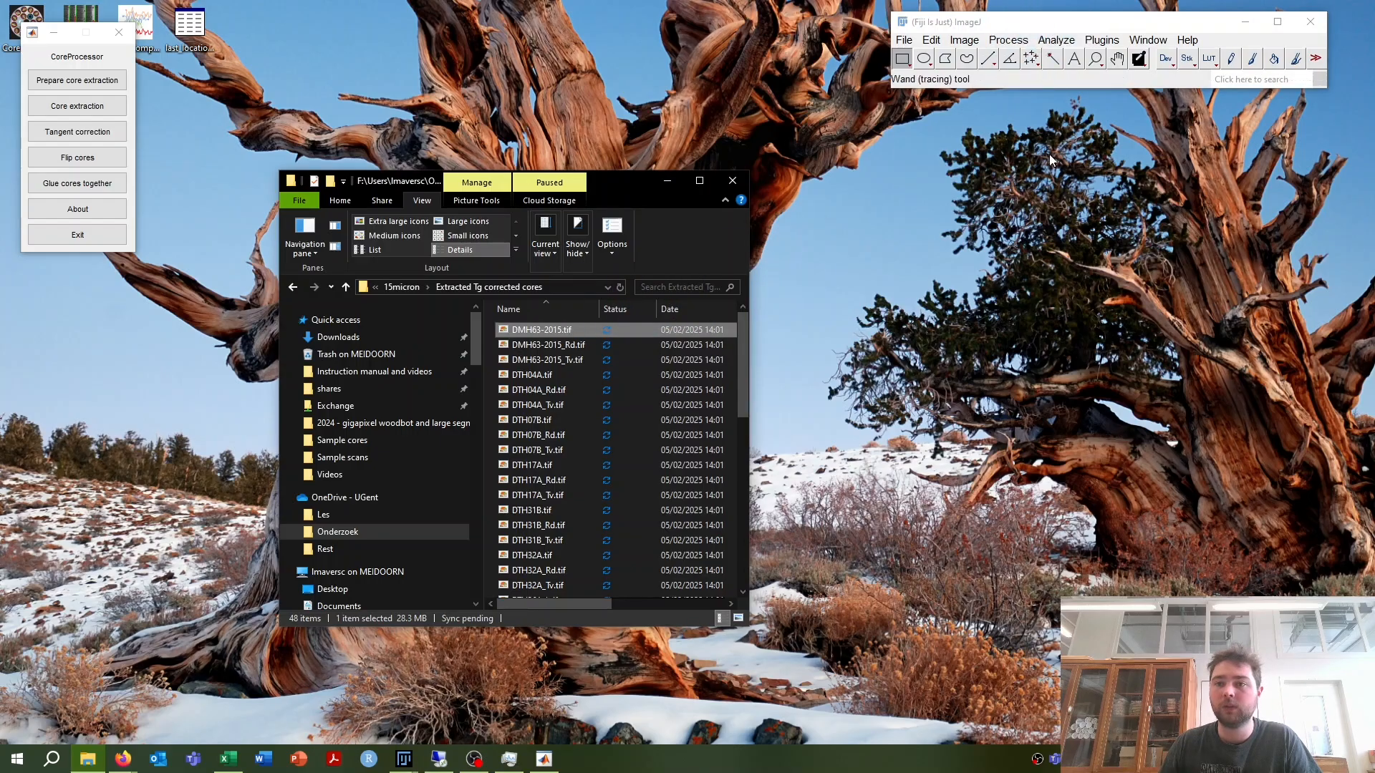
pyautogui.click(895, 454)
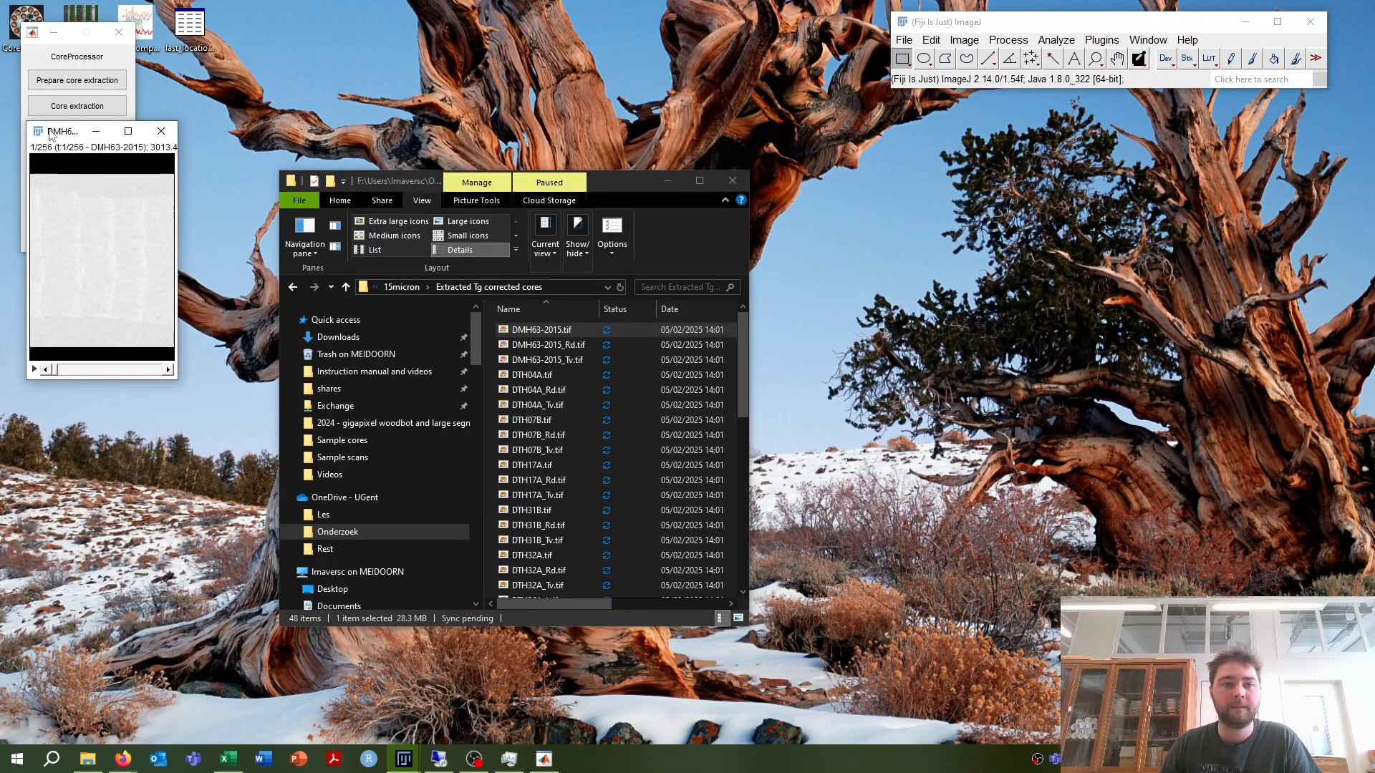
pyautogui.moveTo(58, 138); pyautogui.dragTo(933, 151)
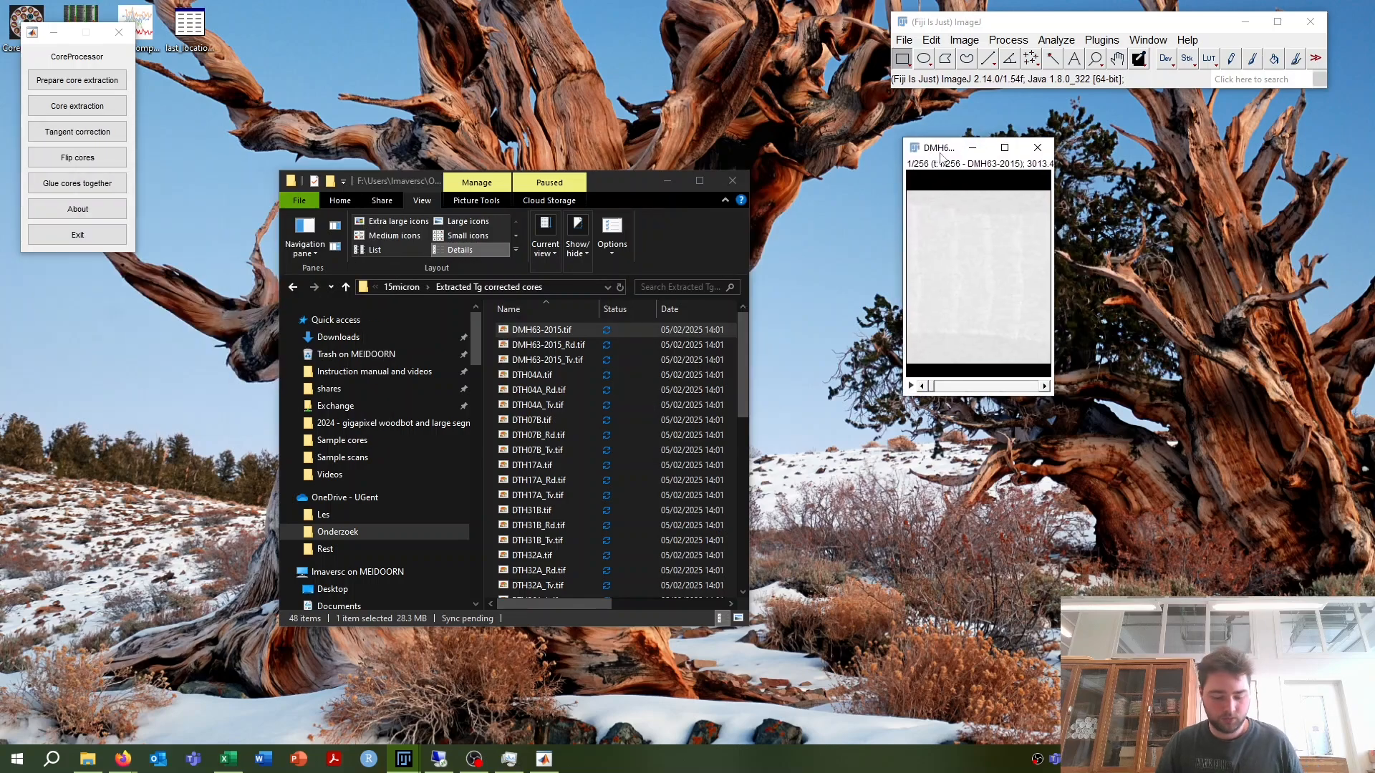
# Step: Auto-adjust the brightness and contrast of the DMH63-2015 volume and go to slice 115 of 256
pyautogui.hotkey('ctrl', 'shift', 'c')
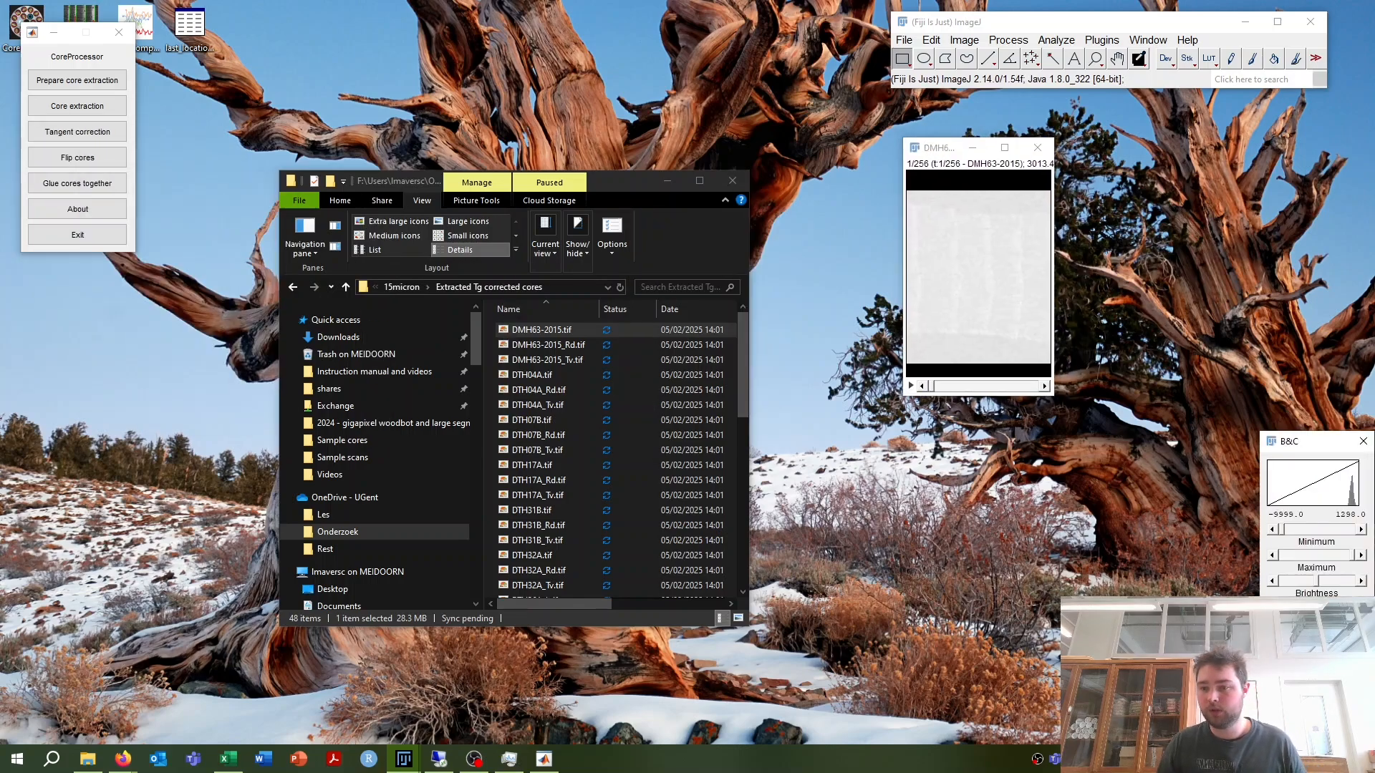
pyautogui.click(1292, 638)
pyautogui.moveTo(932, 389); pyautogui.dragTo(978, 380)
# Step: Import DMH63-2015_Rd.tif into Fiji and place its image below the core volume
pyautogui.moveTo(568, 346); pyautogui.dragTo(1094, 45)
pyautogui.click(899, 454)
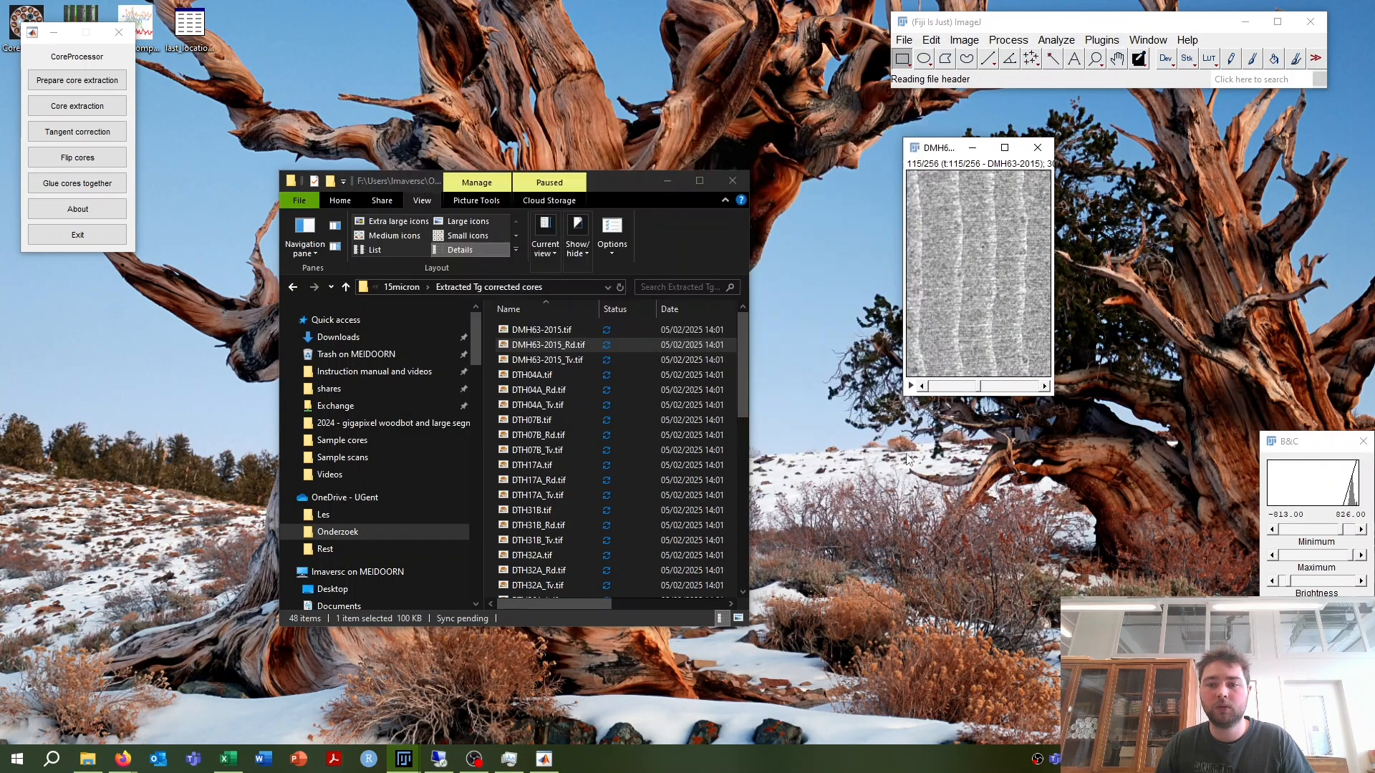
pyautogui.moveTo(74, 150); pyautogui.dragTo(966, 358)
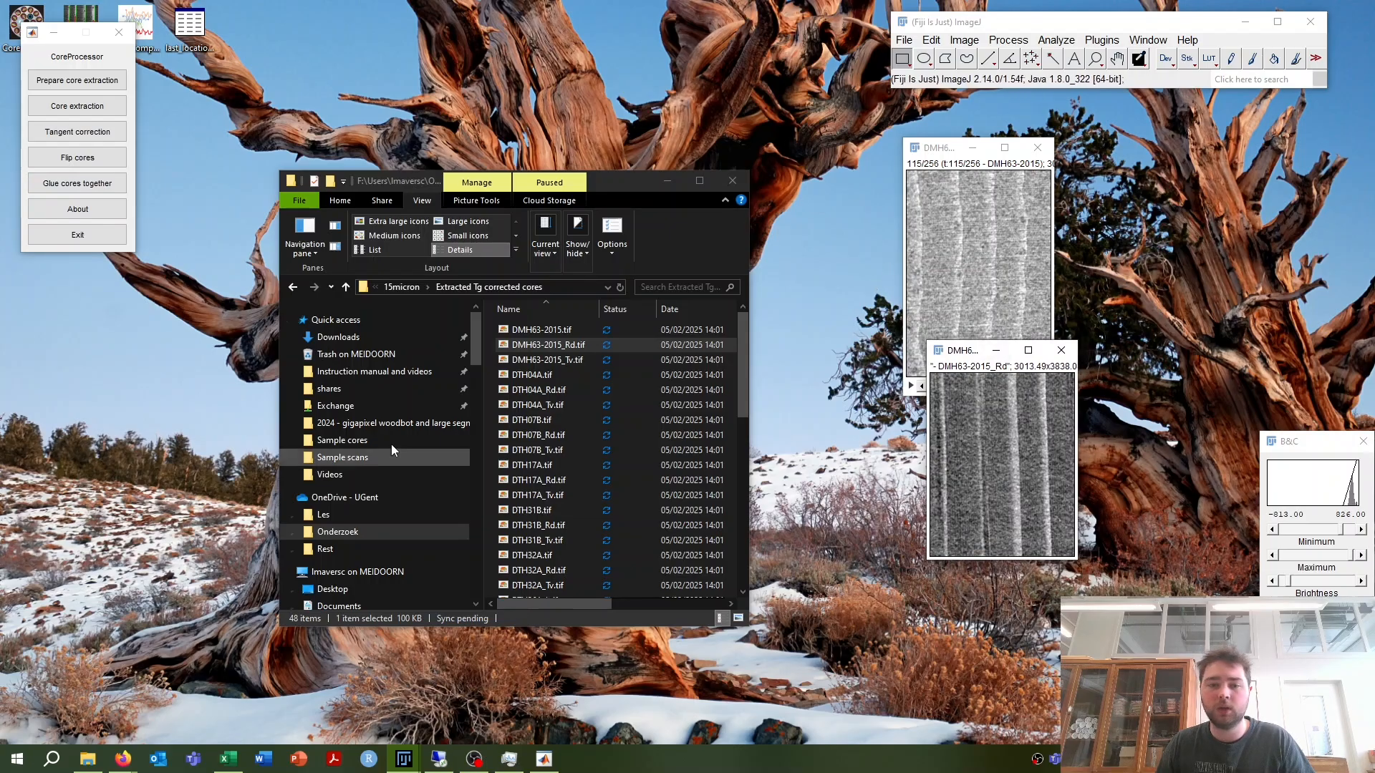
pyautogui.moveTo(995, 351); pyautogui.dragTo(1018, 413)
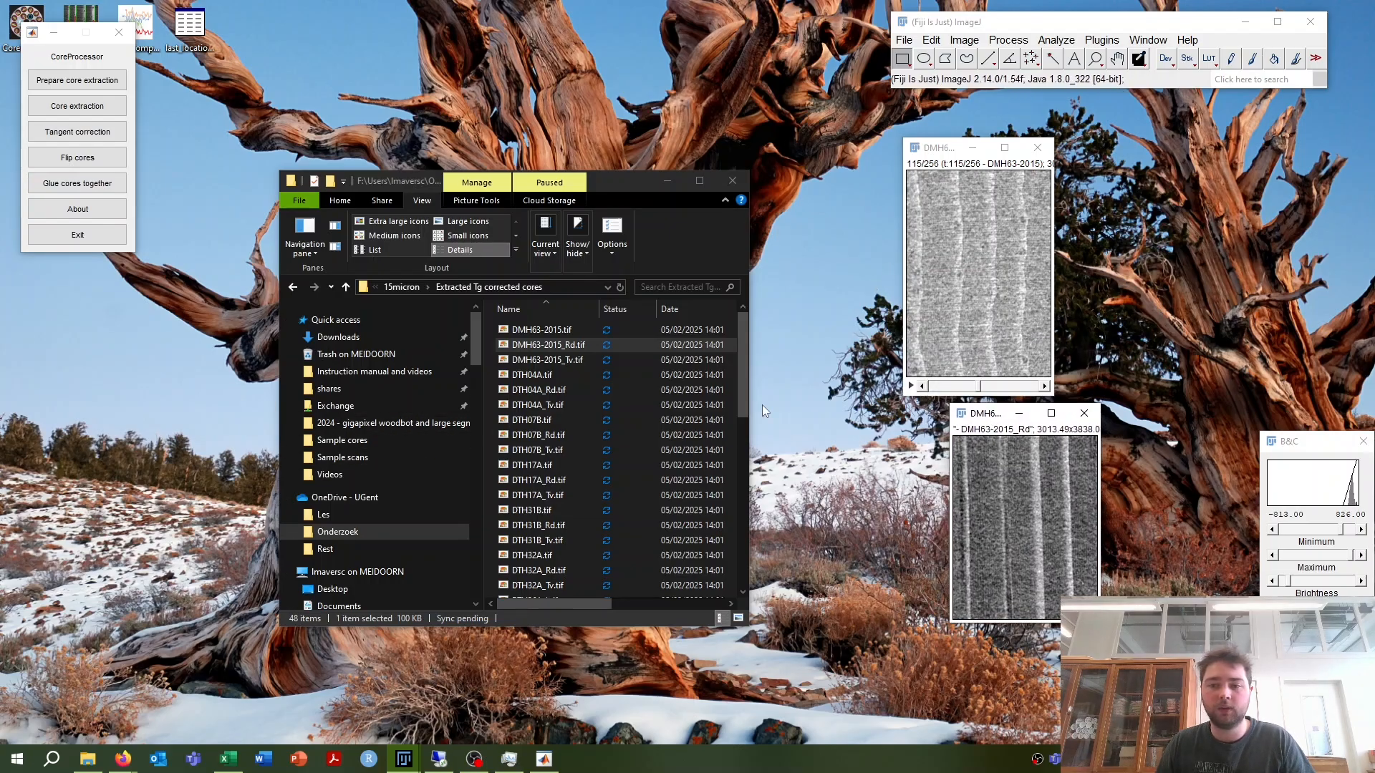
# Step: Import DMH63-2015_Tv.tif into Fiji as an autoscaled hyperstack and place it beside the _Rd image
pyautogui.moveTo(591, 360); pyautogui.dragTo(1024, 43)
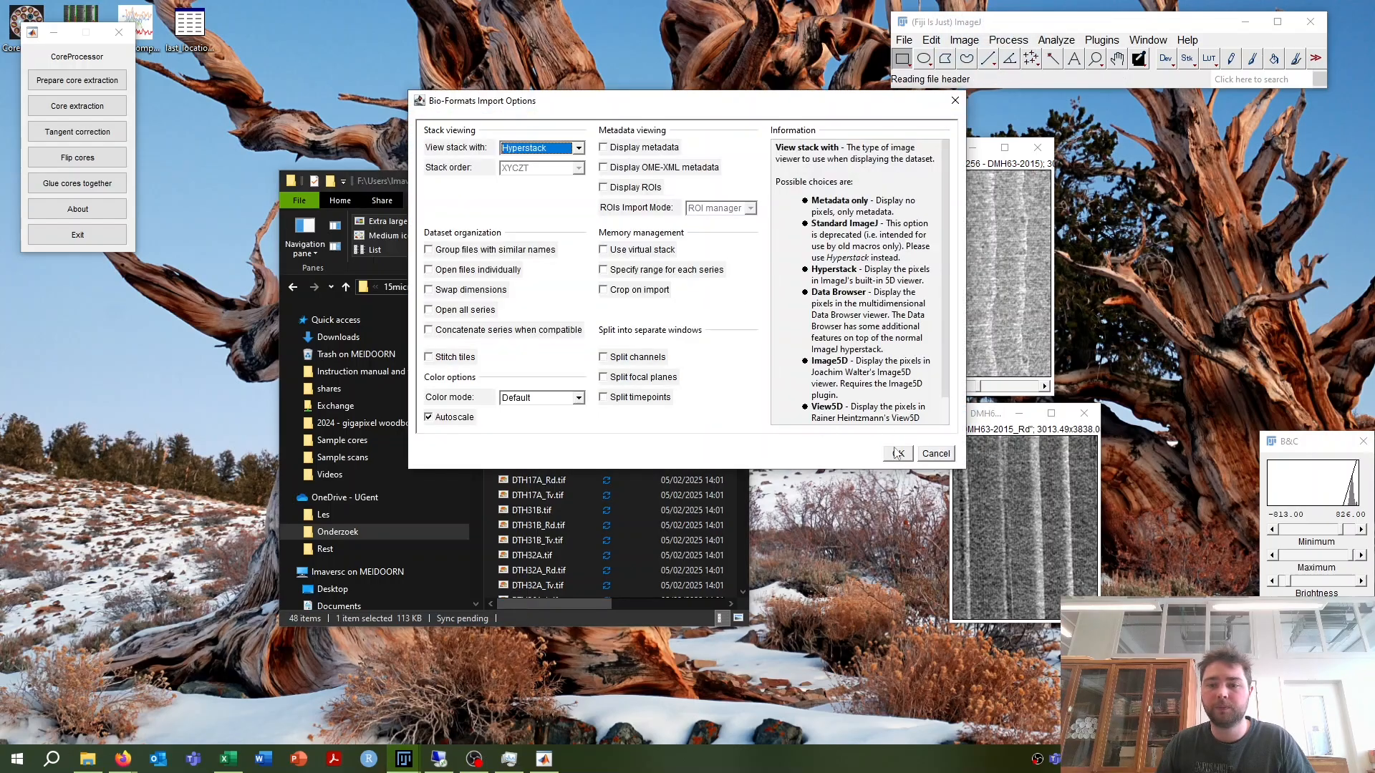
pyautogui.click(898, 453)
pyautogui.moveTo(89, 161); pyautogui.dragTo(1103, 423)
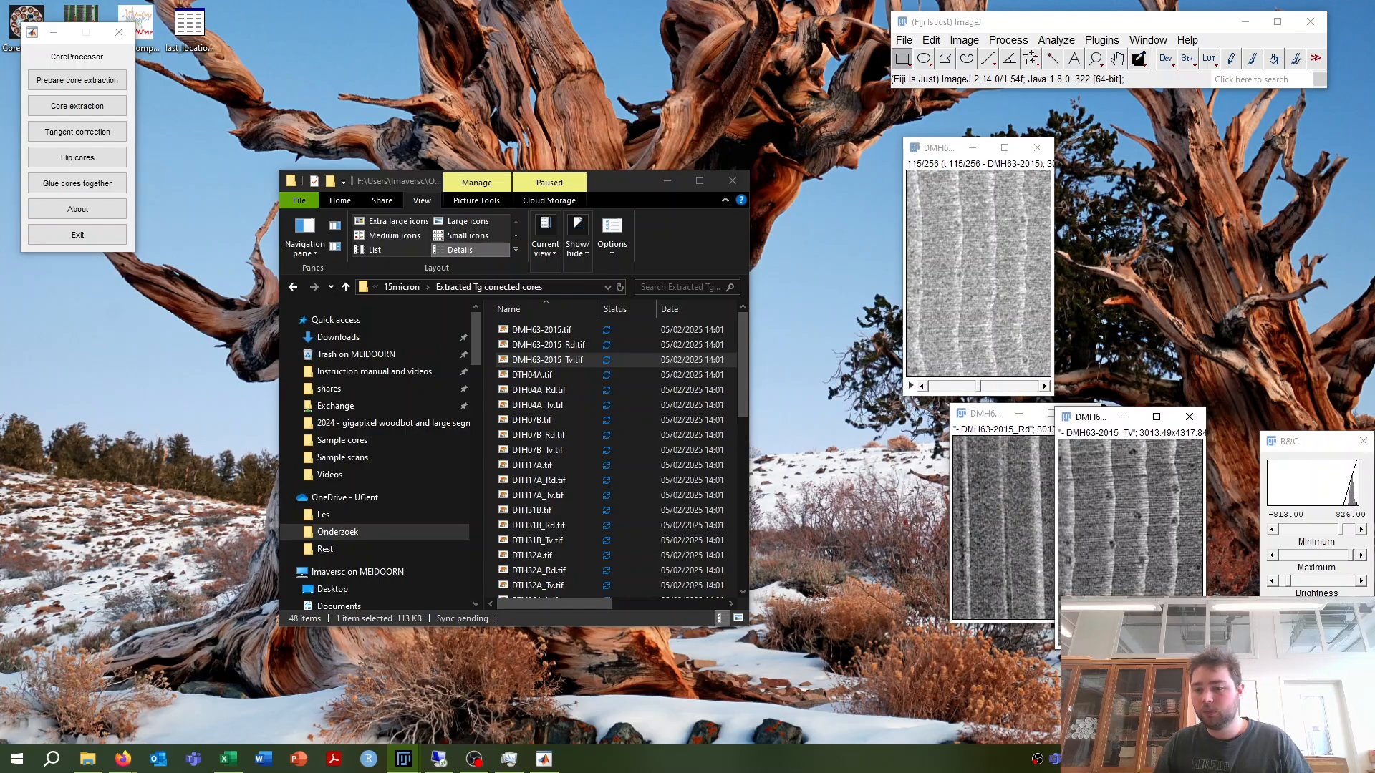
# Step: Auto-adjust the contrast of the _Tv image, the _Rd image and the DMH63-2015 core volume
pyautogui.click(1294, 636)
pyautogui.click(1001, 423)
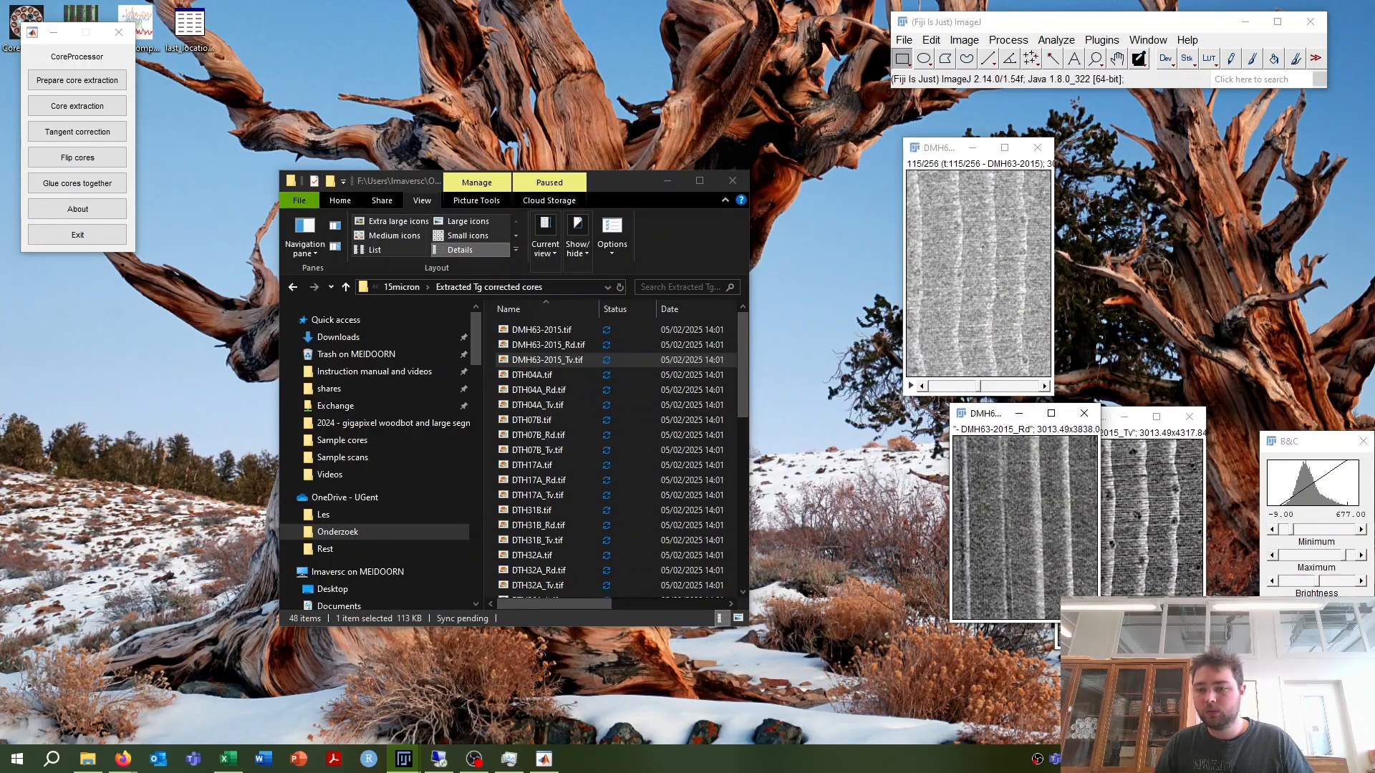
pyautogui.click(958, 417)
pyautogui.click(904, 425)
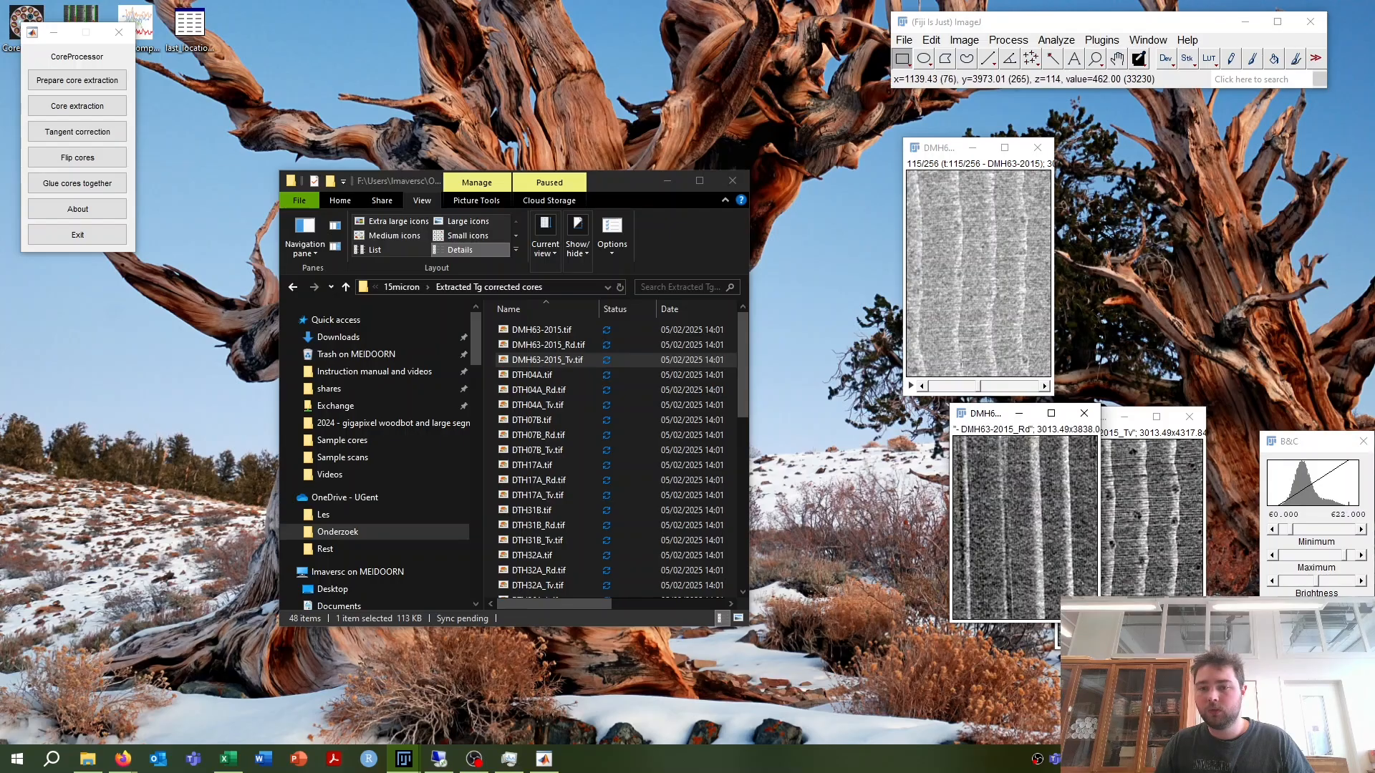
pyautogui.click(972, 148)
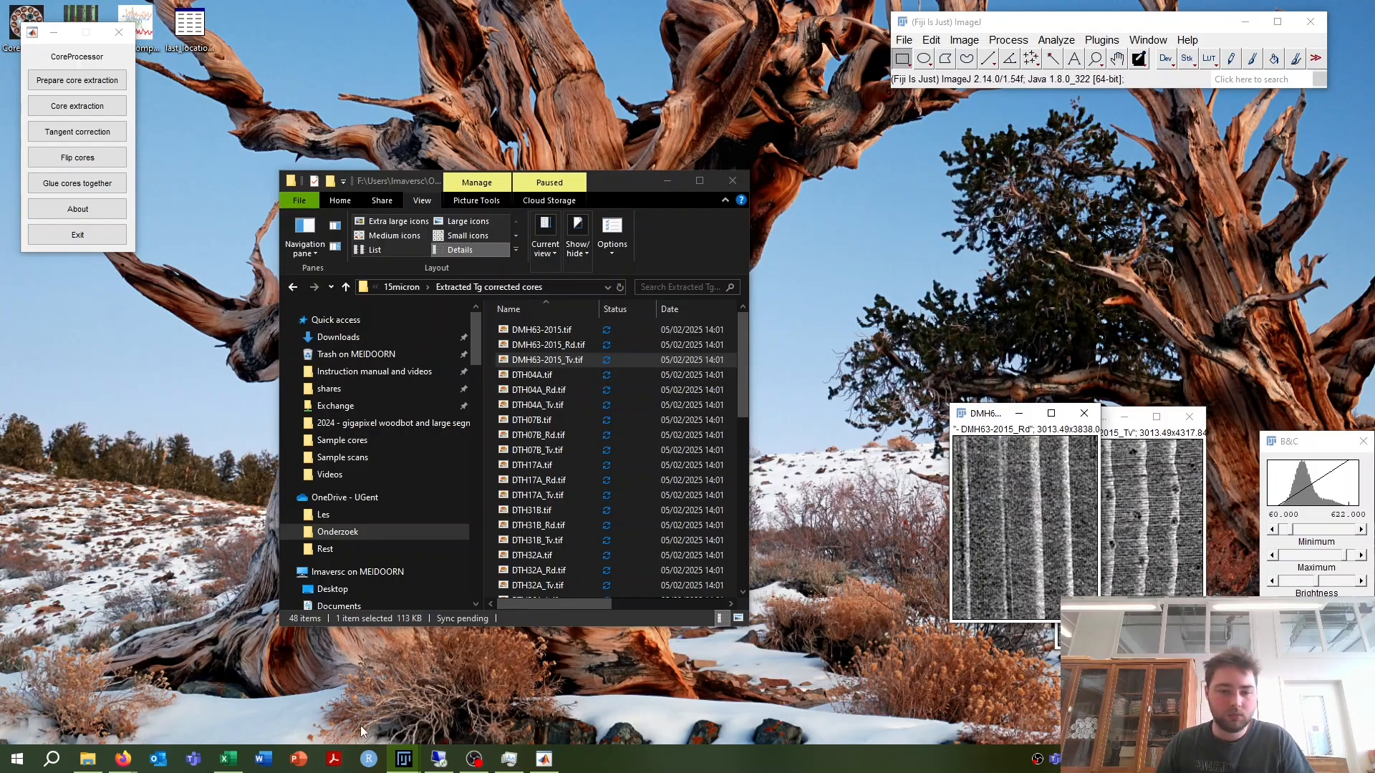
pyautogui.moveTo(439, 758)
pyautogui.click(460, 691)
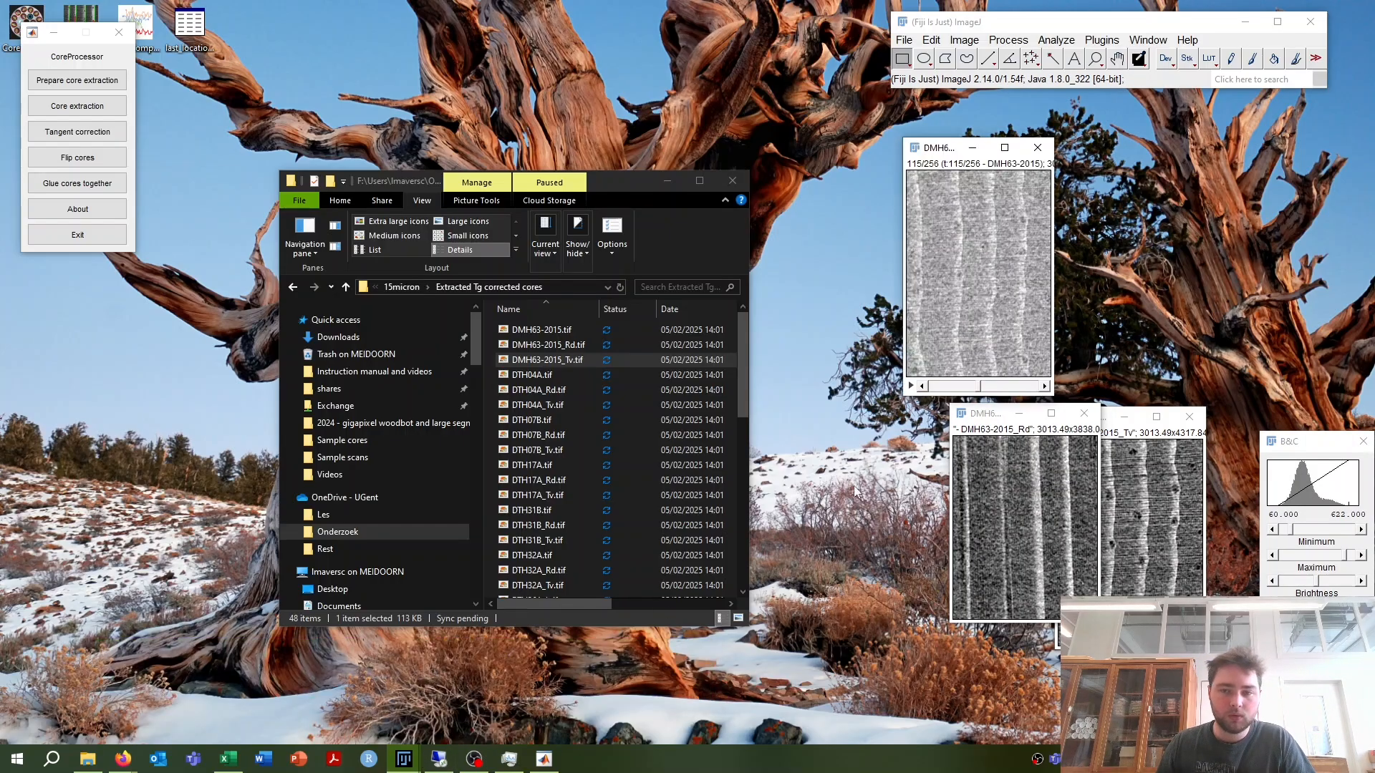
pyautogui.click(1293, 637)
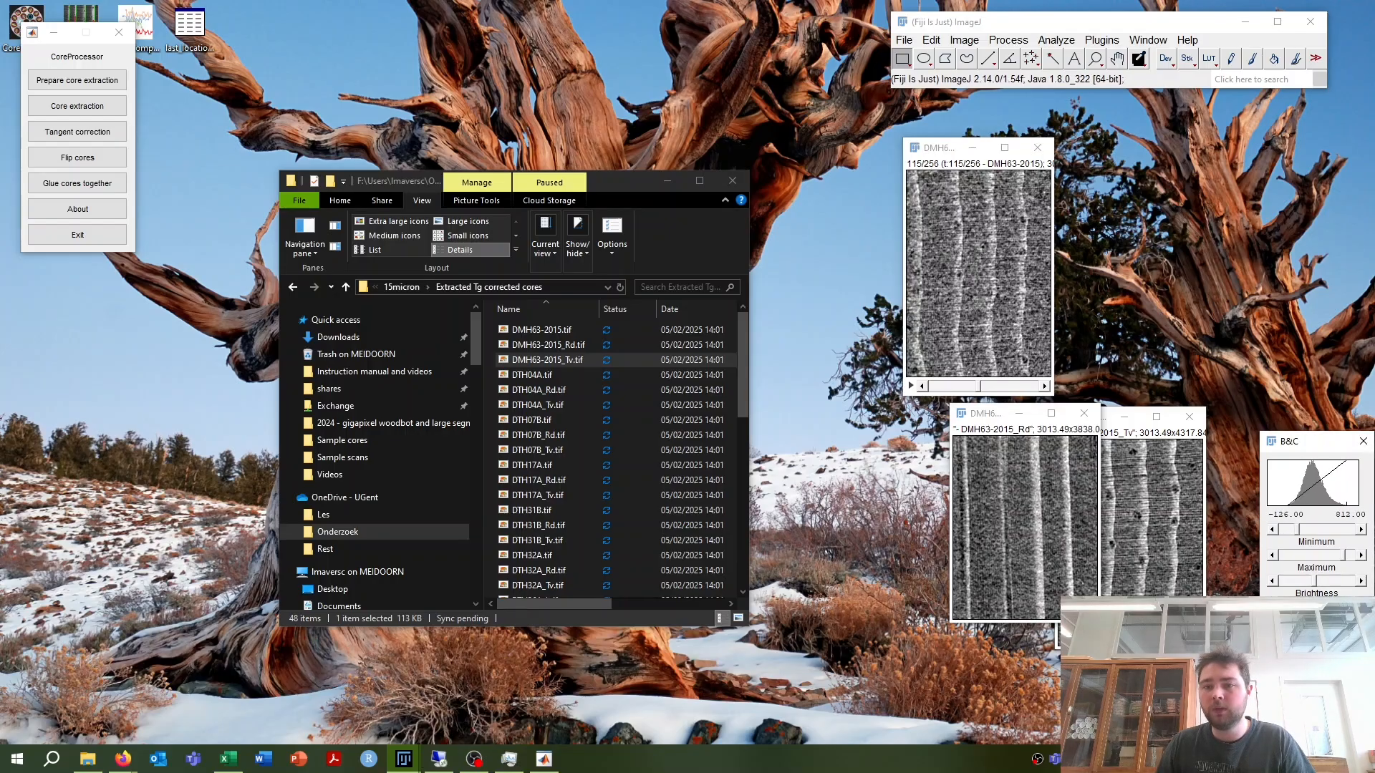
# Step: Enlarge the DMH63-2015 volume and the _Tv image and arrange them side by side to compare the rings
pyautogui.click(1143, 442)
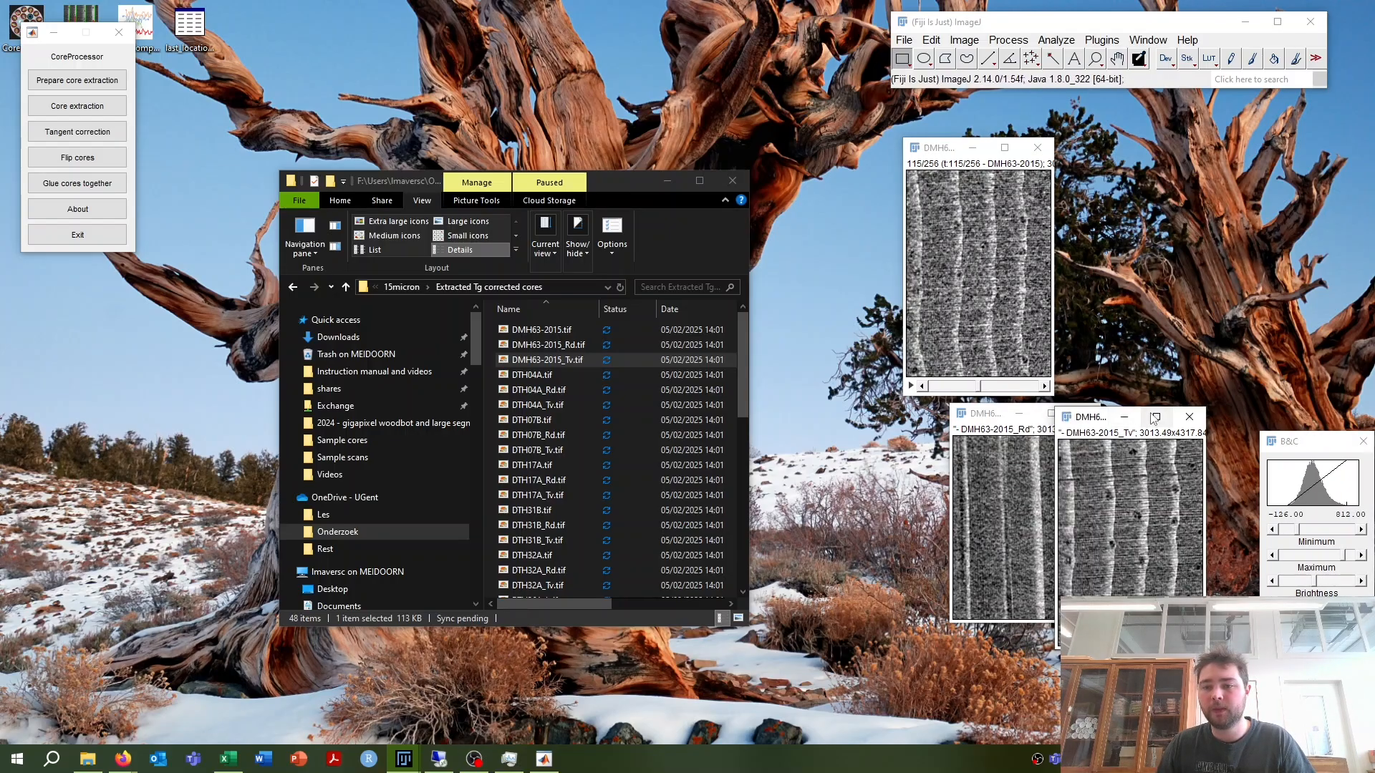
pyautogui.click(1154, 418)
pyautogui.click(1004, 147)
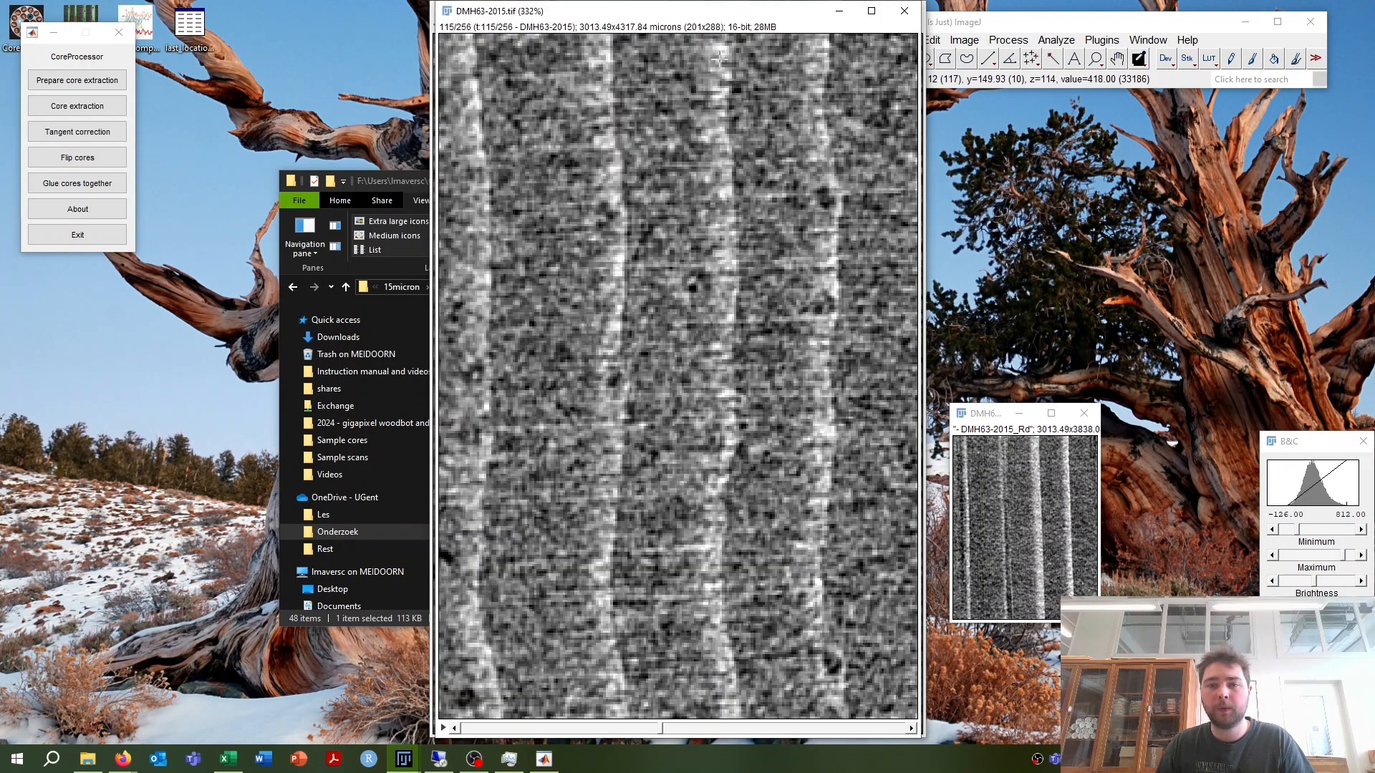
pyautogui.moveTo(720, 14); pyautogui.dragTo(350, 18)
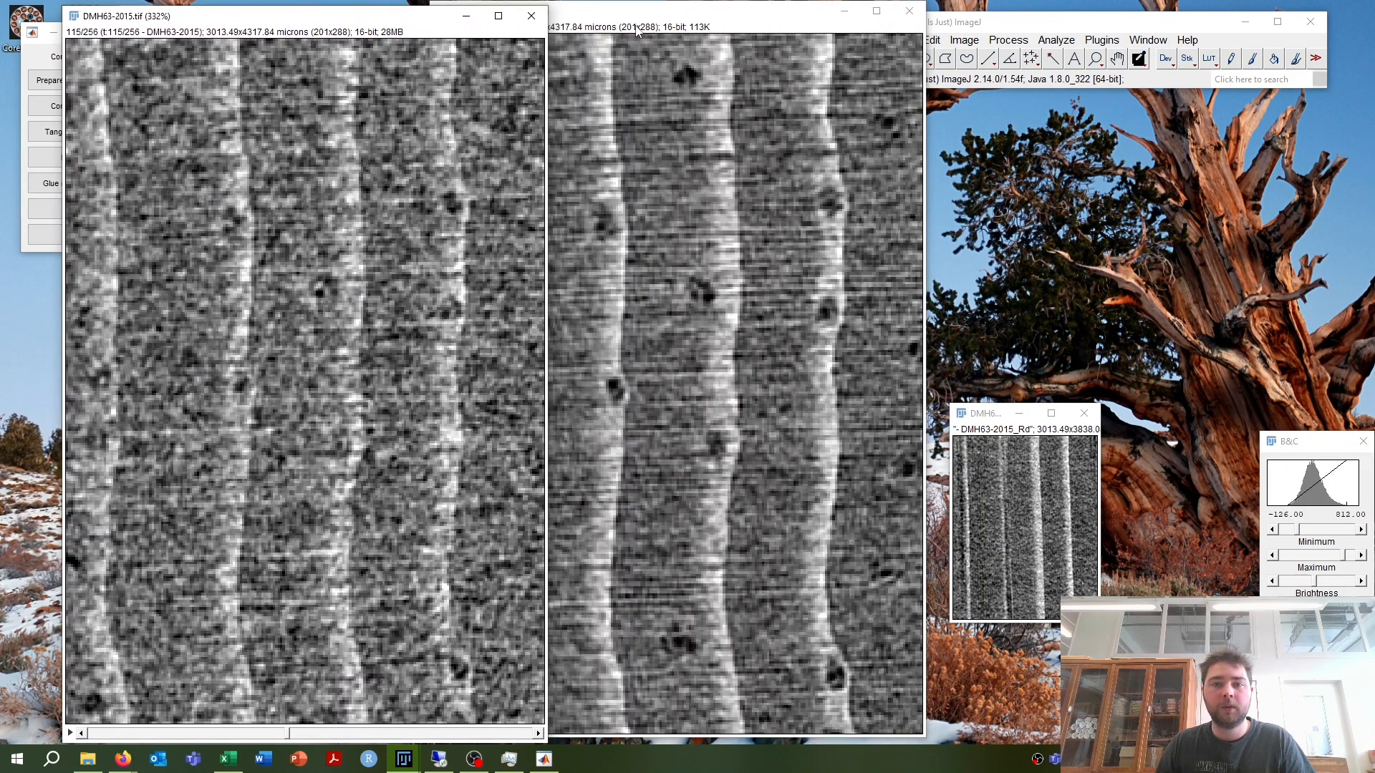
pyautogui.moveTo(652, 13); pyautogui.dragTo(812, 14)
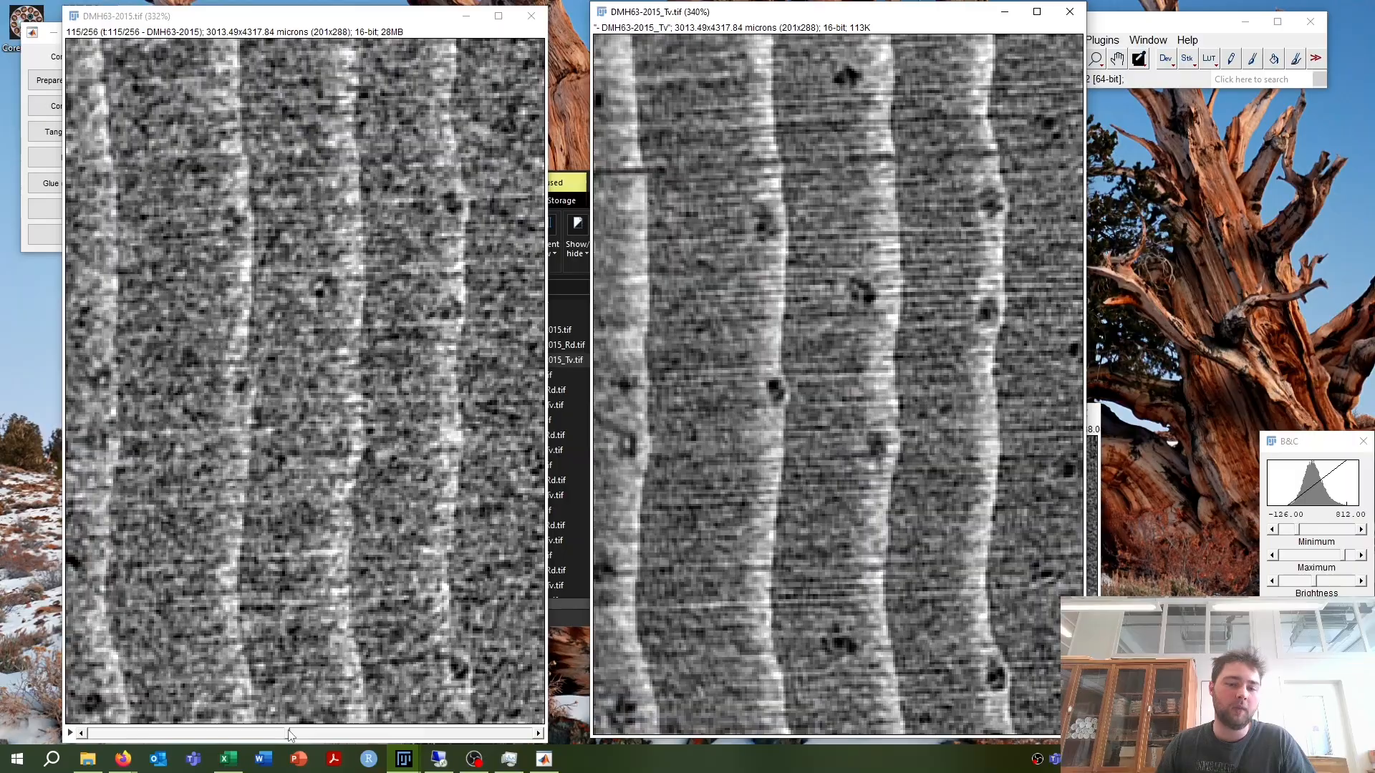
# Step: Move the DMH63-2015 volume to slice 127 for the ring comparison and close all the open DMH63-2015 images
pyautogui.moveTo(289, 734)
pyautogui.mouseDown()
pyautogui.moveTo(494, 734)
pyautogui.moveTo(230, 740)
pyautogui.moveTo(310, 737)
pyautogui.mouseUp()
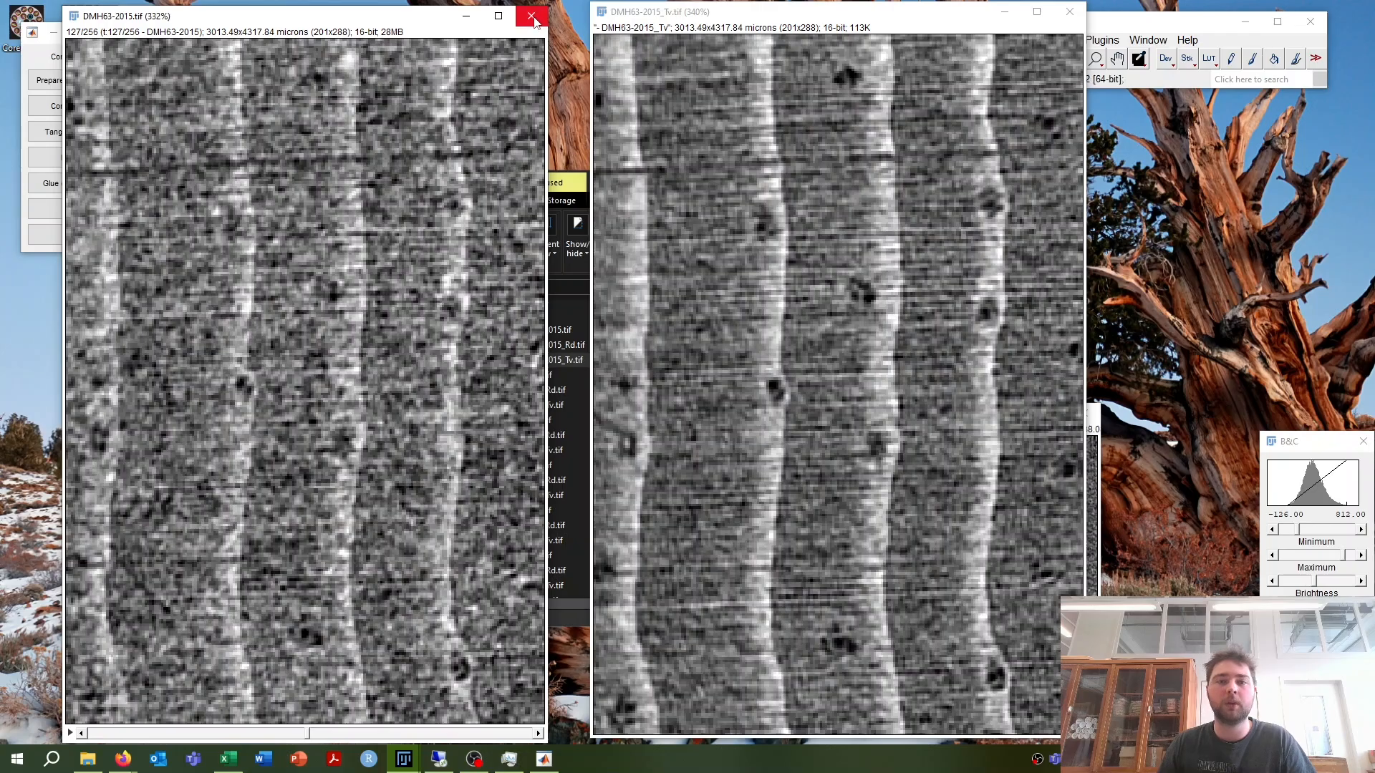
pyautogui.click(532, 17)
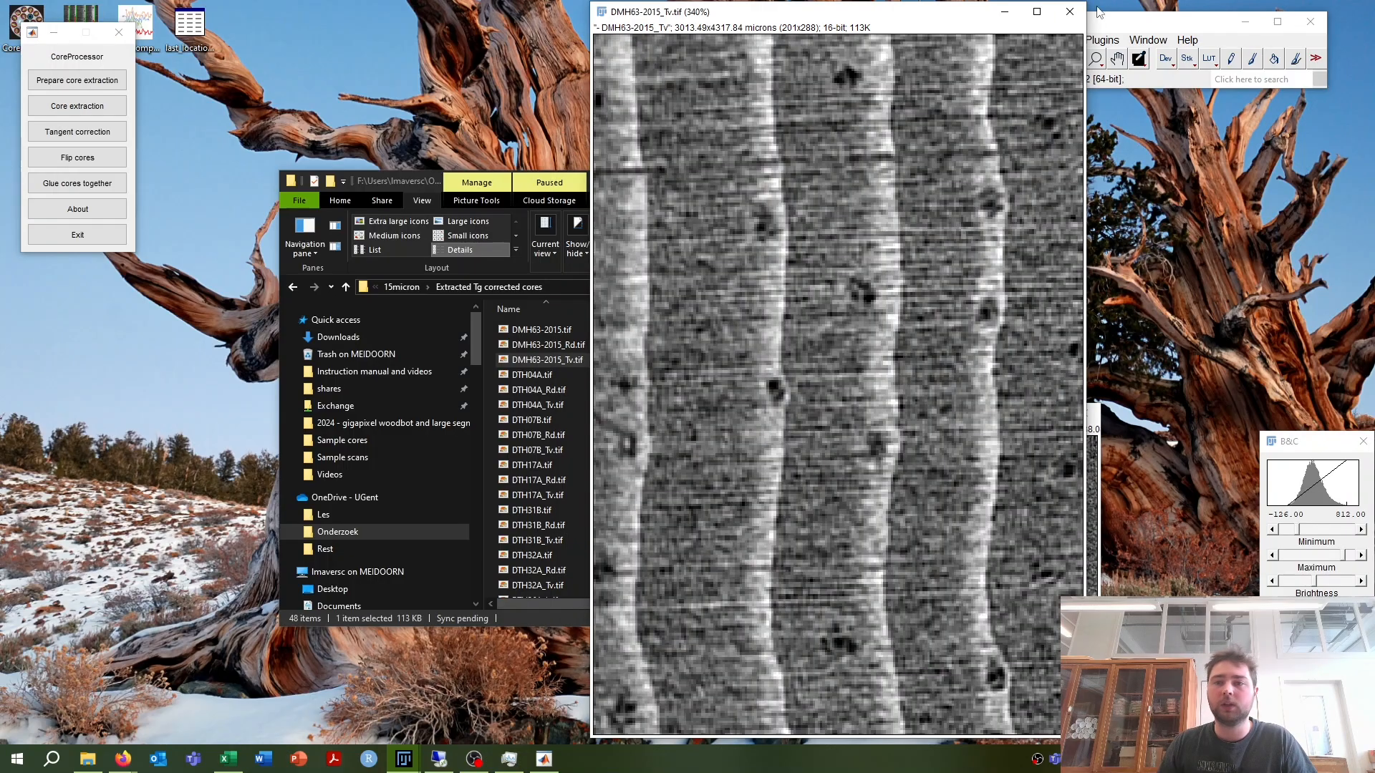
pyautogui.click(1070, 12)
pyautogui.click(1085, 414)
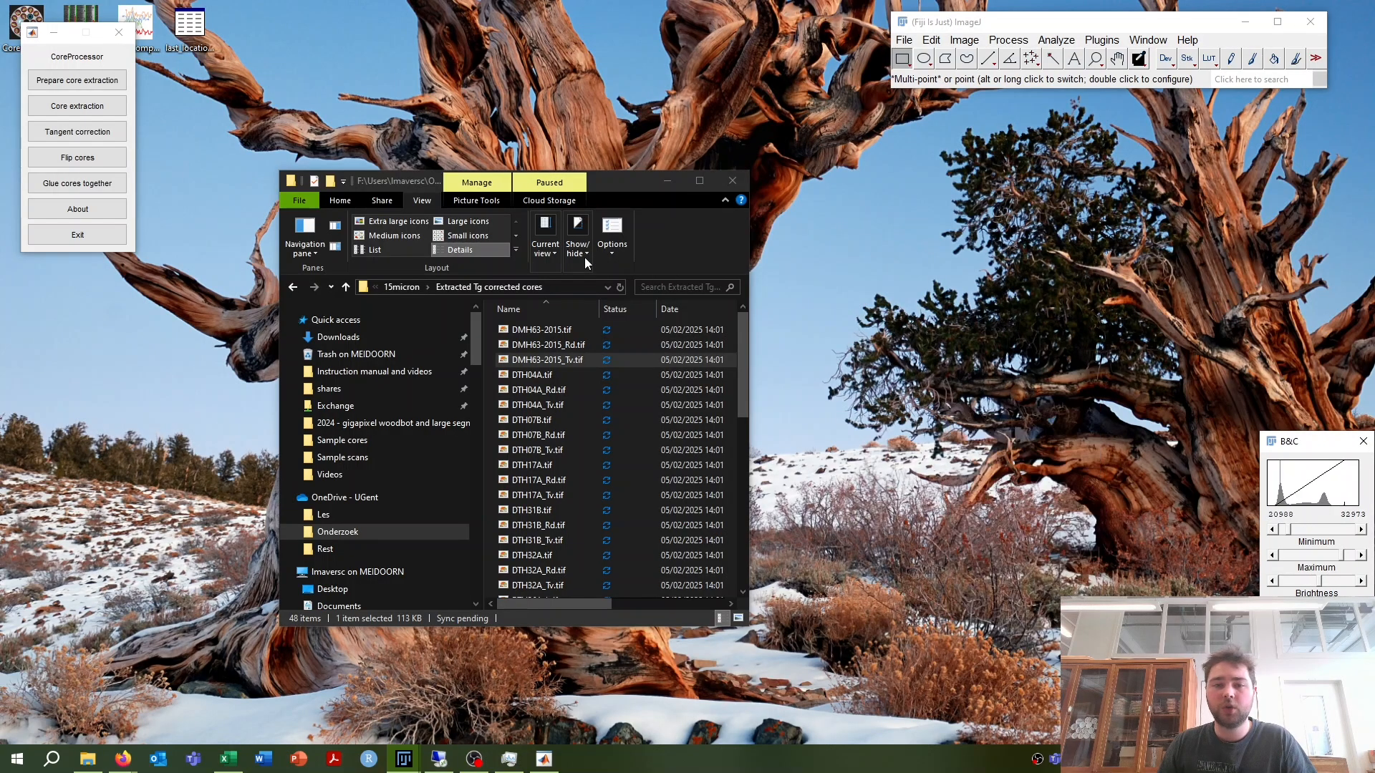
# Step: Go up from the extracted 15micron cores to Instruction manual and videos and open the Sample cores folder
pyautogui.click(404, 287)
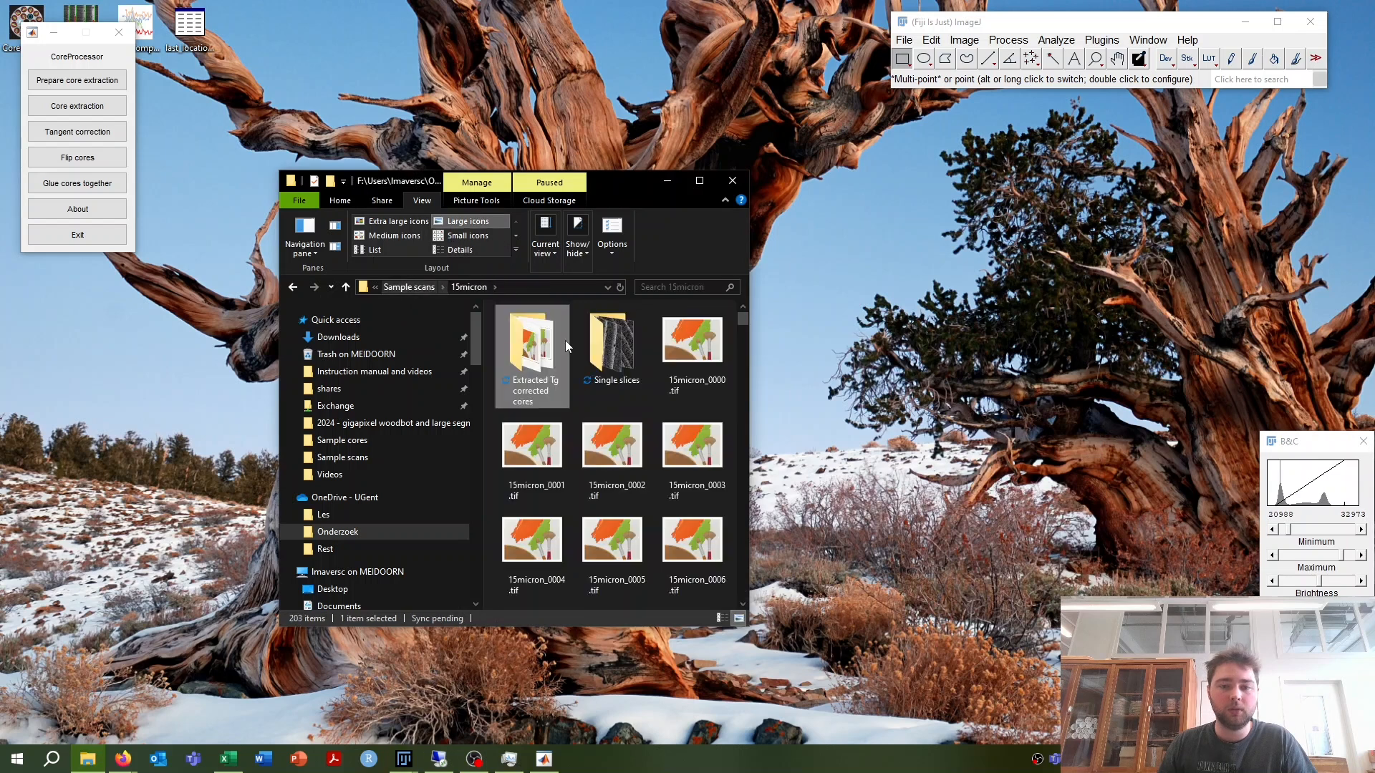
pyautogui.click(420, 290)
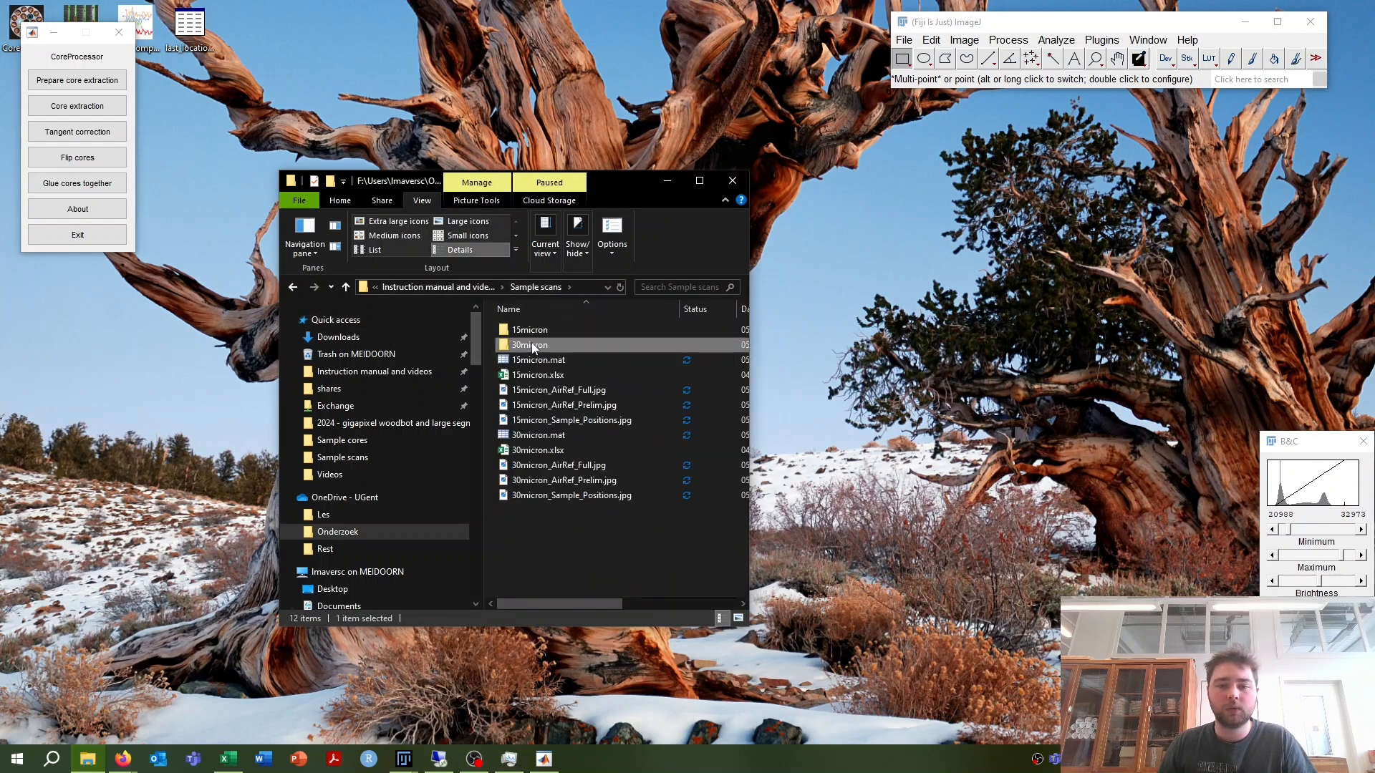
pyautogui.click(484, 290)
pyautogui.click(534, 330)
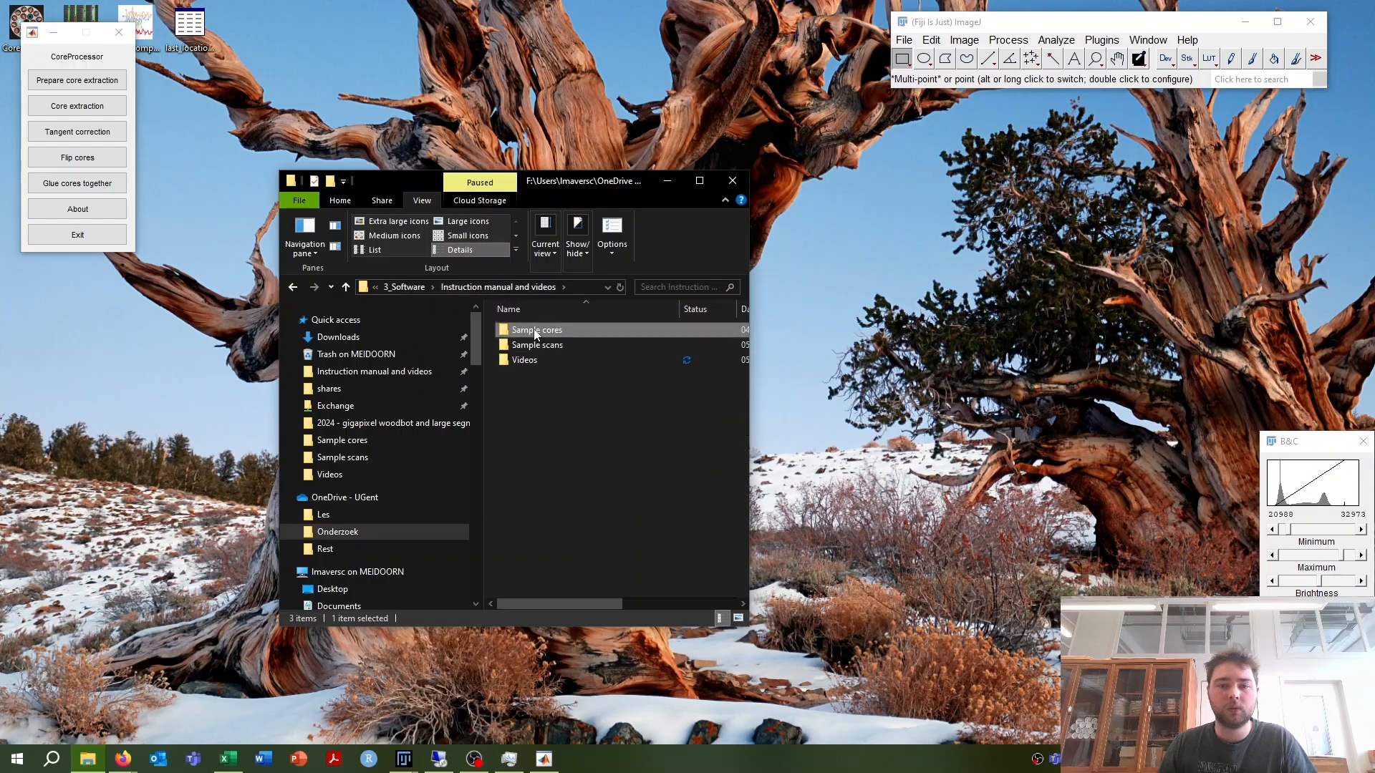
pyautogui.doubleClick(534, 332)
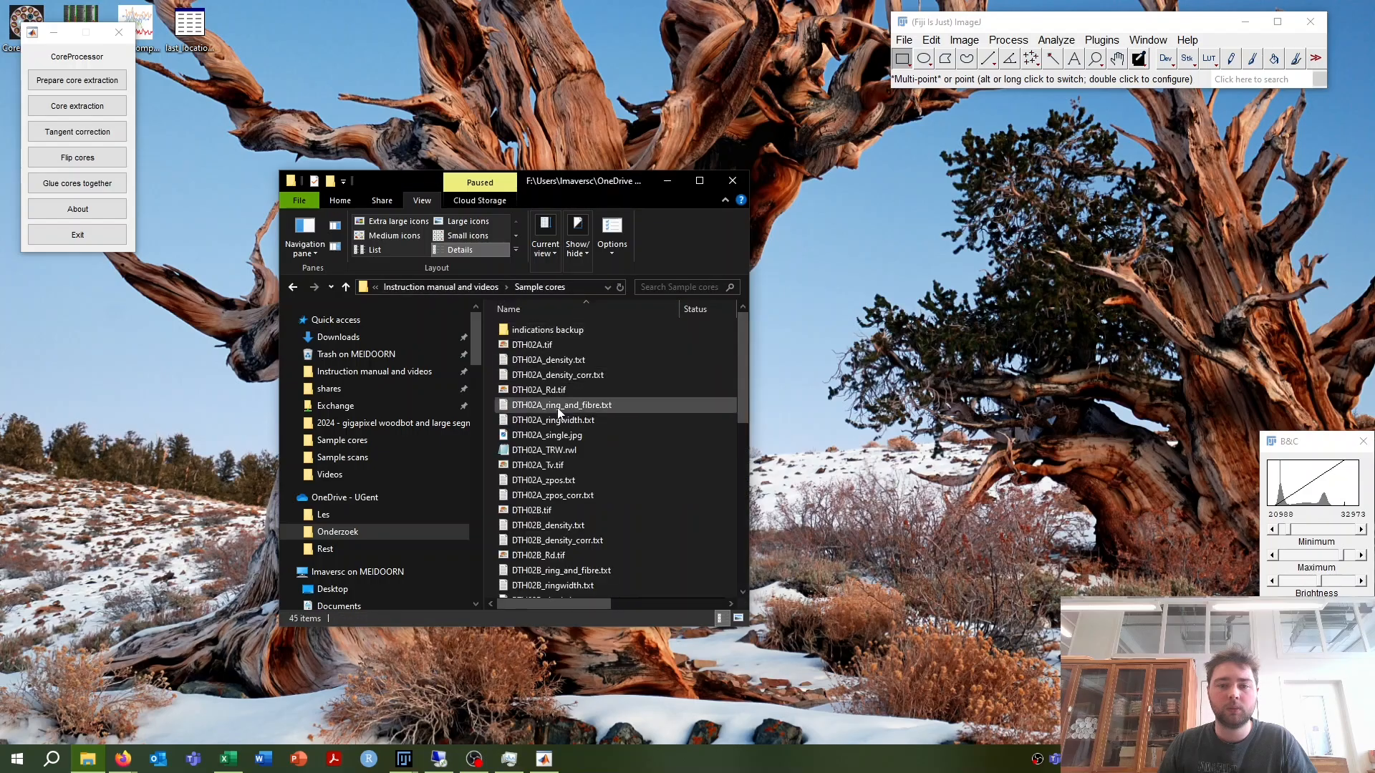
# Step: Import DTH02A.tif into Fiji as an autoscaled hyperstack and widen the file browser window to show the file details
pyautogui.click(562, 350)
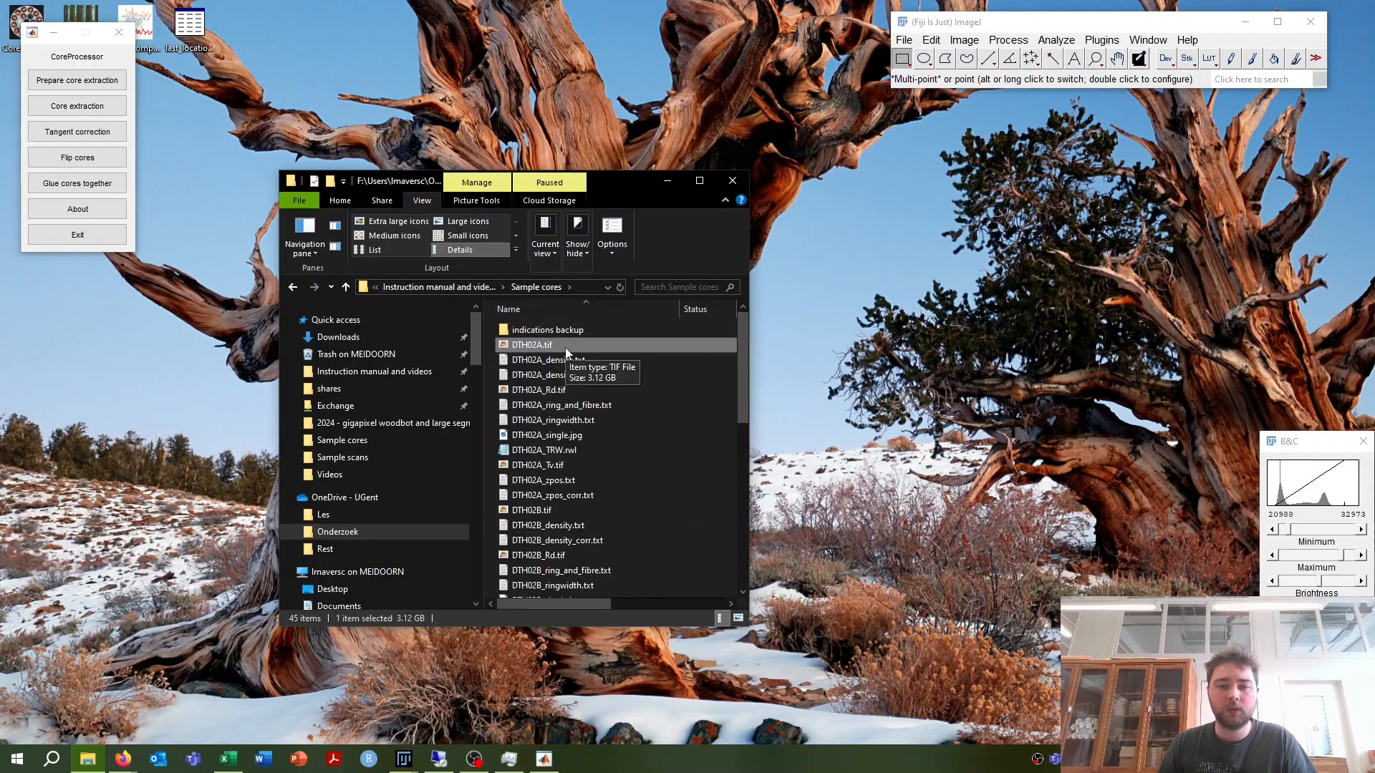
pyautogui.moveTo(565, 347); pyautogui.dragTo(1033, 40)
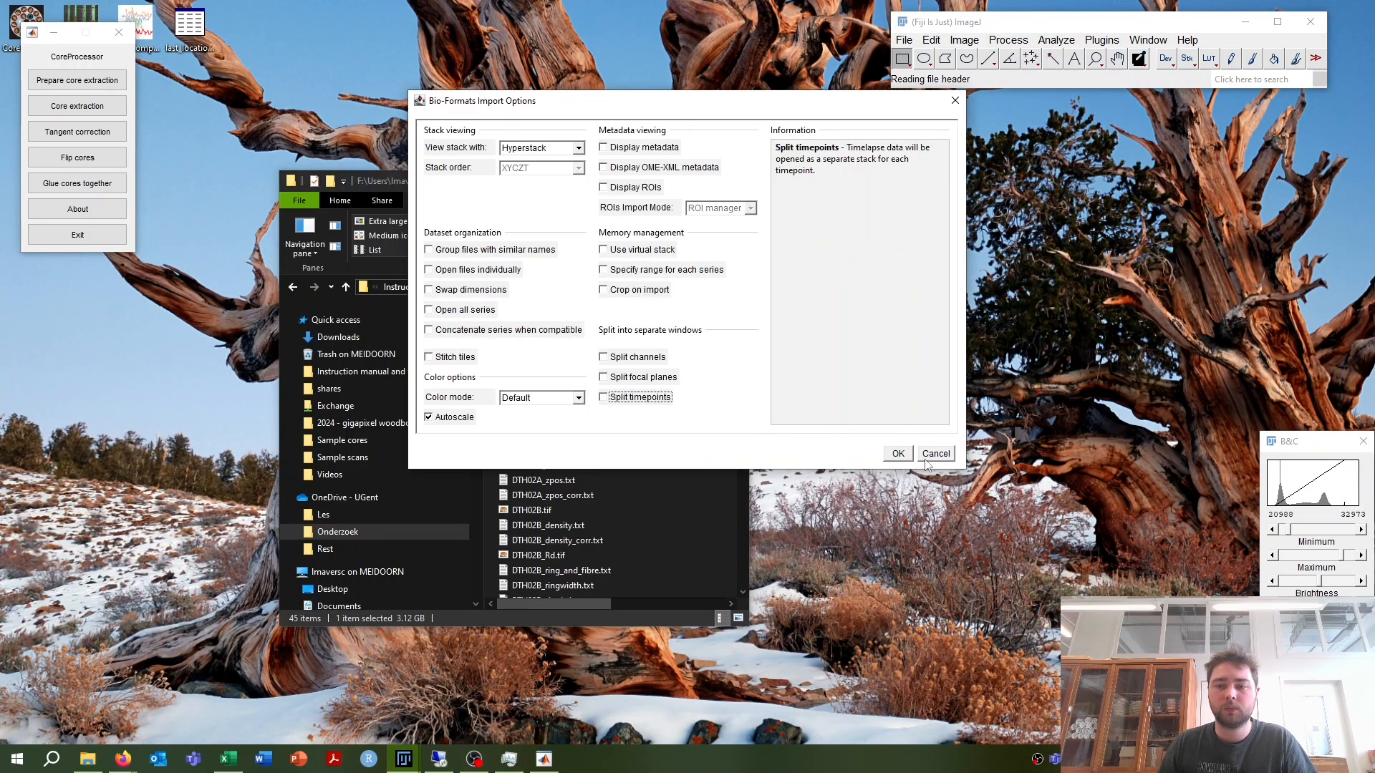
pyautogui.click(931, 458)
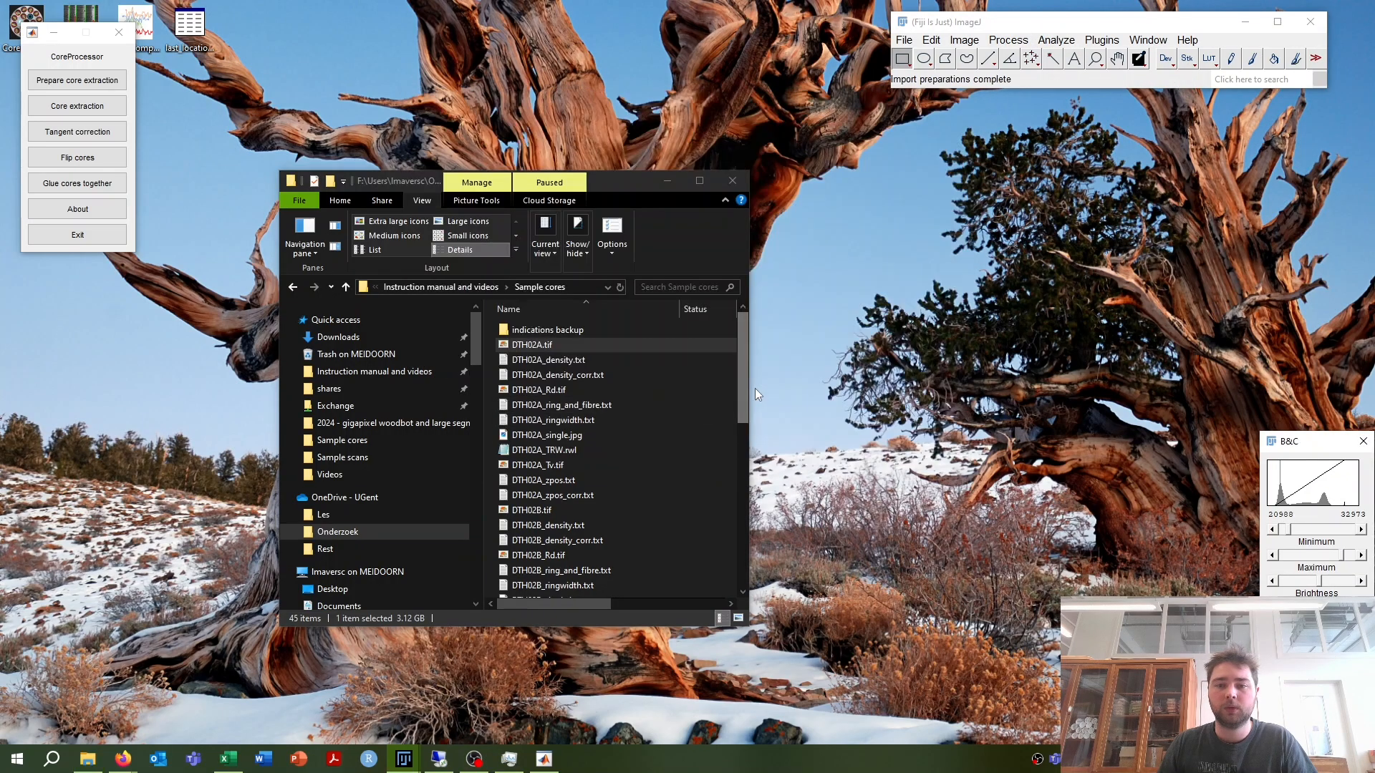
pyautogui.moveTo(747, 390); pyautogui.dragTo(976, 393)
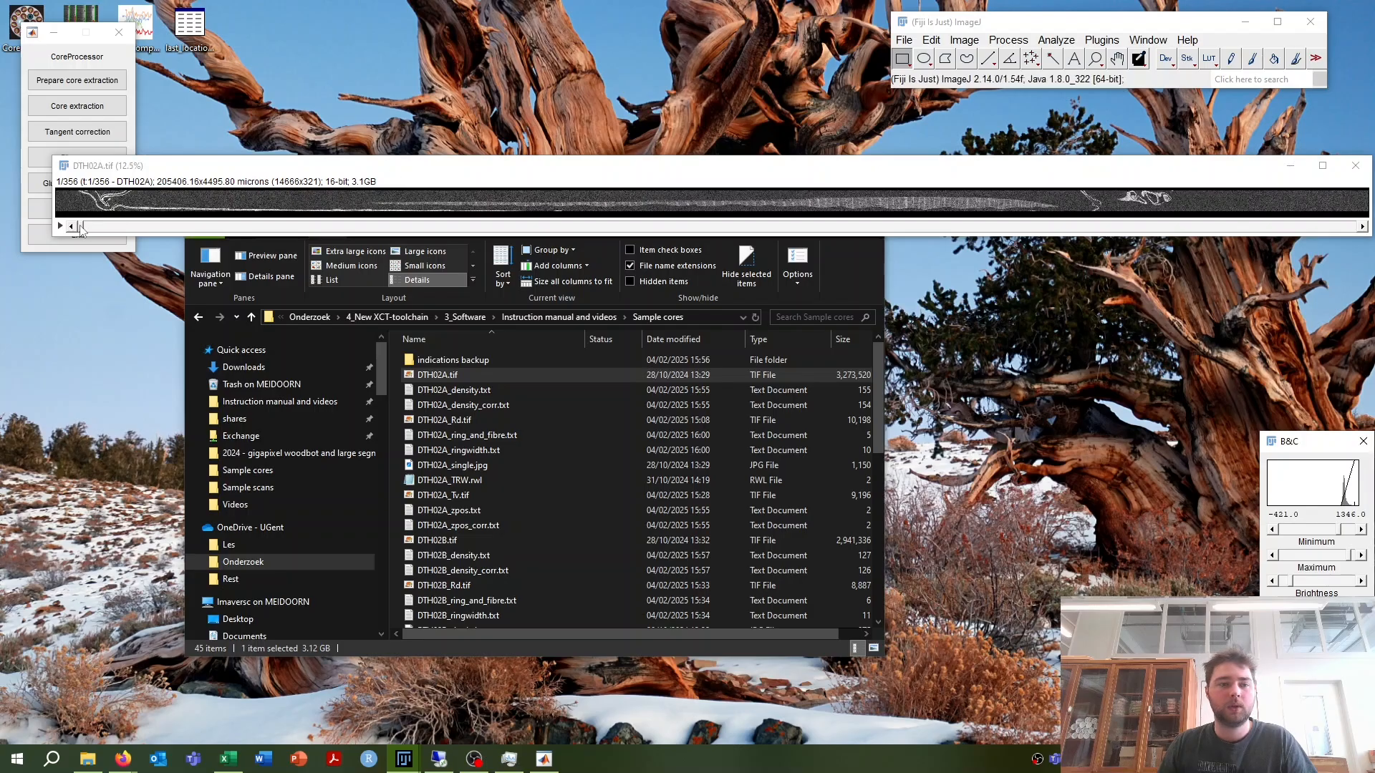
# Step: Examine the tree rings in the DTH02A volume at slices 116, 164 and 113, magnified to 75%
pyautogui.moveTo(81, 229); pyautogui.dragTo(494, 229)
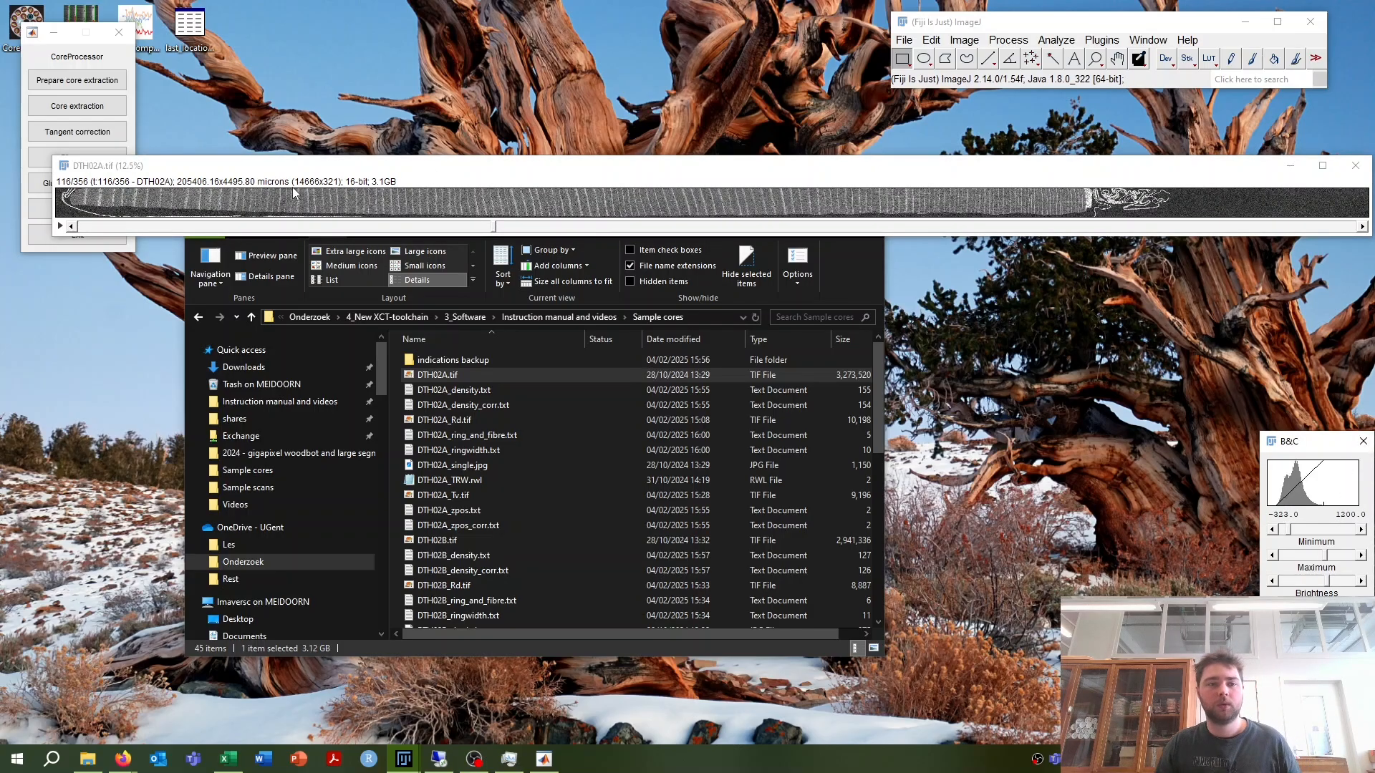
pyautogui.scroll(5, 607, 211)
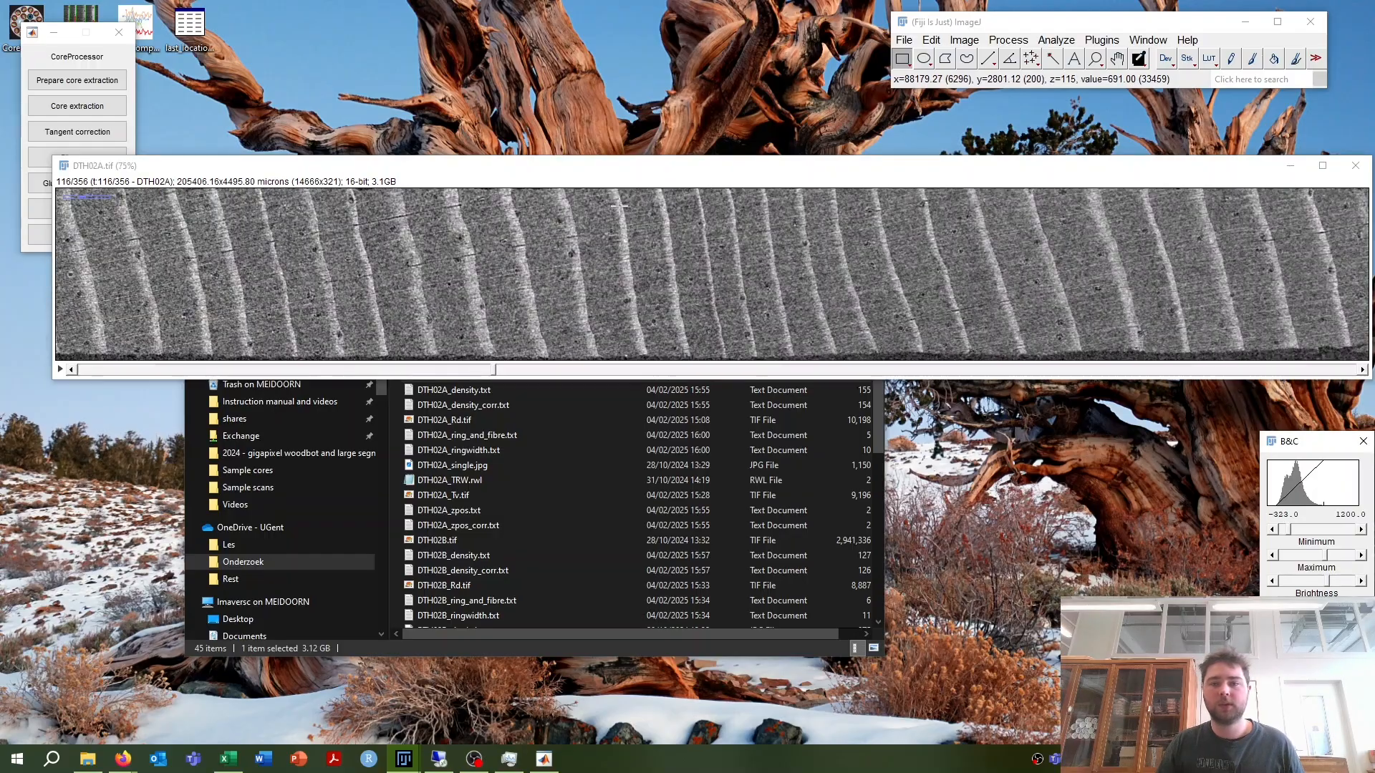
pyautogui.moveTo(499, 370); pyautogui.dragTo(667, 370)
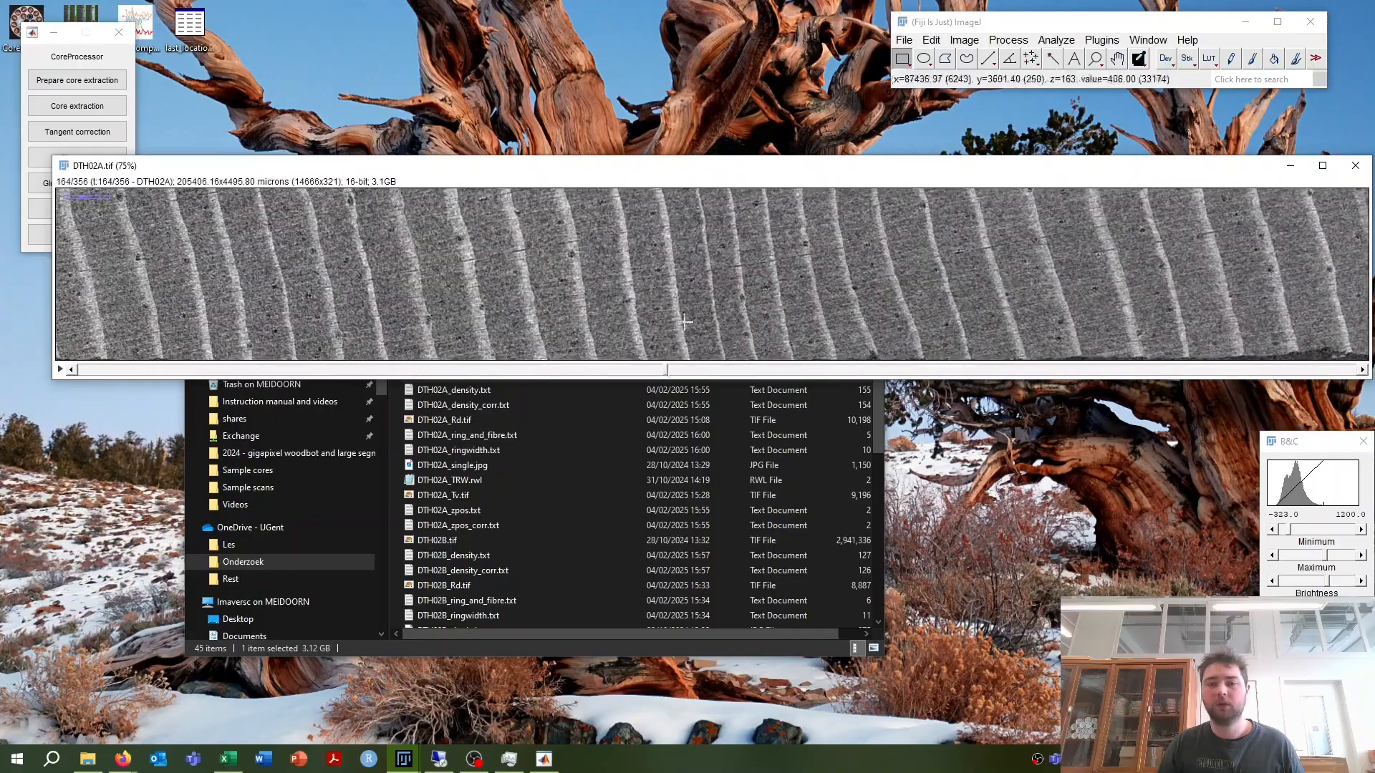
pyautogui.scroll(-1, 769, 282)
pyautogui.scroll(2, 1252, 226)
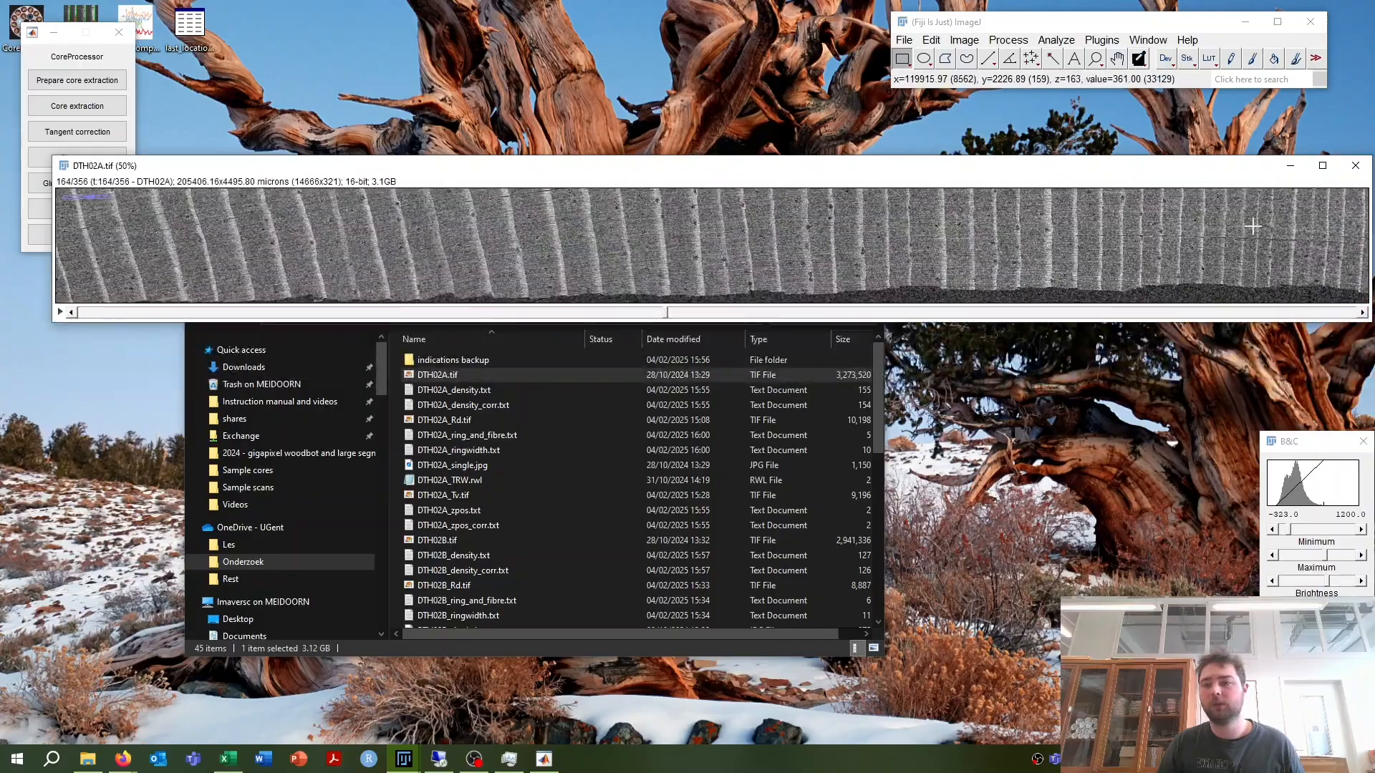
pyautogui.scroll(-1, 1253, 226)
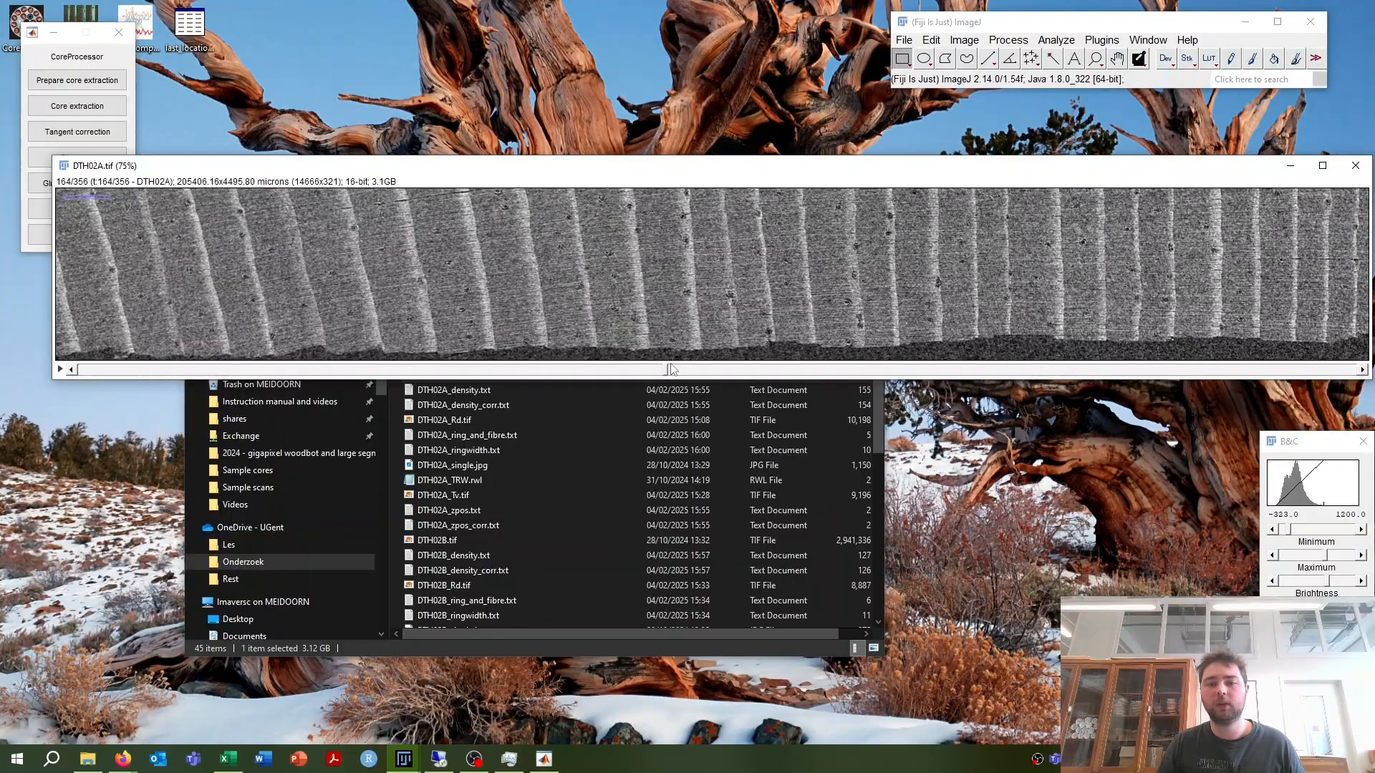
pyautogui.moveTo(666, 370); pyautogui.dragTo(472, 387)
# Step: Import DTH02A_Tv.tif from Sample cores into Fiji and auto-adjust its contrast
pyautogui.click(467, 435)
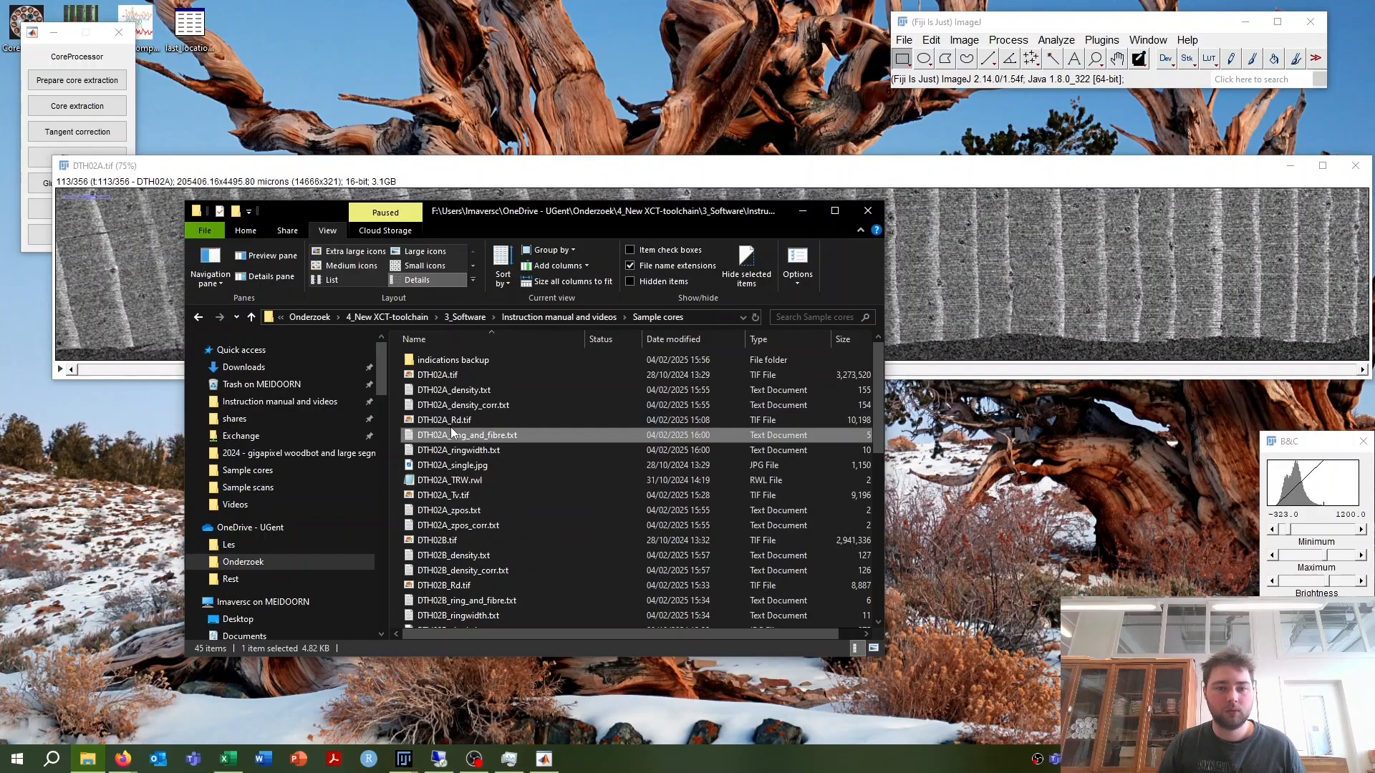
pyautogui.click(484, 423)
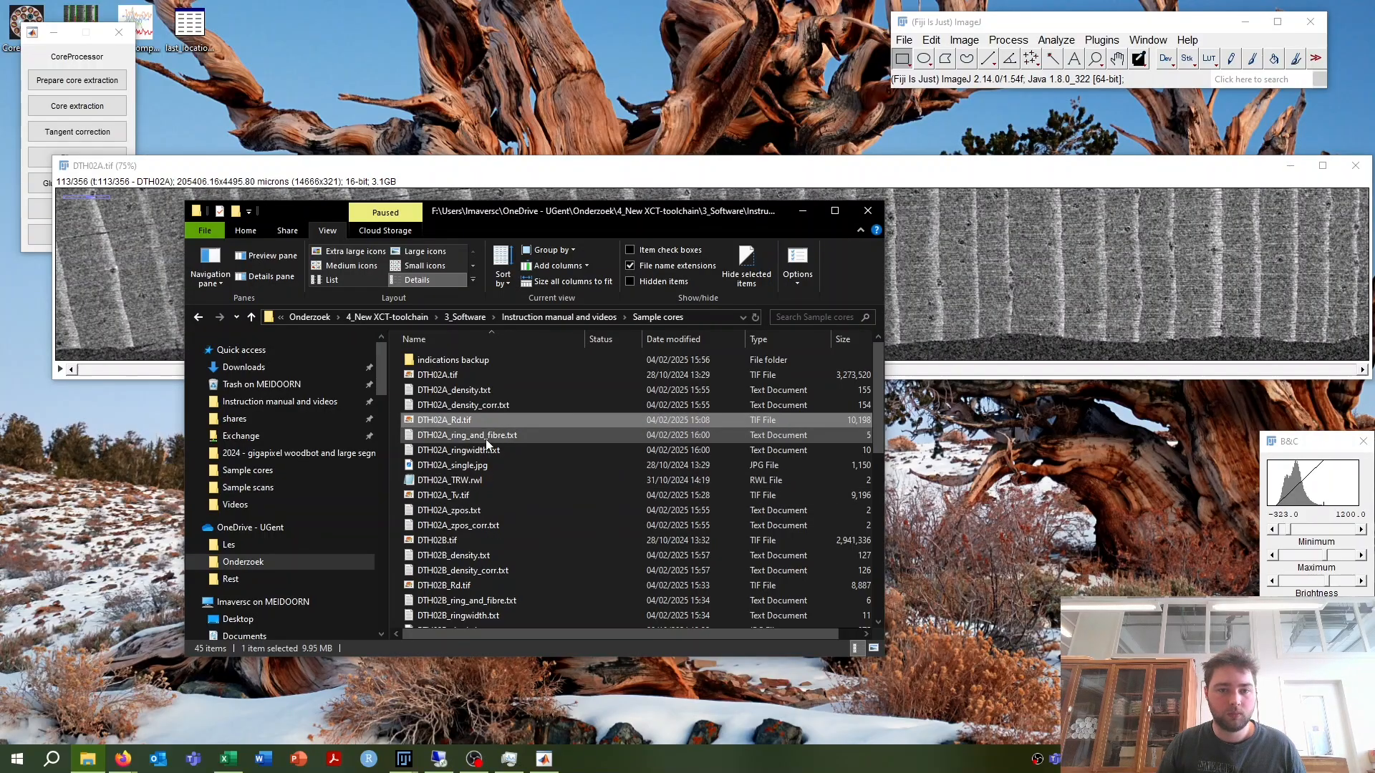
pyautogui.click(477, 494)
pyautogui.moveTo(499, 496); pyautogui.dragTo(1046, 45)
pyautogui.click(897, 453)
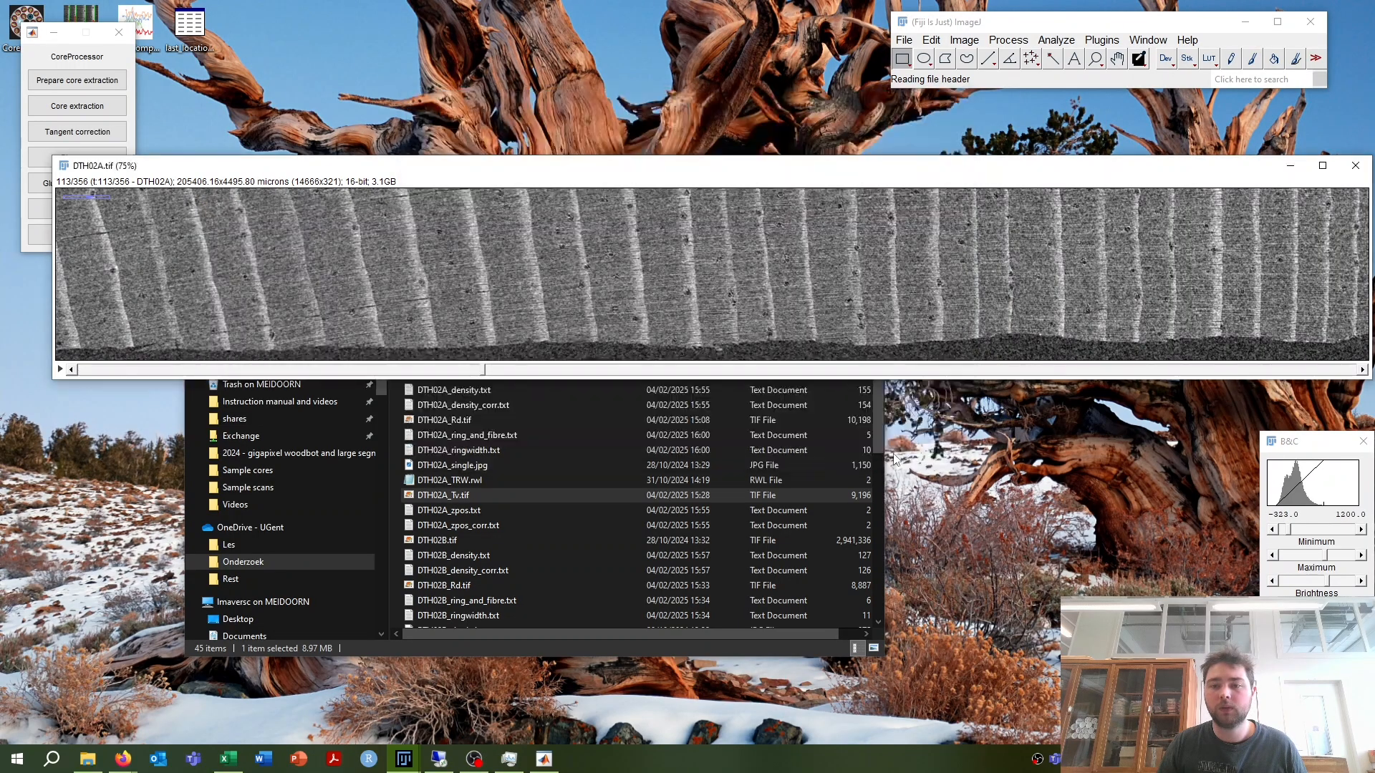
pyautogui.click(1298, 637)
pyautogui.click(1297, 636)
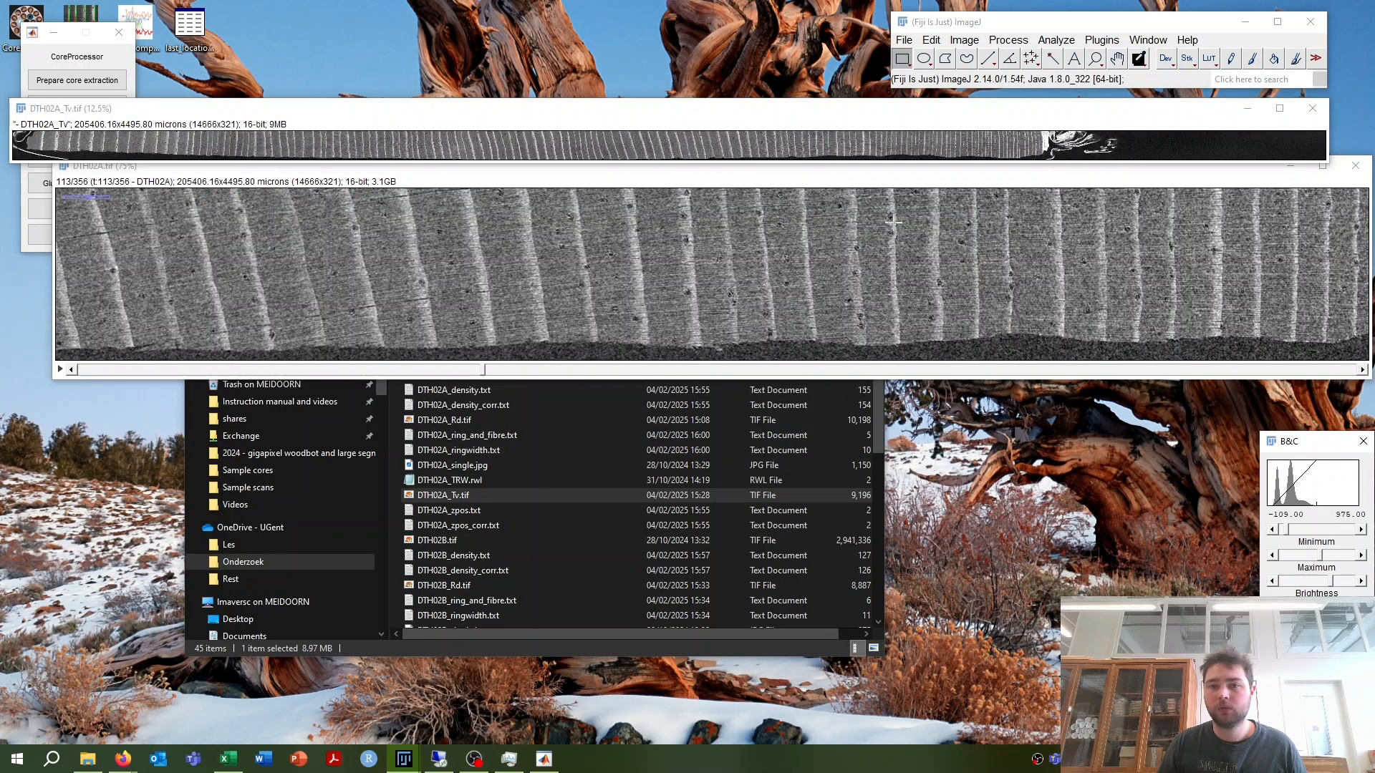
# Step: Examine the ring boundaries along the magnified DTH02A_Tv image and close both DTH02A images
pyautogui.scroll(6, 617, 145)
pyautogui.scroll(1, 620, 186)
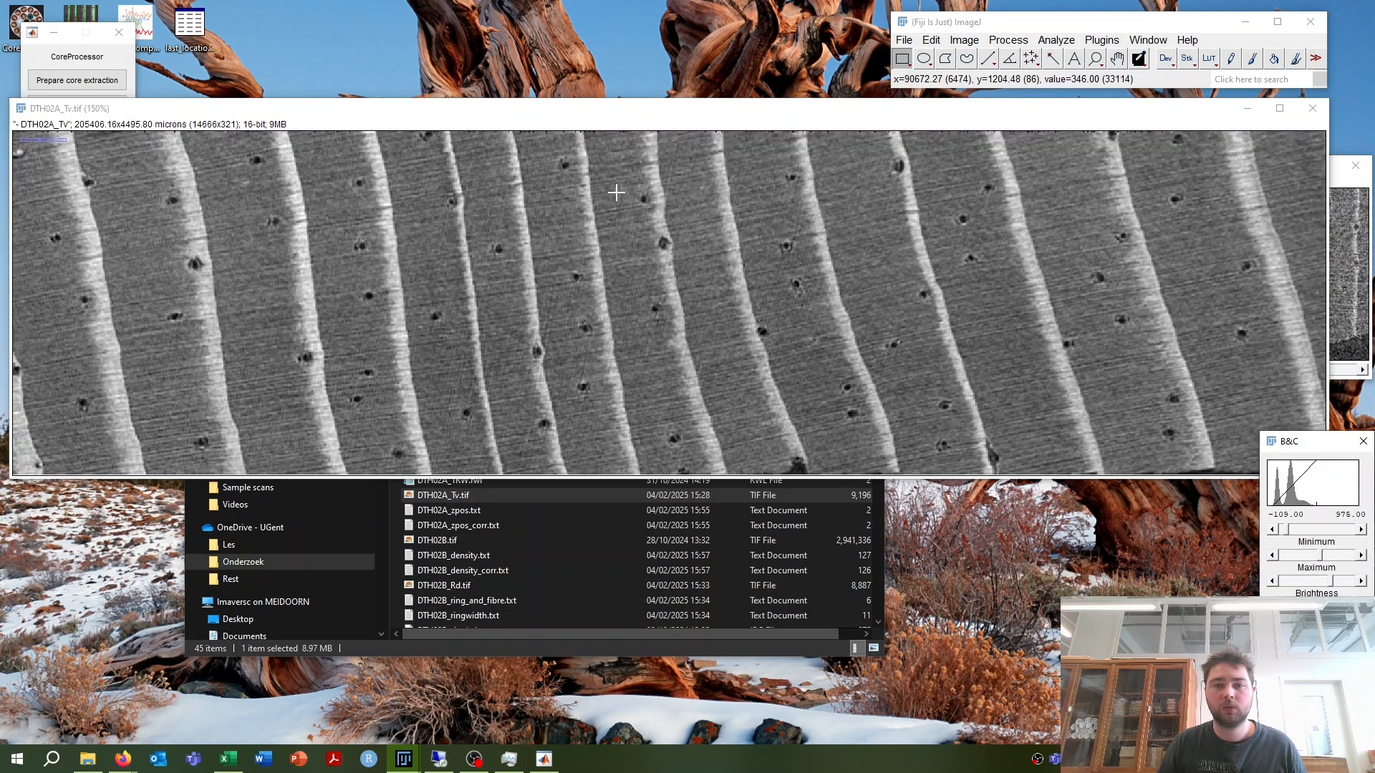
pyautogui.scroll(-1, 617, 191)
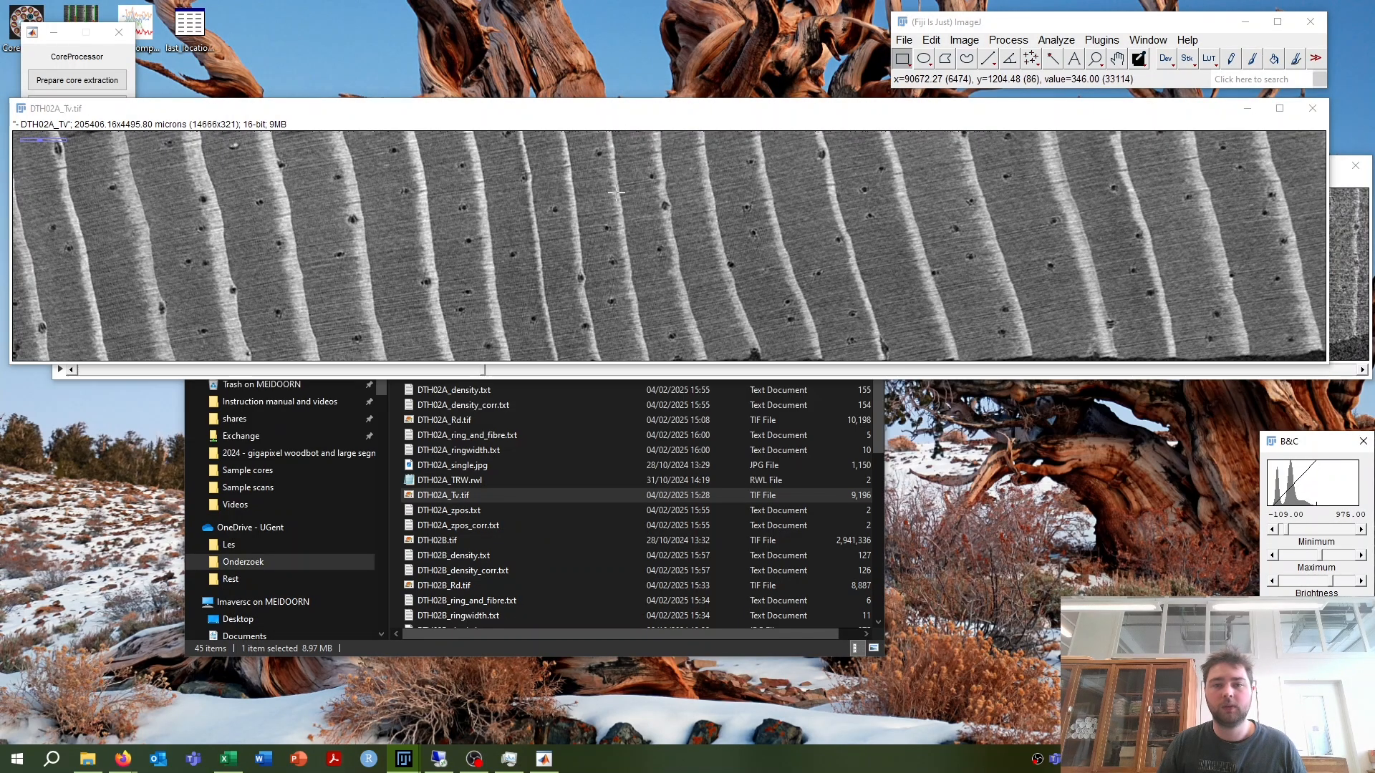
pyautogui.click(1117, 59)
pyautogui.moveTo(1129, 239); pyautogui.dragTo(681, 239)
pyautogui.moveTo(1020, 244); pyautogui.dragTo(693, 246)
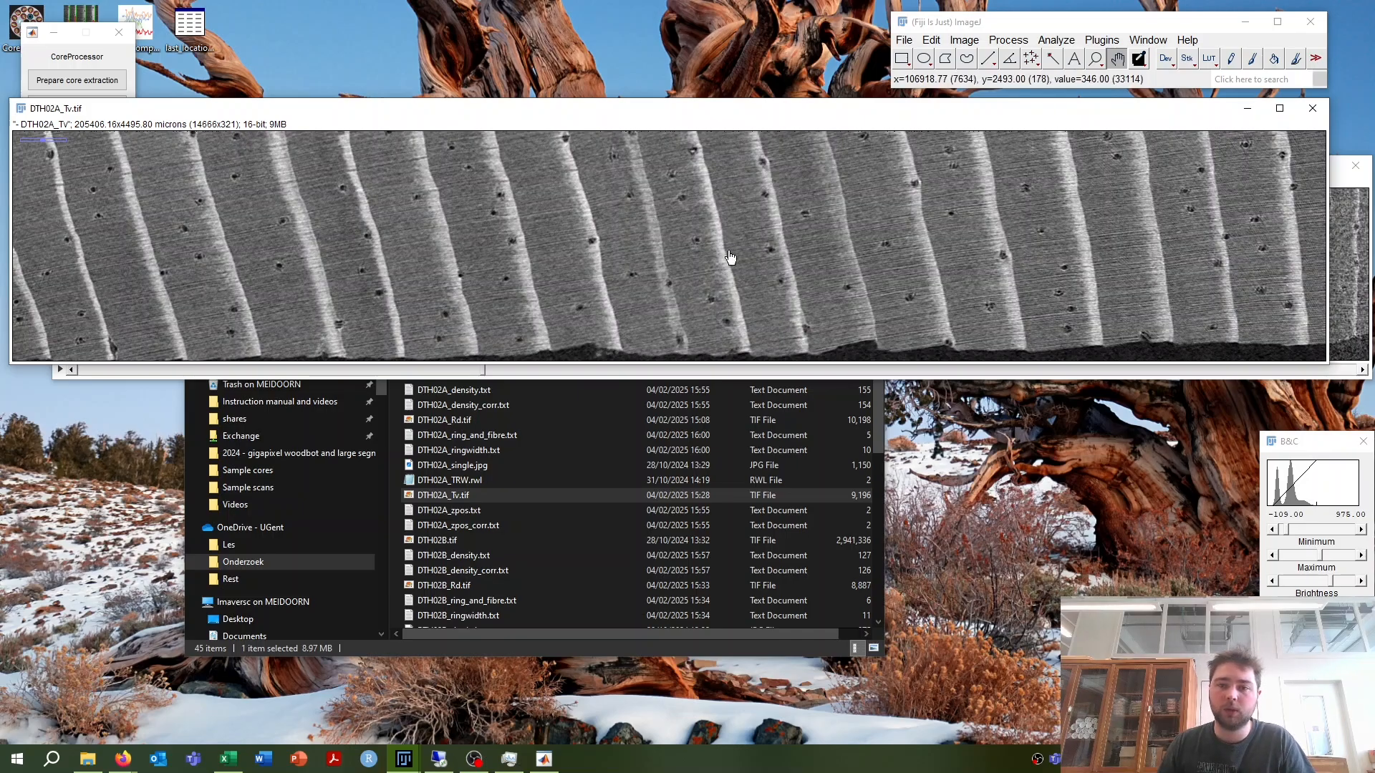
pyautogui.hscroll(5, 1031, 260)
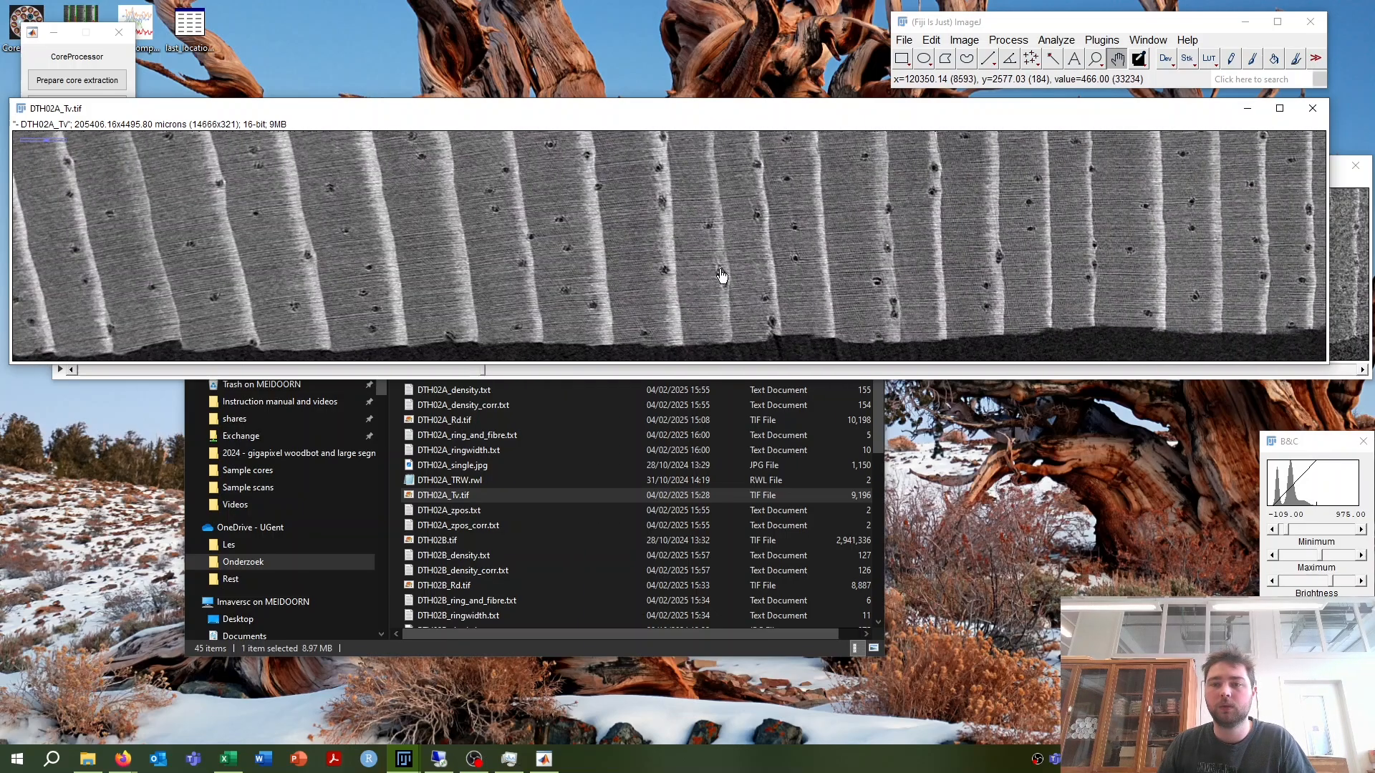
pyautogui.hscroll(-12, 1038, 261)
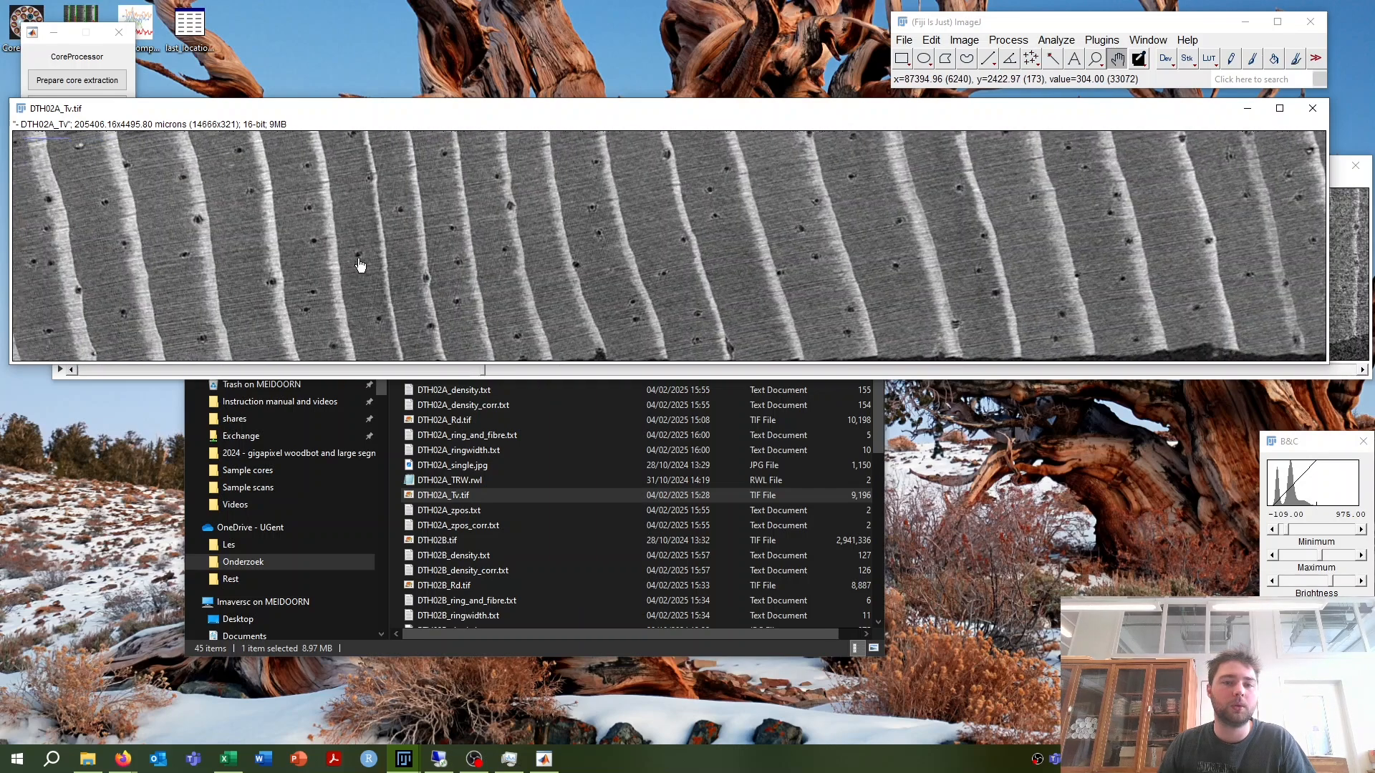
pyautogui.hscroll(-10, 169, 267)
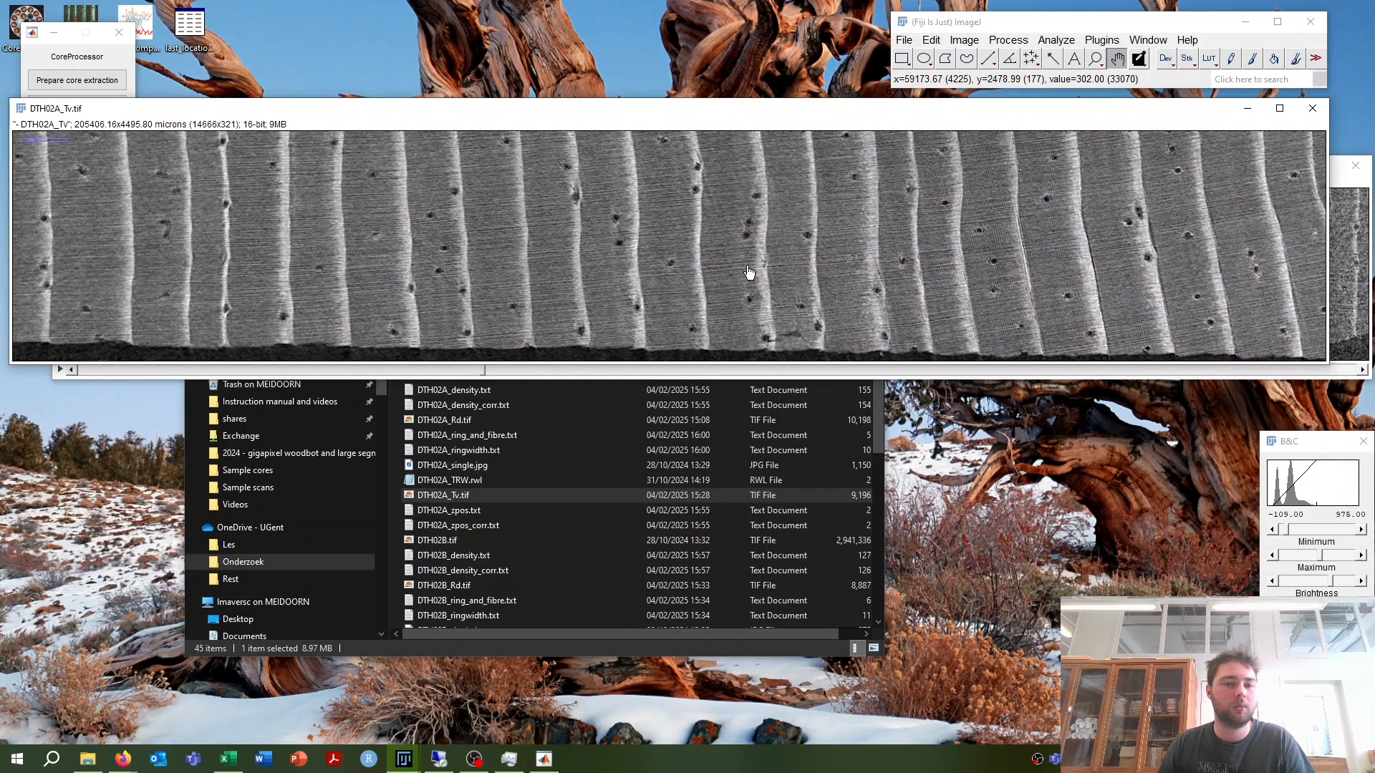
pyautogui.hscroll(-8, 471, 267)
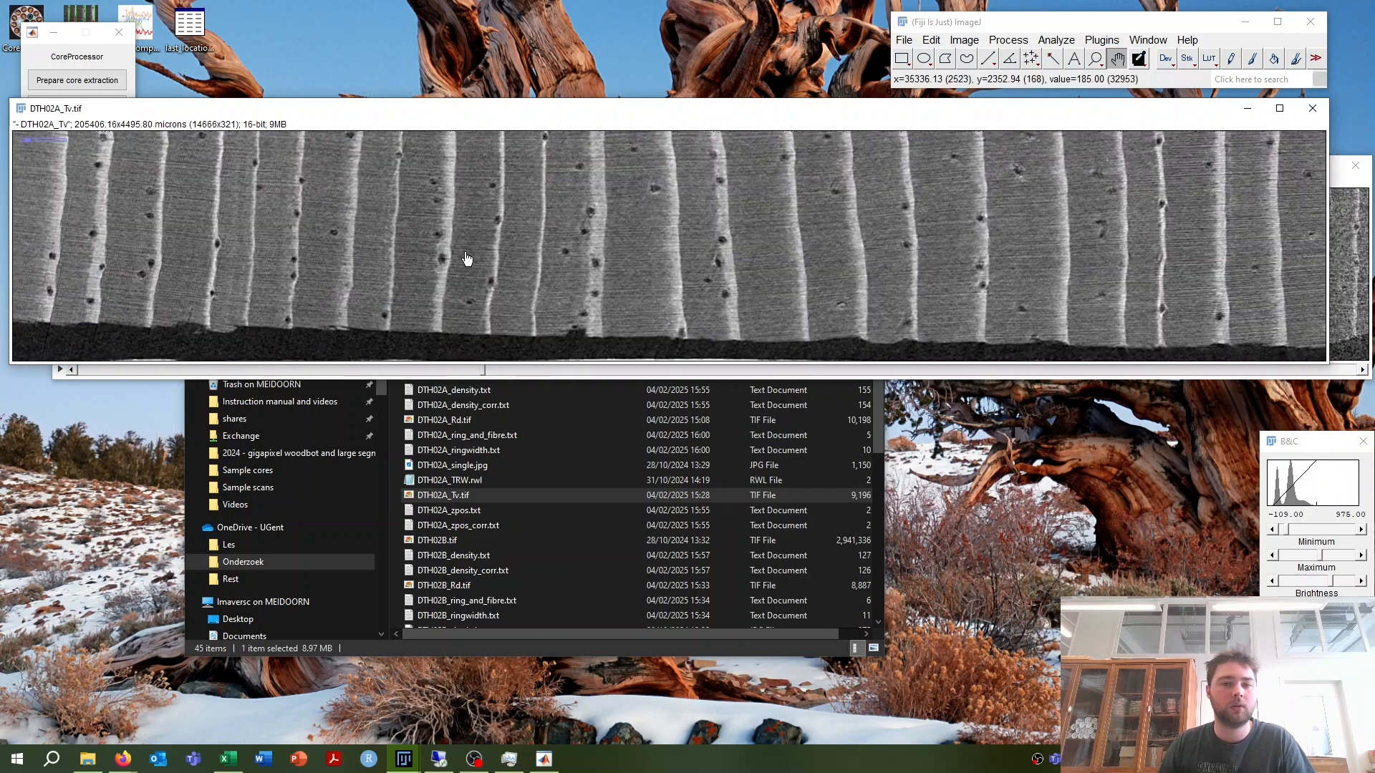
pyautogui.hscroll(6, 955, 261)
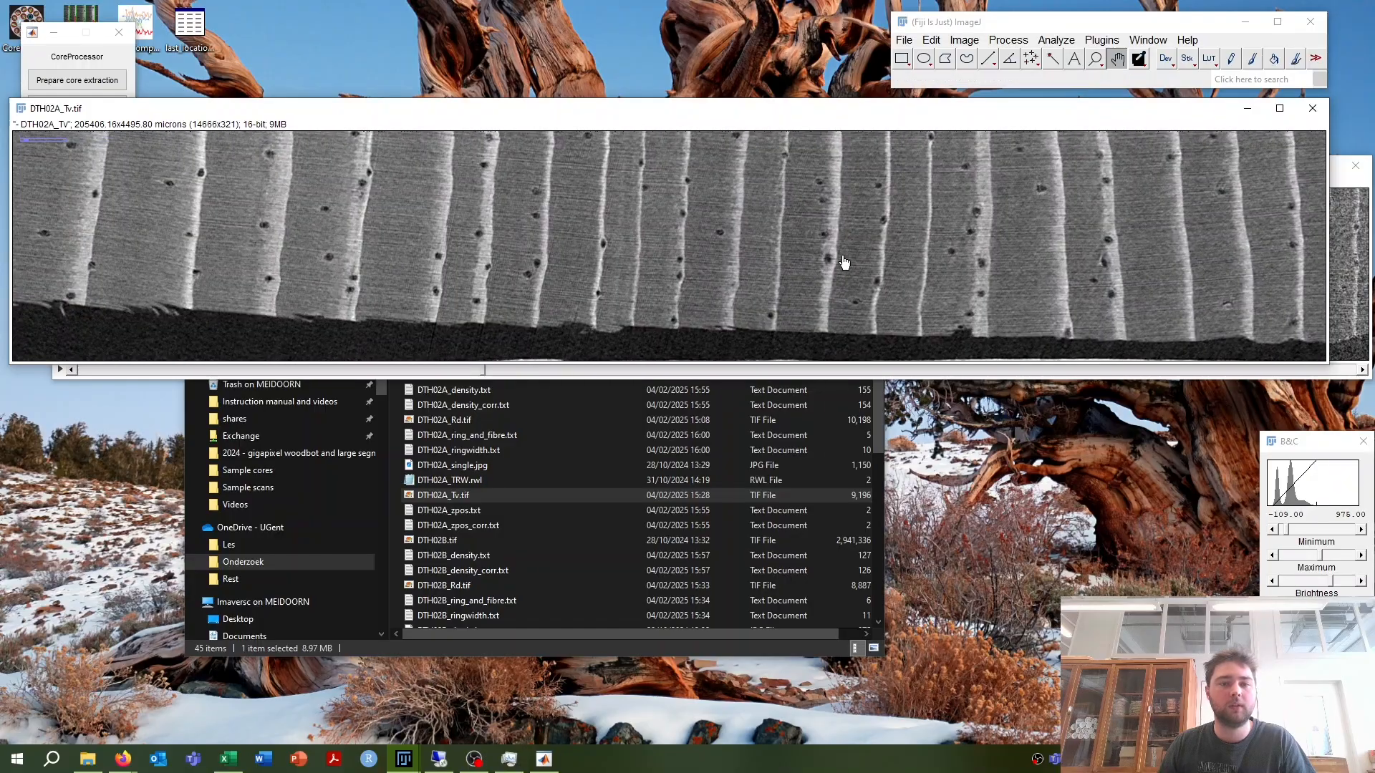
pyautogui.hscroll(15, 828, 262)
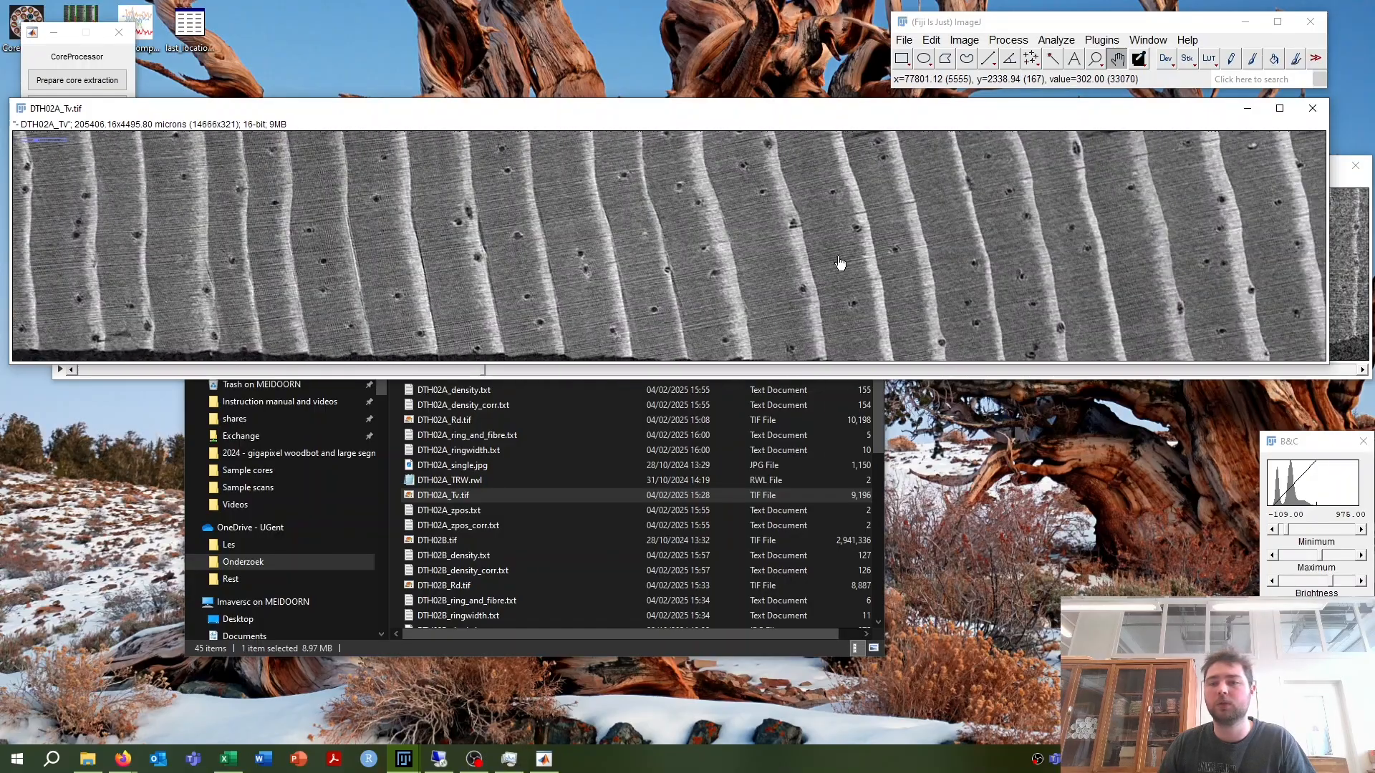
pyautogui.hscroll(1, 760, 255)
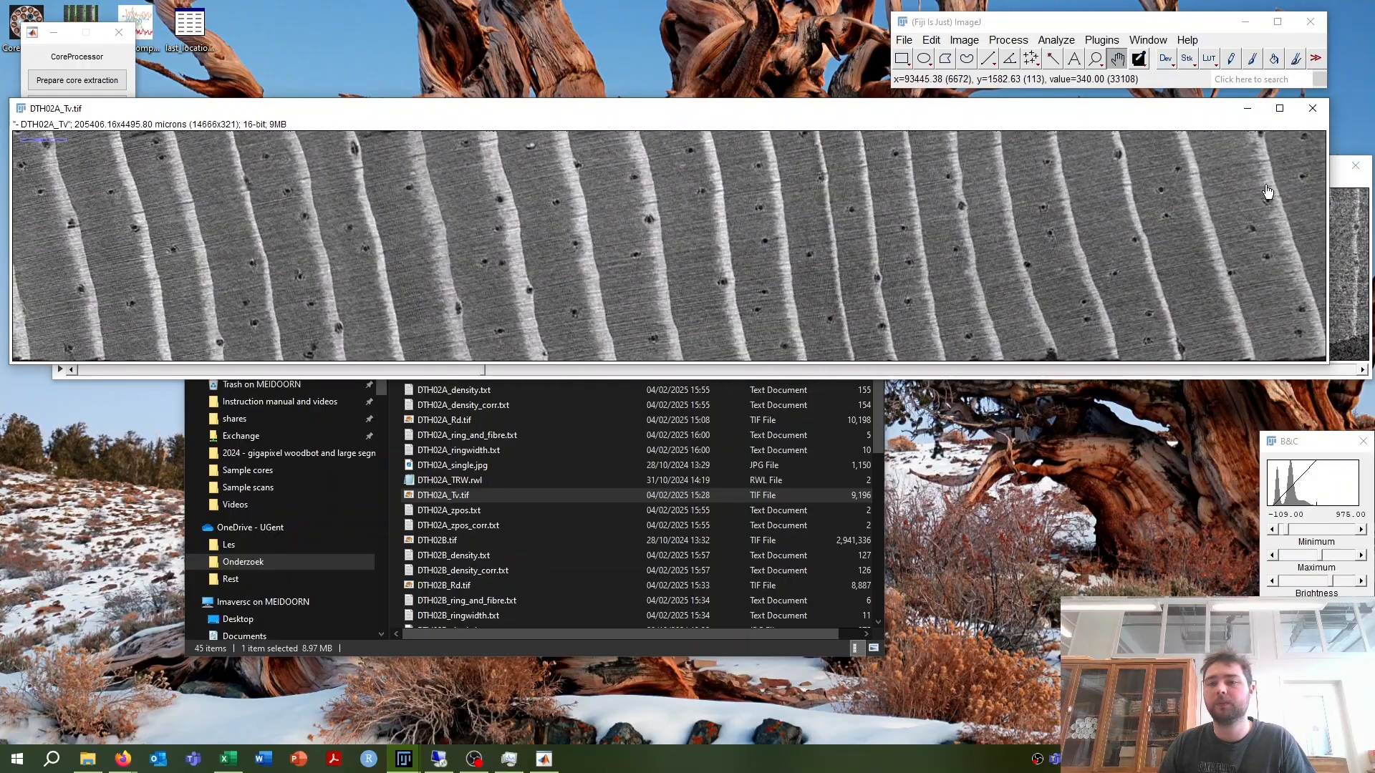
pyautogui.click(1312, 109)
pyautogui.click(1355, 167)
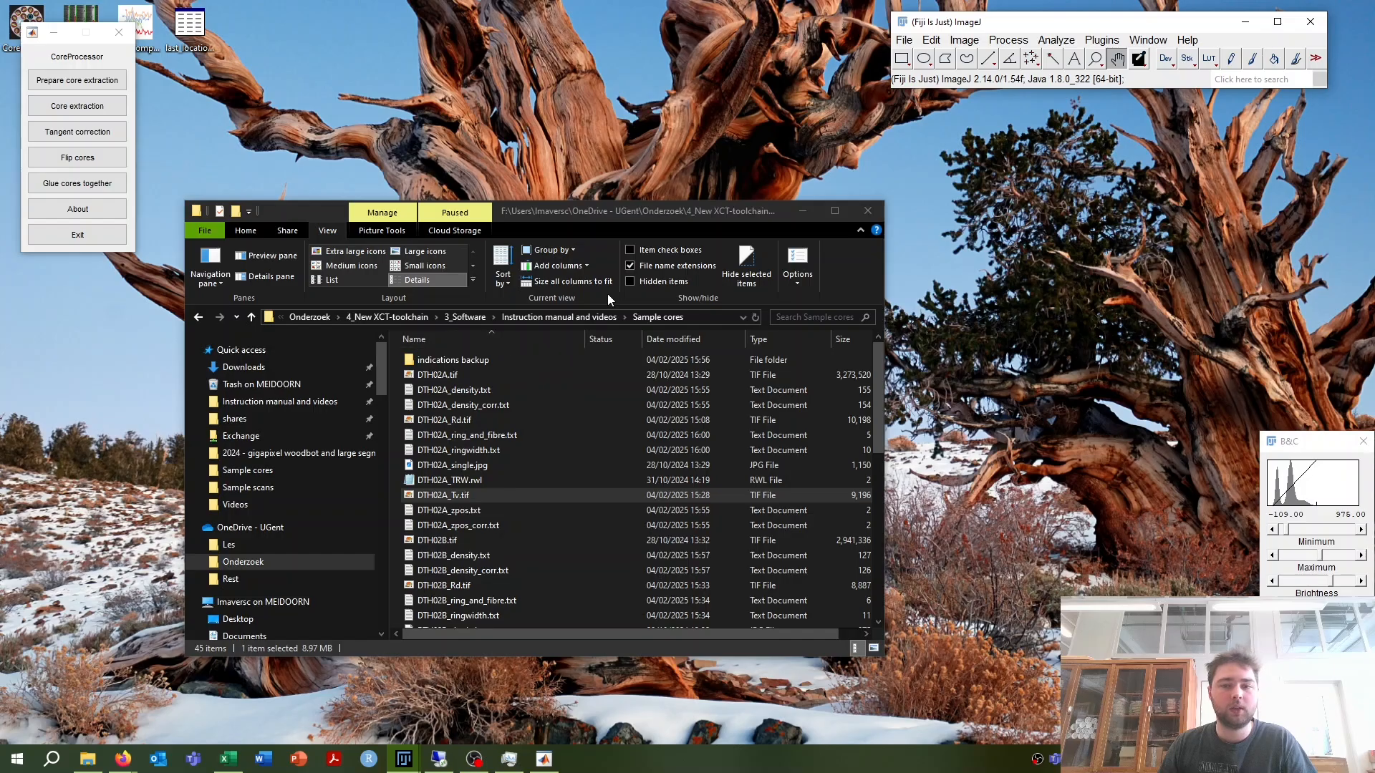
# Step: Go up to Instruction manual and videos, open the Sample scans folder and select the 15micron folder
pyautogui.click(547, 317)
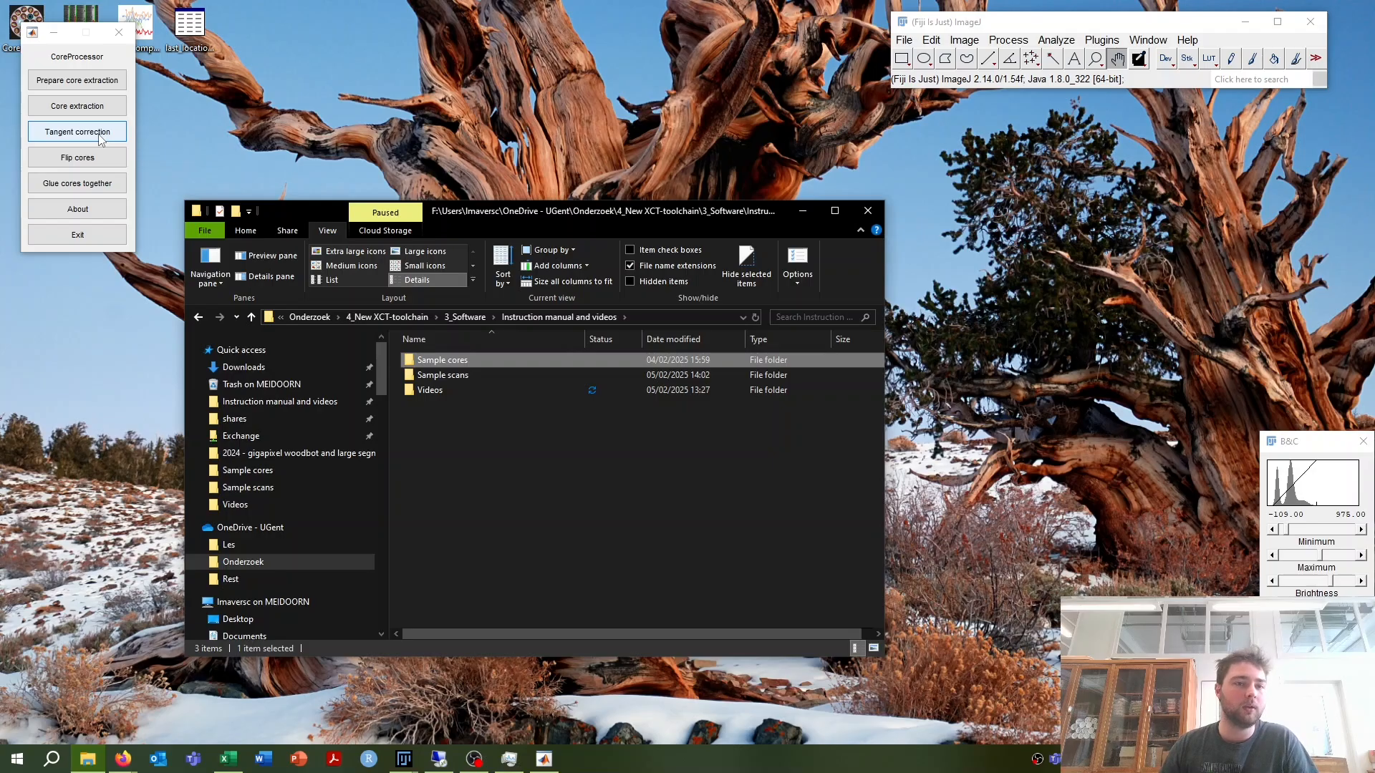
pyautogui.click(94, 163)
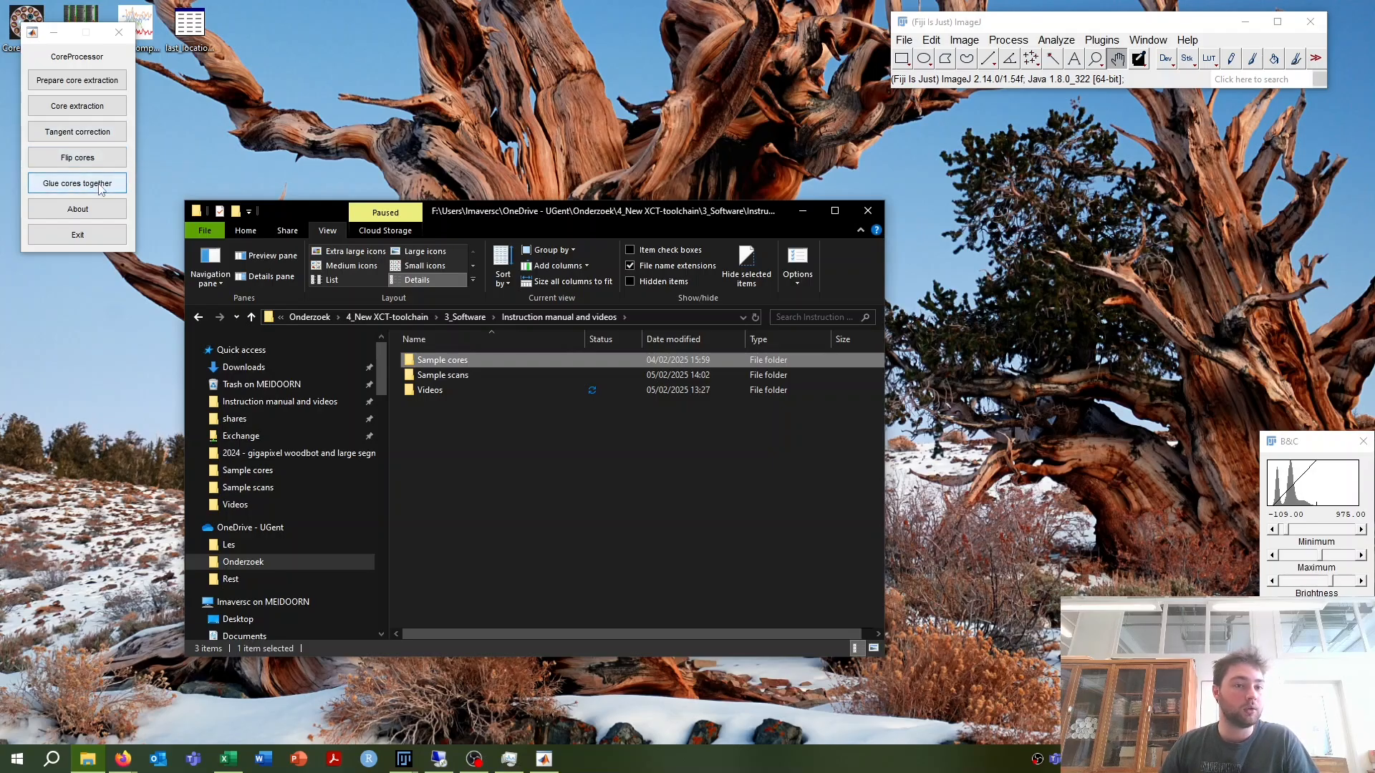
pyautogui.click(650, 434)
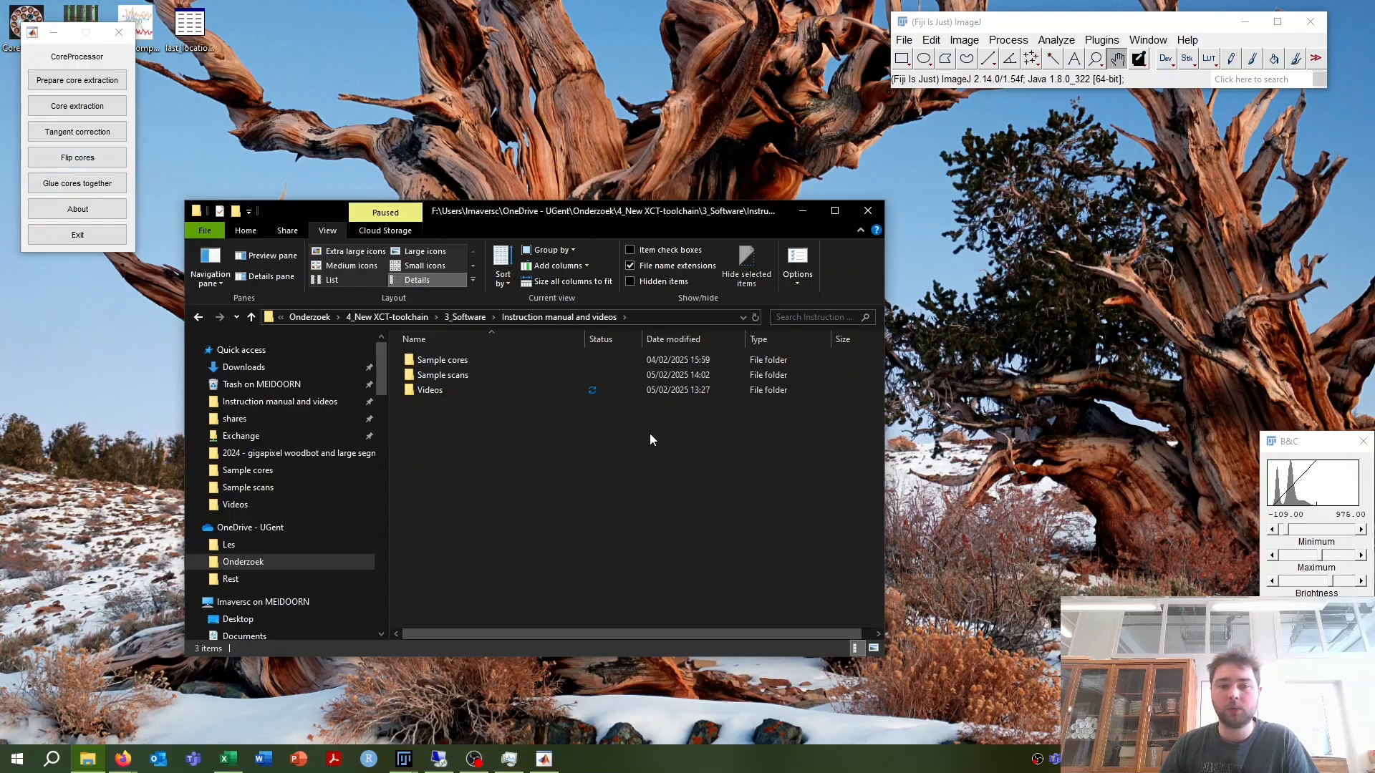
pyautogui.doubleClick(474, 375)
pyautogui.click(466, 360)
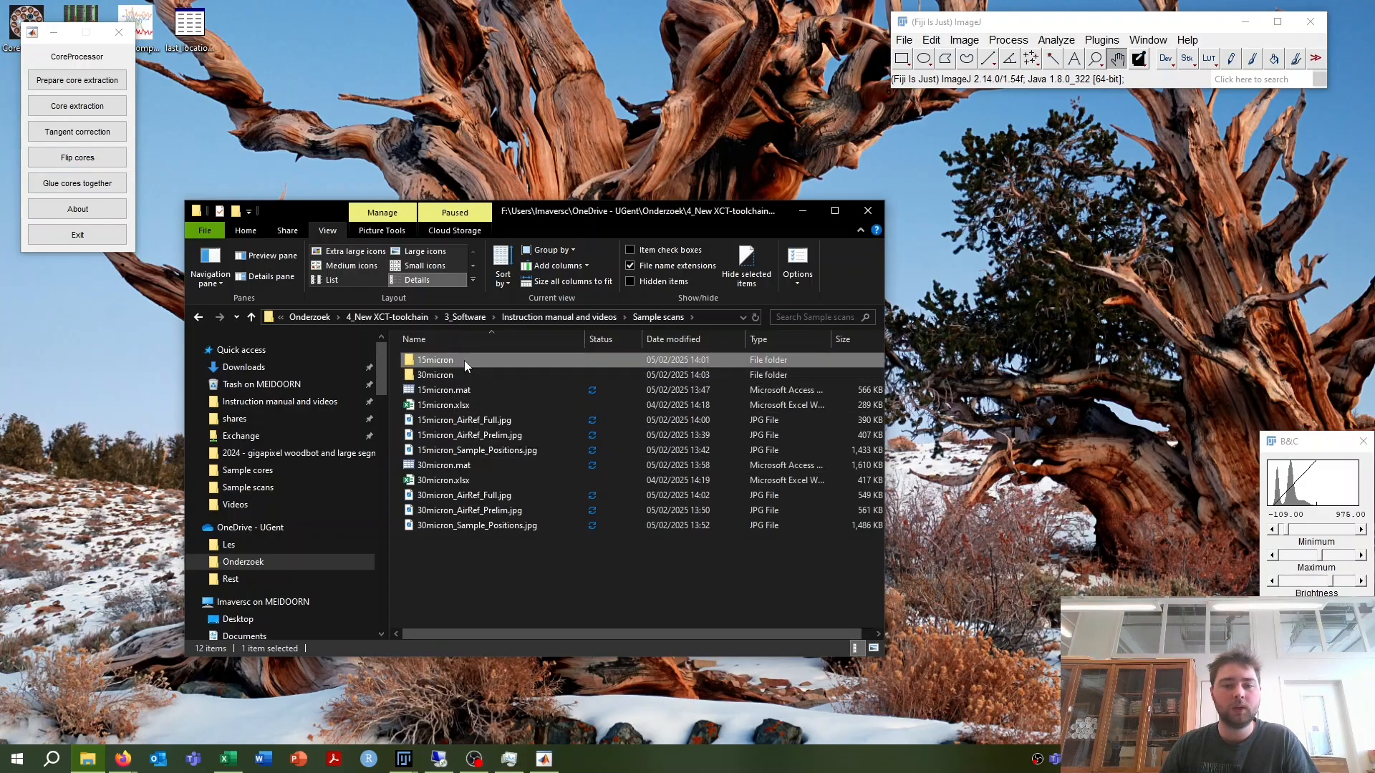
# Step: Select DMH63-2015.tif and DTH04A.tif for copying in the 15micron scan's Extracted Tg corrected cores folder
pyautogui.doubleClick(461, 361)
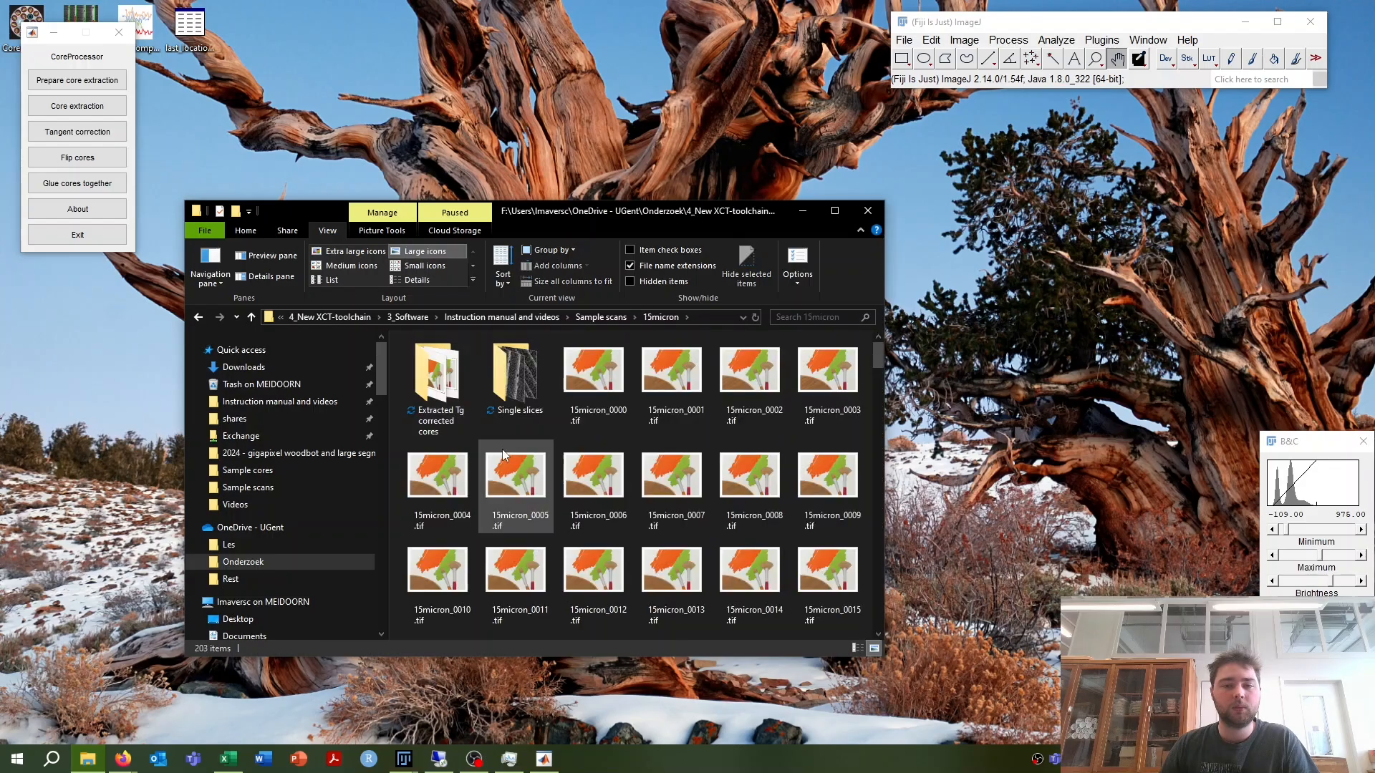
pyautogui.doubleClick(456, 398)
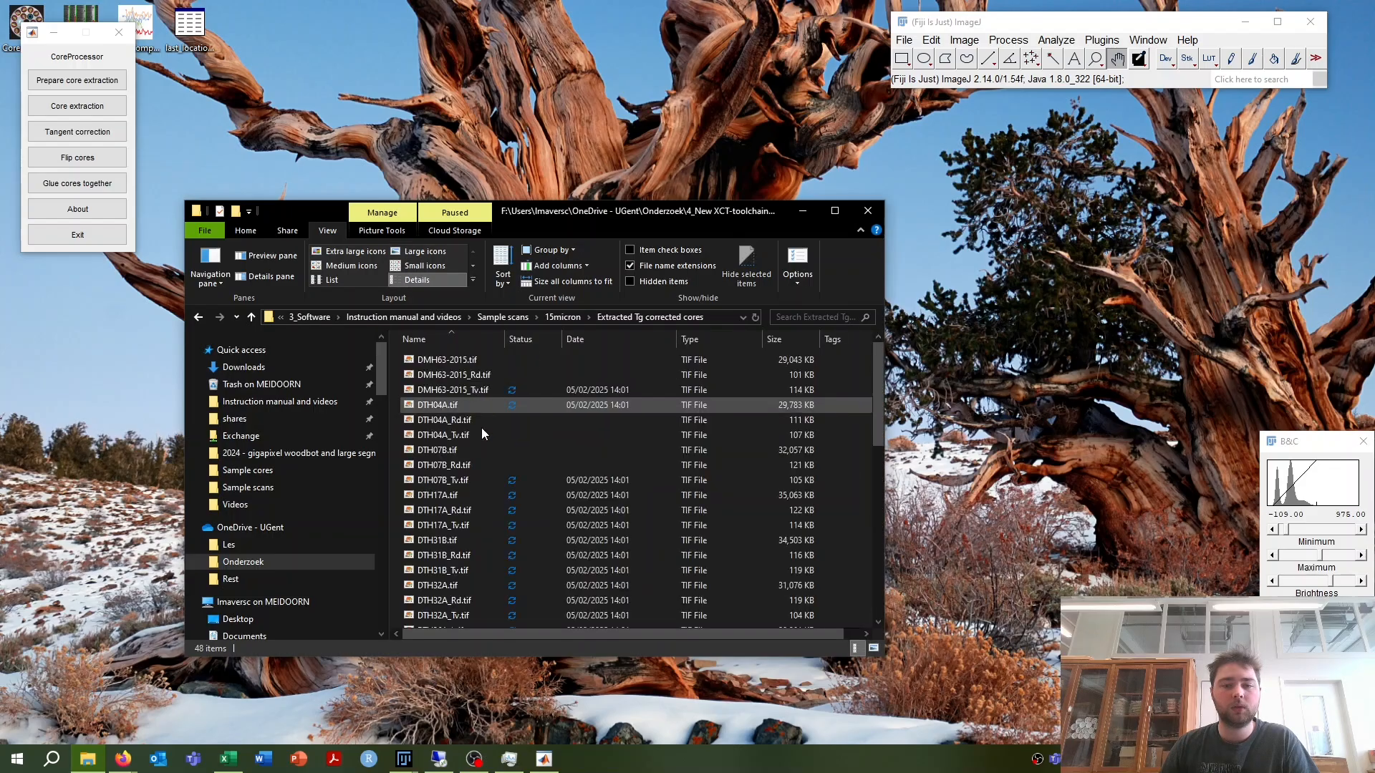
pyautogui.click(466, 364)
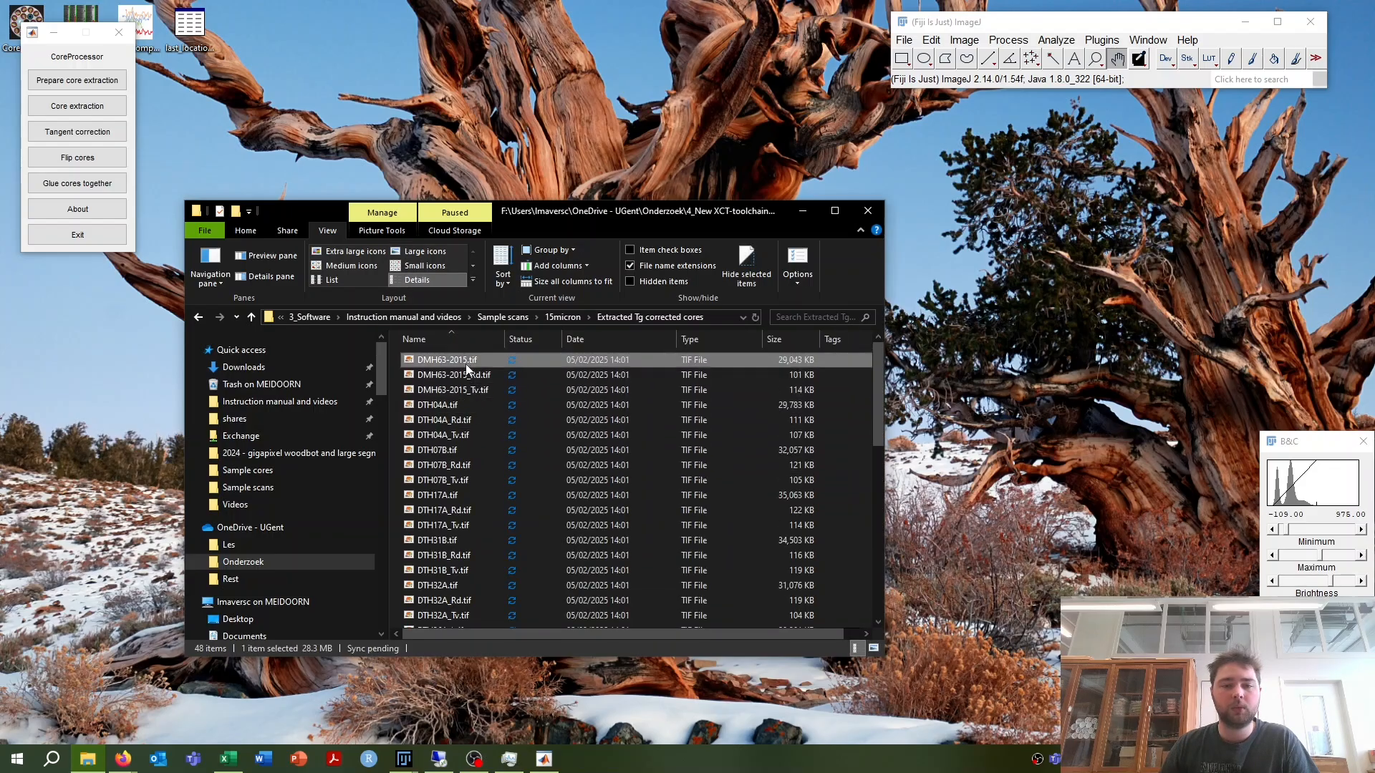
pyautogui.keyDown('ctrl'); pyautogui.click(470, 405); pyautogui.keyUp('ctrl')
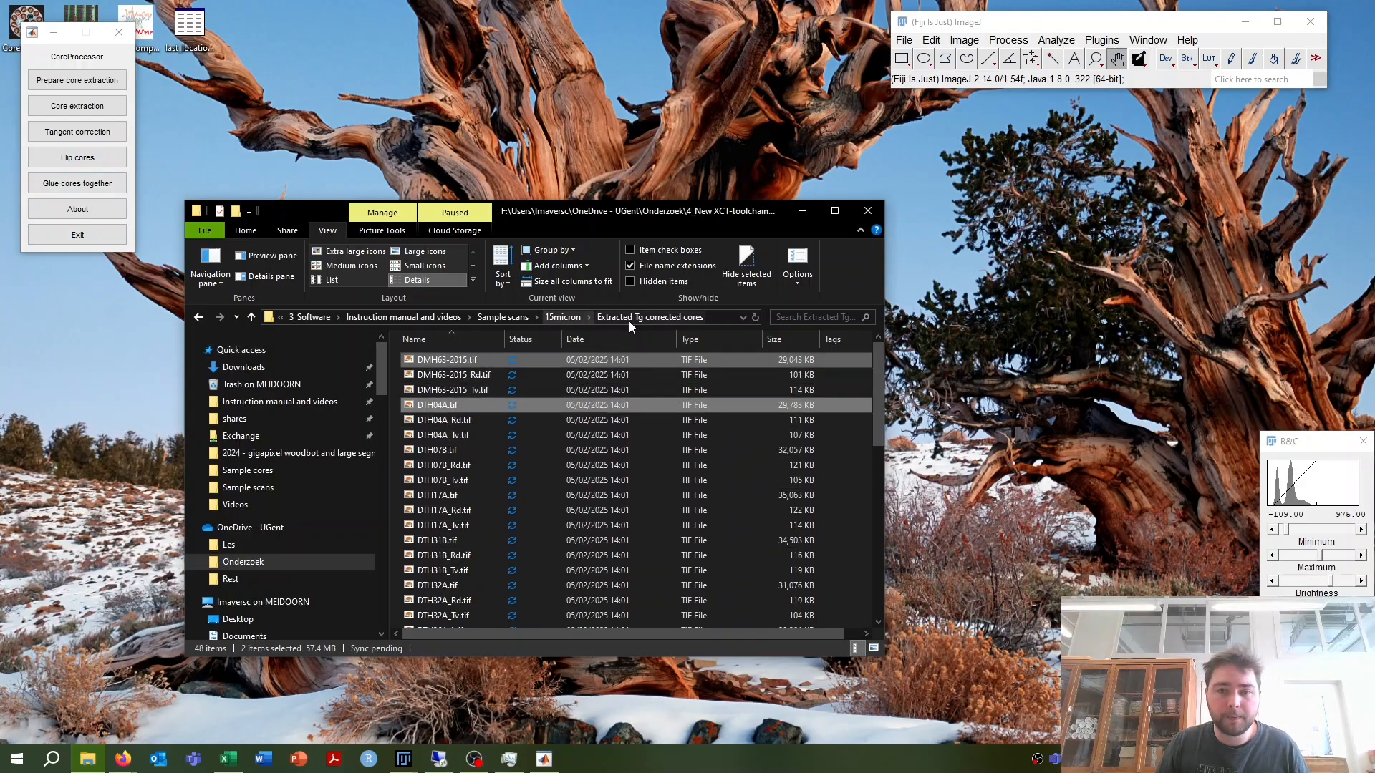
# Step: Create a new folder named flip inside the 15micron folder
pyautogui.click(564, 317)
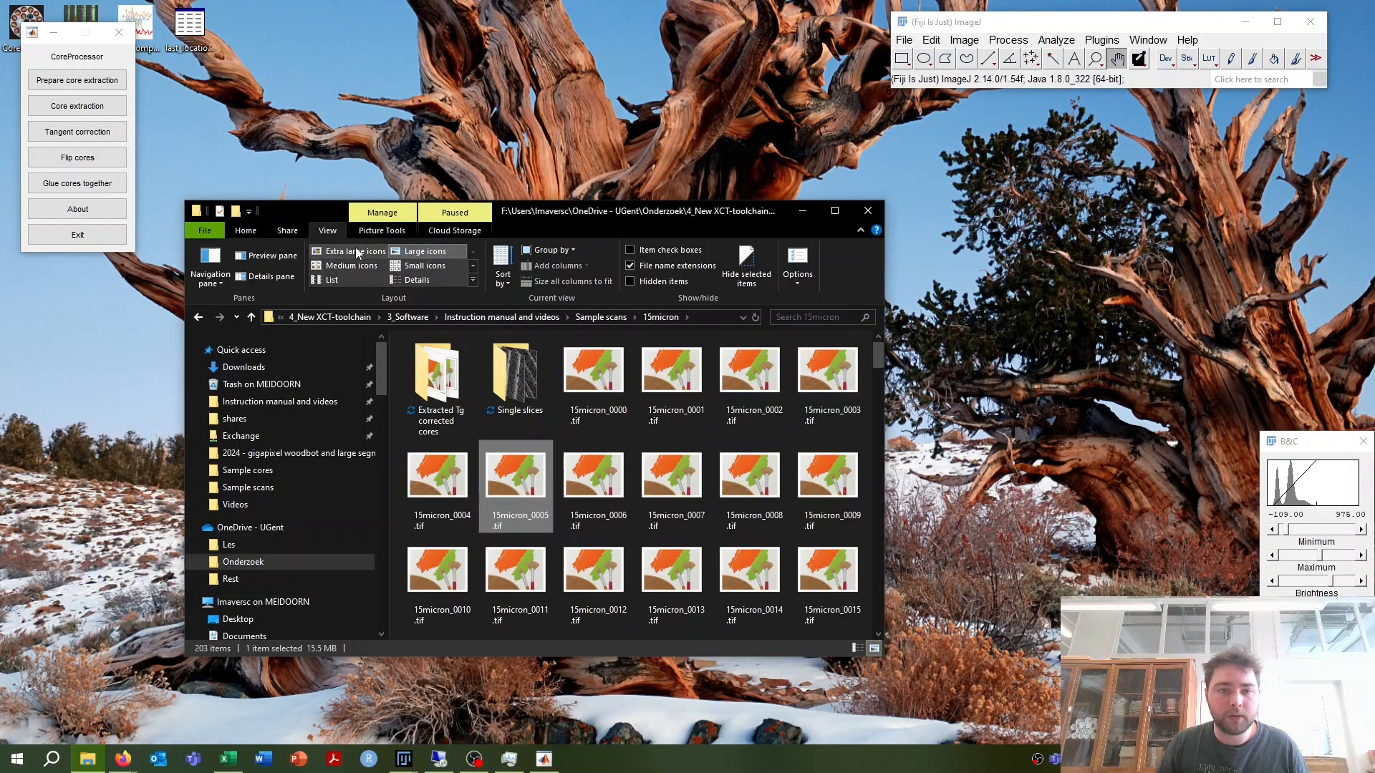
pyautogui.click(246, 230)
pyautogui.click(527, 266)
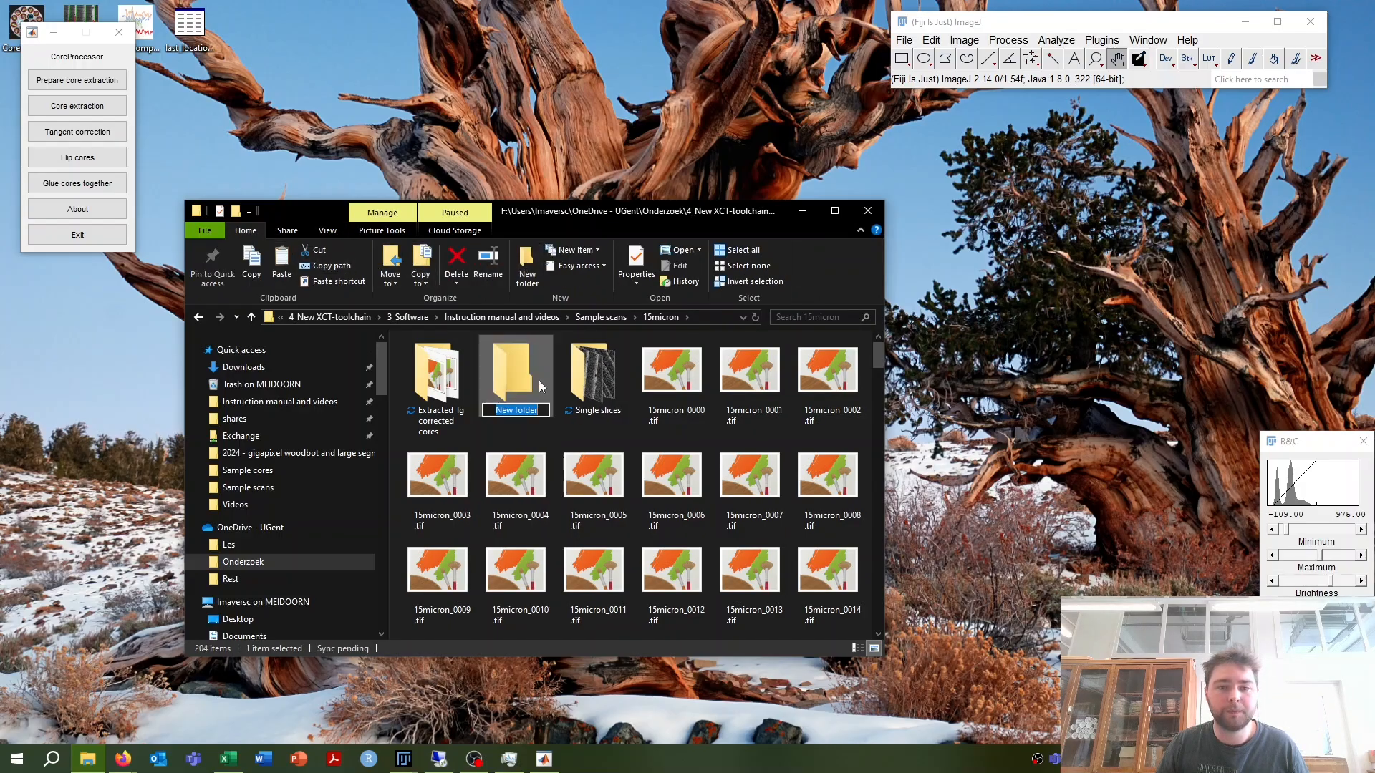
pyautogui.write('f')
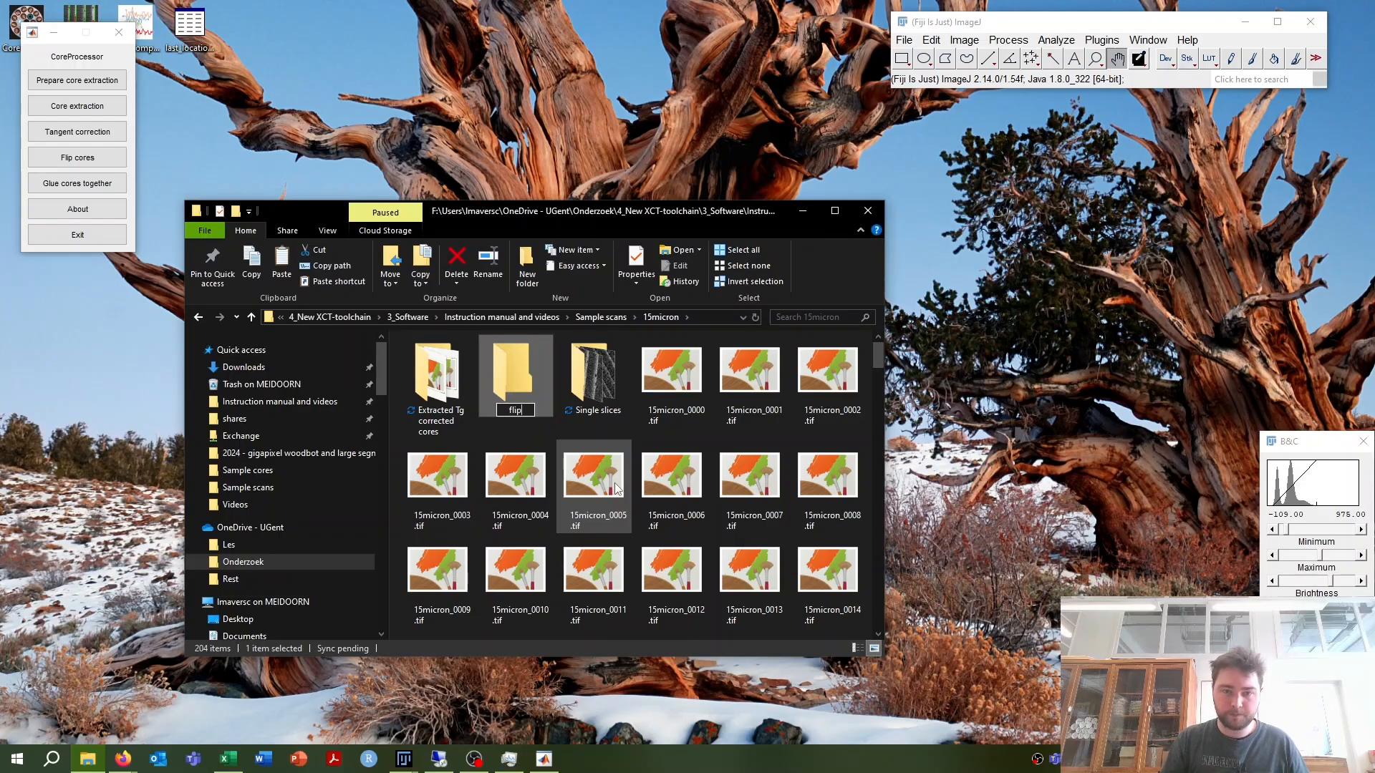
pyautogui.write('lip')
pyautogui.press('Return')
# Step: Paste the copies of DMH63-2015.tif and DTH04A.tif into the flip folder
pyautogui.doubleClick(527, 393)
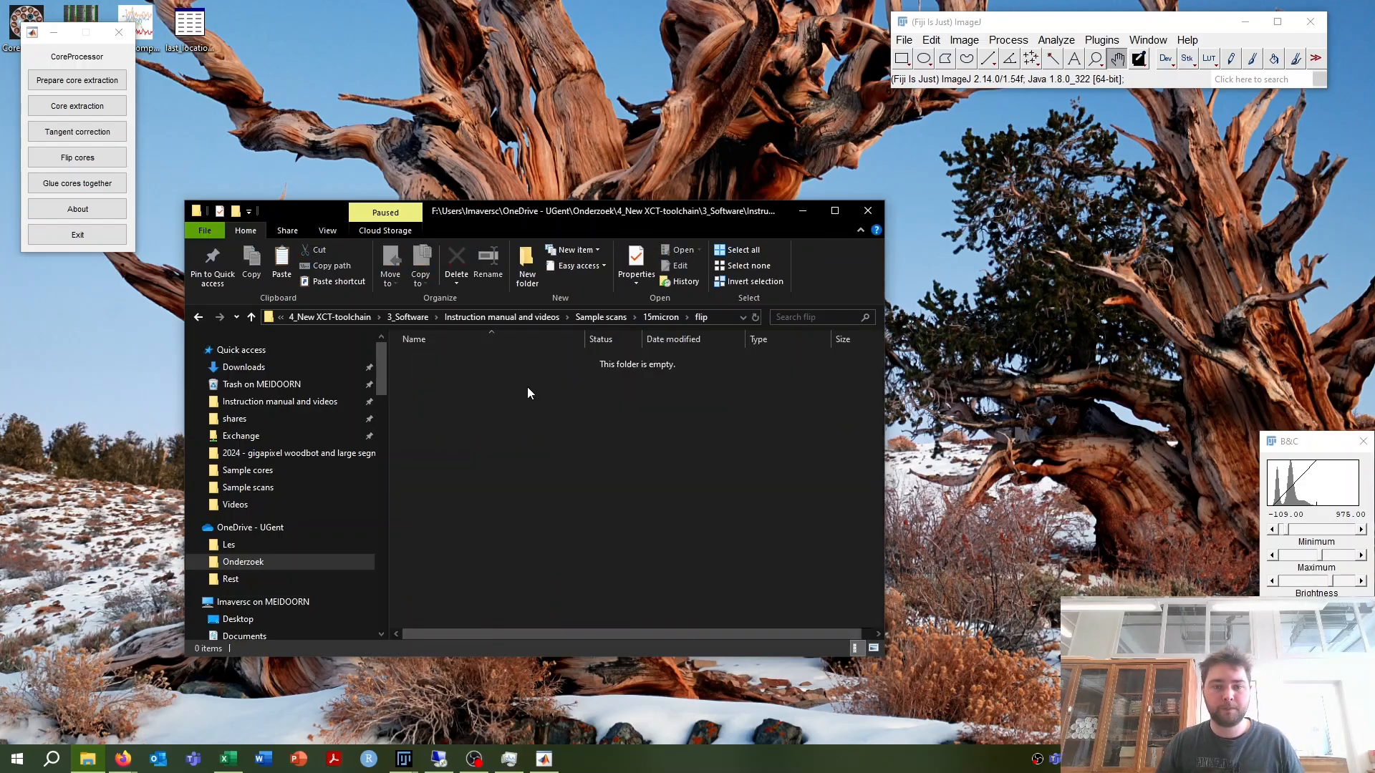
pyautogui.hotkey('ctrl', 'v')
pyautogui.click(527, 461)
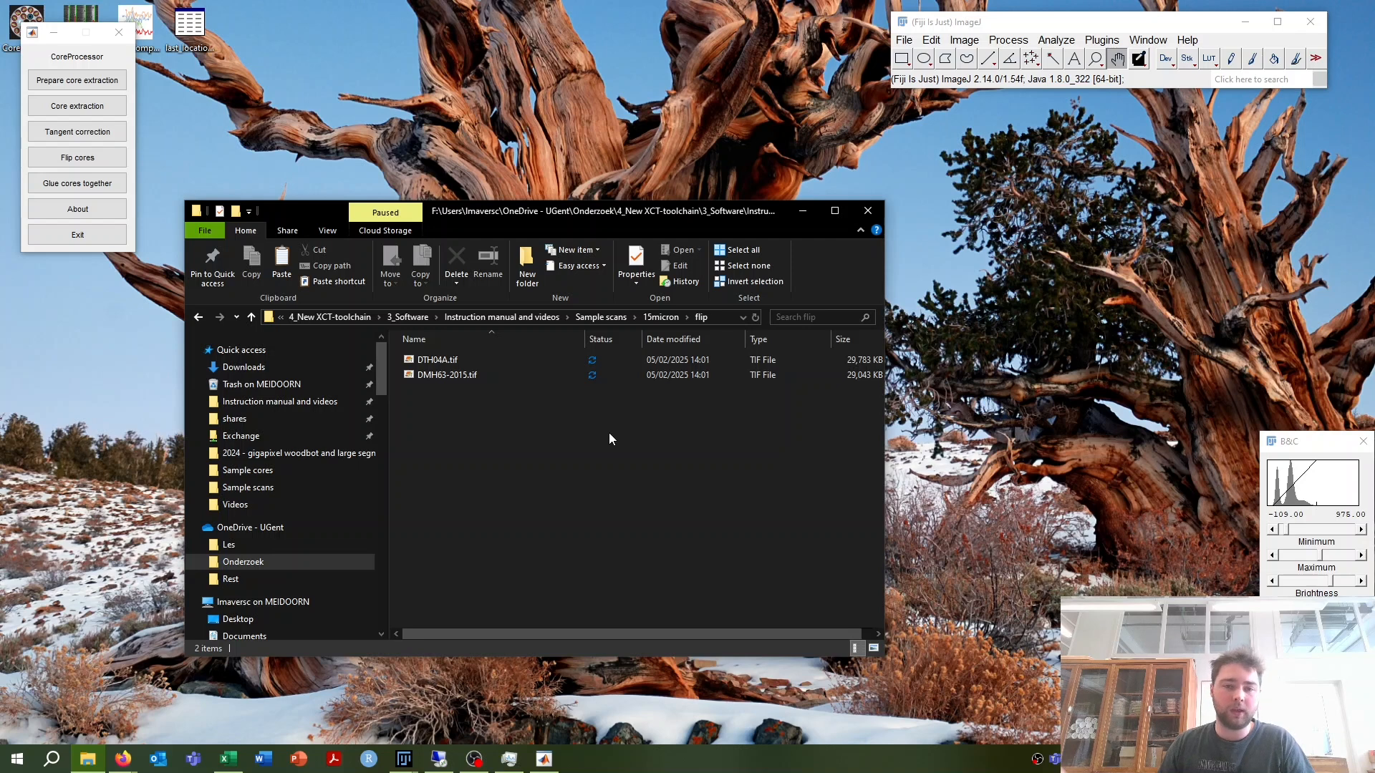
pyautogui.click(463, 374)
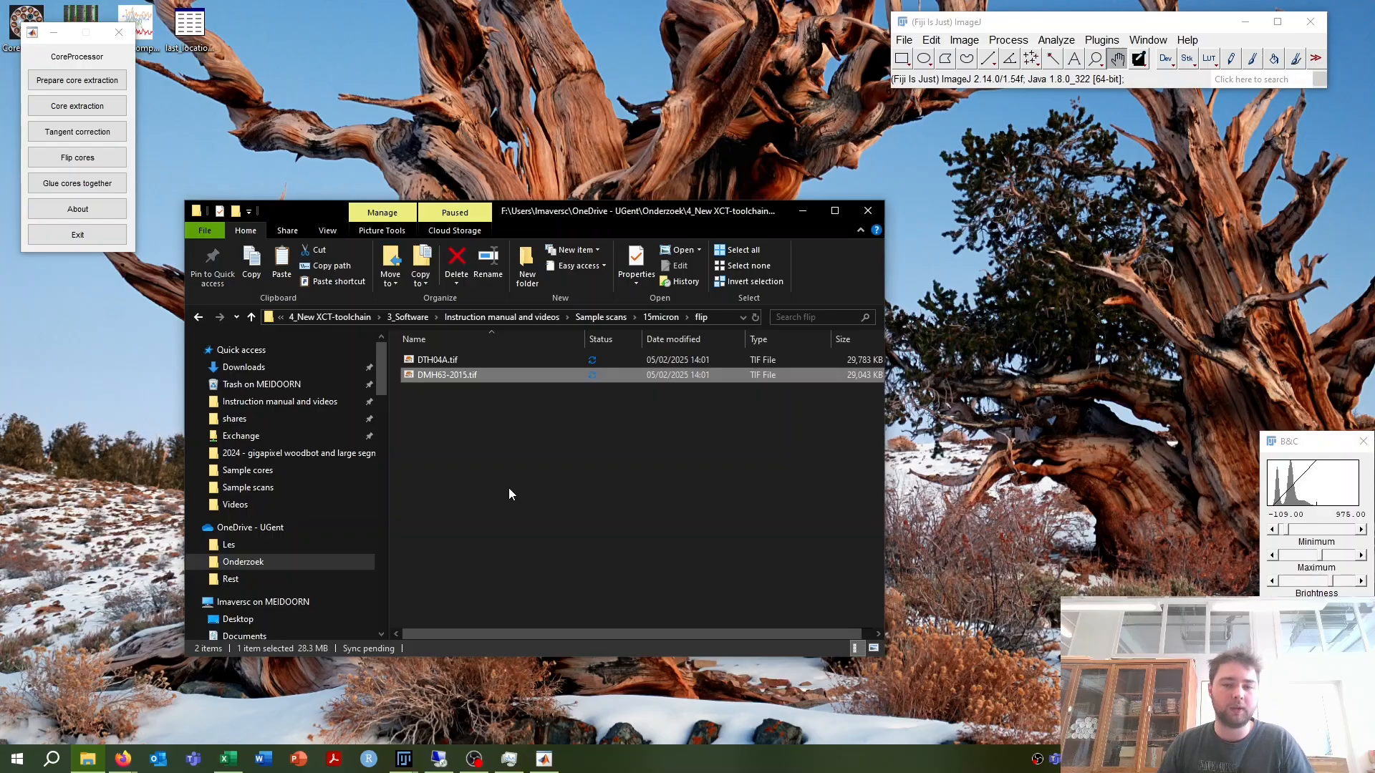
pyautogui.click(422, 390)
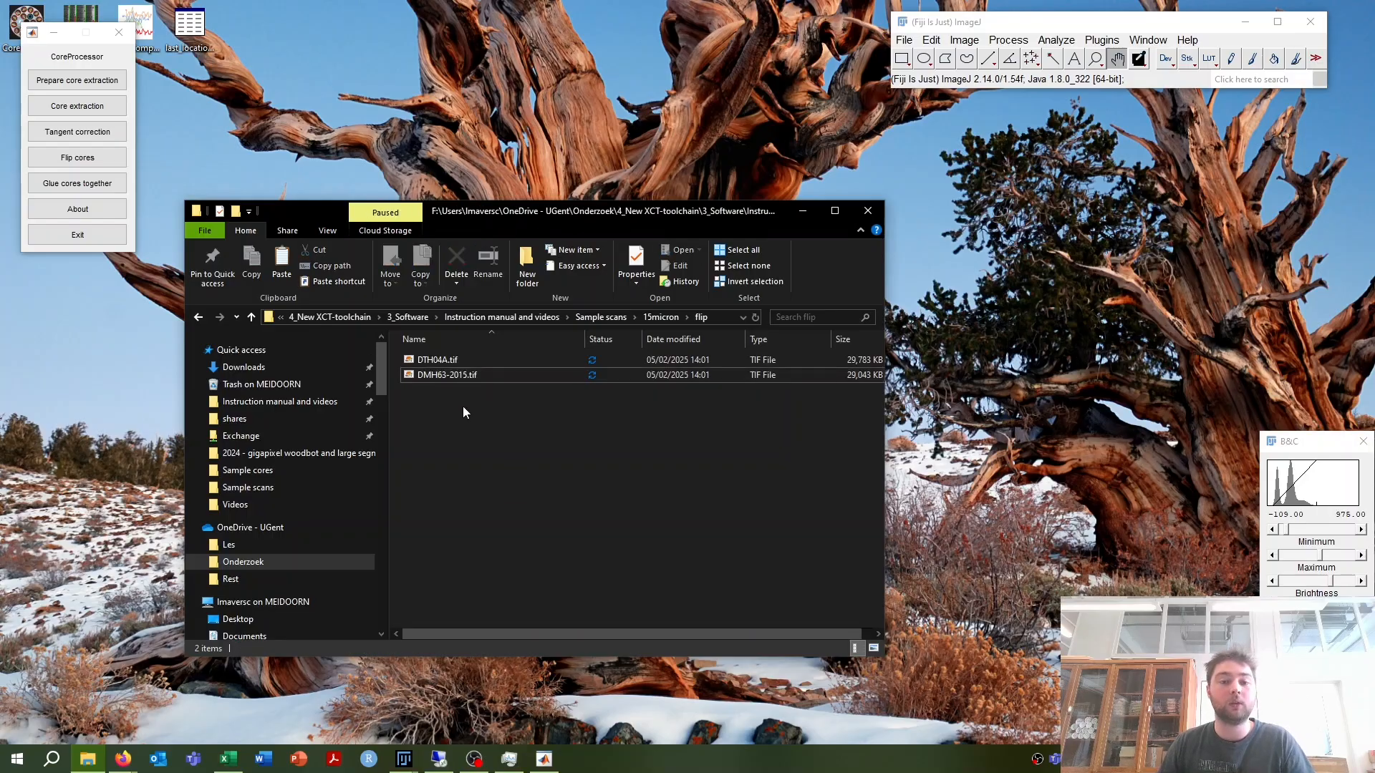
pyautogui.moveTo(462, 411); pyautogui.dragTo(446, 357)
pyautogui.click(404, 422)
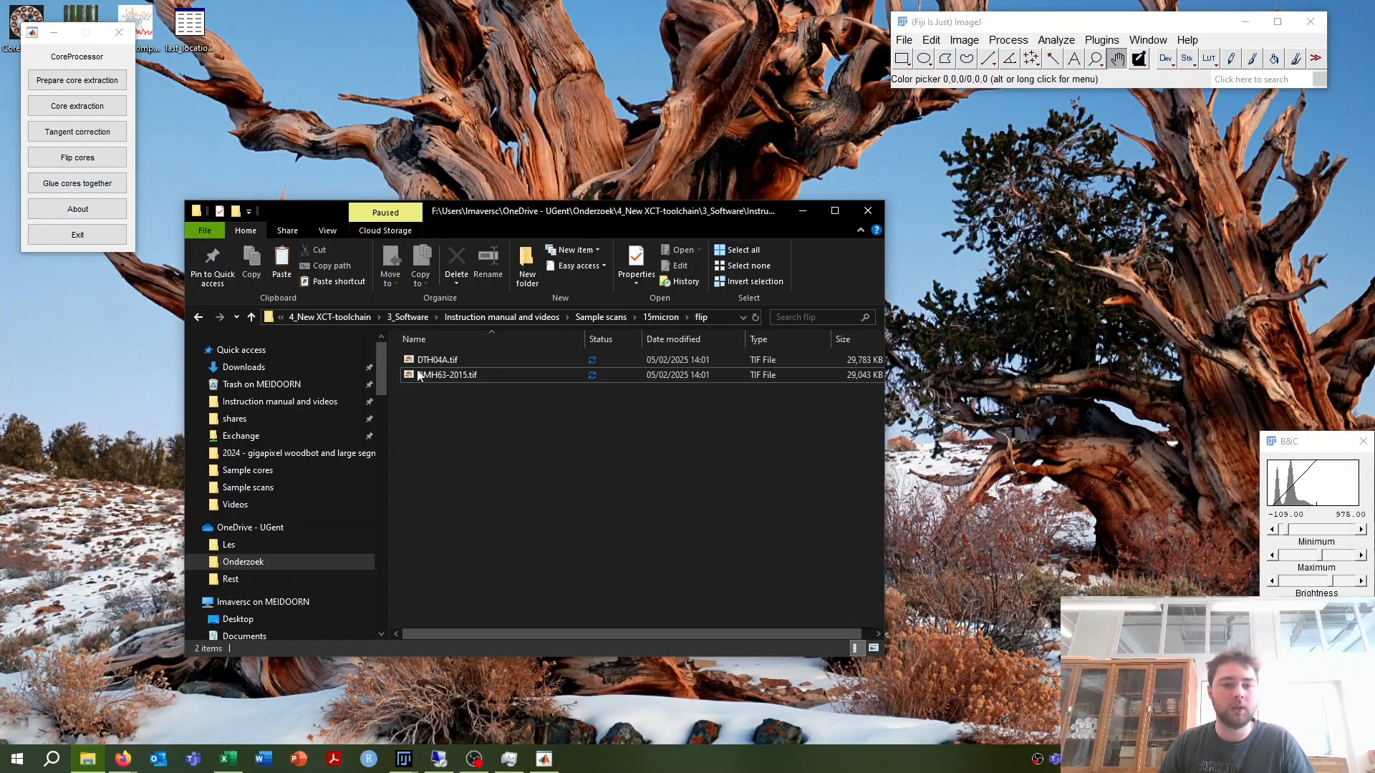
# Step: Run Flip cores in CoreProcessor on the flip folder inside Sample scans, 15micron
pyautogui.click(114, 129)
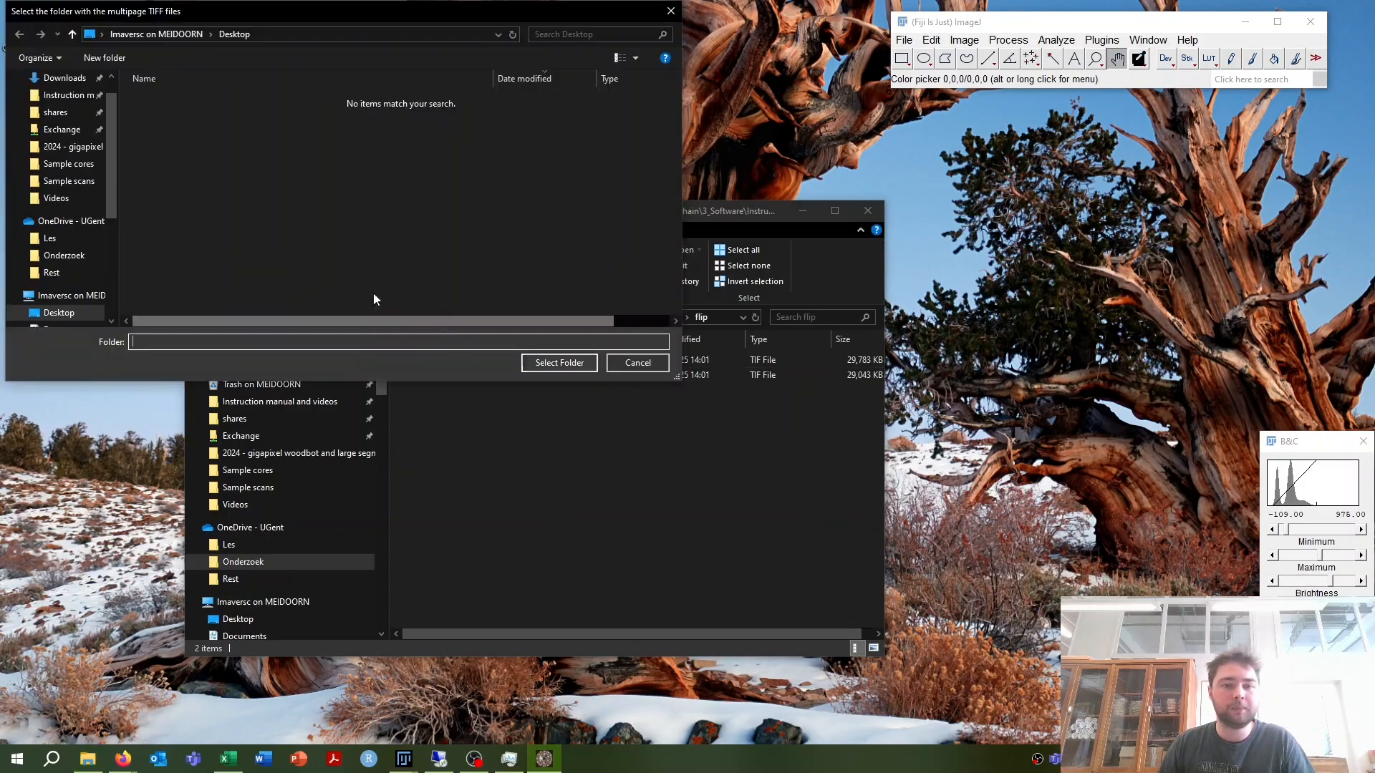
pyautogui.click(56, 101)
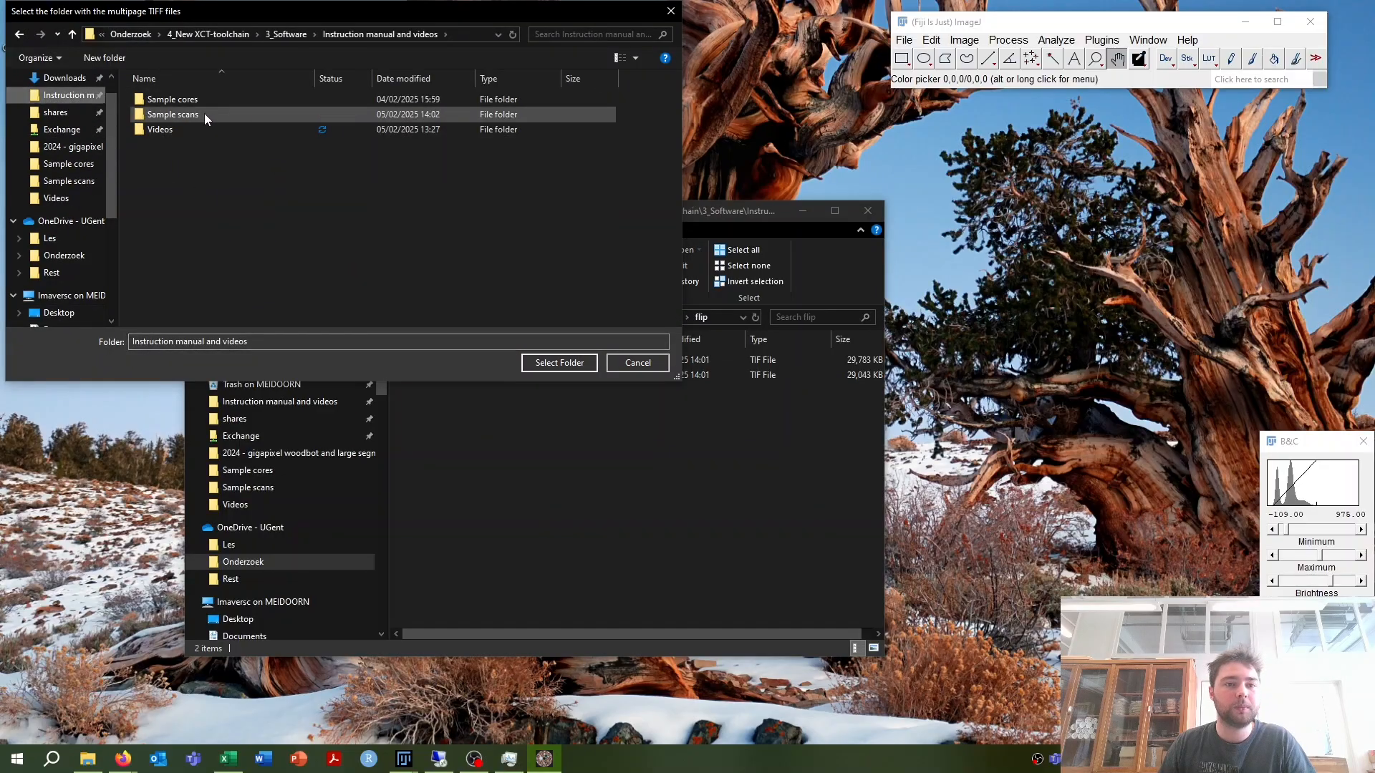
pyautogui.doubleClick(205, 113)
pyautogui.doubleClick(187, 100)
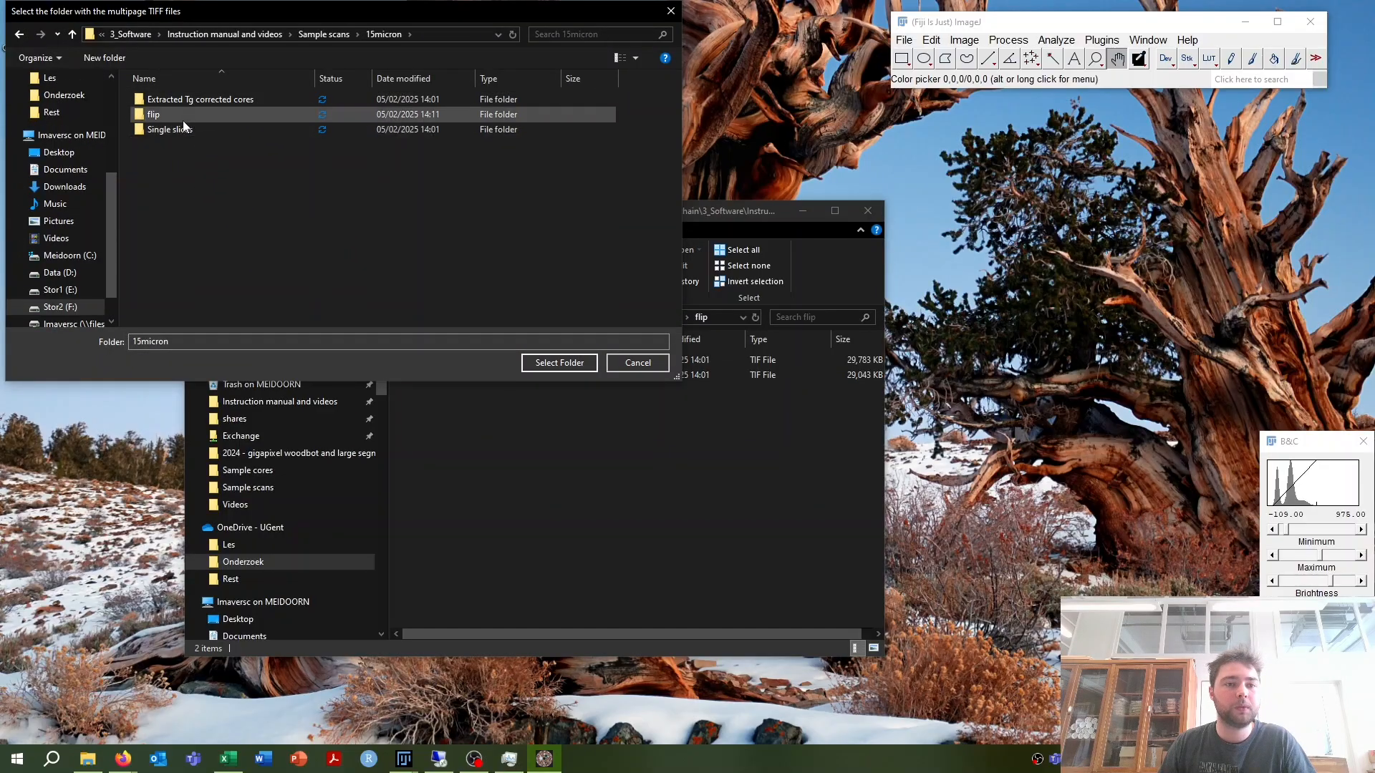
pyautogui.click(144, 116)
pyautogui.click(559, 362)
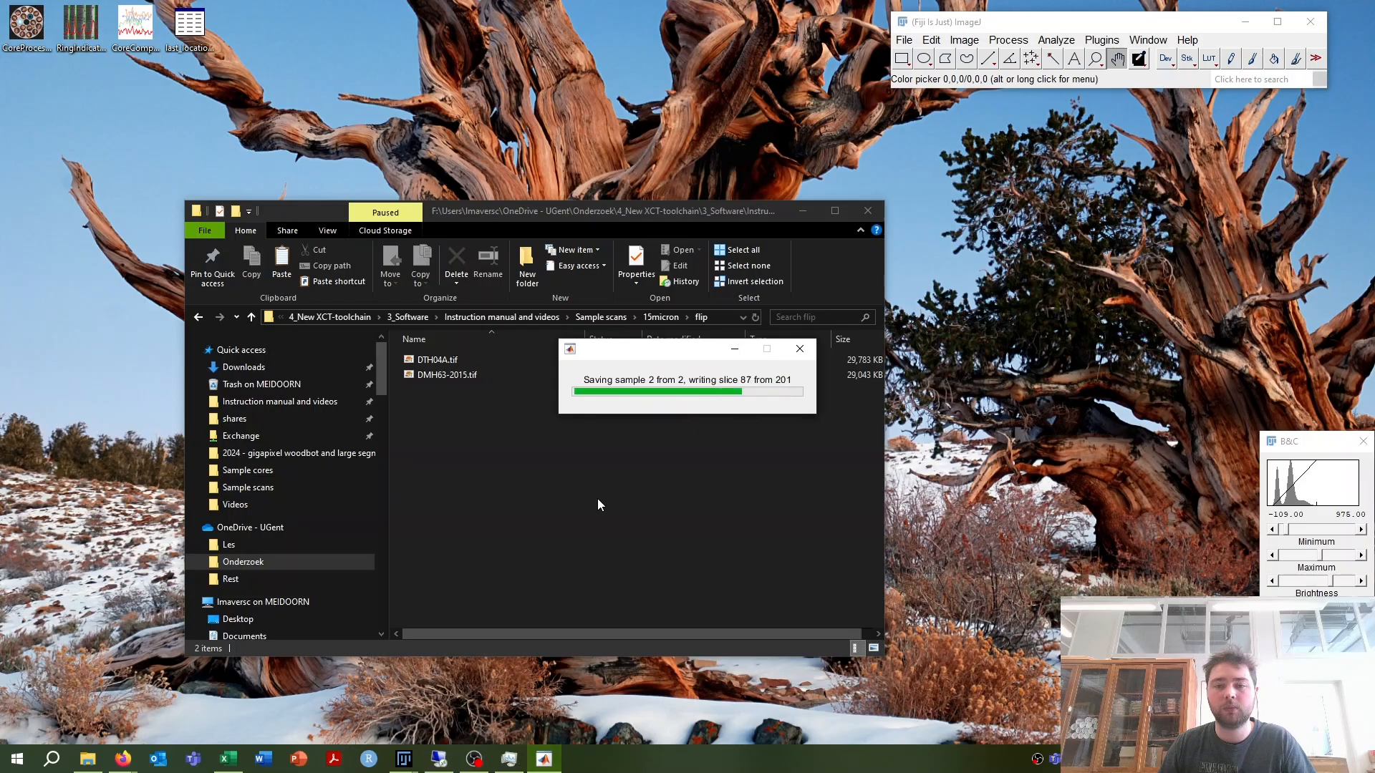
# Step: Reopen the flip folder from 15micron and check its core files, selecting DTH04A.tif
pyautogui.click(663, 316)
pyautogui.doubleClick(535, 381)
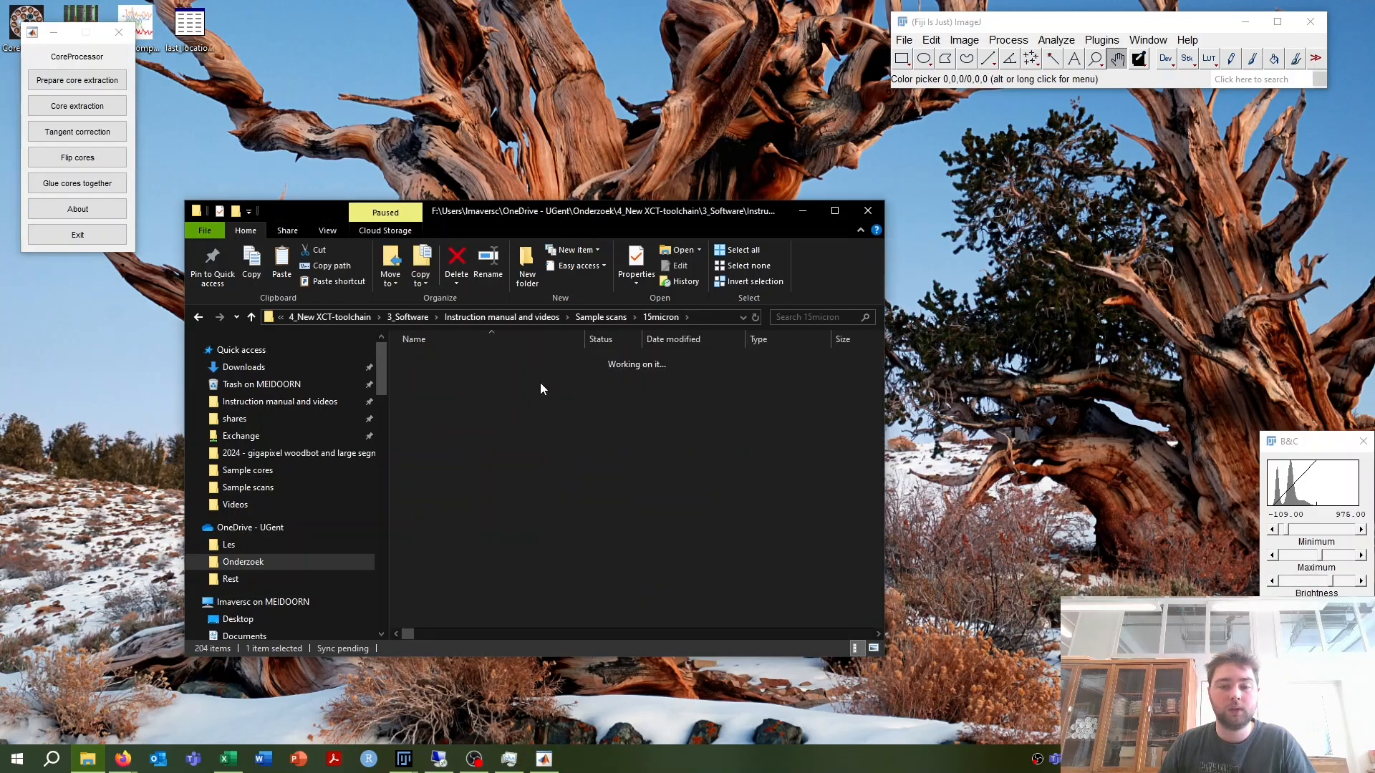
pyautogui.click(523, 381)
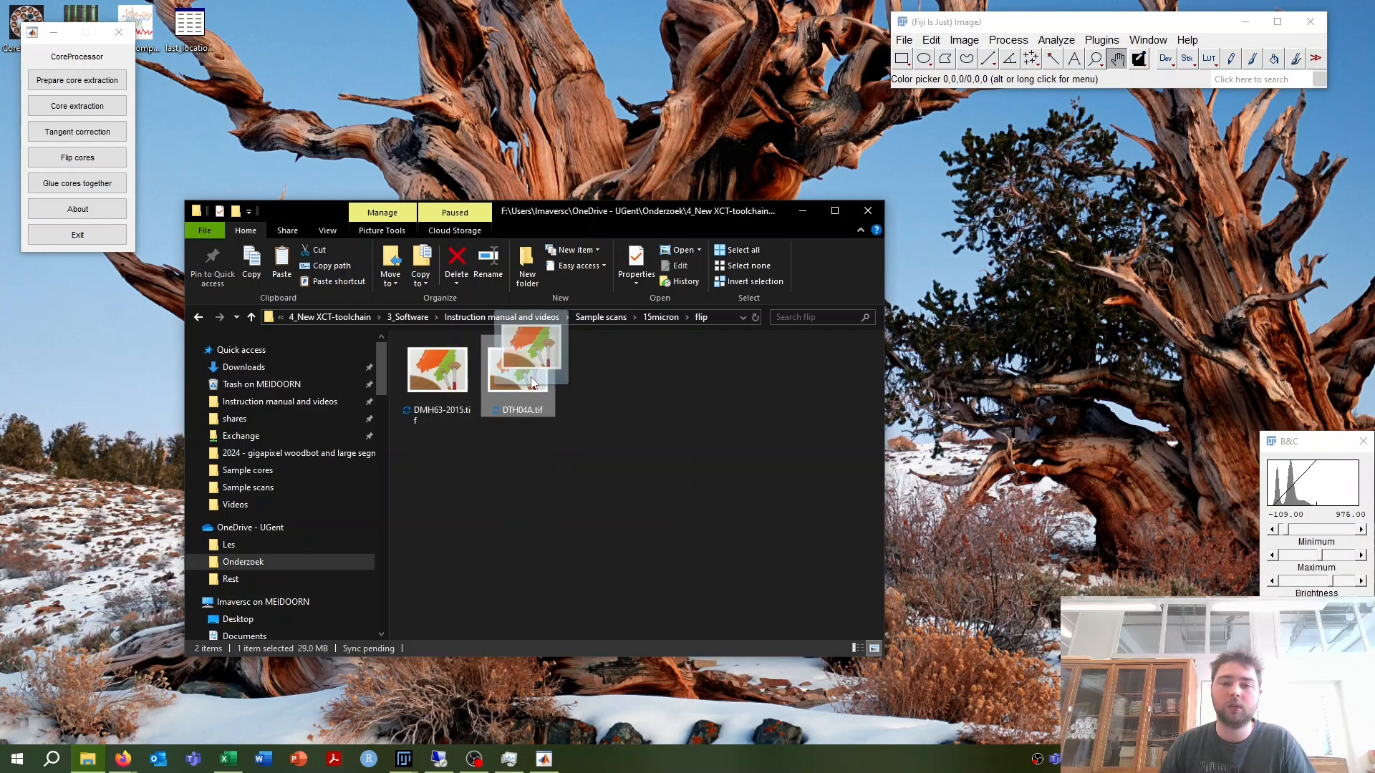
pyautogui.click(590, 396)
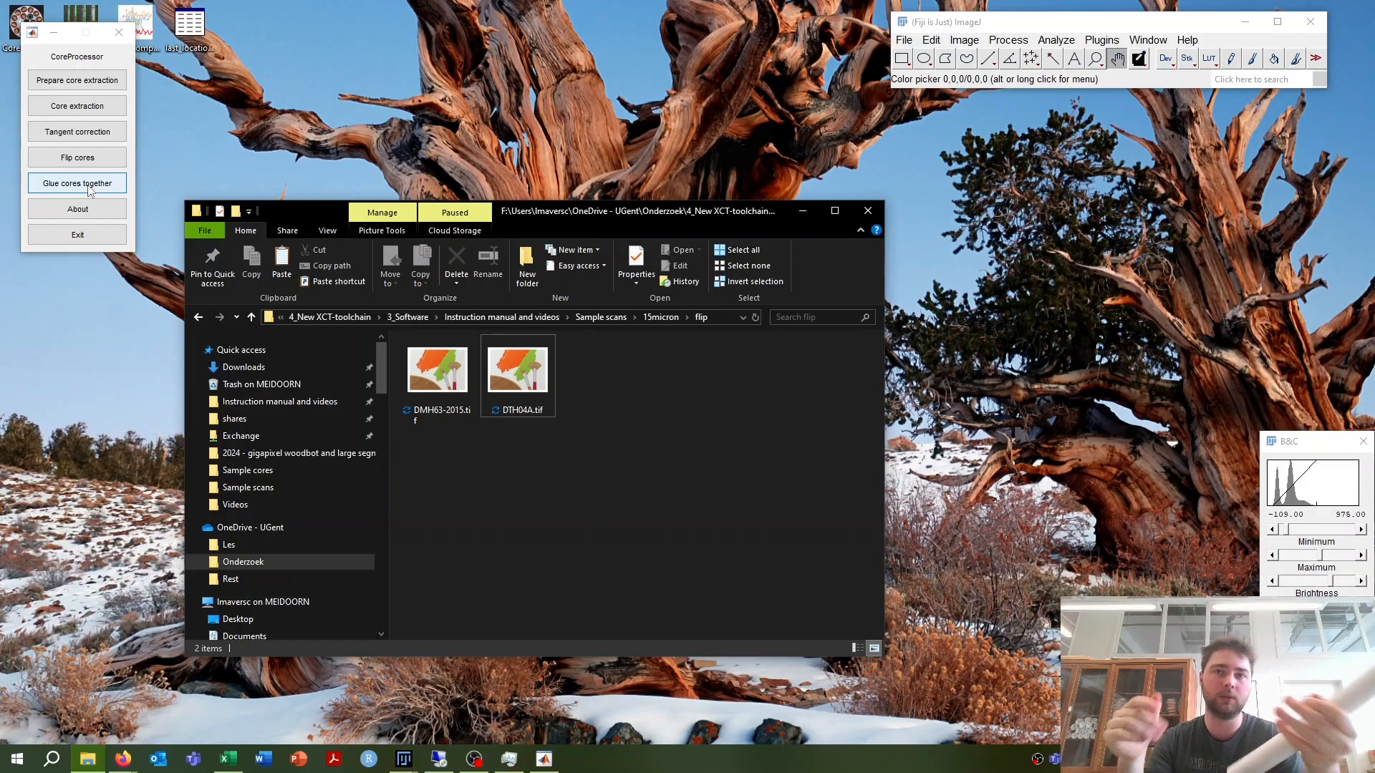
pyautogui.click(517, 373)
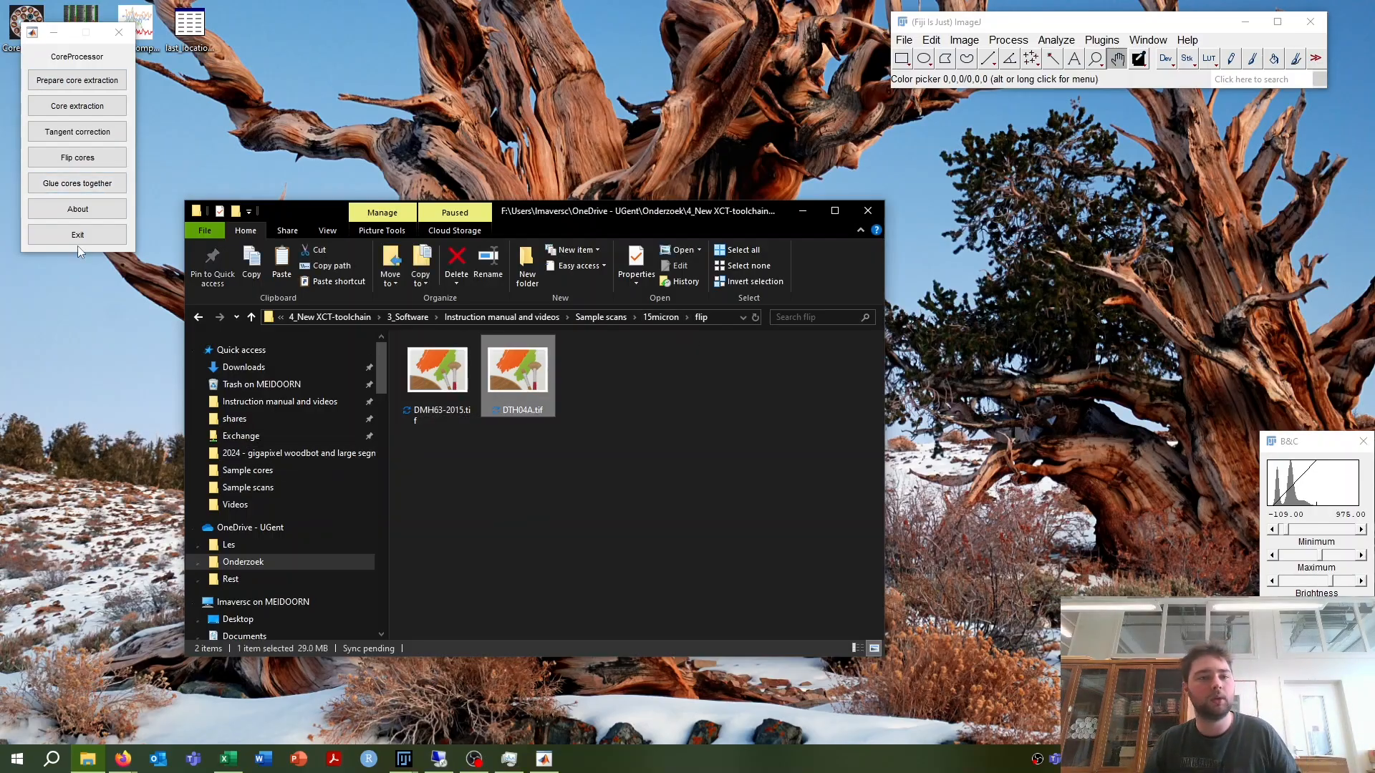
# Step: Start Glue cores together in CoreProcessor and browse to the flip folder inside Sample scans, 15micron
pyautogui.click(94, 190)
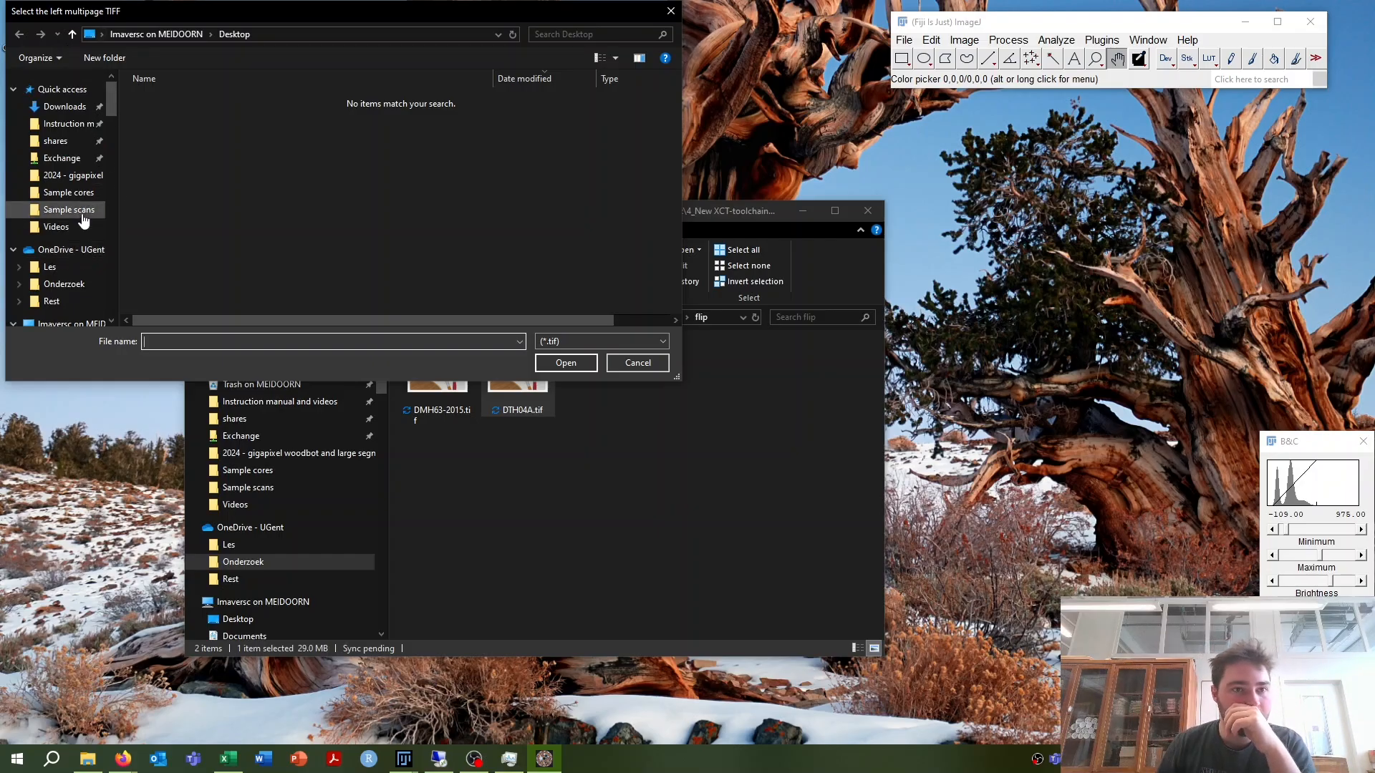
pyautogui.scroll(1, 64, 215)
pyautogui.click(68, 124)
pyautogui.click(178, 115)
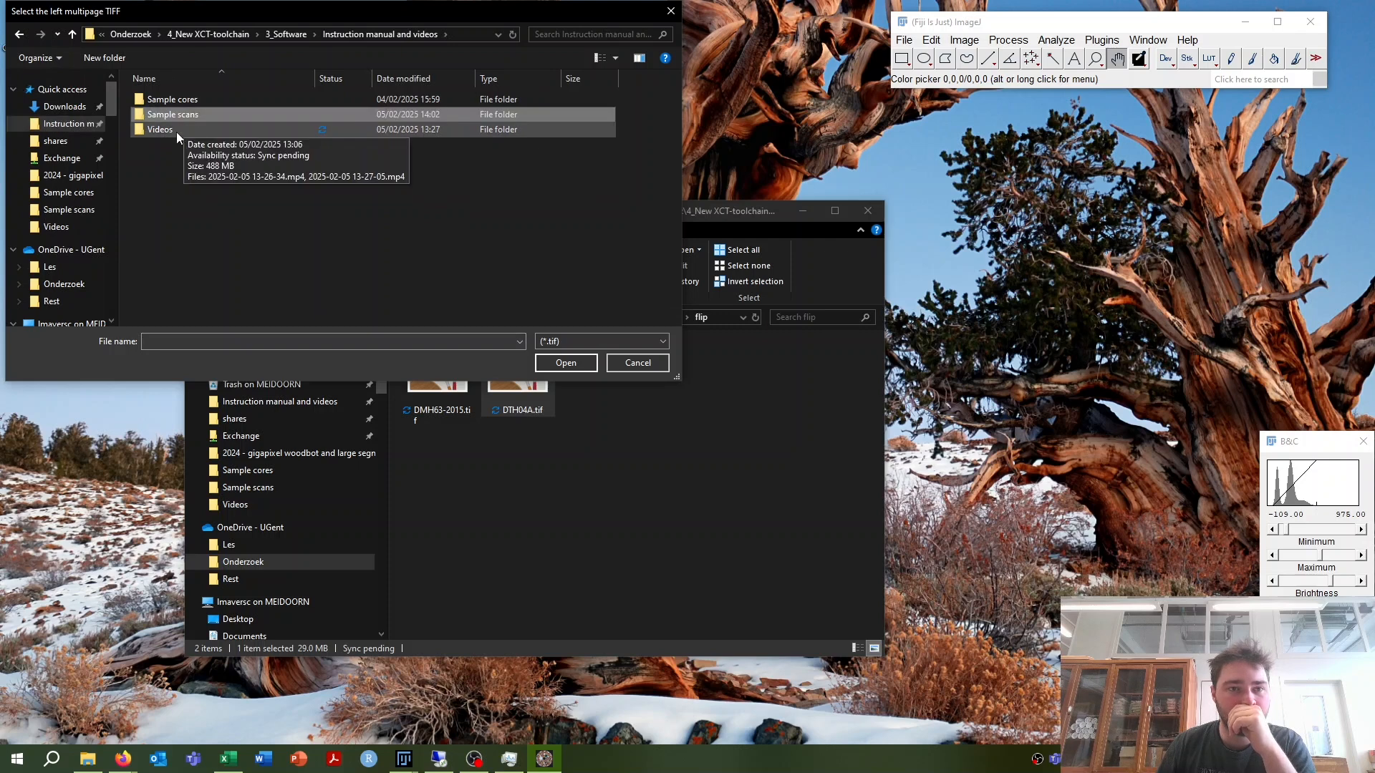
pyautogui.click(176, 132)
pyautogui.doubleClick(196, 115)
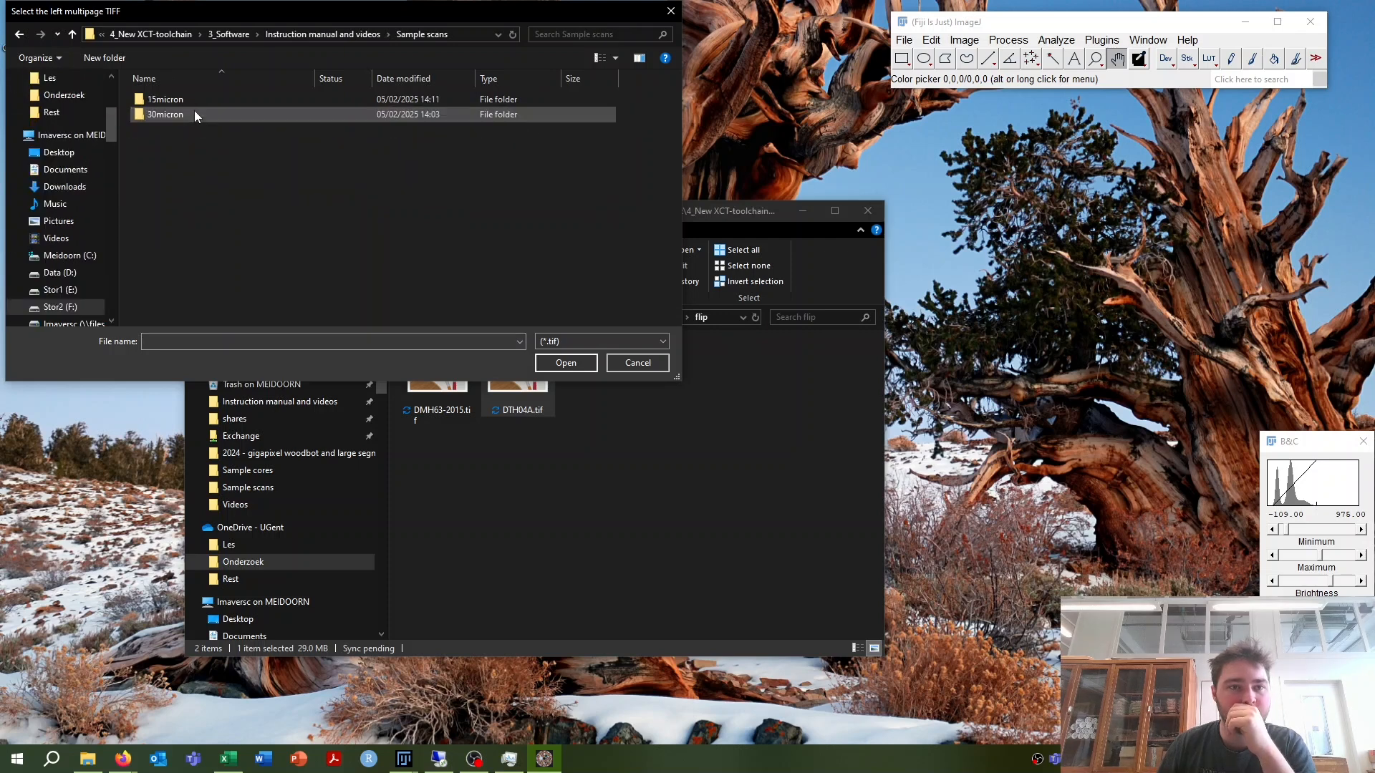
pyautogui.doubleClick(189, 103)
pyautogui.doubleClick(251, 117)
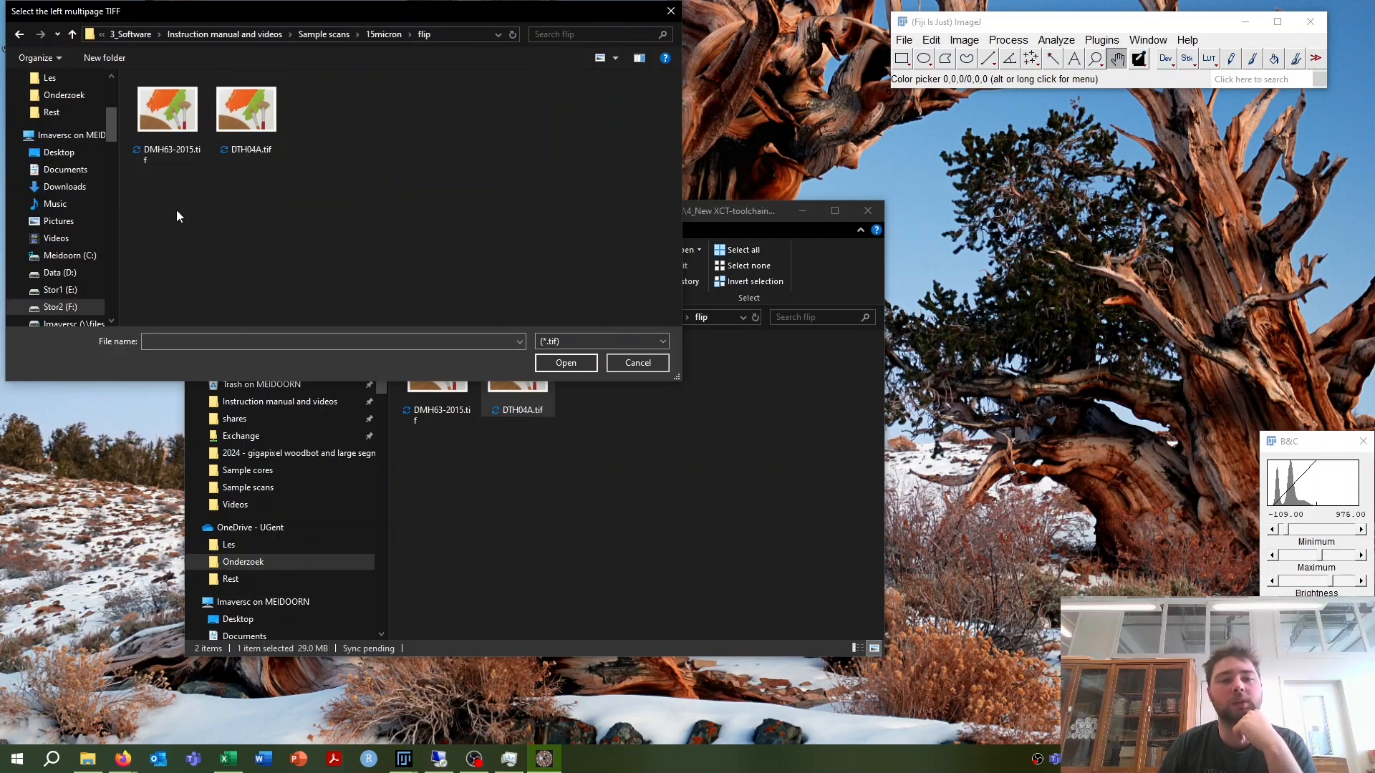
# Step: Choose DMH63-2015.tif as the left multipage TIFF of the glued core
pyautogui.click(172, 159)
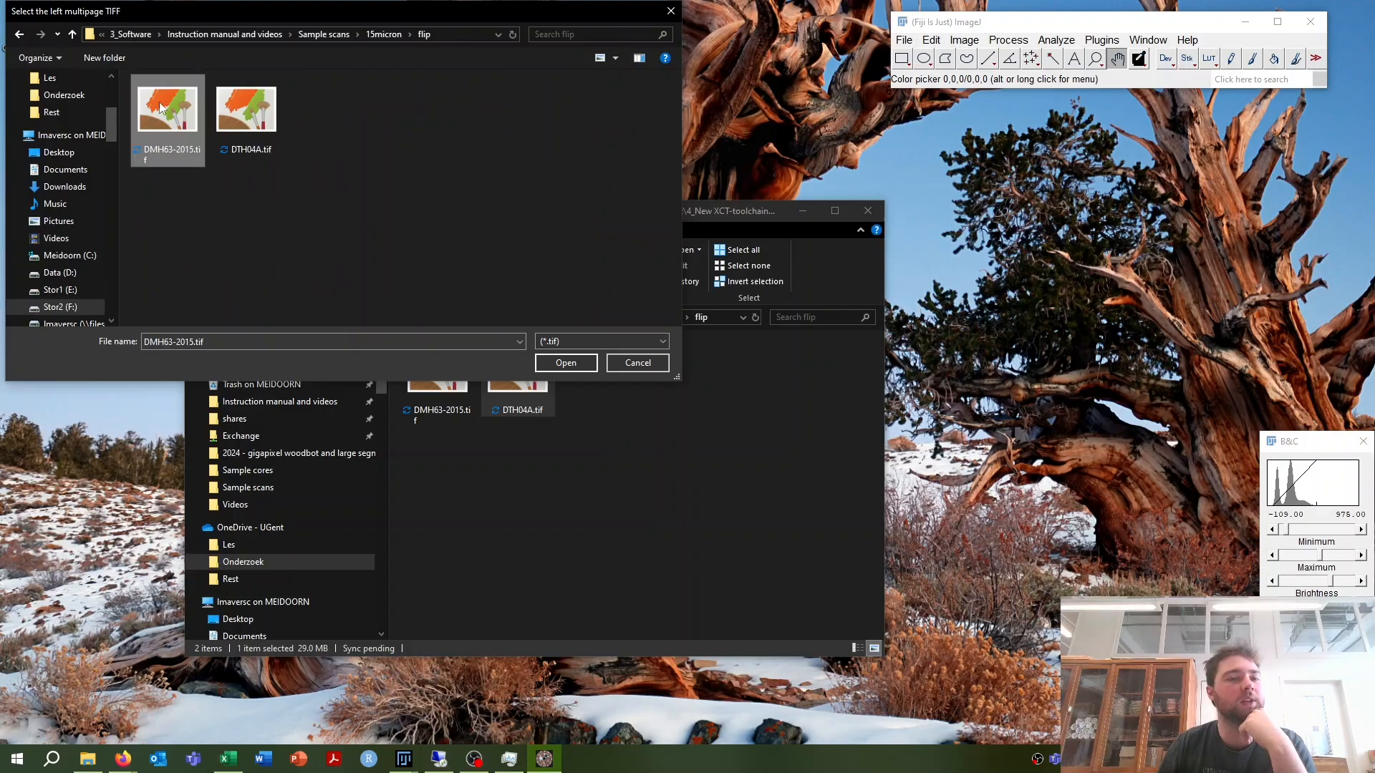
pyautogui.click(246, 122)
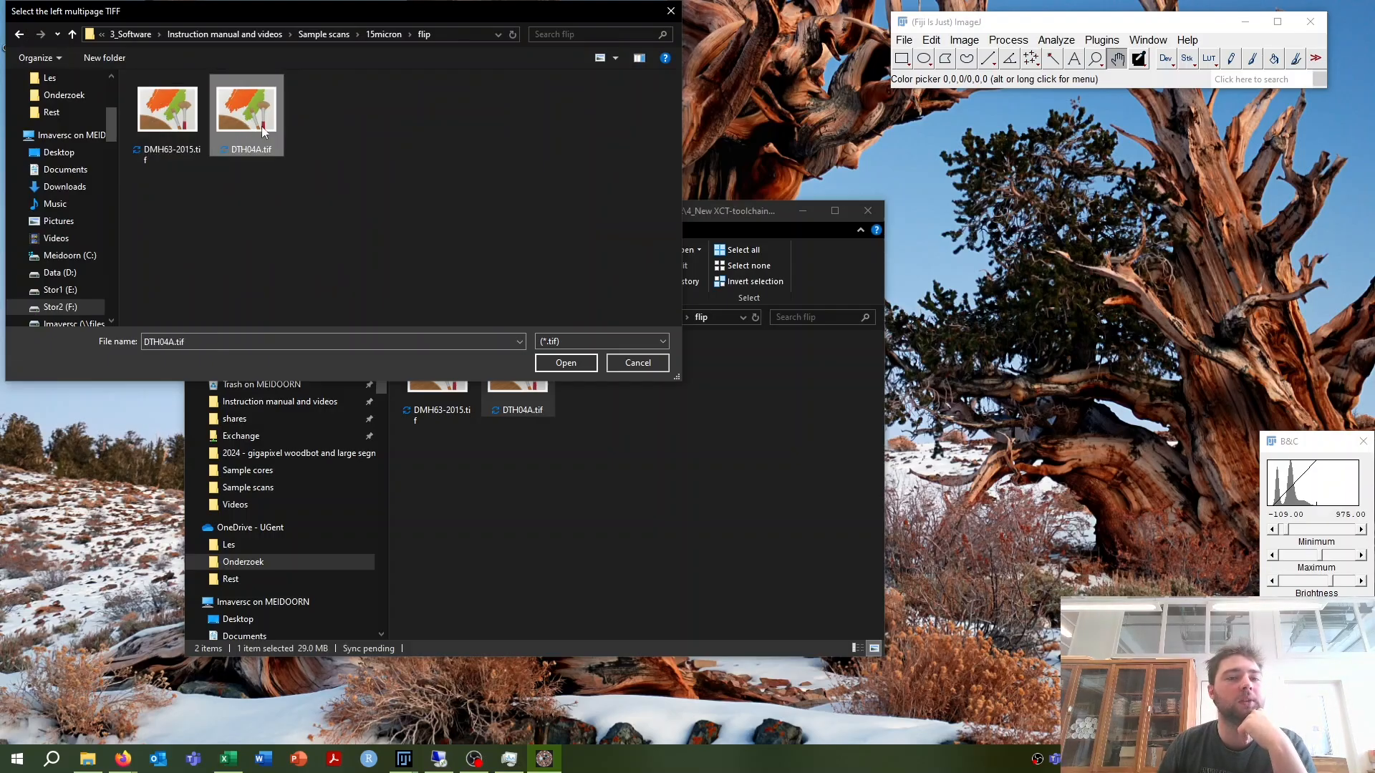
pyautogui.click(166, 109)
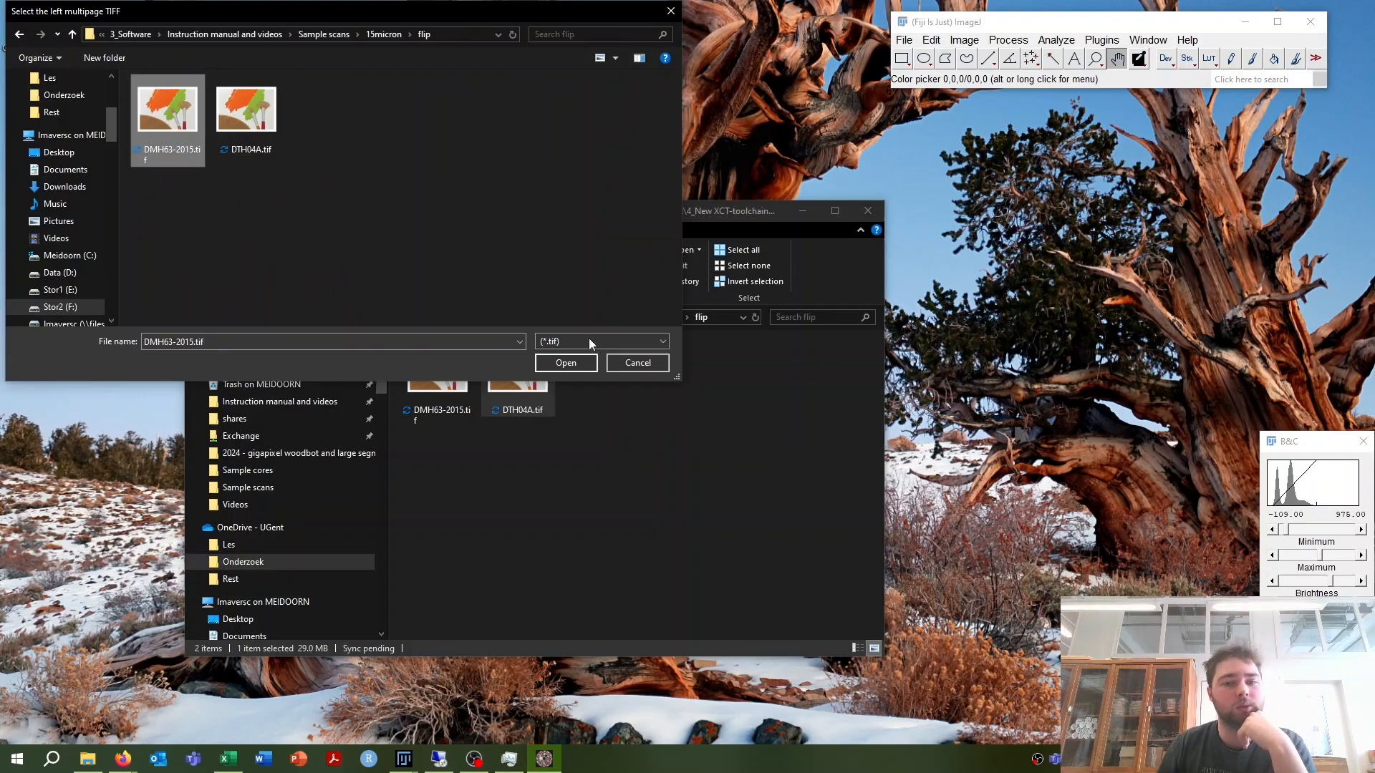
pyautogui.click(573, 362)
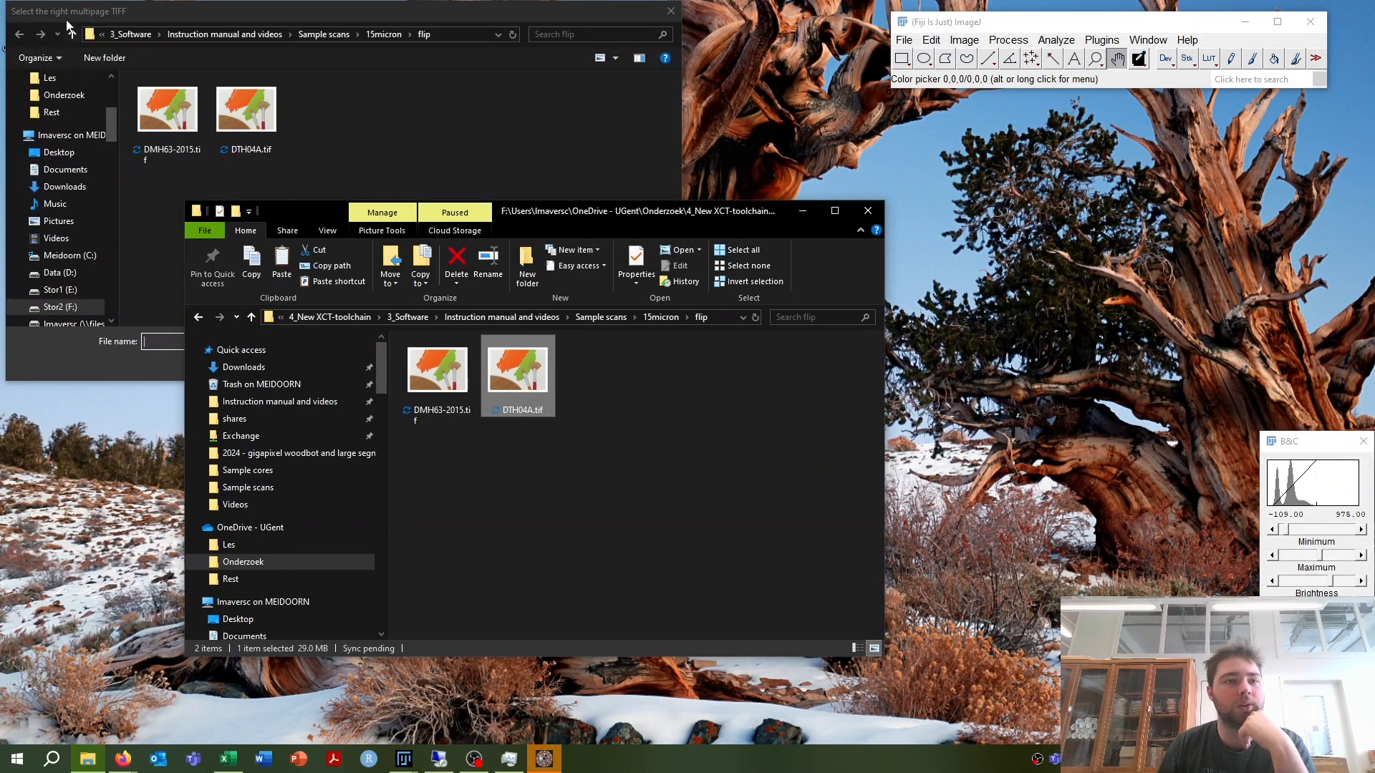
# Step: Choose DTH04A.tif as the right multipage TIFF and accept DTH04A_glued as the glued core's name
pyautogui.click(239, 119)
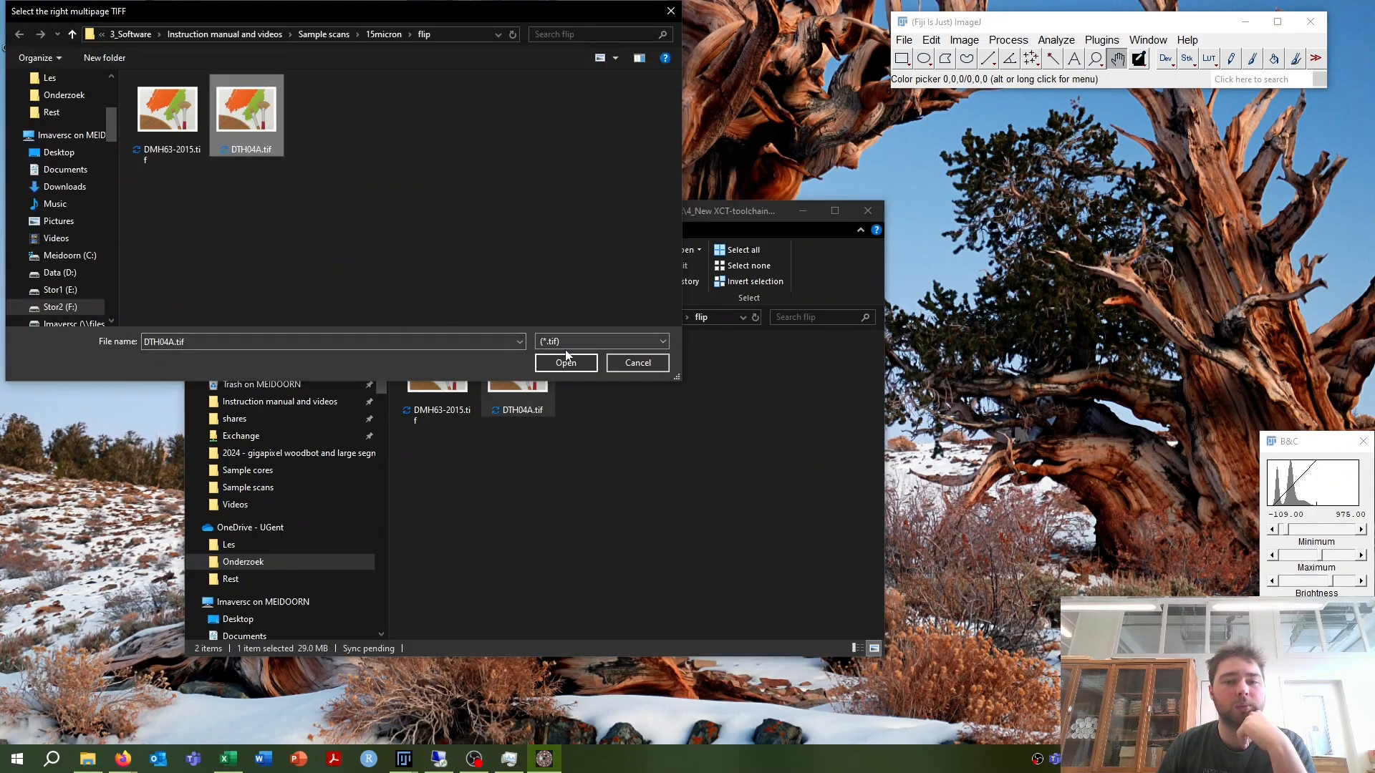
pyautogui.click(570, 364)
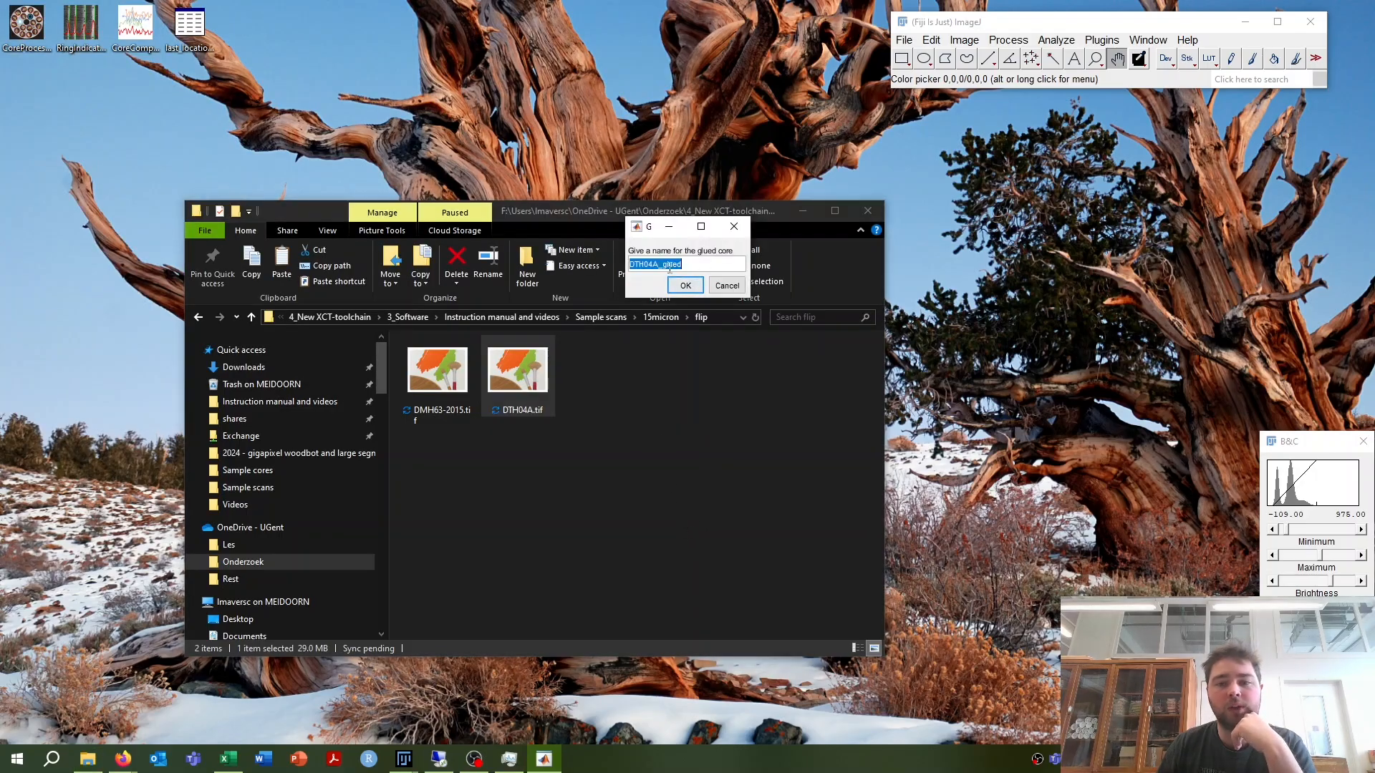
pyautogui.click(681, 264)
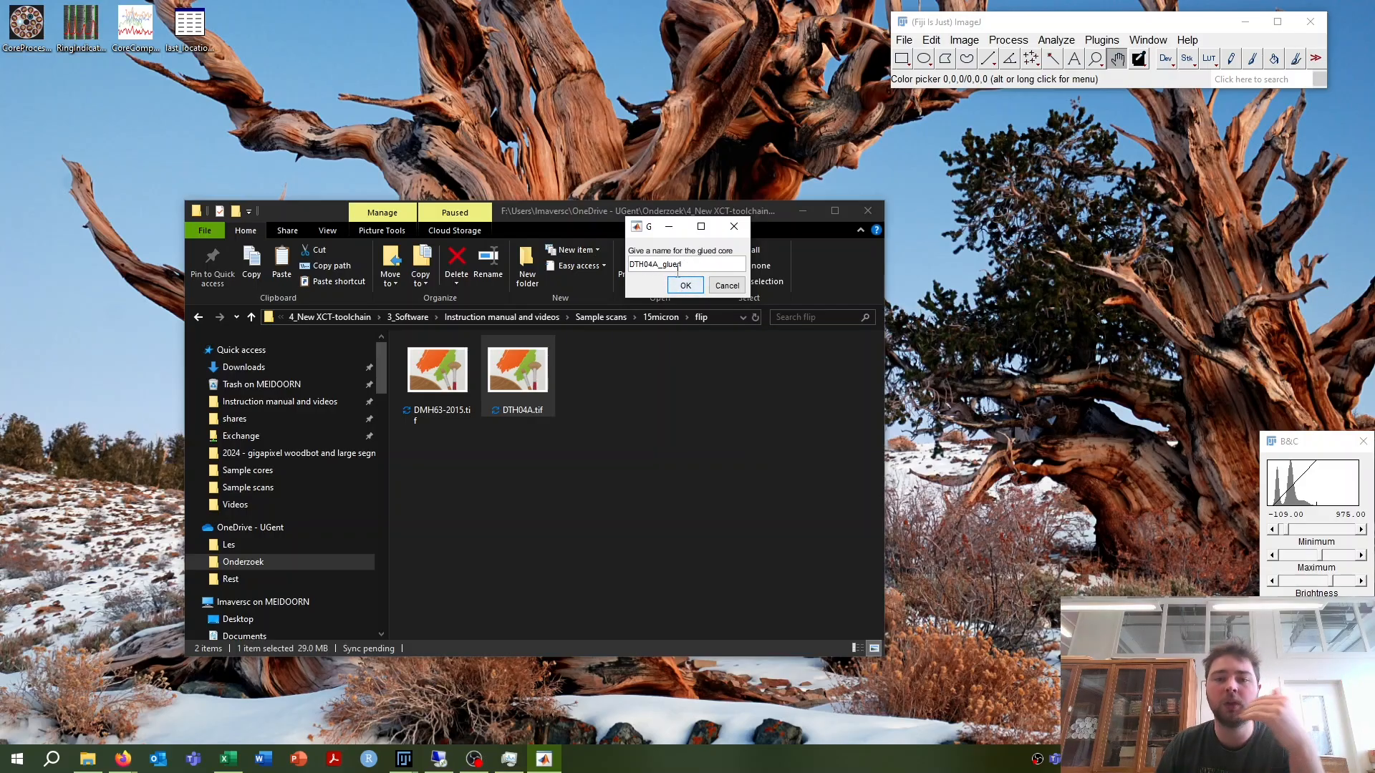
pyautogui.click(686, 287)
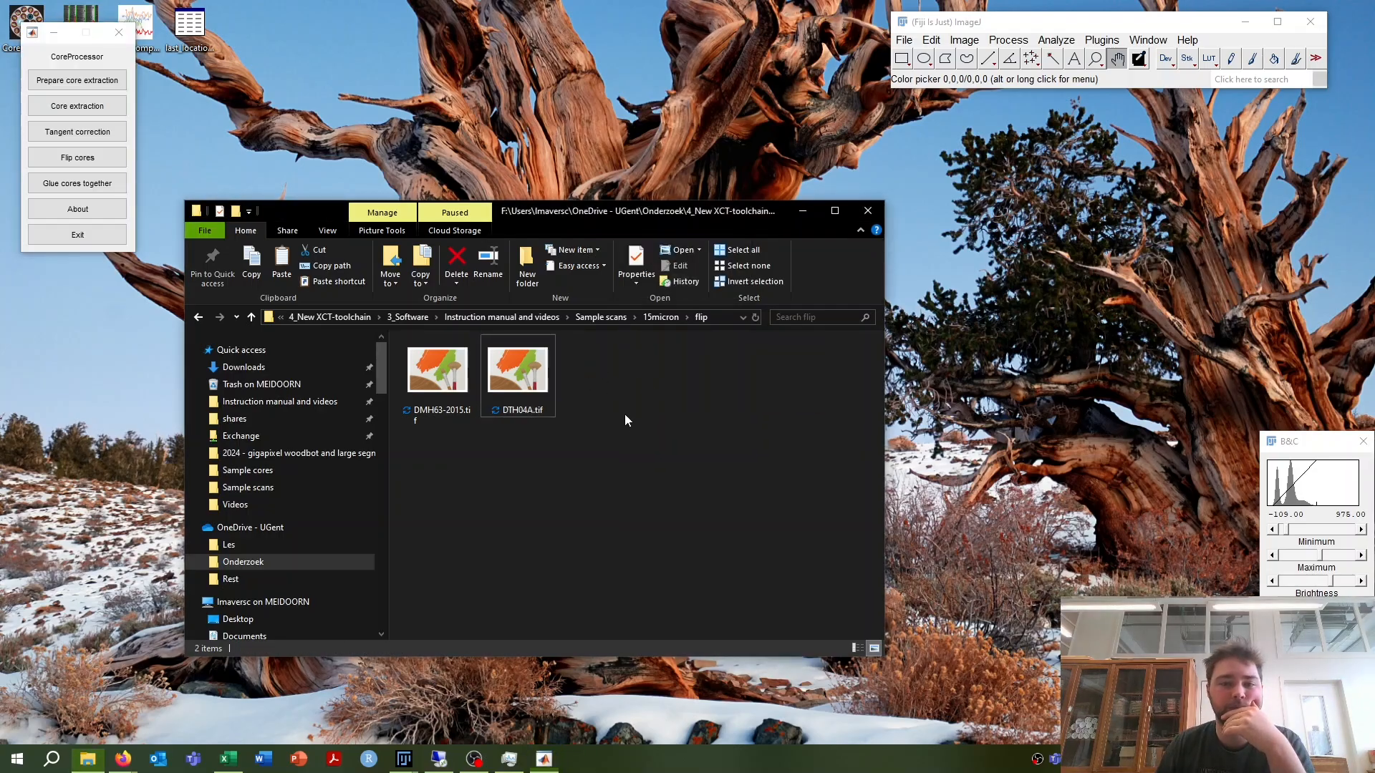
# Step: Return to the flip folder inside 15micron and open DTH04A_glued.tif in Fiji as a Hyperstack with autoscale
pyautogui.click(658, 318)
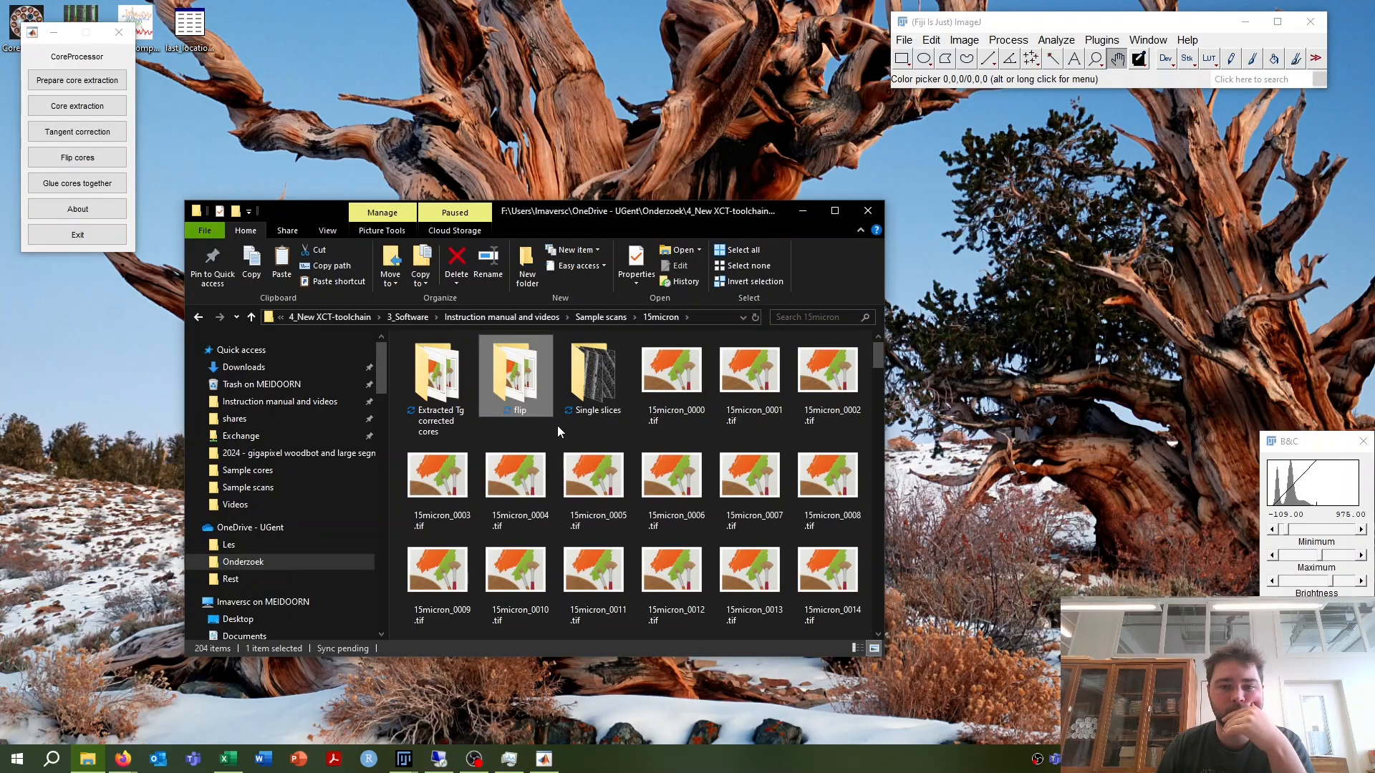
pyautogui.doubleClick(530, 390)
pyautogui.click(592, 386)
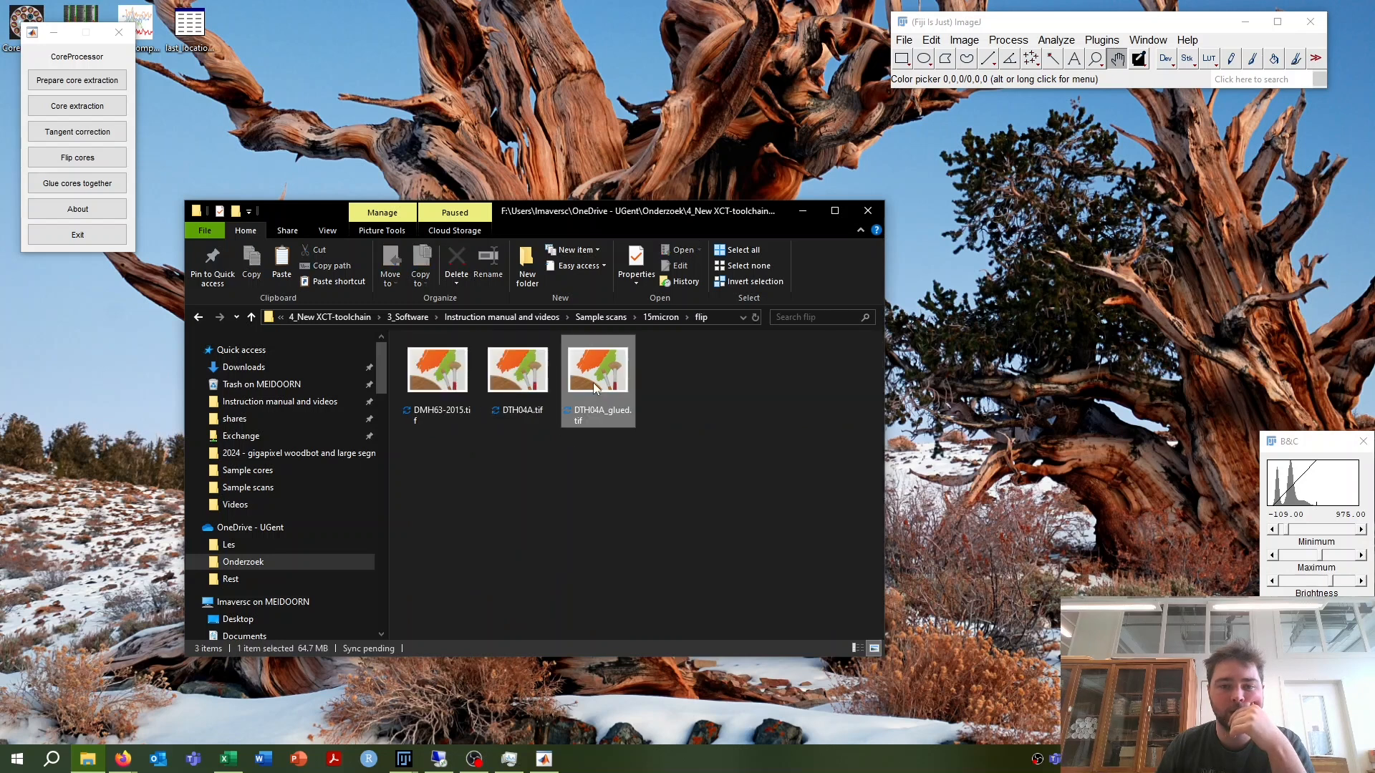
pyautogui.moveTo(594, 420); pyautogui.dragTo(1031, 28)
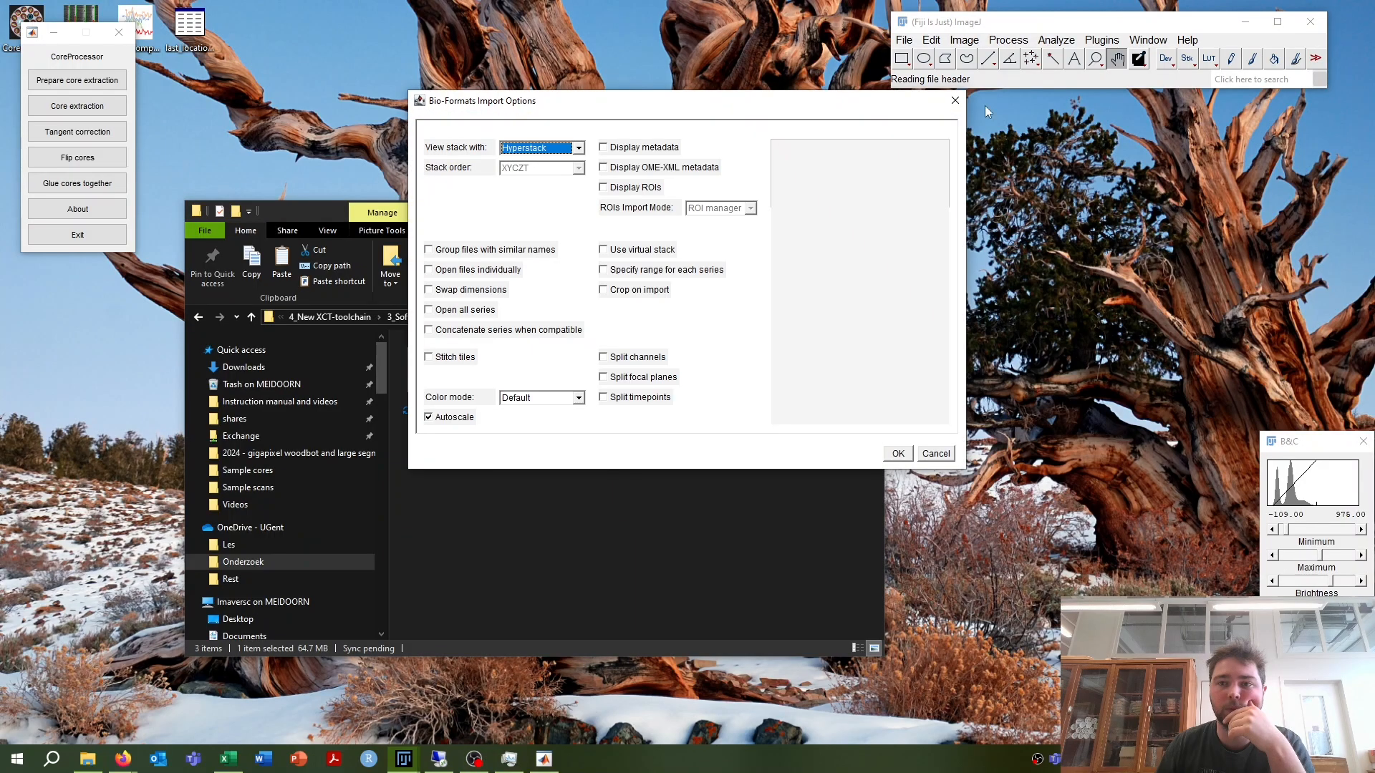
pyautogui.click(898, 454)
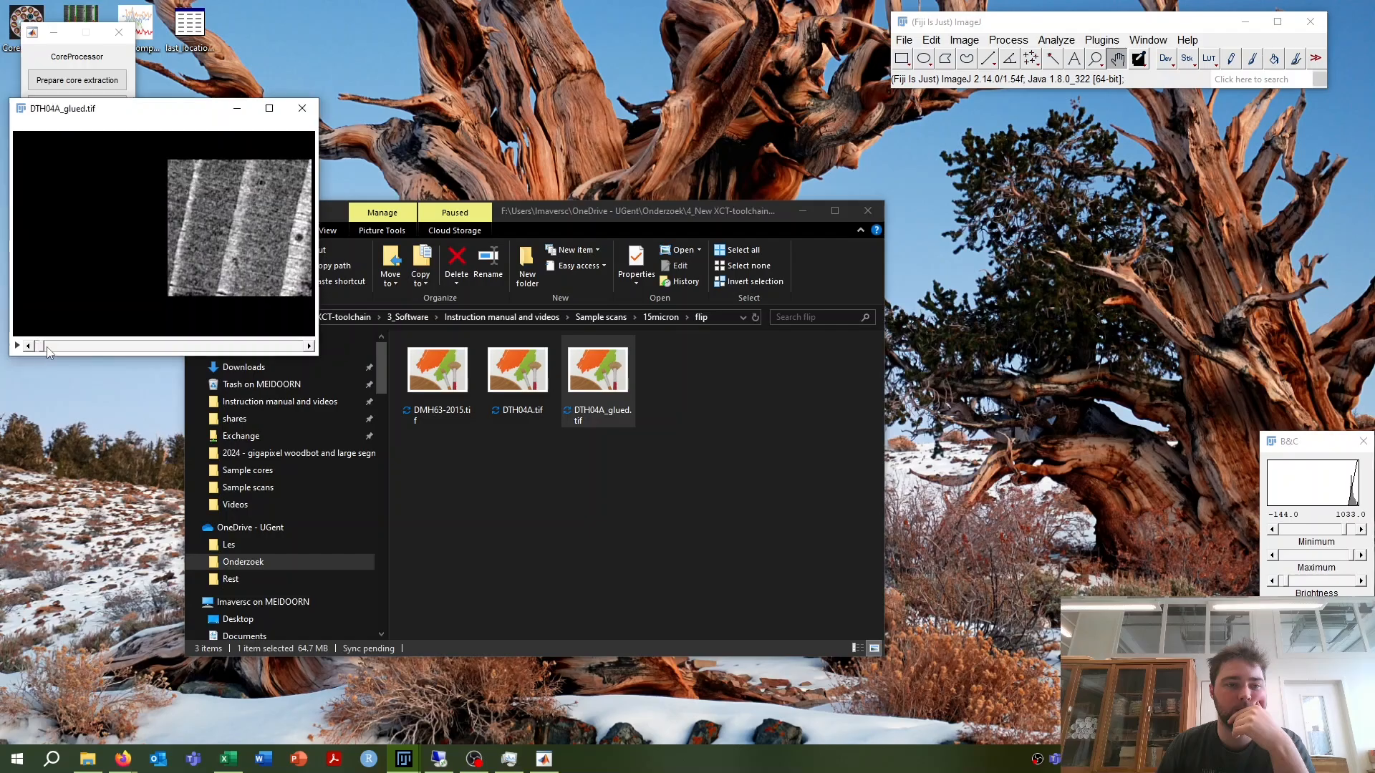
# Step: Browse the slices of the DTH04A_glued stack up to slice 168 to check how the two cores are joined
pyautogui.moveTo(46, 346); pyautogui.dragTo(140, 350)
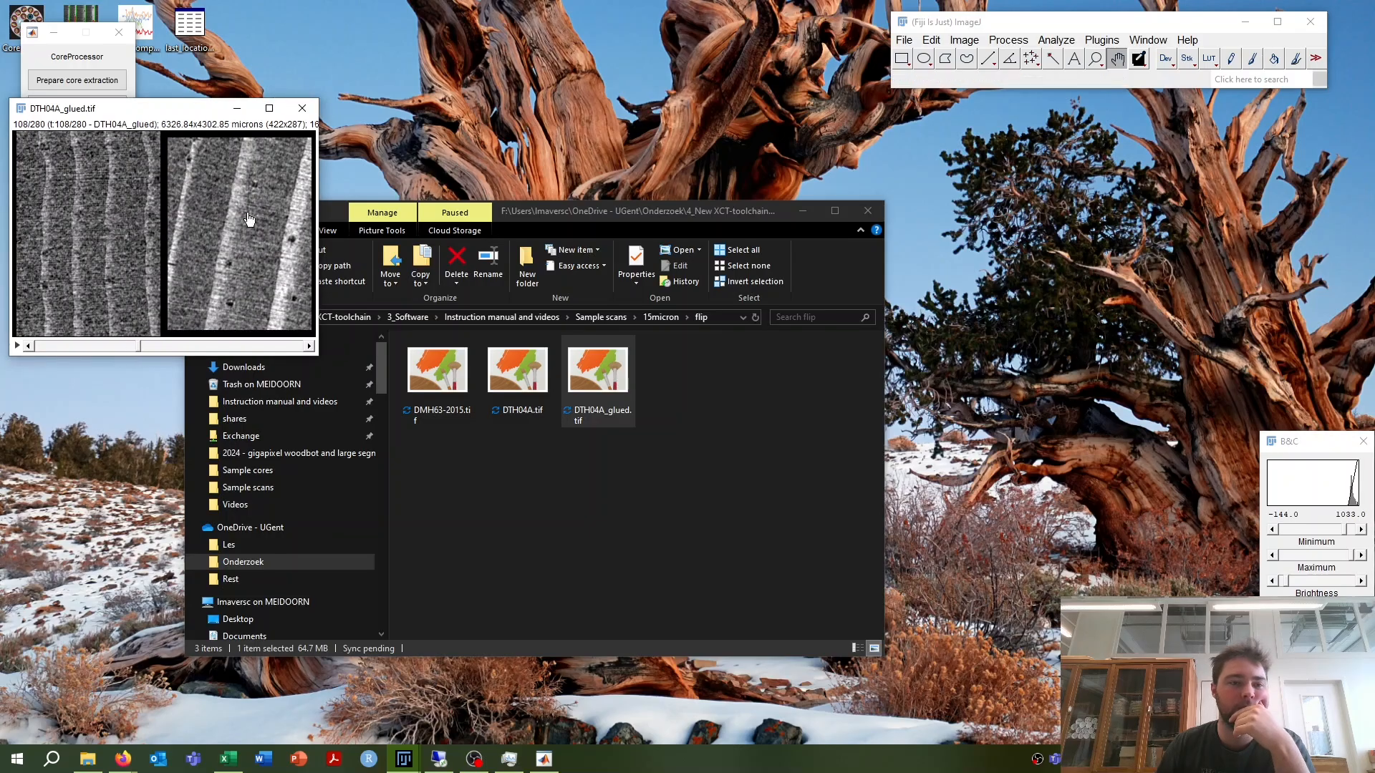
pyautogui.moveTo(166, 114); pyautogui.dragTo(278, 123)
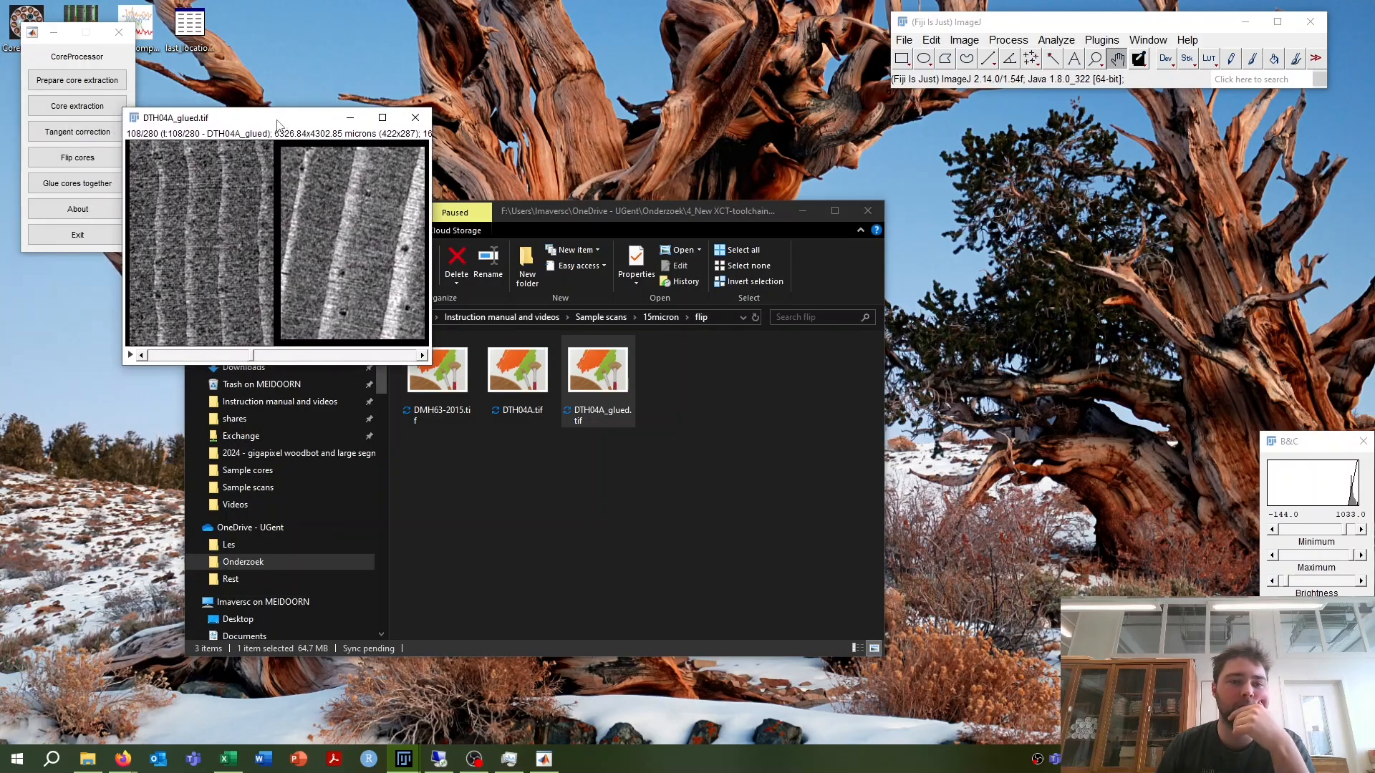
pyautogui.moveTo(253, 361)
pyautogui.mouseDown()
pyautogui.moveTo(339, 353)
pyautogui.moveTo(275, 355)
pyautogui.mouseUp()
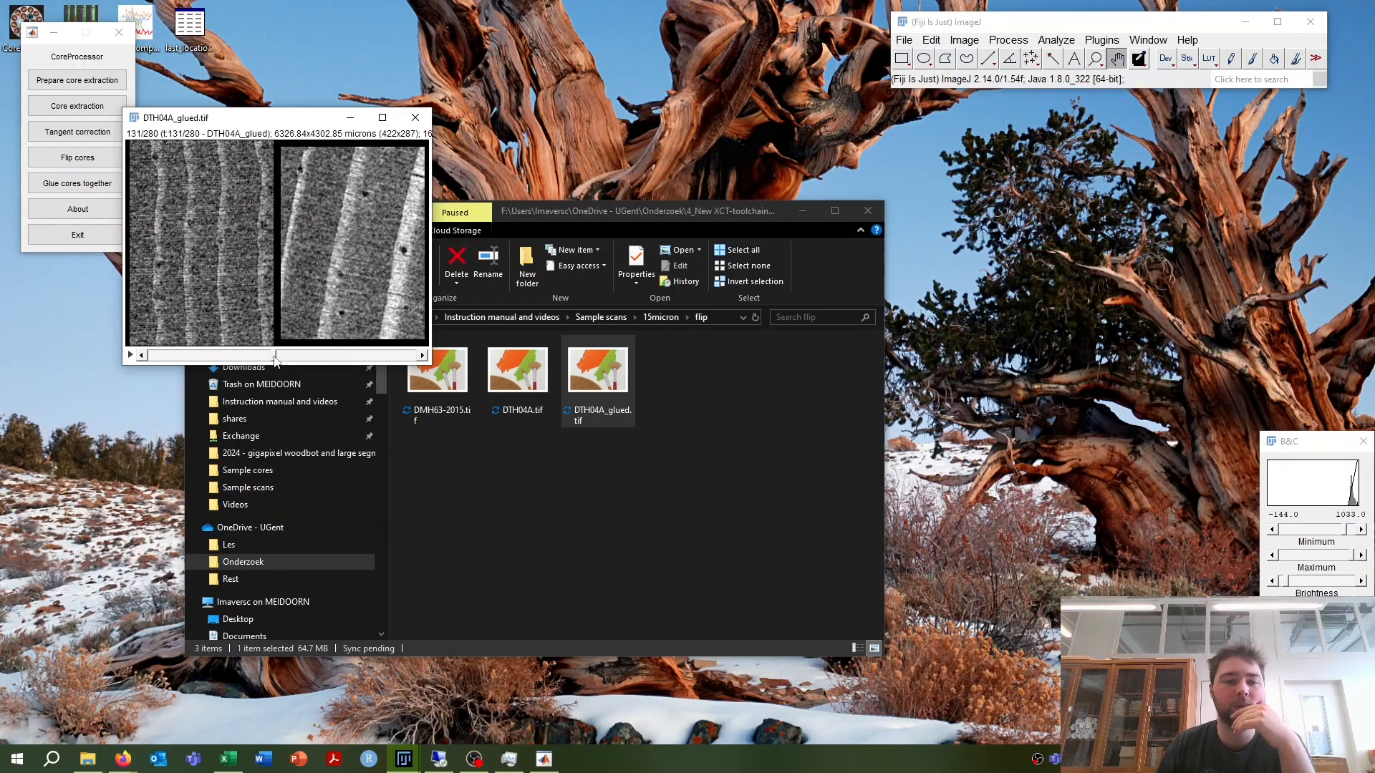
pyautogui.moveTo(275, 360); pyautogui.dragTo(285, 358)
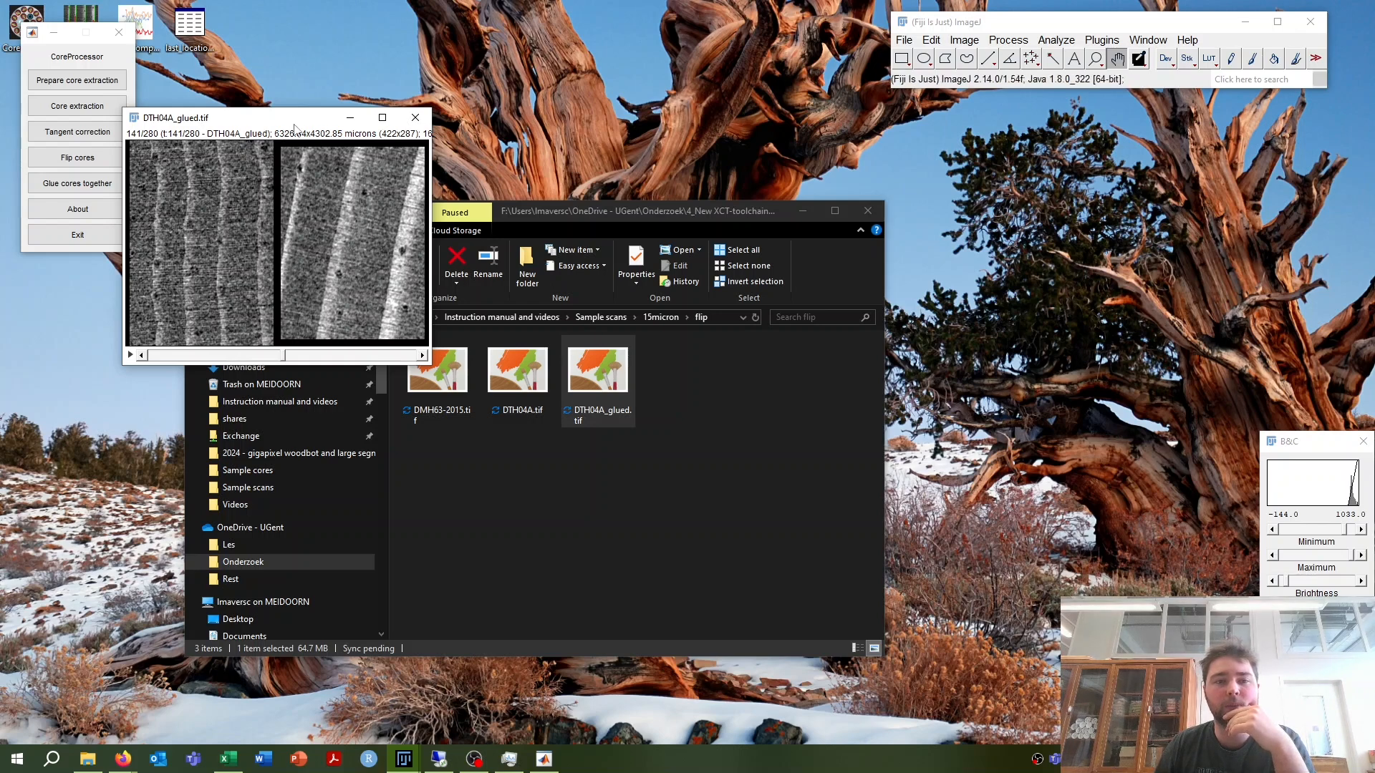
pyautogui.moveTo(292, 118); pyautogui.dragTo(673, 136)
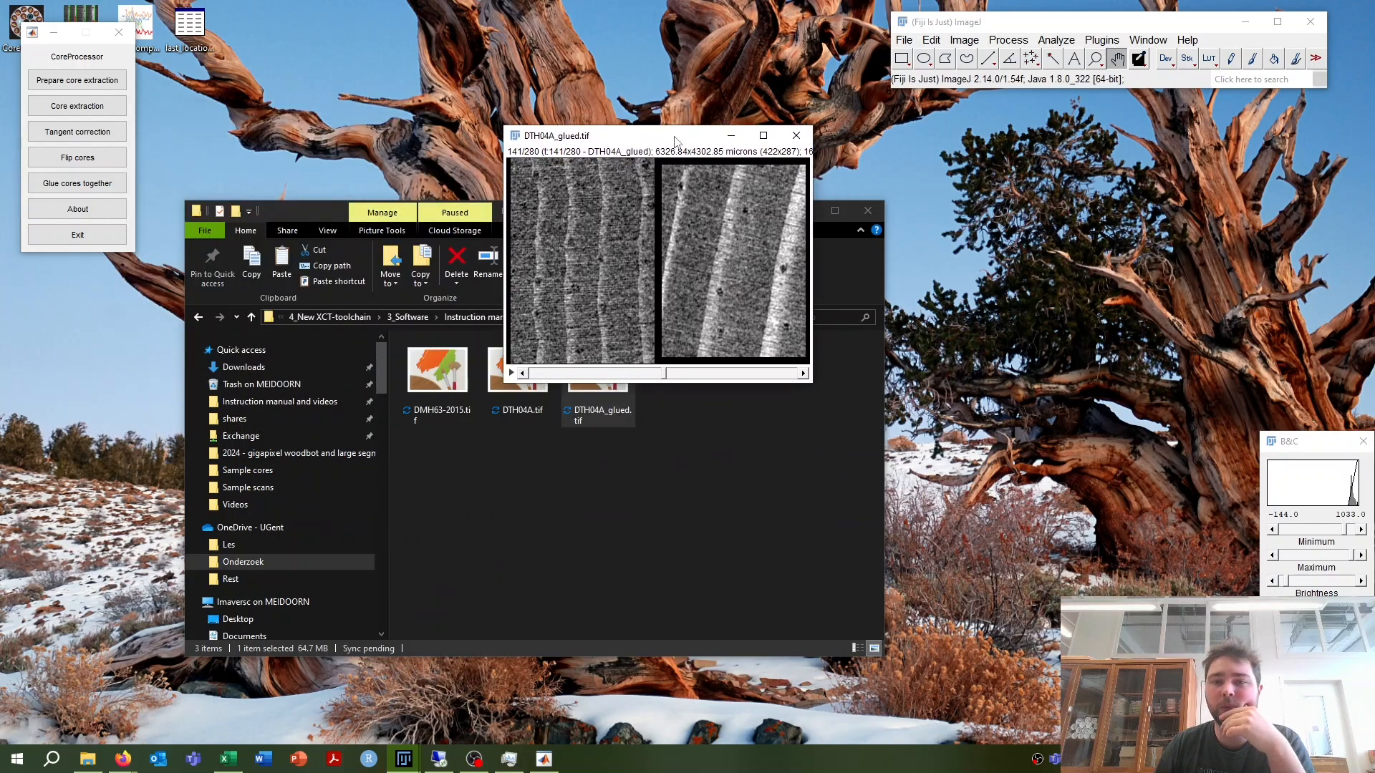
pyautogui.moveTo(666, 373); pyautogui.dragTo(690, 373)
# Step: Enlarge the DTH04A_glued image to 300% and inspect the seam between the two cores at slice 168
pyautogui.press('+')
pyautogui.press('+')
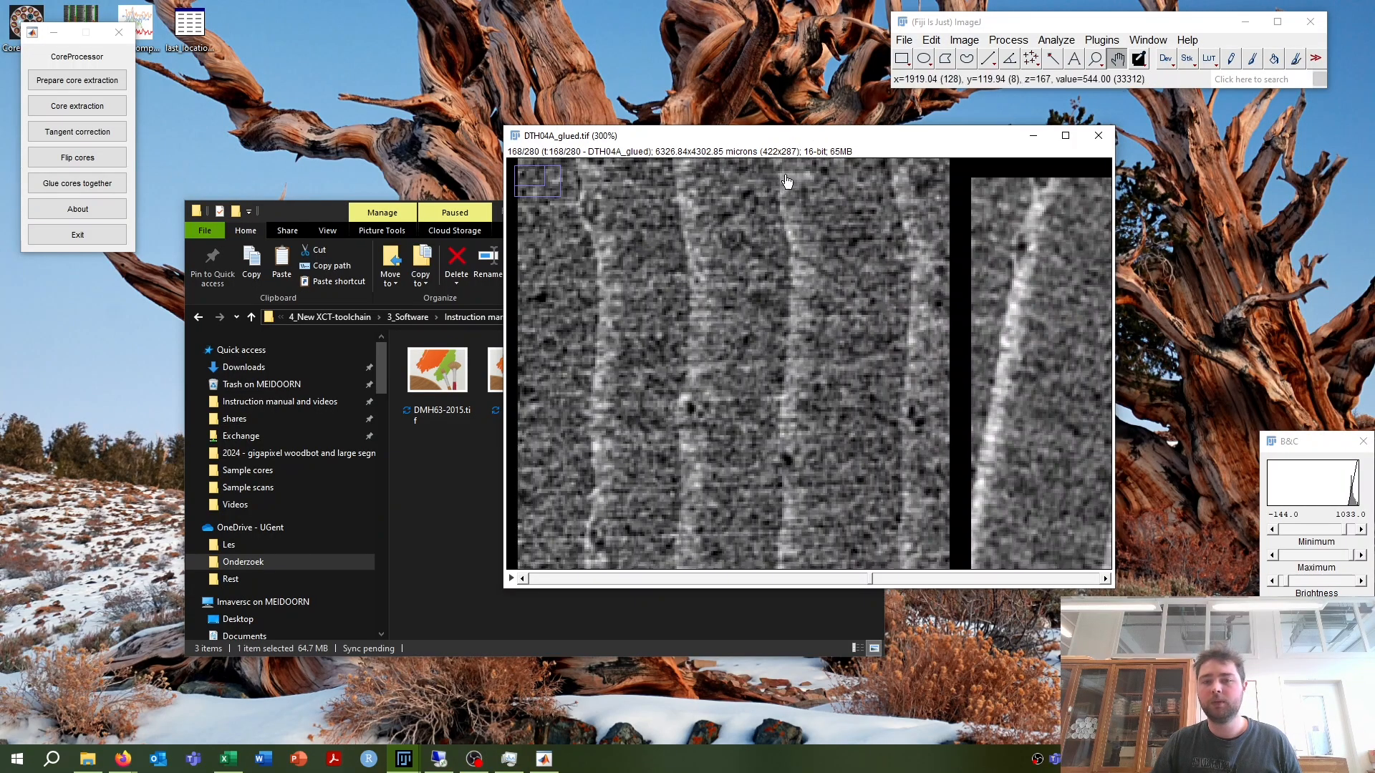
pyautogui.moveTo(821, 139); pyautogui.dragTo(522, 124)
pyautogui.click(765, 121)
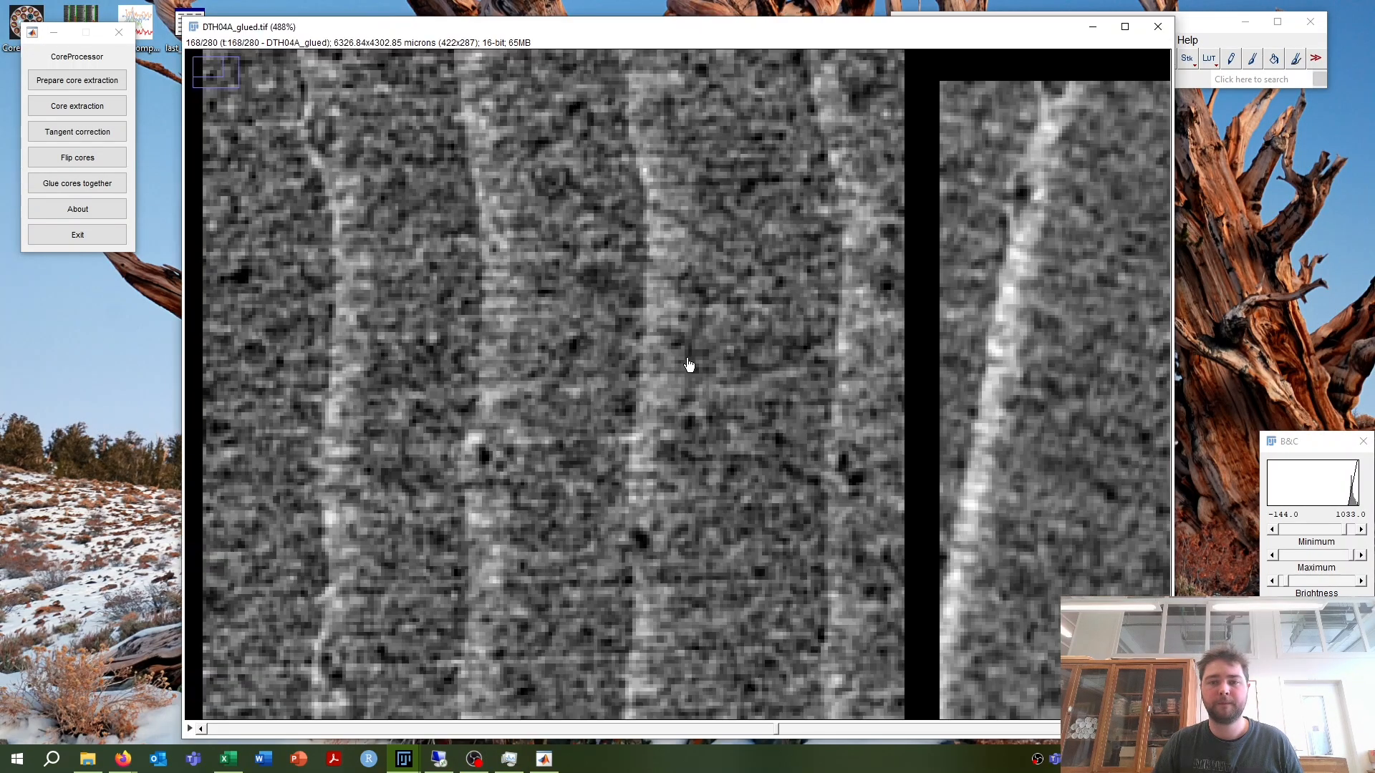
pyautogui.press('-')
pyautogui.press('-')
pyautogui.press('-')
pyautogui.press('+')
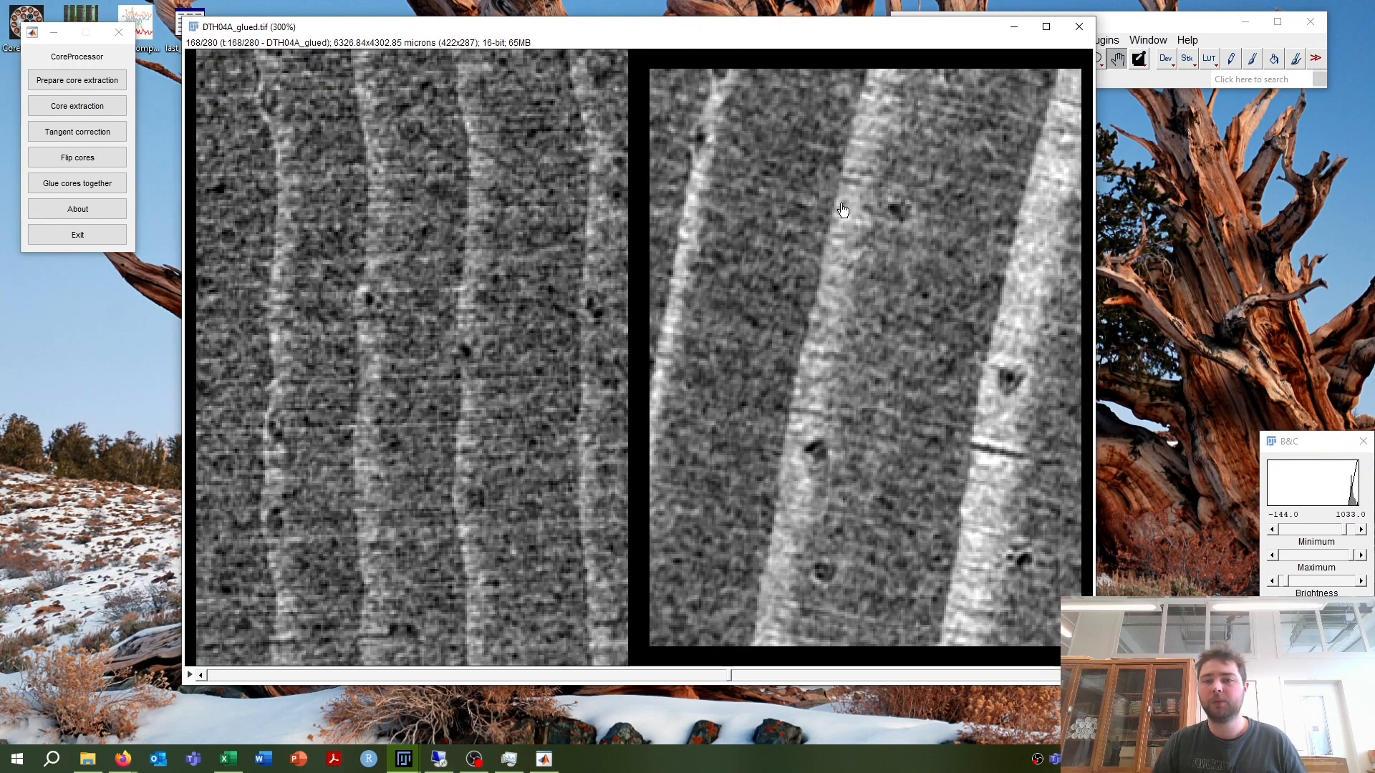
pyautogui.moveTo(842, 32); pyautogui.dragTo(788, 125)
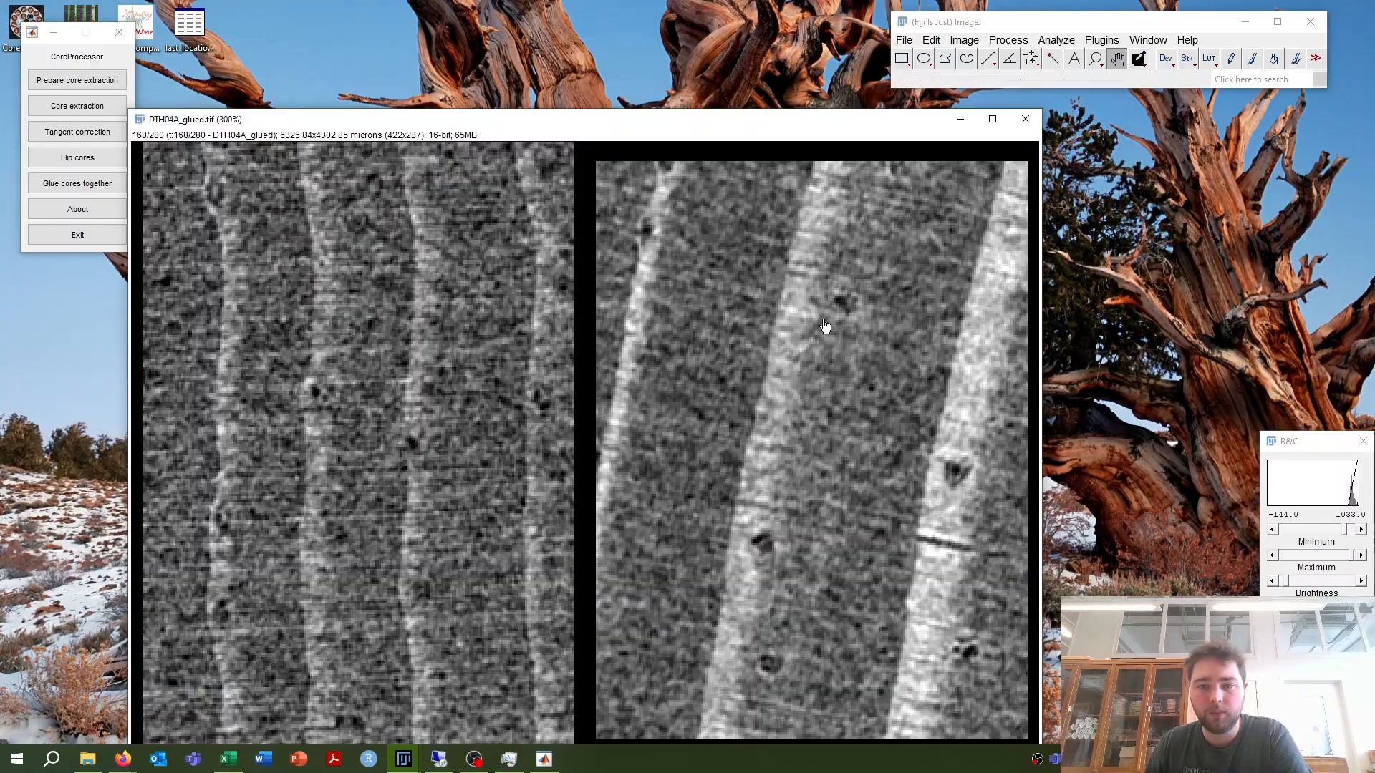
# Step: Look back through the enlarged glued stack towards its first slices, comparing both cores, and close the image
pyautogui.scroll(-6, 816, 322)
pyautogui.scroll(20, 812, 327)
pyautogui.scroll(20, 573, 308)
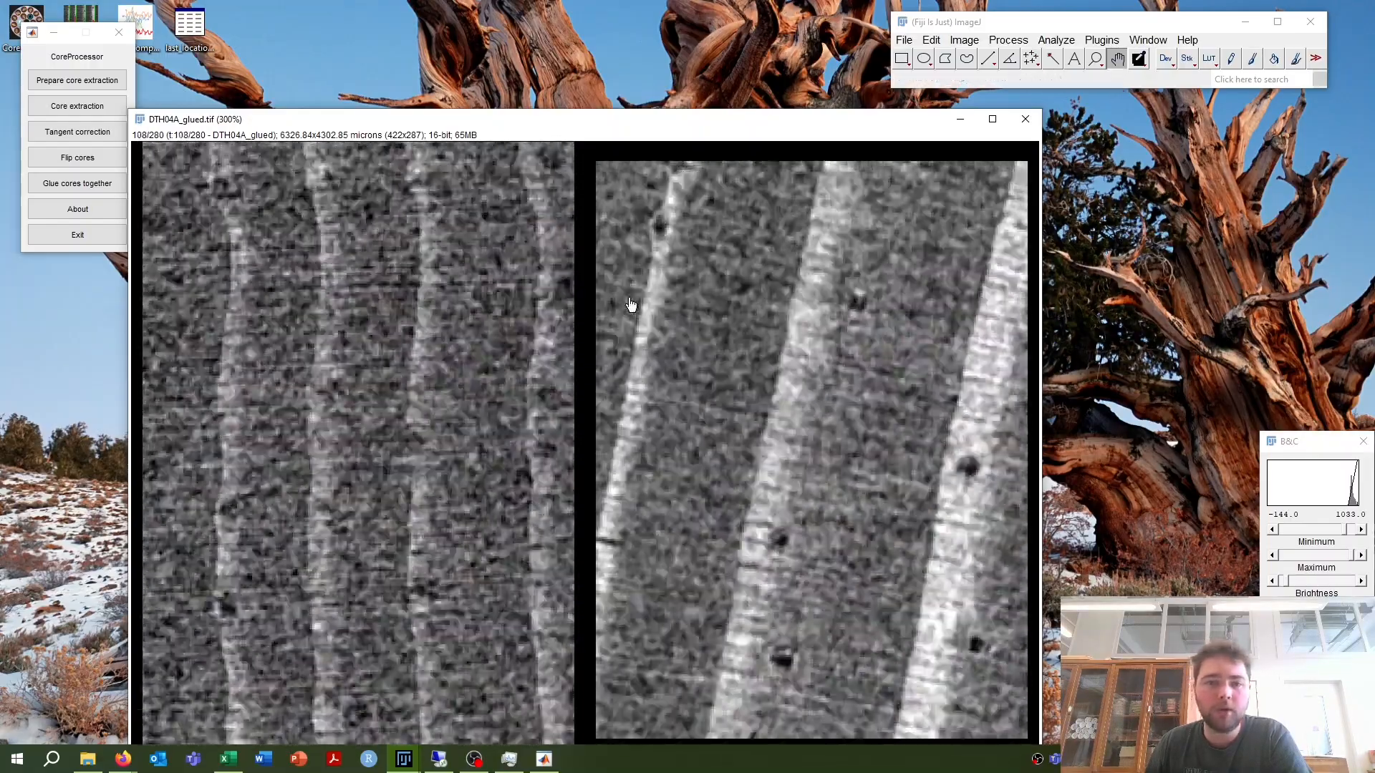
pyautogui.scroll(20, 764, 179)
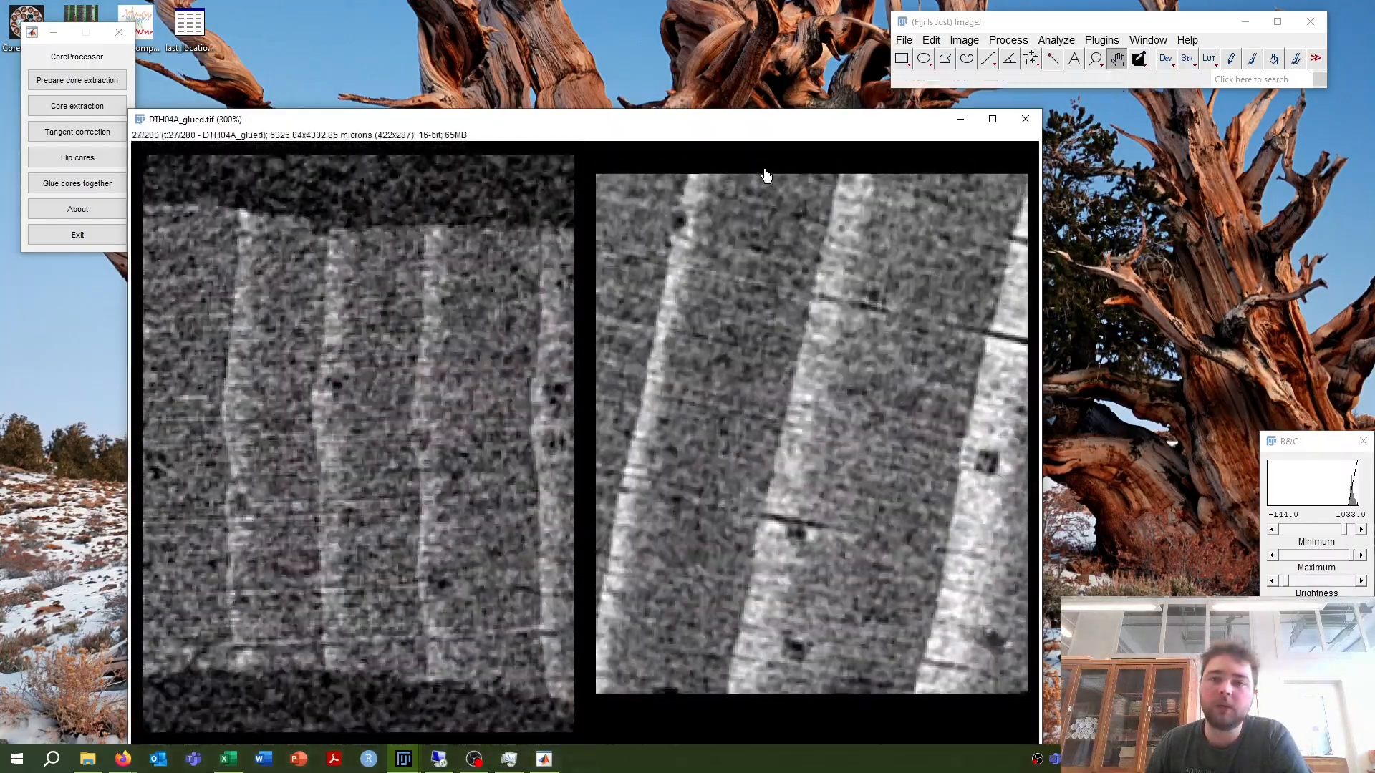
pyautogui.scroll(-20, 765, 176)
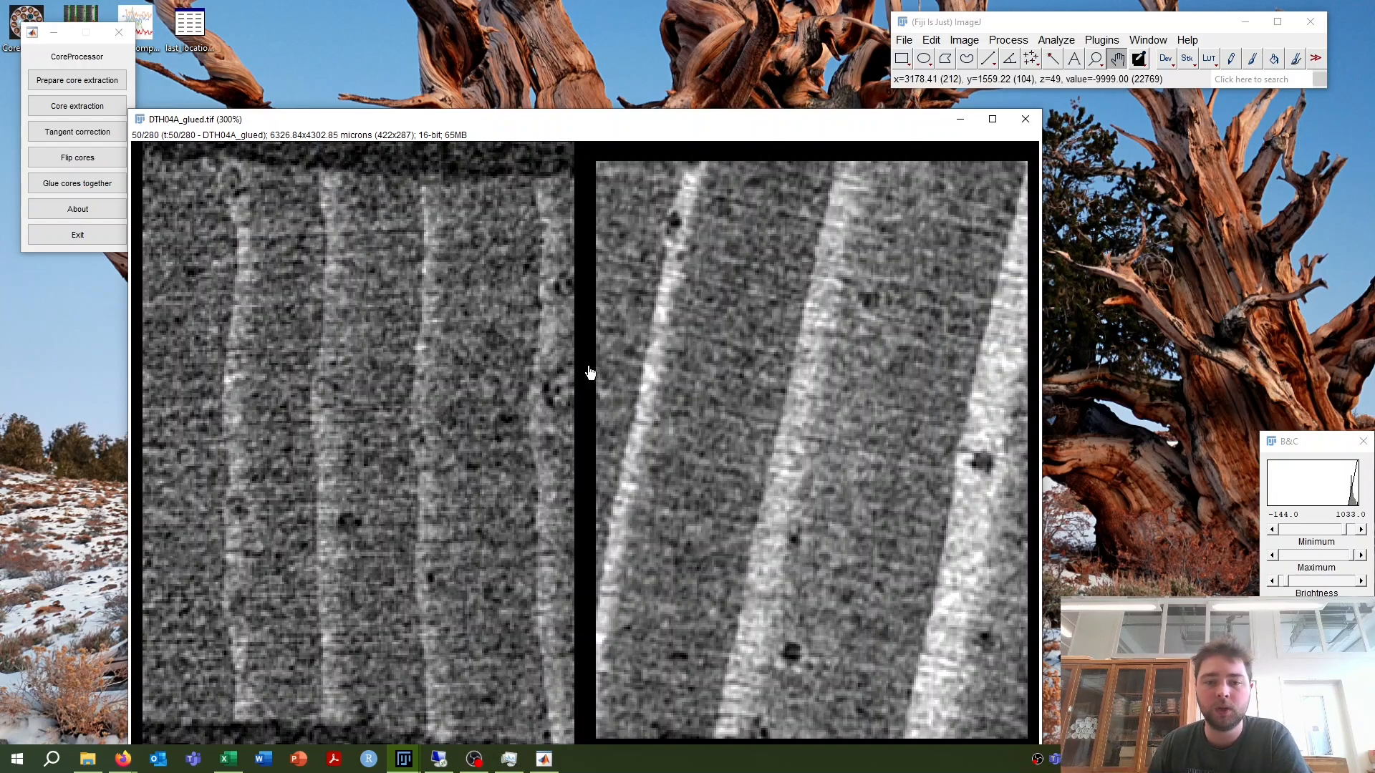
pyautogui.scroll(2, 599, 389)
pyautogui.scroll(5, 599, 389)
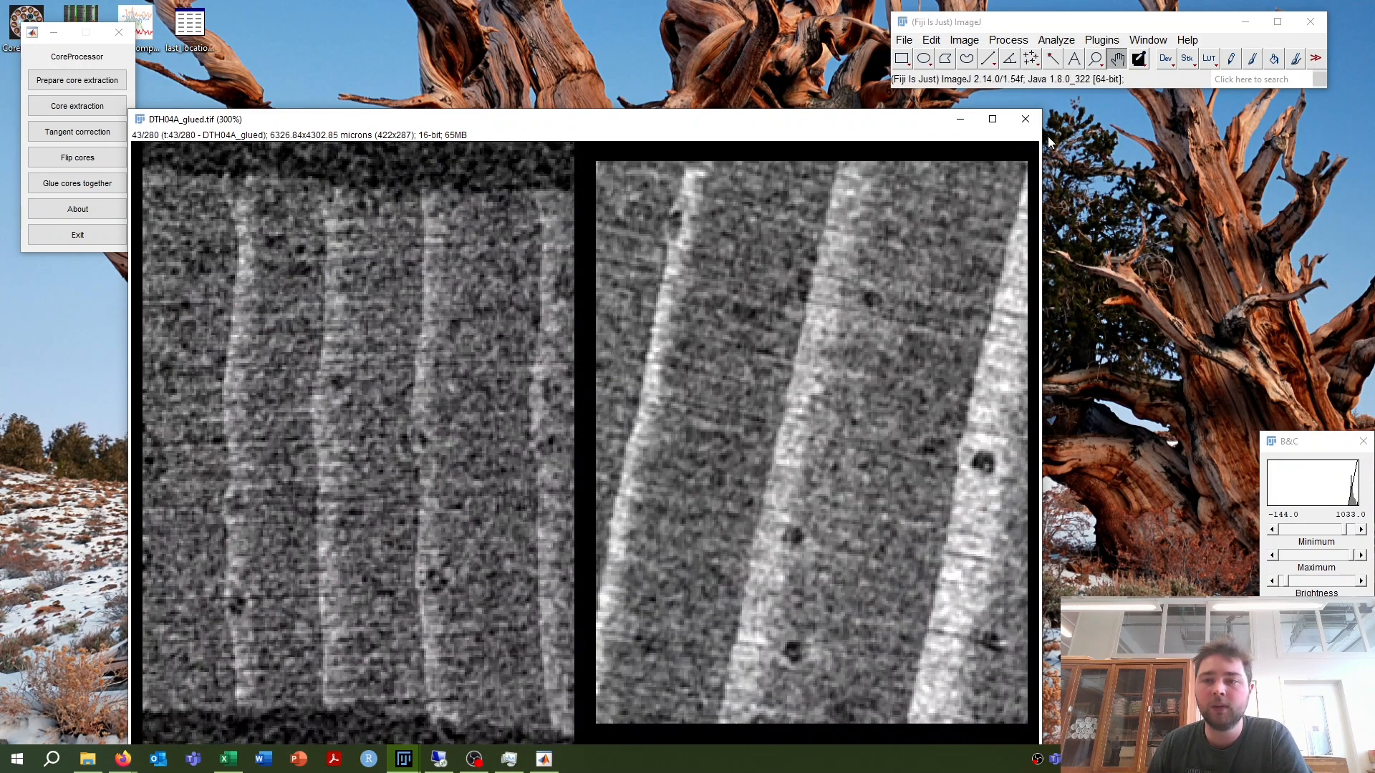
pyautogui.click(1025, 119)
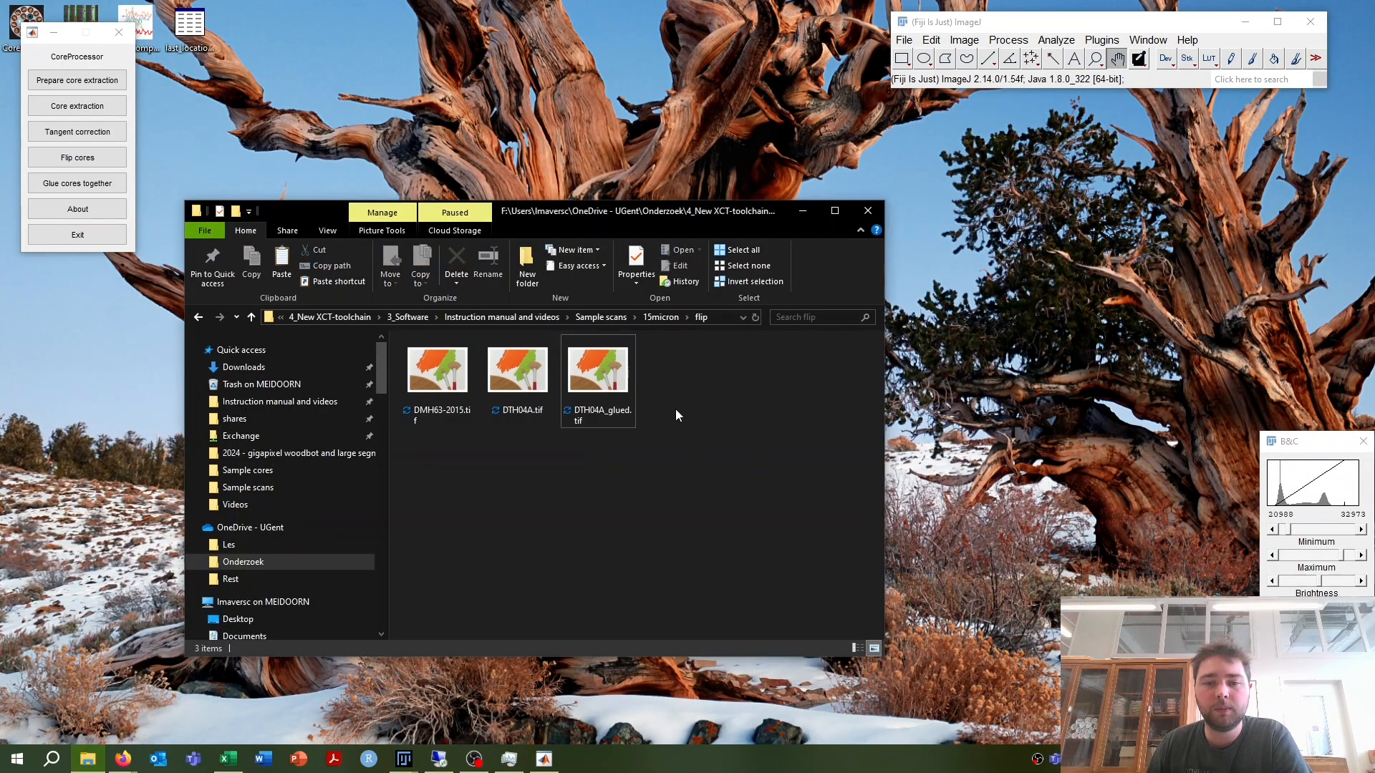
# Step: Reopen DTH04A_glued.tif from the flip folder in Fiji, keeping the Hyperstack view and autoscale import options
pyautogui.click(584, 423)
pyautogui.moveTo(598, 387)
pyautogui.mouseDown()
pyautogui.moveTo(1031, 61)
pyautogui.moveTo(633, 424)
pyautogui.moveTo(610, 406)
pyautogui.mouseUp()
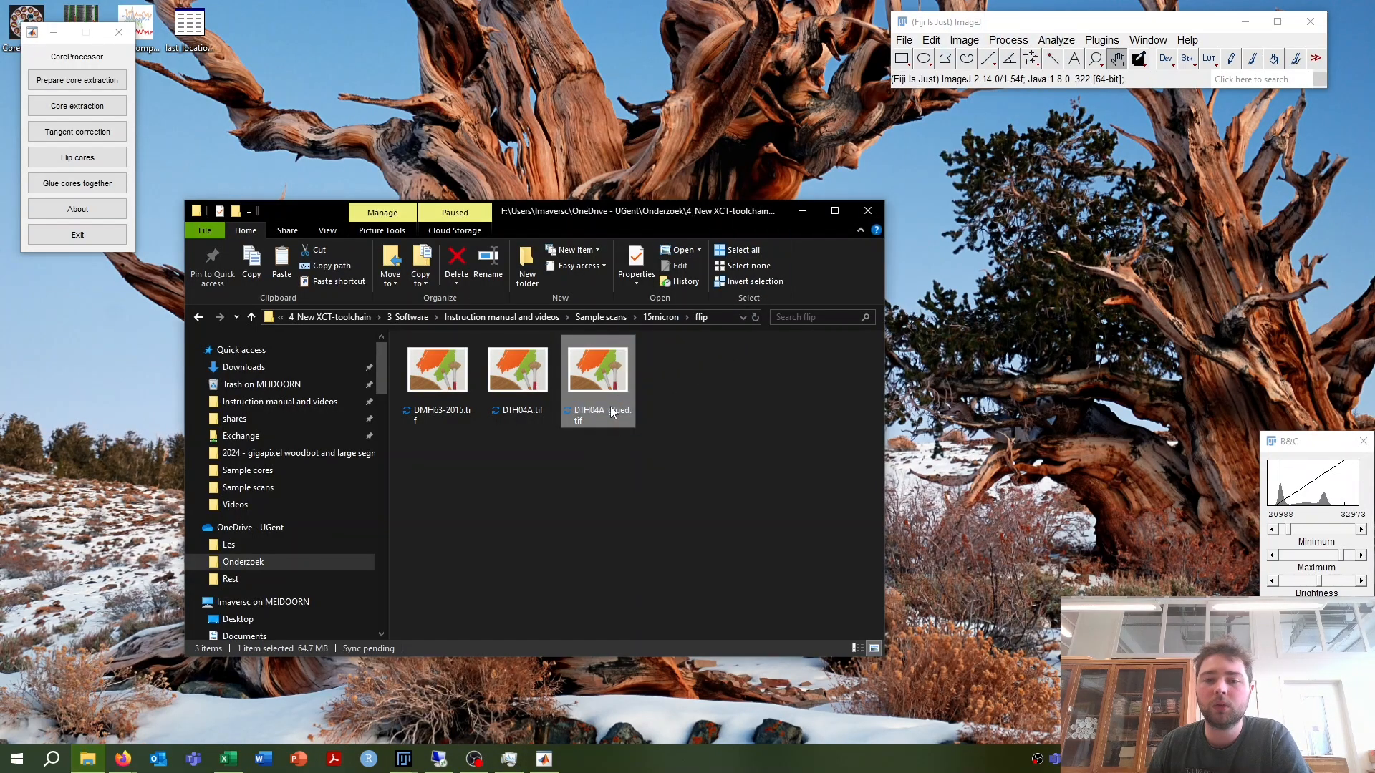
pyautogui.click(660, 381)
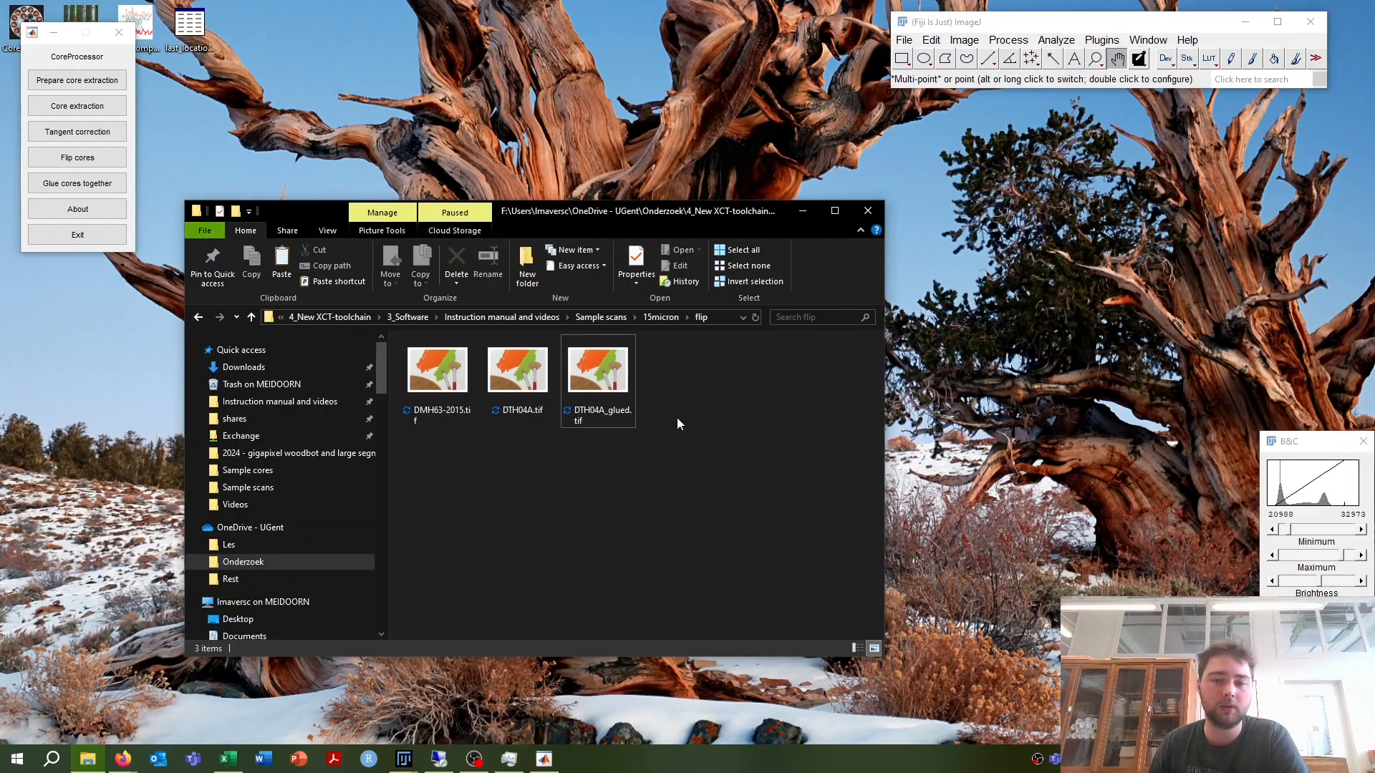
pyautogui.click(600, 396)
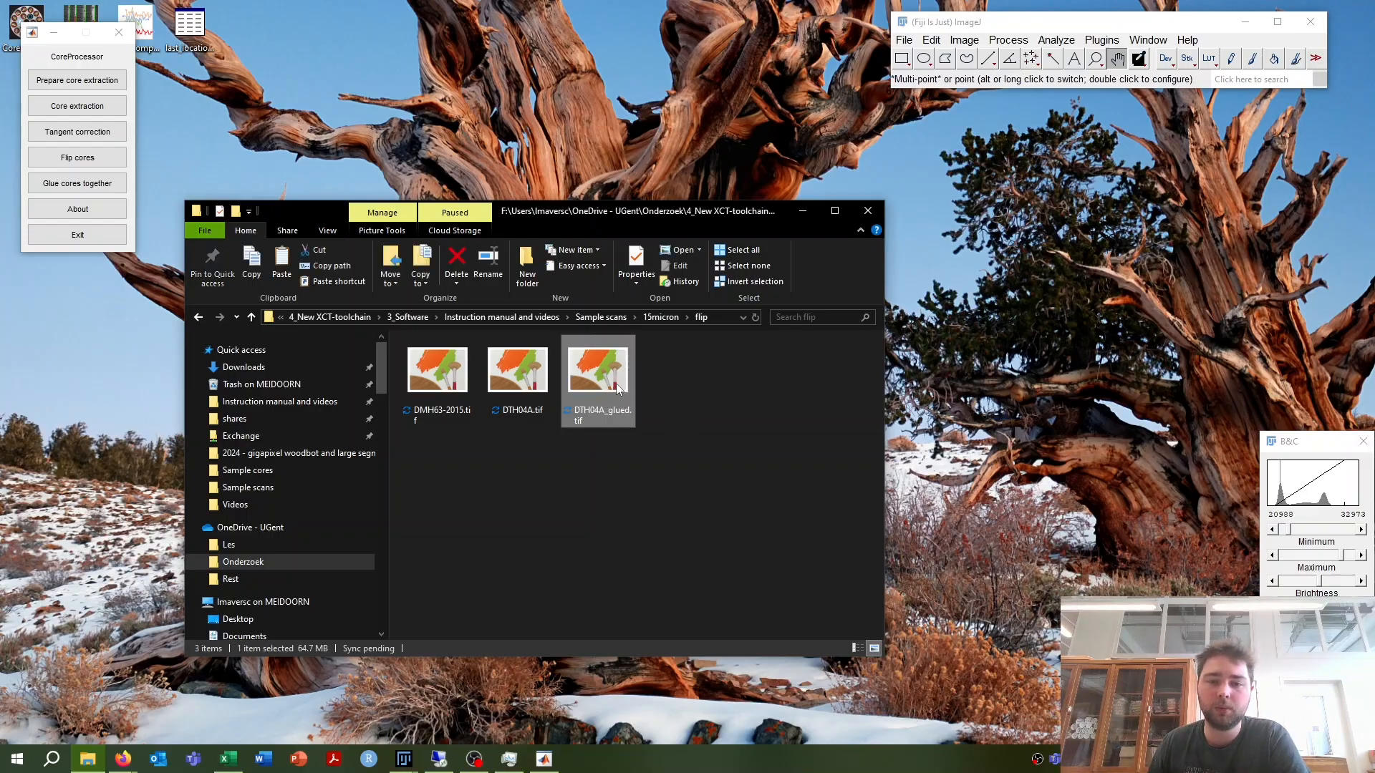
pyautogui.moveTo(617, 385); pyautogui.dragTo(1066, 49)
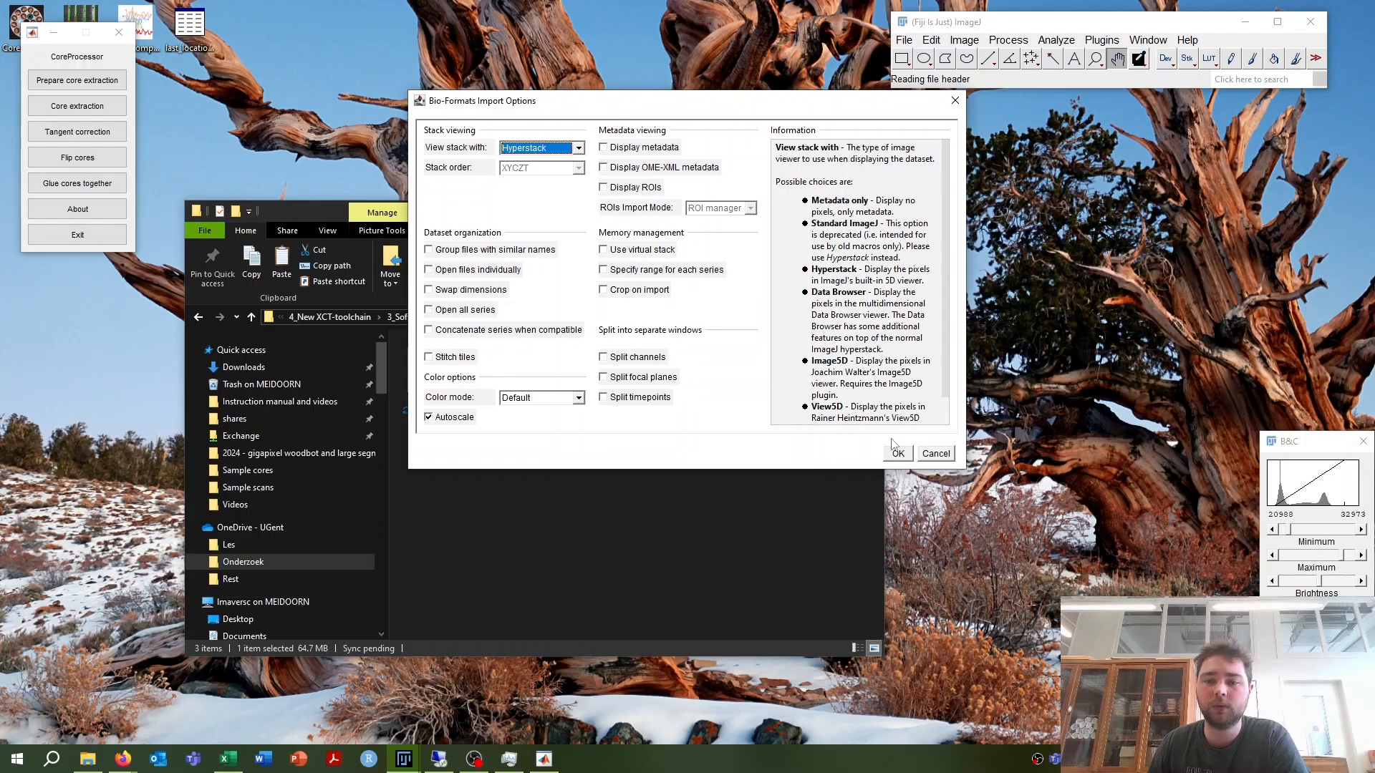
pyautogui.click(898, 453)
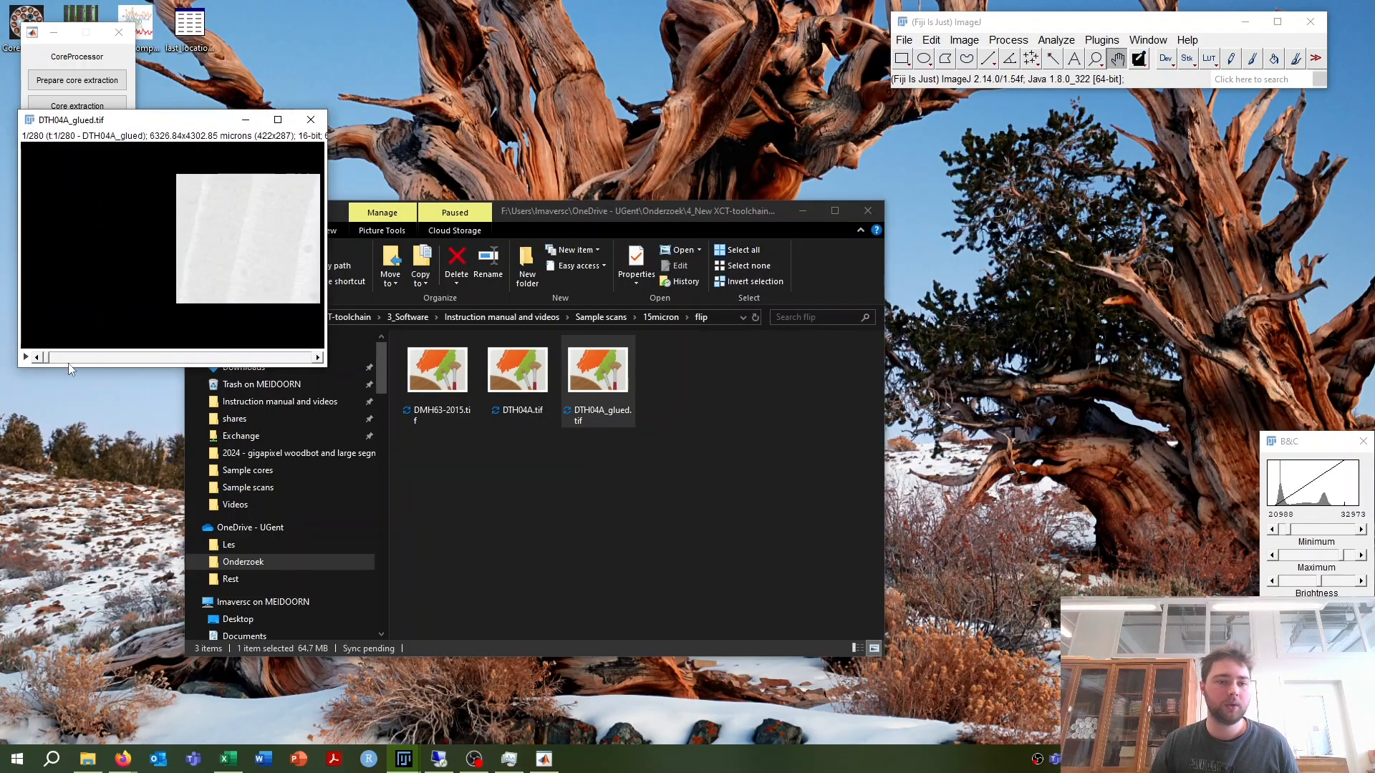
# Step: Go to slice 134 of the glued stack and draw a slanted straight line across both cores, perpendicular to the right core's rings
pyautogui.click(696, 430)
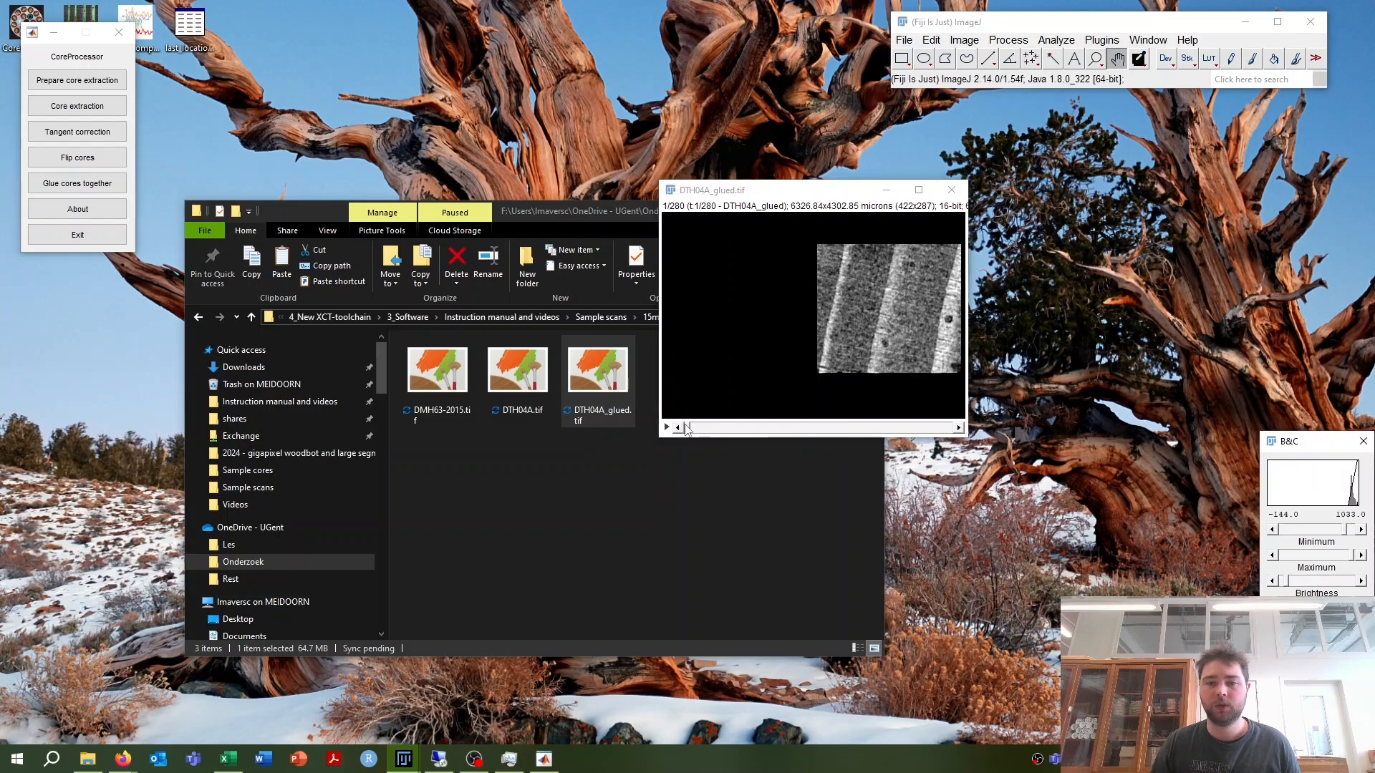
pyautogui.moveTo(689, 427); pyautogui.dragTo(813, 439)
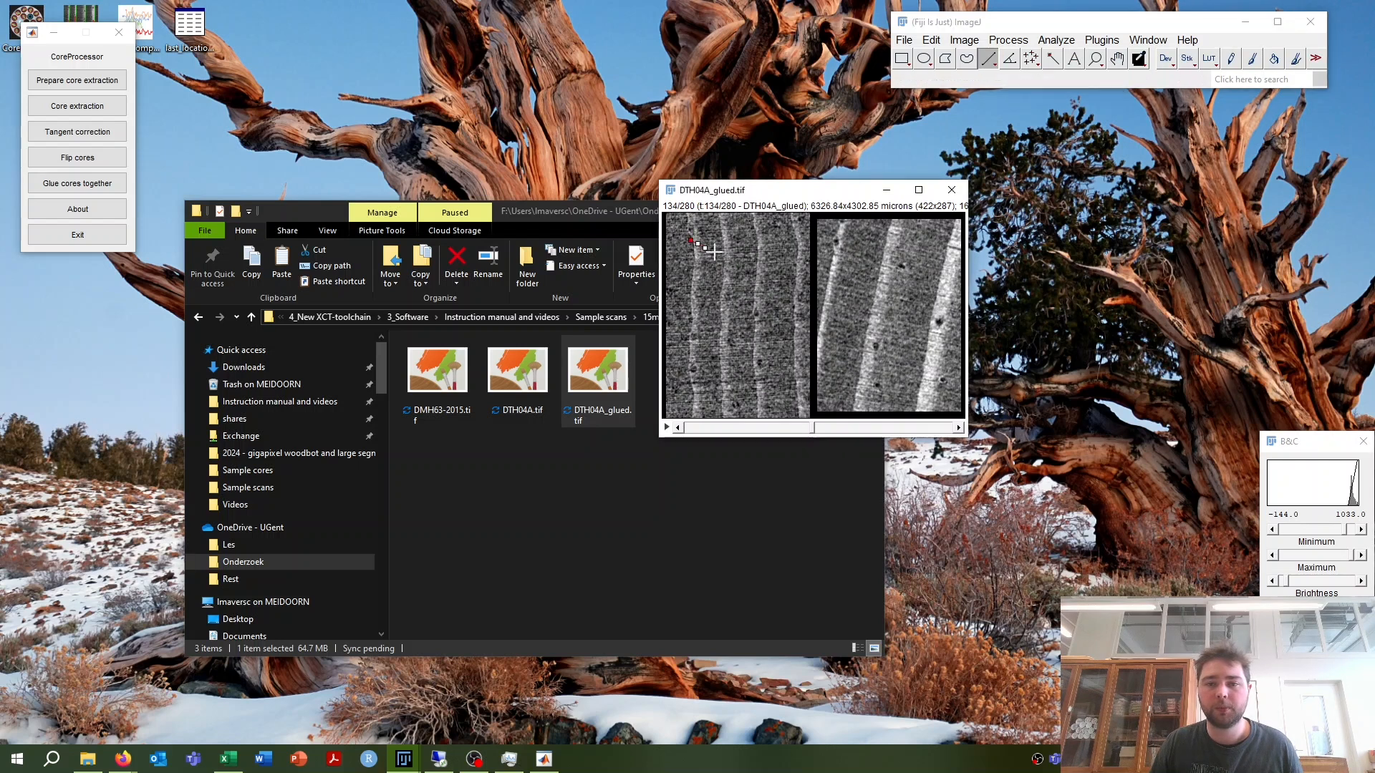
pyautogui.moveTo(690, 240); pyautogui.dragTo(951, 313)
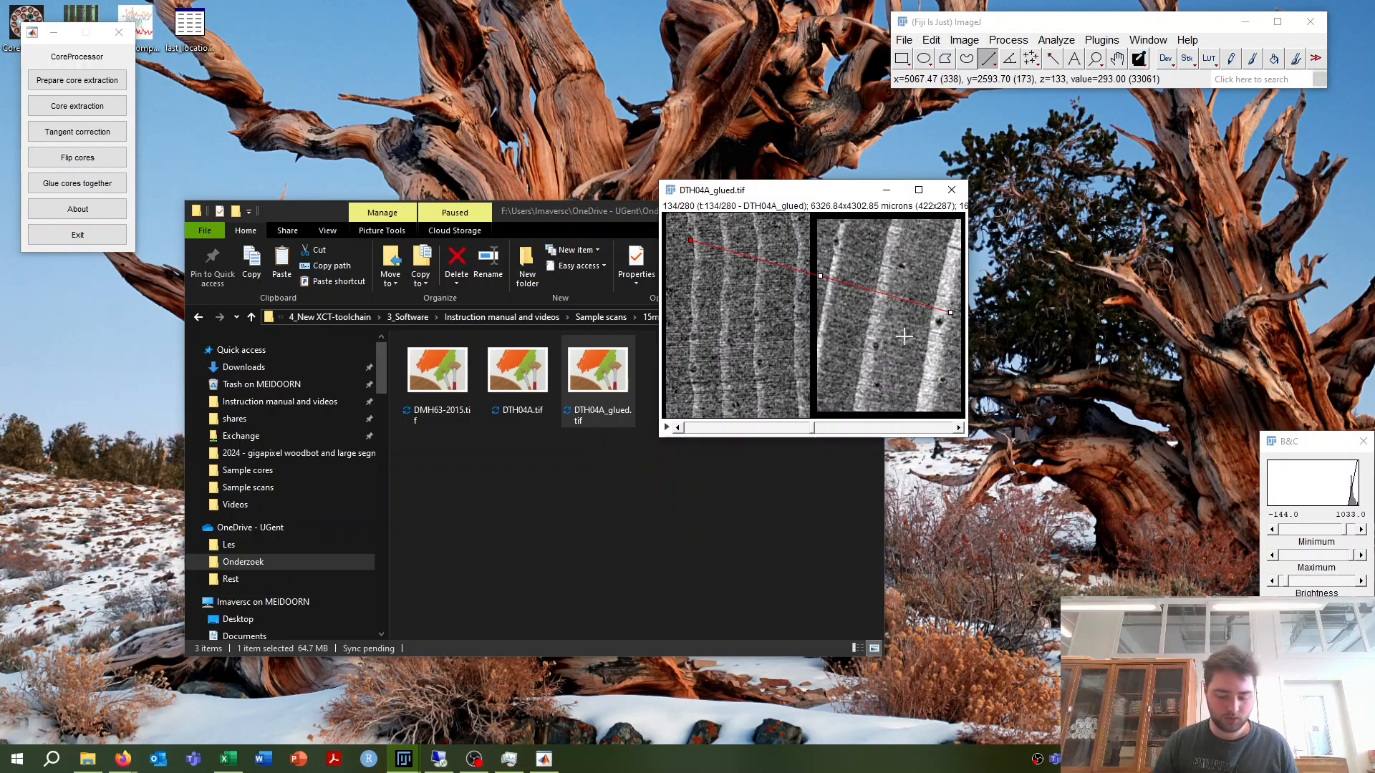
# Step: Reslice the glued stack along the line with a slice count of 500, 1.000 micron output spacing and interpolation avoided
pyautogui.press('/')
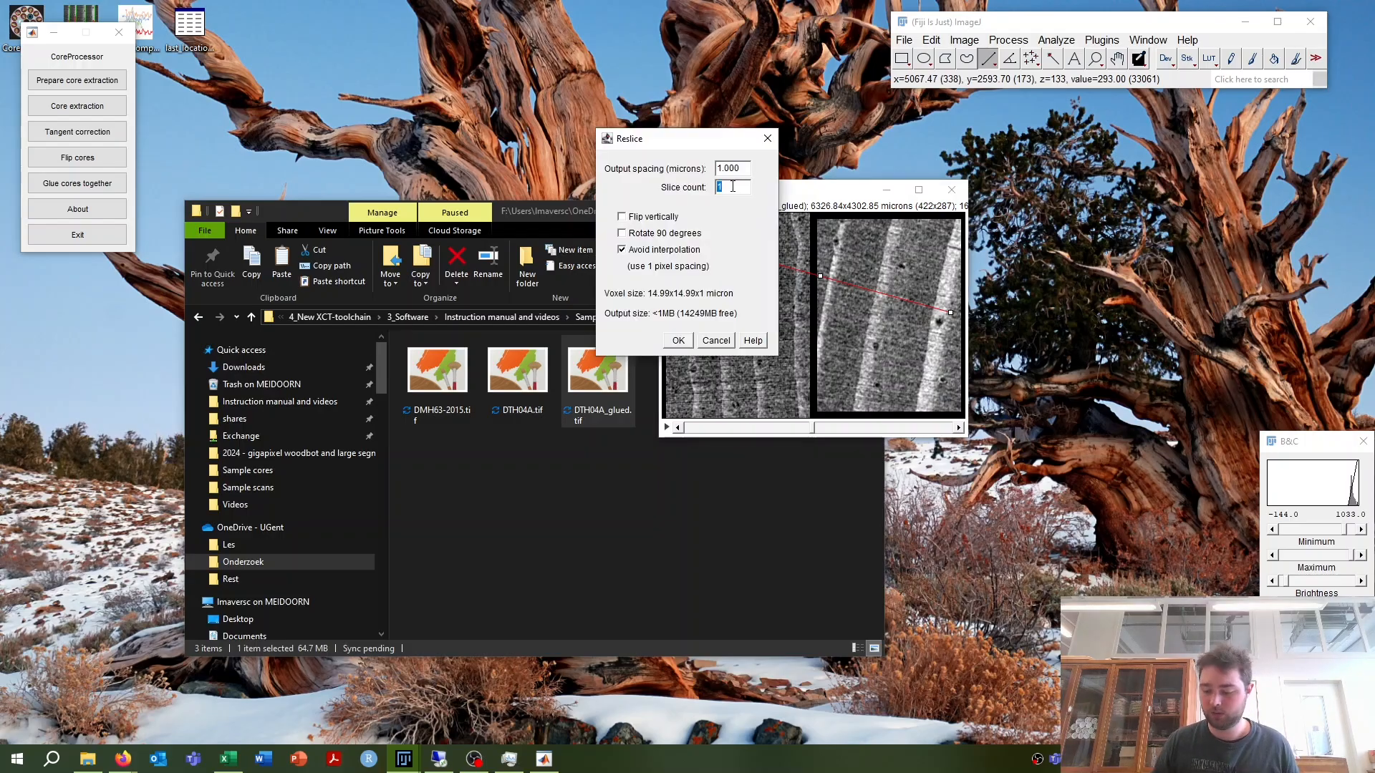
pyautogui.write('50')
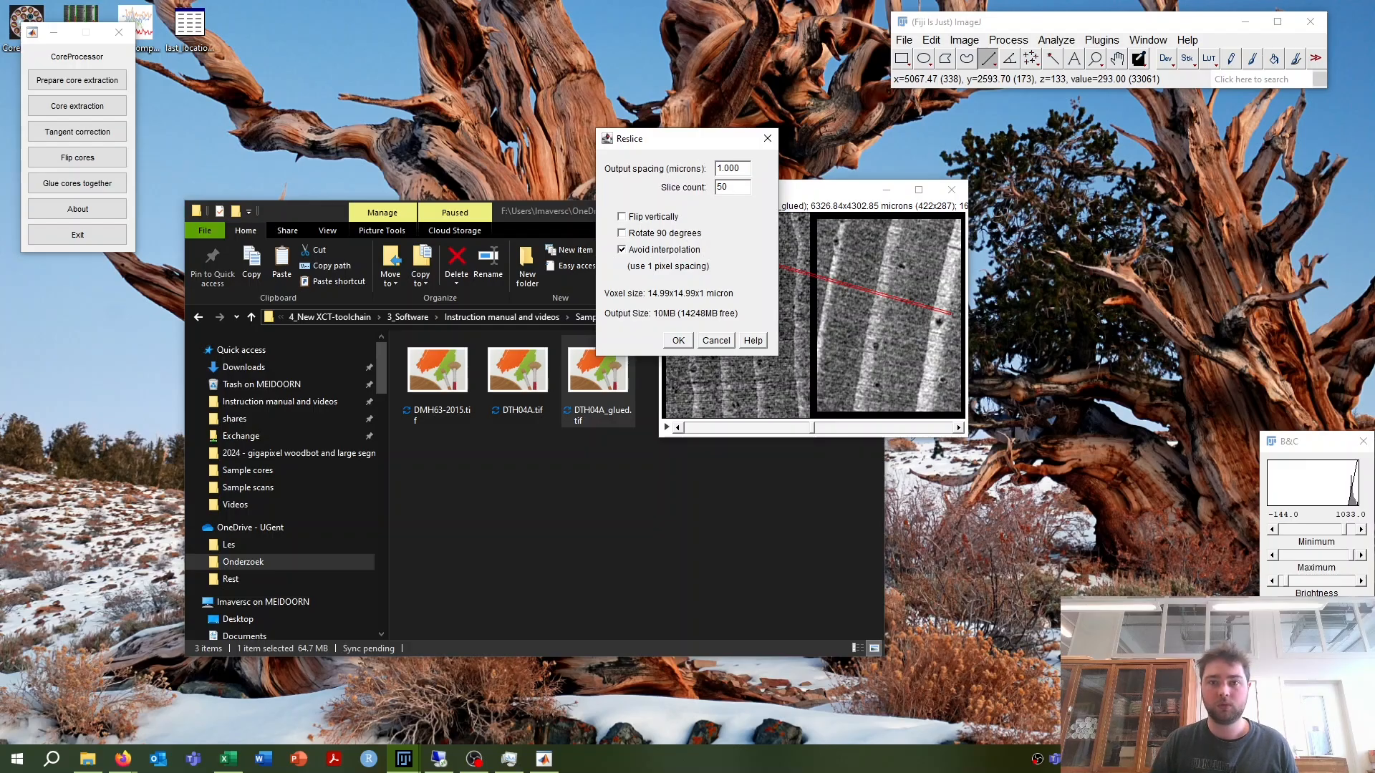
pyautogui.write('0')
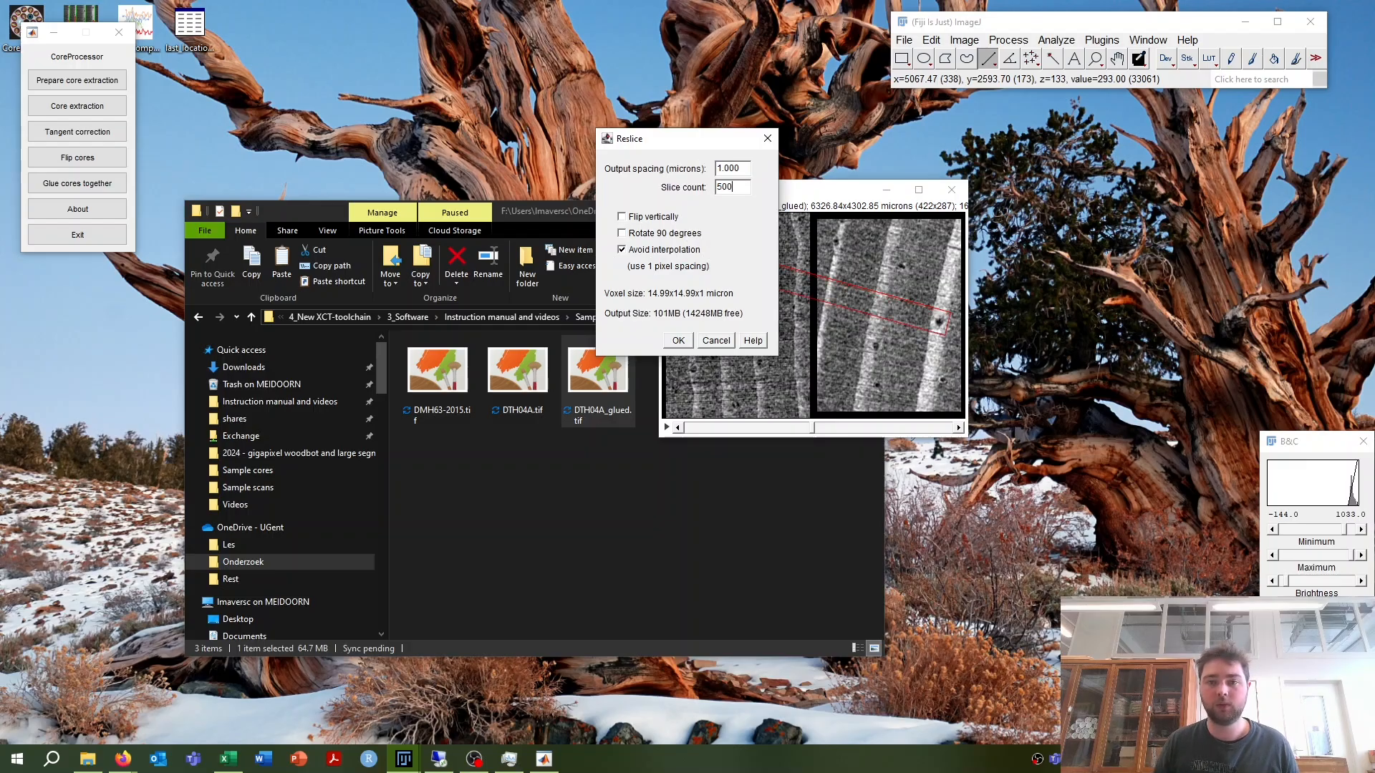
pyautogui.press('Return')
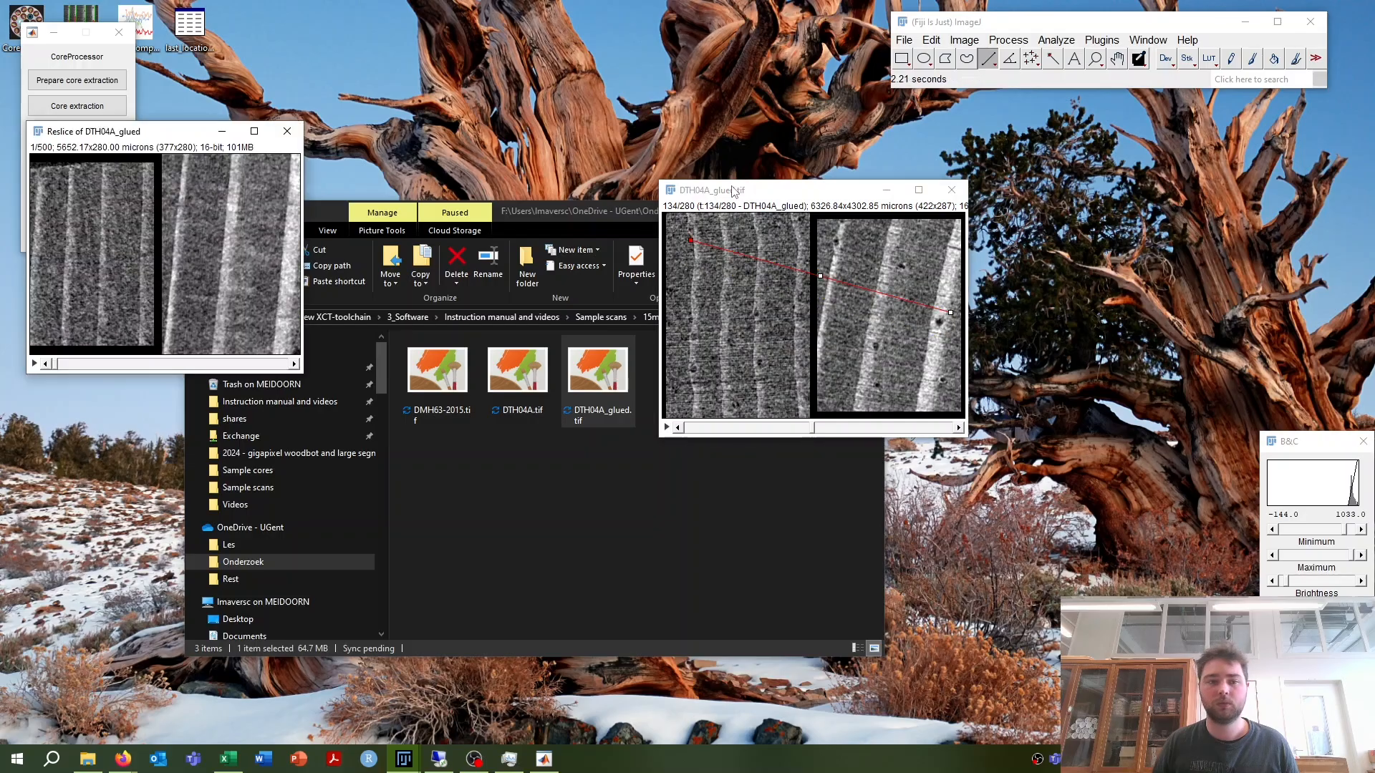
# Step: Browse the resliced DTH04A_glued stack to check the ring structure, stopping at slice 198
pyautogui.moveTo(162, 134); pyautogui.dragTo(647, 154)
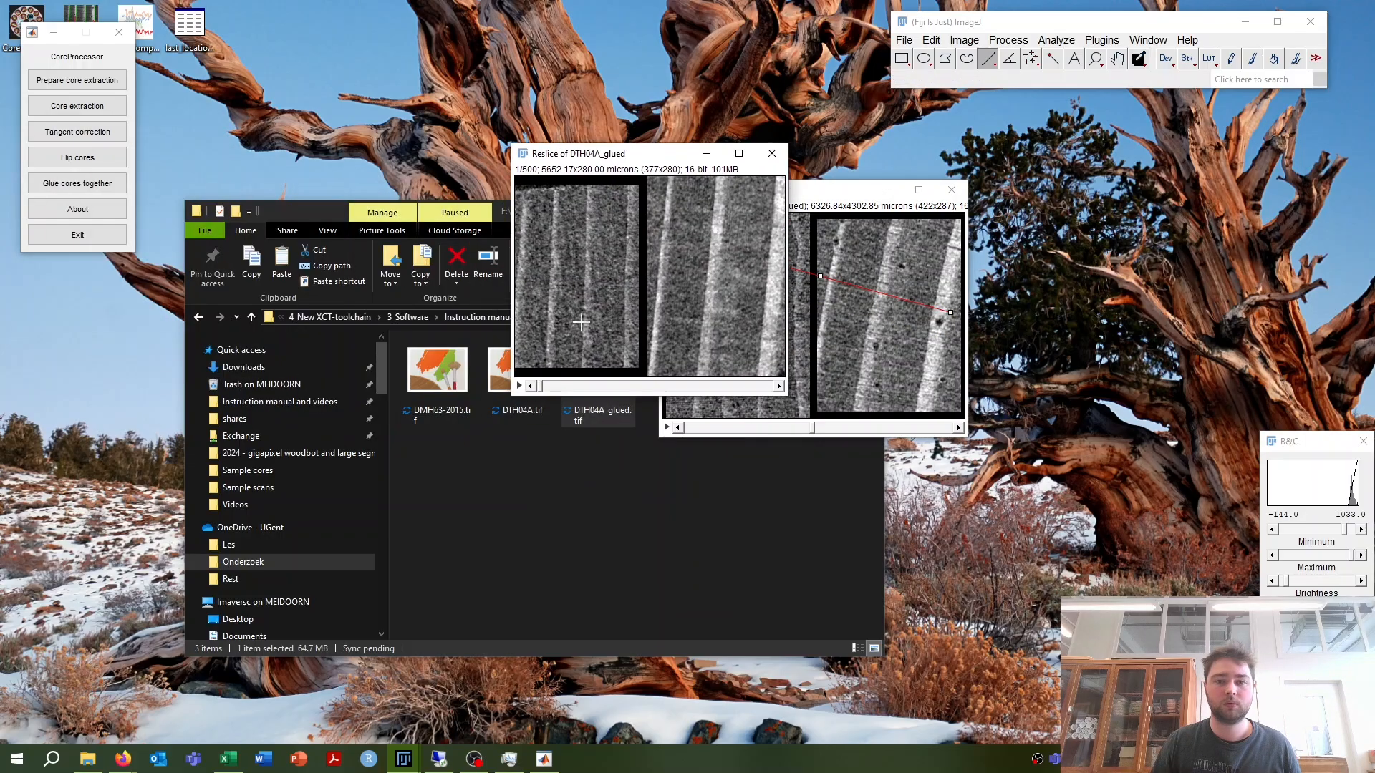
pyautogui.moveTo(544, 390); pyautogui.dragTo(678, 372)
pyautogui.scroll(20, 678, 372)
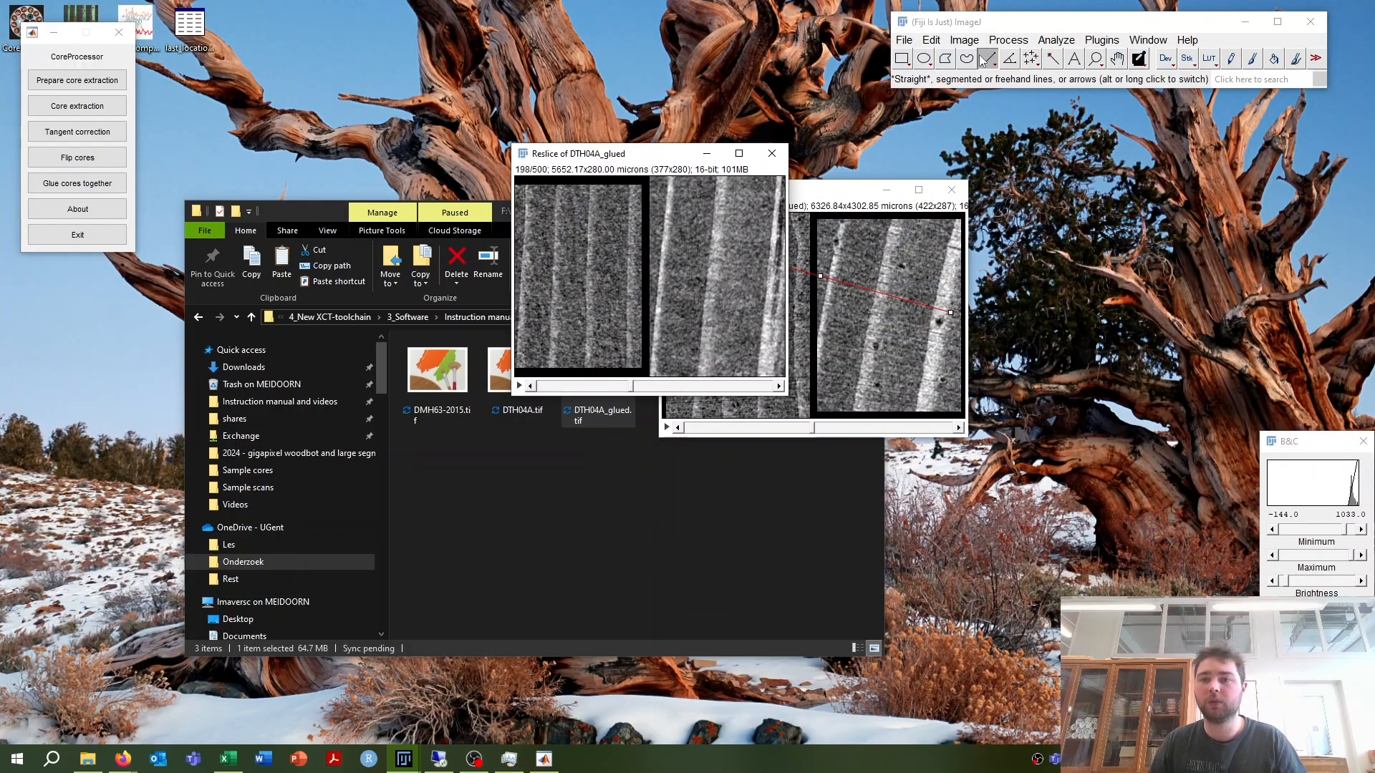
# Step: Crop the resliced stack to a rectangle of about 348 by 204 pixels spanning both cores without the black borders
pyautogui.click(902, 58)
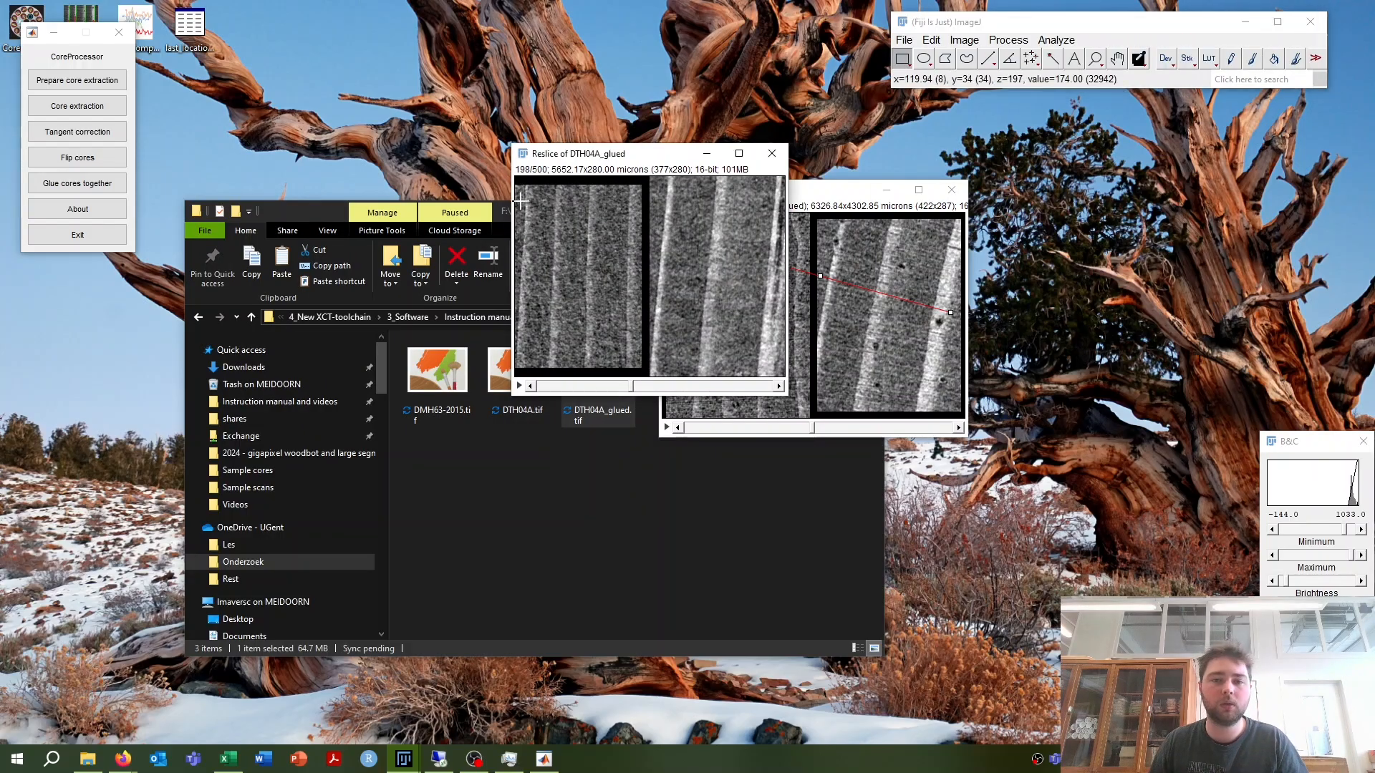
pyautogui.moveTo(521, 201); pyautogui.dragTo(770, 347)
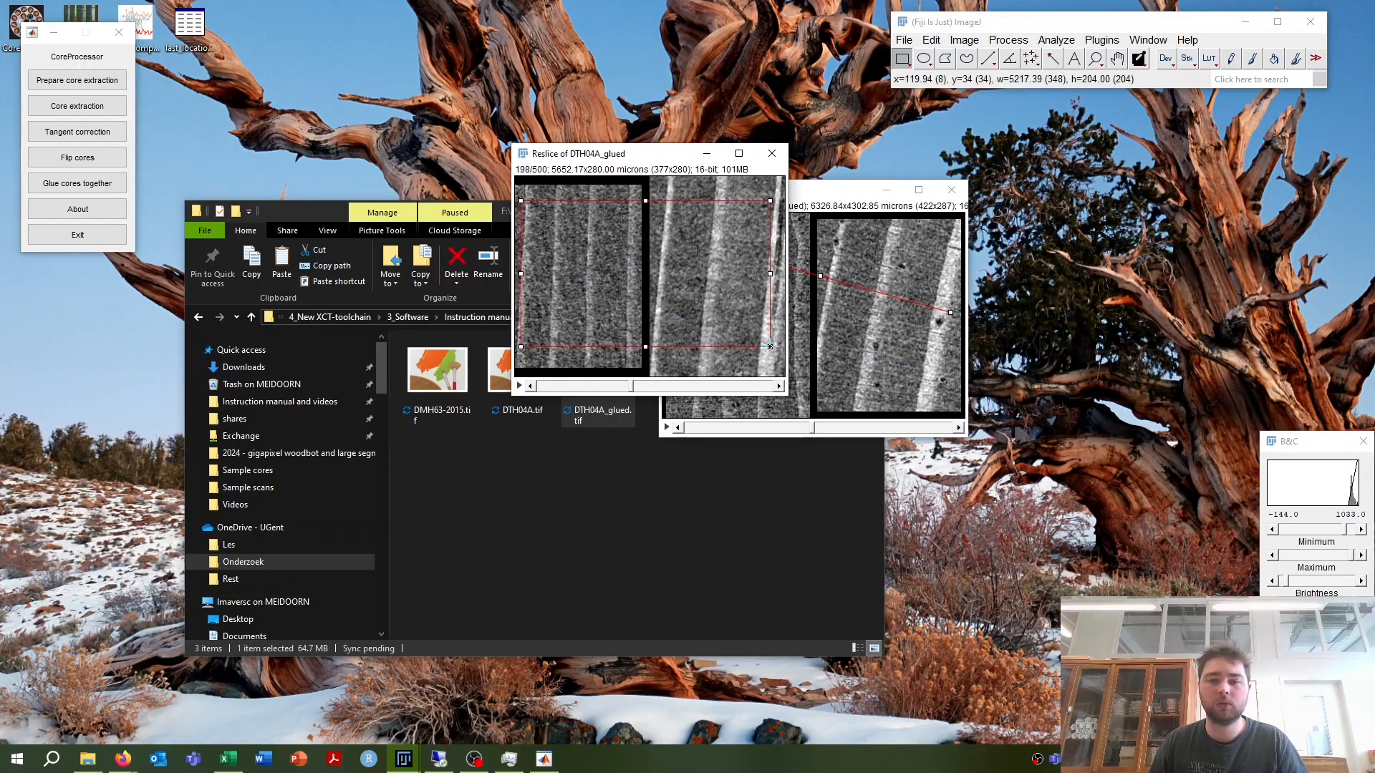
pyautogui.click(962, 40)
pyautogui.click(981, 202)
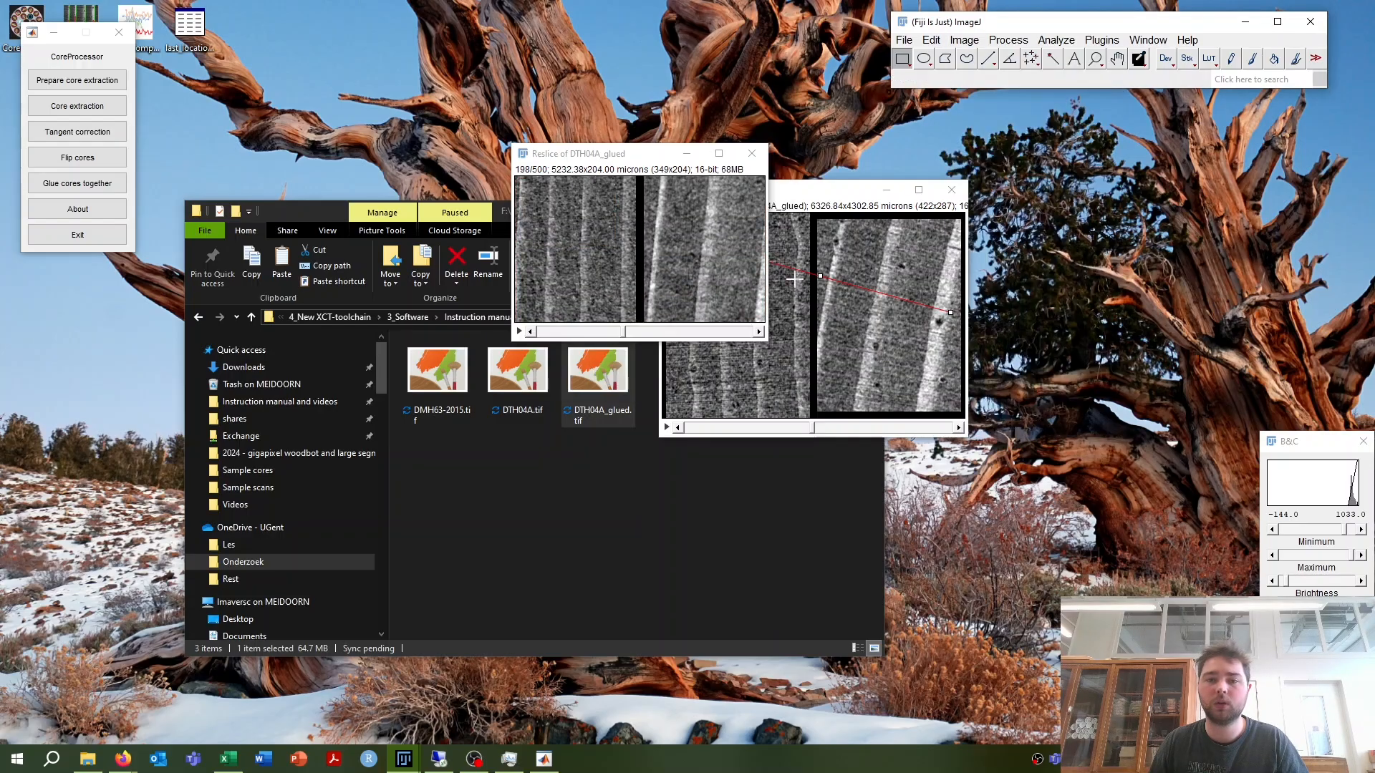
# Step: Close the original glued stack and save the cropped reslice as a TIFF in the flip folder, replacing DTH04A_glued.tif
pyautogui.moveTo(637, 153); pyautogui.dragTo(501, 284)
pyautogui.moveTo(814, 427); pyautogui.dragTo(852, 427)
pyautogui.moveTo(527, 289); pyautogui.dragTo(919, 247)
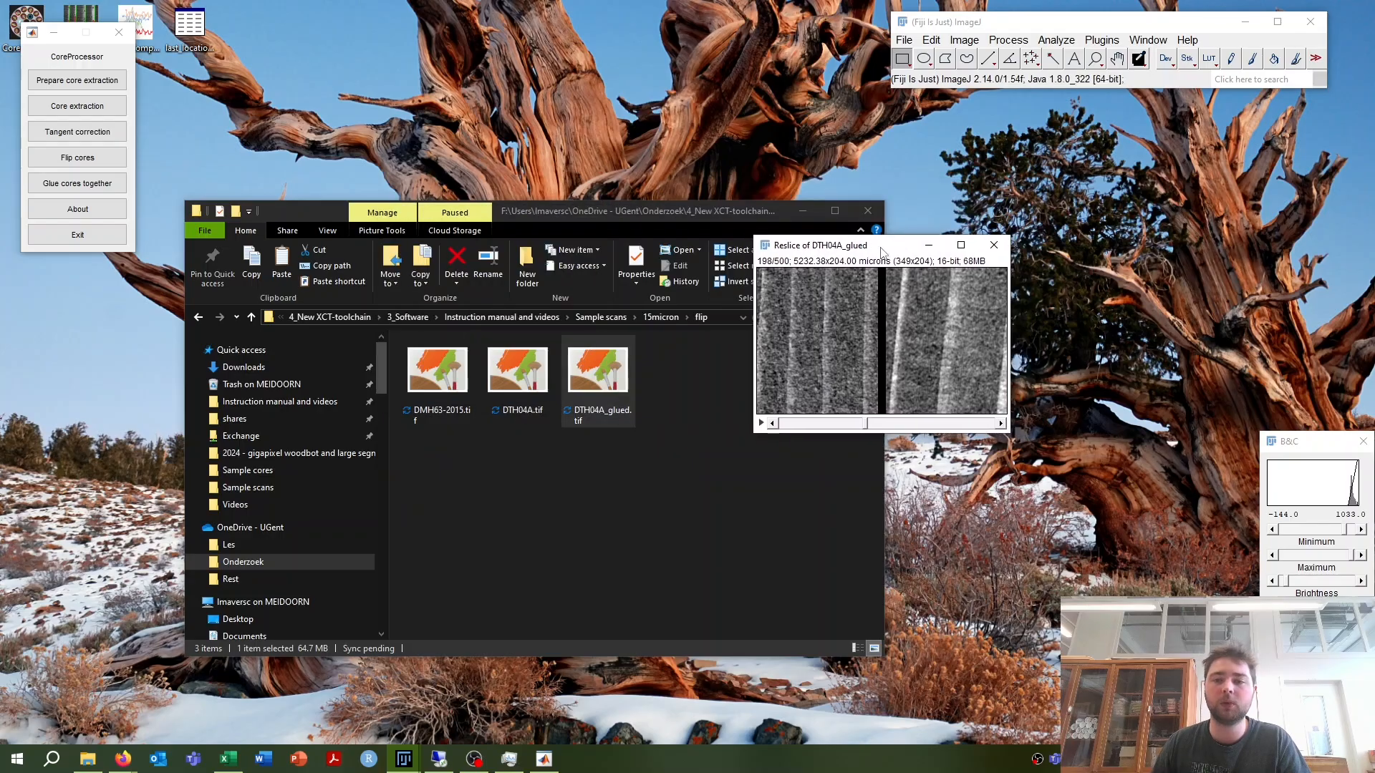
pyautogui.click(905, 39)
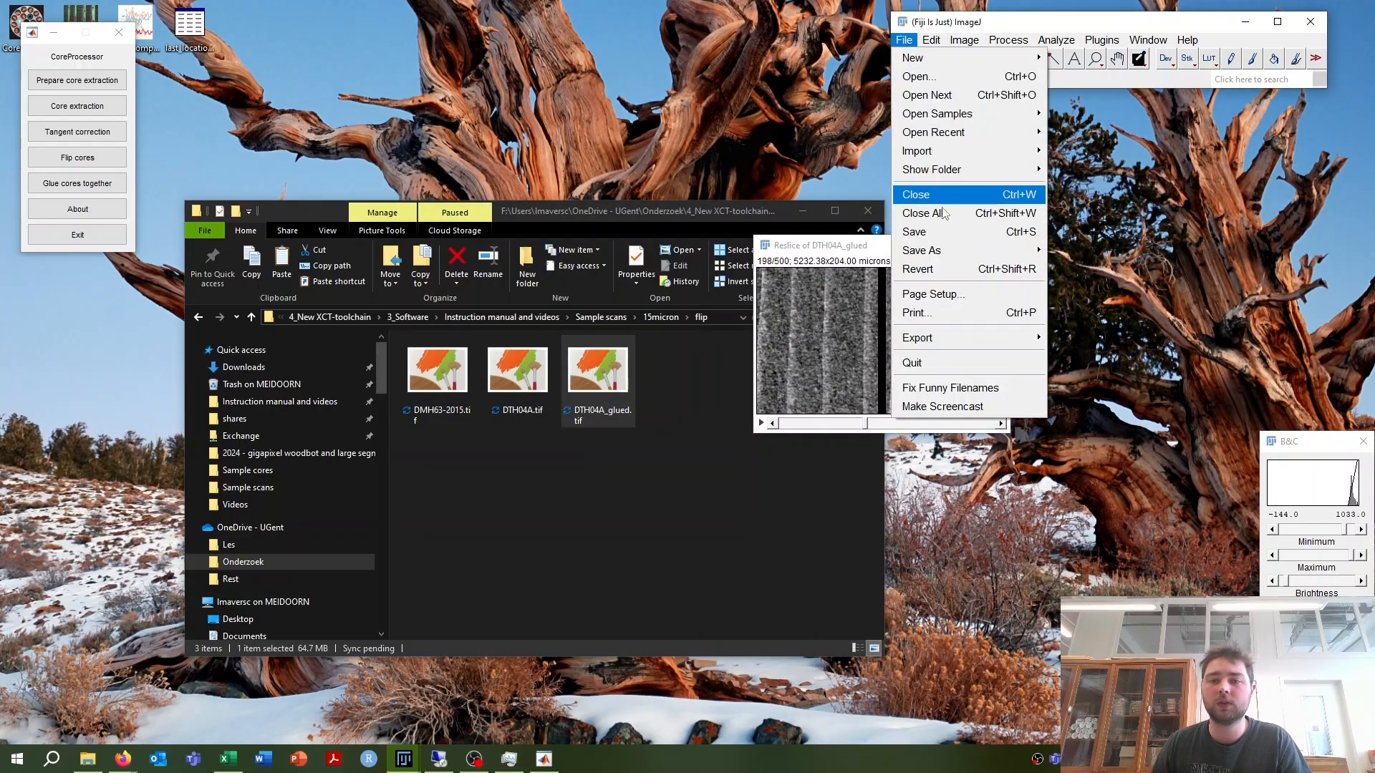
pyautogui.moveTo(933, 251)
pyautogui.click(1066, 23)
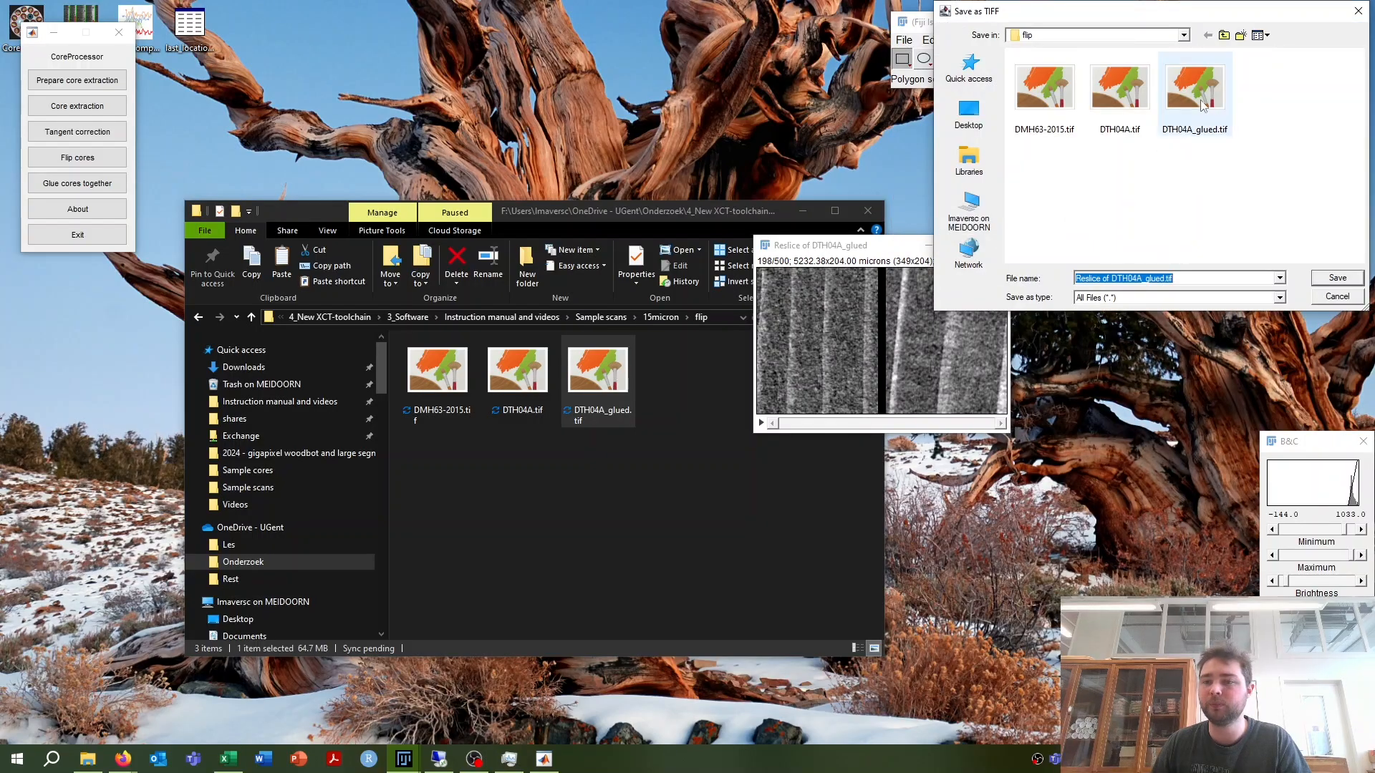
pyautogui.click(1214, 133)
pyautogui.click(1336, 280)
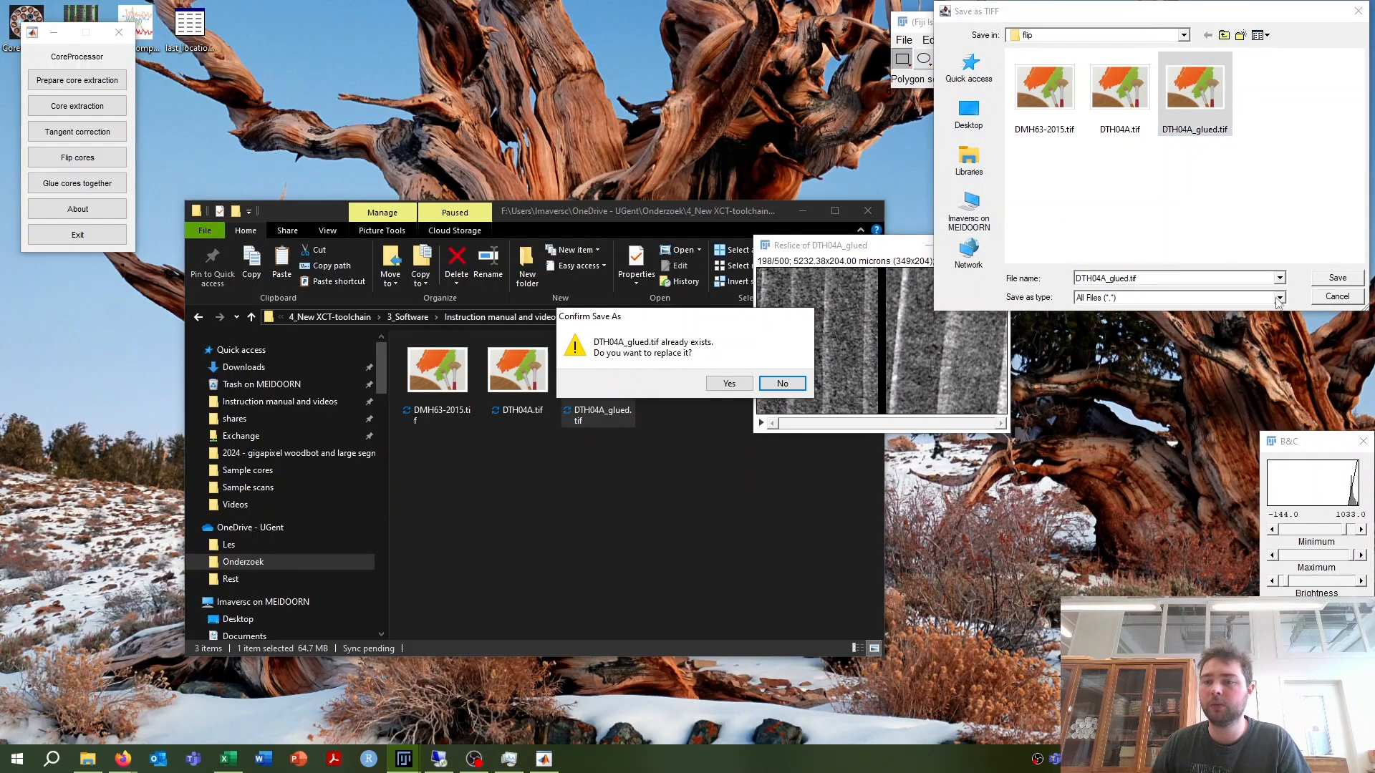
pyautogui.click(716, 383)
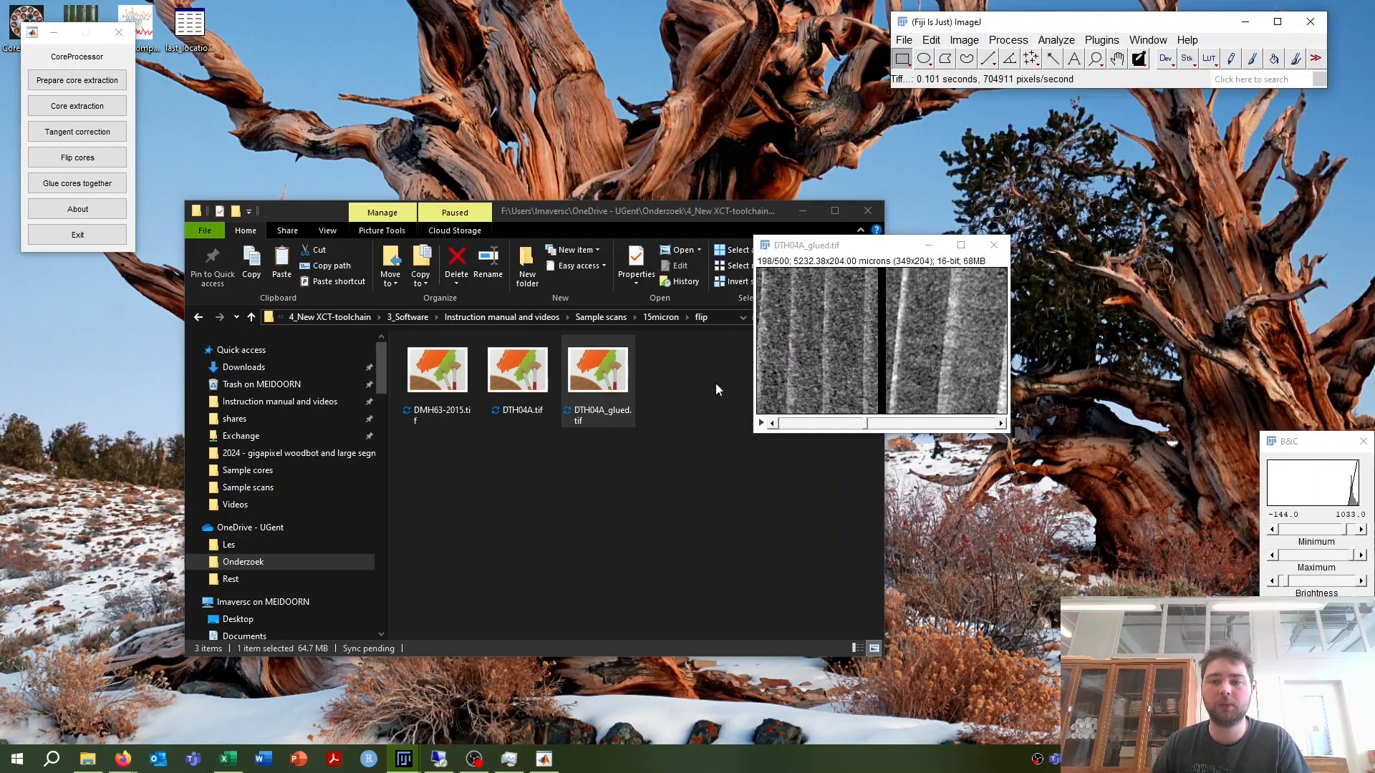
# Step: Check the overwritten DTH04A_glued.tif in the flip folder and close the saved stack in Fiji
pyautogui.click(605, 382)
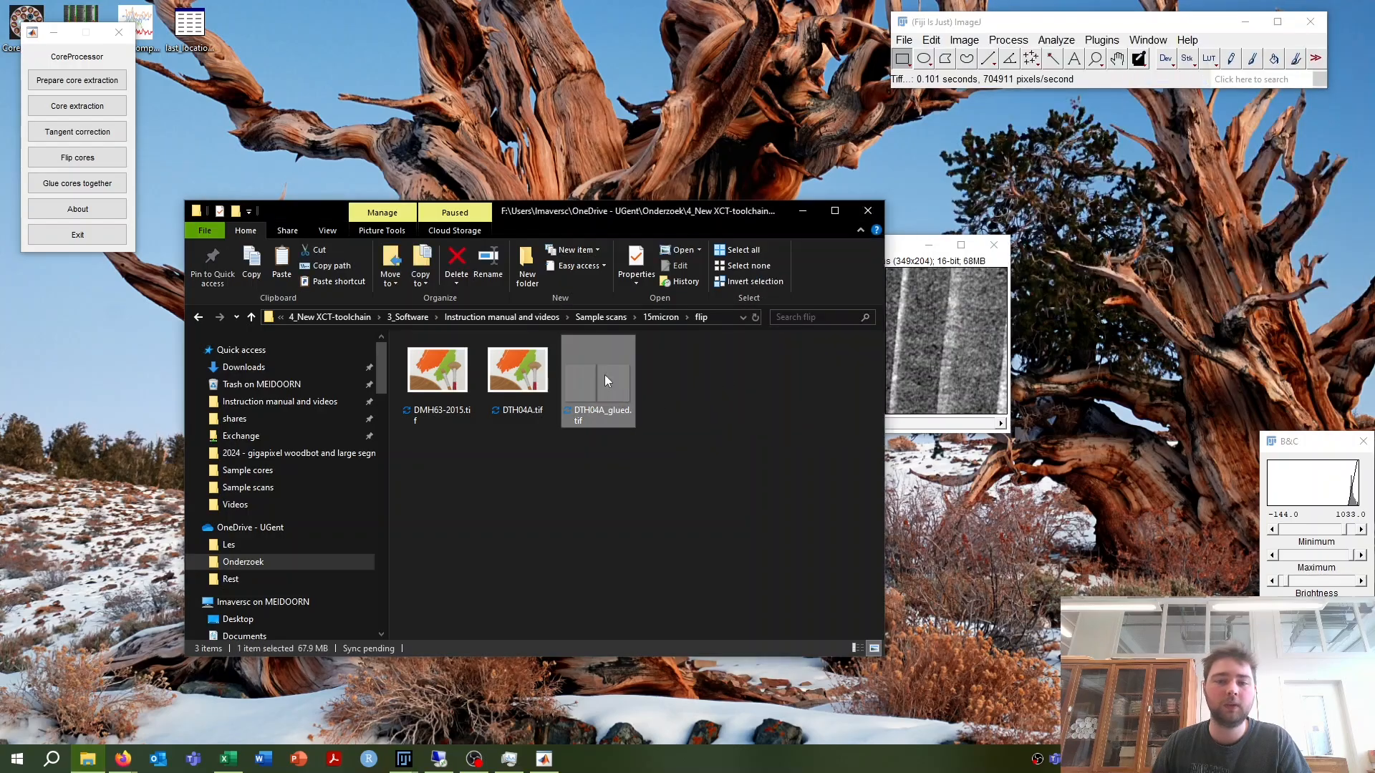
pyautogui.doubleClick(599, 393)
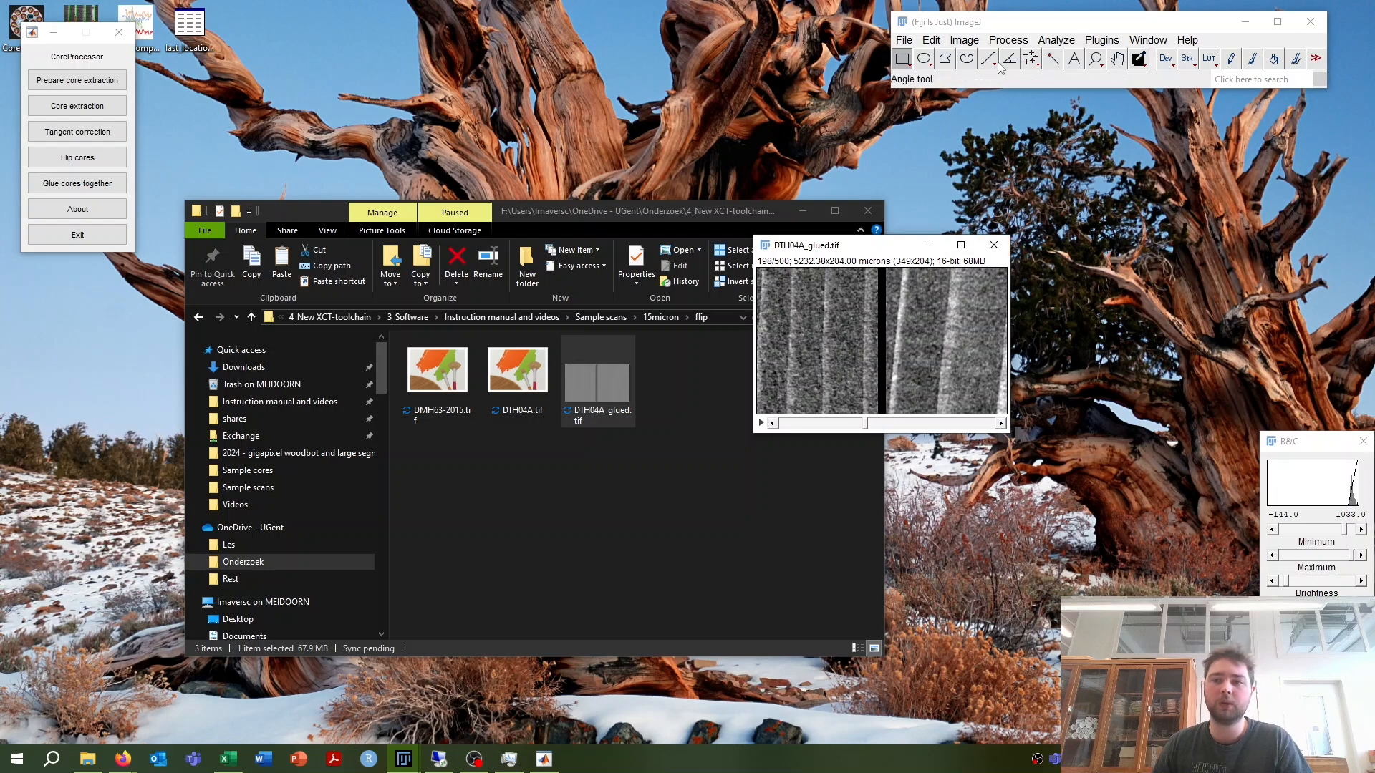
pyautogui.click(1020, 30)
pyautogui.moveTo(1018, 30); pyautogui.dragTo(1013, 65)
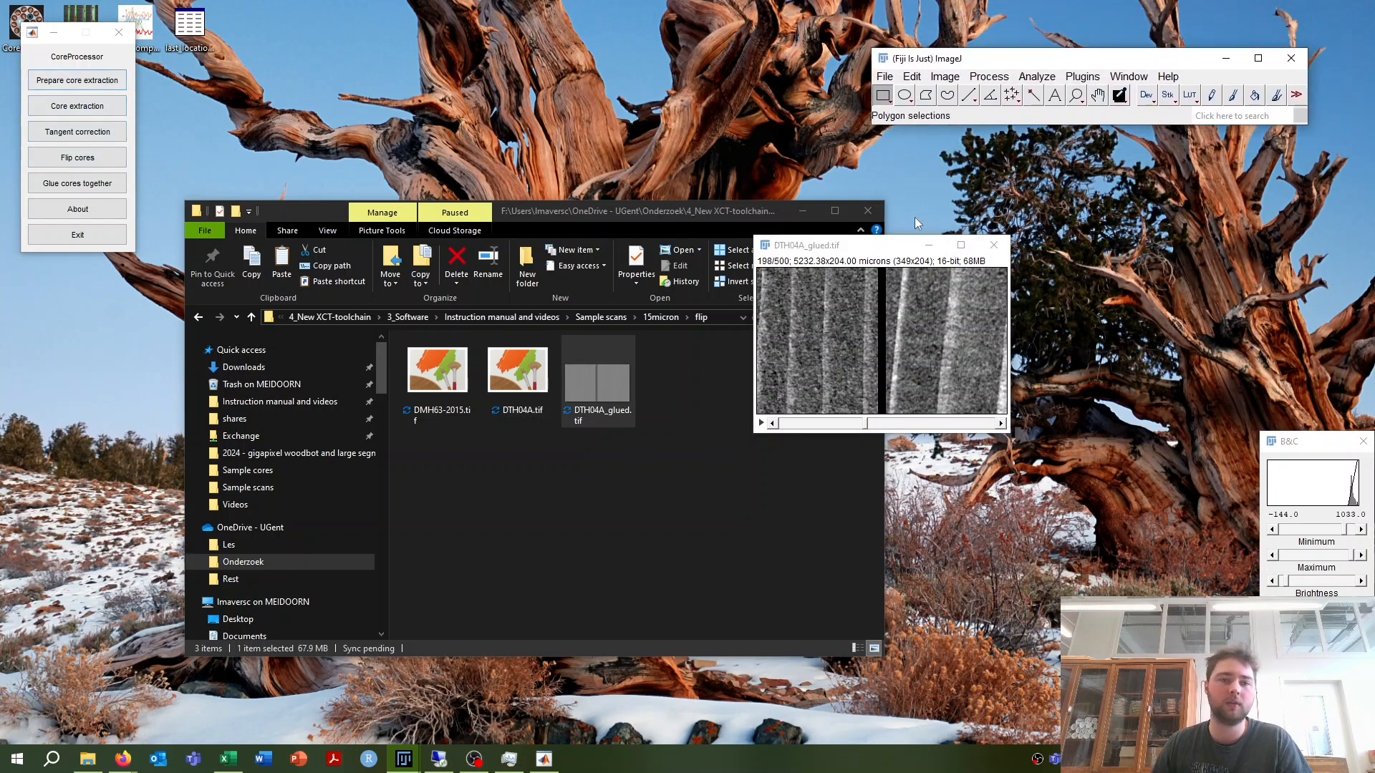
pyautogui.click(994, 245)
pyautogui.click(728, 424)
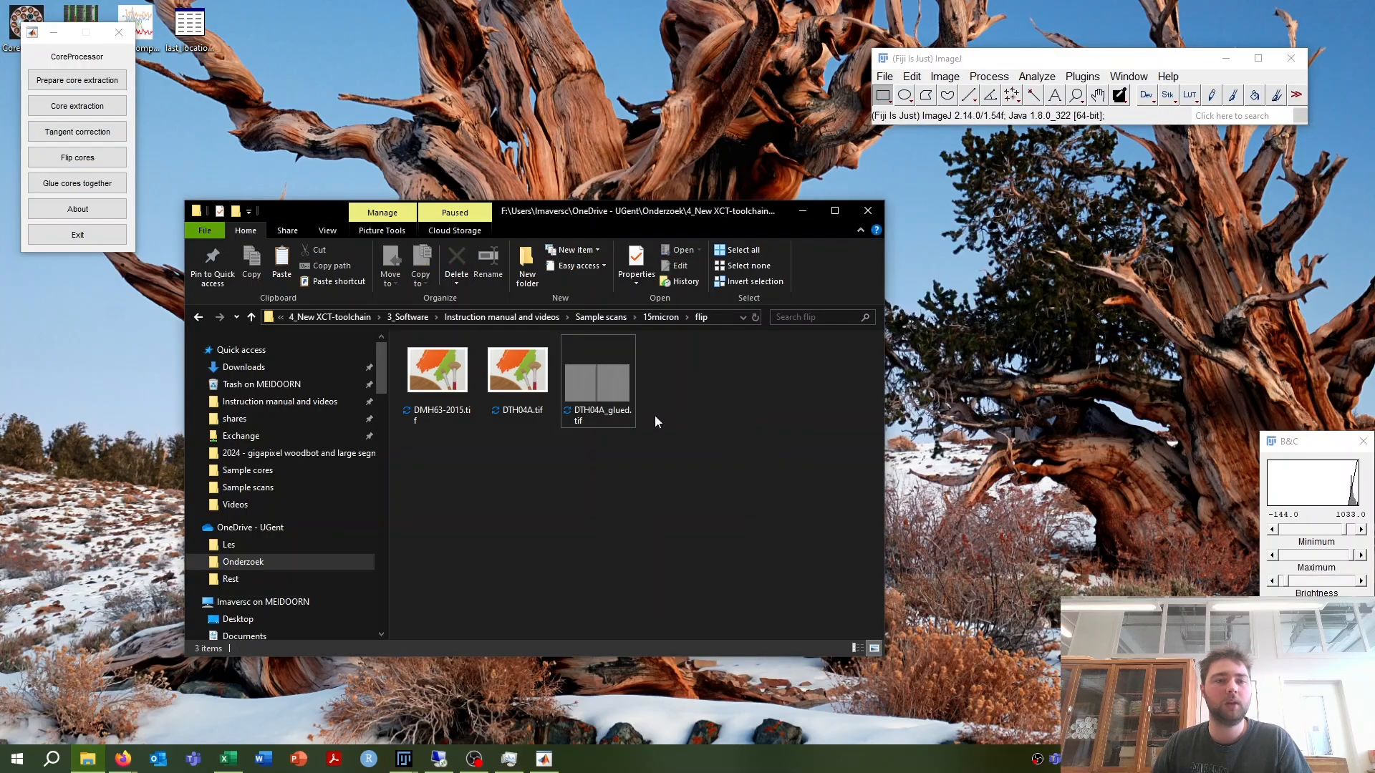
# Step: Open CoreProcessor's citation and licence information and examine the manual link, papers to cite, latest version link and GNU Affero licence
pyautogui.click(76, 209)
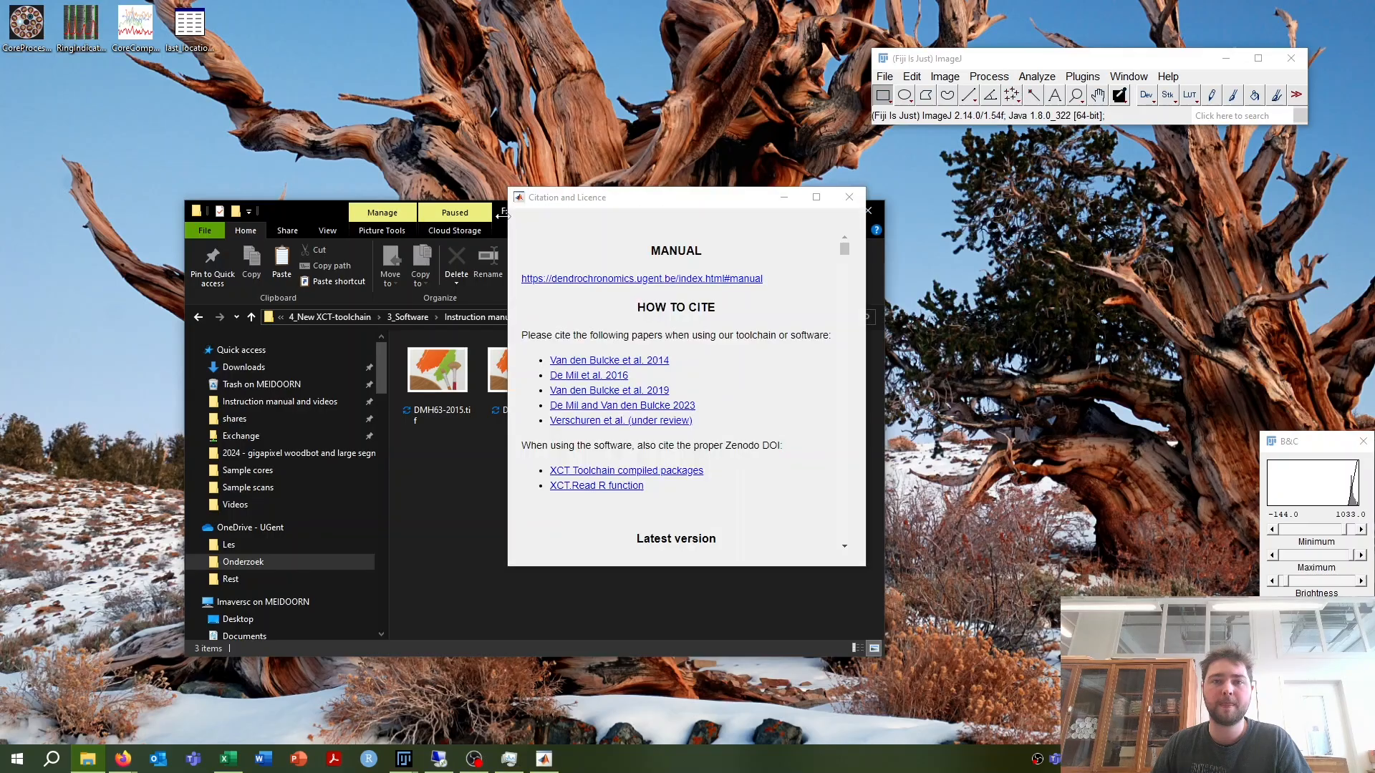
pyautogui.moveTo(843, 248)
pyautogui.mouseDown()
pyautogui.moveTo(845, 261)
pyautogui.moveTo(847, 242)
pyautogui.mouseUp()
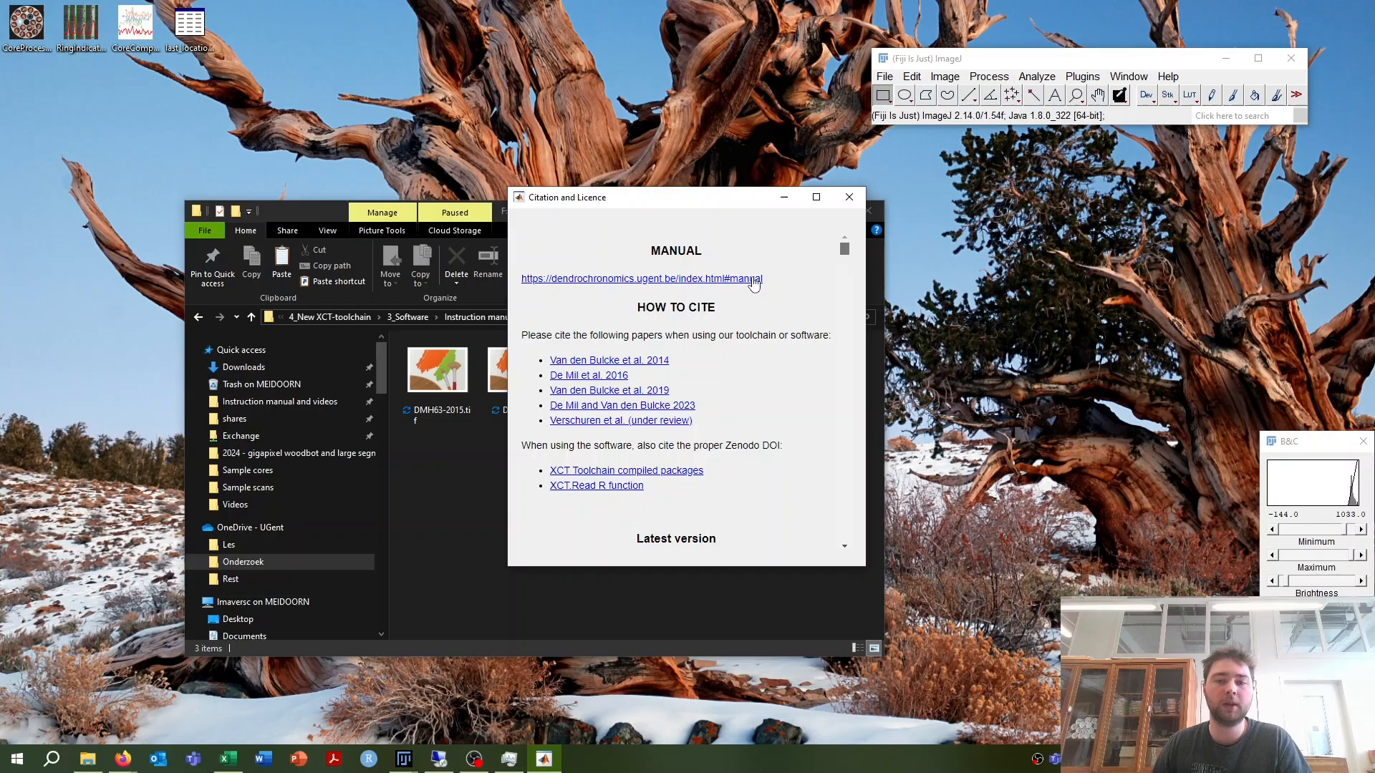
pyautogui.scroll(-2, 716, 348)
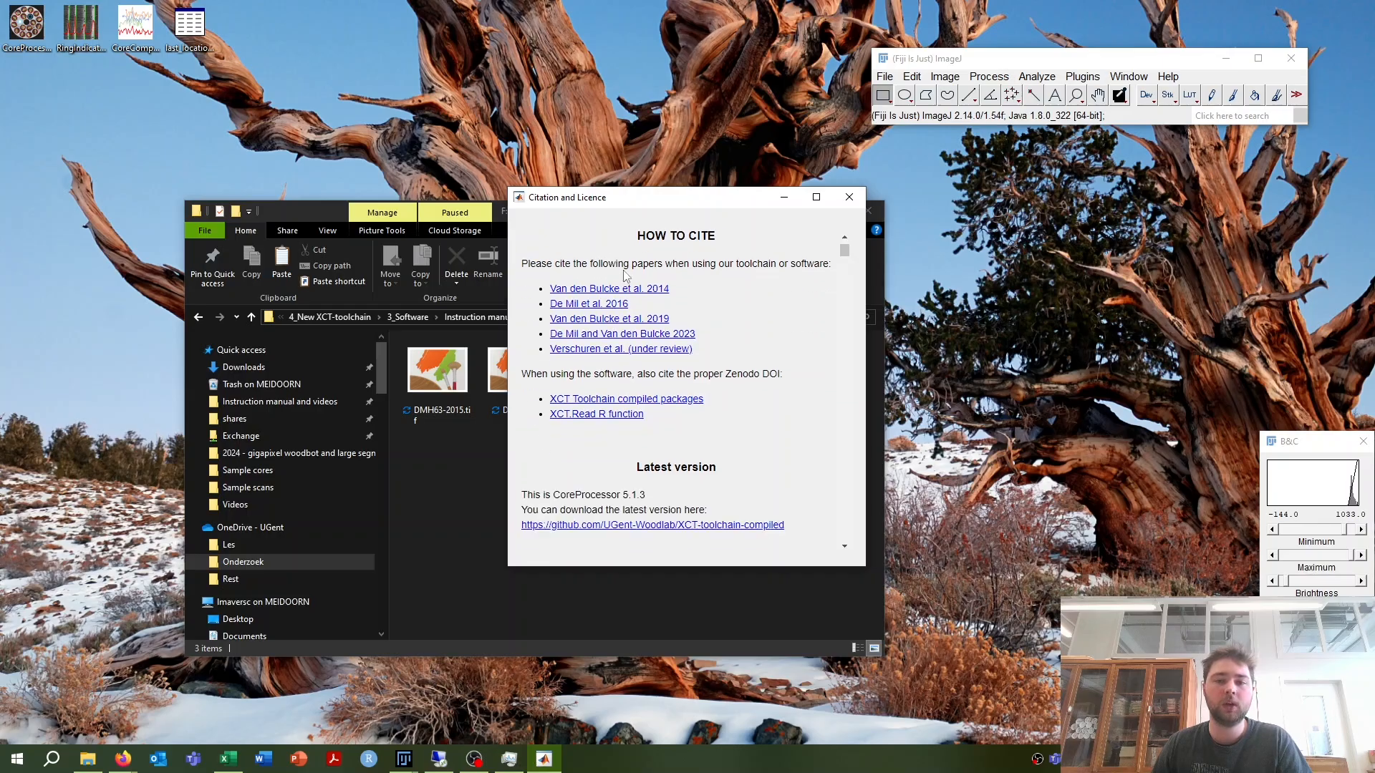
pyautogui.moveTo(640, 230); pyautogui.dragTo(758, 420)
pyautogui.click(761, 430)
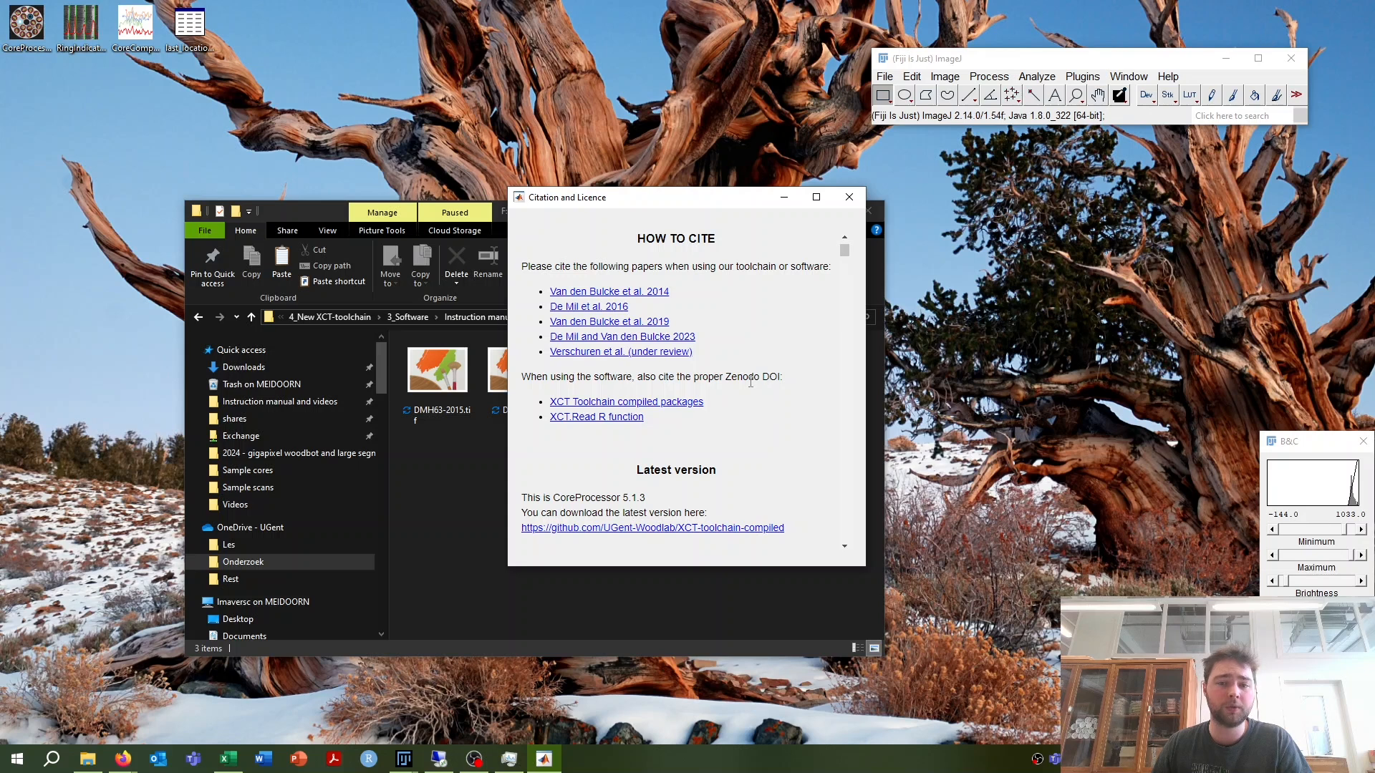
pyautogui.scroll(-3, 751, 381)
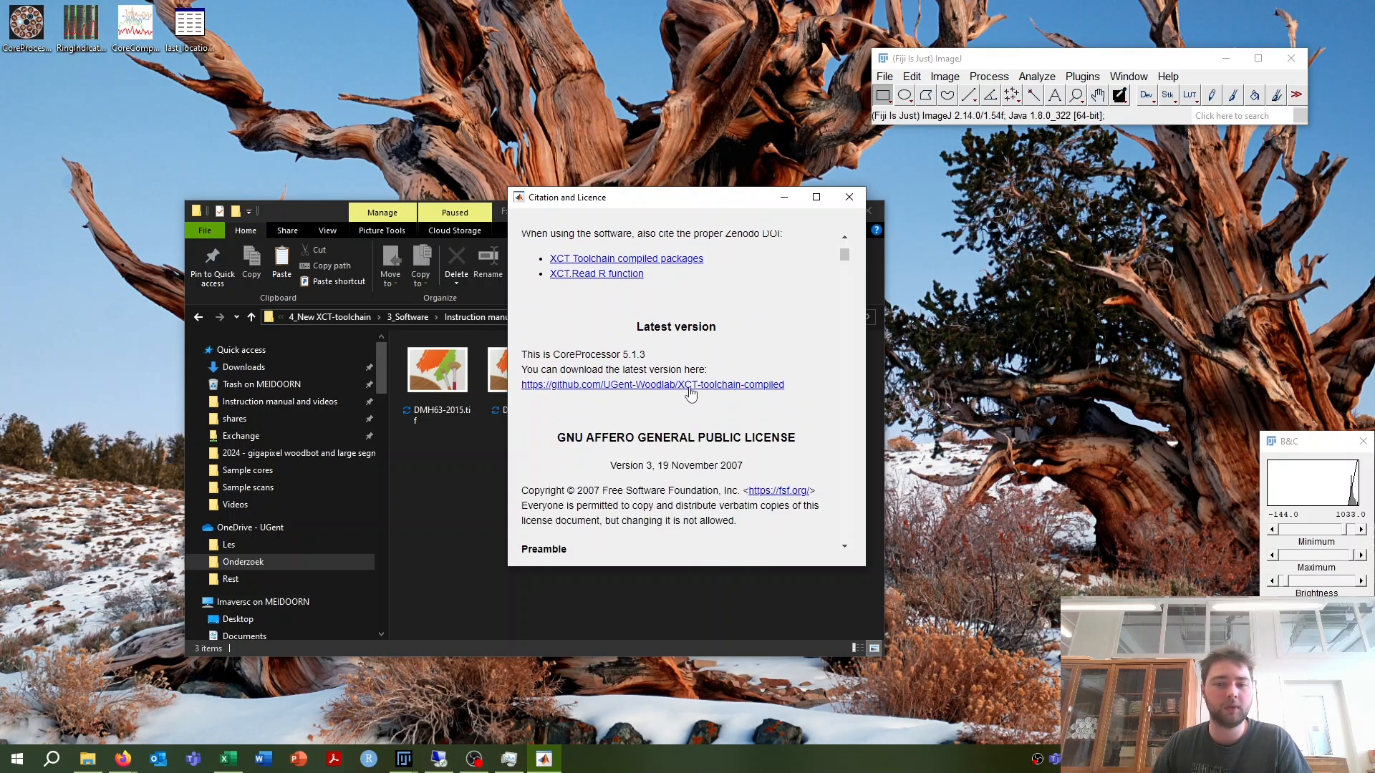
pyautogui.scroll(-2, 562, 390)
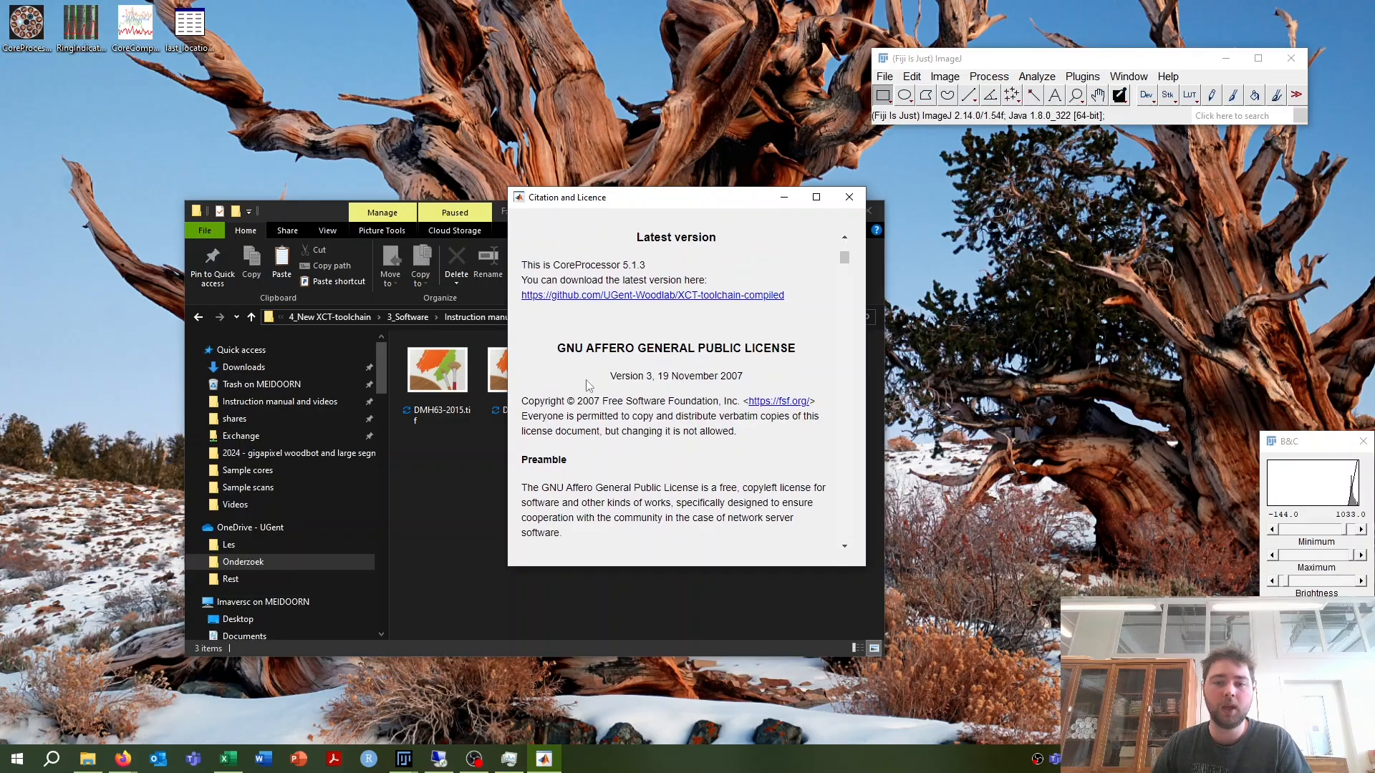
pyautogui.scroll(-5, 586, 385)
pyautogui.scroll(6, 594, 358)
pyautogui.moveTo(558, 365); pyautogui.dragTo(744, 368)
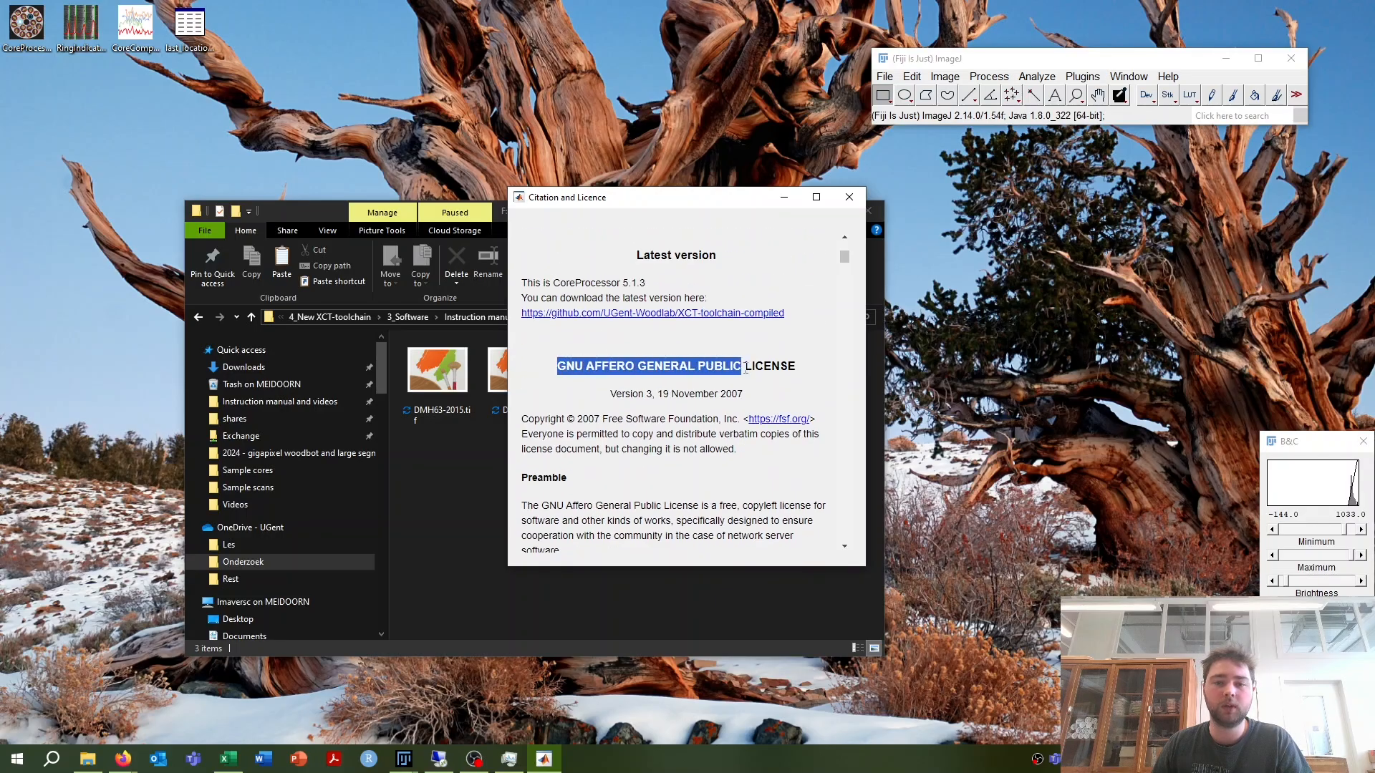
pyautogui.tripleClick(751, 390)
pyautogui.scroll(-10, 750, 392)
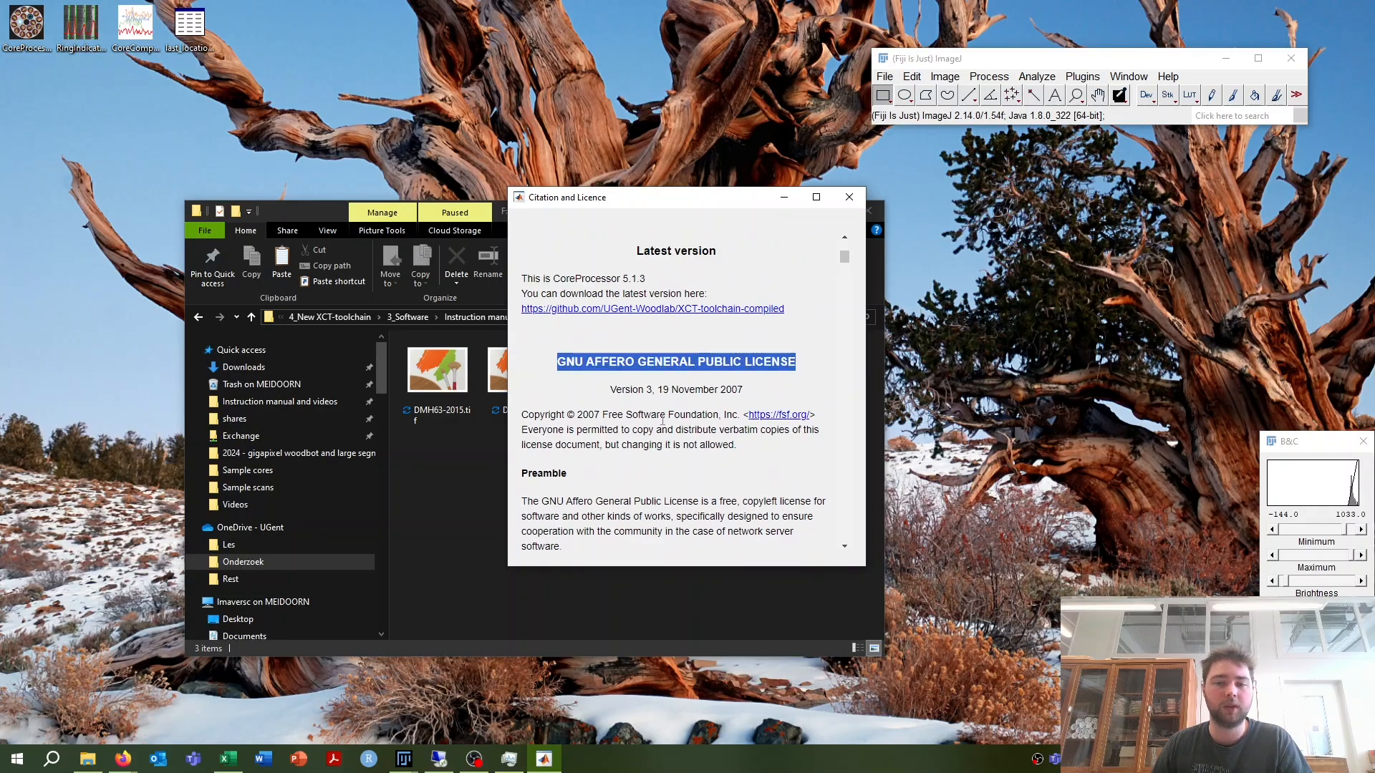
pyautogui.scroll(-8, 662, 416)
pyautogui.scroll(20, 661, 415)
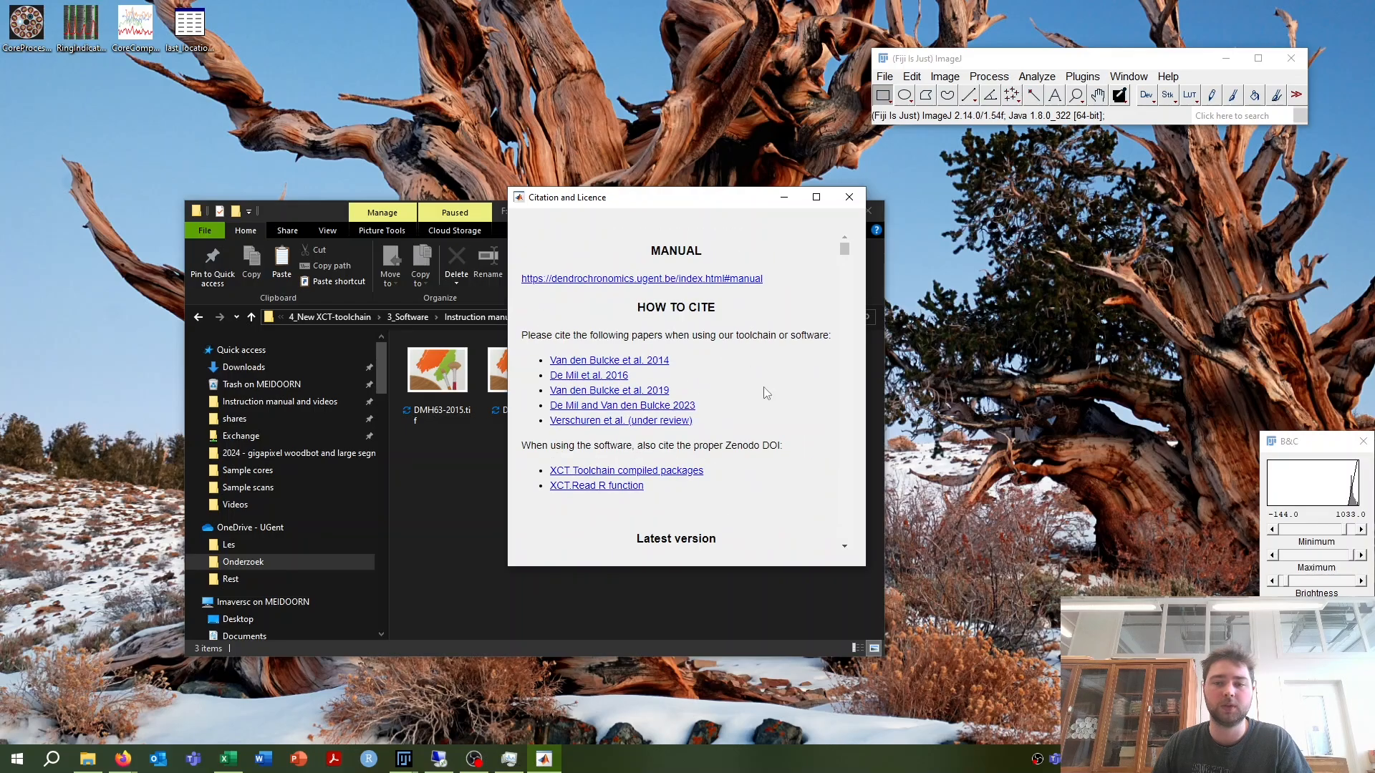
# Step: Close the citation and licence information and exit CoreProcessor
pyautogui.click(849, 197)
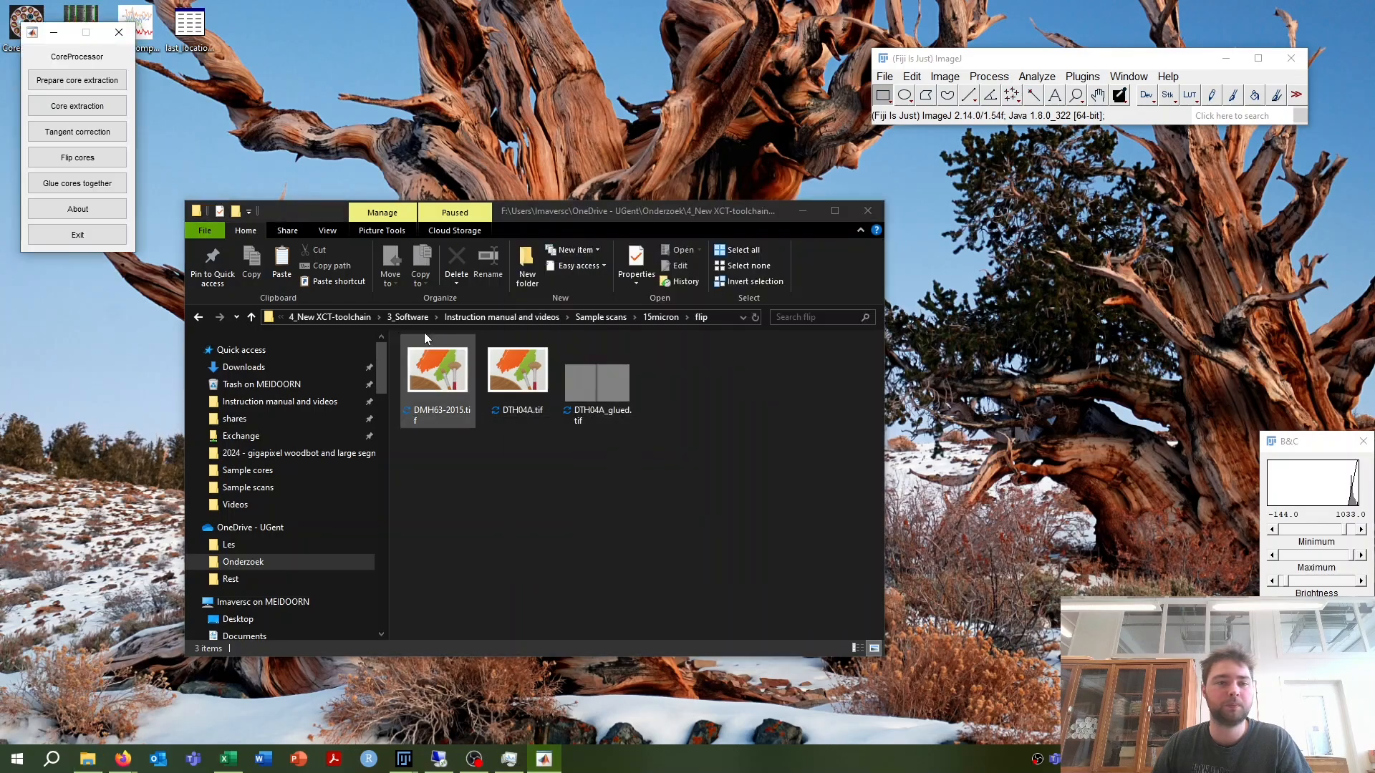
pyautogui.click(74, 240)
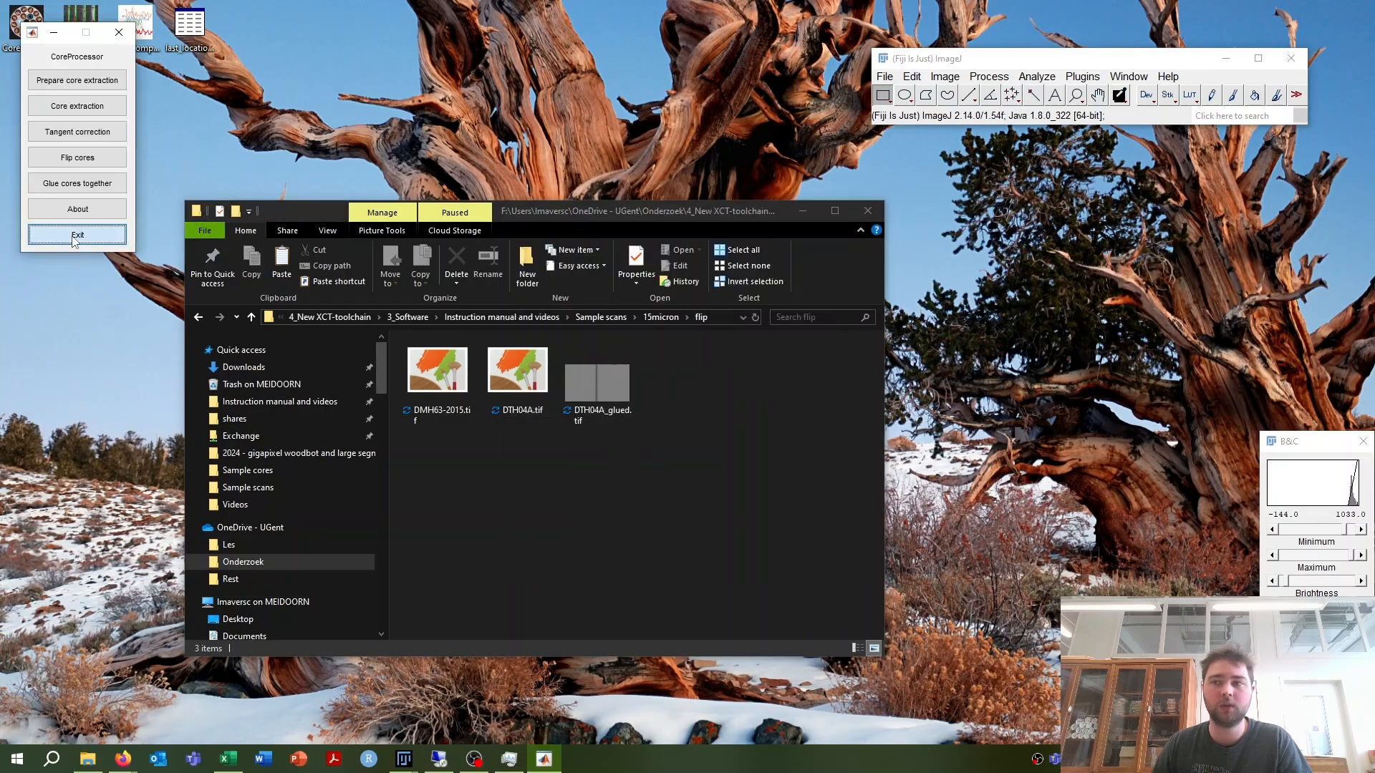